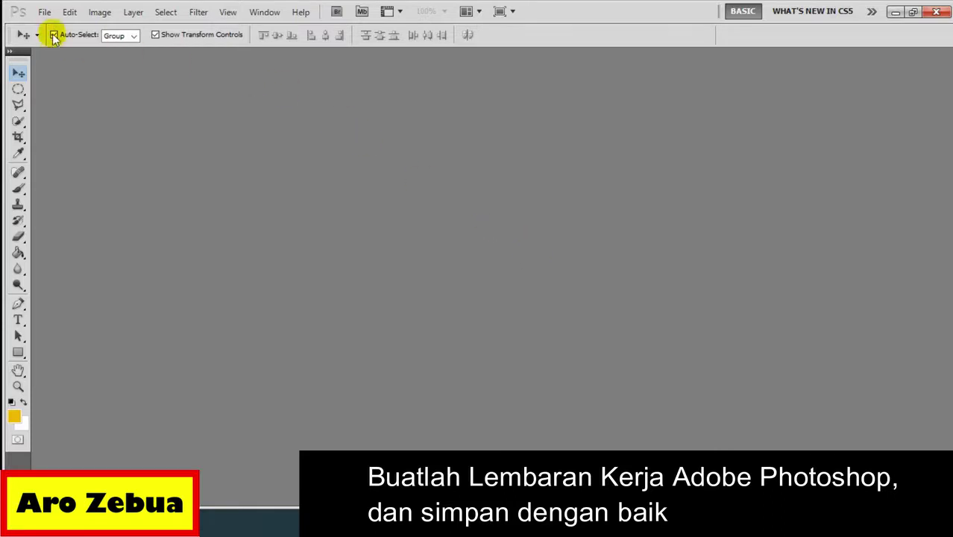
Step: Start a new document and begin typing its number-and-name title, starting with '1'
click(45, 12)
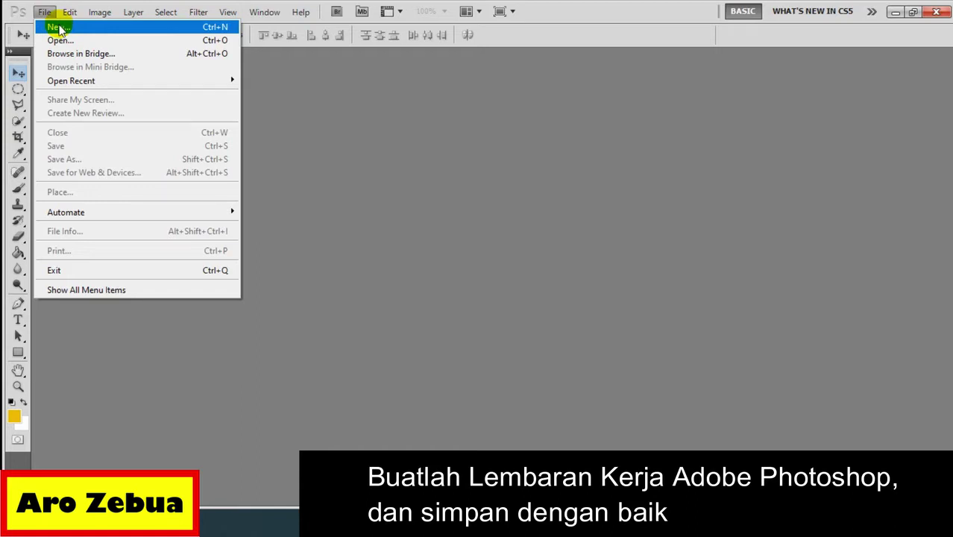
click(59, 28)
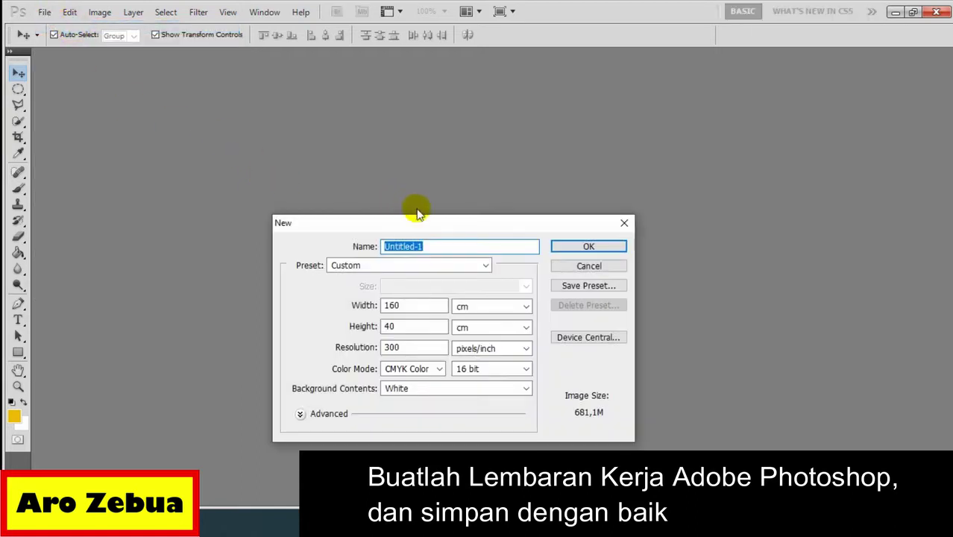
drag(416, 214, 423, 143)
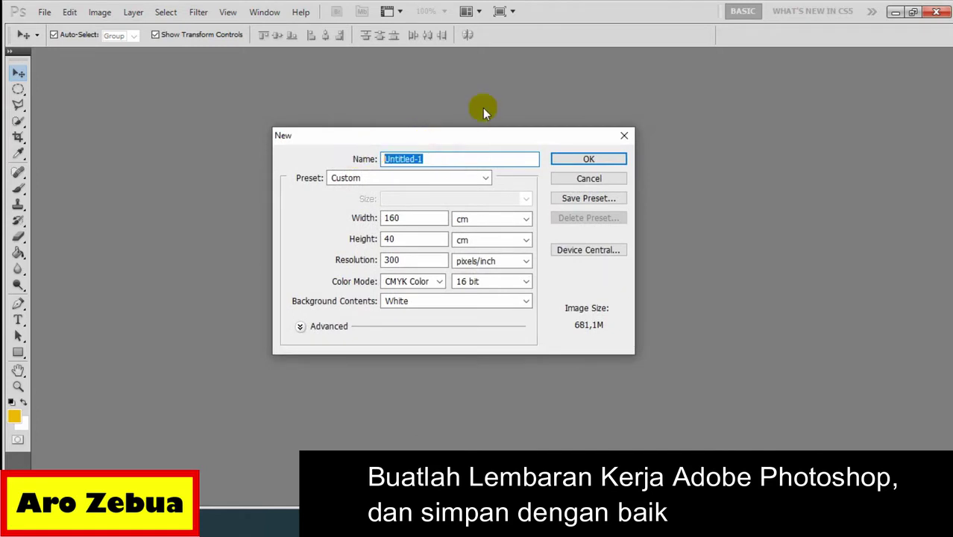
text(1-73-Ani-Belajar)
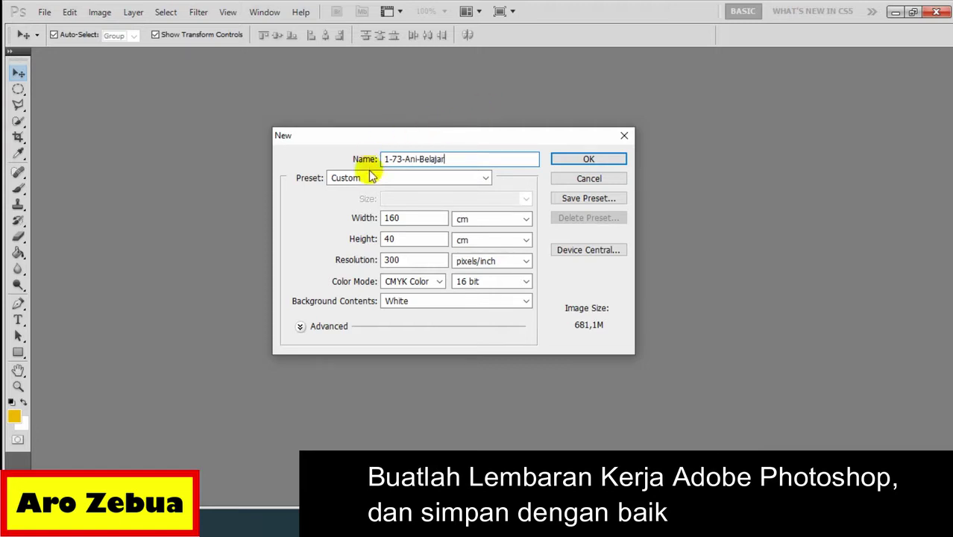
Step: Keep centimetre width units, set resolution to pixels/cm, and keep 16-bit depth
click(526, 219)
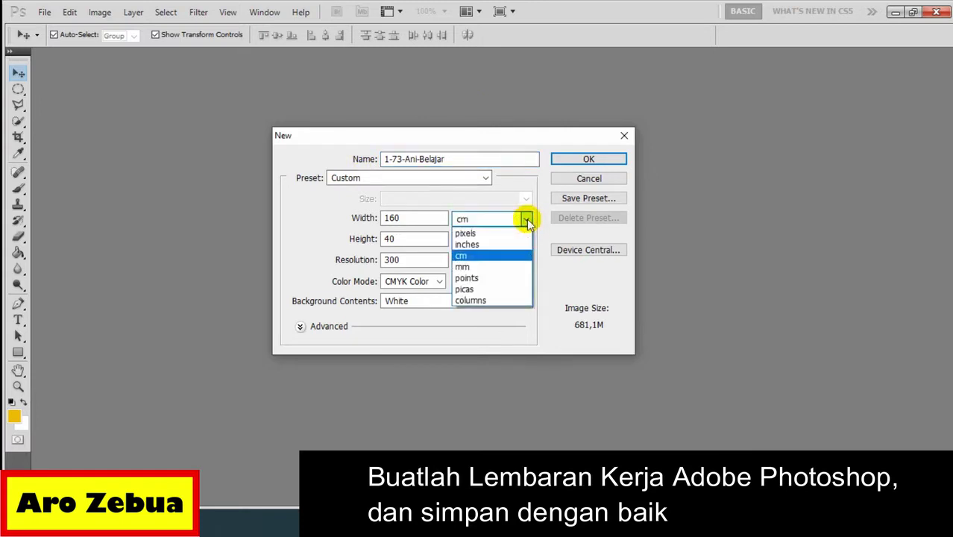
click(527, 219)
click(522, 263)
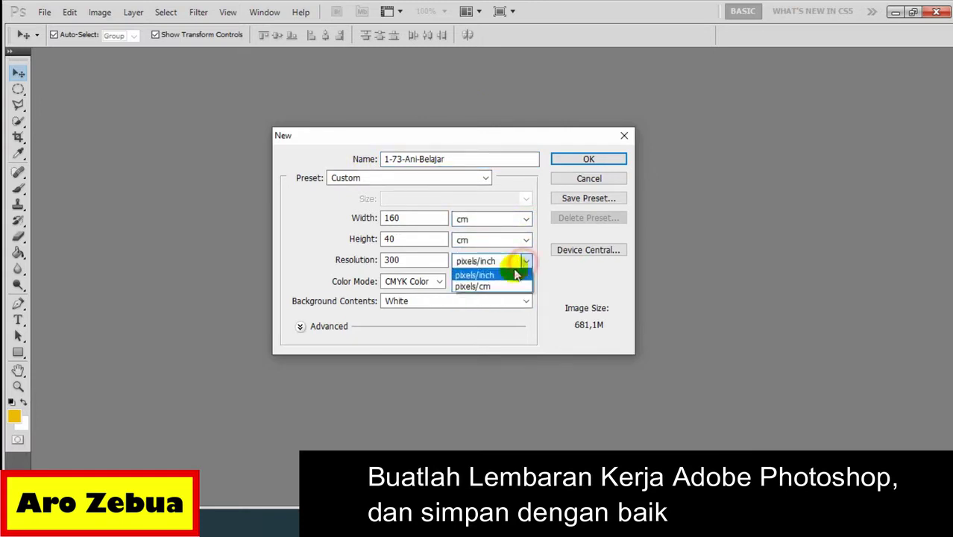
click(489, 287)
click(526, 281)
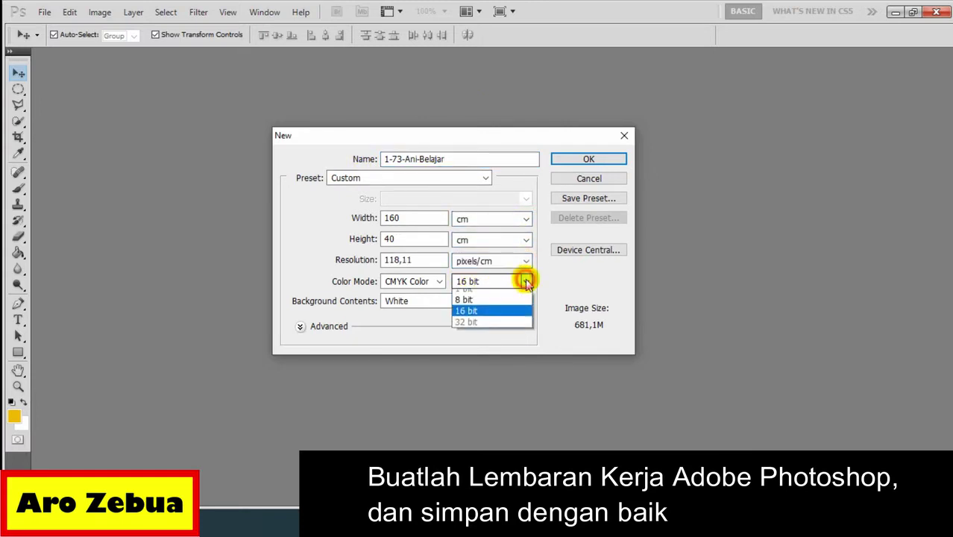
click(485, 318)
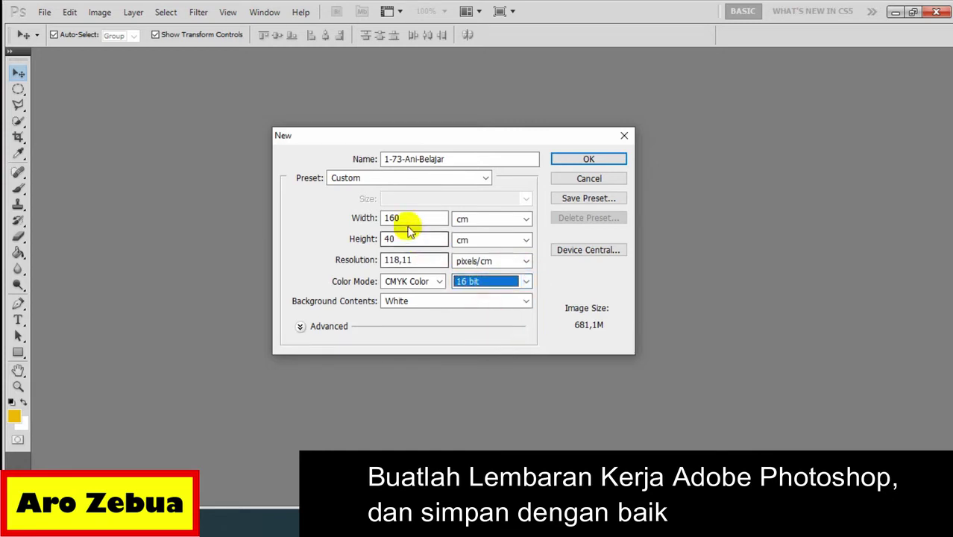
Step: Create the document at 11 × 21 cm, 72 pixels/cm, with a transparent background
double_click(423, 218)
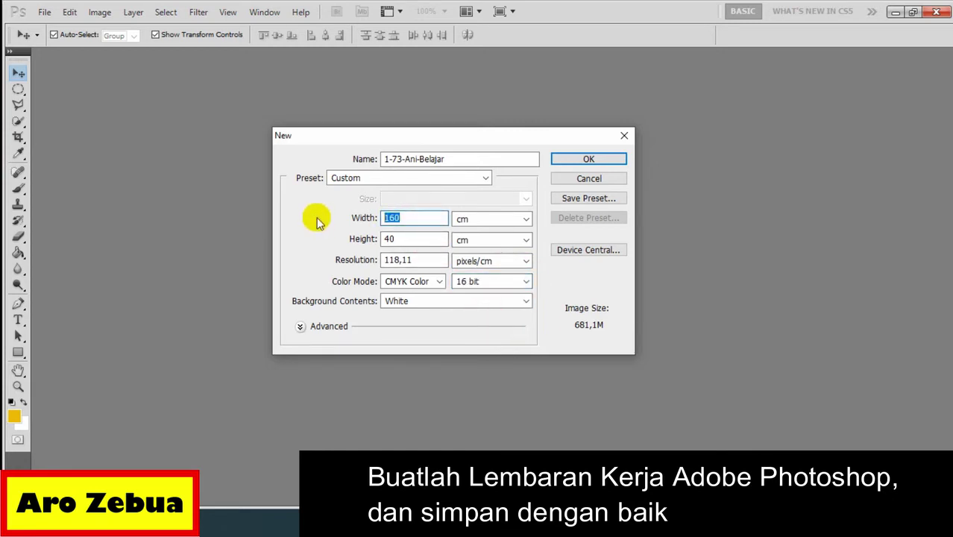
text(11)
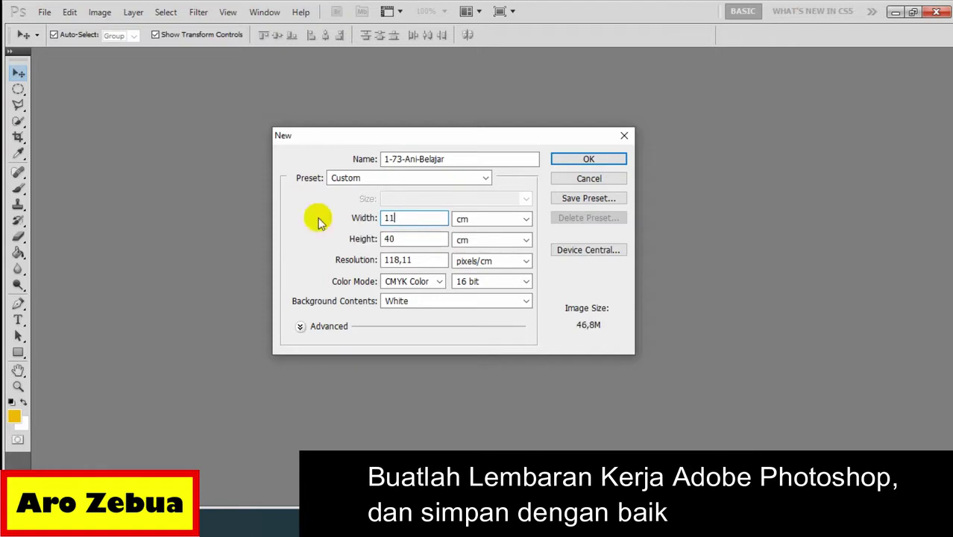
double_click(408, 239)
text(21)
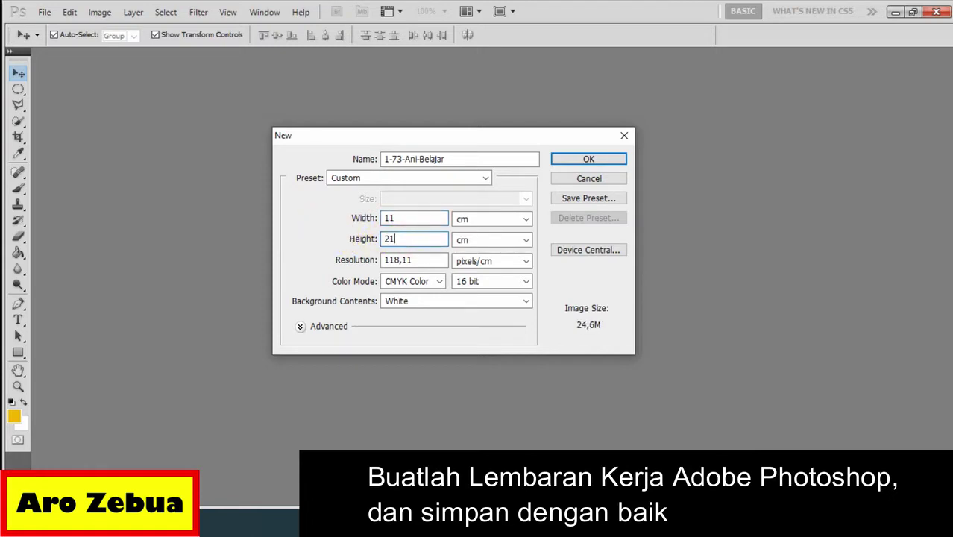
double_click(386, 259)
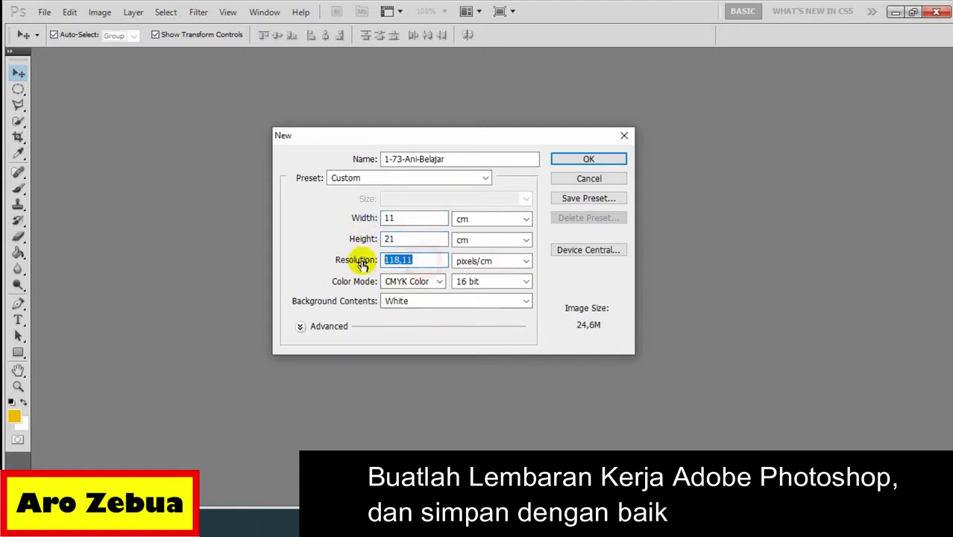
text(72)
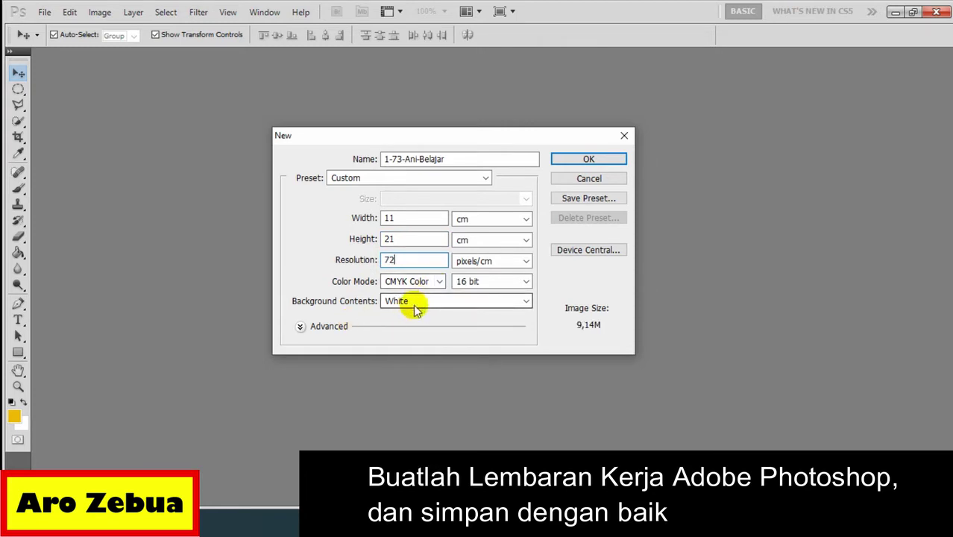
click(422, 308)
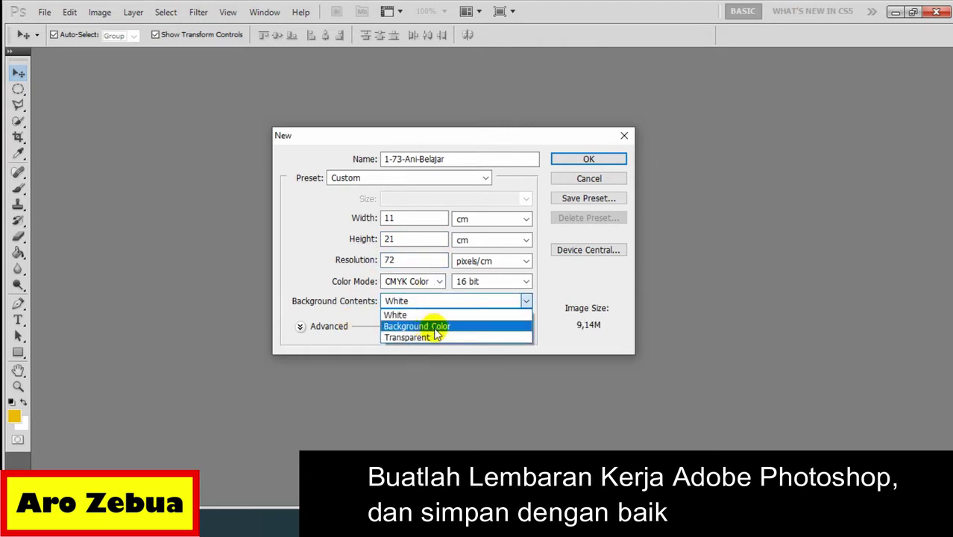
click(426, 340)
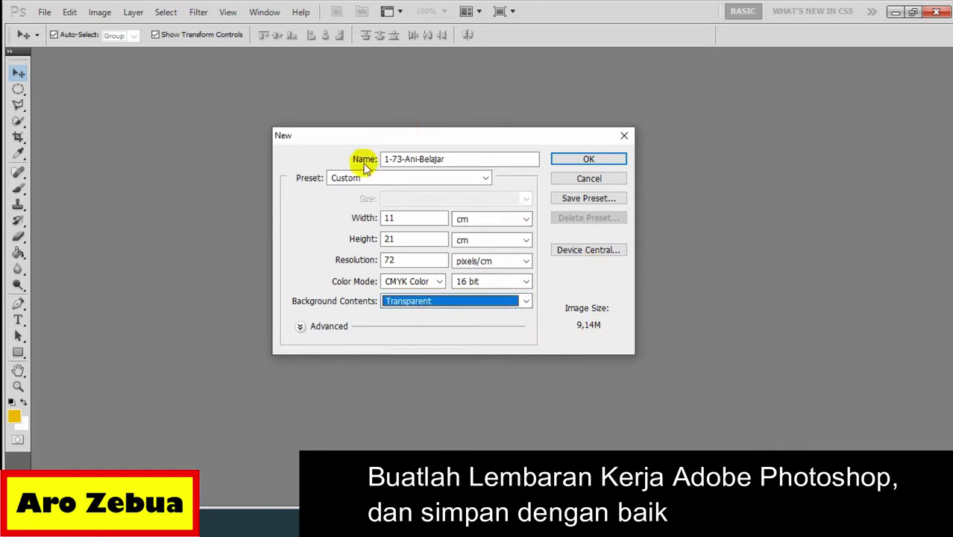
click(571, 159)
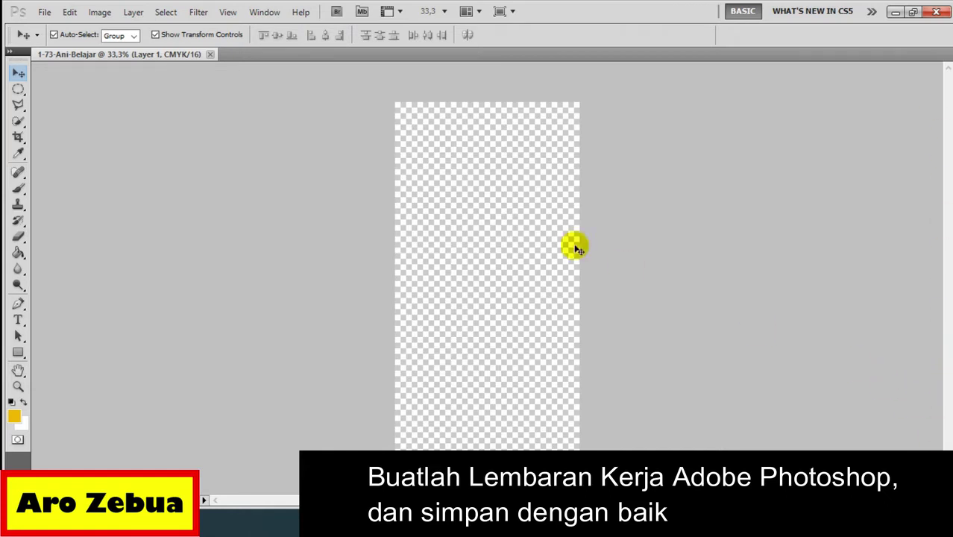
Step: Show the Layers panel and move it slightly lower
click(264, 12)
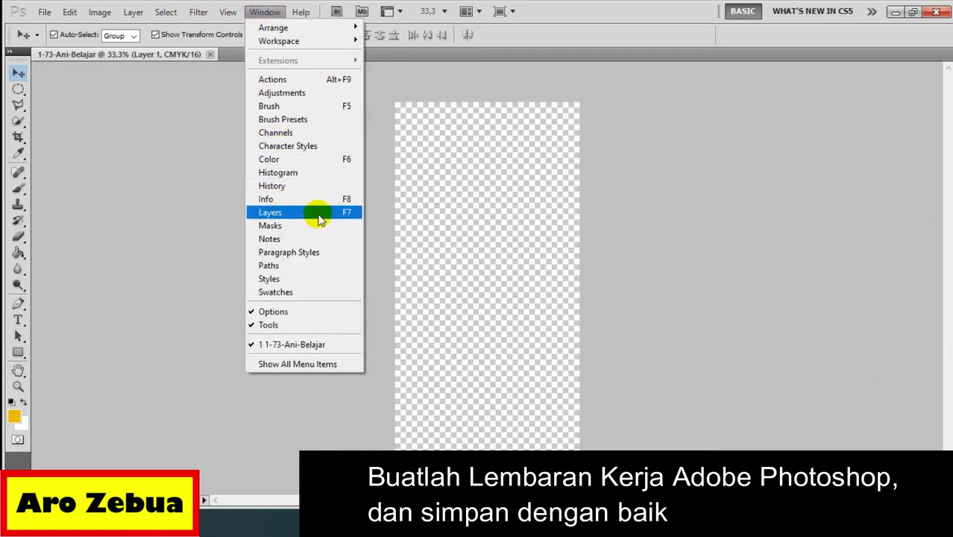
click(315, 215)
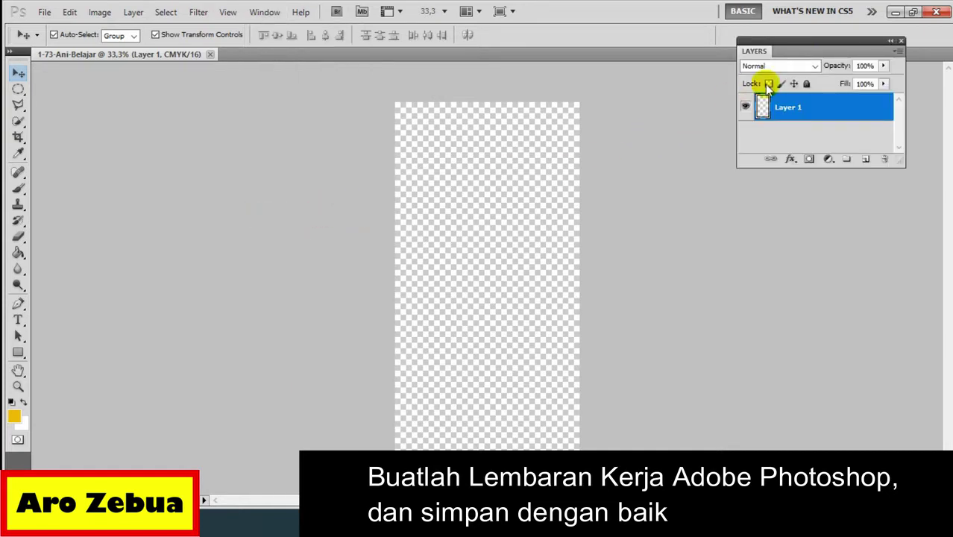
mouse_move(792, 39)
mouse_down()
mouse_move(800, 83)
mouse_move(811, 75)
mouse_up()
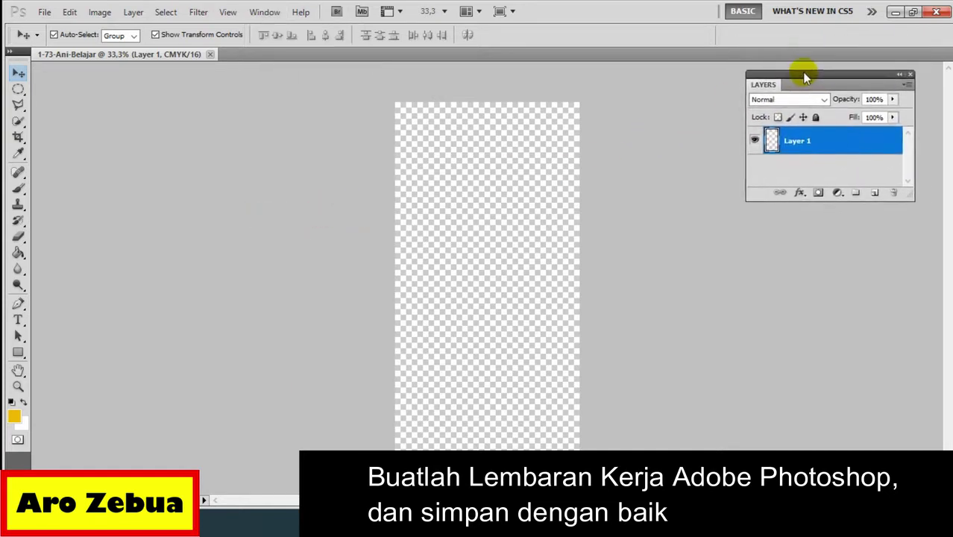
Step: Rename Layer 1 to 'Background Utama'
double_click(803, 139)
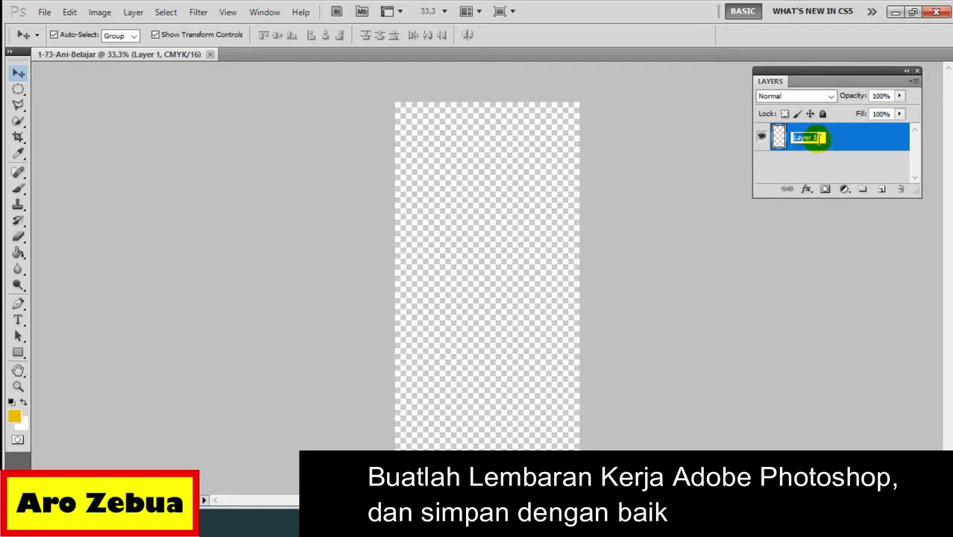
drag(819, 138, 780, 139)
text(Bac)
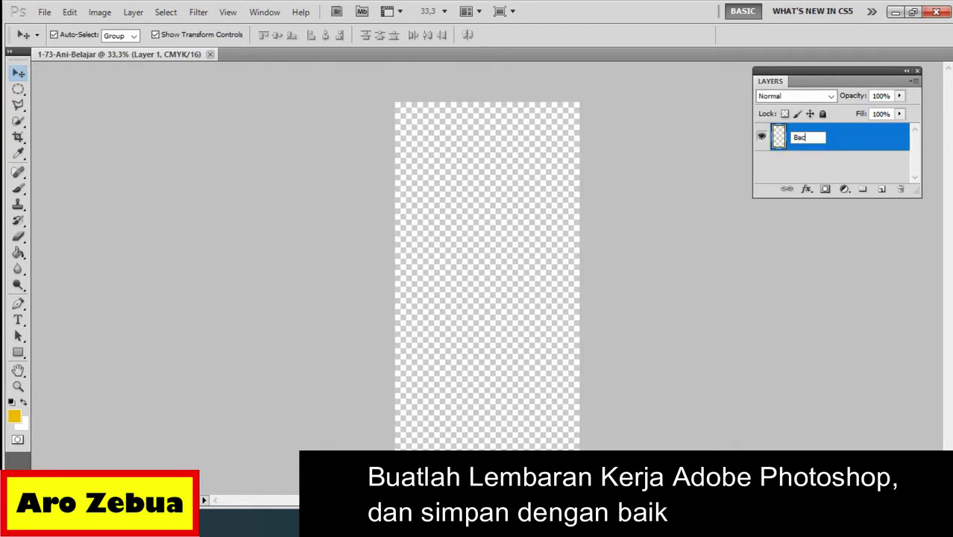
text(kground)
text( Utama)
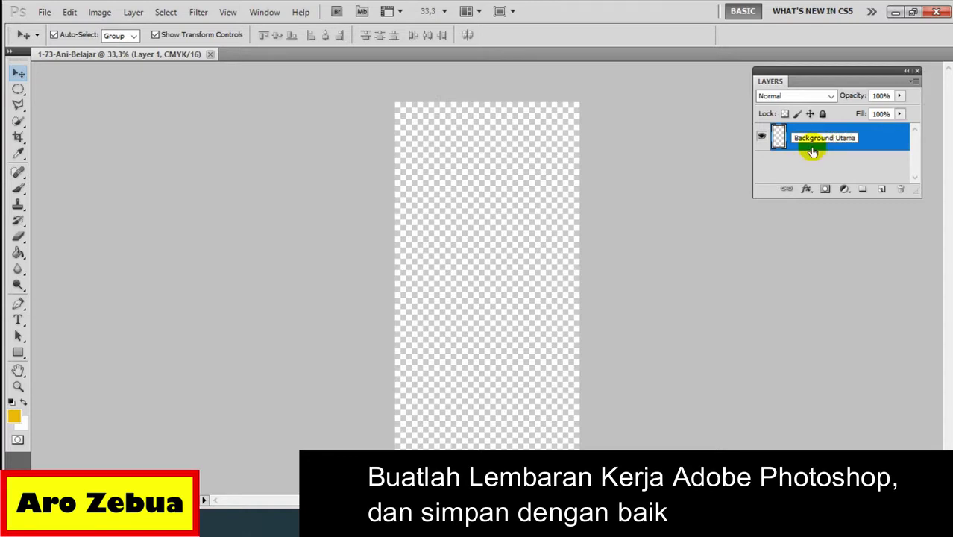
click(820, 161)
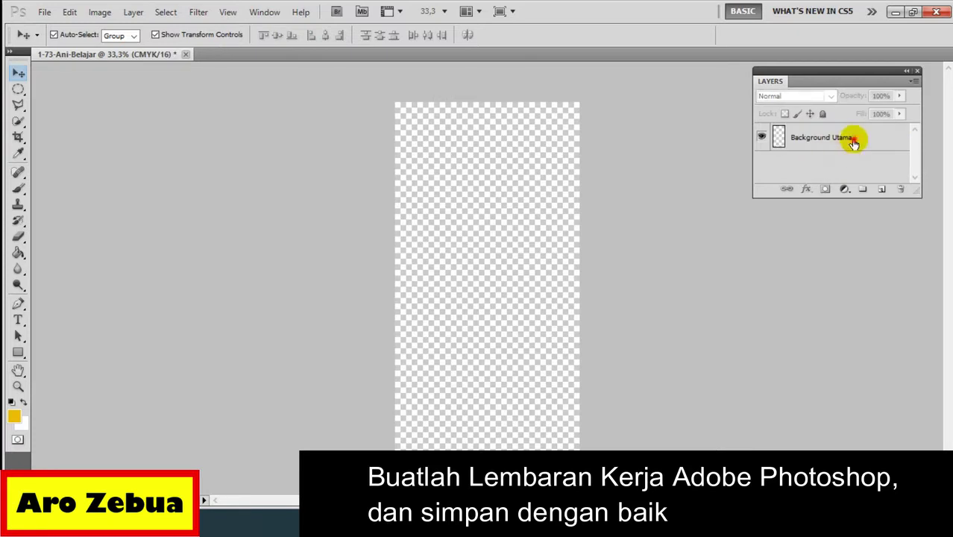
click(854, 144)
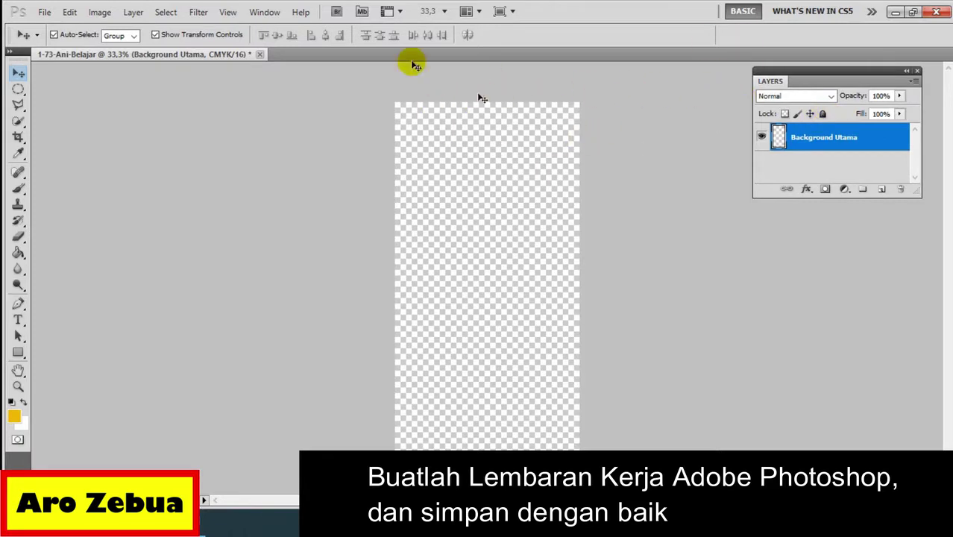
Step: In Save As, browse to the Poster folder on the Data (D:) drive
click(45, 12)
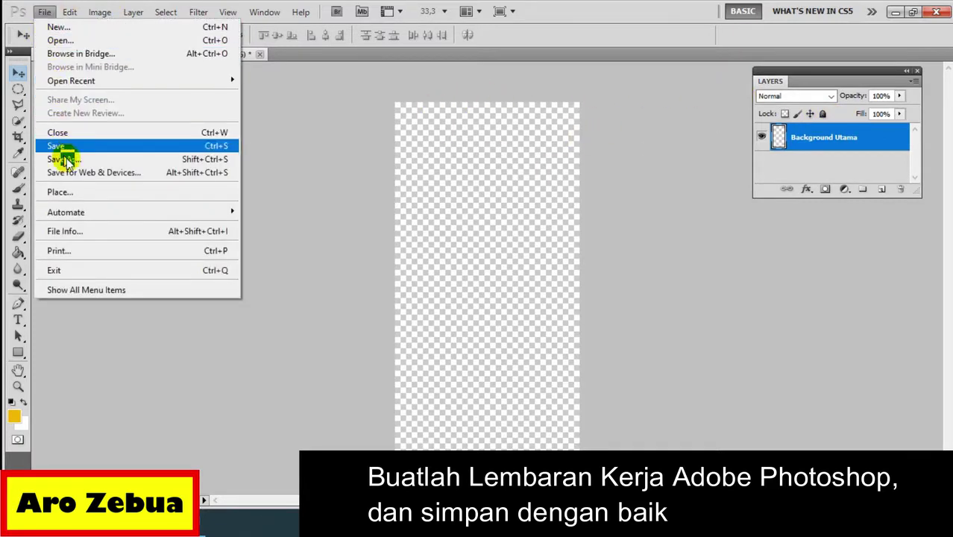
click(84, 164)
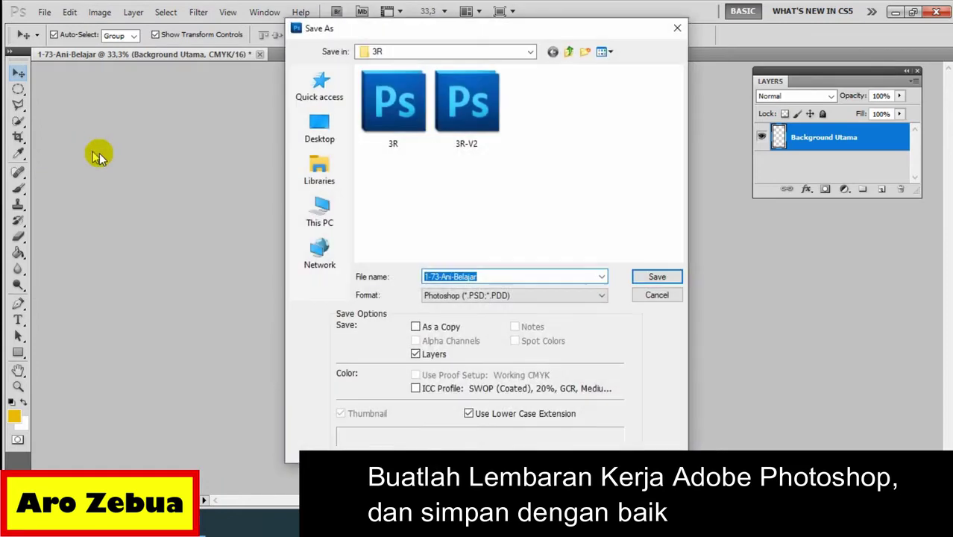
click(318, 206)
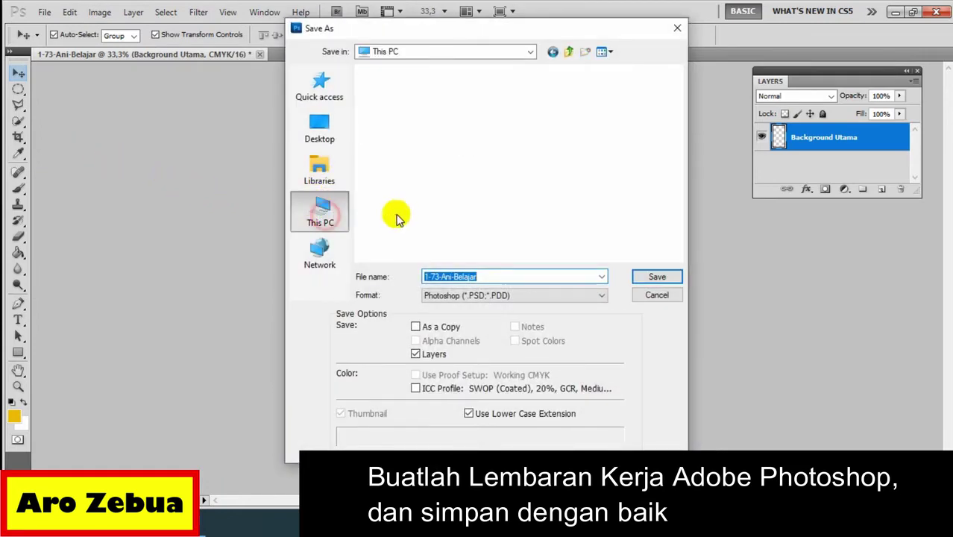
scroll(455, 201, down, 3)
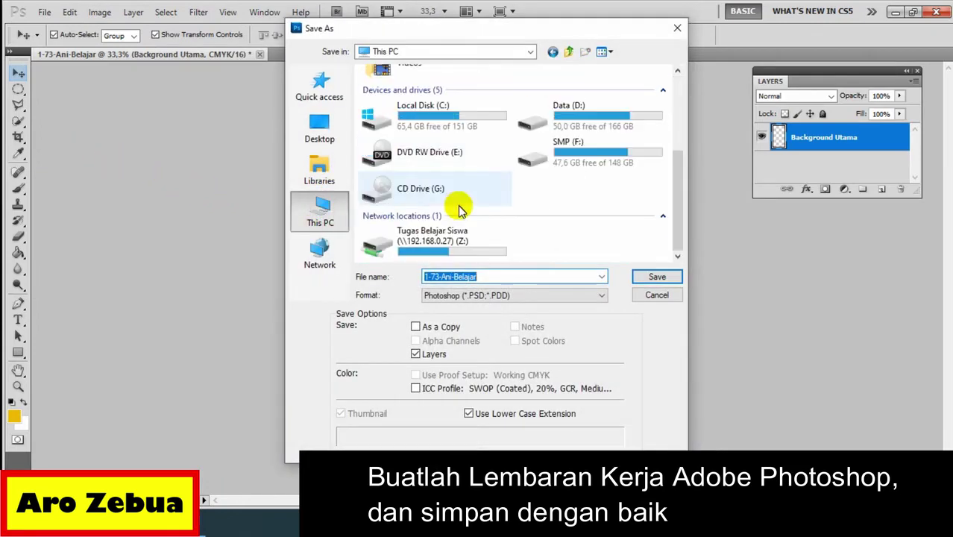
double_click(573, 121)
double_click(383, 130)
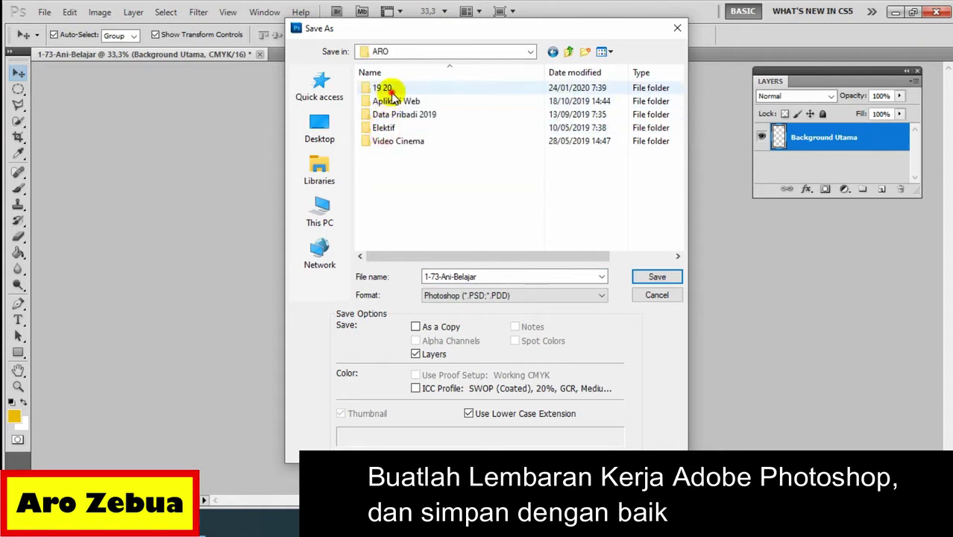
double_click(383, 88)
double_click(395, 89)
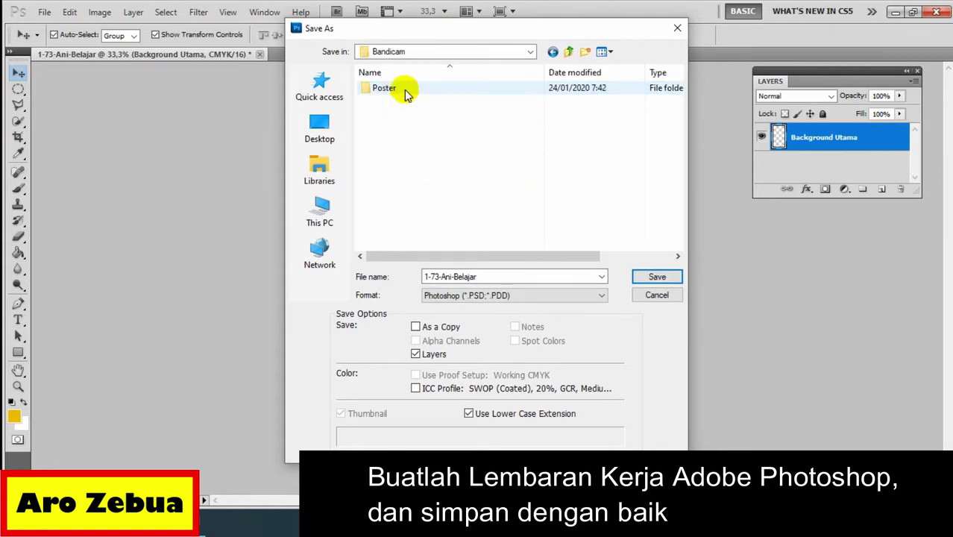
double_click(402, 89)
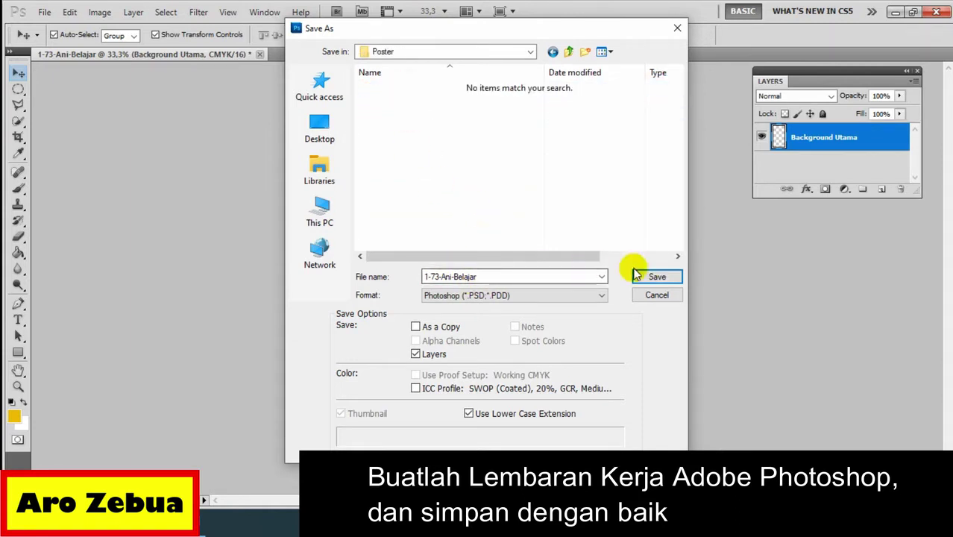
Step: Save as a Photoshop PSD file named with the student's number and name, keeping maximum compatibility
click(556, 297)
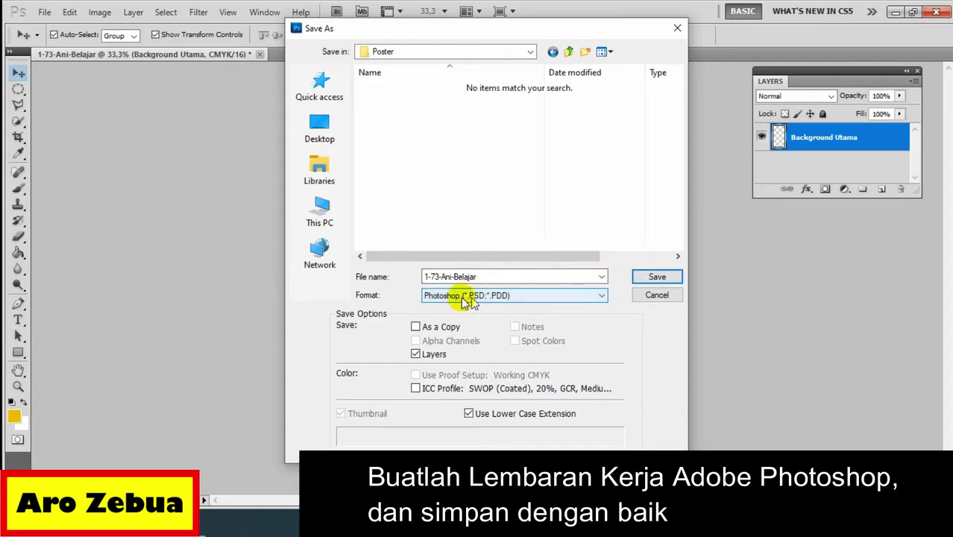
click(657, 277)
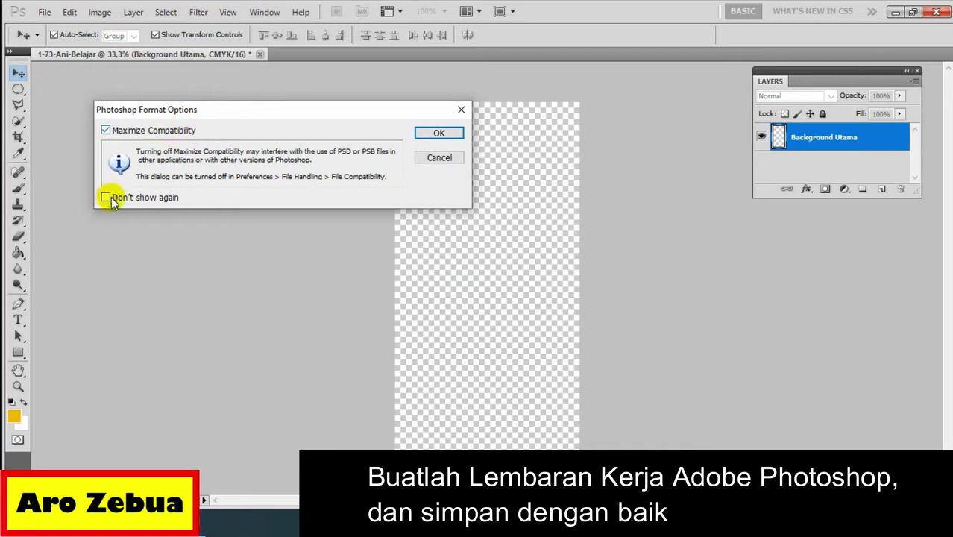
click(440, 134)
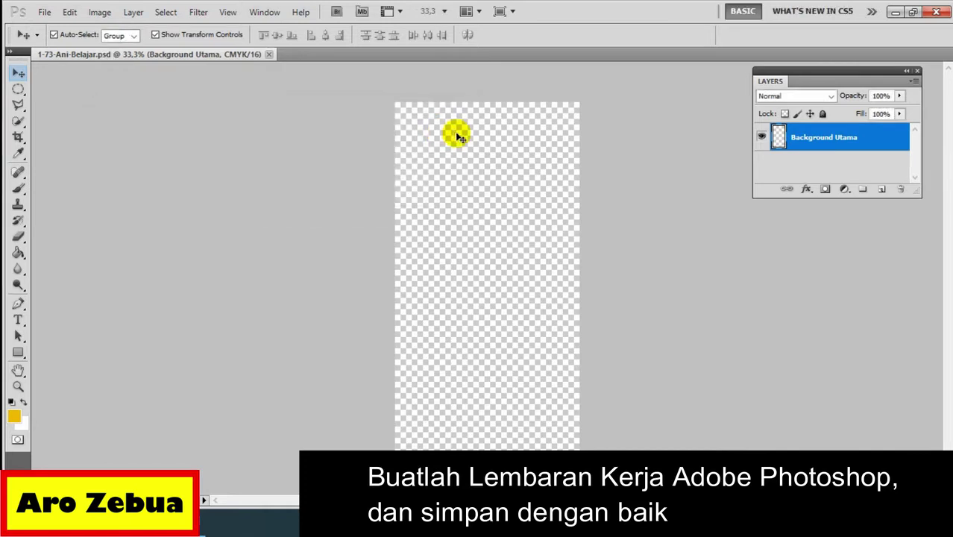
click(17, 72)
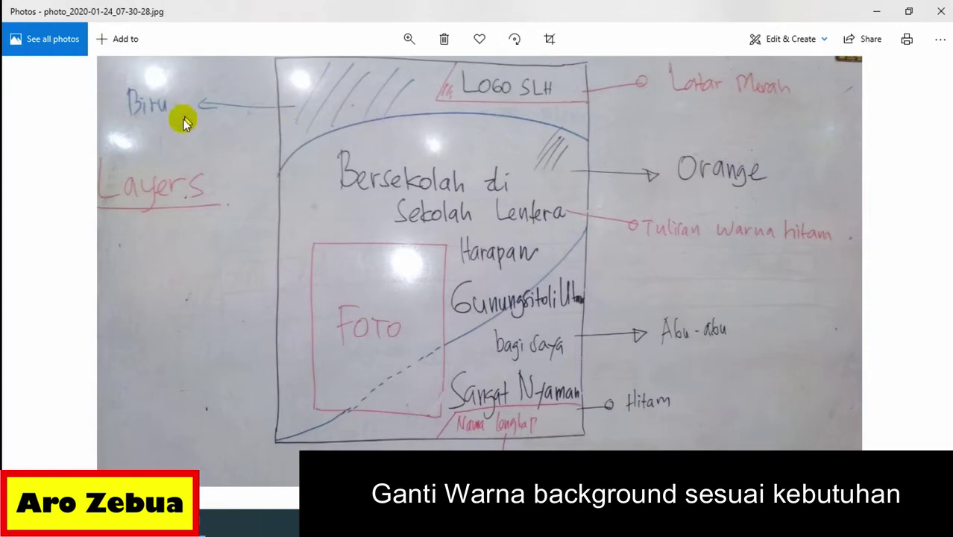
click(119, 451)
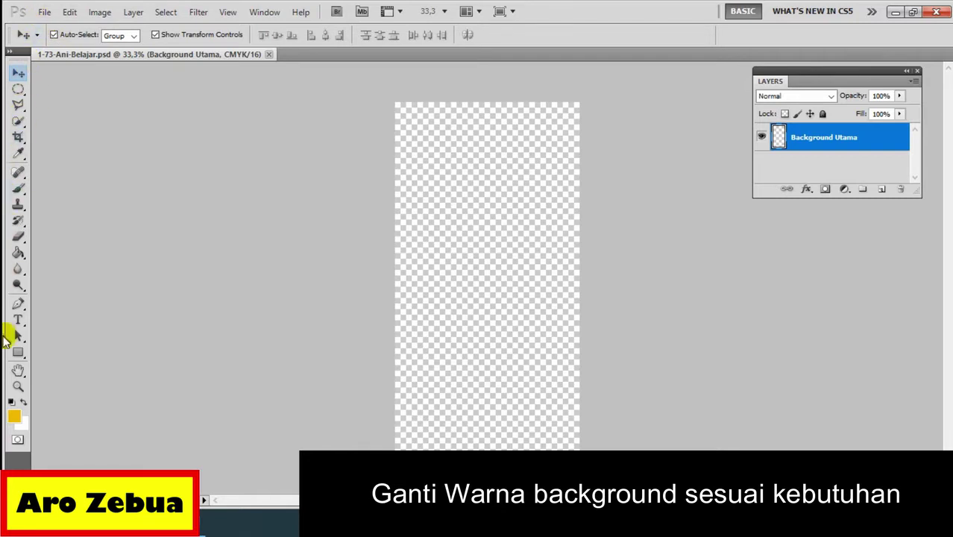
Step: Pick a dark blue foreground colour and paint-bucket fill the transparent canvas
click(15, 417)
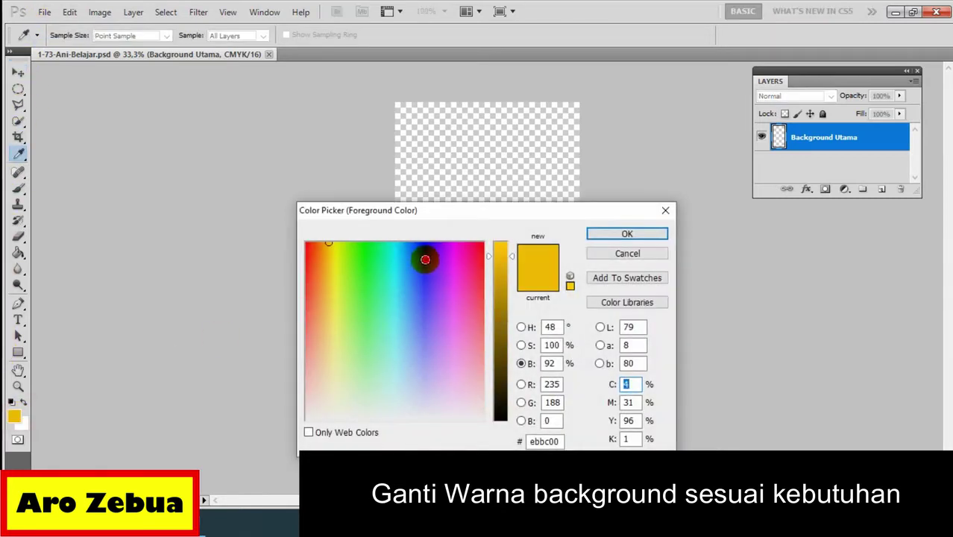
click(424, 255)
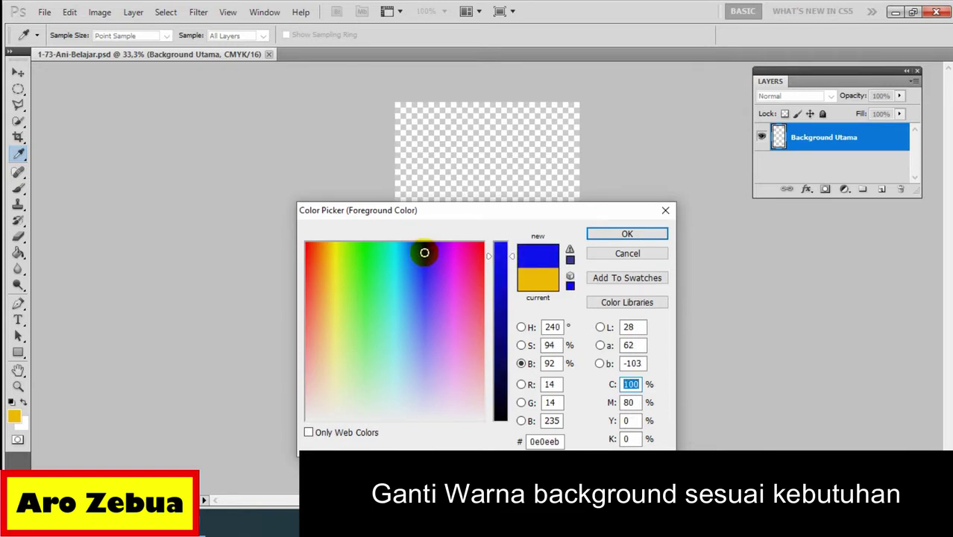
drag(425, 255, 424, 258)
drag(515, 258, 511, 276)
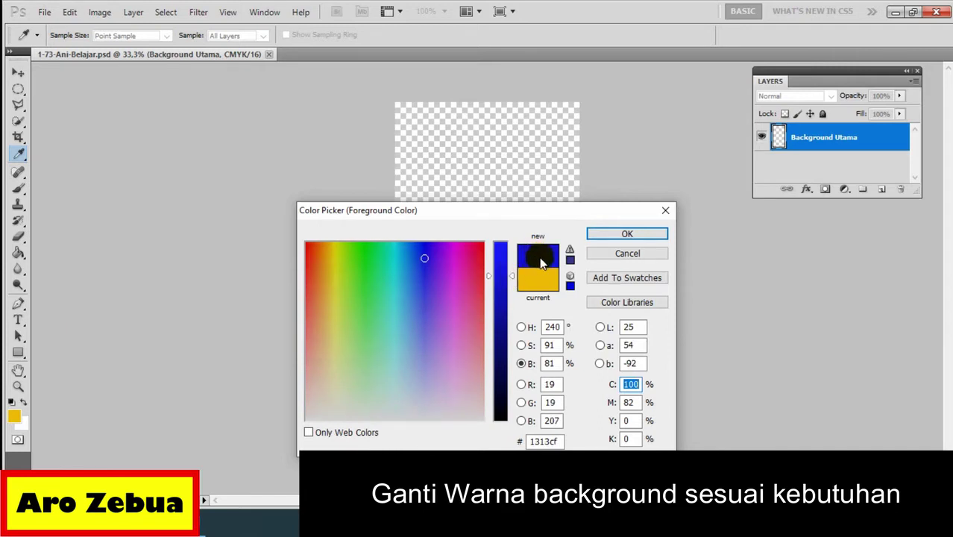
click(616, 235)
key(v)
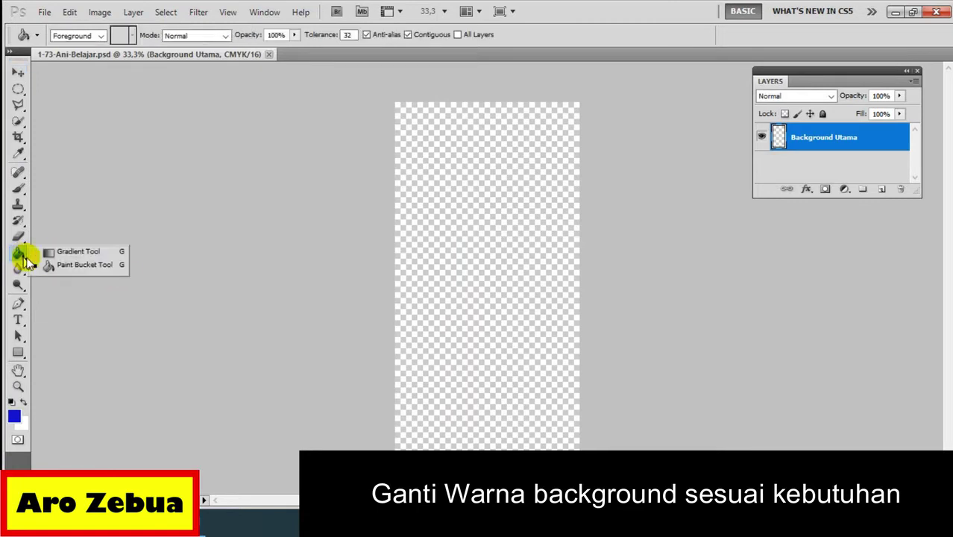
click(80, 267)
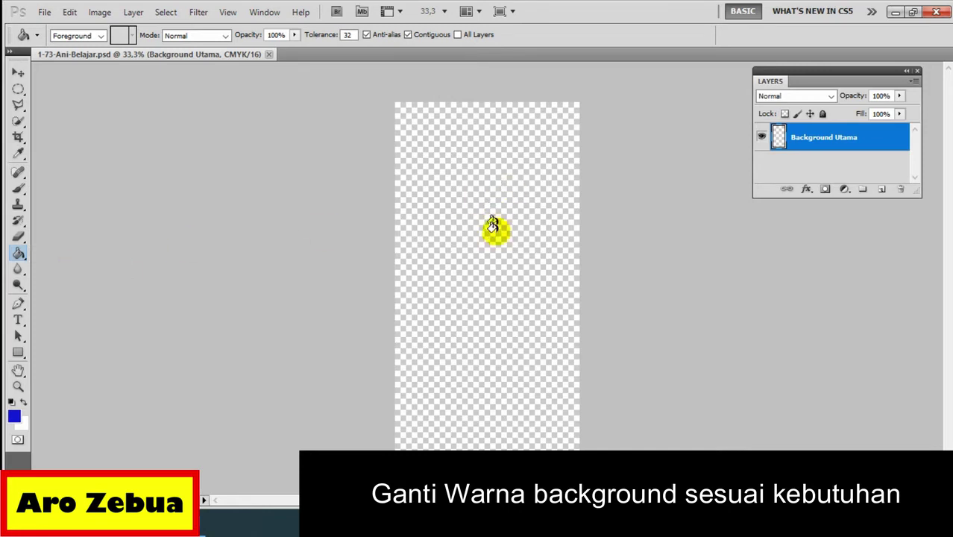
click(496, 228)
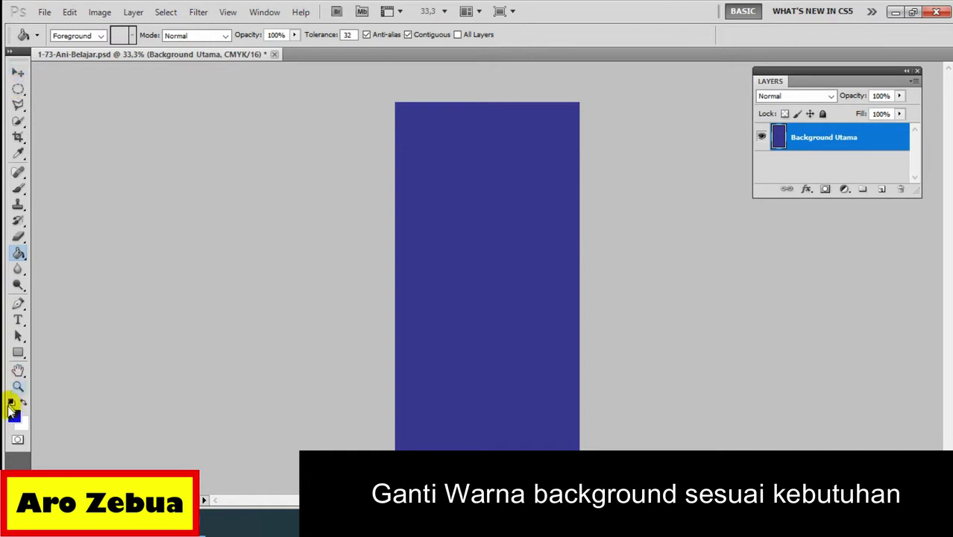
Step: Try an orange foreground colour and fill the canvas with it
click(14, 416)
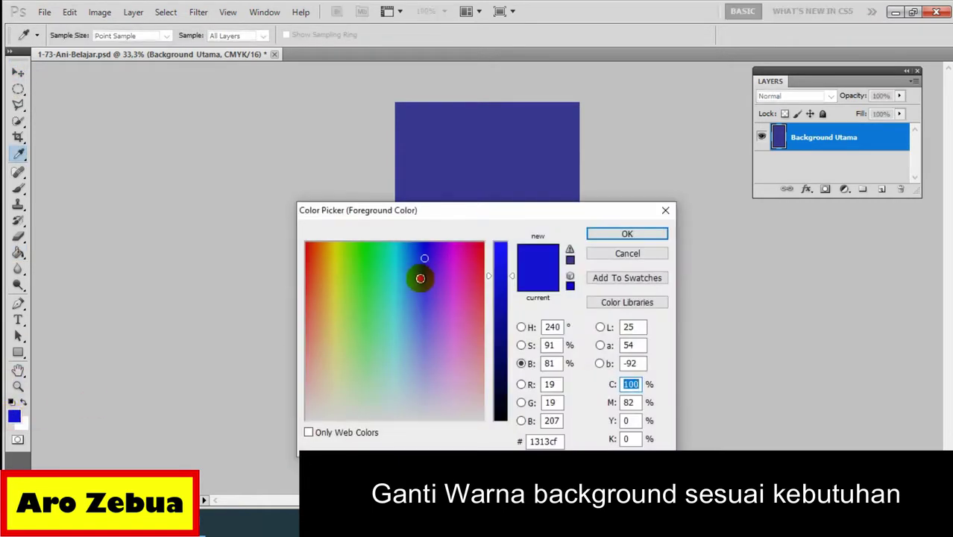
click(420, 298)
click(316, 283)
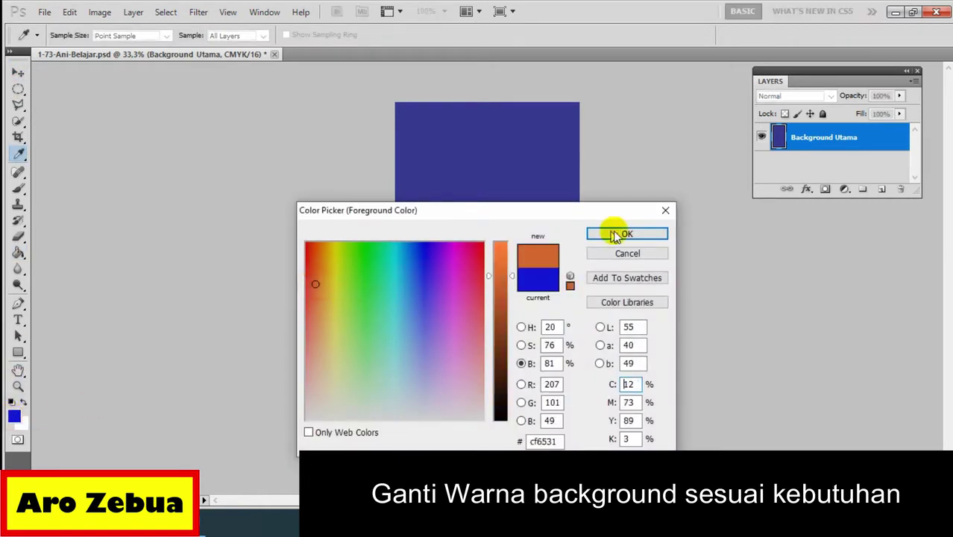
click(616, 231)
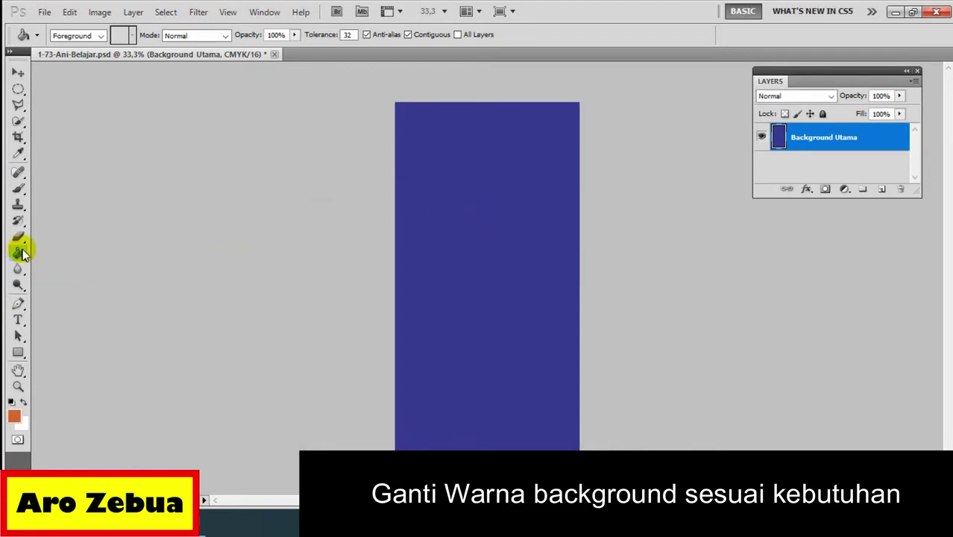
click(478, 204)
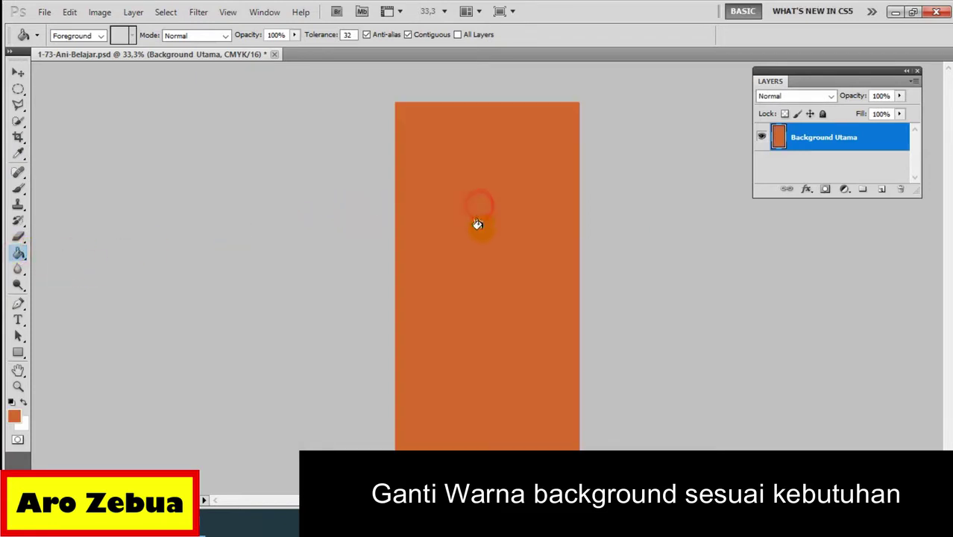
Step: Refill the canvas with deep navy blue and put away the sketch photo
click(15, 416)
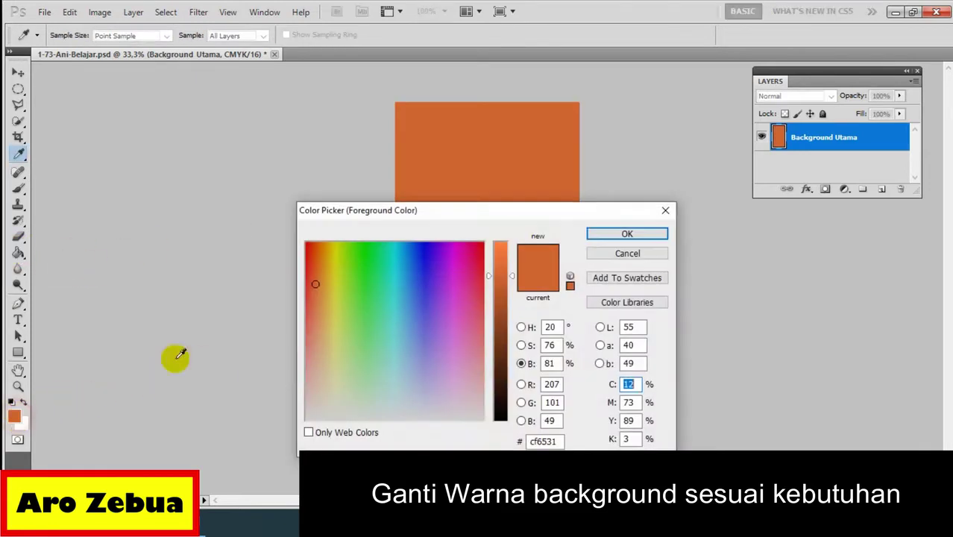
mouse_move(462, 293)
mouse_down()
mouse_move(424, 274)
mouse_move(423, 250)
mouse_up()
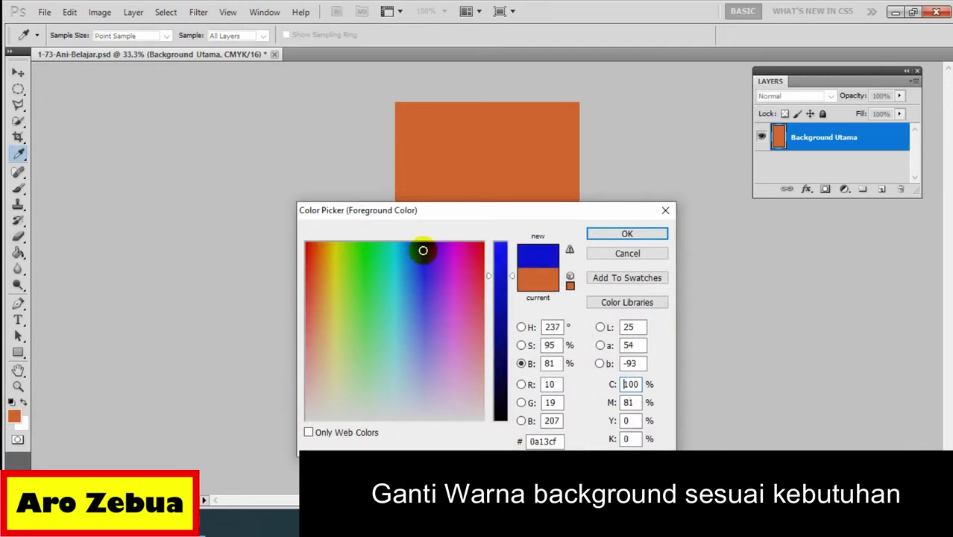
click(502, 309)
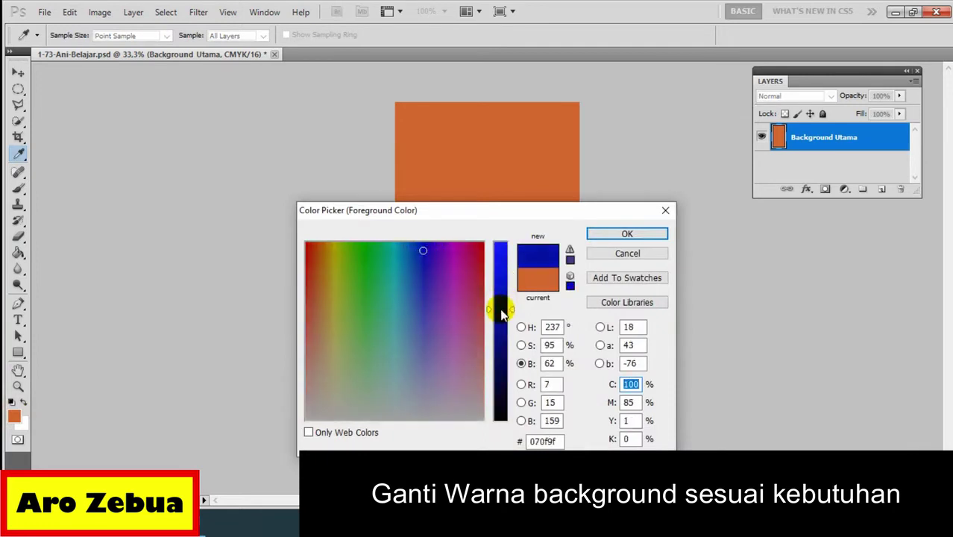
click(606, 233)
key(g)
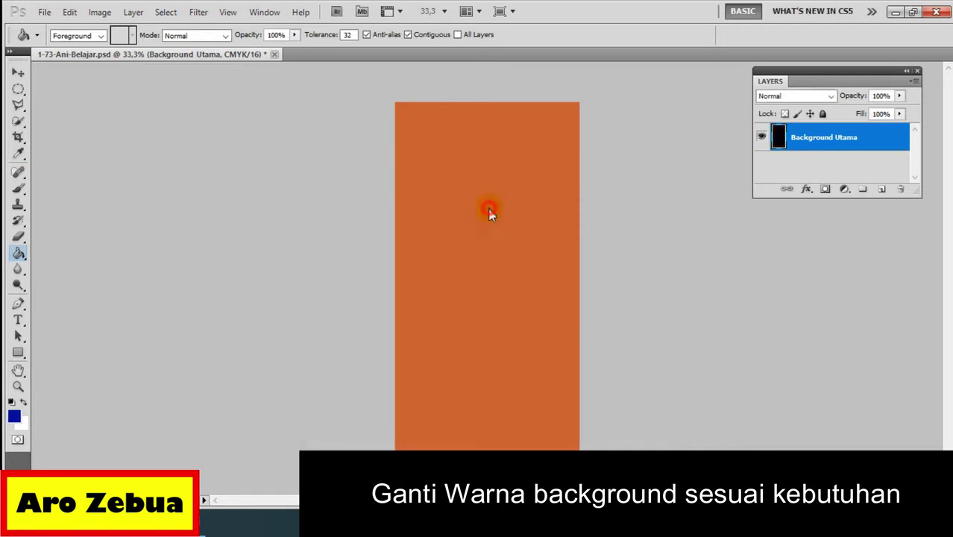
click(488, 214)
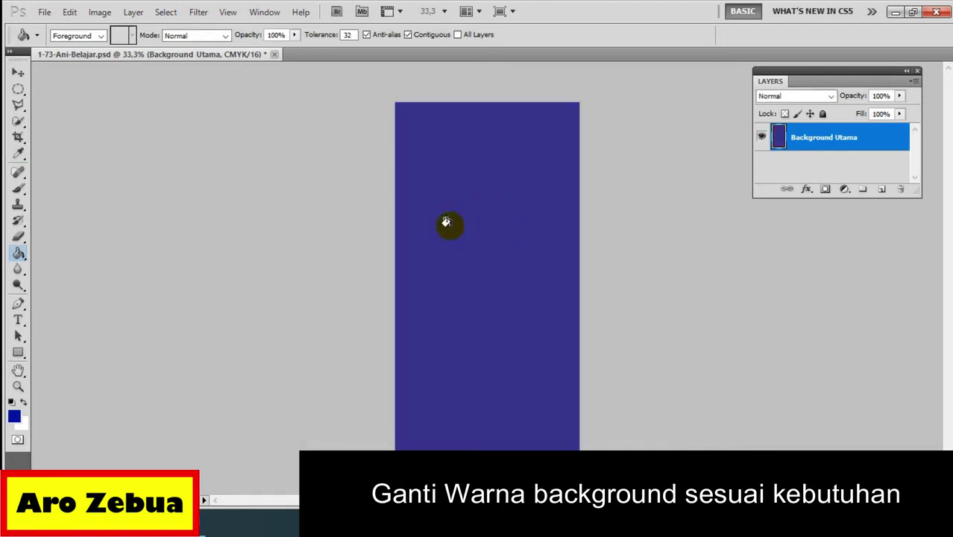
click(18, 74)
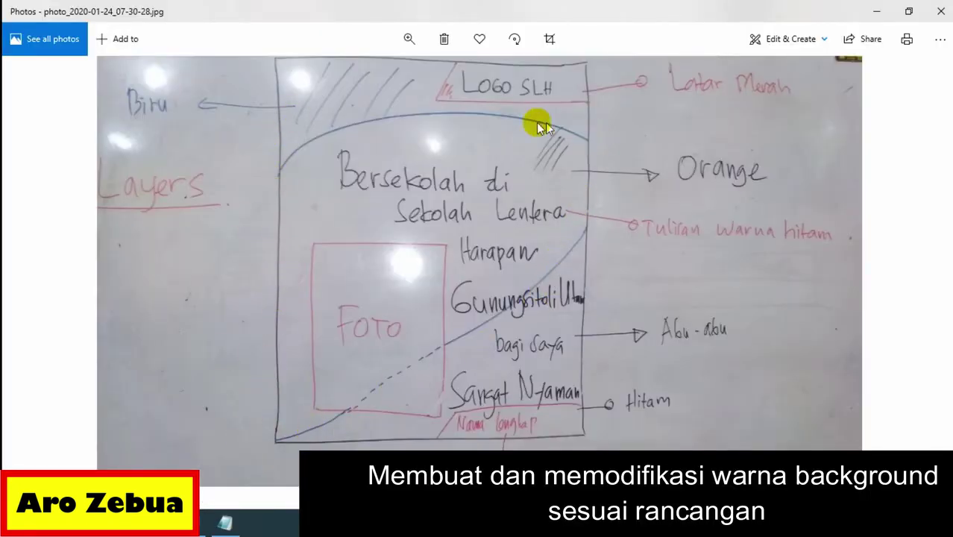
click(876, 11)
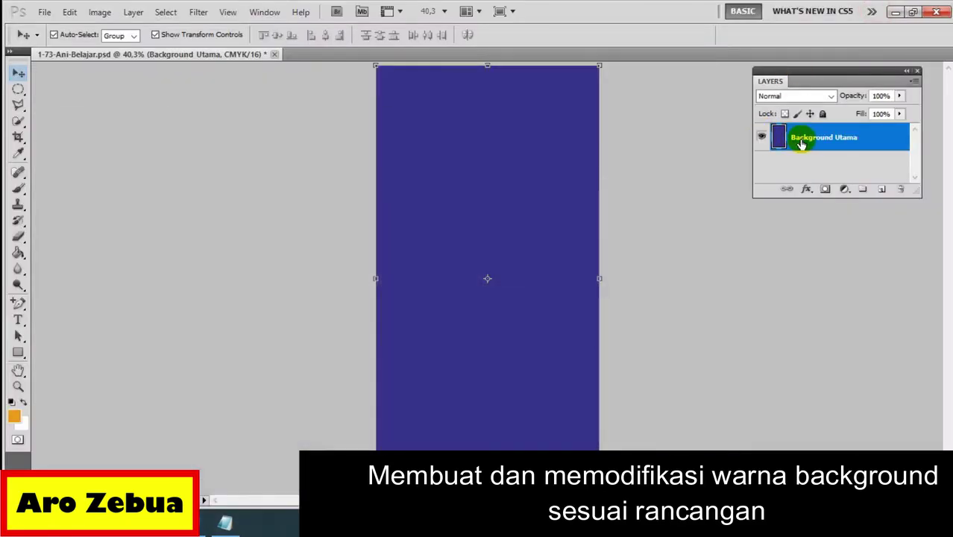
Step: Hide Background Utama, zoom the canvas to 50%, and select the Pen tool
click(763, 138)
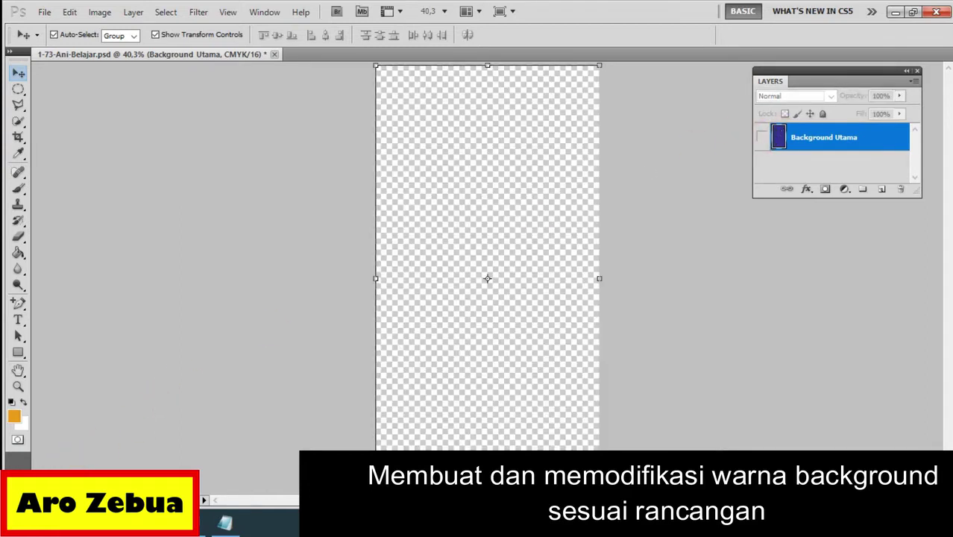
key(ctrl+plus)
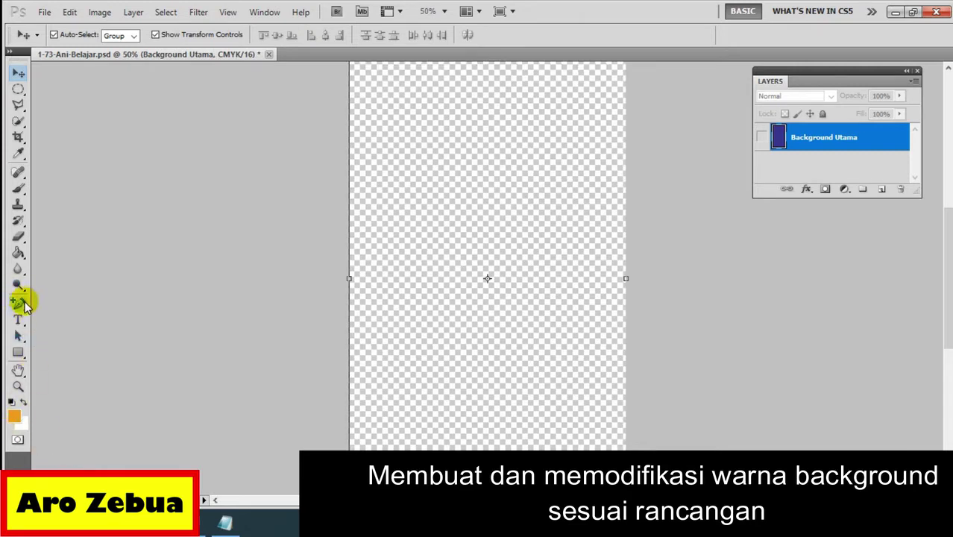
drag(22, 308, 66, 302)
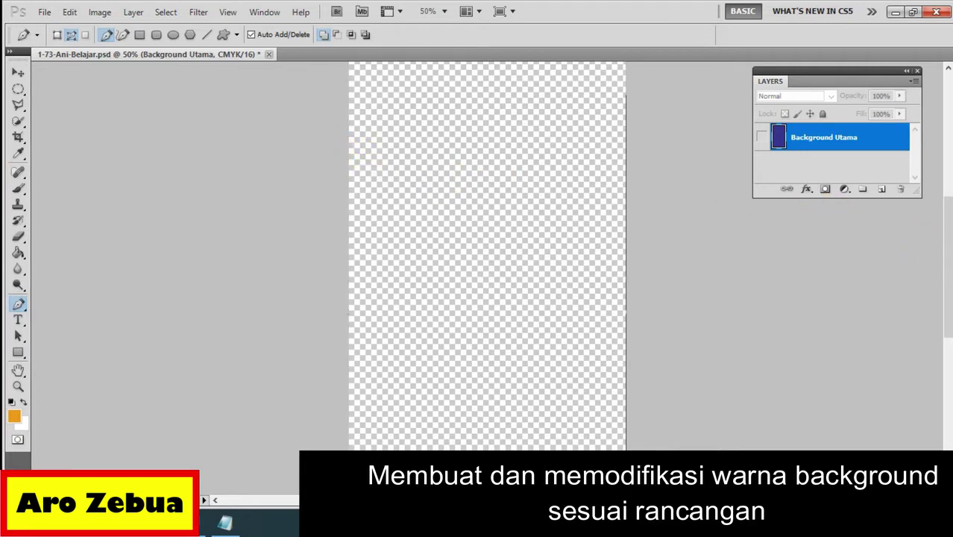
drag(948, 277, 945, 267)
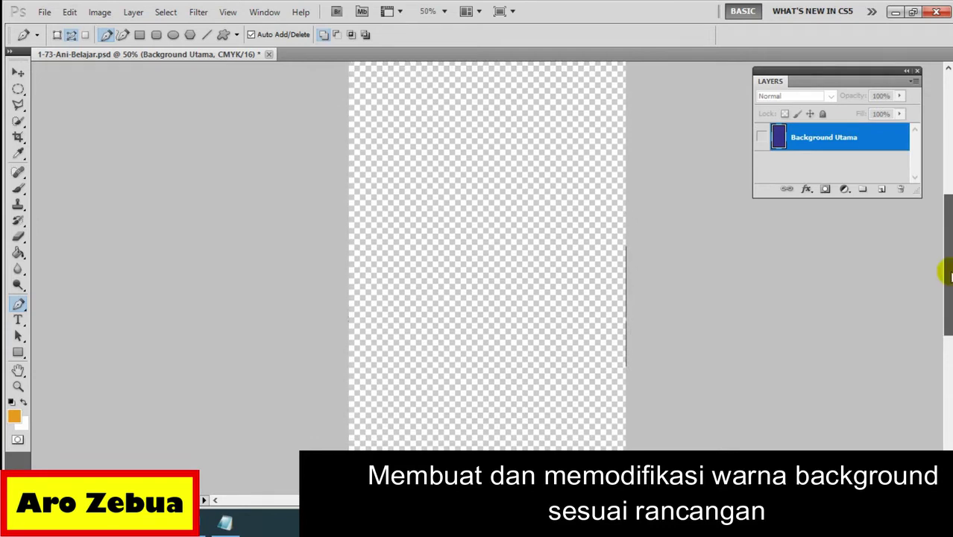
scroll(536, 337, down, 1)
scroll(560, 324, down, 1)
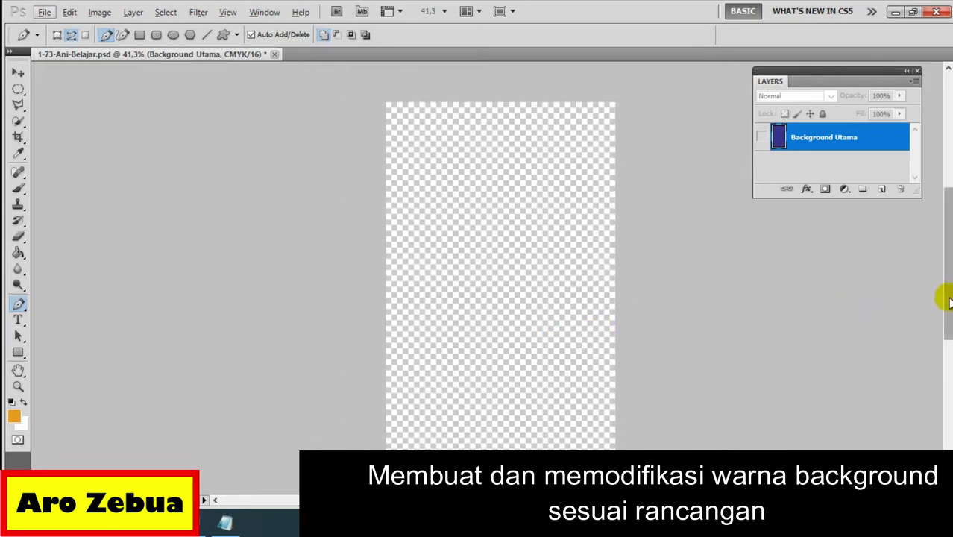
drag(947, 312, 948, 315)
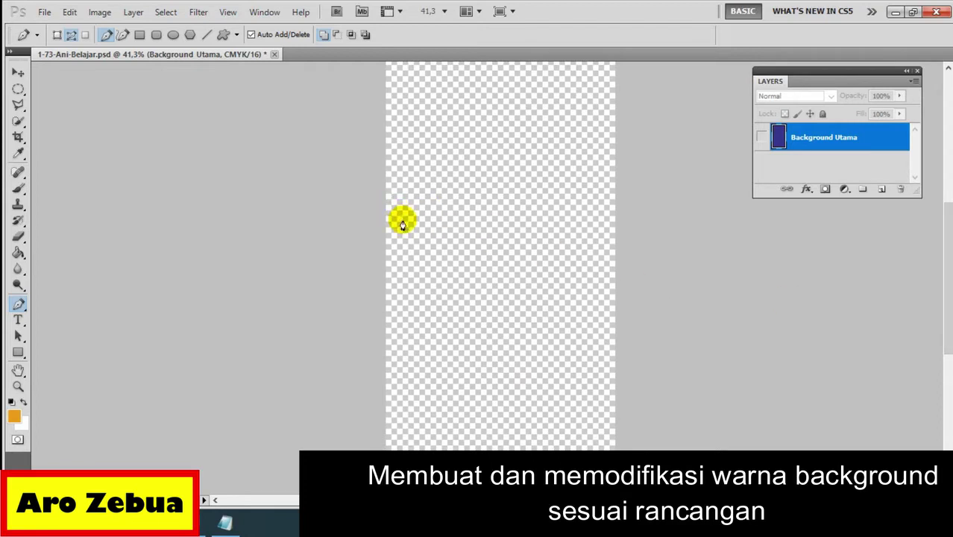
scroll(440, 190, up, 1)
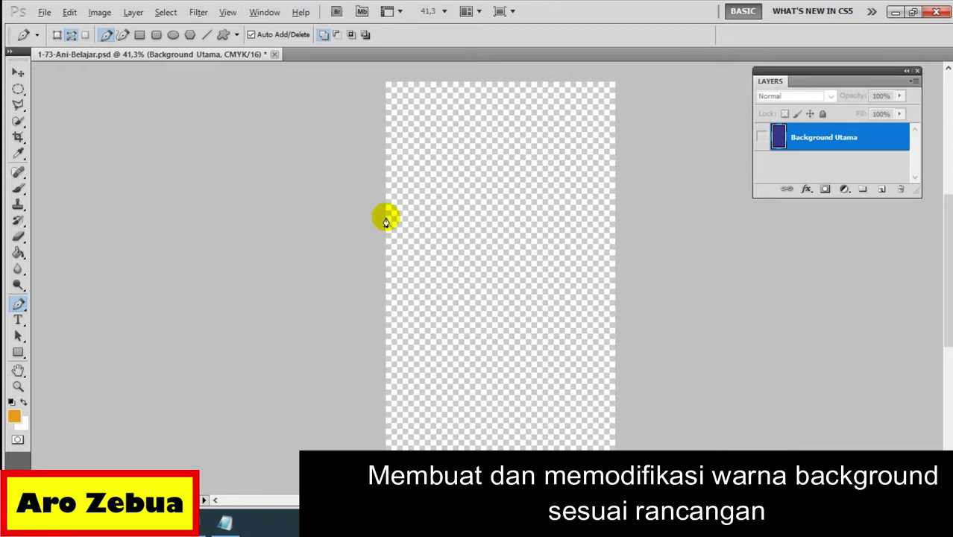
scroll(386, 222, up, 2)
scroll(388, 212, up, 2)
scroll(389, 181, up, 1)
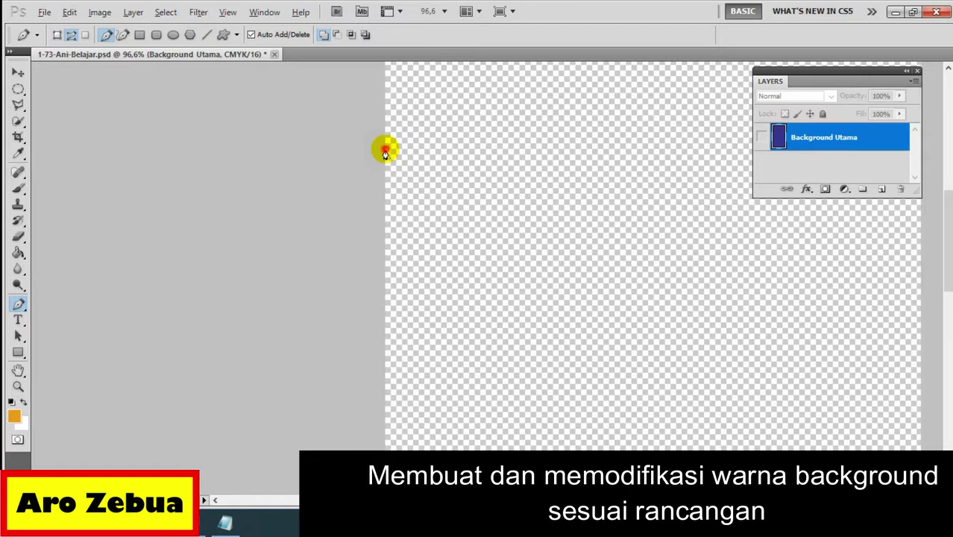
scroll(515, 170, down, 2)
scroll(519, 172, down, 1)
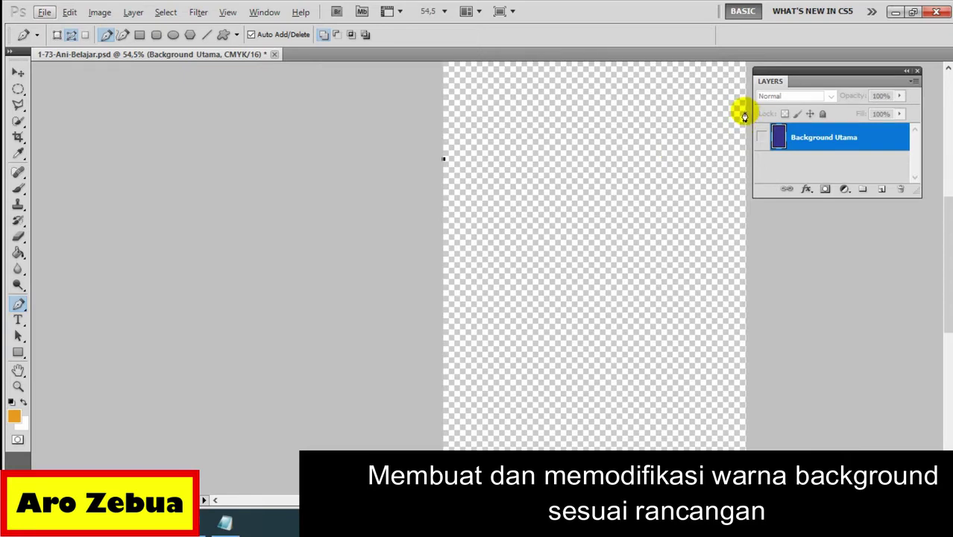
Step: Place path points at the top-right corner and down the right edge, checking the sketch
click(744, 113)
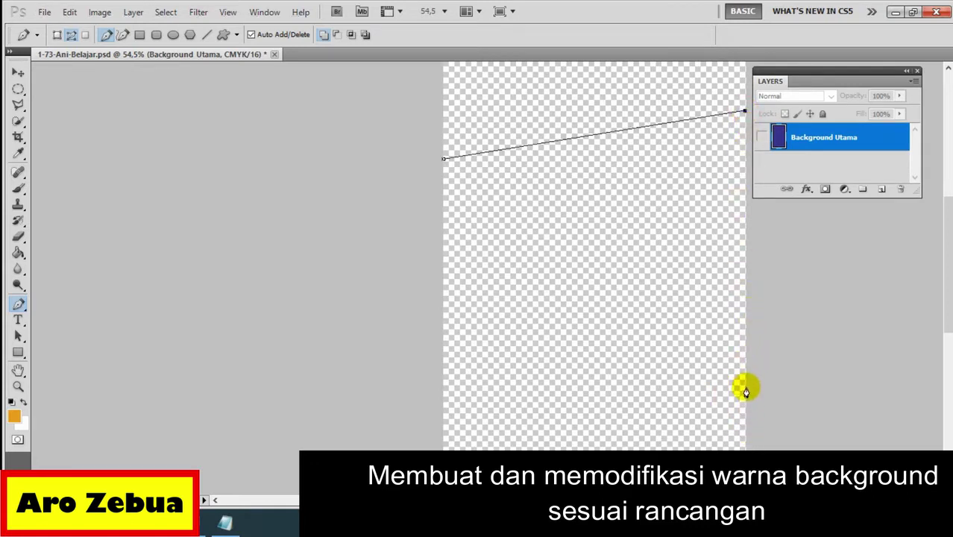
click(746, 319)
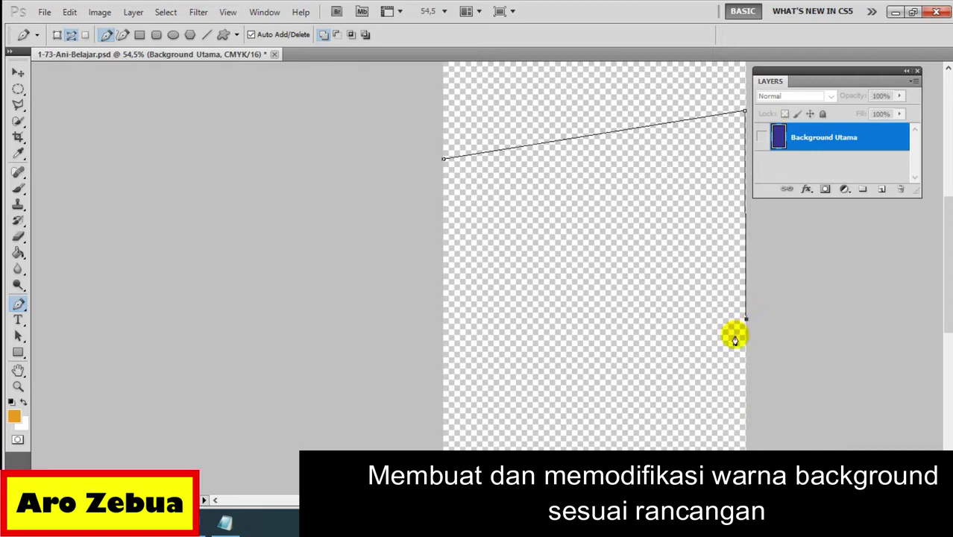
scroll(579, 396, down, 3)
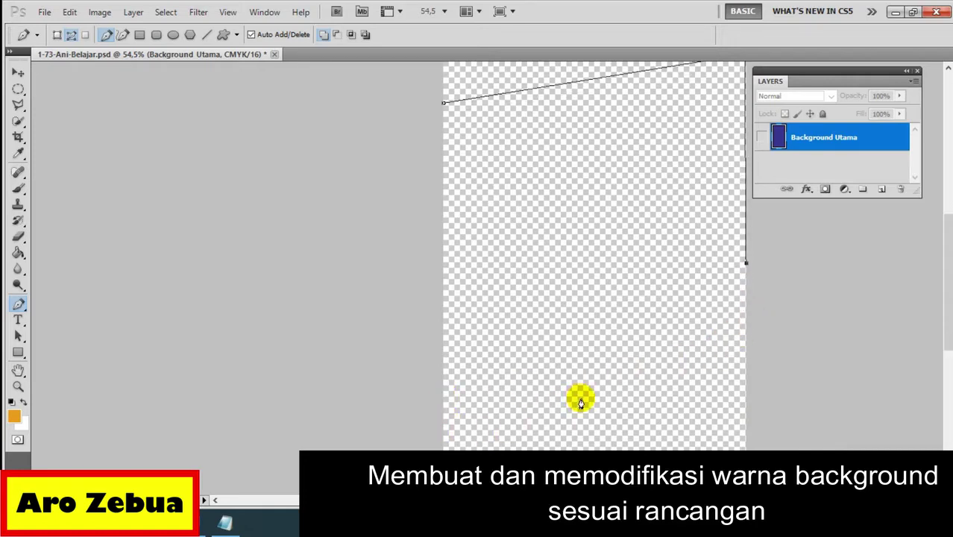
scroll(578, 395, down, 2)
scroll(444, 436, down, 2)
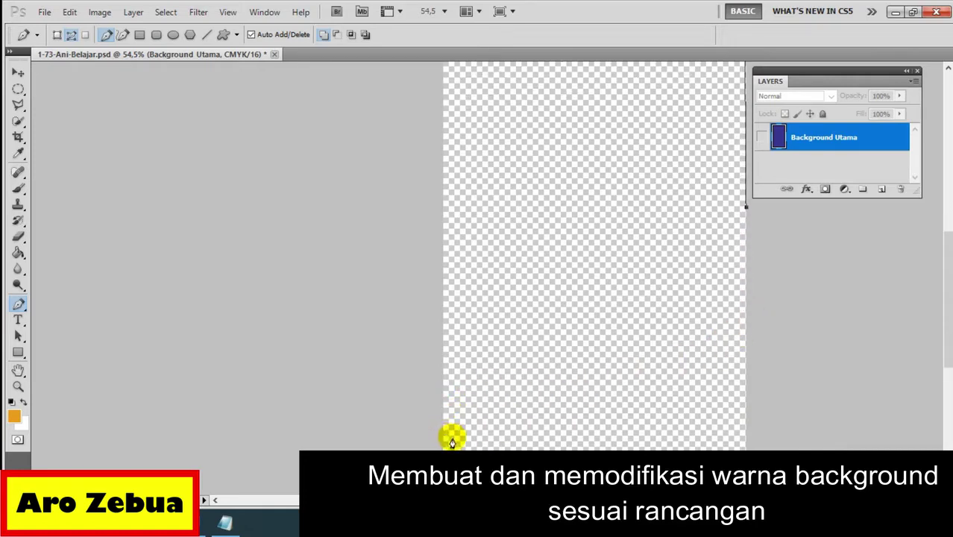
key(alt+Tab)
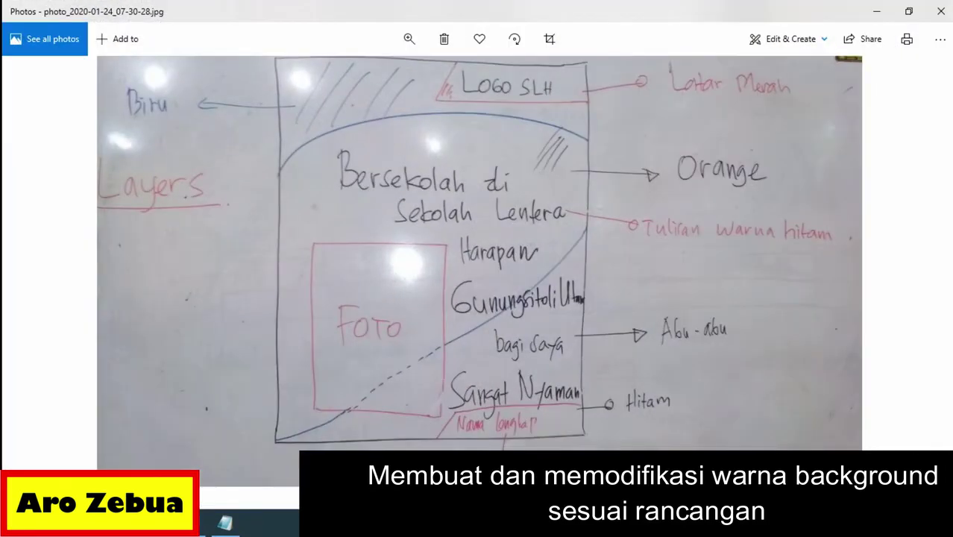
click(231, 514)
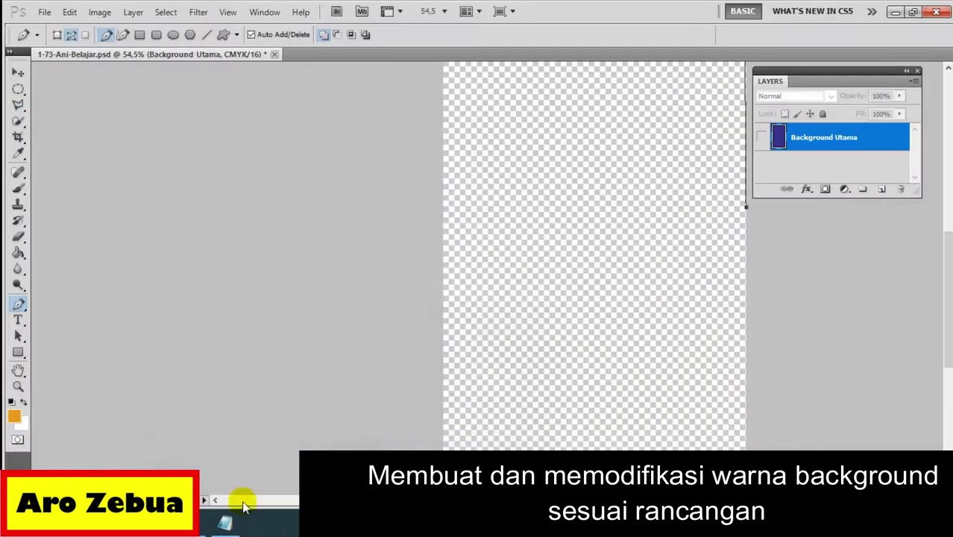
Step: Run the path to the bottom-left corner and close it at the starting point
click(443, 396)
scroll(488, 319, up, 1)
scroll(492, 315, up, 3)
scroll(494, 317, up, 1)
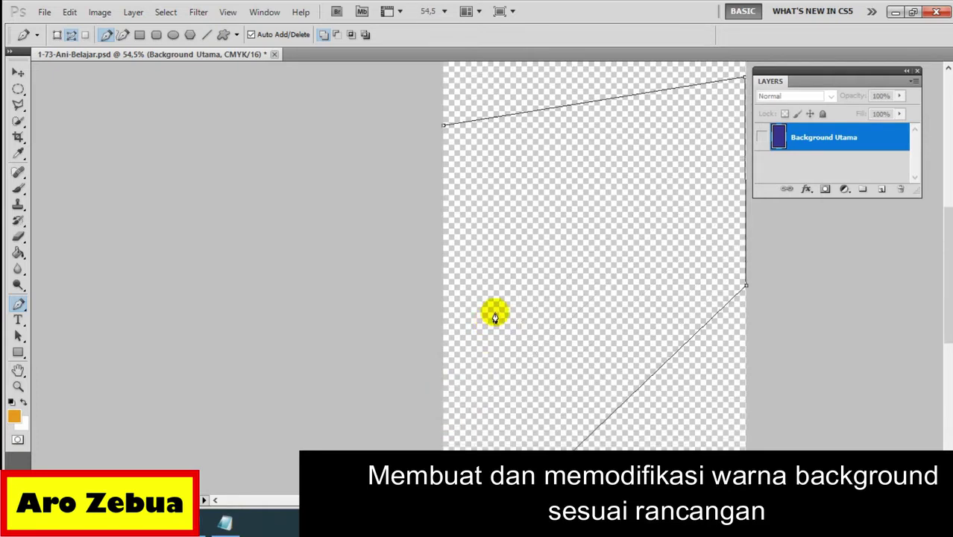
click(443, 126)
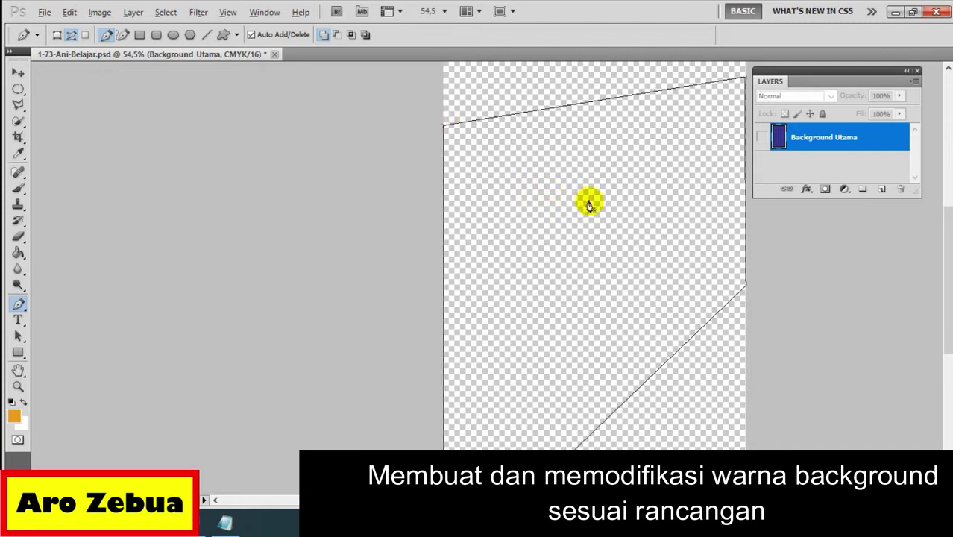
scroll(623, 208, down, 1)
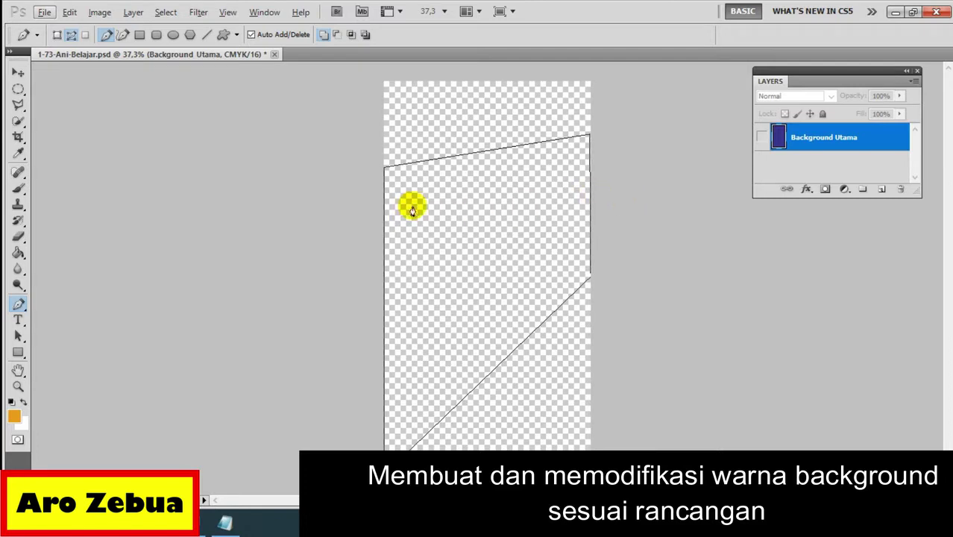
Step: Add anchors to arch the top edge upward and curve the diagonal lower edge
right_click(20, 306)
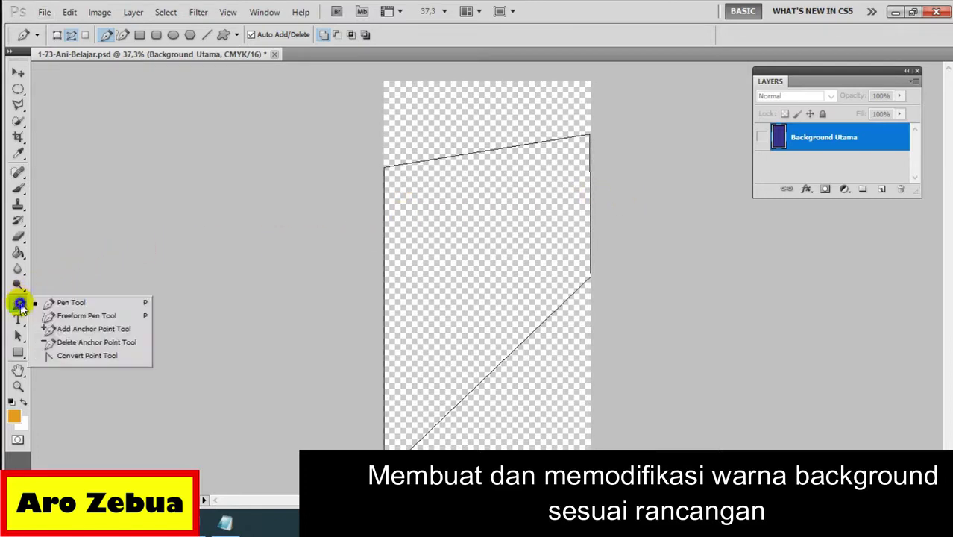
click(101, 330)
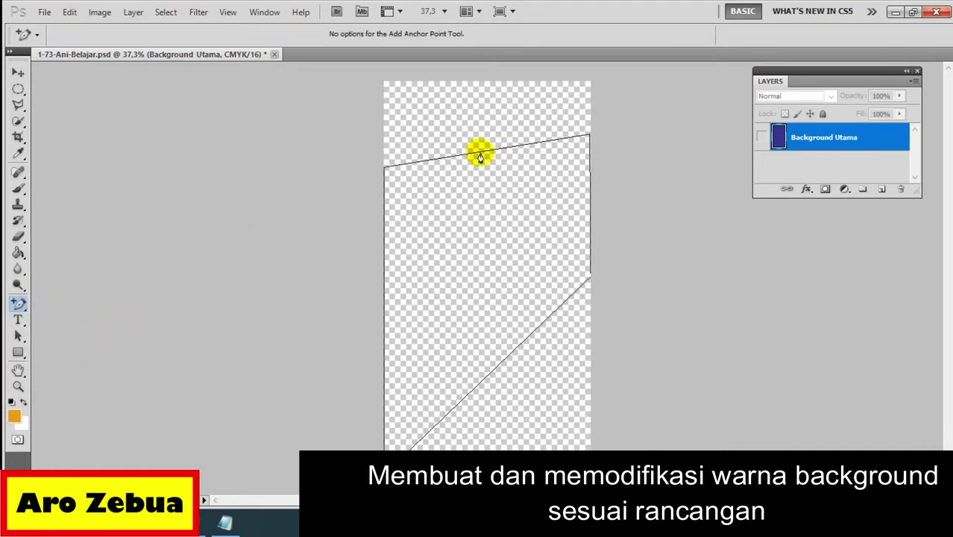
click(481, 153)
drag(482, 154, 494, 121)
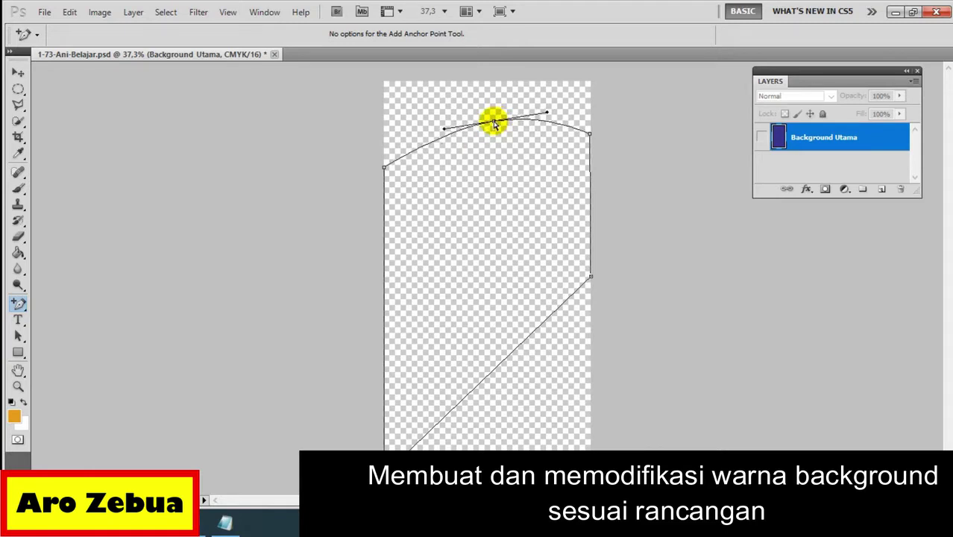
click(497, 368)
mouse_move(497, 368)
mouse_down()
mouse_move(488, 349)
mouse_move(529, 355)
mouse_up()
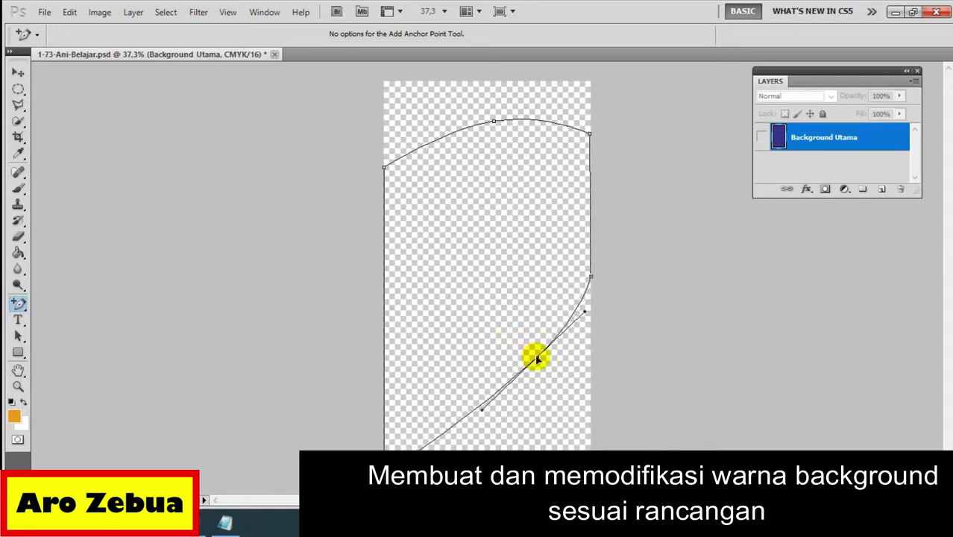
drag(528, 355, 536, 366)
click(186, 524)
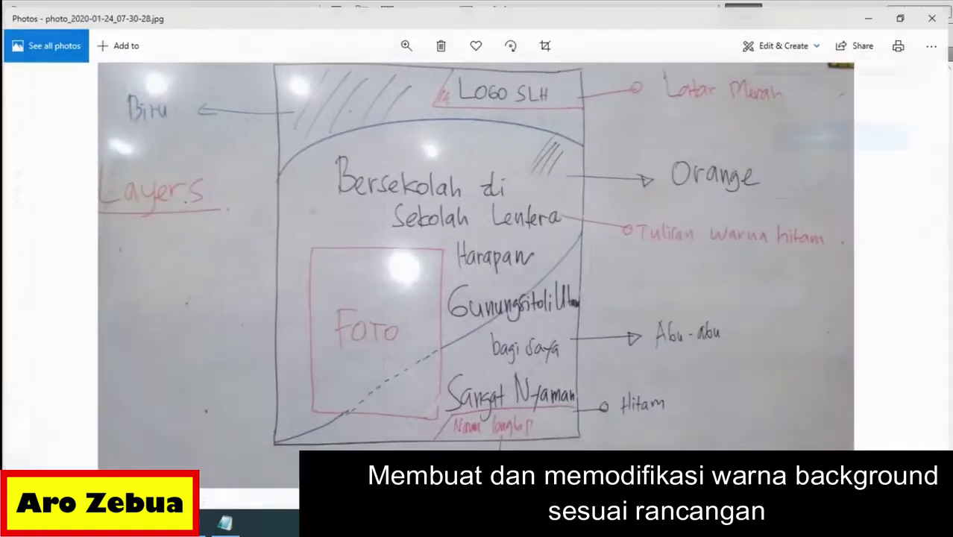
click(187, 523)
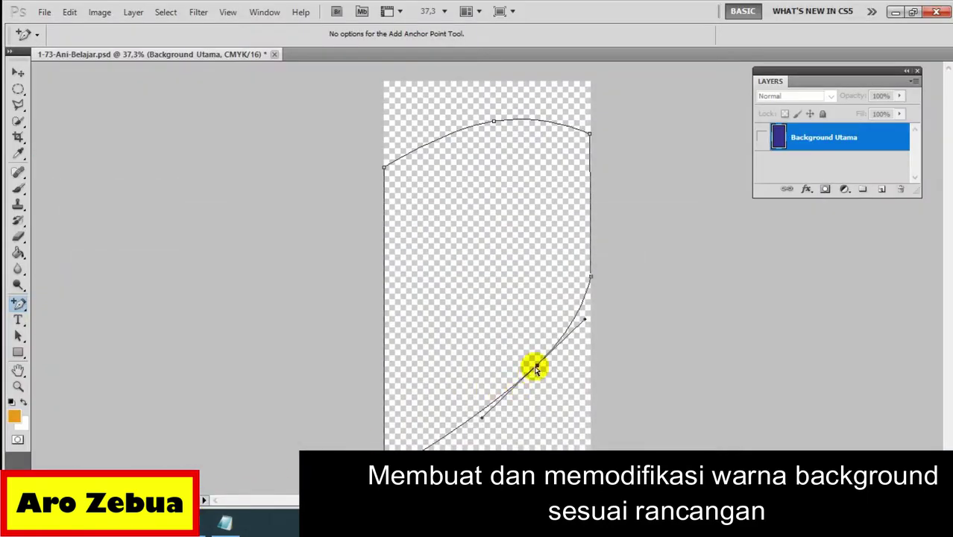
Step: Add an anchor on the lower curve and nudge the top-right corner point slightly upward
click(537, 366)
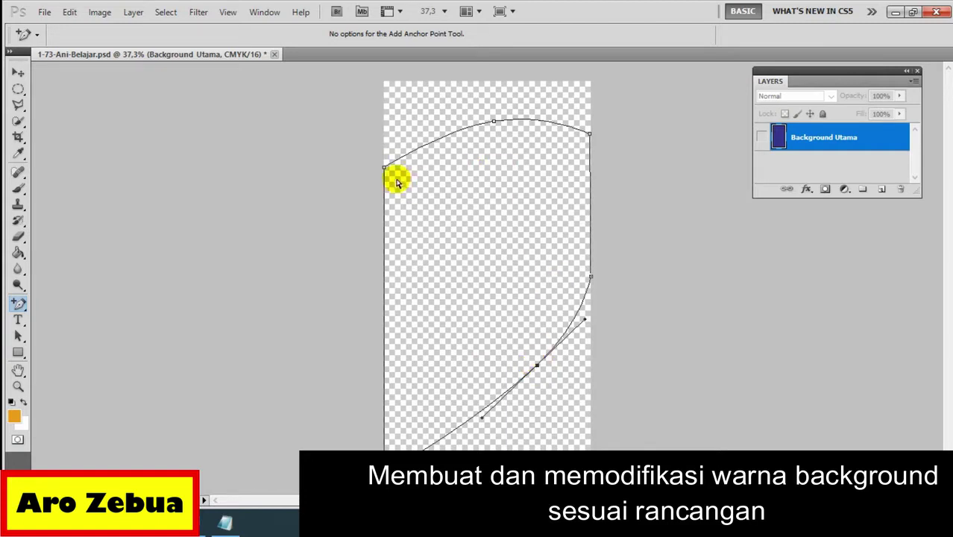
click(590, 132)
drag(590, 133, 592, 129)
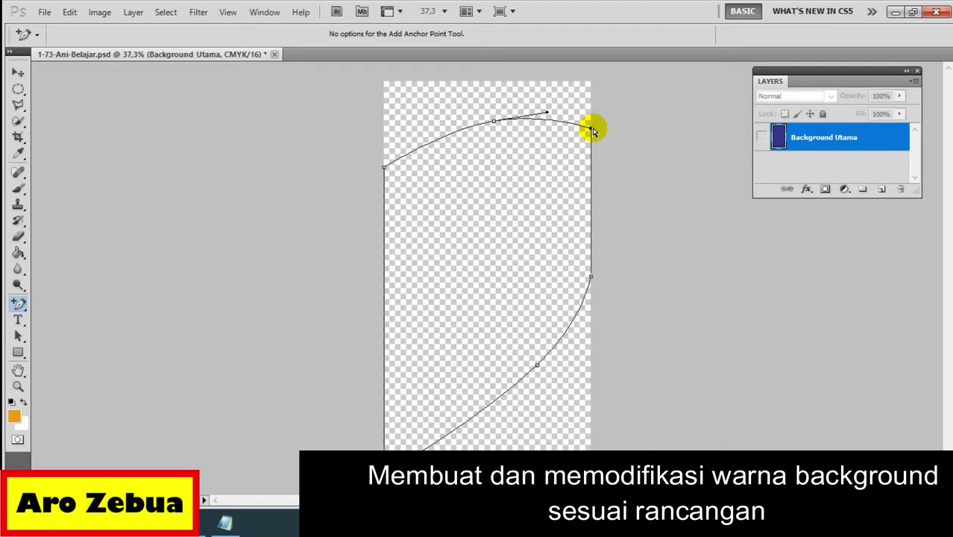
Step: Convert the curved path into a selection
right_click(477, 172)
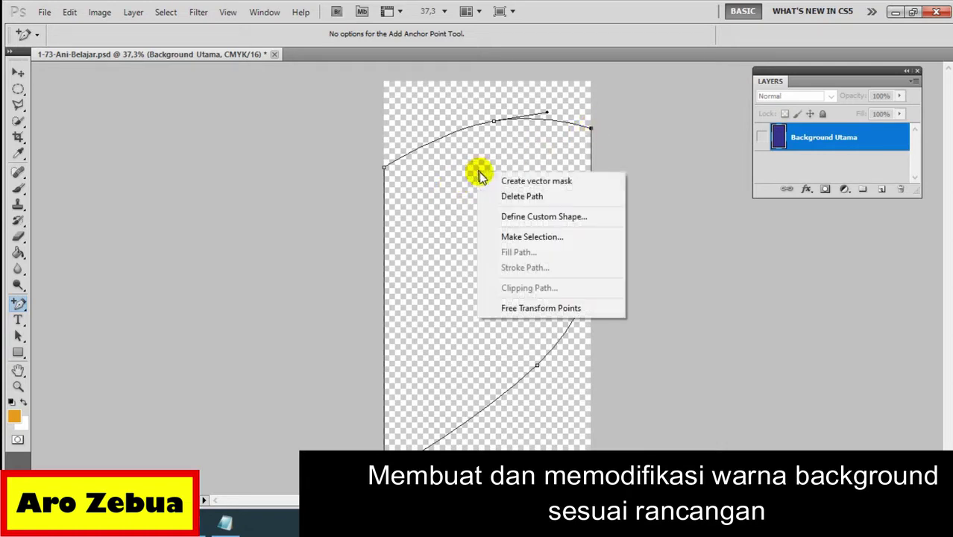
click(533, 237)
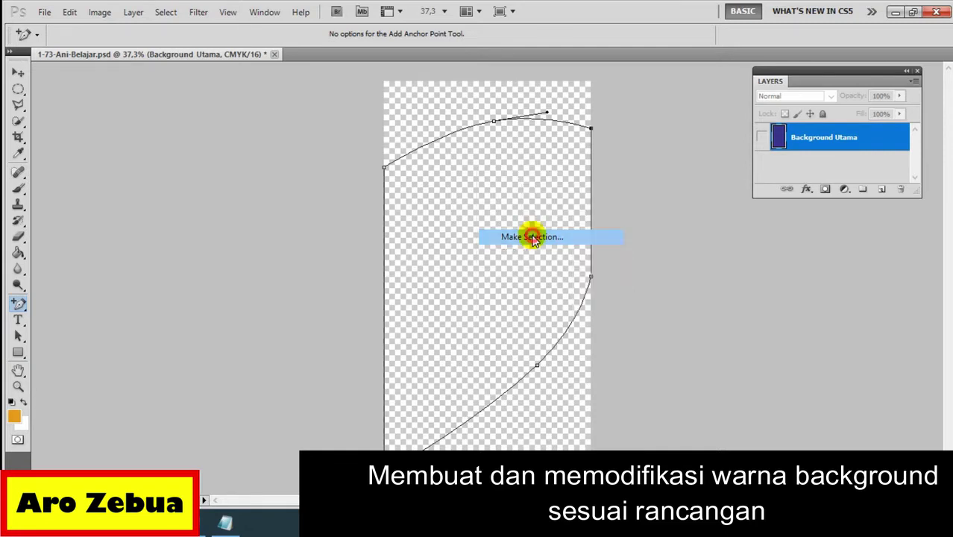
click(452, 170)
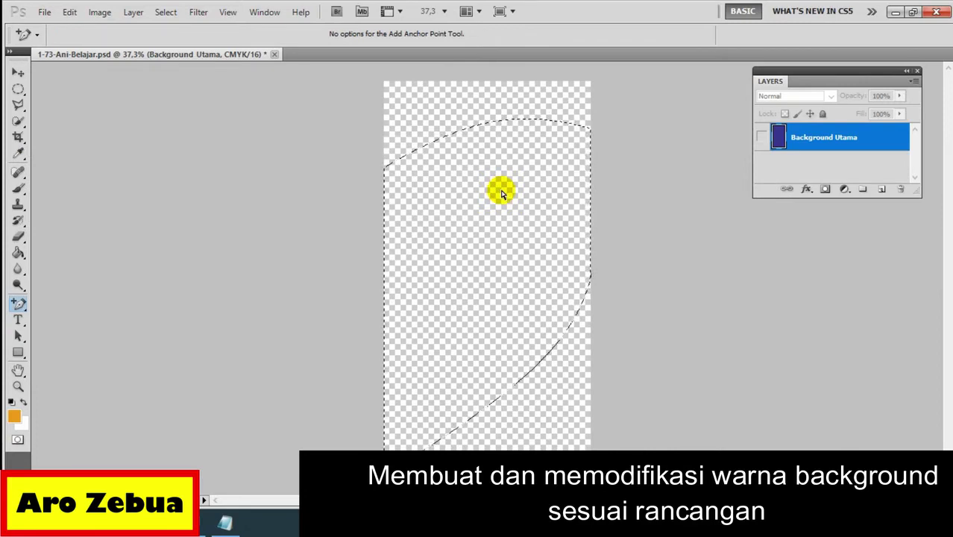
Step: Add a new empty Layer 1 and open the foreground colour picker
key(ctrl+shift+n)
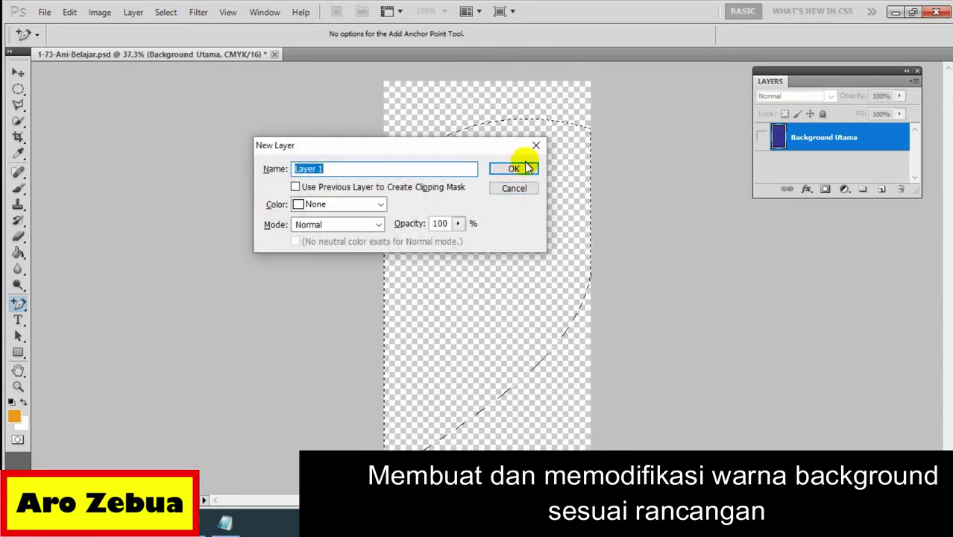
click(525, 167)
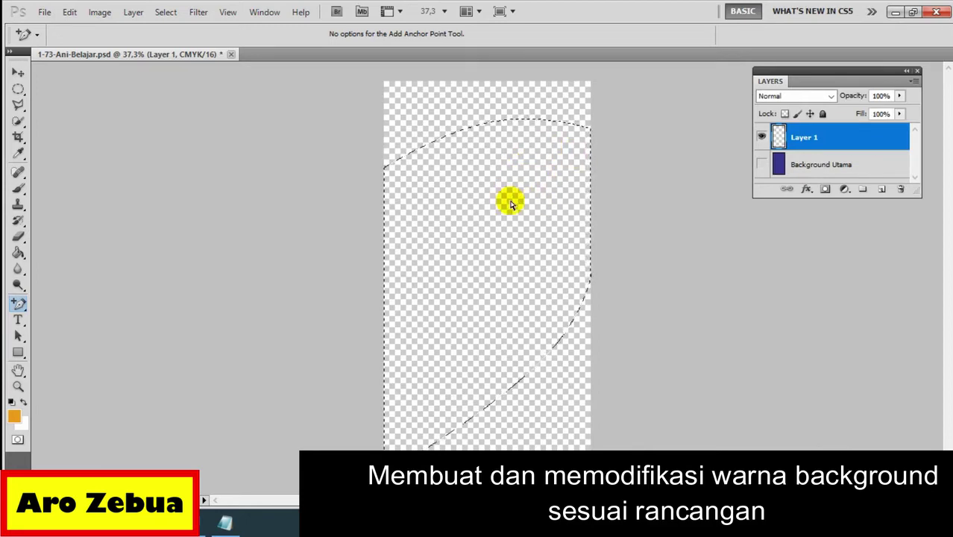
click(15, 416)
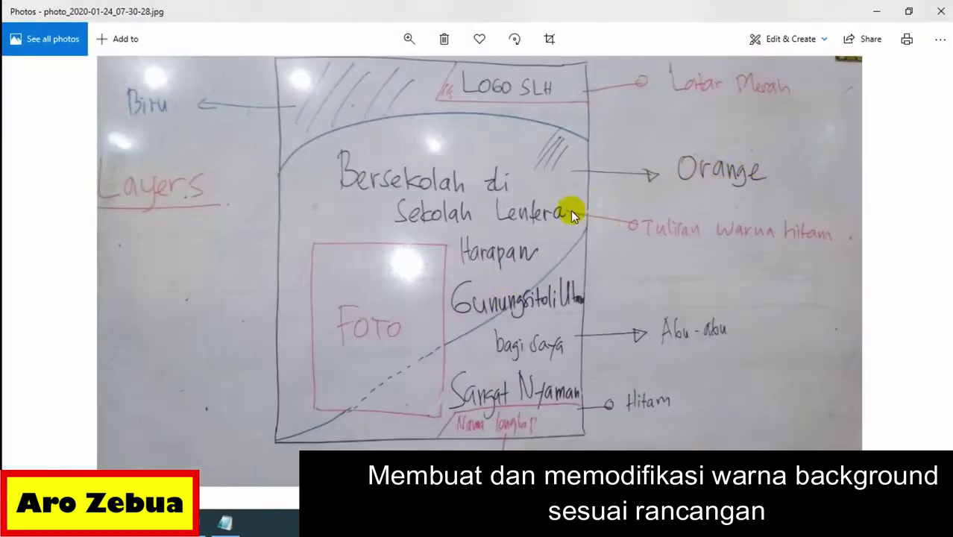
Step: Choose orange ee9c1a and paint-bucket fill the curved selection on Layer 1
click(877, 12)
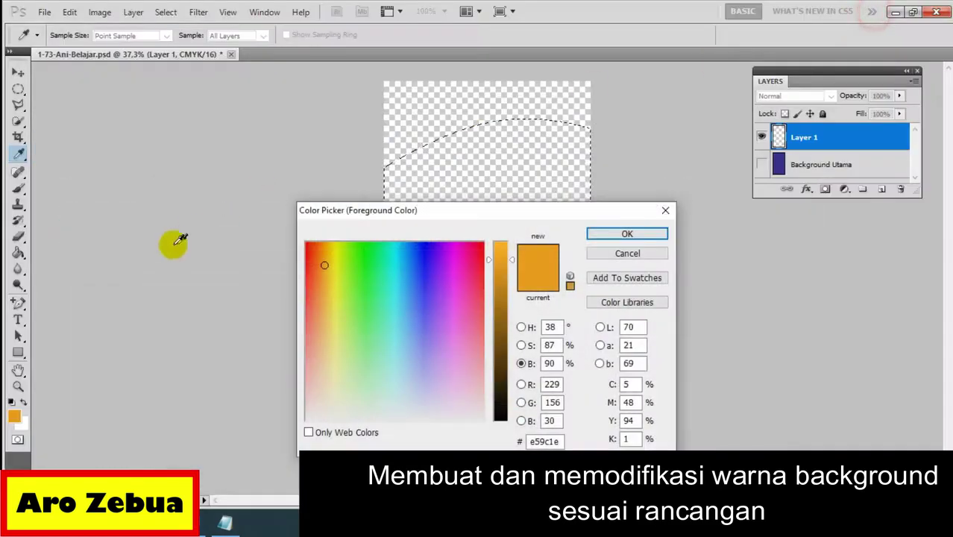
click(323, 262)
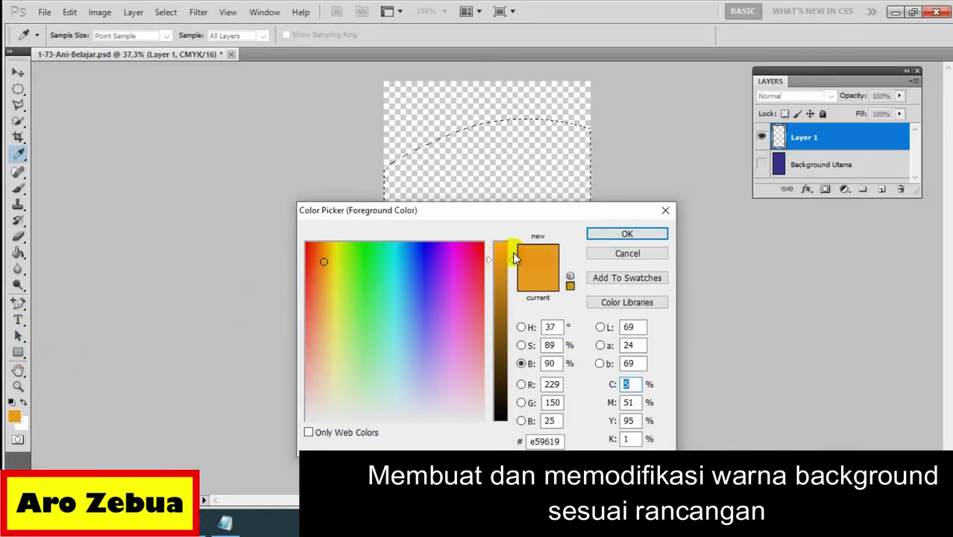
click(513, 254)
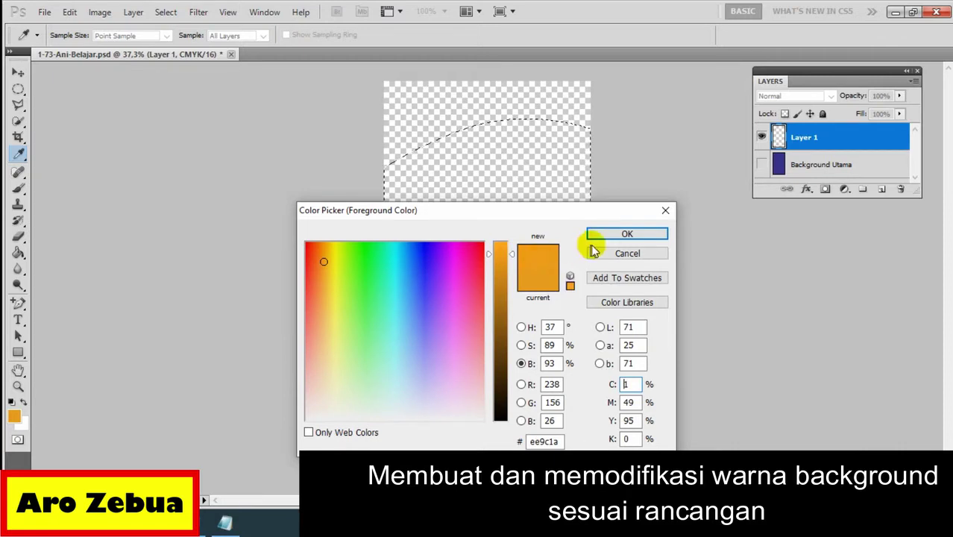
click(623, 233)
click(15, 295)
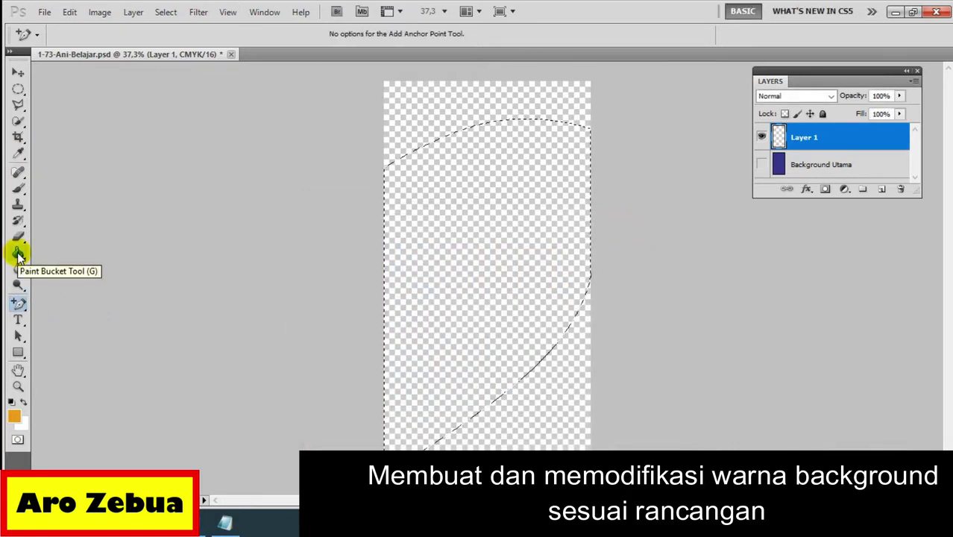
click(18, 254)
click(490, 222)
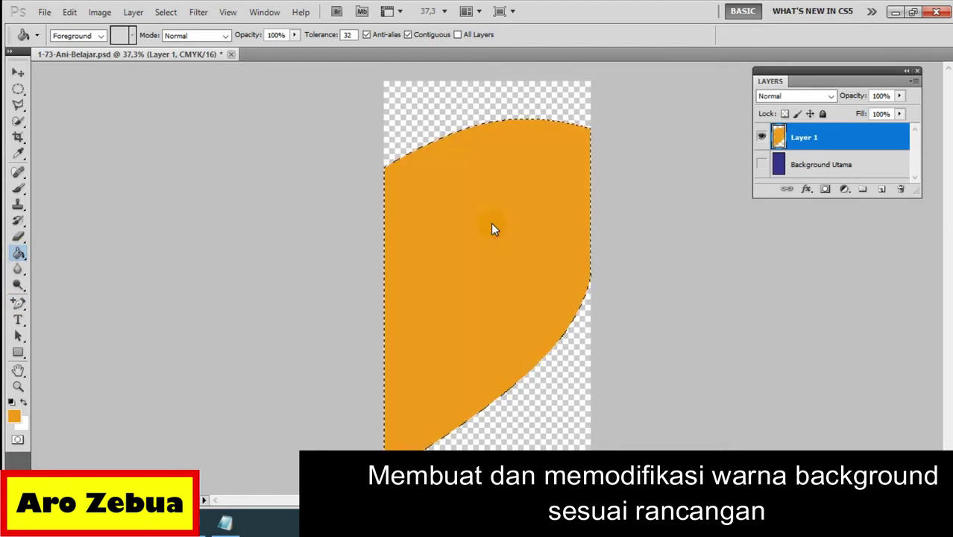
click(836, 141)
Step: Add the second step '2. Tekan : CTRL+D' to the Notepad shortcut notes
click(249, 515)
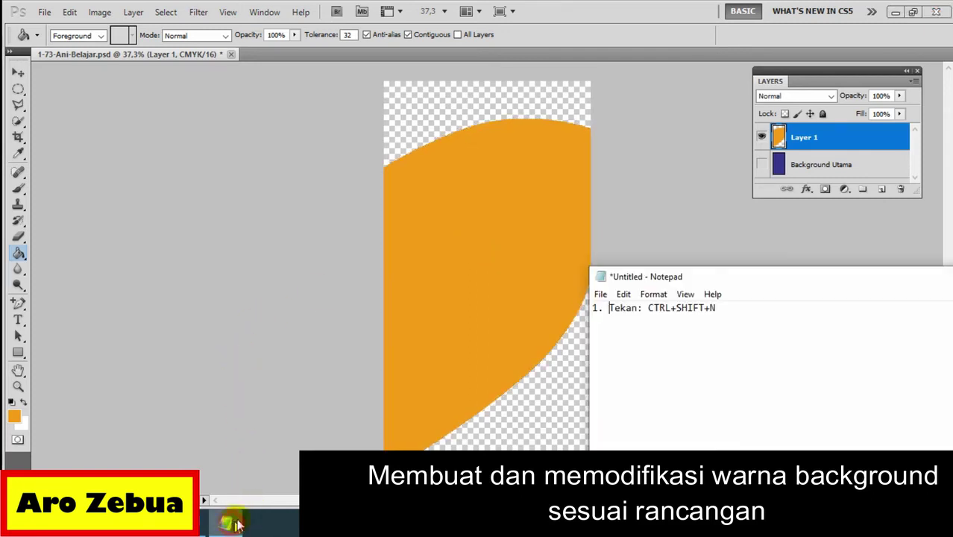
drag(730, 275, 752, 217)
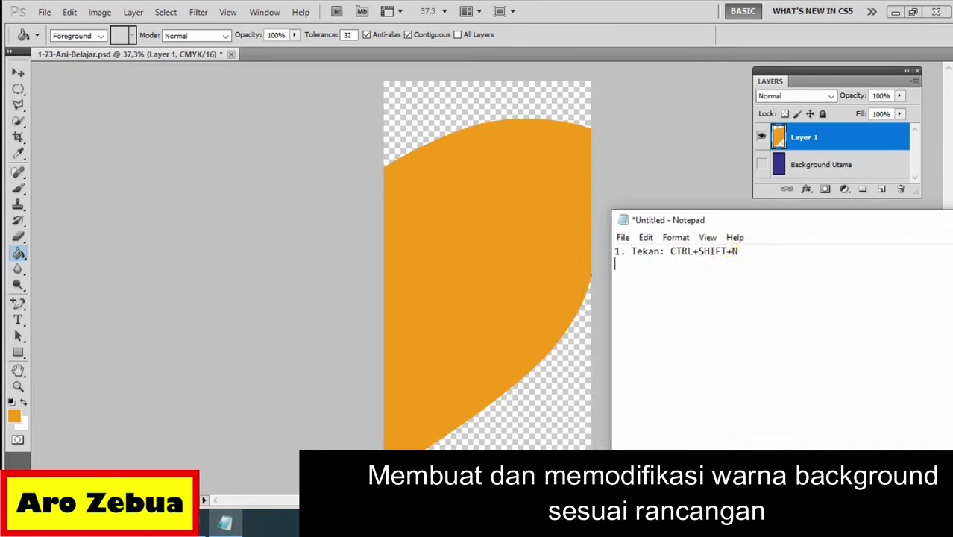
text(2. Tekan :)
text(CTRL+)
text(D)
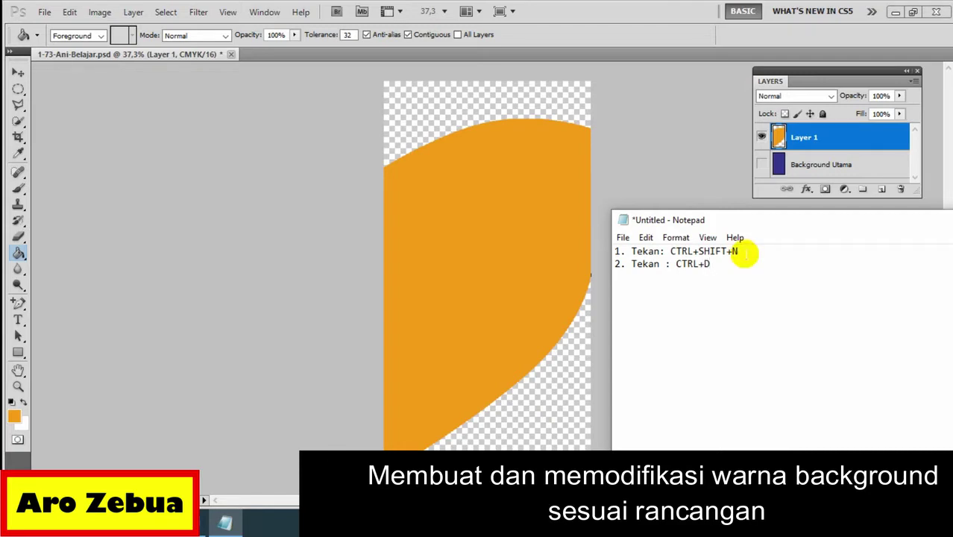
Step: Reposition the Notepad window and minimize it to reveal the Photoshop canvas
drag(760, 220, 561, 276)
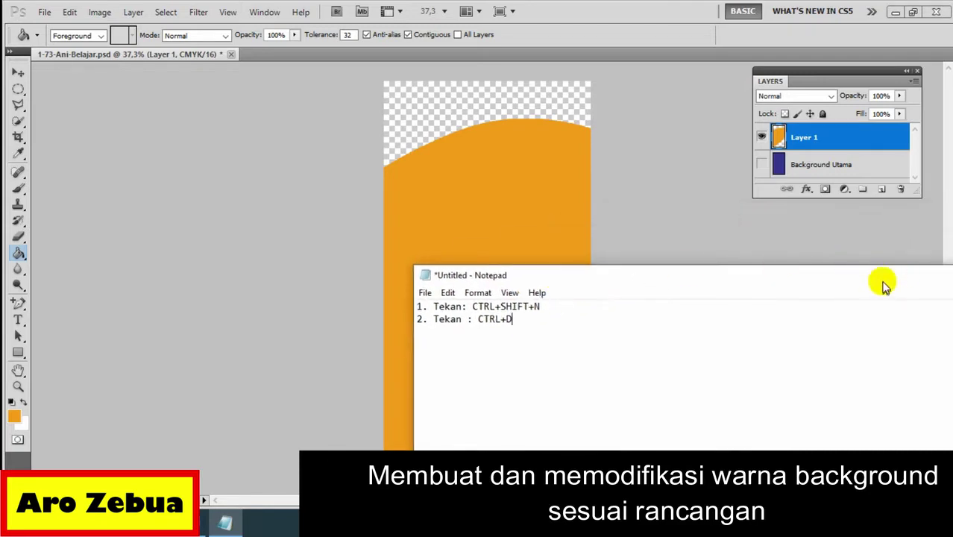
drag(884, 287, 570, 321)
click(737, 309)
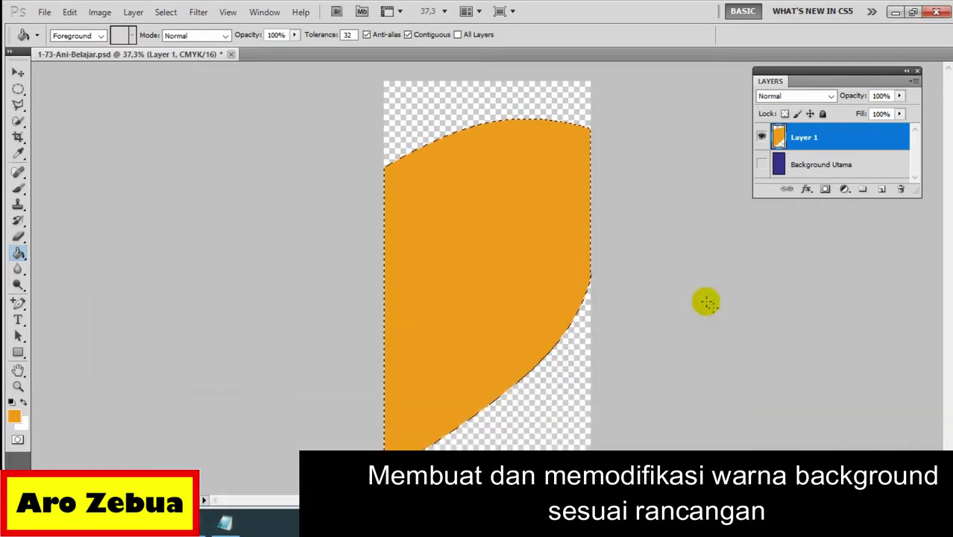
click(226, 526)
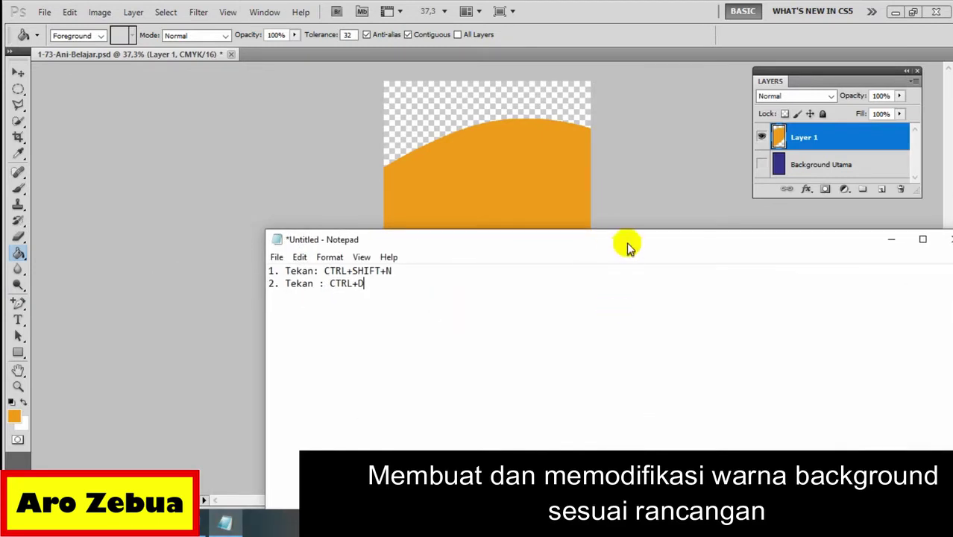
drag(629, 239, 660, 258)
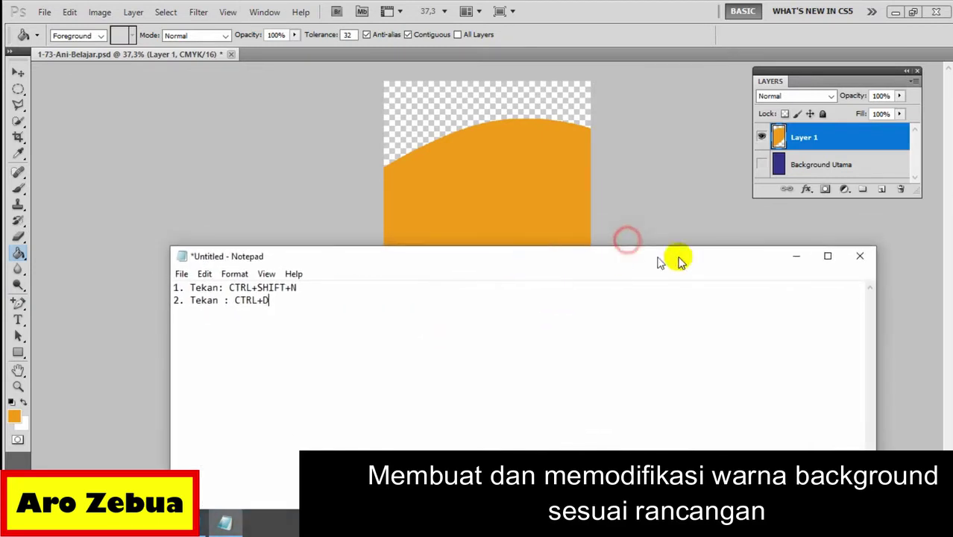
click(794, 258)
Step: Deselect the orange shape and make the Background Utama layer visible again
key(ctrl+d)
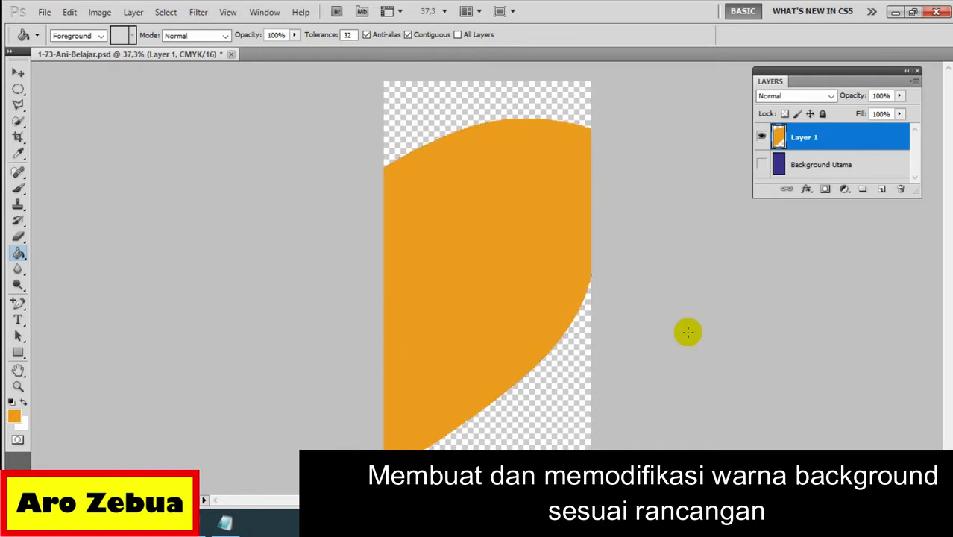
click(22, 72)
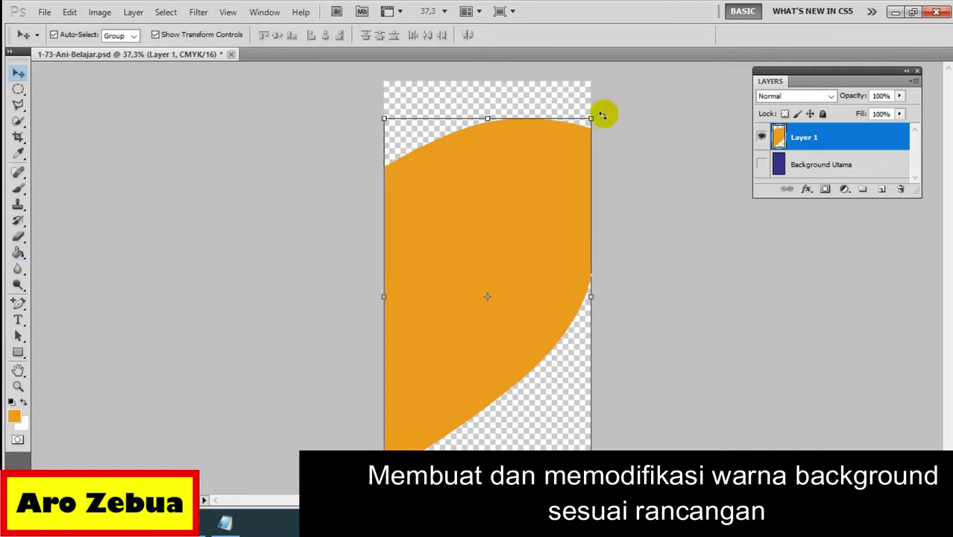
click(761, 164)
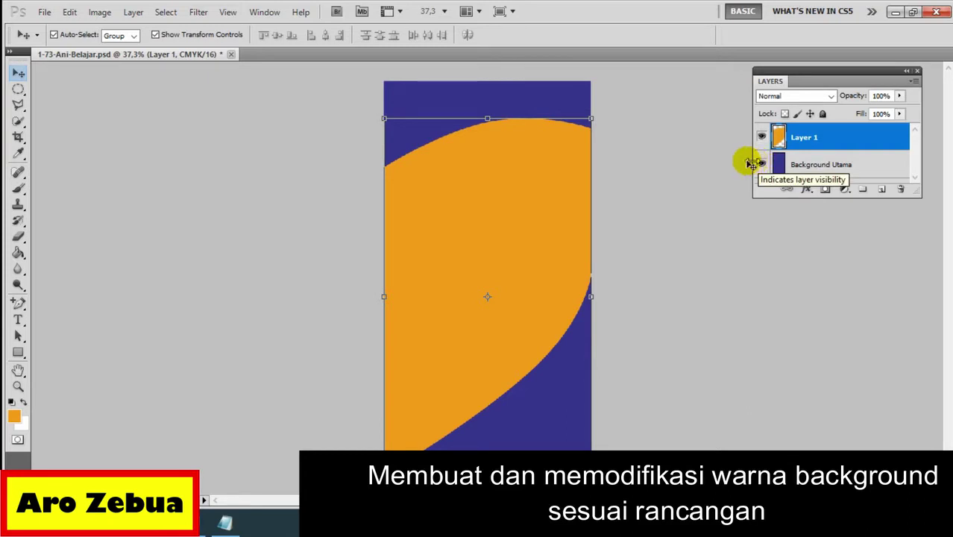
Step: Rename Layer 1 to 'bg-Orange'
click(804, 138)
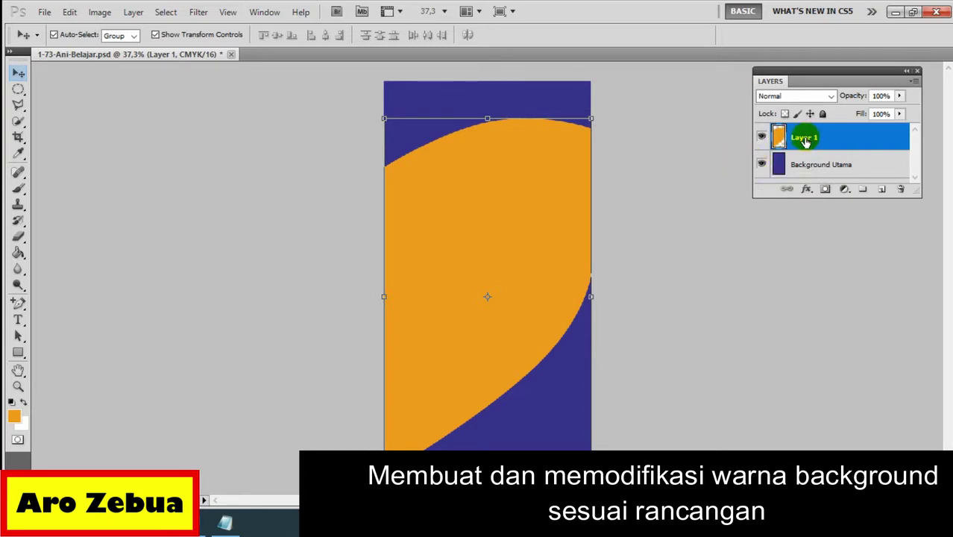
double_click(804, 138)
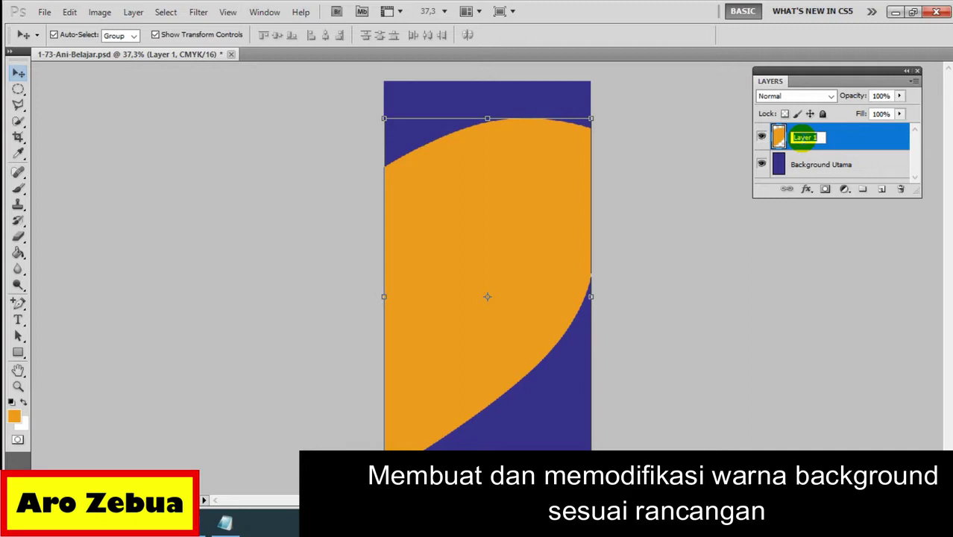
text(b)
text(g-)
text(Orange)
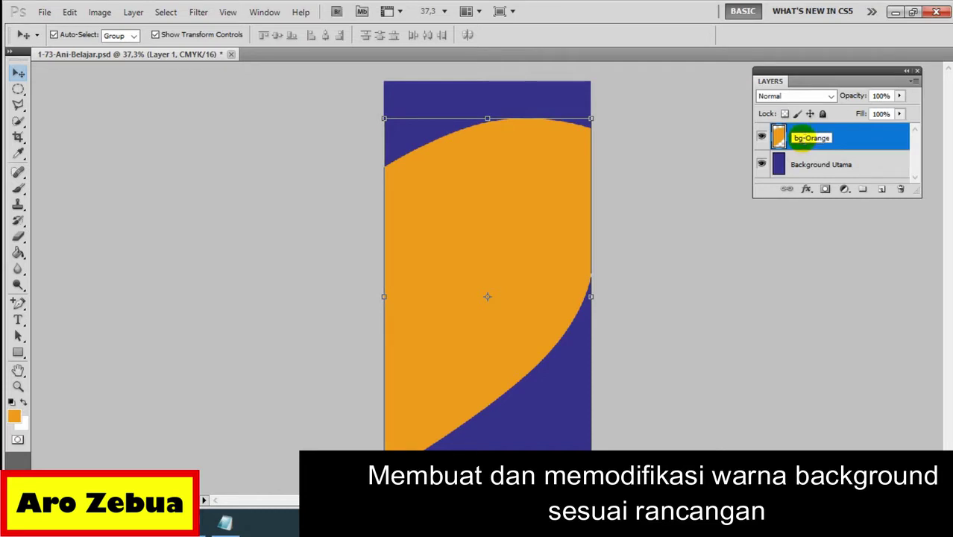
click(777, 264)
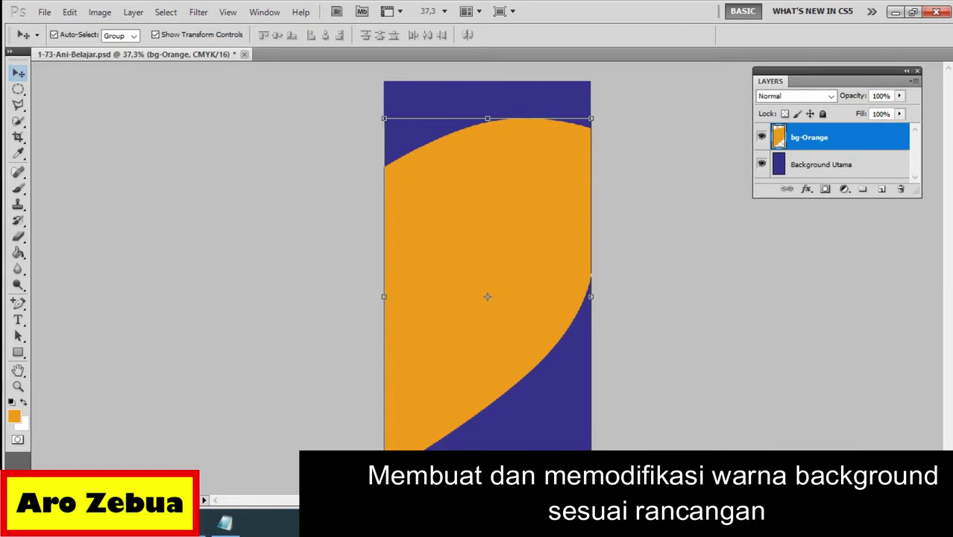
click(206, 521)
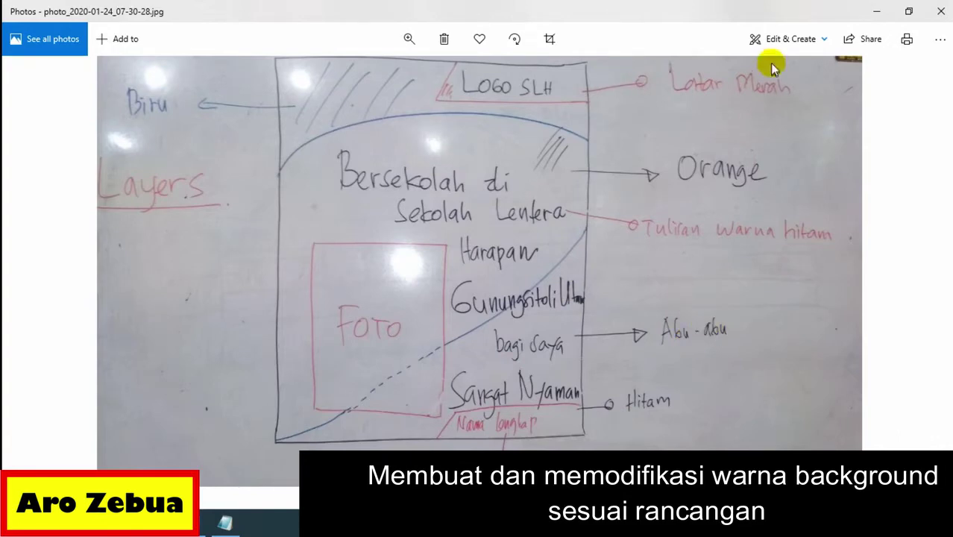
Step: Minimize the sketch photo and select the Background Utama layer in Photoshop
click(876, 11)
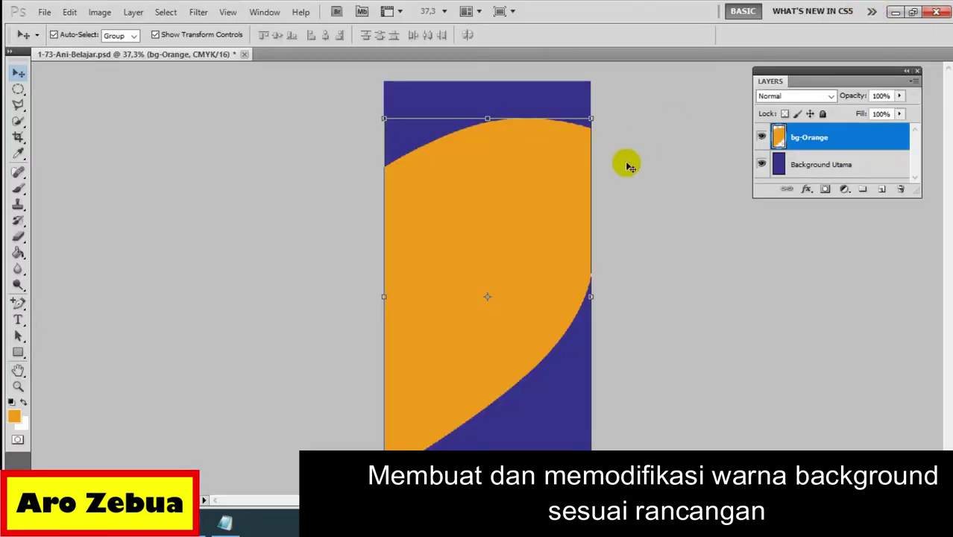
click(797, 162)
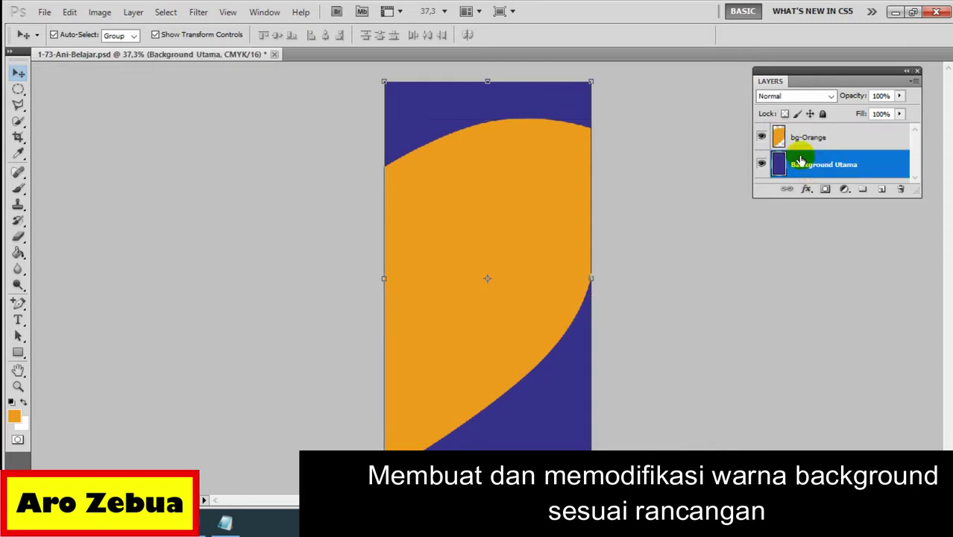
Step: Hide Background Utama so only the bg-Orange layer is visible
click(760, 137)
click(761, 164)
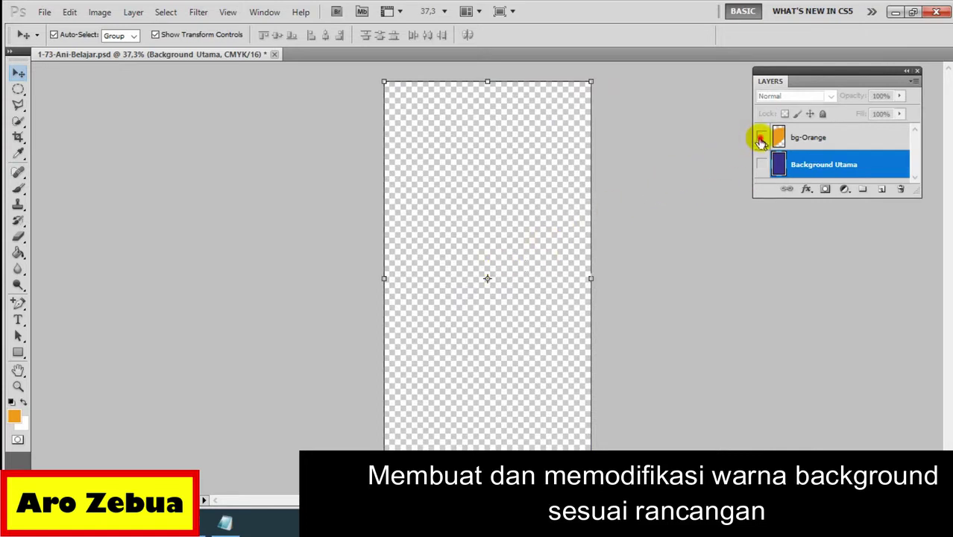
click(761, 138)
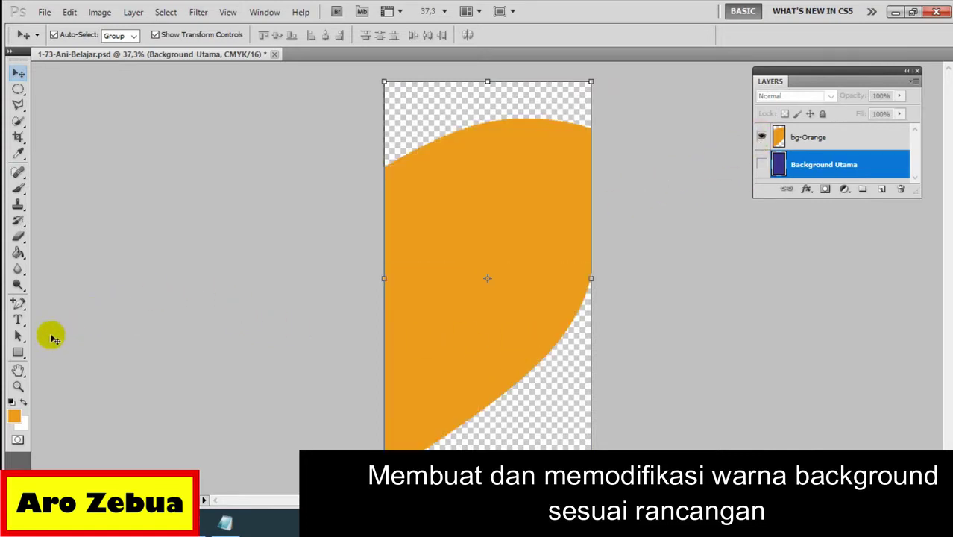
Step: Draw a straight Pen path from the orange shape's right edge toward its bottom-left
click(21, 307)
click(67, 303)
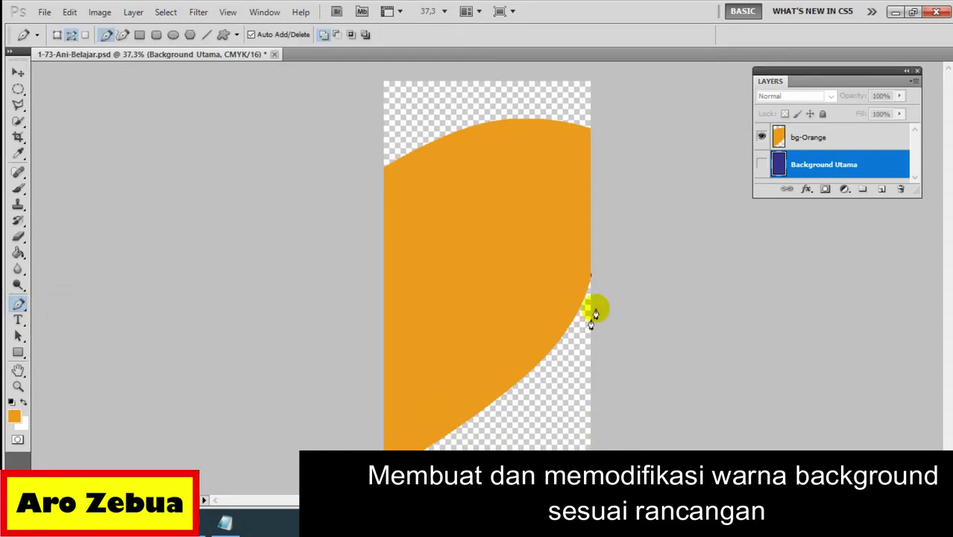
click(590, 273)
click(393, 469)
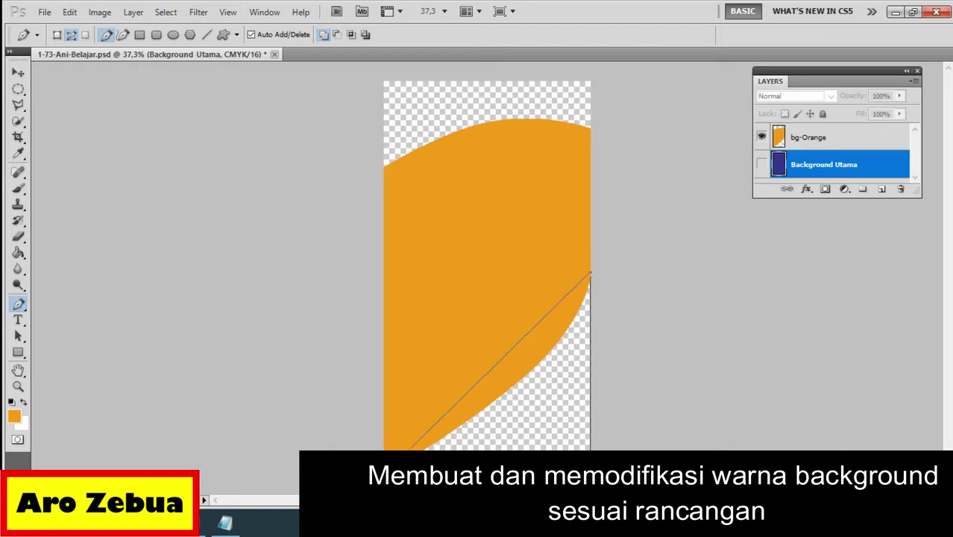
Step: Add two anchor points to the path and drag them to match the orange lower edge
right_click(19, 304)
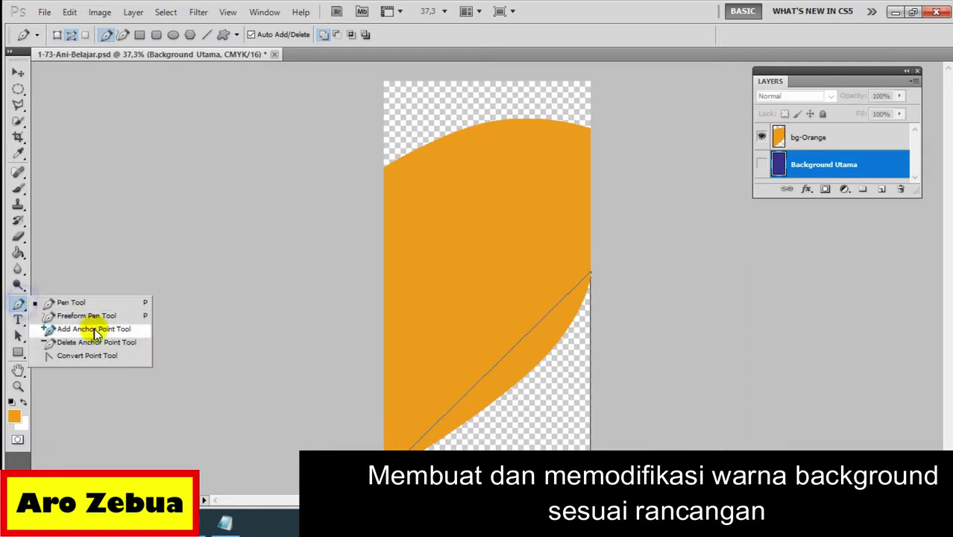
click(95, 330)
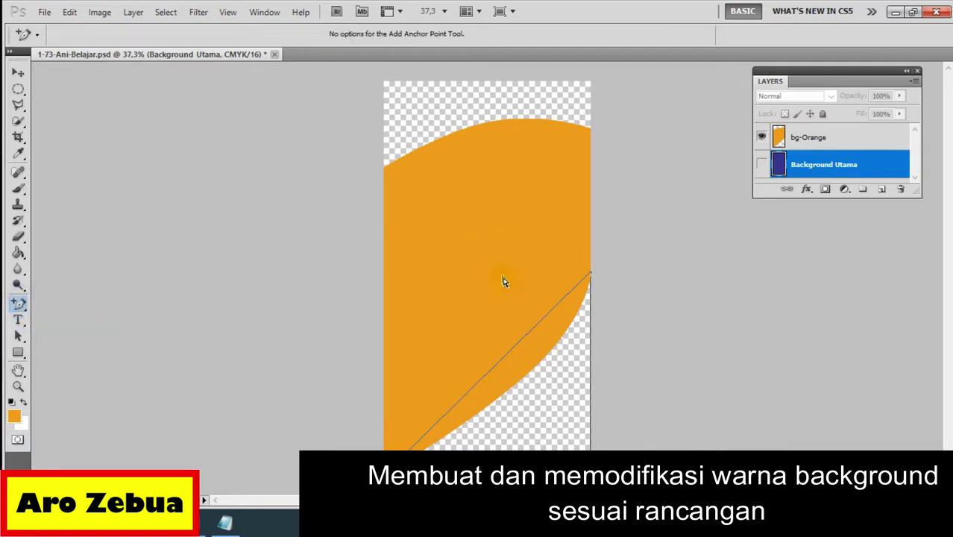
click(512, 356)
drag(511, 347, 510, 381)
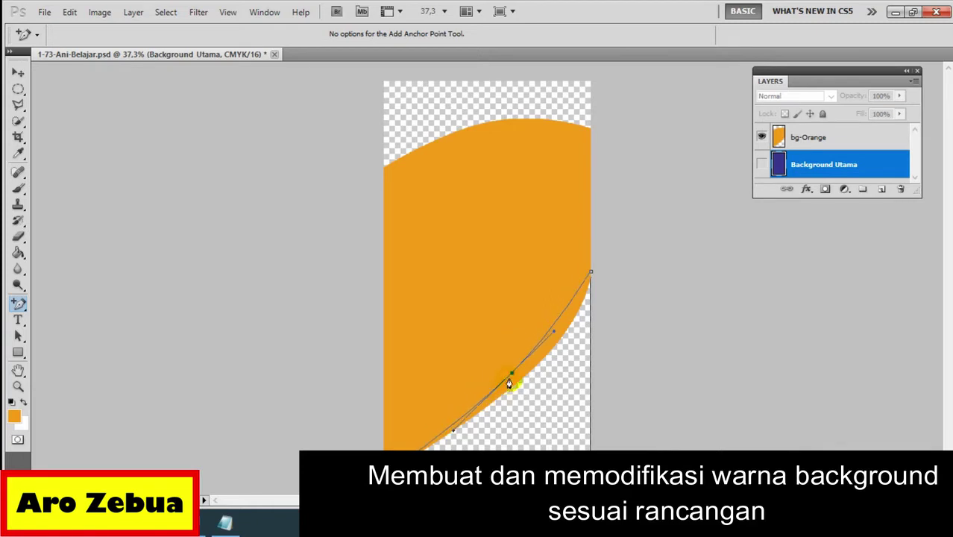
mouse_move(511, 375)
mouse_down()
mouse_move(537, 367)
mouse_move(526, 360)
mouse_up()
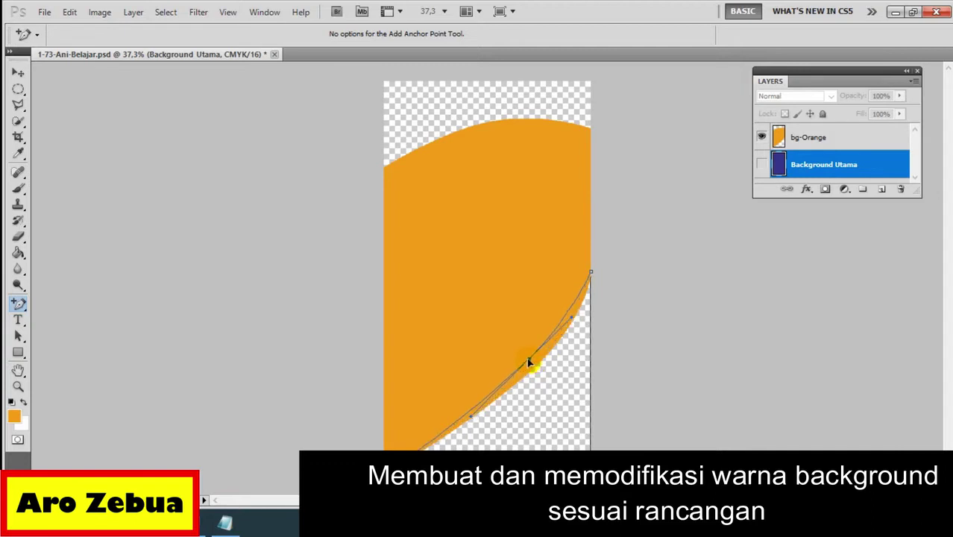
click(441, 432)
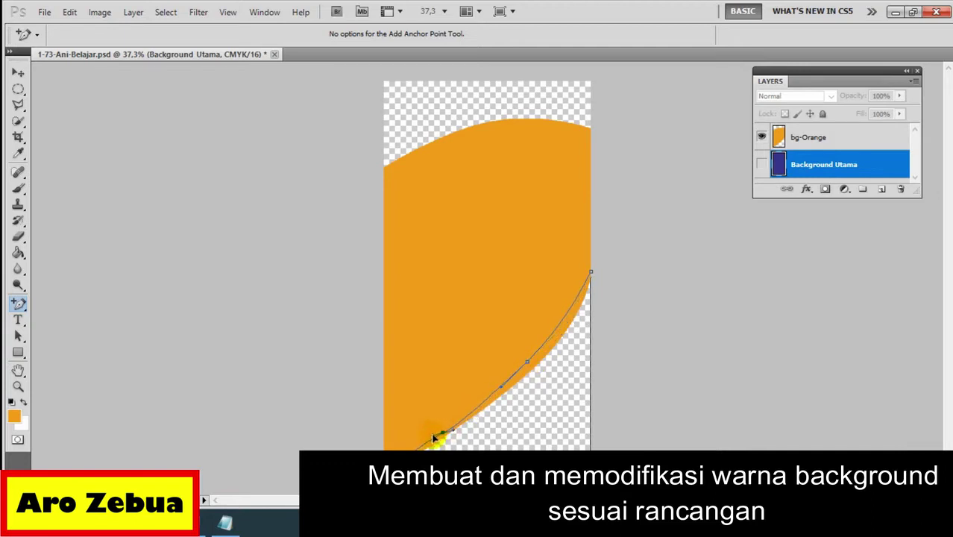
drag(433, 439, 431, 446)
drag(445, 435, 432, 443)
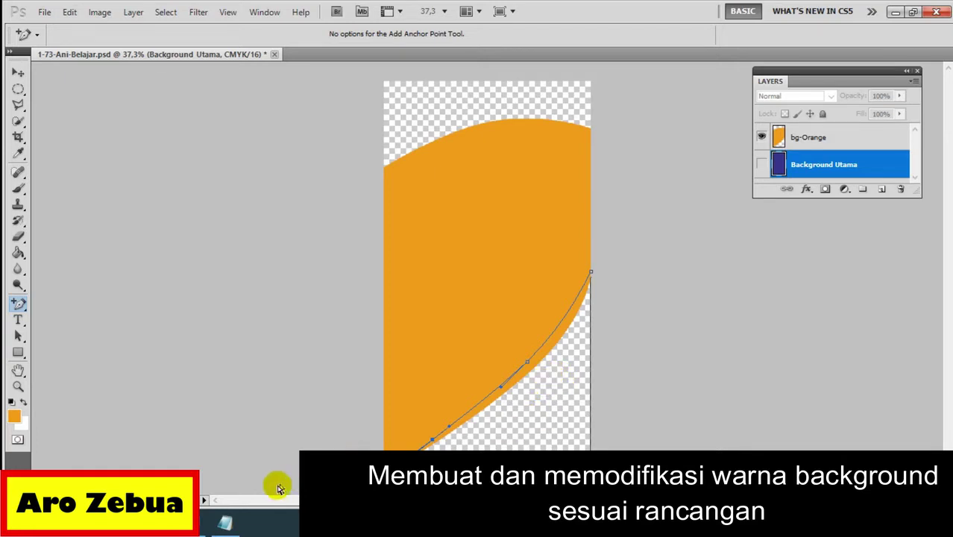
mouse_move(226, 524)
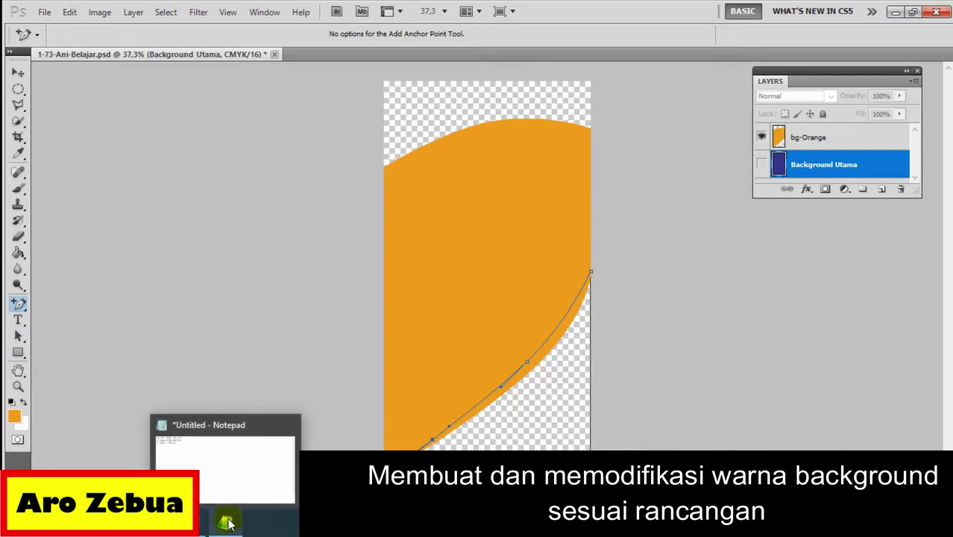
Step: Insert a blank line at the top of the Notepad shortcut notes
click(228, 524)
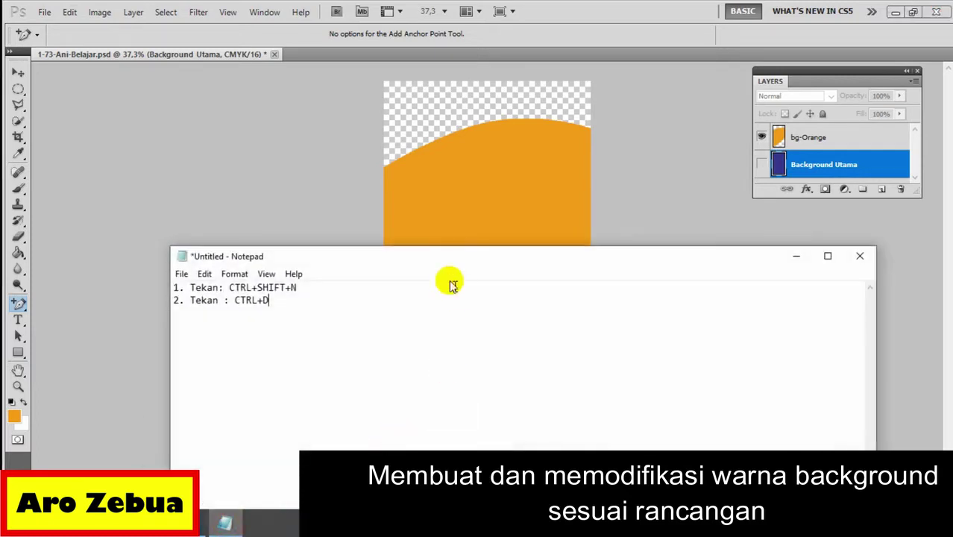
drag(396, 256, 866, 275)
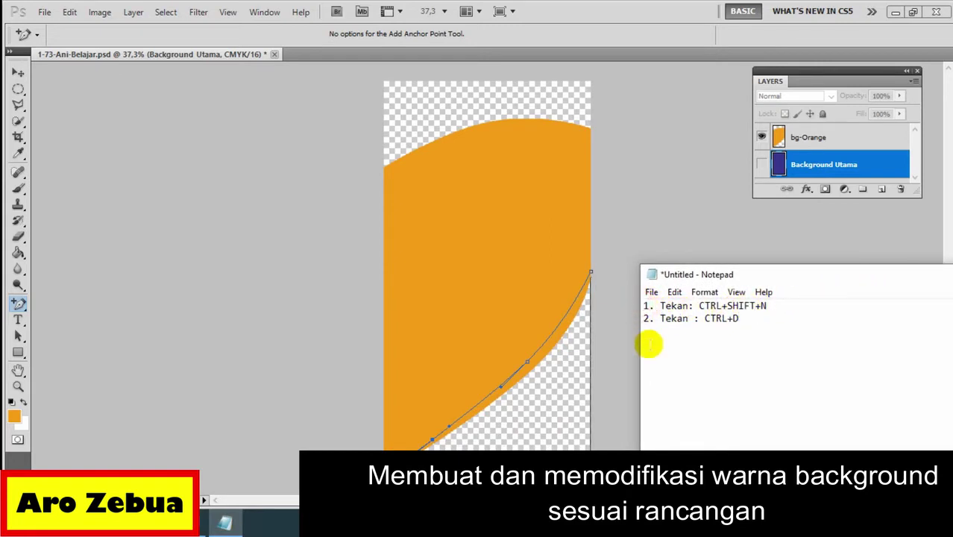
click(644, 306)
key(Return)
click(649, 306)
text(1. Klik kanan + Make Selection)
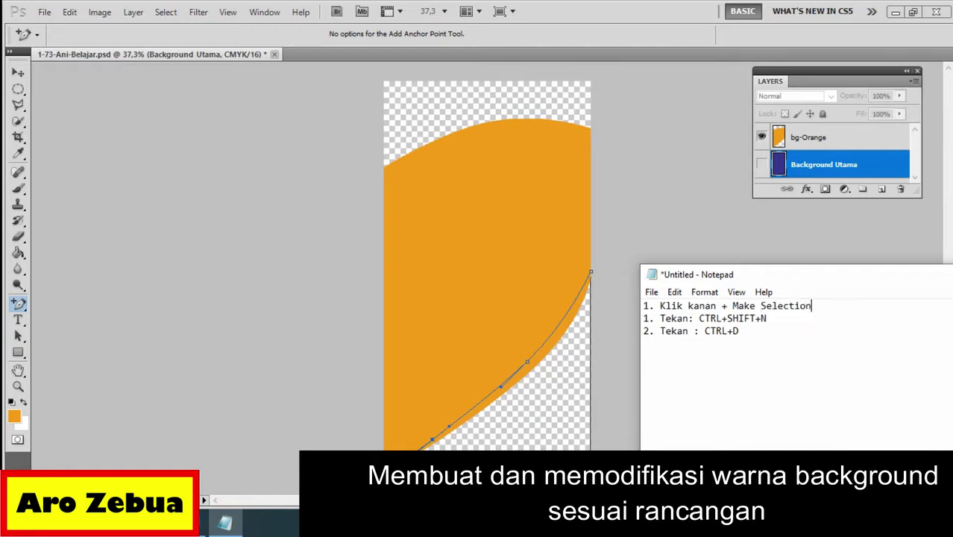
Step: Renumber the following shortcut steps to 2 and 3
click(650, 319)
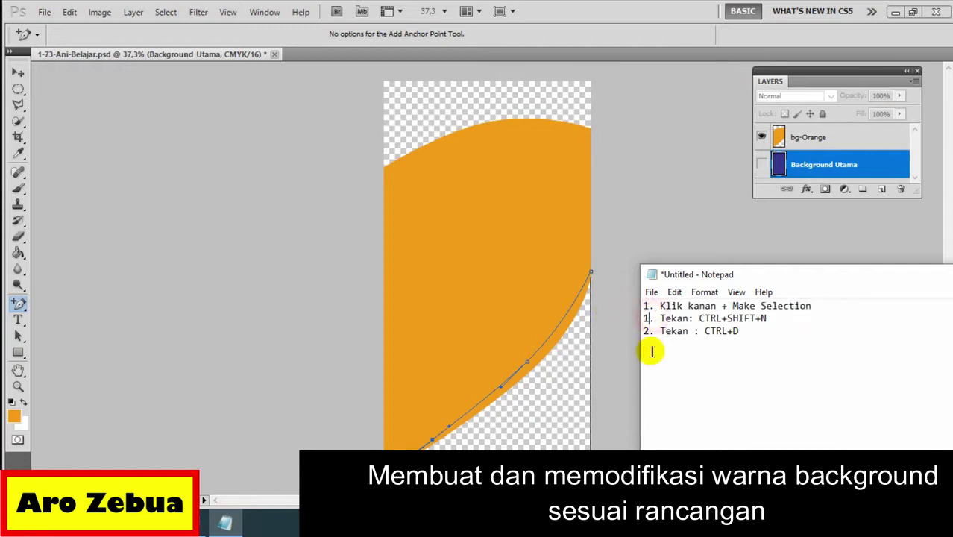
key(BackSpace)
text(2)
click(647, 331)
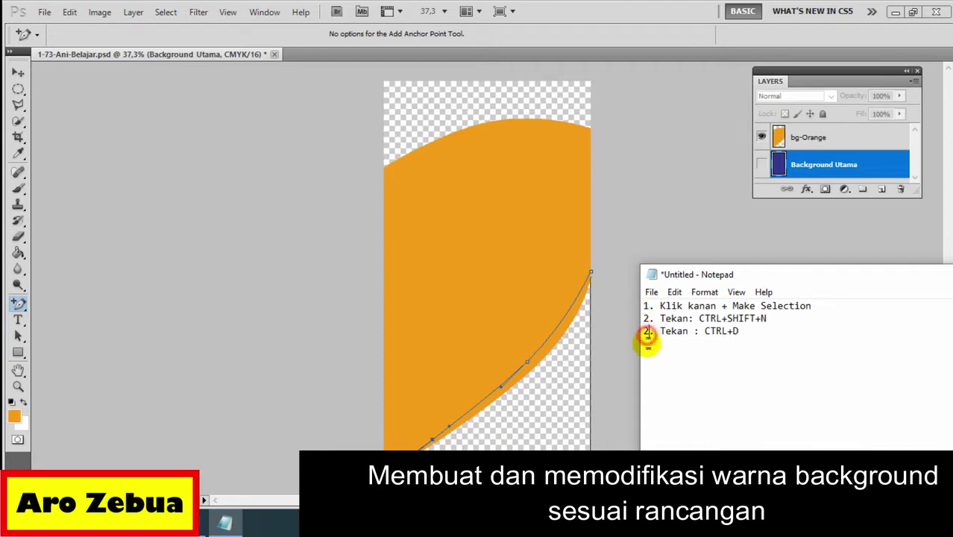
key(BackSpace)
text(3)
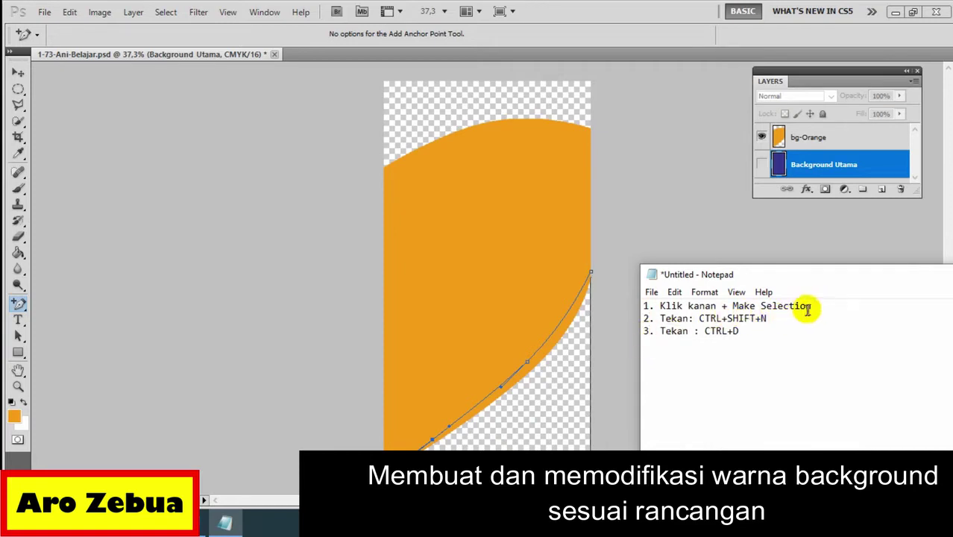
Step: Highlight the Make Selection step and minimize the notes
drag(818, 306, 640, 306)
drag(776, 274, 287, 331)
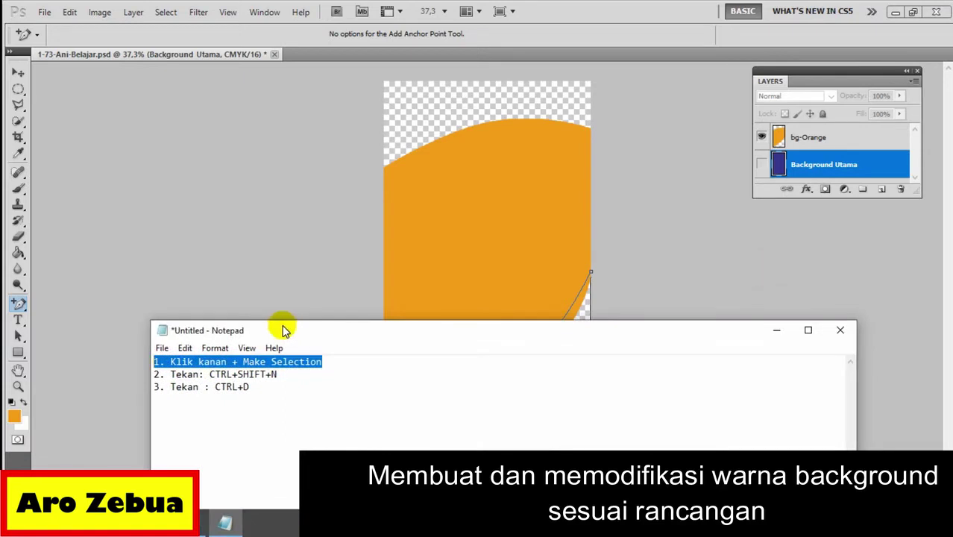
click(777, 329)
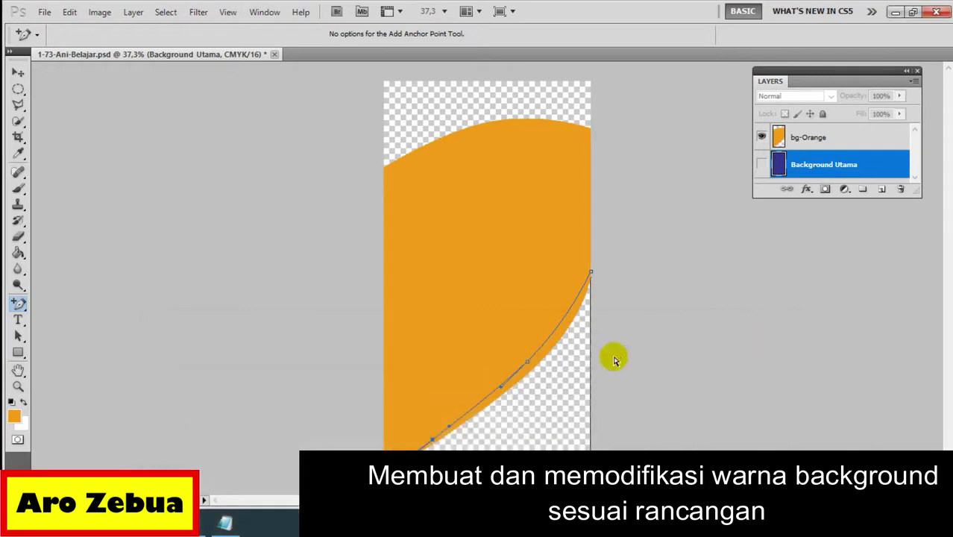
Step: Convert the curve path into a selection with no feathering
right_click(533, 400)
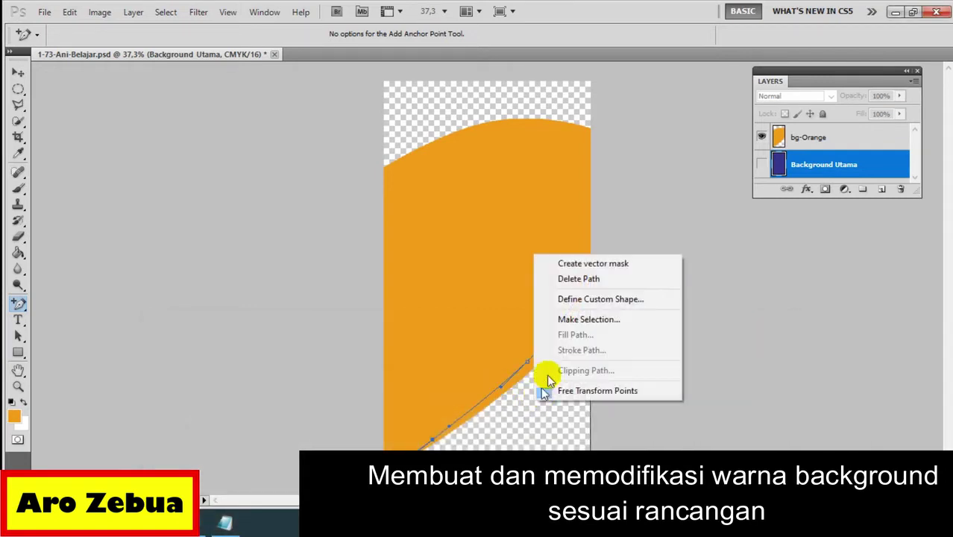
click(616, 320)
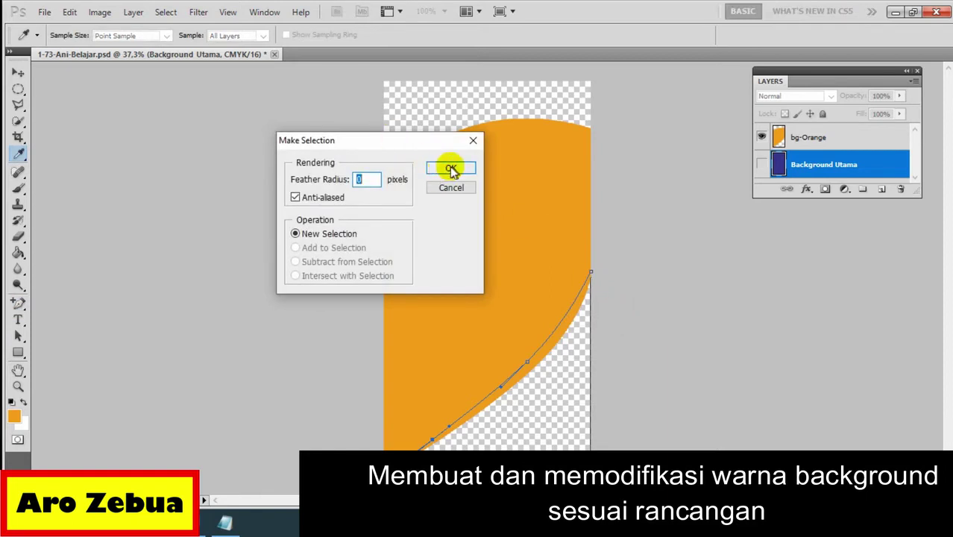
click(450, 167)
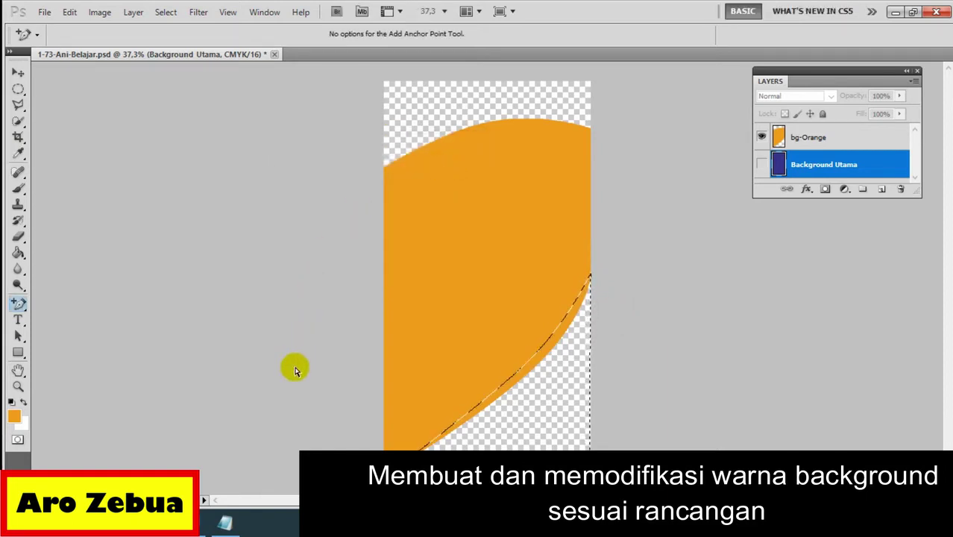
Step: Create a new layer named 'BG-Abu-abu' with Ctrl+Shift+N
click(223, 521)
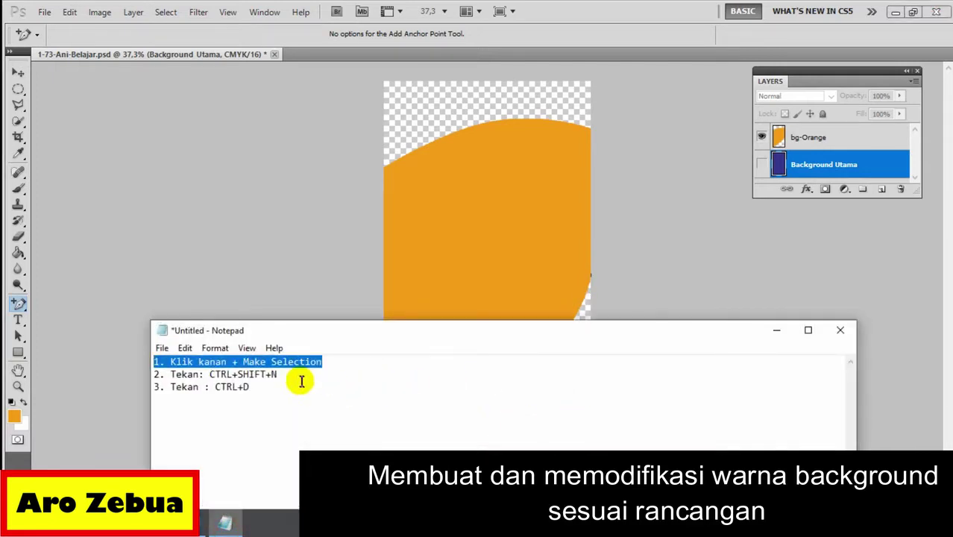
drag(289, 375, 209, 374)
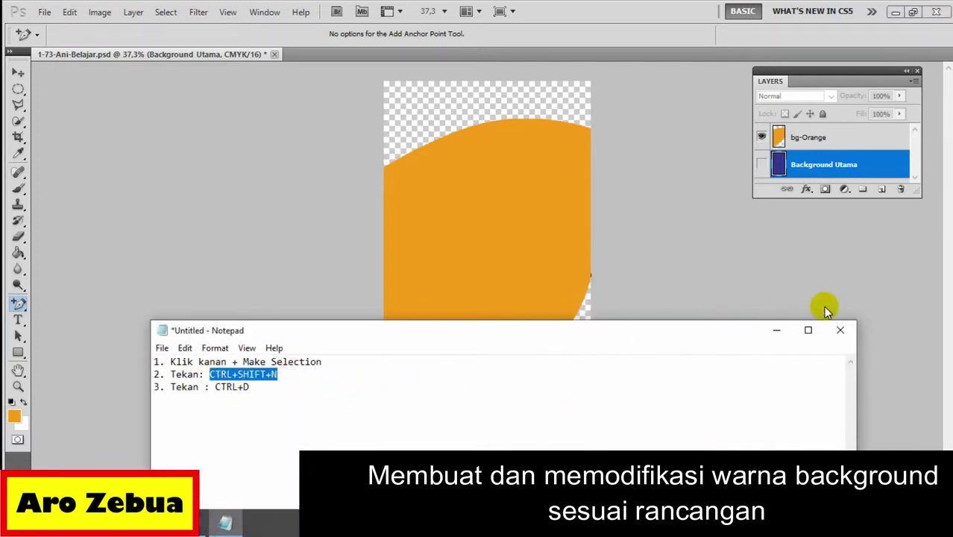
click(773, 331)
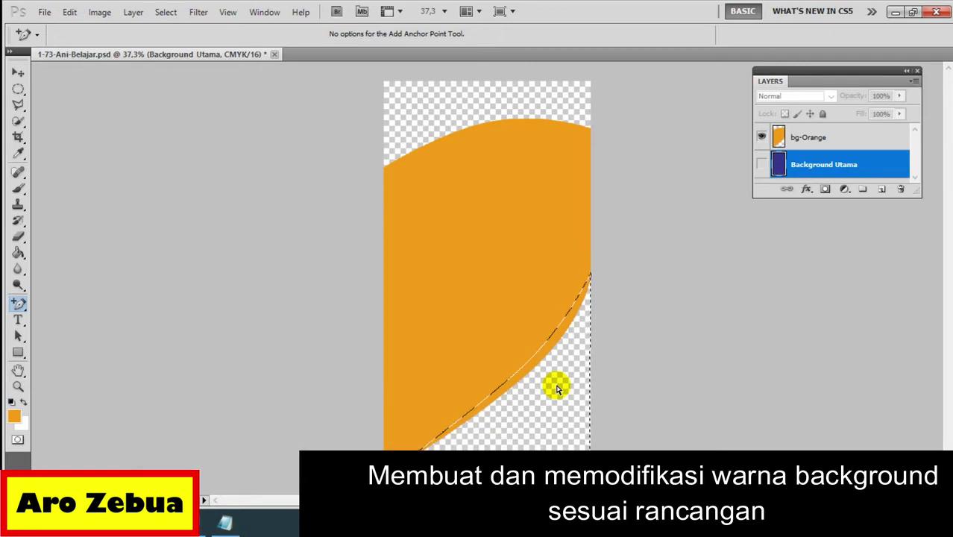
key(ctrl+shift+n)
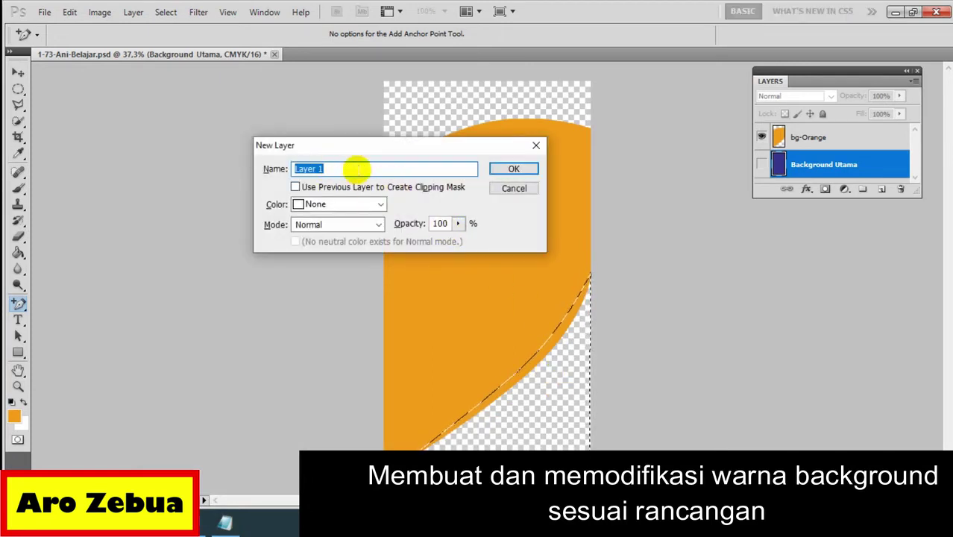
text(B)
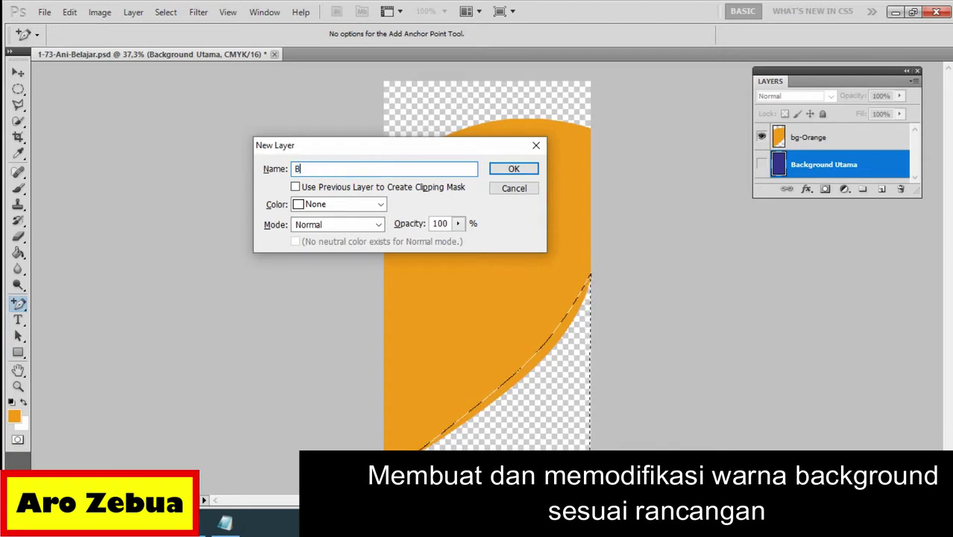
text(G-A)
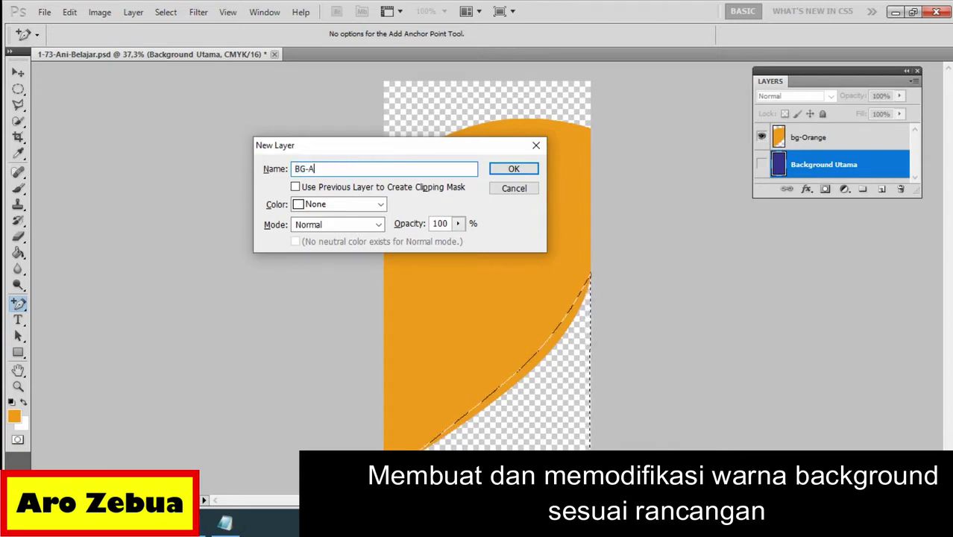
text(bu-abu)
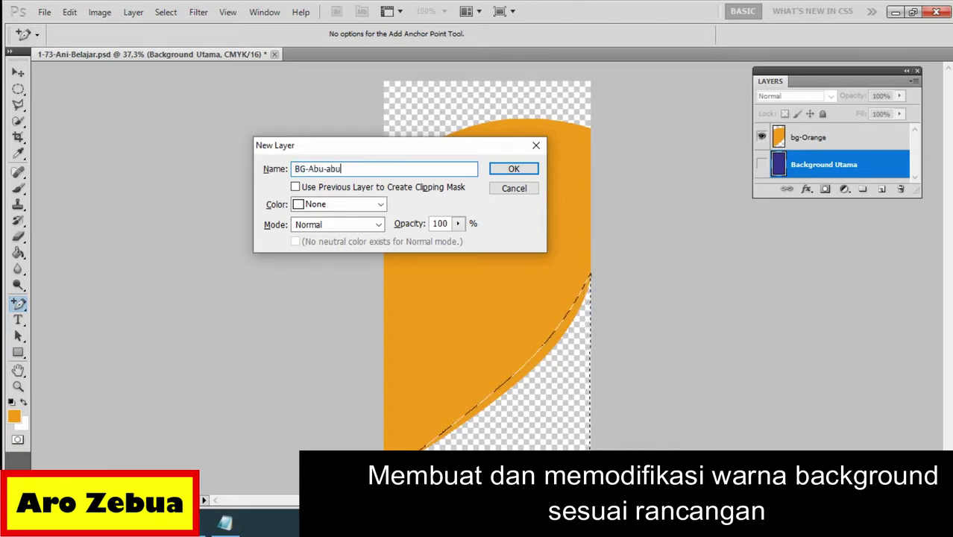
click(508, 167)
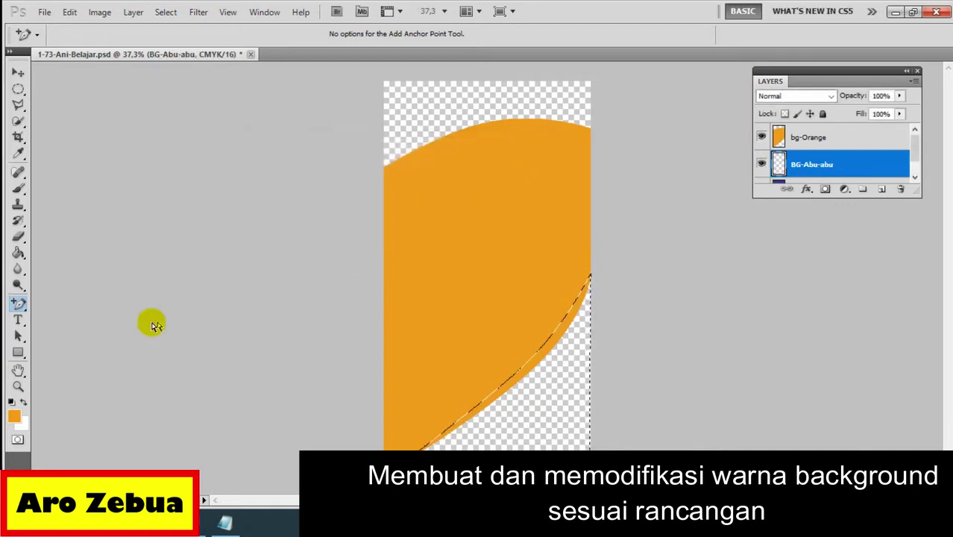
Step: Fill the selection below the orange curve with light grey c3bcca using the Paint Bucket
click(19, 255)
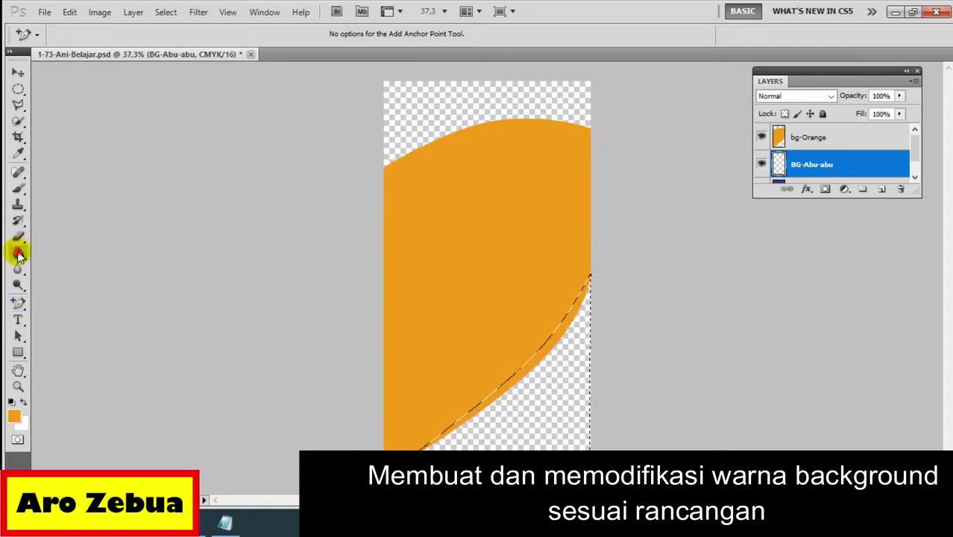
click(544, 420)
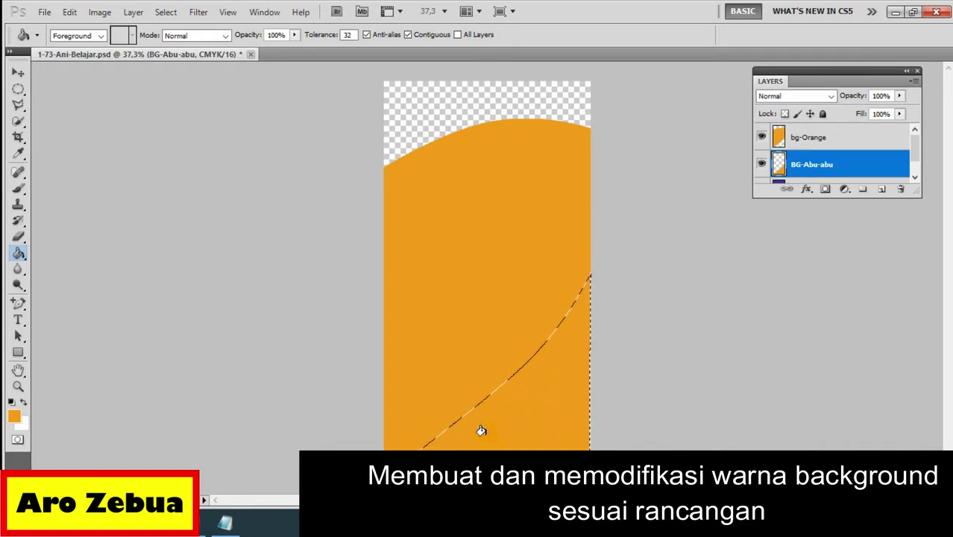
click(16, 419)
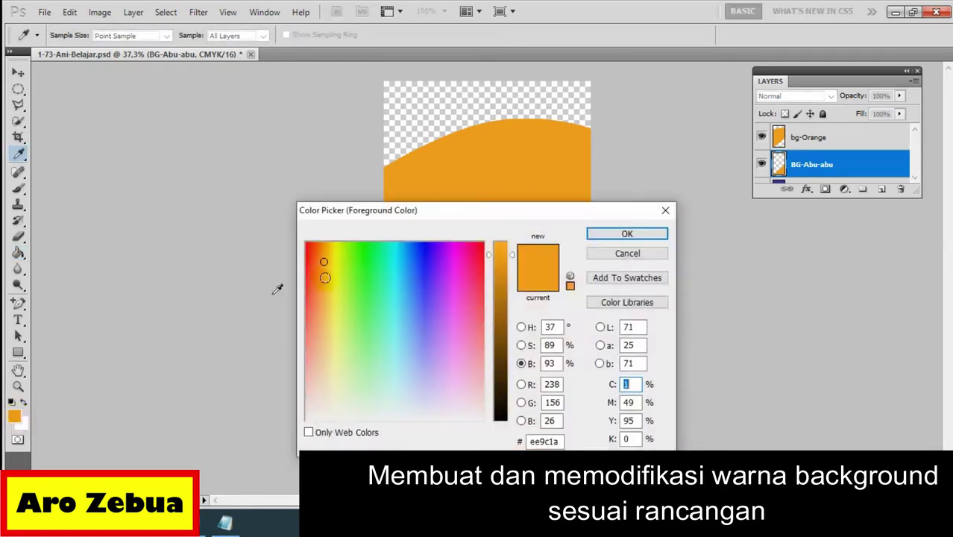
drag(410, 216, 292, 49)
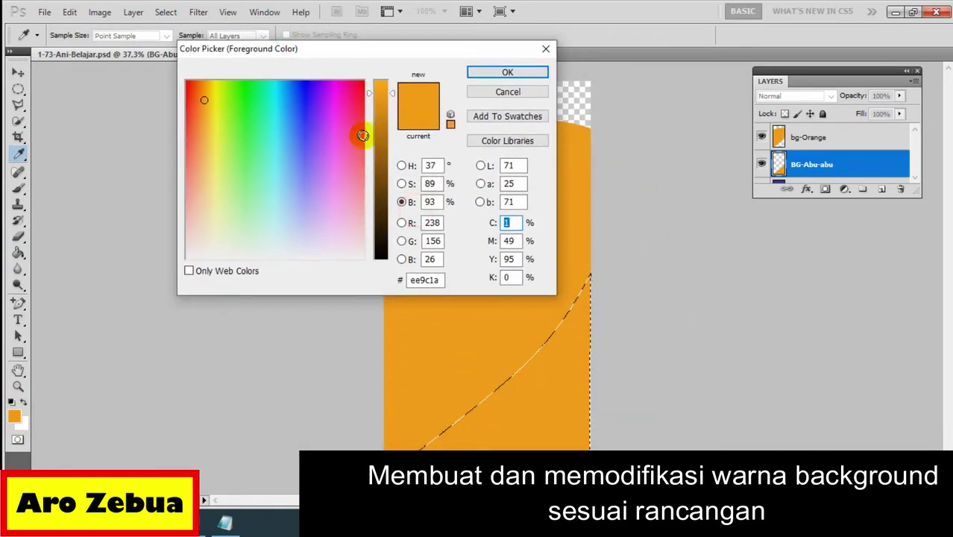
mouse_move(381, 155)
mouse_down()
mouse_move(379, 236)
mouse_move(381, 211)
mouse_up()
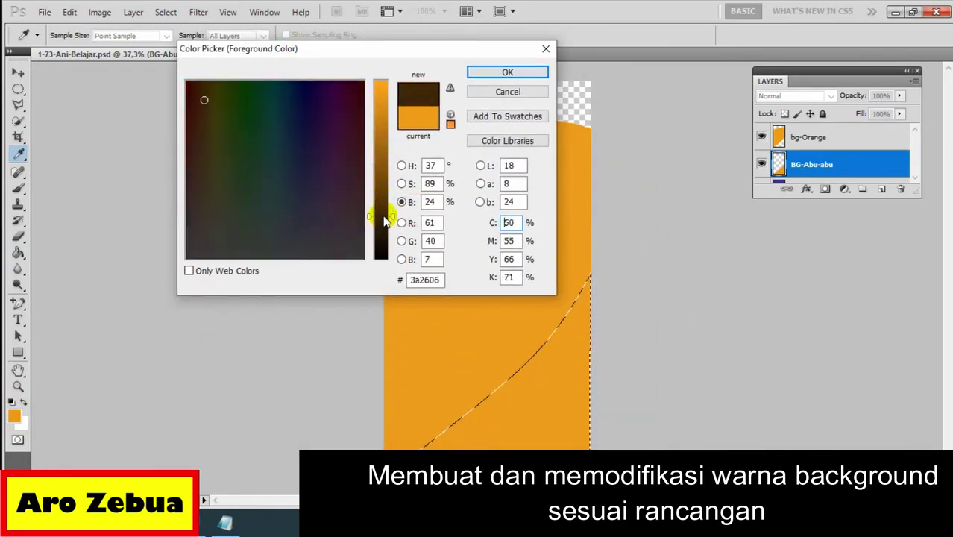
mouse_move(203, 100)
mouse_down()
mouse_move(289, 228)
mouse_move(320, 247)
mouse_up()
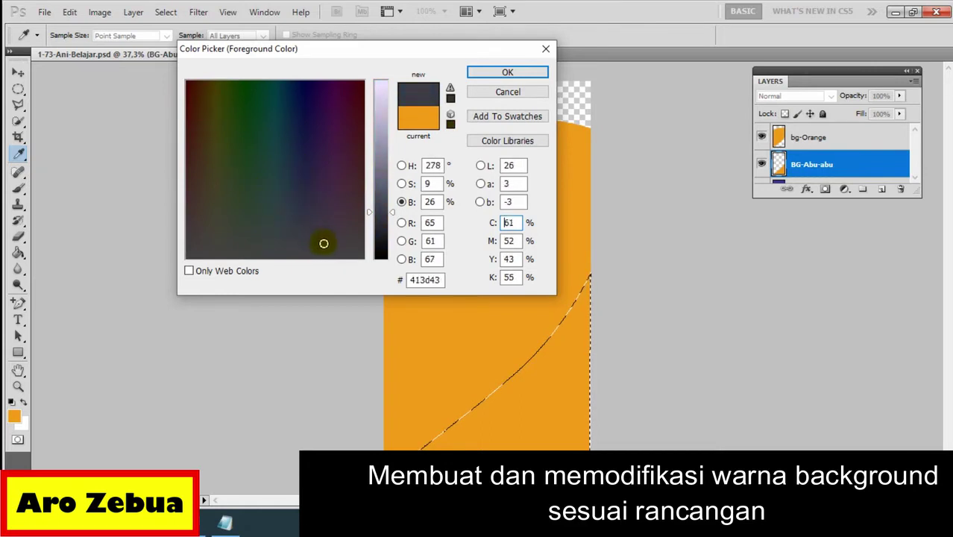
mouse_move(376, 210)
mouse_down()
mouse_move(383, 128)
mouse_move(373, 122)
mouse_up()
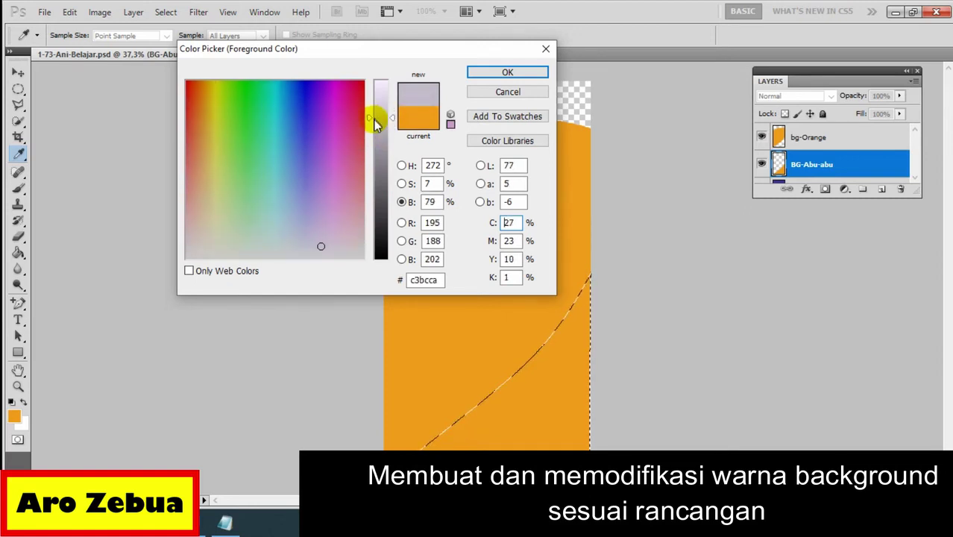
click(503, 72)
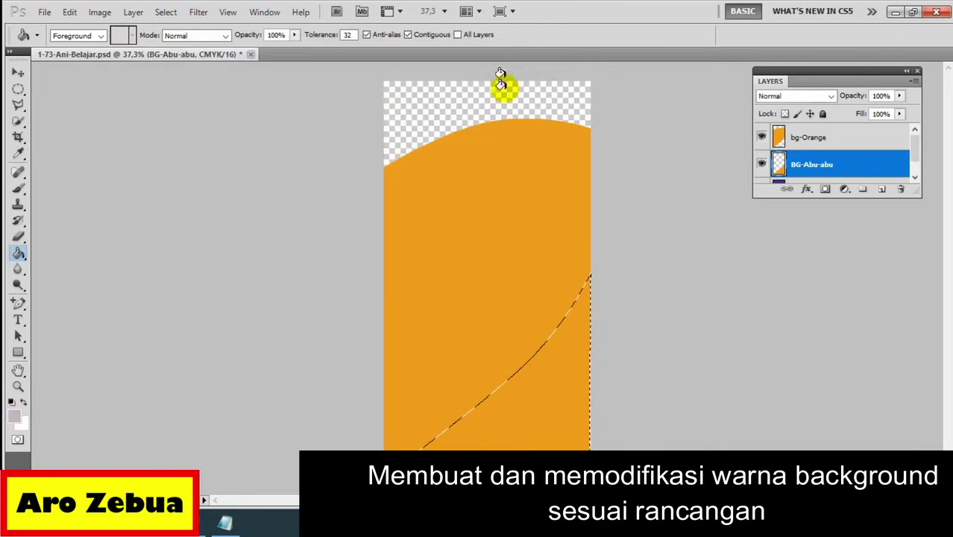
click(536, 403)
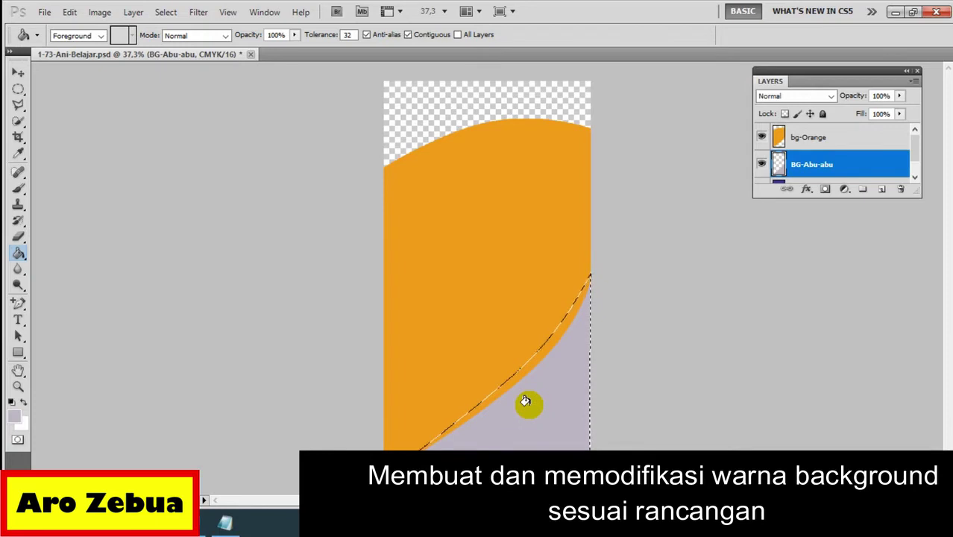
Step: Fill the leftover orange fringe with grey and clear the selection
click(224, 525)
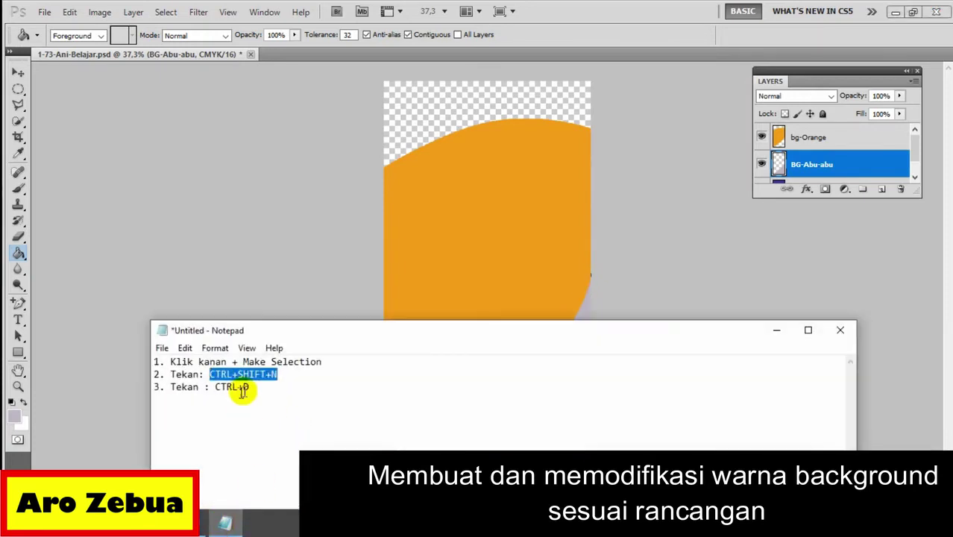
drag(215, 387, 249, 387)
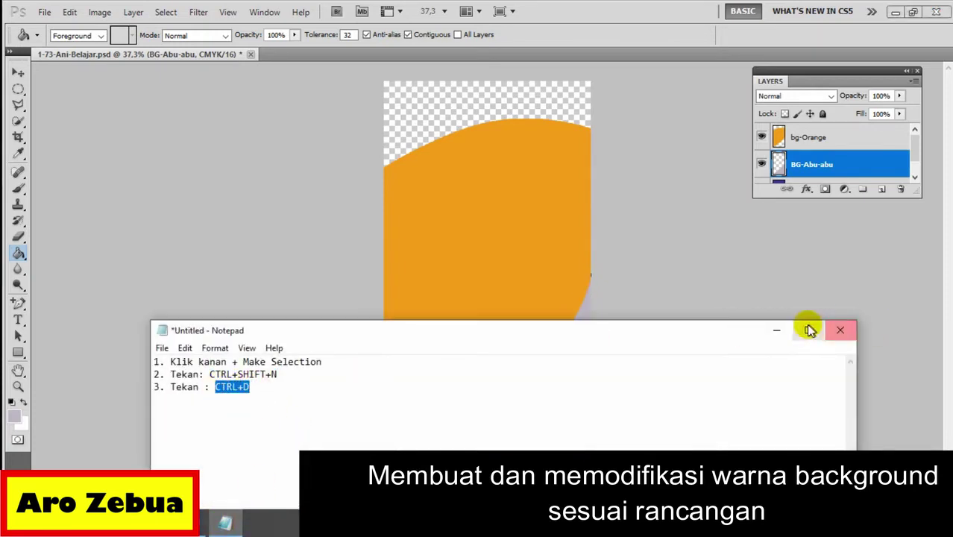
click(777, 330)
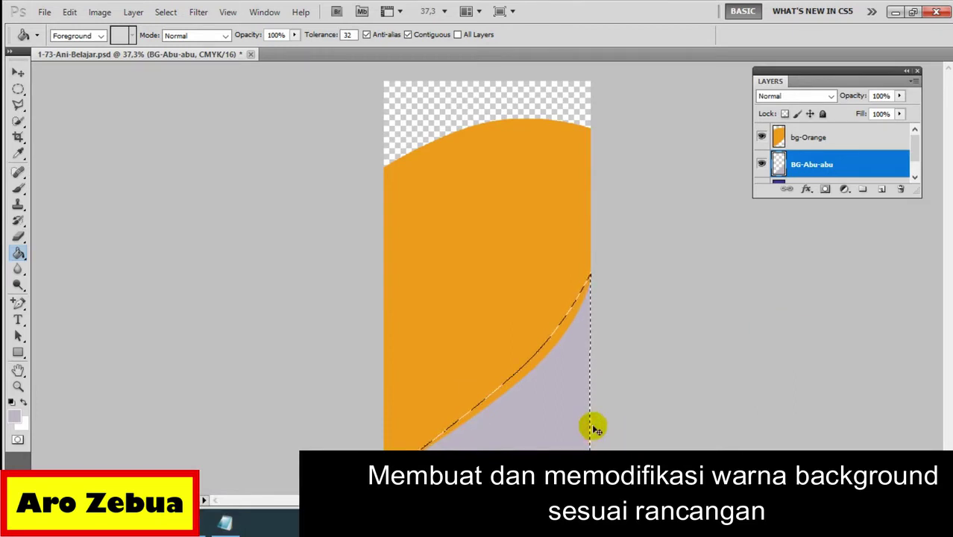
click(589, 422)
key(ctrl+d)
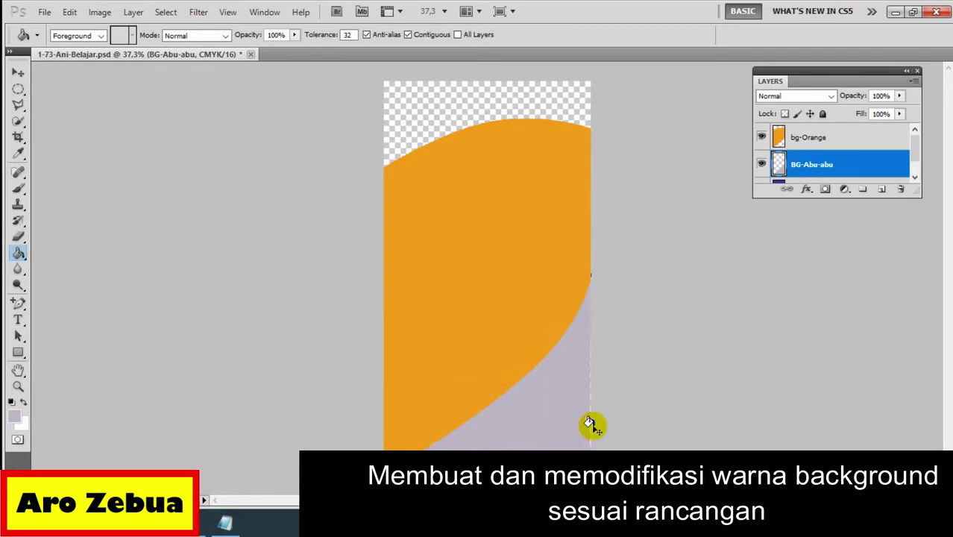
Step: Show the Background Utama layer again and enlarge the Layers panel to list all layers
click(18, 73)
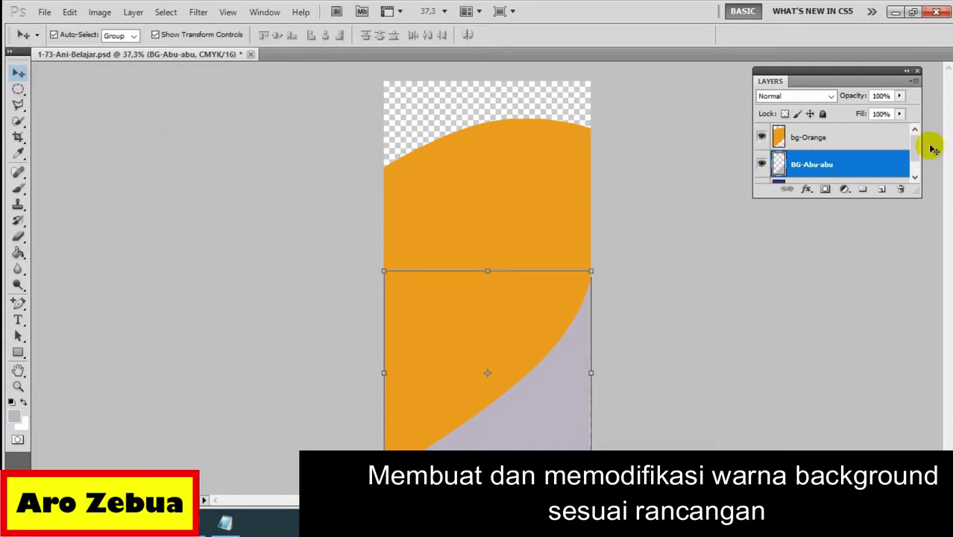
click(915, 171)
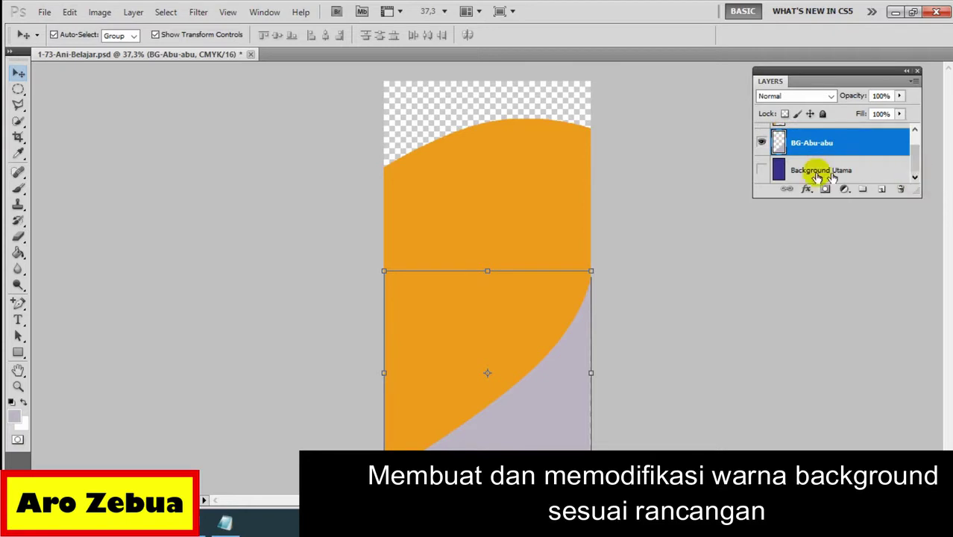
click(767, 172)
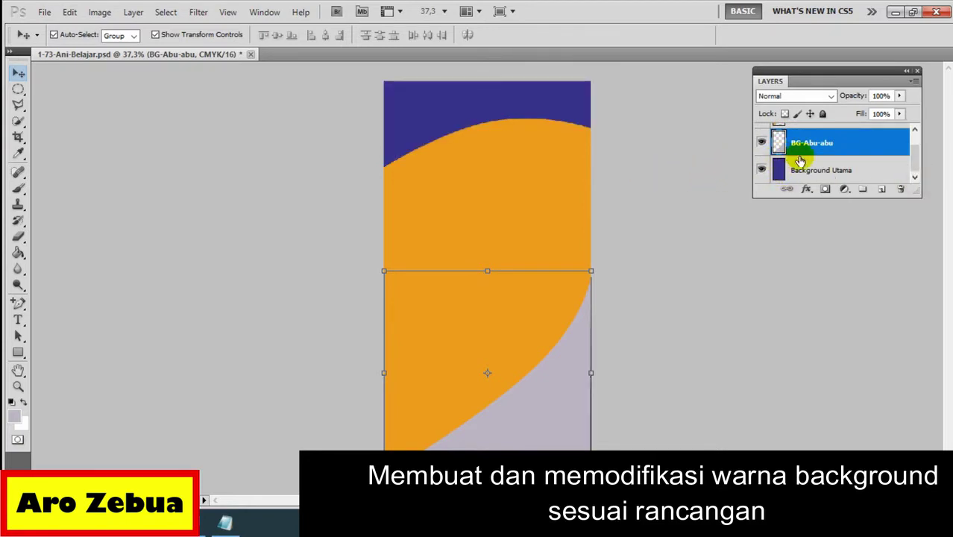
drag(911, 197, 905, 418)
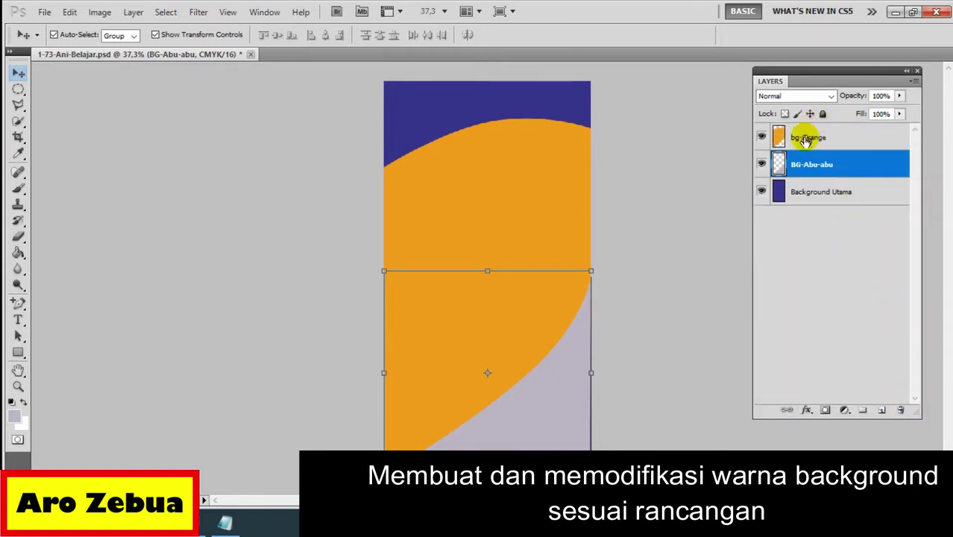
click(225, 522)
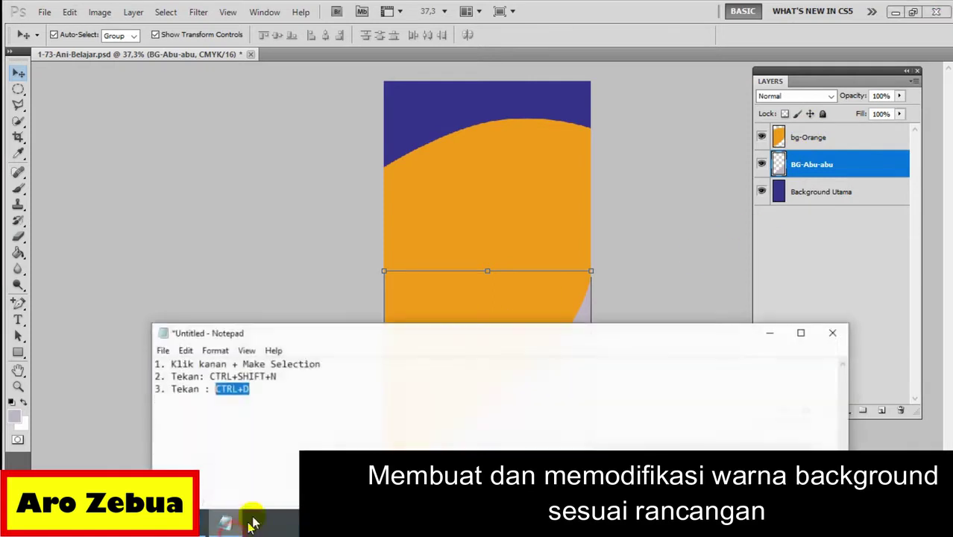
Step: Resume writing the notes, then Ctrl+click bg-Orange in the Layers panel
click(254, 387)
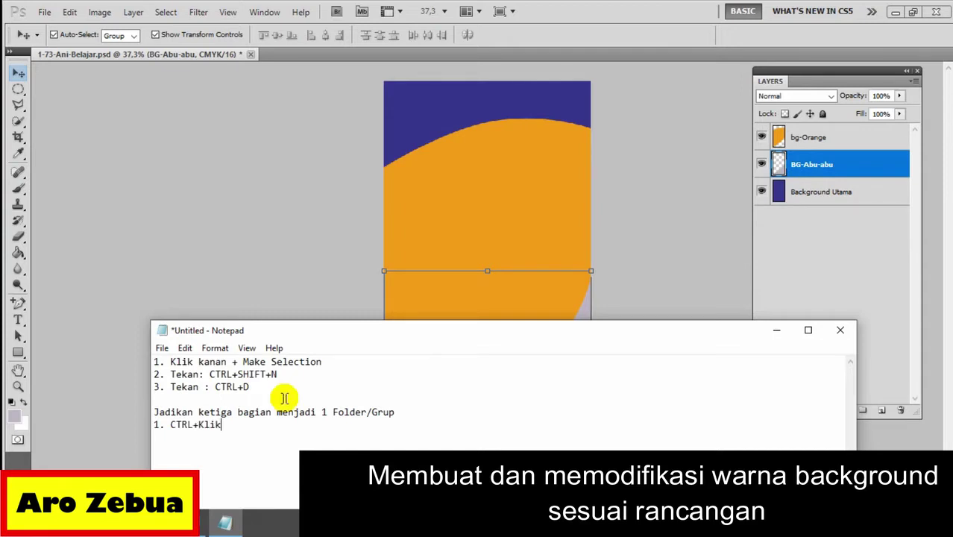
click(776, 330)
click(817, 135)
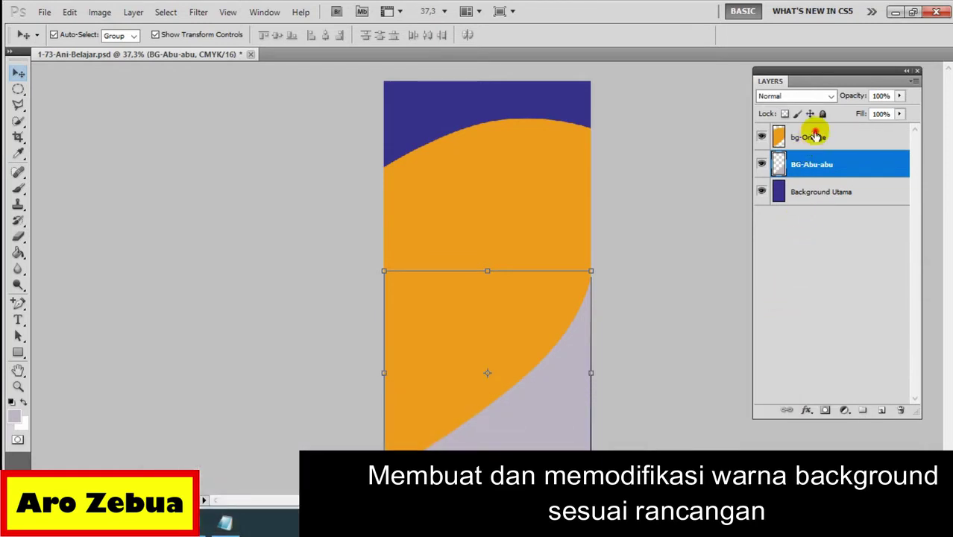
shift+click(816, 135)
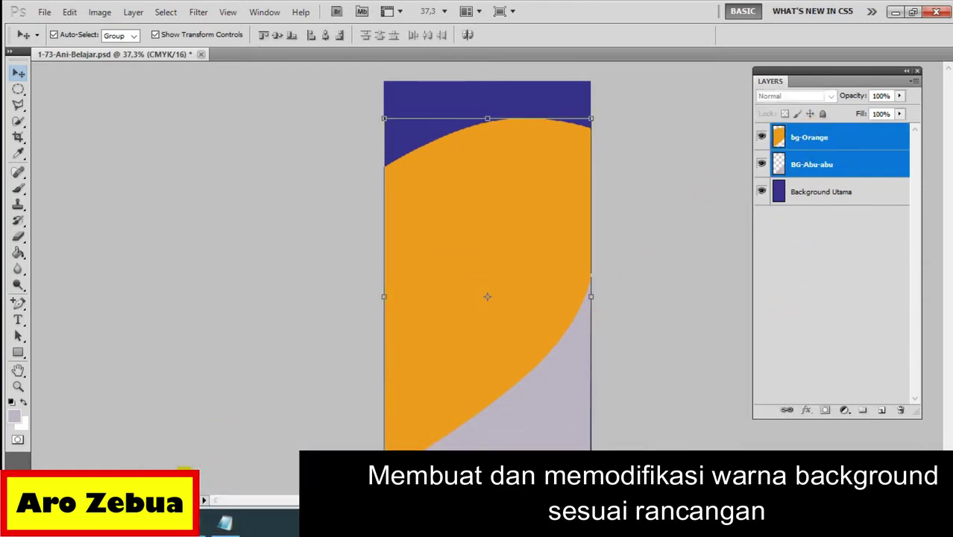
Step: Finish the grouping notes ending '2. Tekan CTRL+G' and add Background Utama to the selection
click(224, 527)
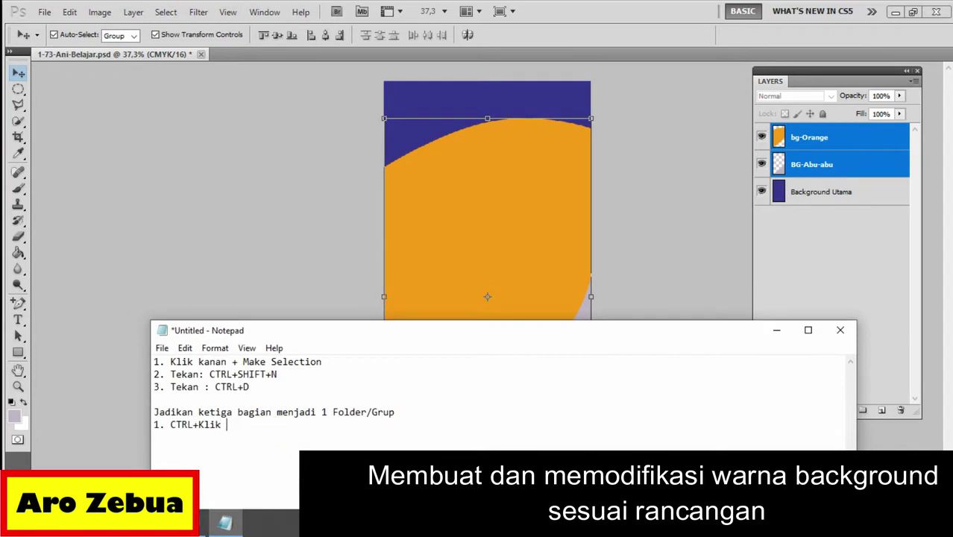
text(Kiri)
text(2. Tekan CTRL+G)
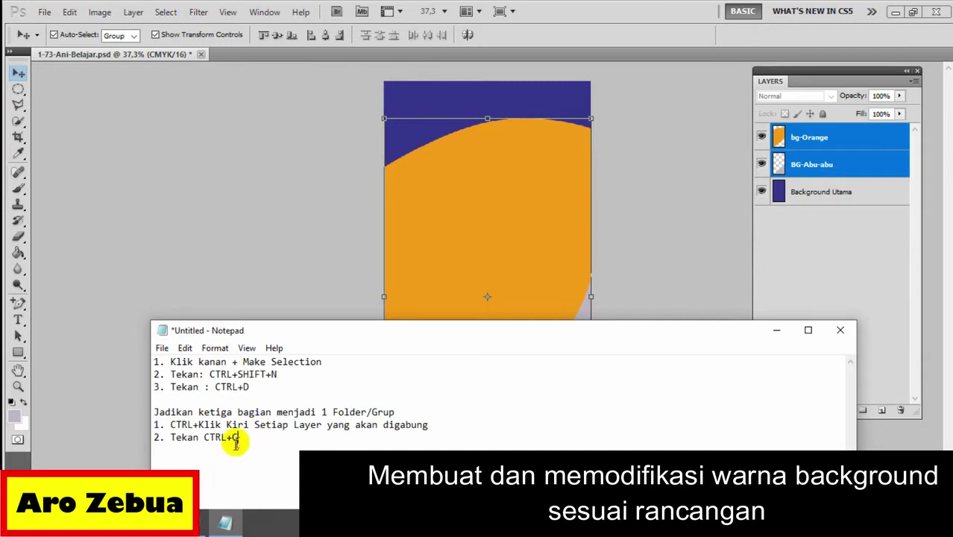
drag(238, 438, 211, 437)
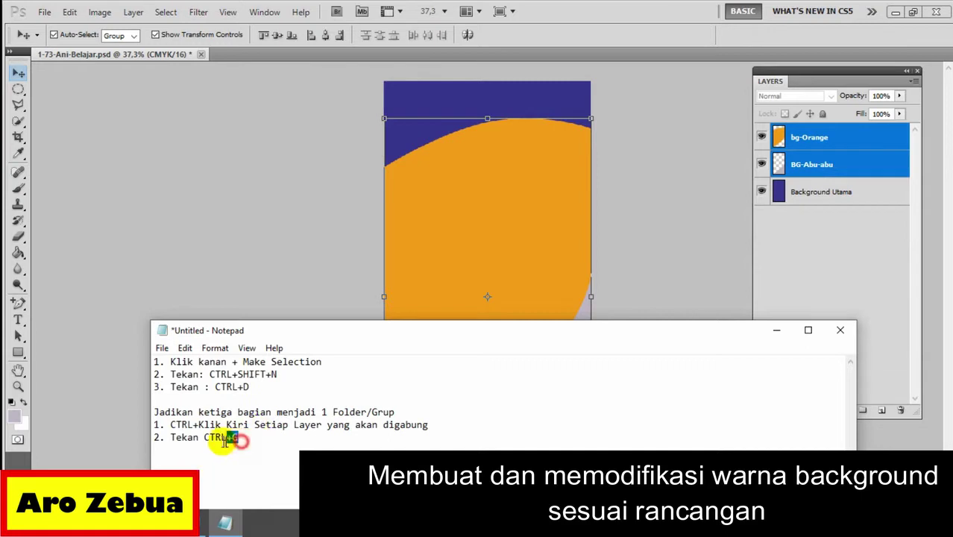
drag(431, 424, 171, 425)
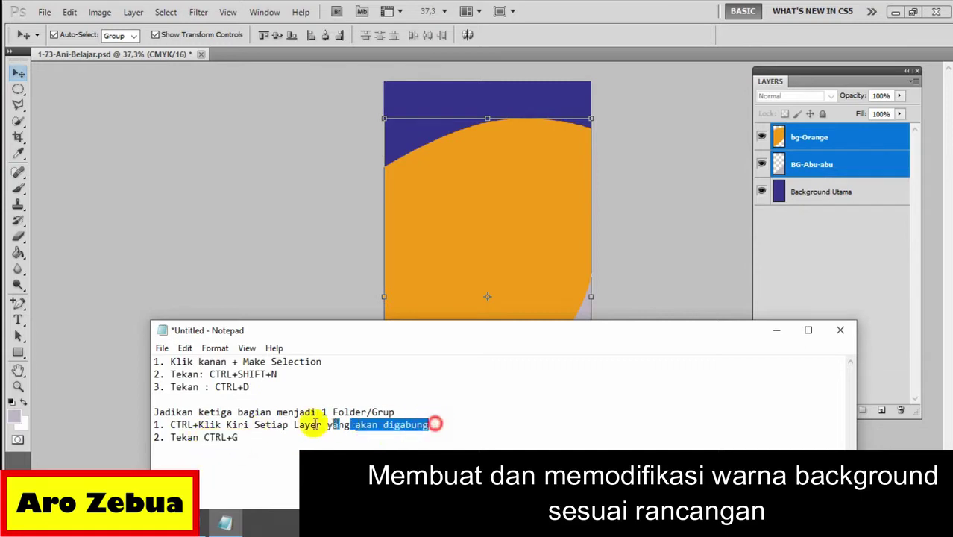
click(779, 329)
ctrl+click(811, 196)
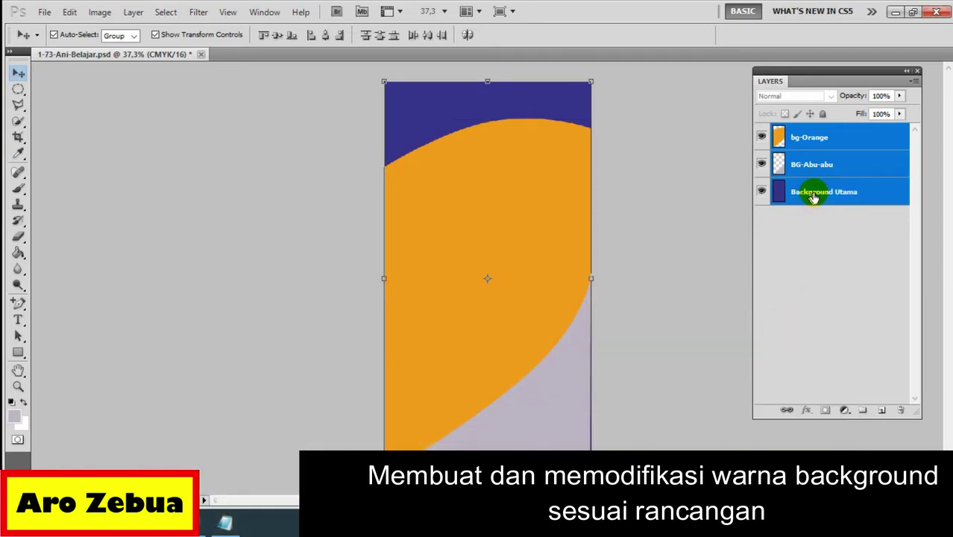
Step: Group the three selected layers with Ctrl+G and rename Group 1 to 'Background'
key(ctrl+g)
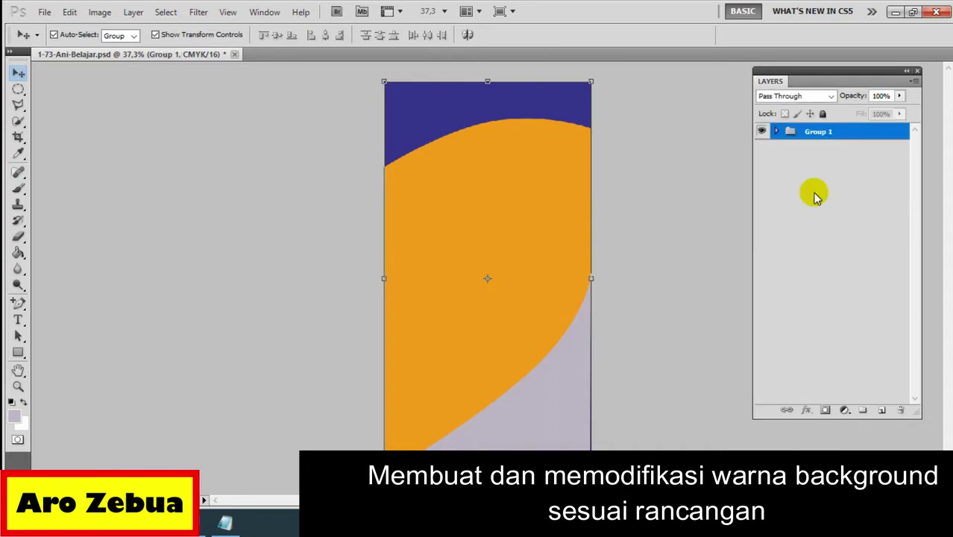
double_click(813, 133)
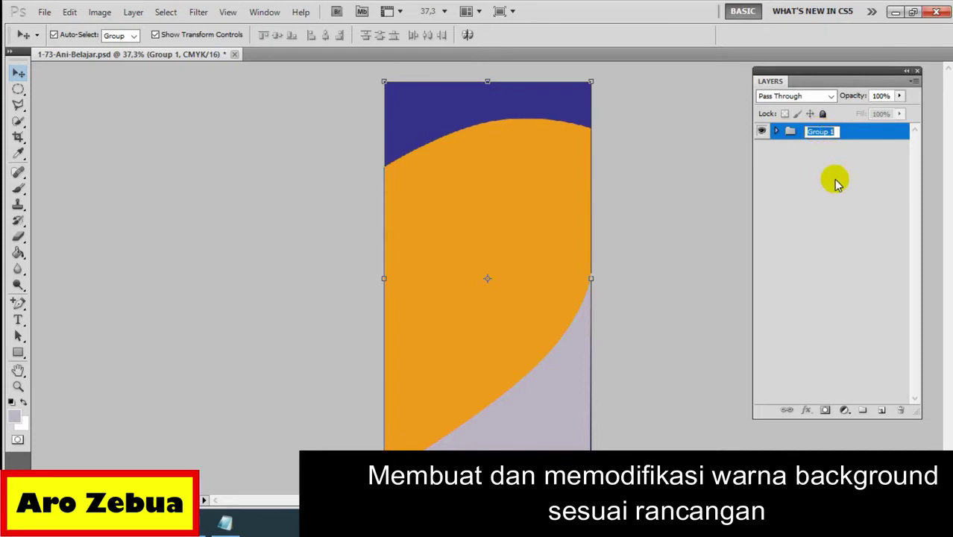
text(Back)
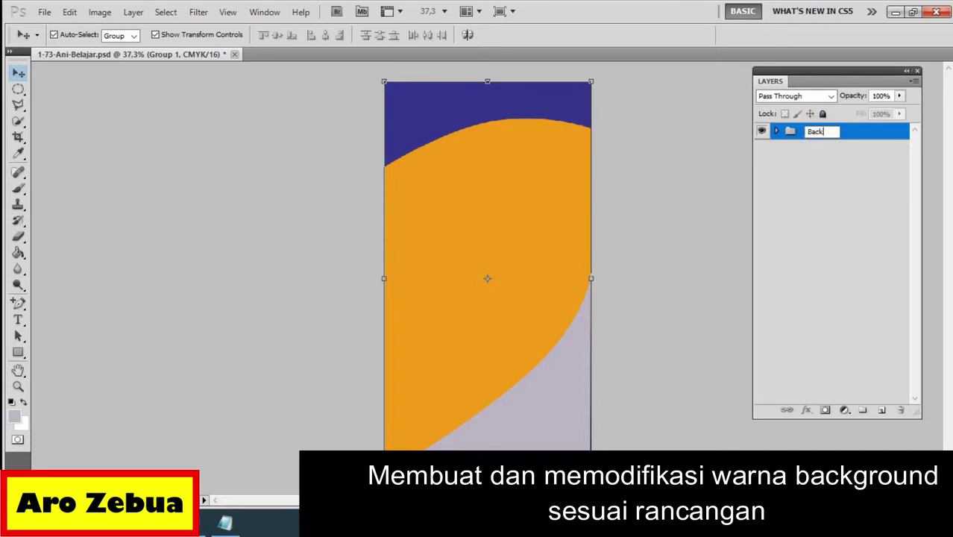
text(ground)
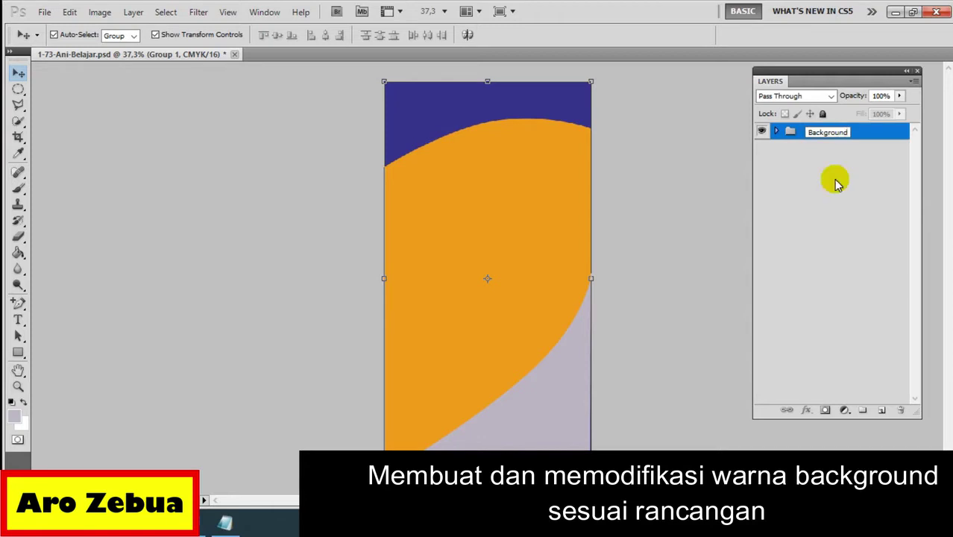
click(698, 224)
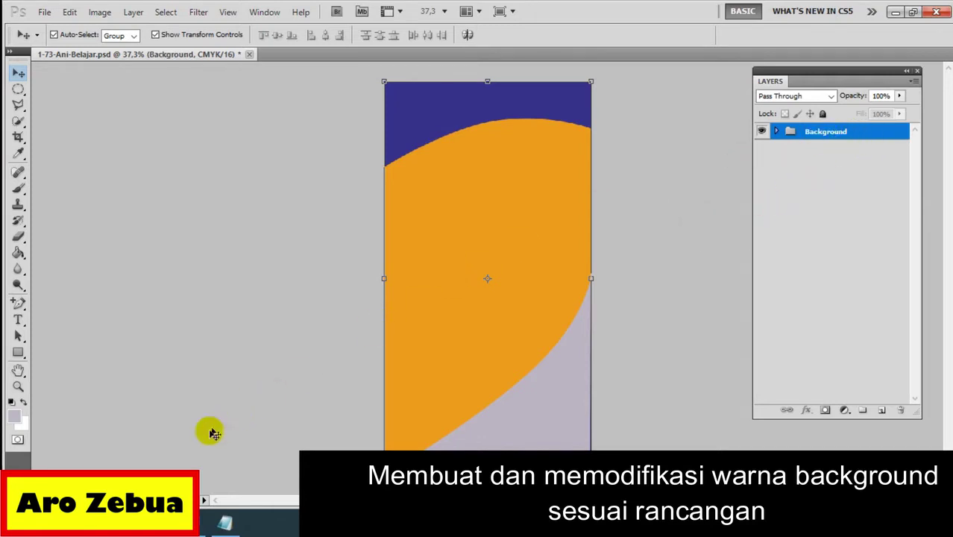
click(193, 464)
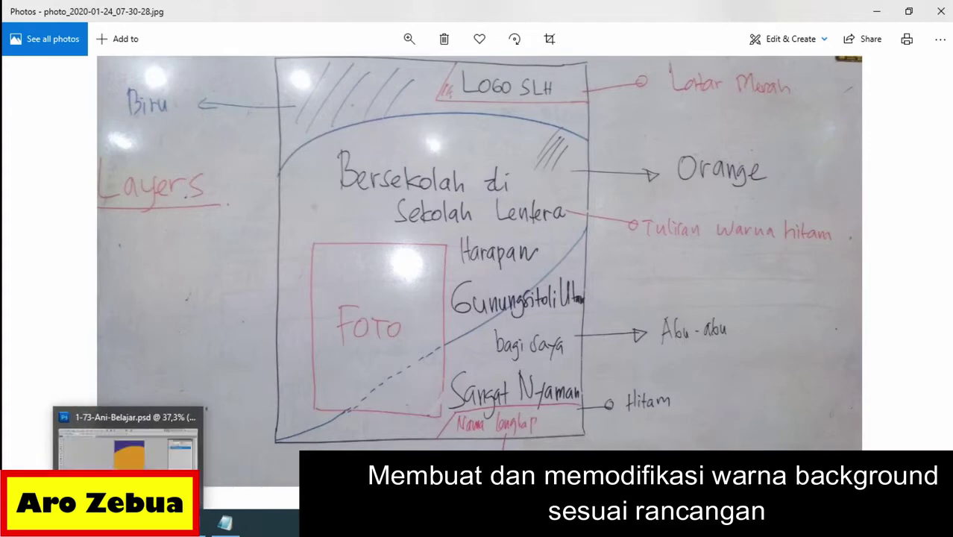
click(123, 444)
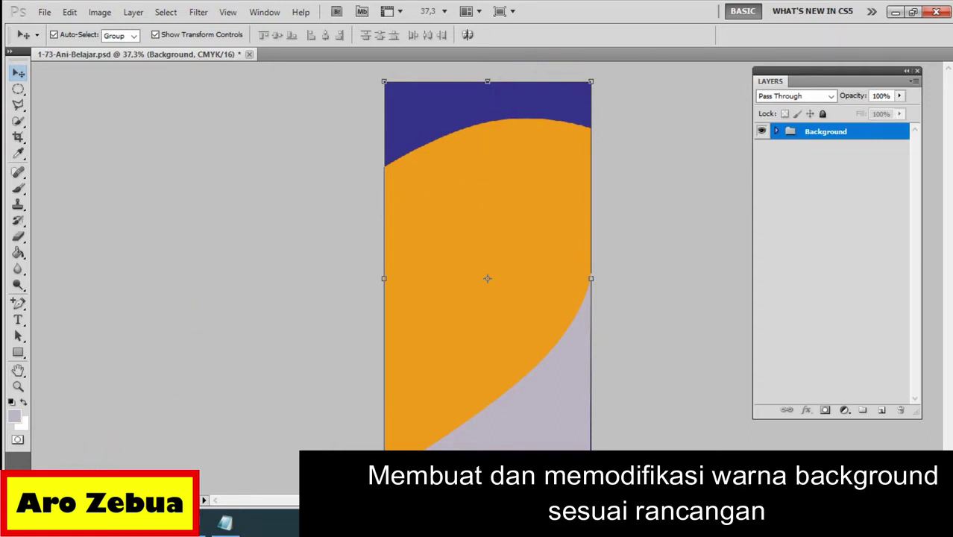
Step: Zoom in on the poster's top and expand the Background group, selecting Background Utama
key(ctrl+plus)
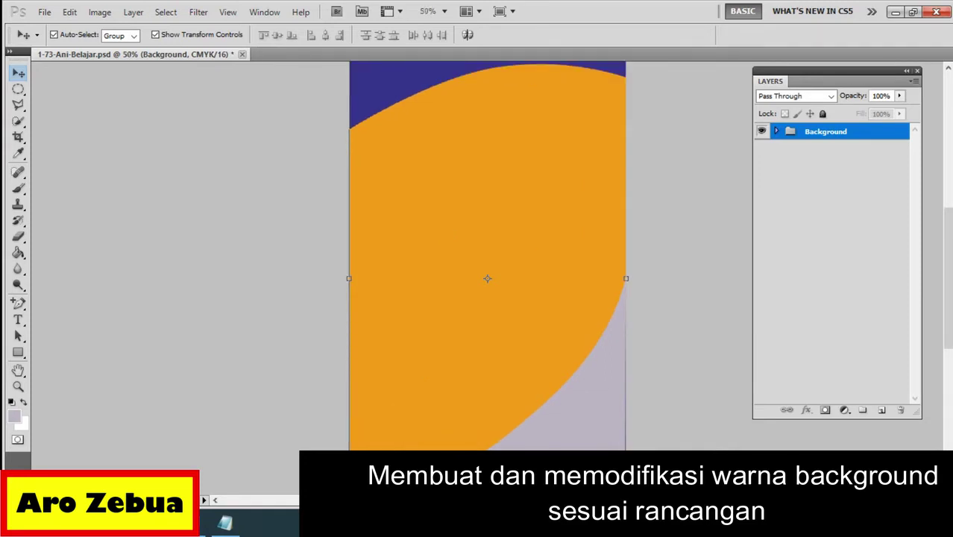
key(ctrl+plus)
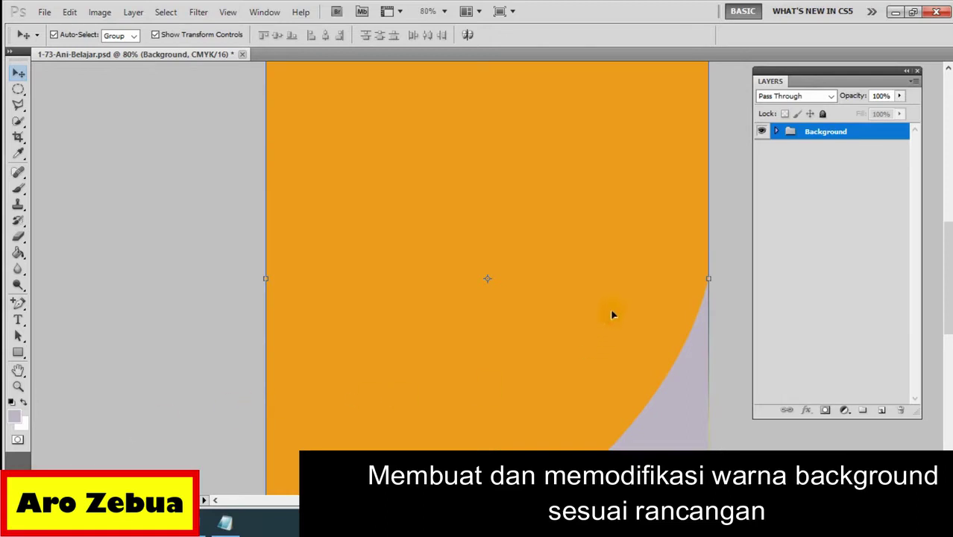
scroll(671, 224, up, 1)
scroll(687, 189, up, 2)
scroll(707, 170, up, 2)
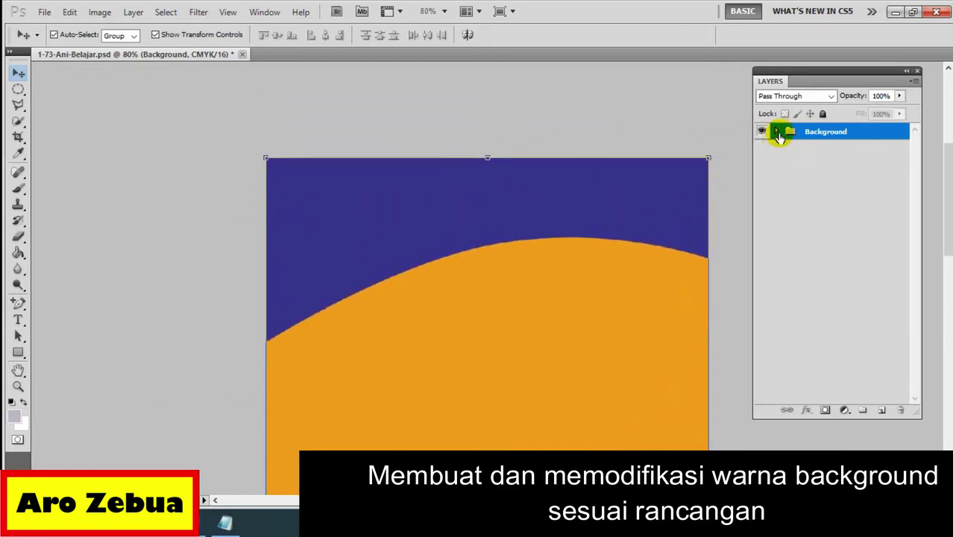
click(778, 132)
click(790, 210)
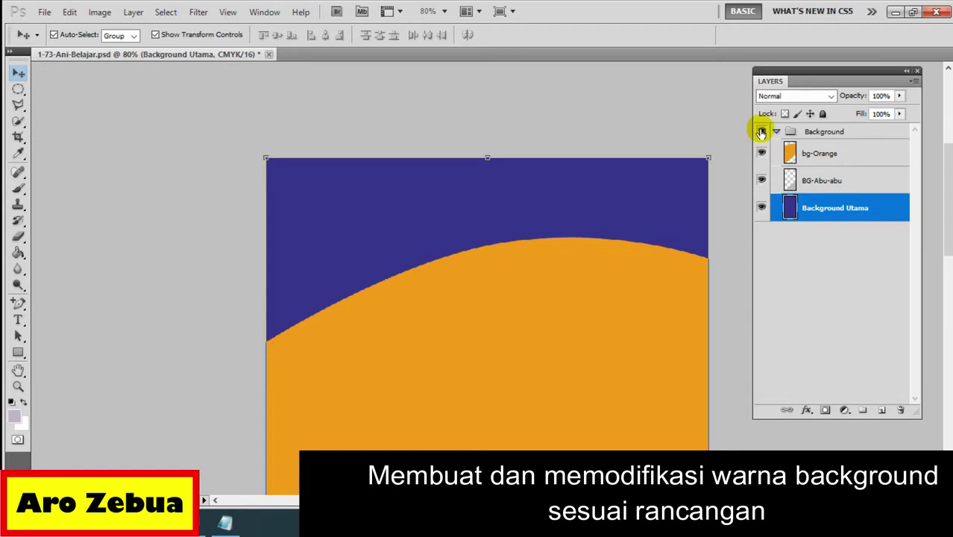
Step: Hide and re-show the orange curve and blue background layers to inspect them
click(762, 153)
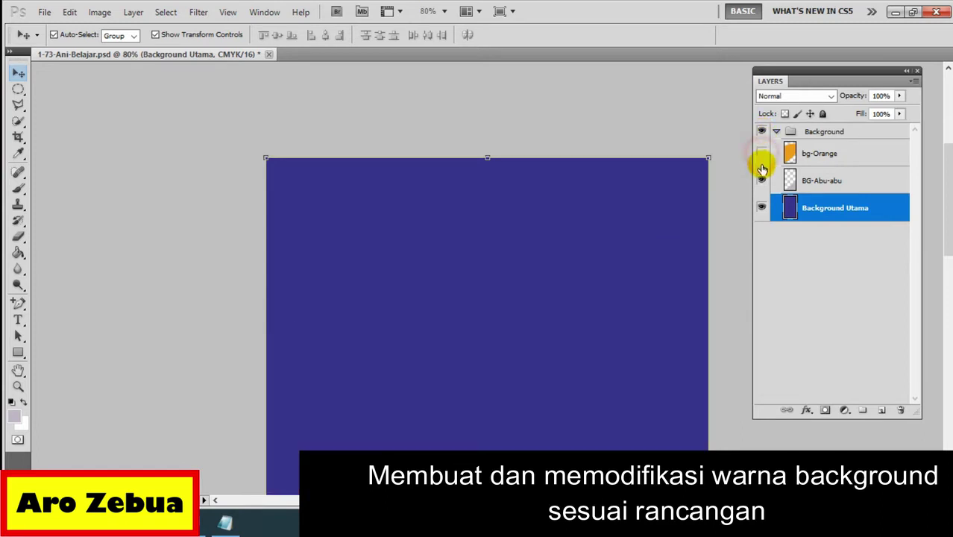
click(762, 153)
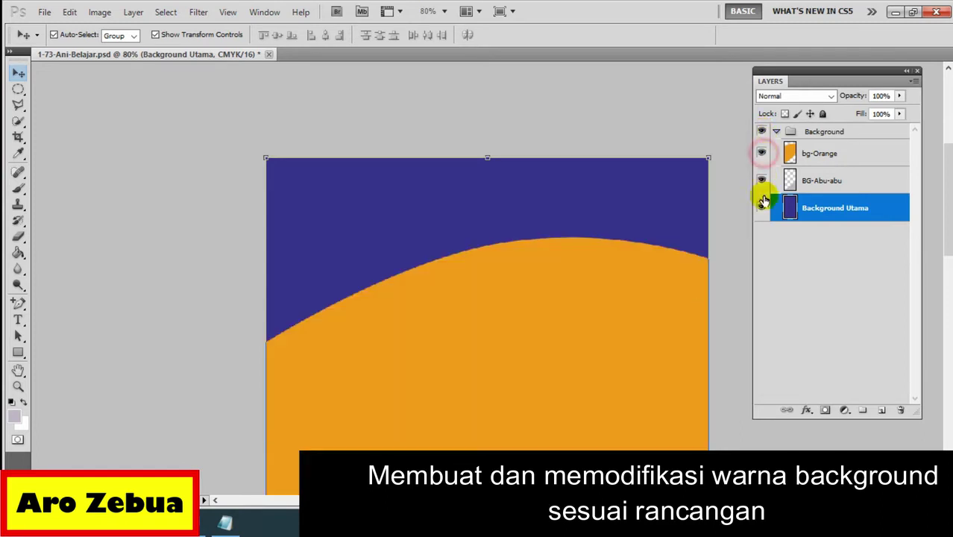
click(762, 180)
click(762, 208)
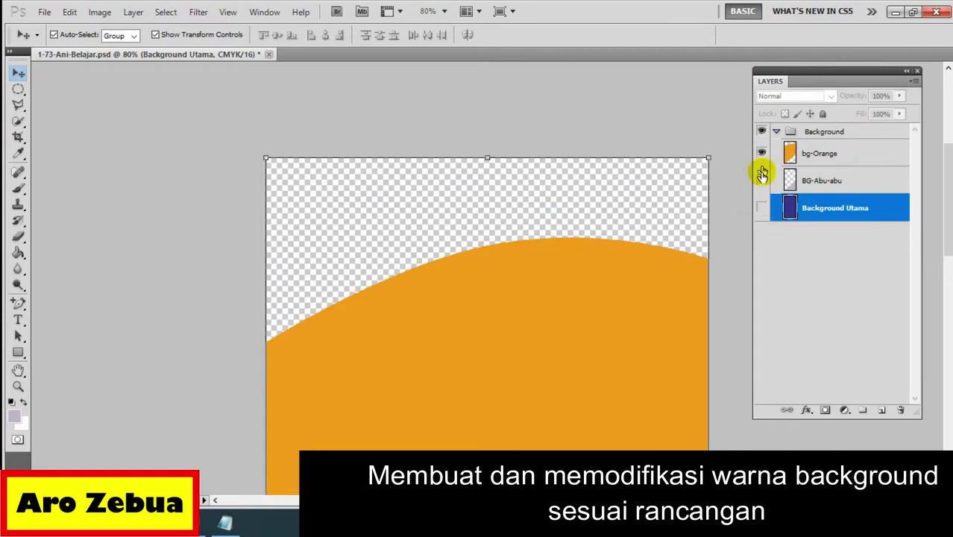
click(762, 208)
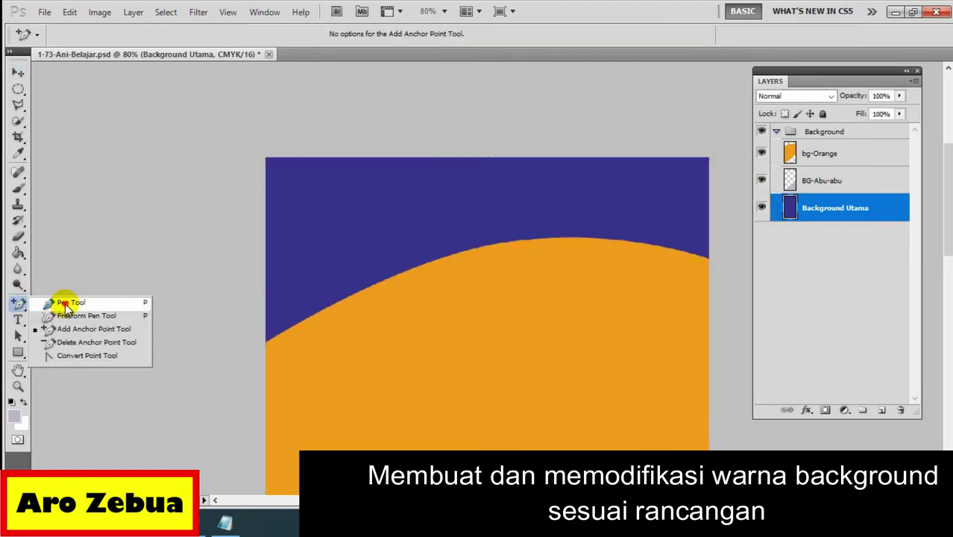
Step: Start a Pen path at the top-right corner, anchoring along the top edge down into the blue area
drag(25, 312, 64, 303)
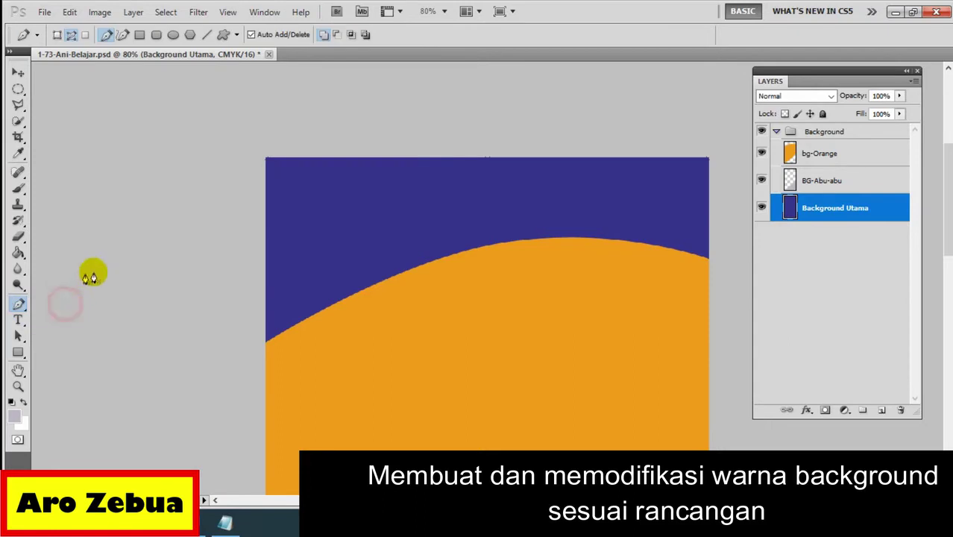
click(708, 223)
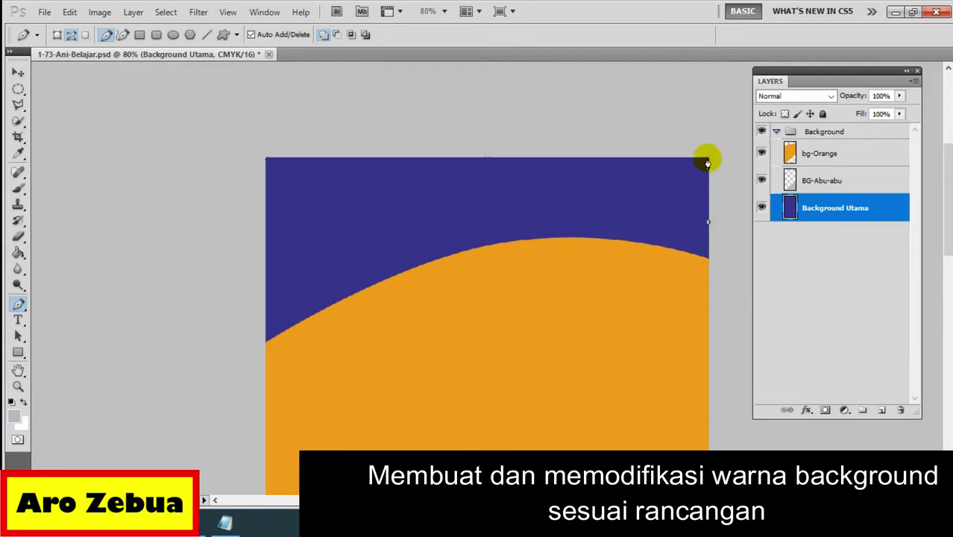
click(708, 160)
click(487, 159)
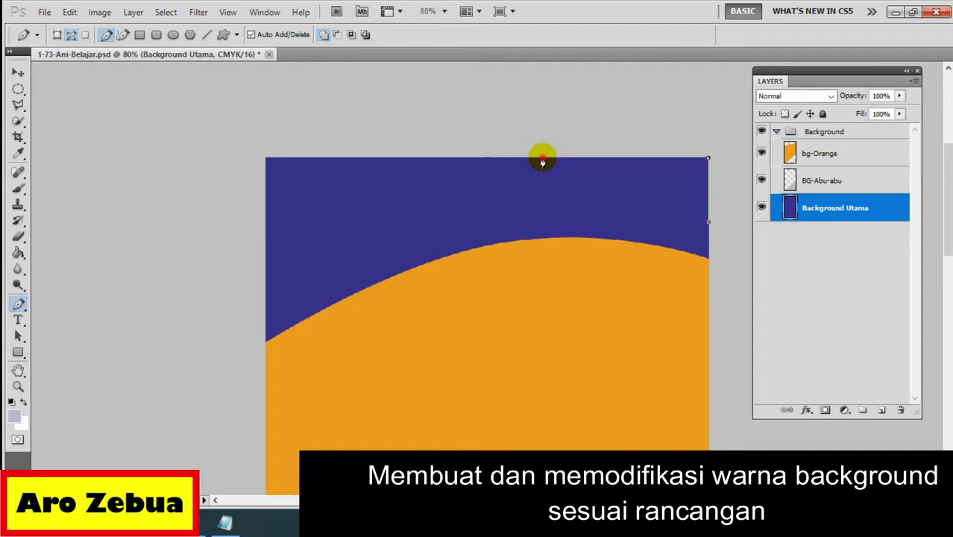
click(543, 159)
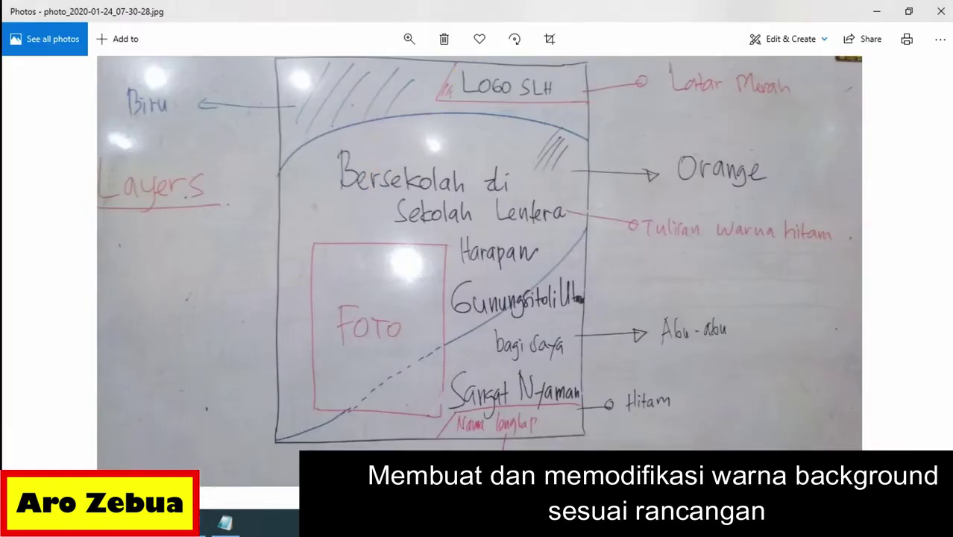
click(172, 523)
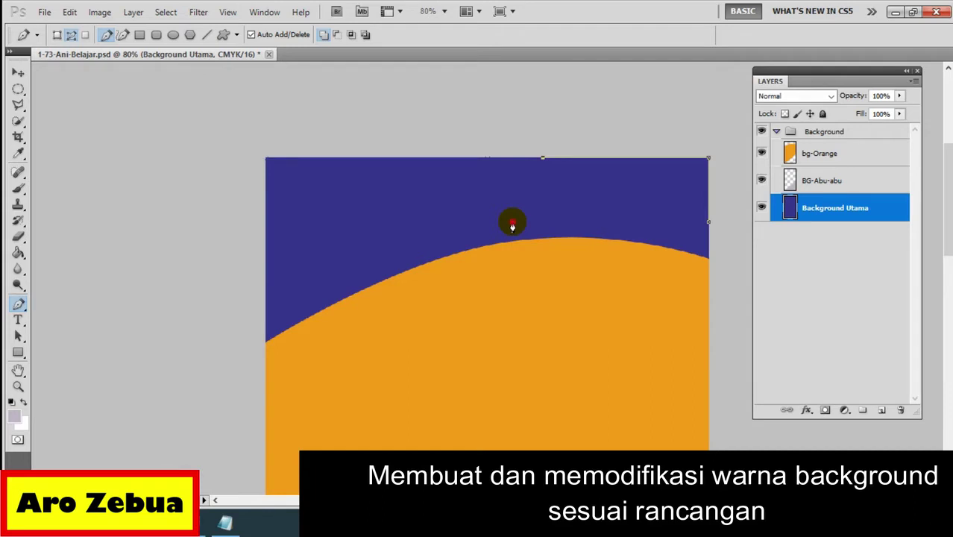
click(513, 224)
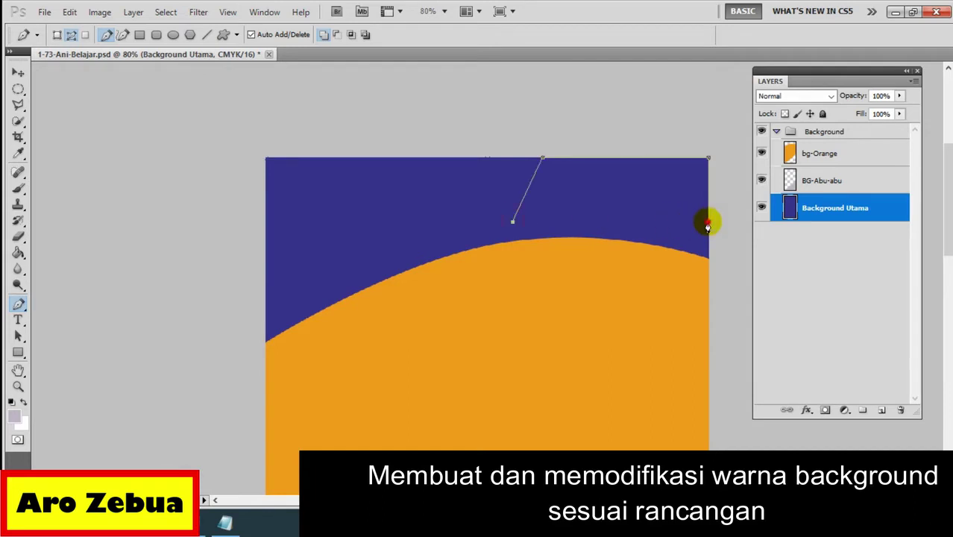
Step: Close the panel outline at the right edge and mark the make-selection step in the notes
click(707, 222)
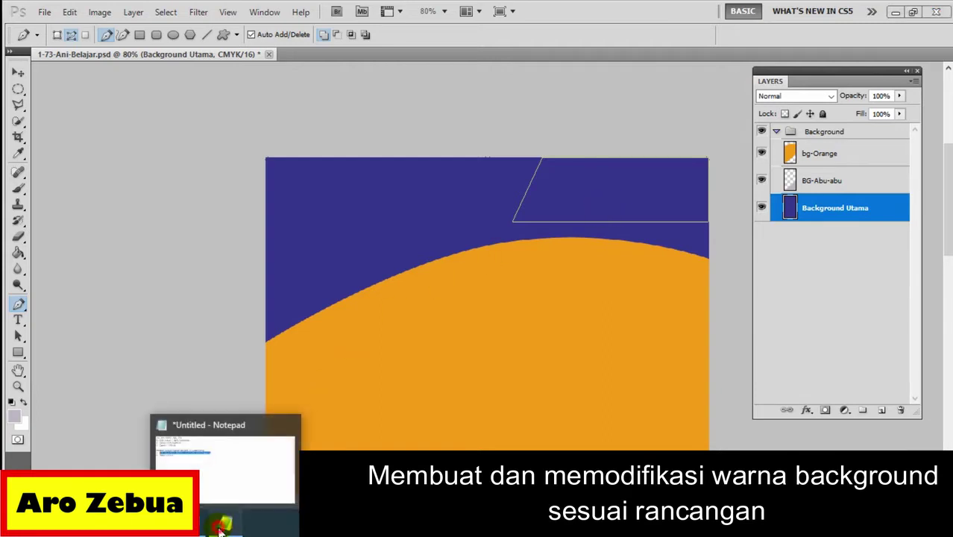
click(220, 526)
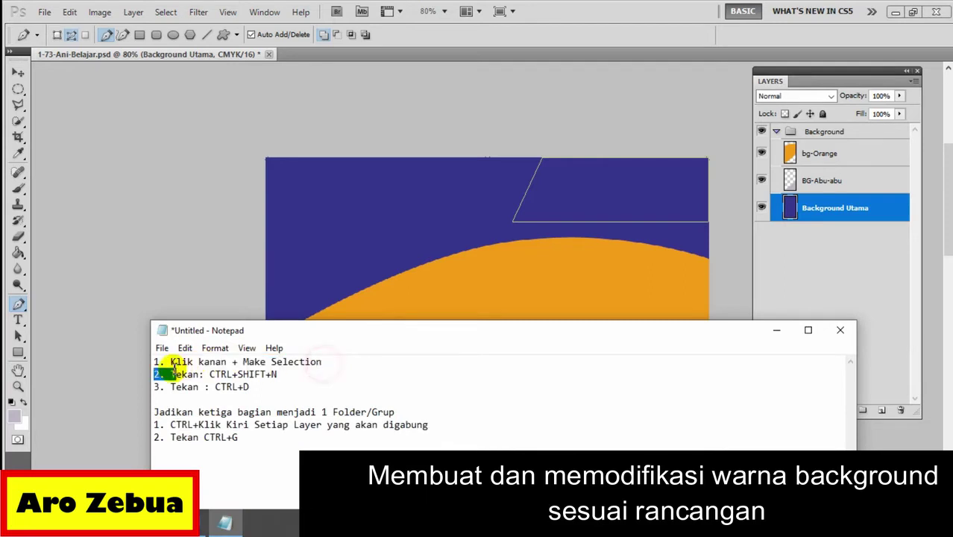
drag(325, 363, 169, 363)
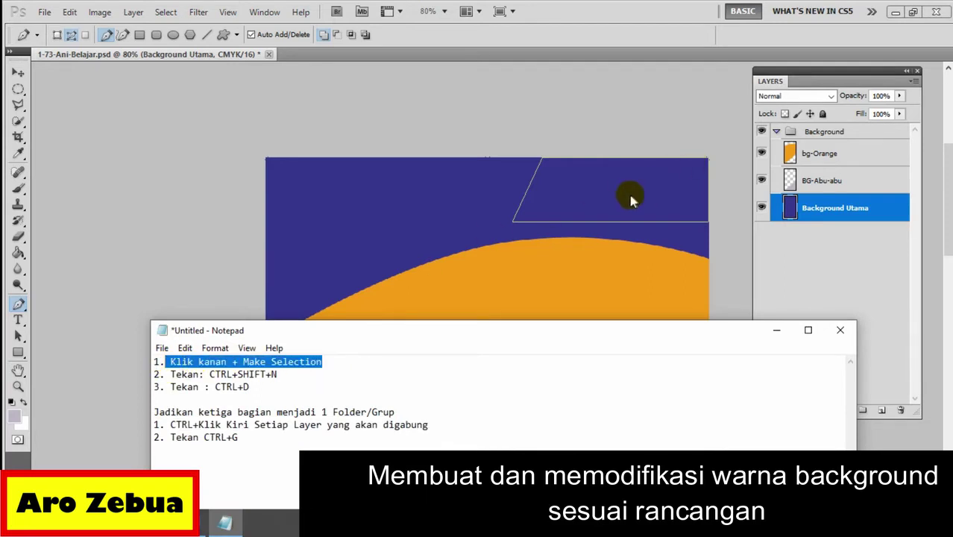
click(778, 330)
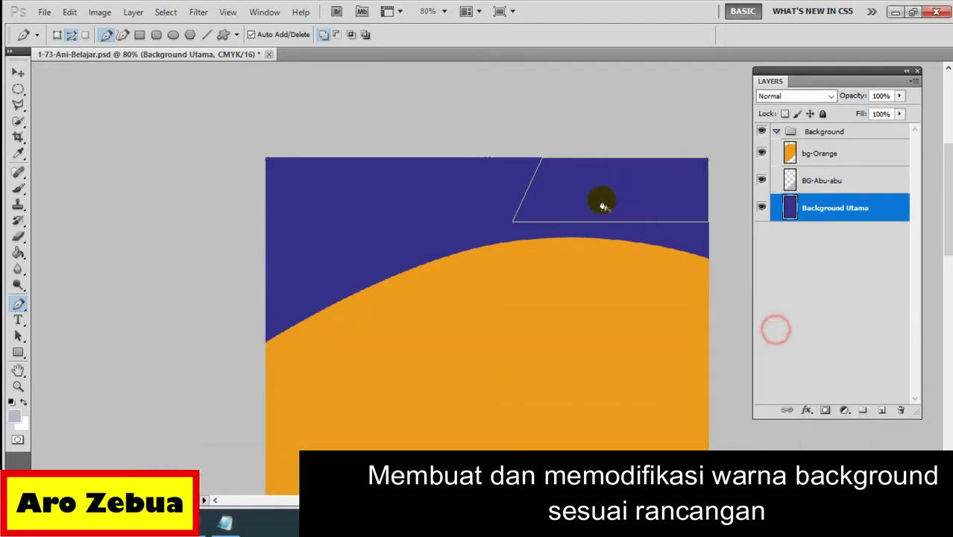
Step: Convert the slanted top-right path into a selection with 0 feather radius
right_click(605, 188)
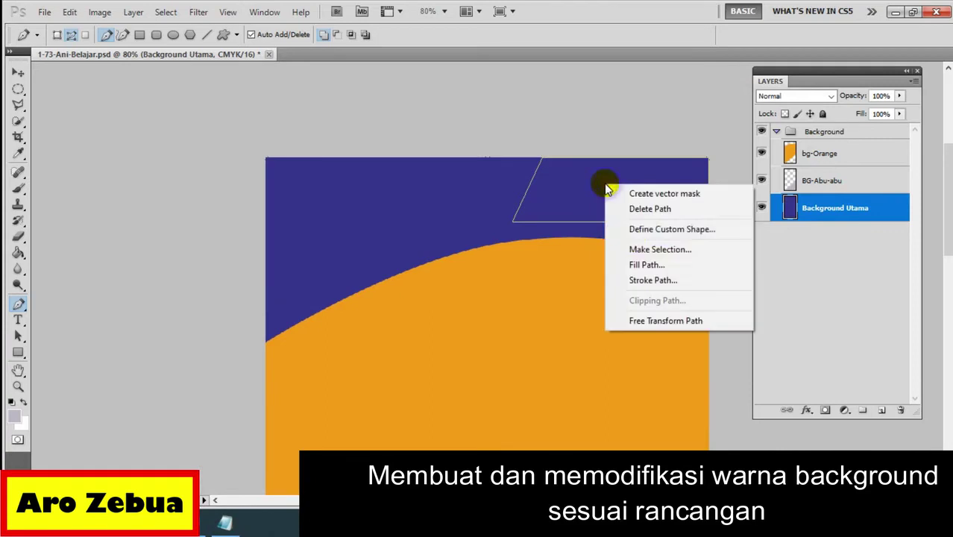
click(669, 254)
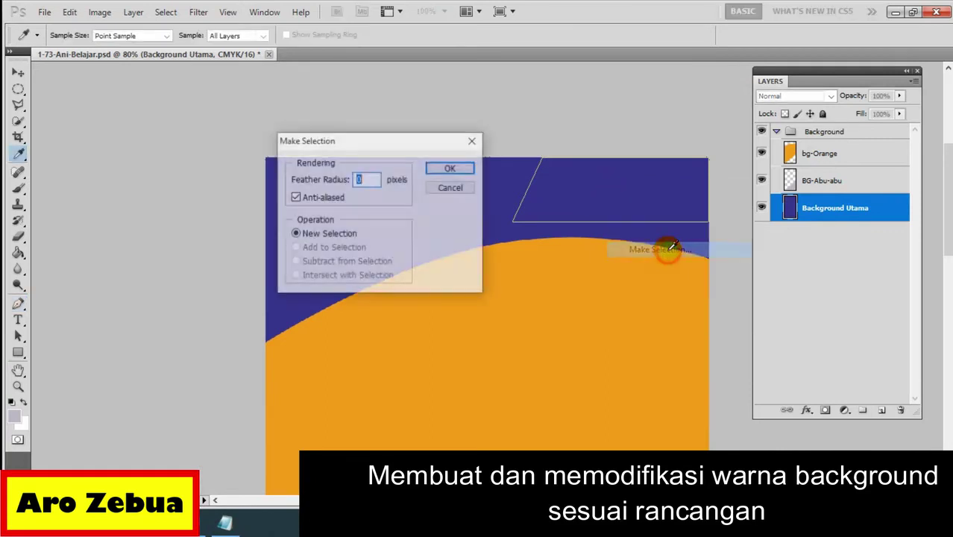
click(451, 168)
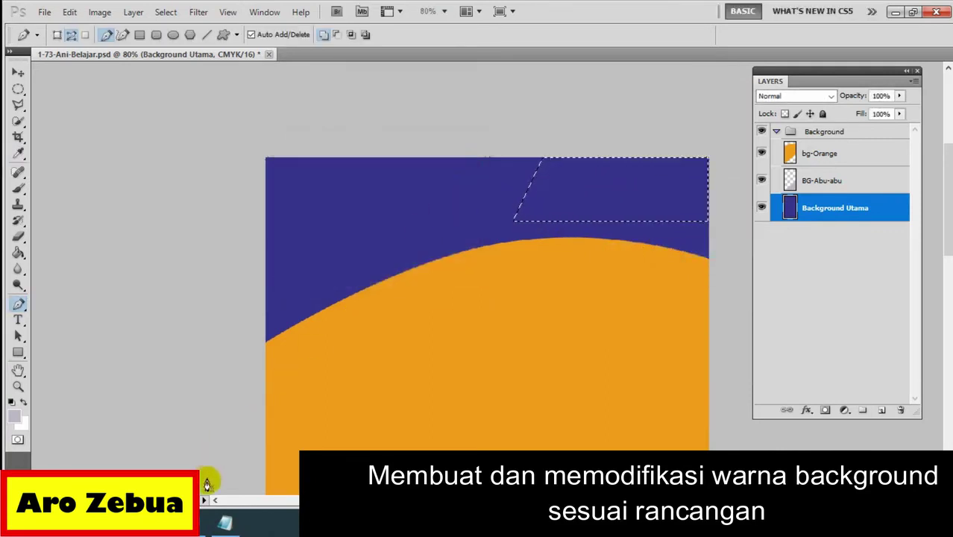
Step: Mark the new-layer step in the notes and add a layer named 'BG-Merah-Dasar Logo'
click(226, 528)
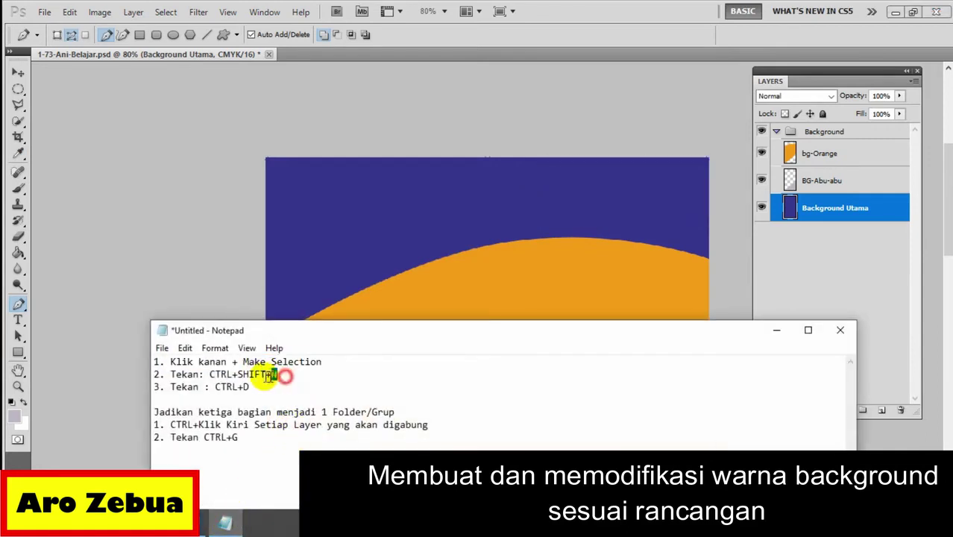
drag(278, 374, 209, 375)
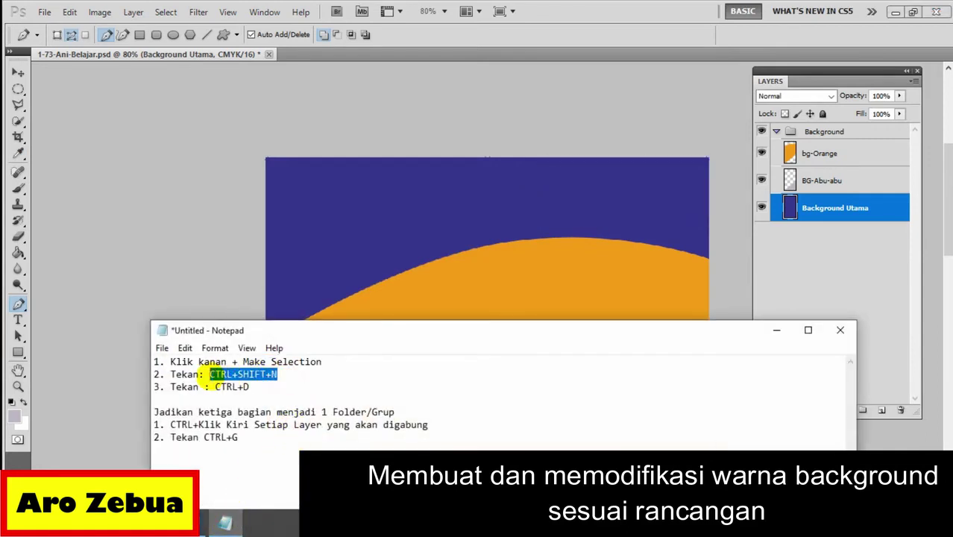
click(776, 334)
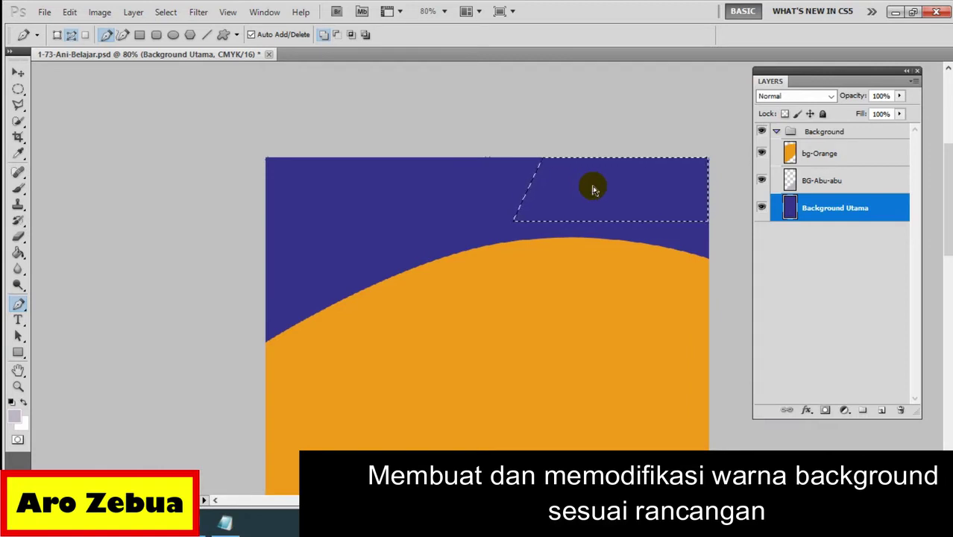
key(ctrl+shift+n)
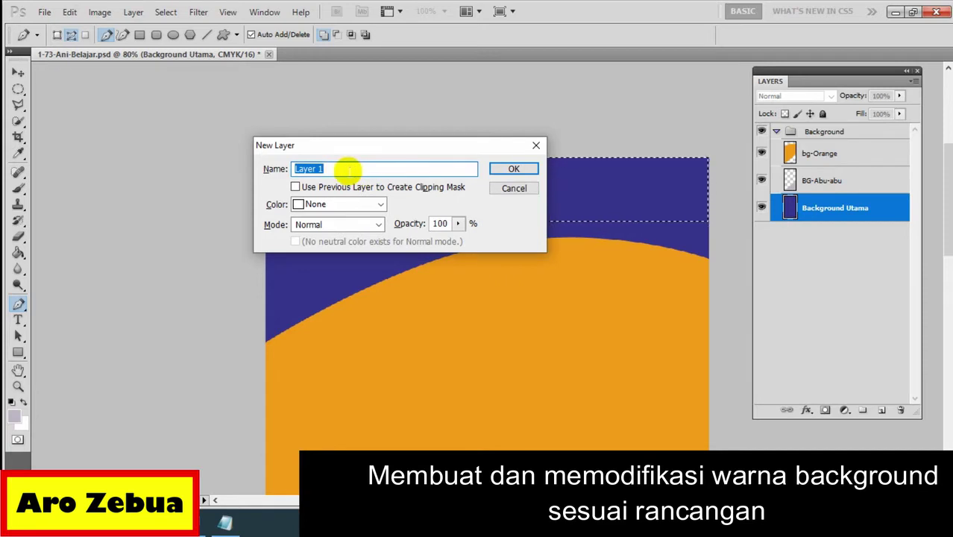
text(BG-Merah-Dasar Logo)
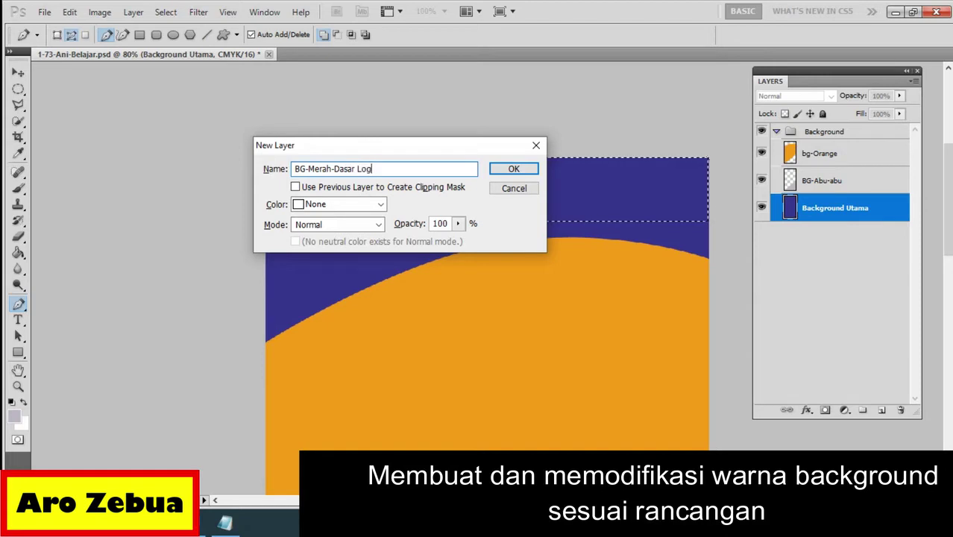
click(513, 170)
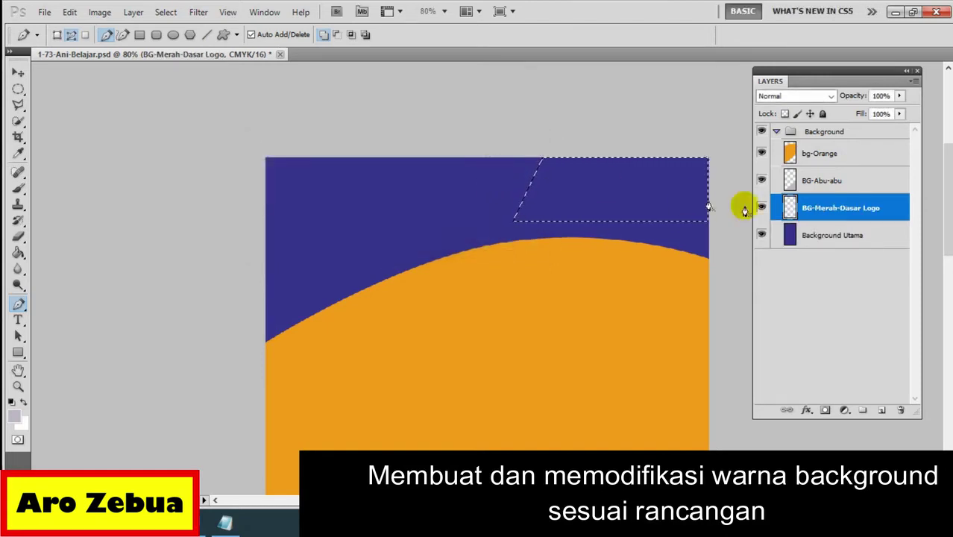
Step: Choose a dark red as the foreground colour in the Color Picker
click(14, 415)
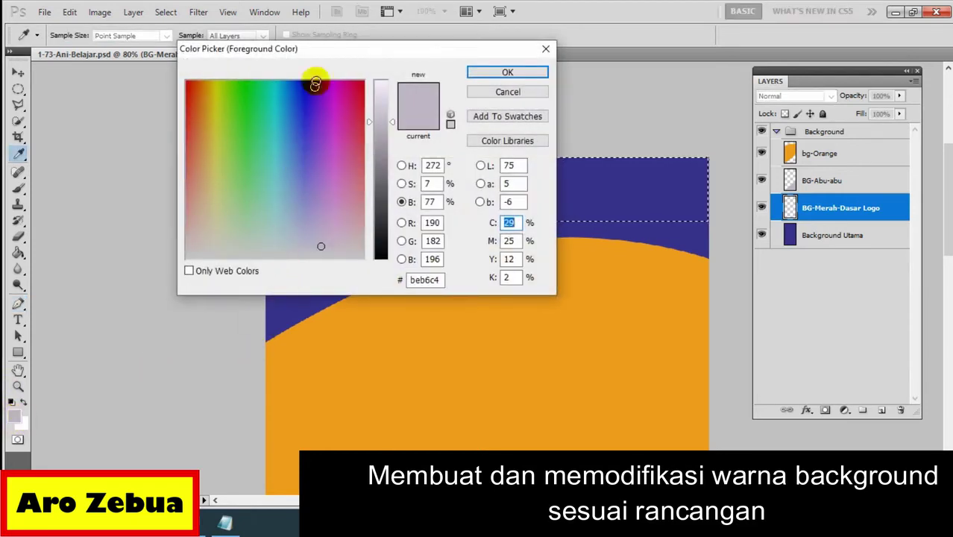
drag(321, 53, 191, 275)
drag(79, 330, 58, 309)
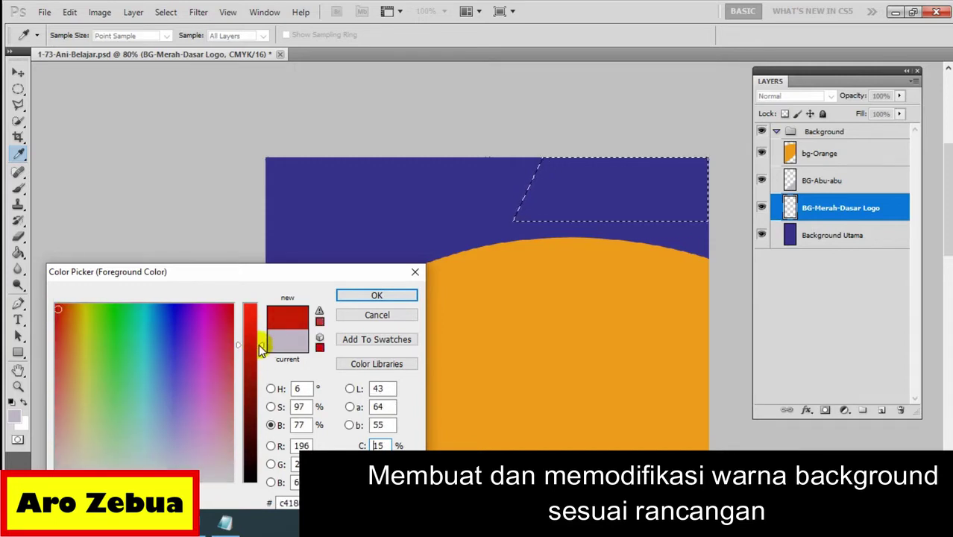
drag(253, 348, 262, 345)
click(348, 297)
key(p)
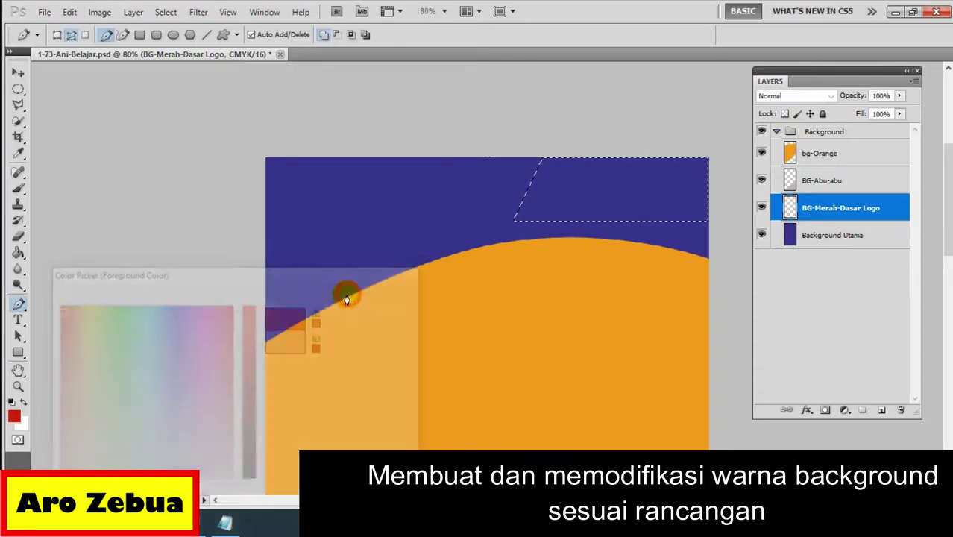
click(226, 521)
Step: Add a remark to step two in the notes, then Paint Bucket-fill the parallelogram red
click(291, 375)
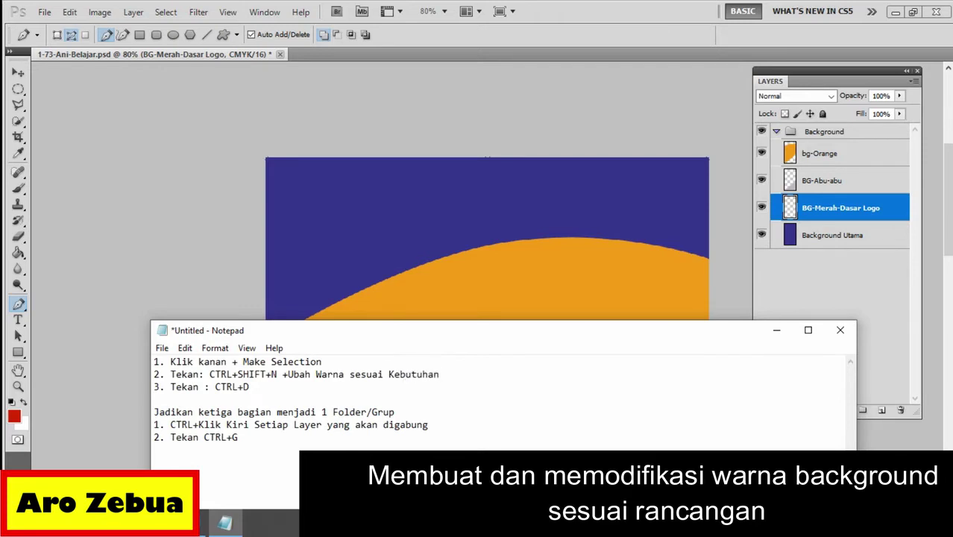
click(776, 330)
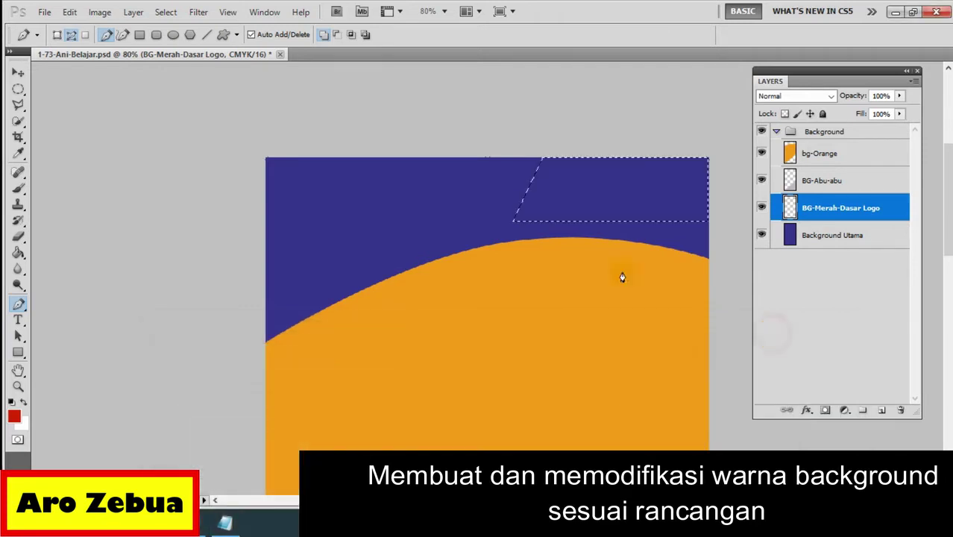
click(18, 255)
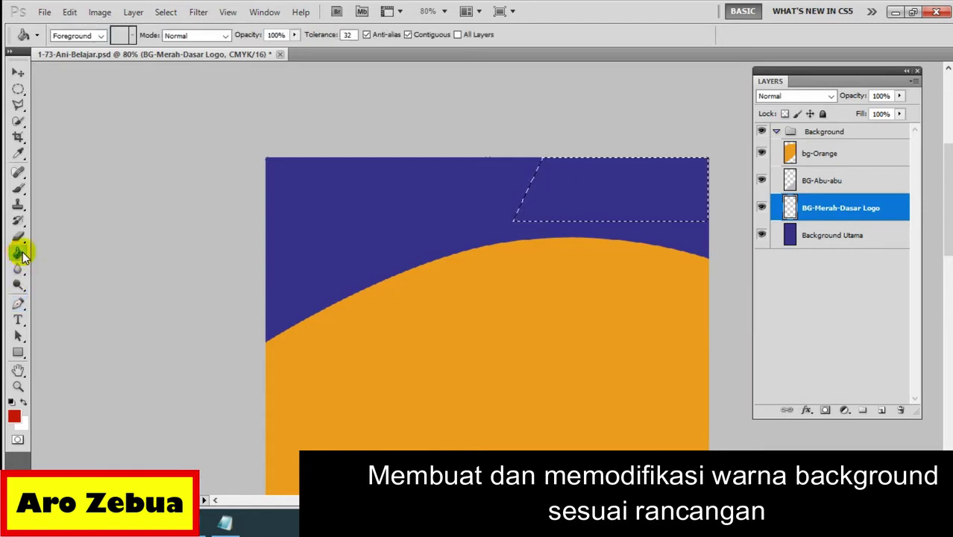
click(582, 192)
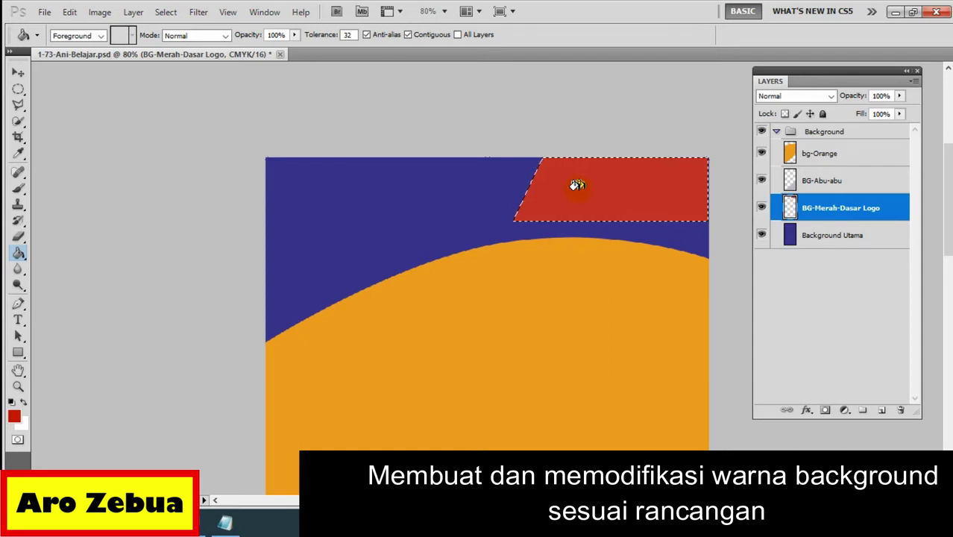
Step: Mark the deselect step in the notes and clear the selection with Ctrl+D
click(226, 522)
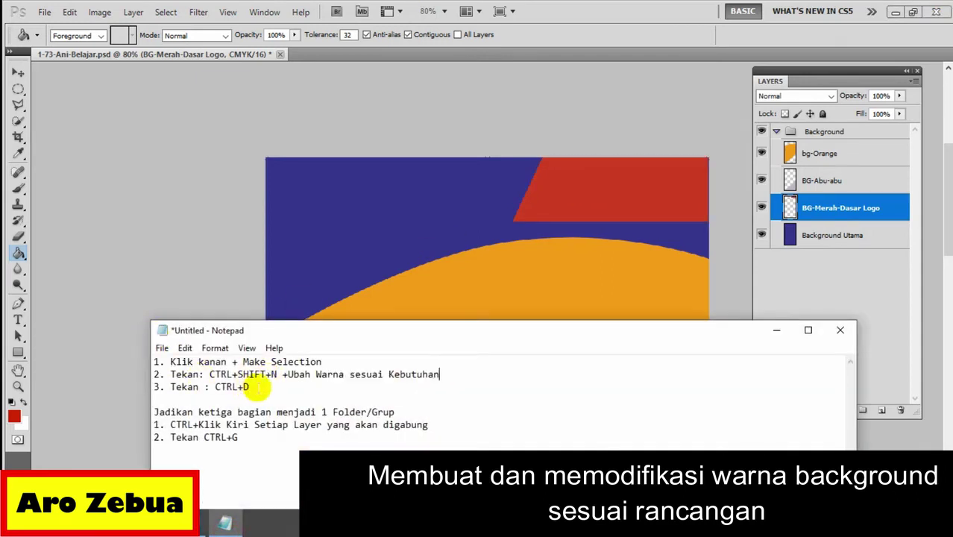
drag(257, 387, 214, 387)
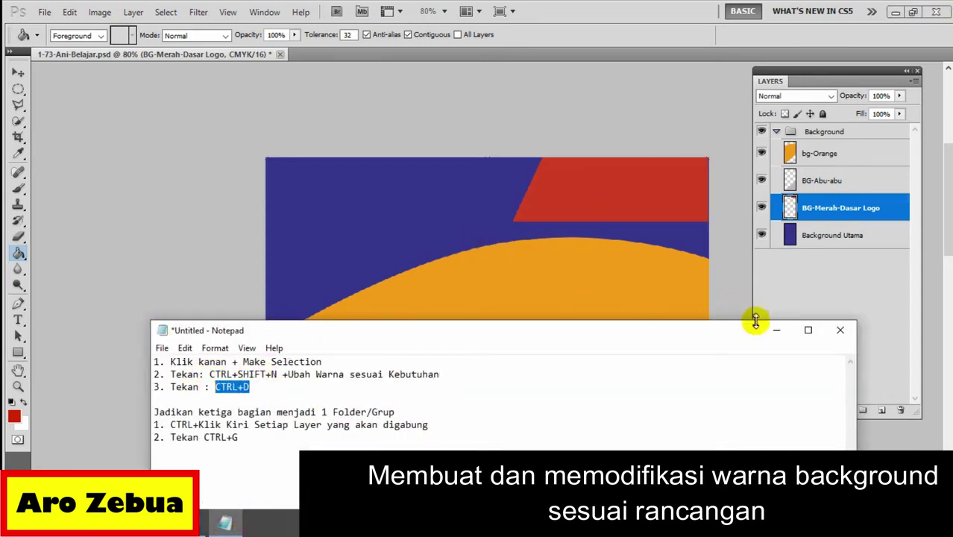
click(777, 330)
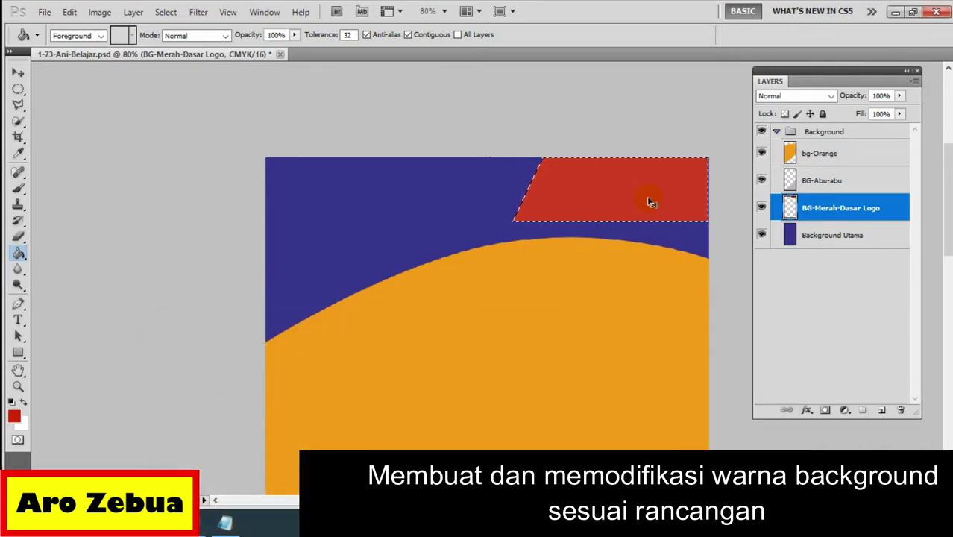
key(ctrl+d)
Step: Scroll down to the poster's bottom edge and select the Move tool
scroll(670, 336, down, 3)
scroll(667, 349, down, 4)
scroll(668, 351, down, 2)
scroll(668, 351, down, 3)
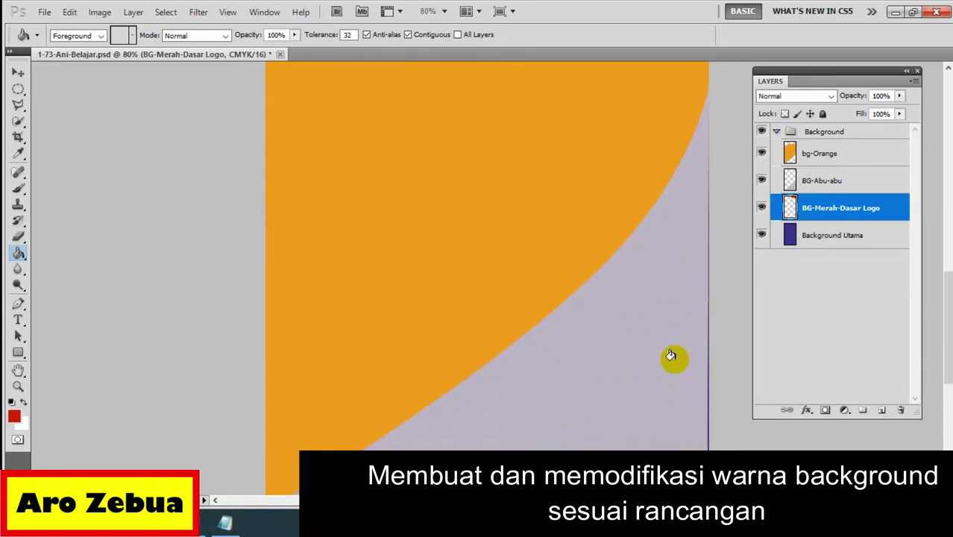
scroll(669, 352, down, 4)
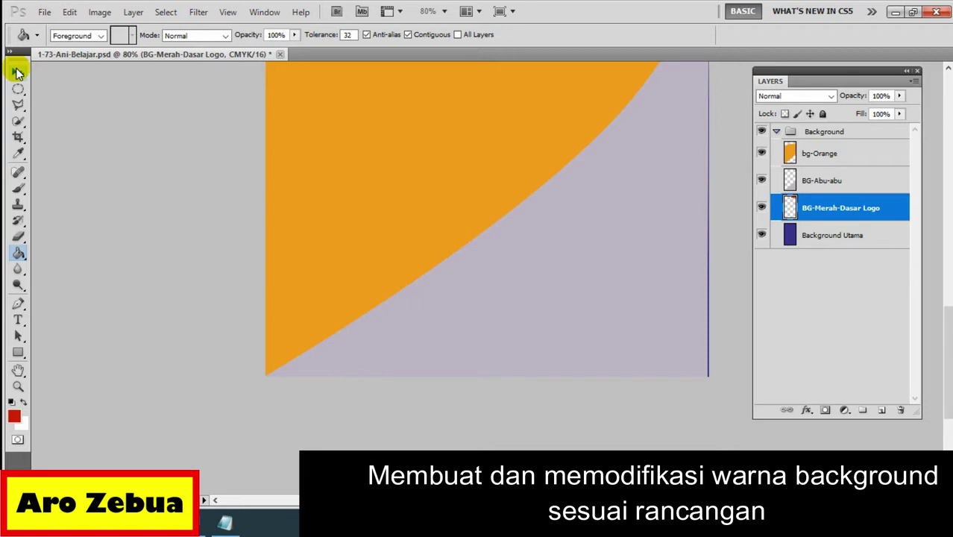
click(18, 72)
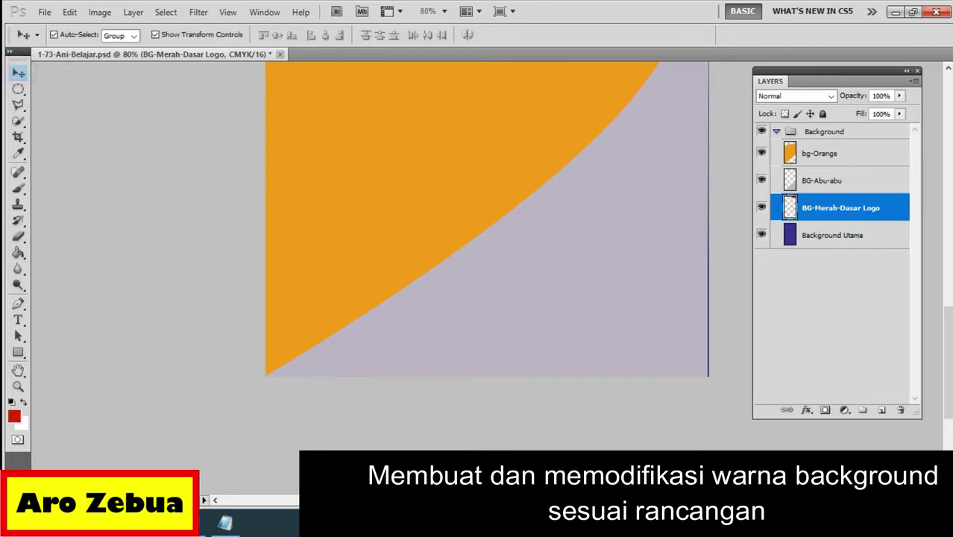
key(alt+Tab)
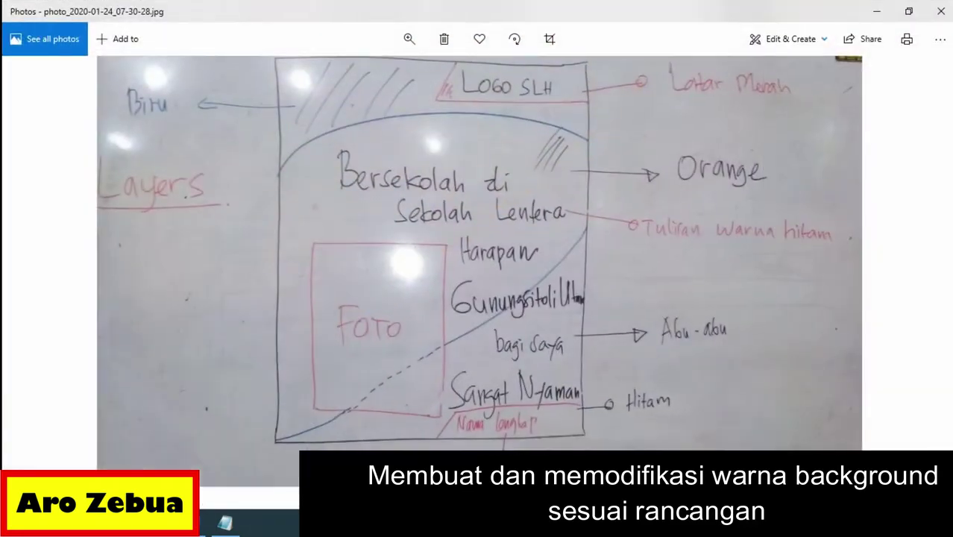
key(alt+Tab)
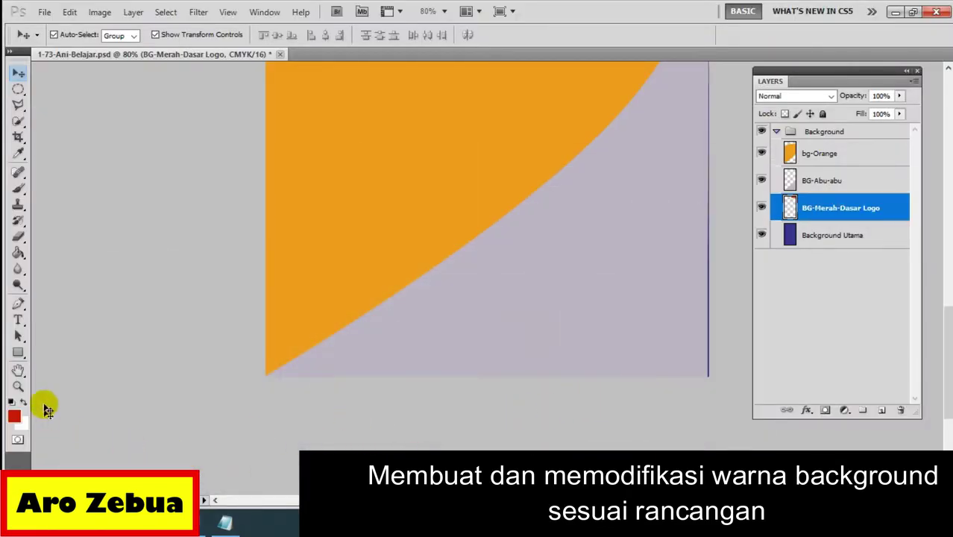
click(18, 305)
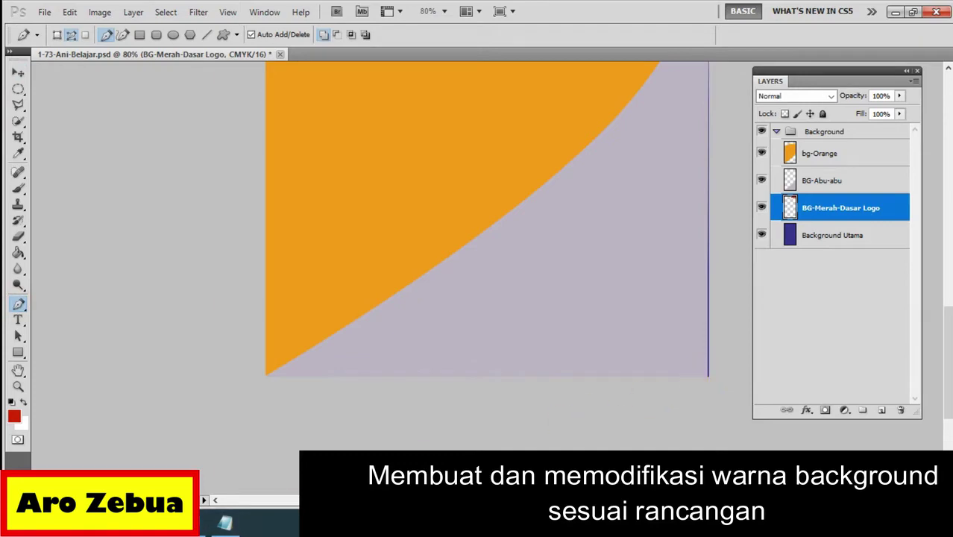
key(alt+Tab)
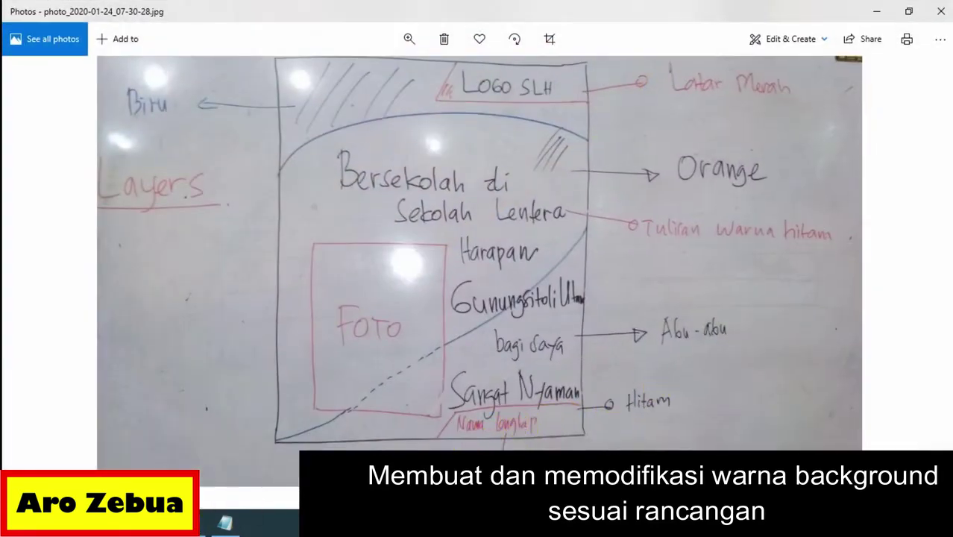
click(119, 440)
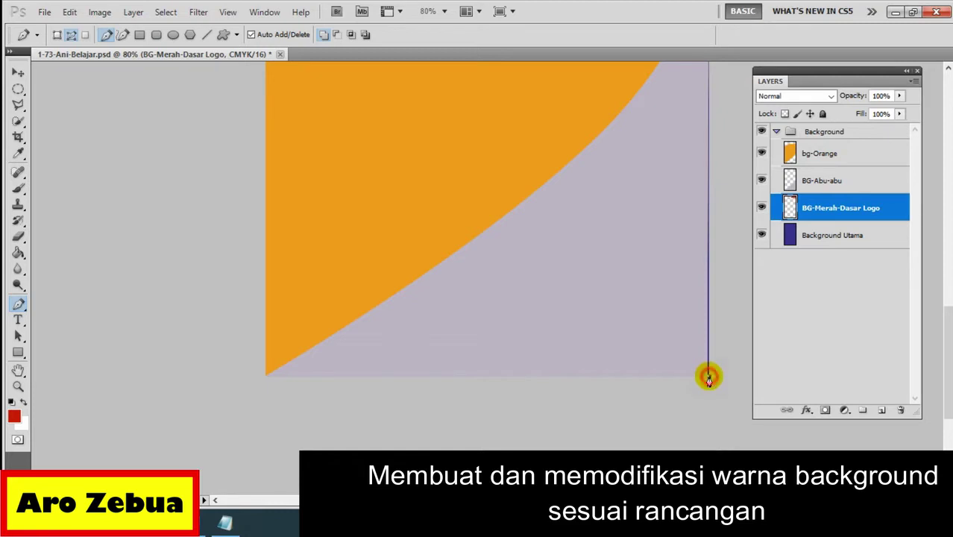
Step: Draw a closed four-sided Pen path with a slanted left side in the bottom-right corner
click(708, 376)
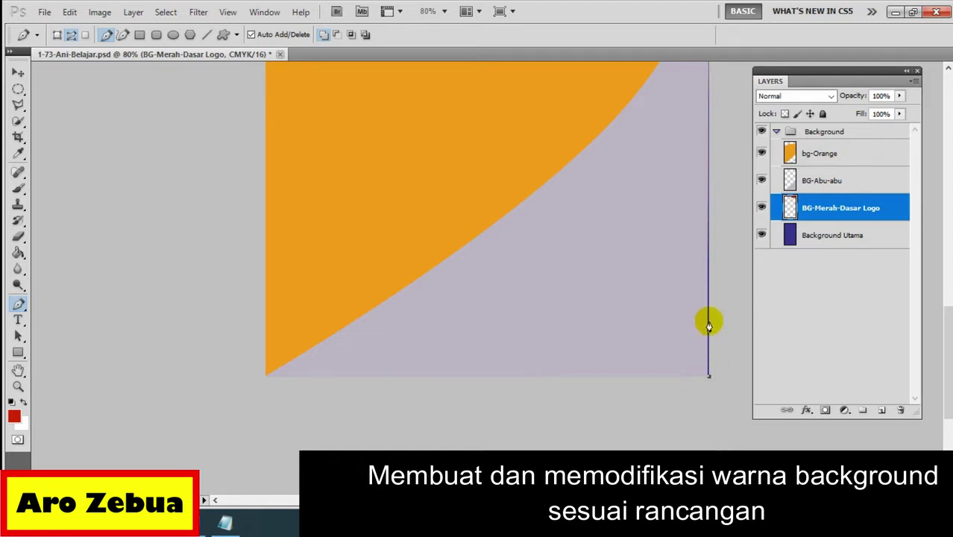
click(709, 319)
click(497, 327)
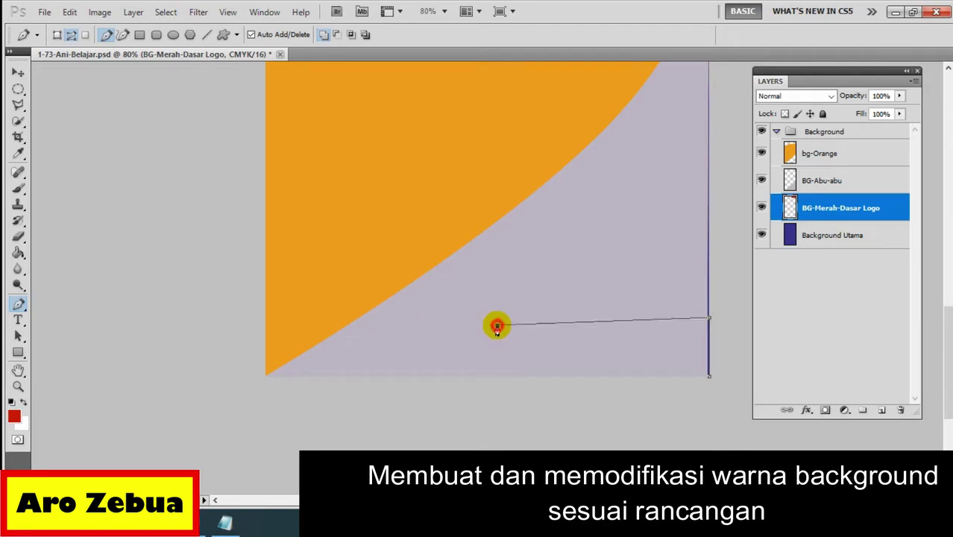
click(463, 378)
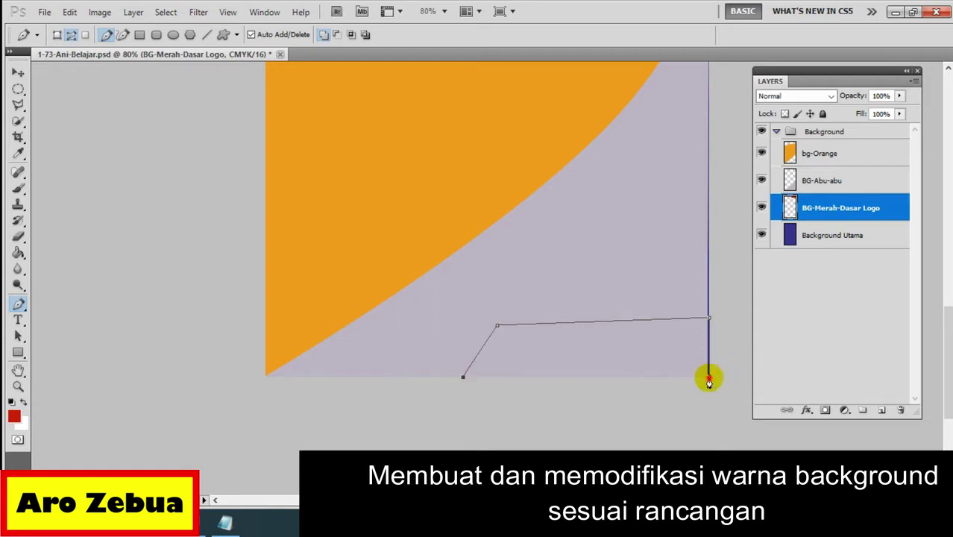
click(709, 378)
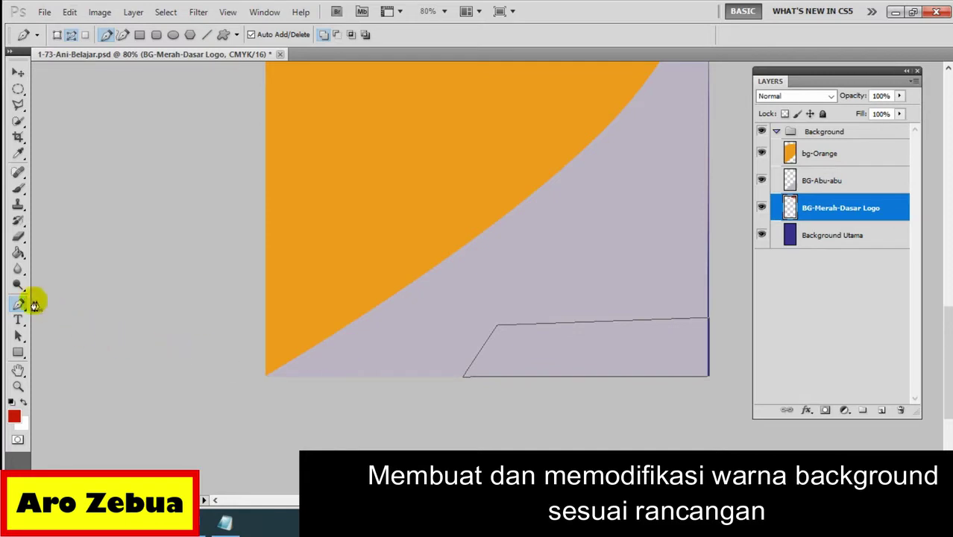
drag(34, 305, 47, 328)
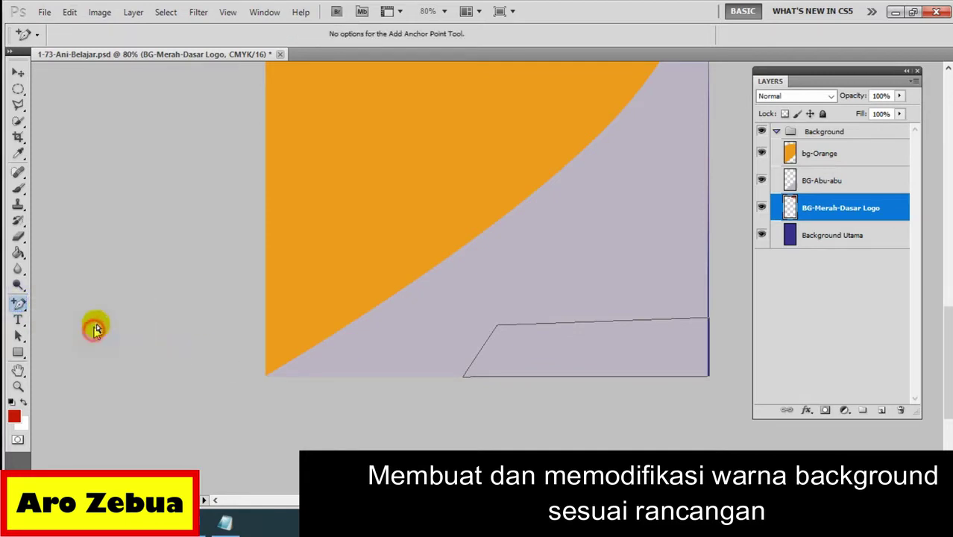
Step: Drag the path's top-left anchor up, then down and right into a slanted position
click(497, 328)
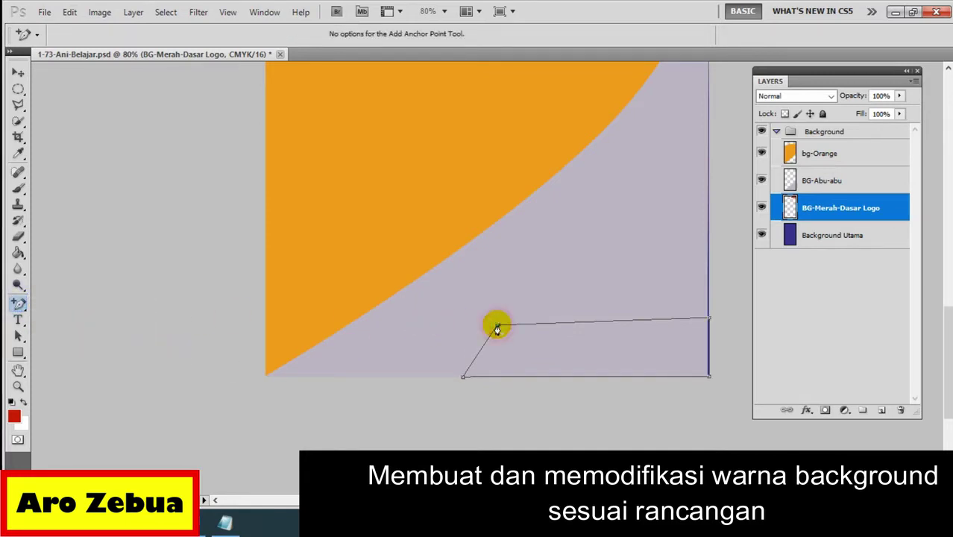
drag(497, 327, 498, 324)
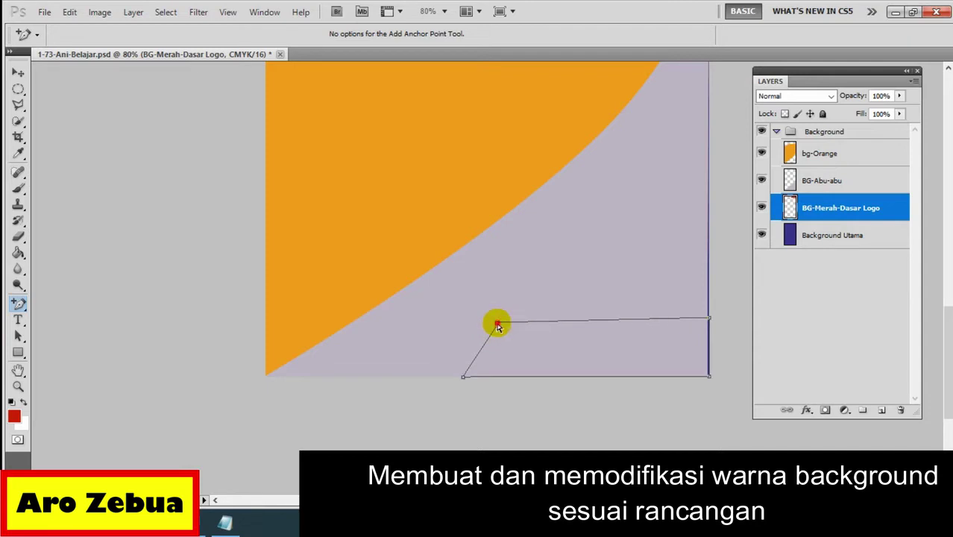
drag(497, 326, 501, 323)
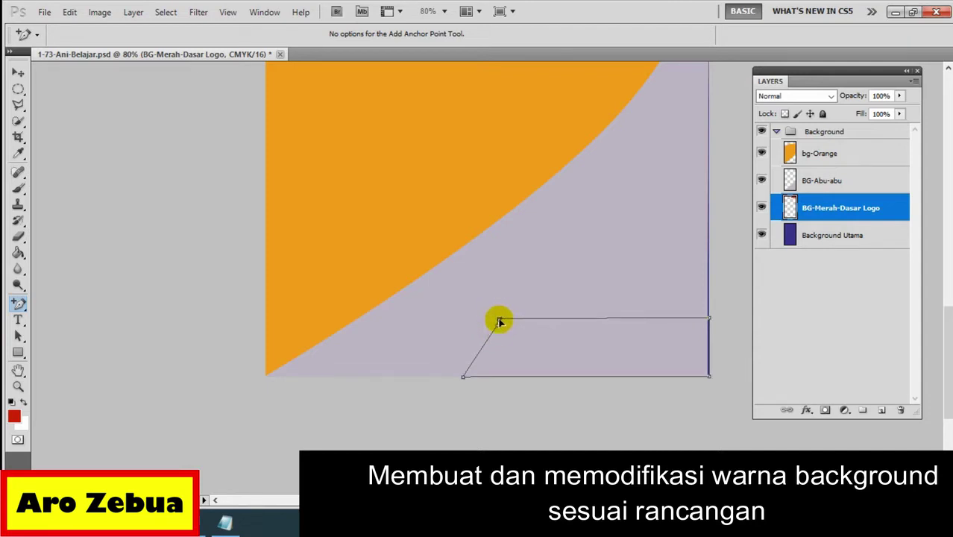
mouse_move(500, 321)
mouse_down()
mouse_move(496, 336)
mouse_move(511, 326)
mouse_up()
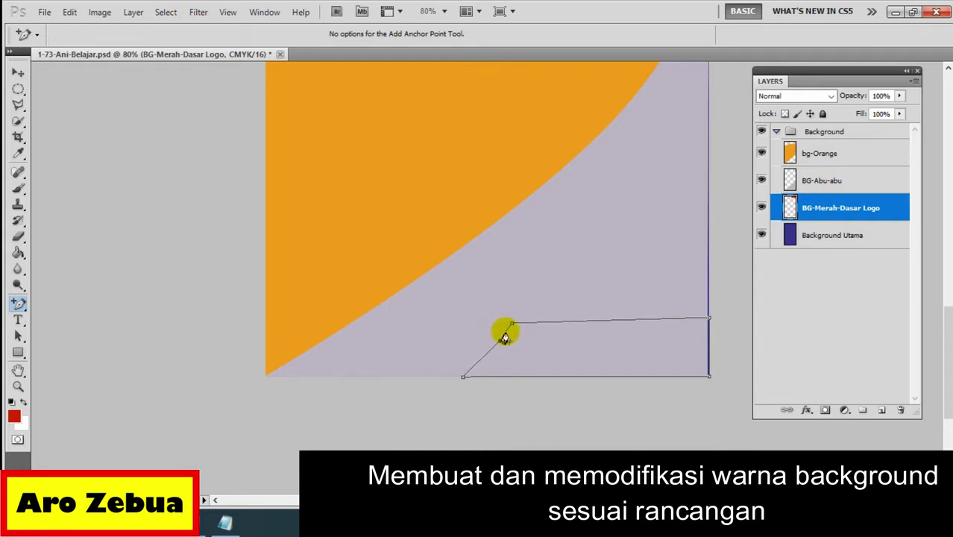
mouse_move(497, 329)
mouse_down()
mouse_move(512, 326)
mouse_move(520, 340)
mouse_move(517, 326)
mouse_move(571, 338)
mouse_move(621, 334)
mouse_move(499, 315)
mouse_move(507, 312)
mouse_move(504, 325)
mouse_up()
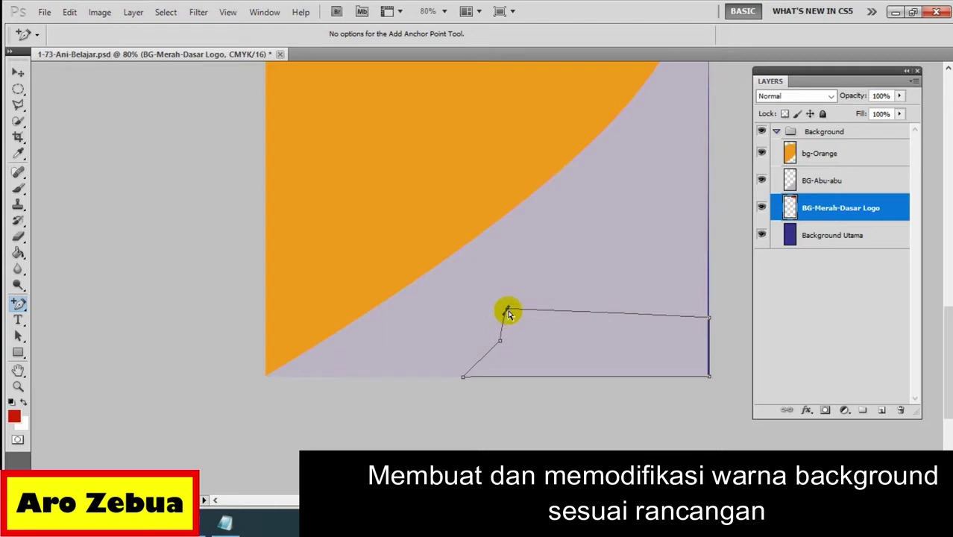
drag(507, 312, 532, 343)
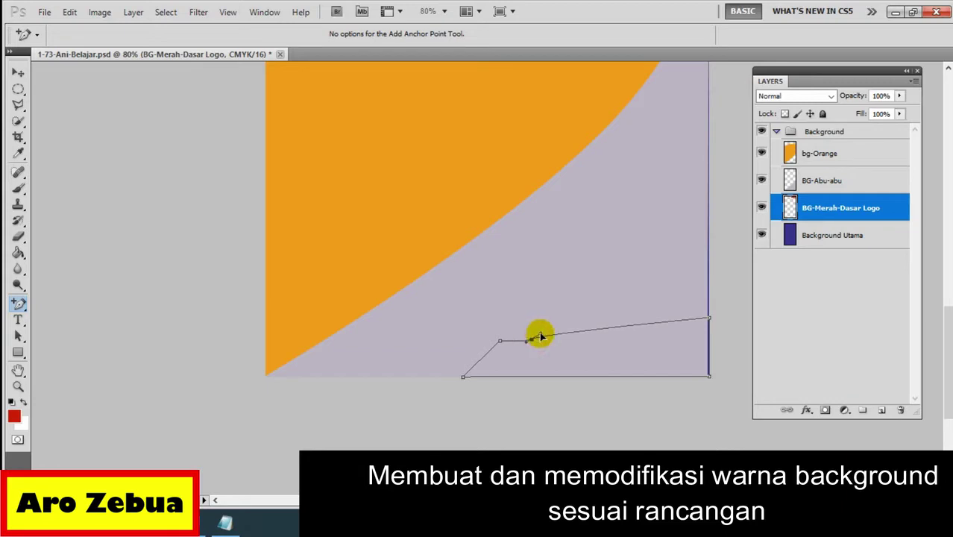
Step: Lower the path's top-right corner and add anchor points along its top edge
drag(709, 319, 710, 344)
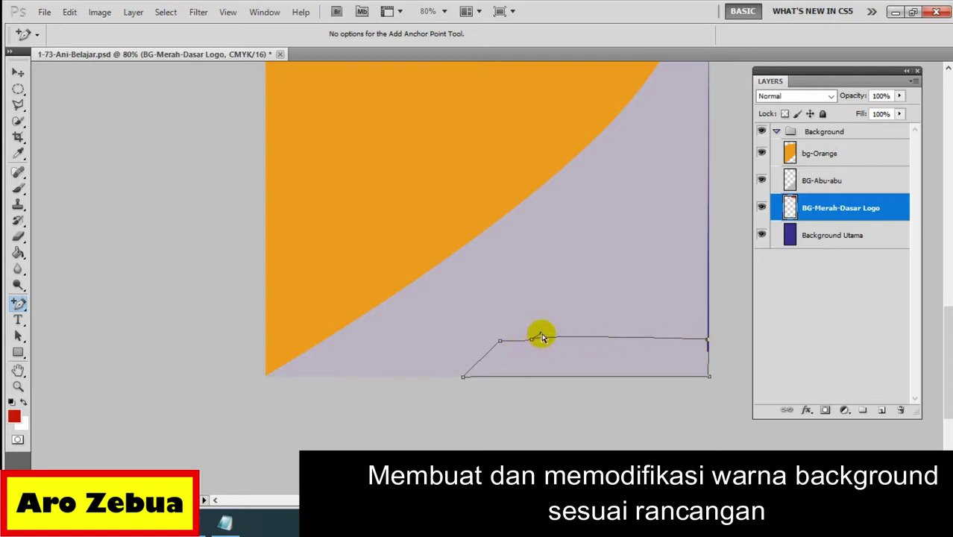
drag(549, 336, 551, 341)
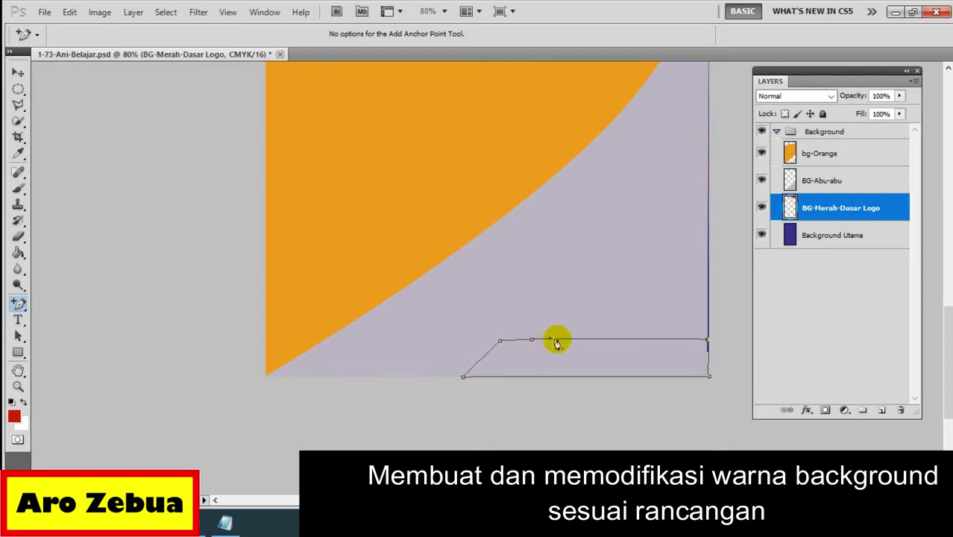
click(707, 343)
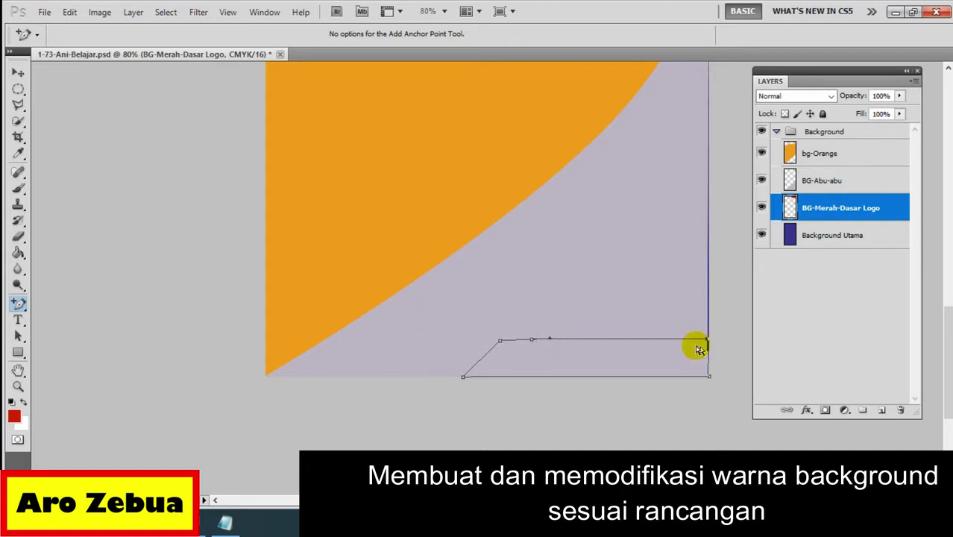
click(501, 341)
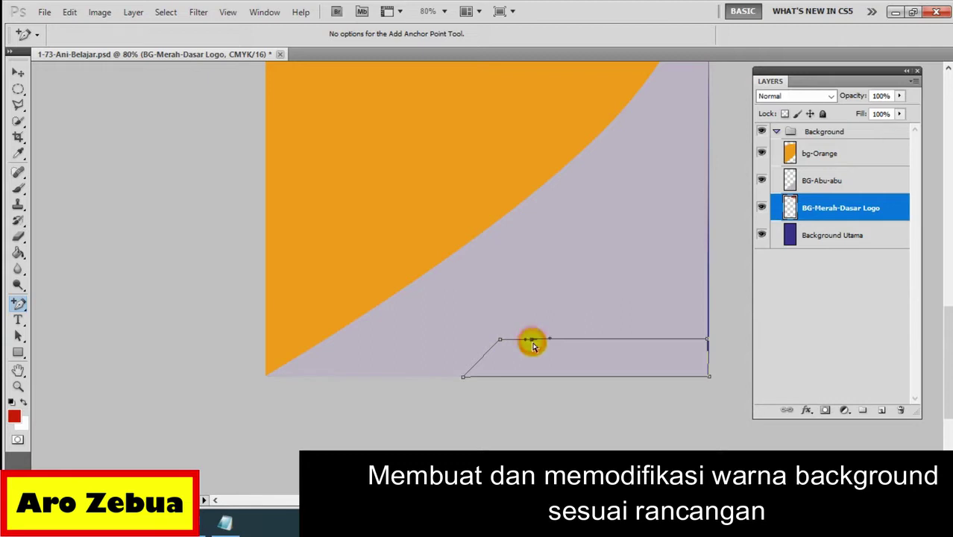
click(532, 341)
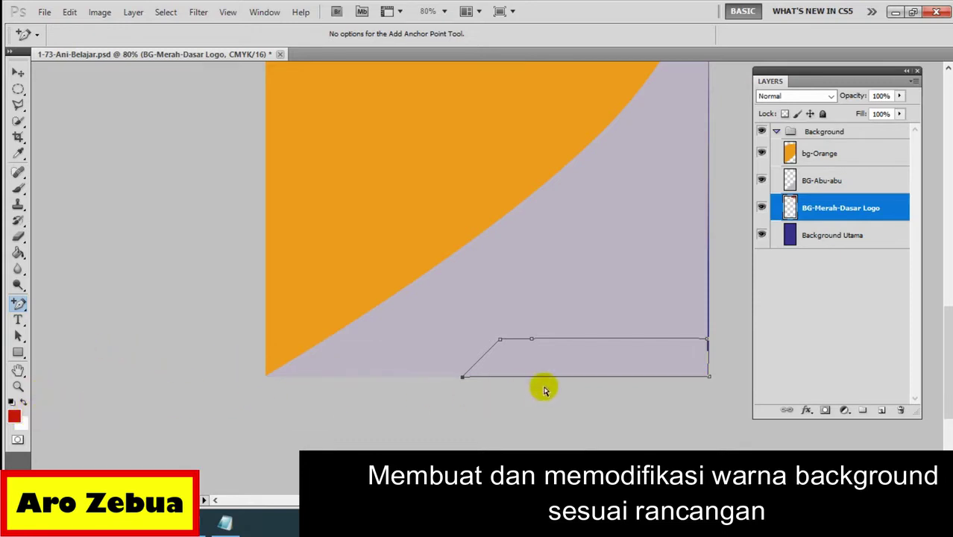
Step: Convert the bottom-right band path into an active selection
right_click(587, 357)
click(629, 423)
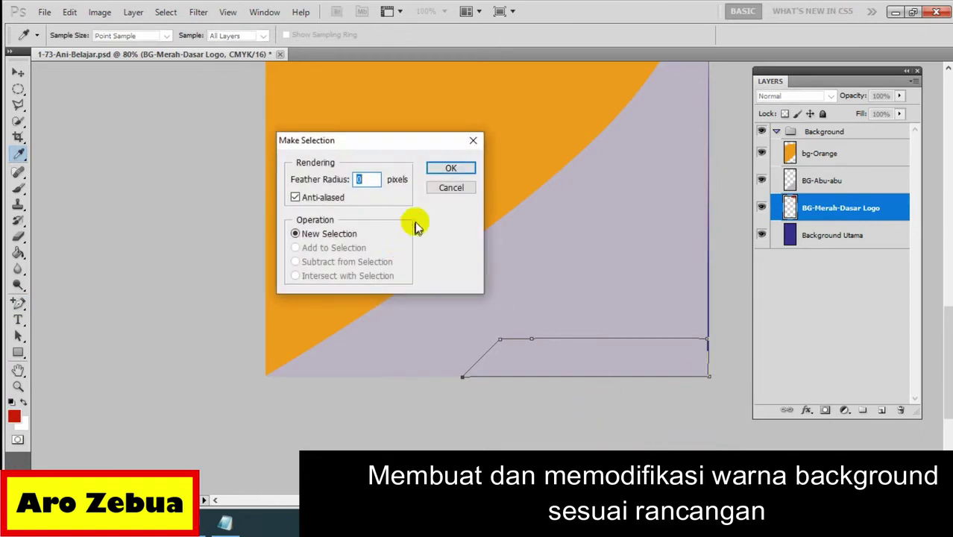
click(448, 168)
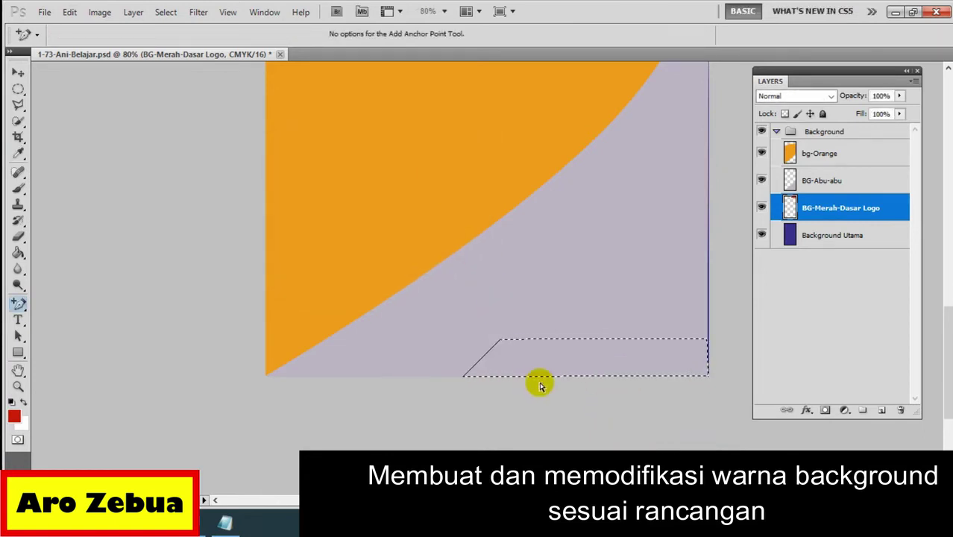
Step: Add a new layer named 'BG-Putih-Dasar Nama Lengkap'
key(ctrl+shift+n)
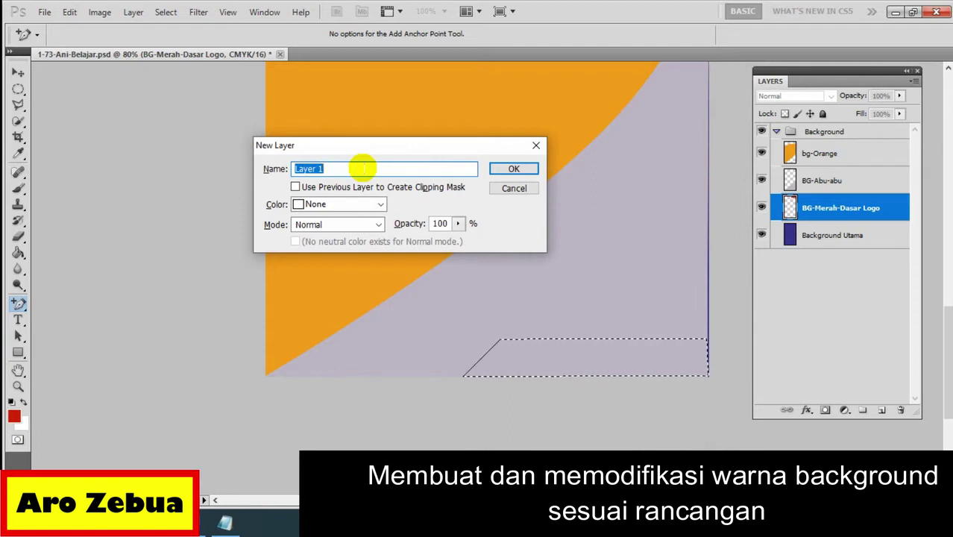
text(BG-Putih-Dasar Nama Lengkap)
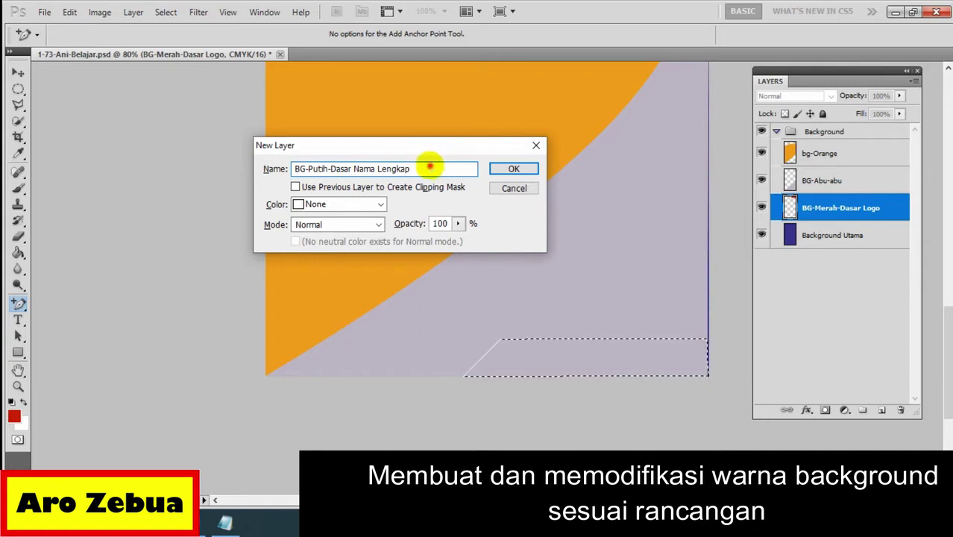
drag(426, 167, 302, 168)
click(513, 168)
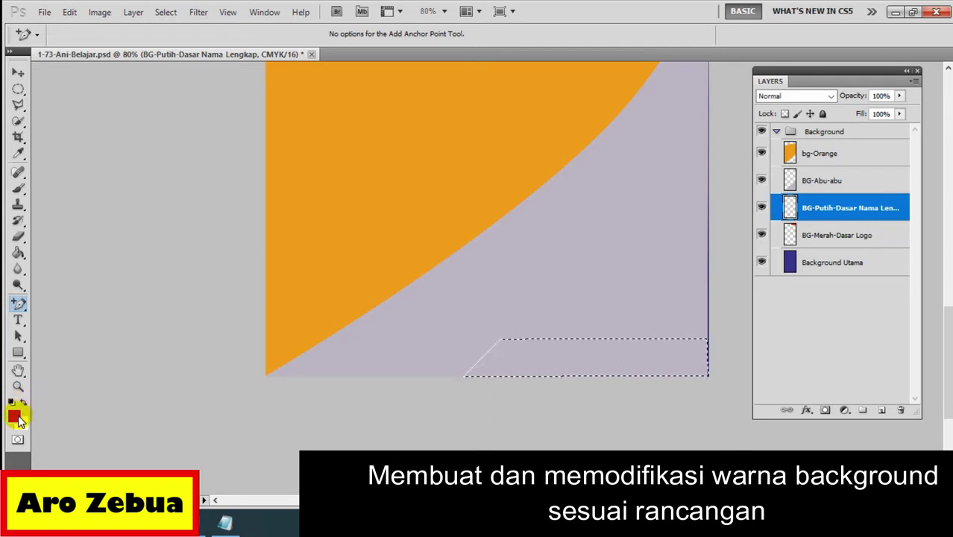
Step: Set the foreground colour to white in the Color Picker
click(16, 418)
drag(221, 379, 228, 485)
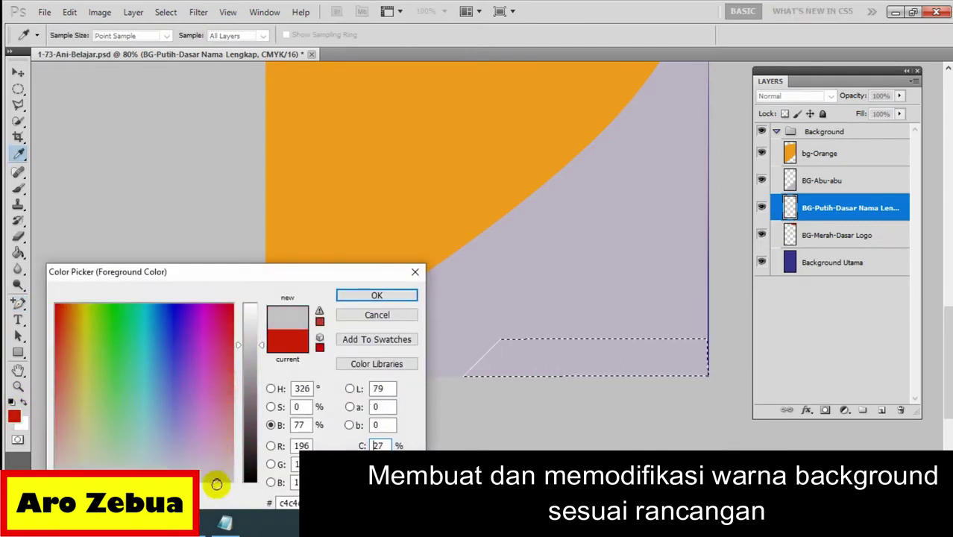
drag(256, 345, 261, 307)
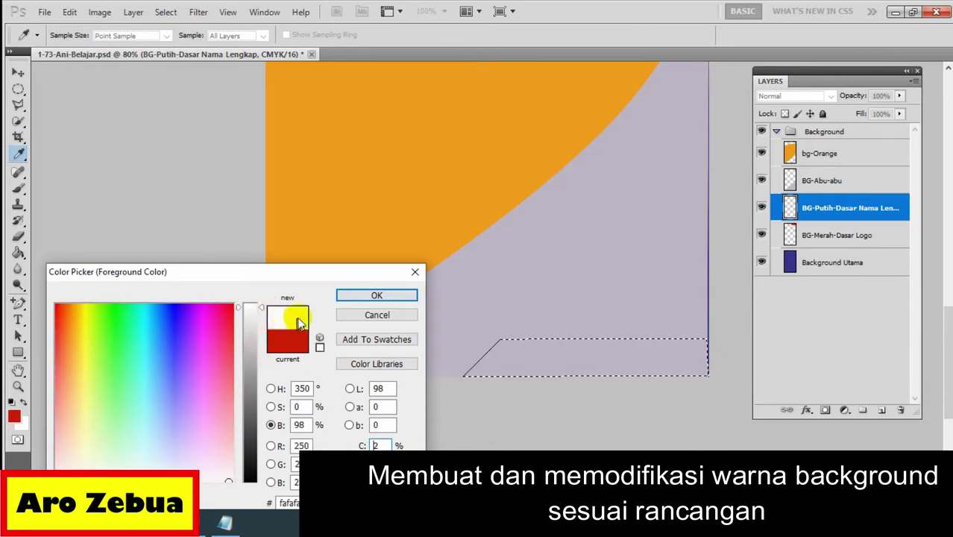
click(365, 299)
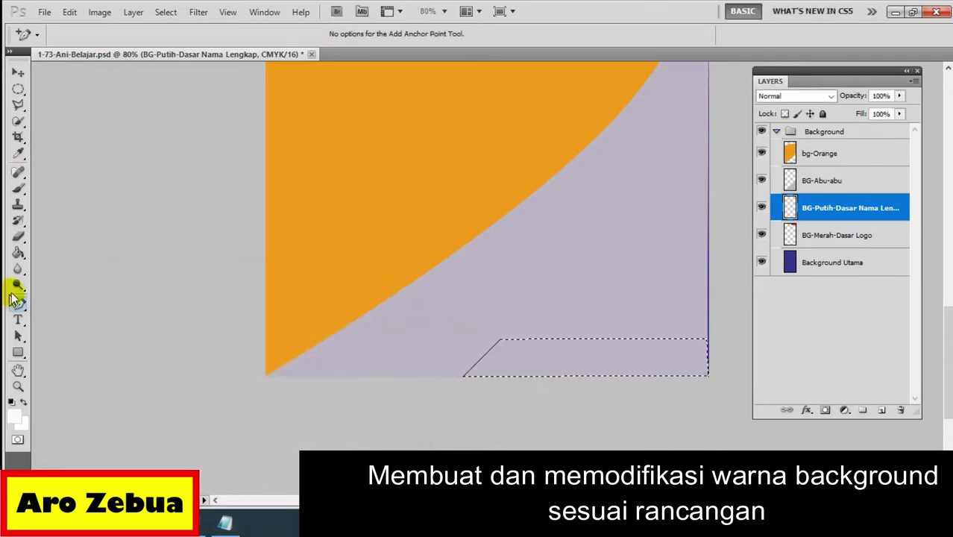
Step: Paint Bucket-fill the band white and move the BG-Putih layer above BG-Abu-abu
click(18, 254)
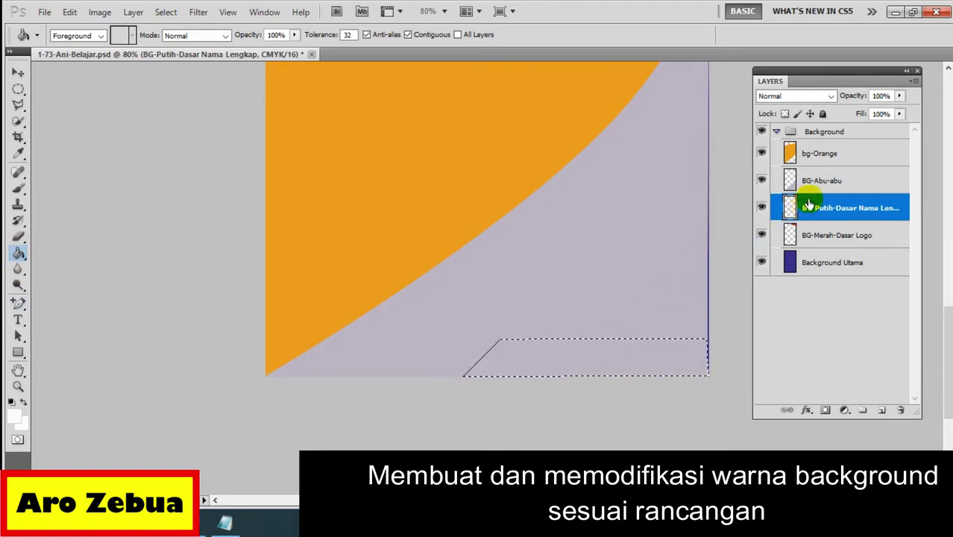
scroll(828, 209, up, 1)
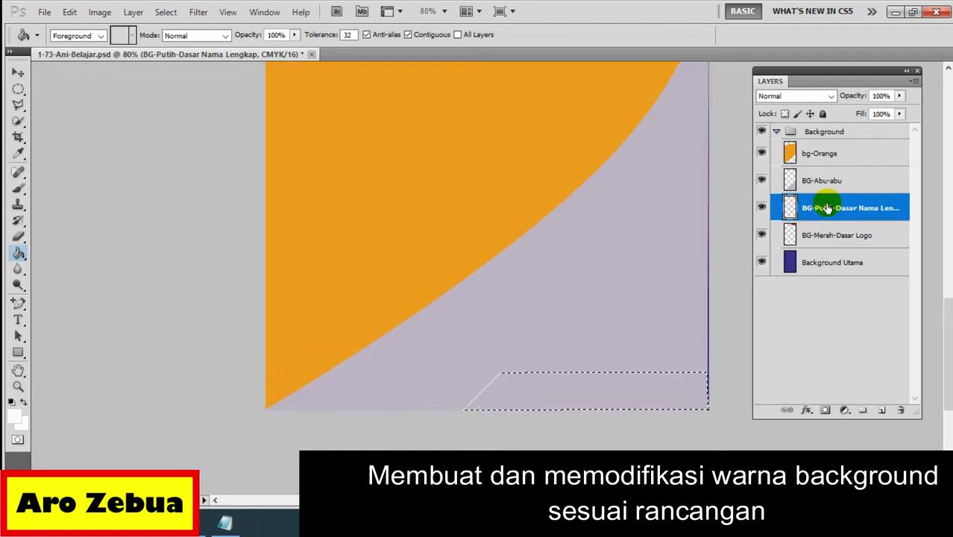
drag(830, 209, 834, 151)
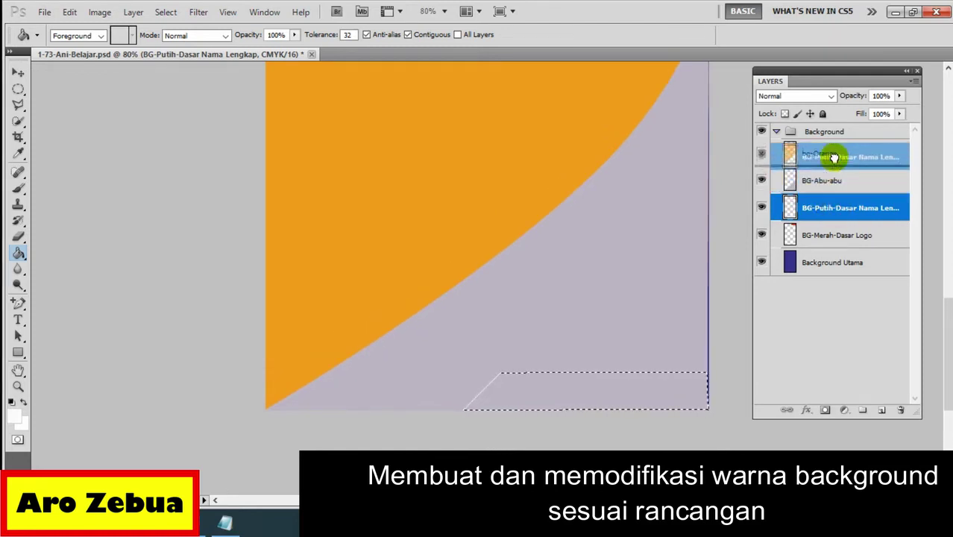
drag(834, 151, 834, 158)
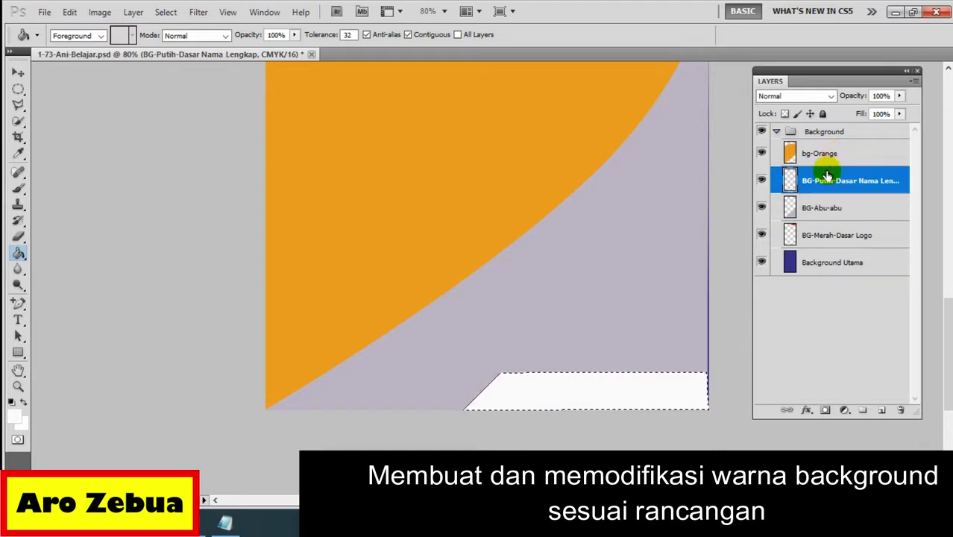
click(821, 185)
Step: Move the BG-Putih layer to the top of its group and deselect the white band
drag(821, 185, 828, 154)
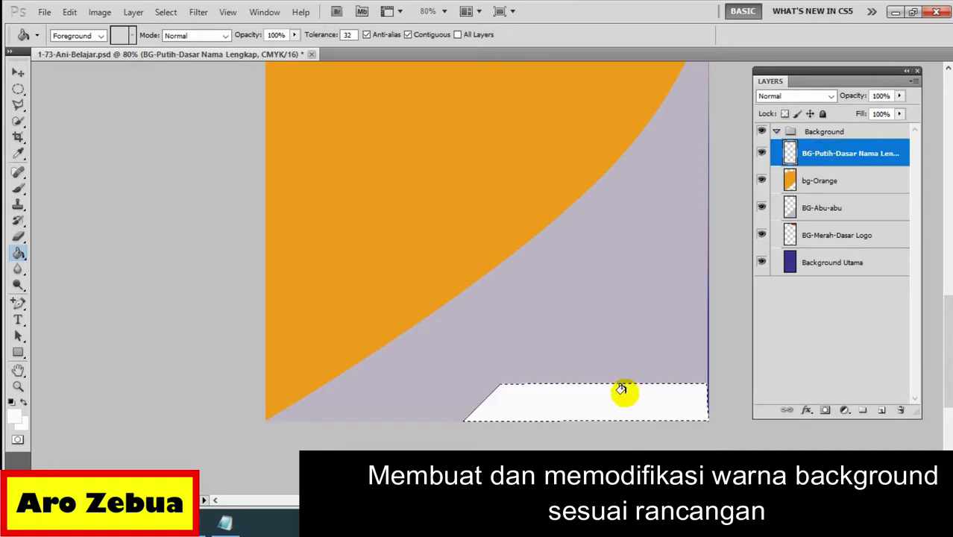
key(ctrl+d)
click(19, 72)
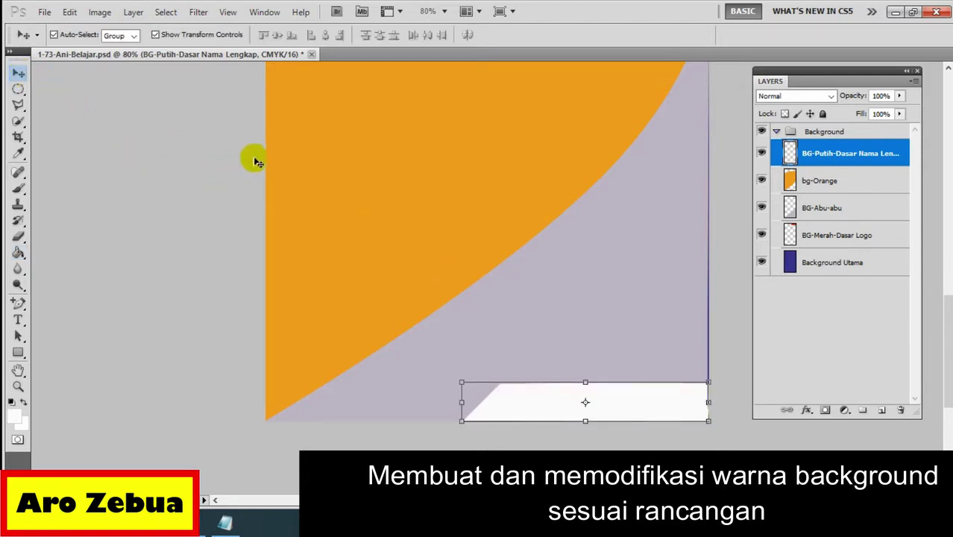
Step: Zoom out, collapse the Background layer group, and bring up the whiteboard layout sketch
scroll(256, 158, down, 1)
scroll(255, 158, down, 1)
scroll(255, 158, down, 1)
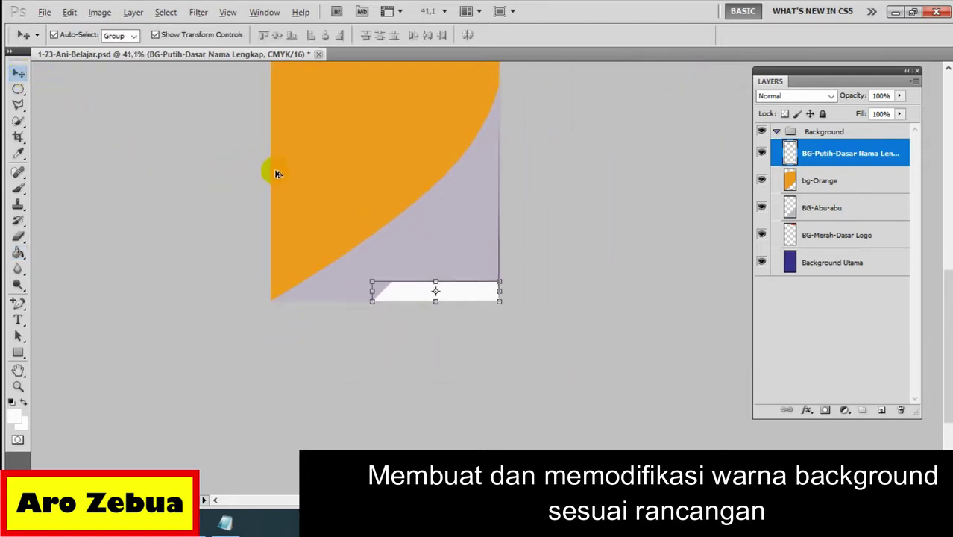
scroll(579, 117, up, 1)
scroll(617, 198, up, 2)
scroll(625, 201, up, 1)
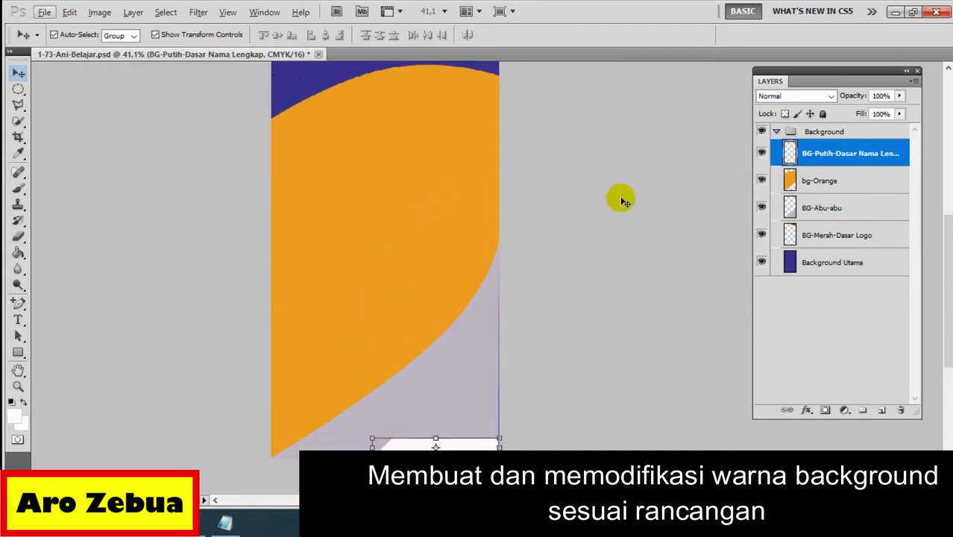
scroll(625, 199, down, 1)
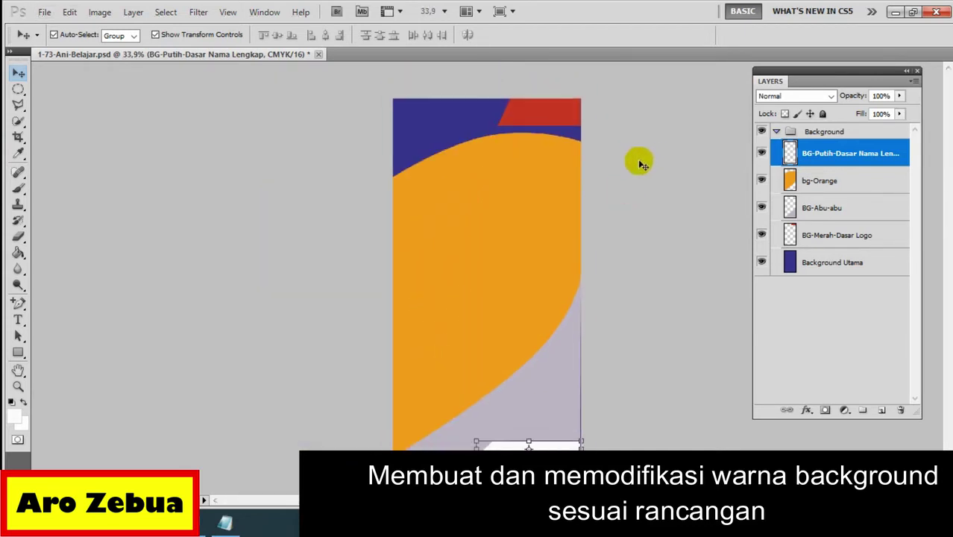
click(778, 132)
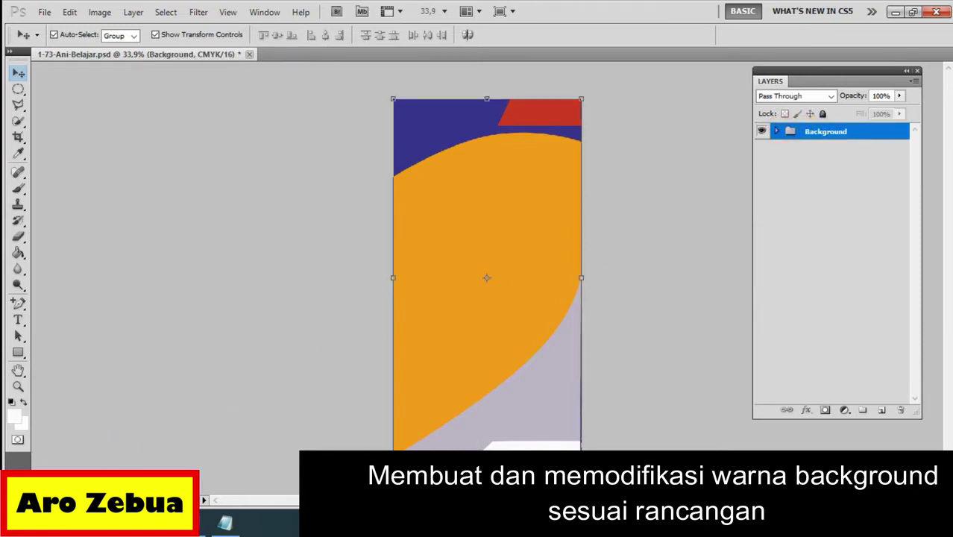
click(122, 522)
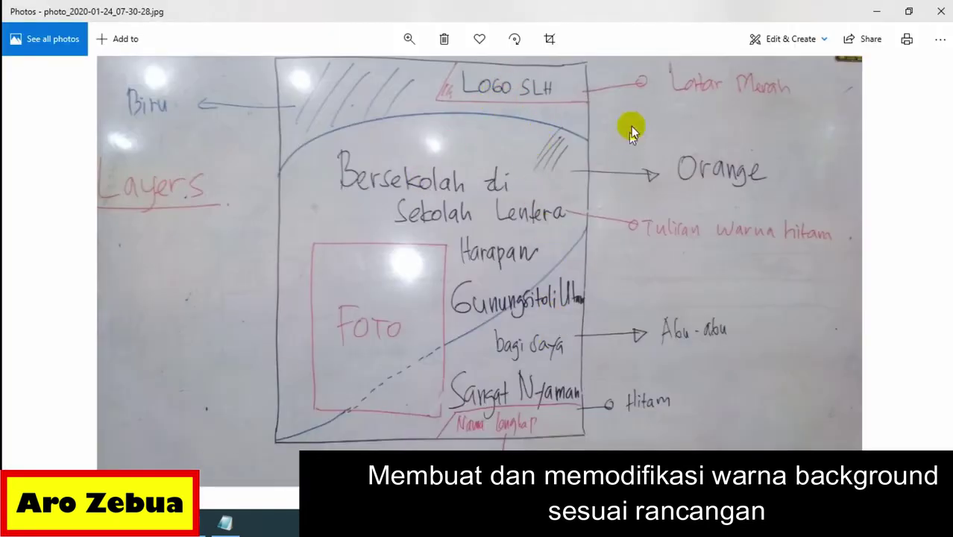
Step: Shrink and narrow the Photos sketch window, shift it right, then return to the Photoshop poster
drag(646, 17, 261, 95)
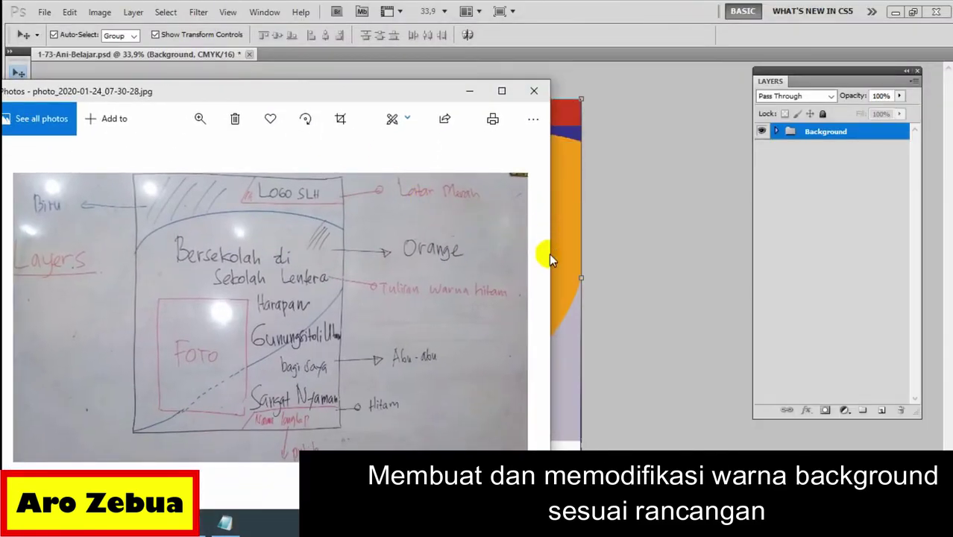
drag(549, 246, 307, 258)
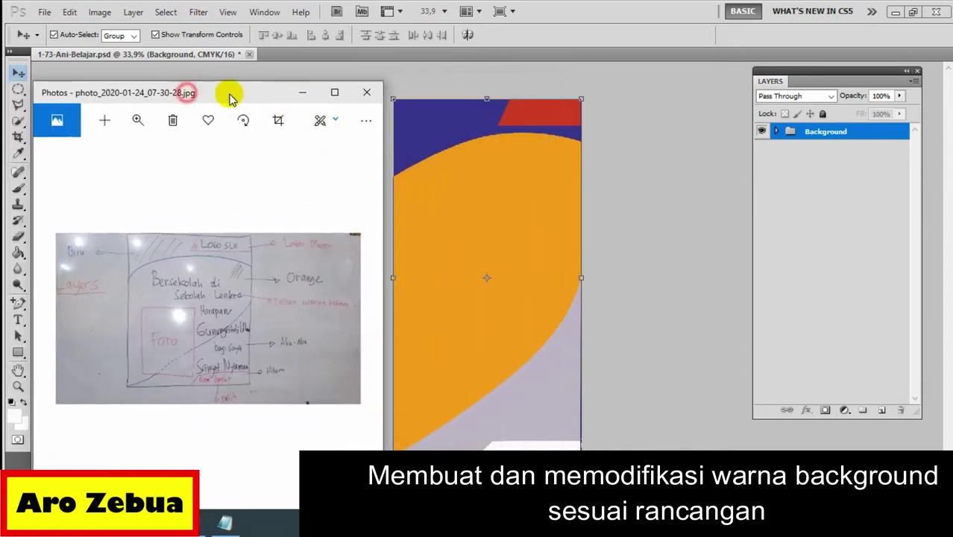
drag(187, 91, 229, 90)
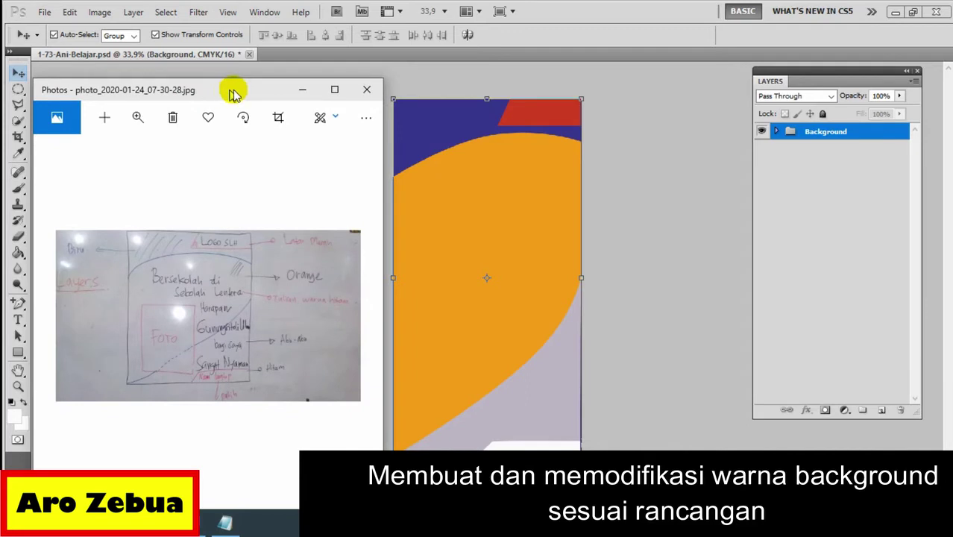
click(648, 149)
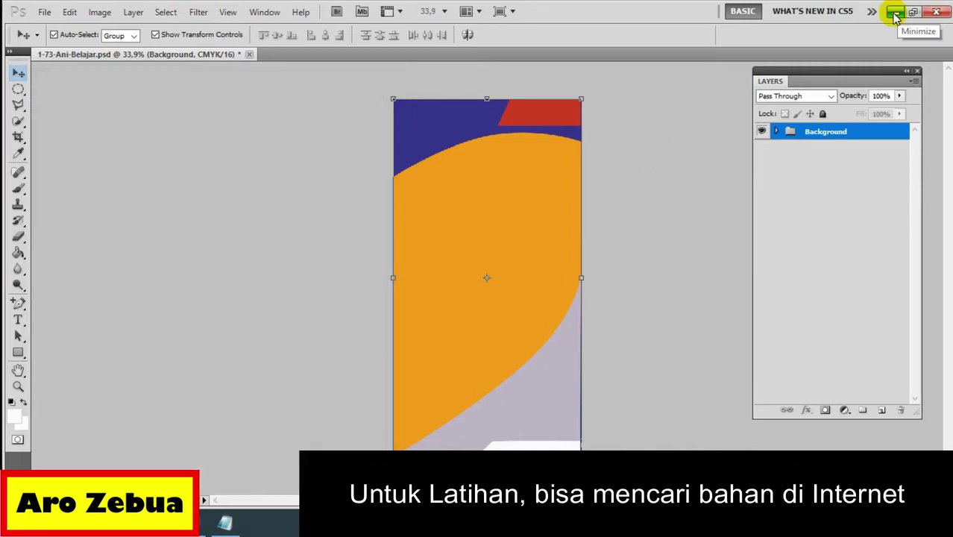
Step: Launch Google Chrome and search Google for 'free portrait pictures'
key(super)
text(gro)
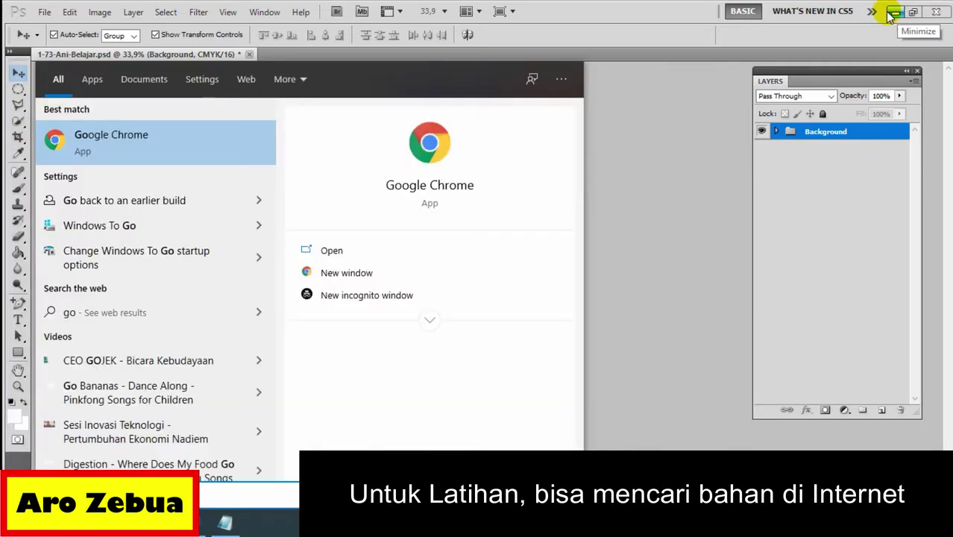
click(167, 137)
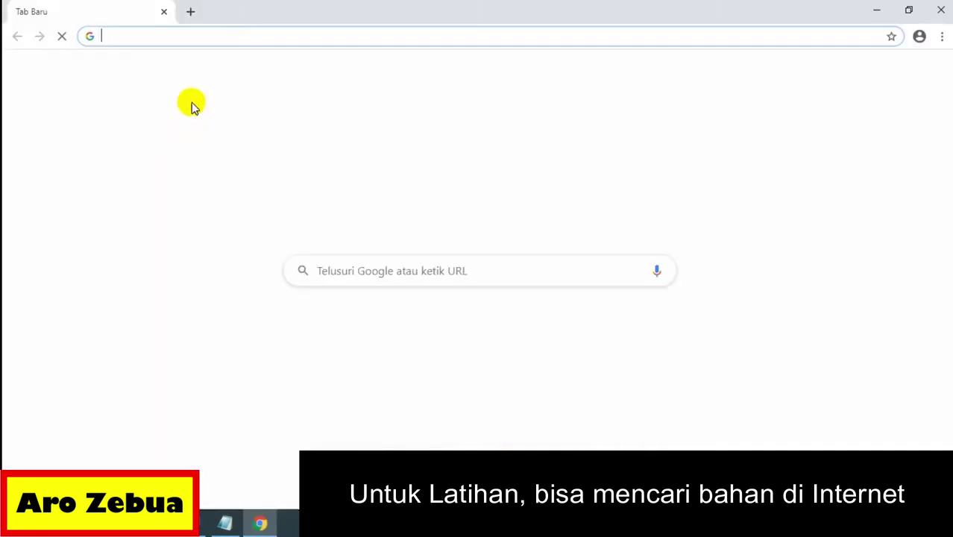
text(Fr)
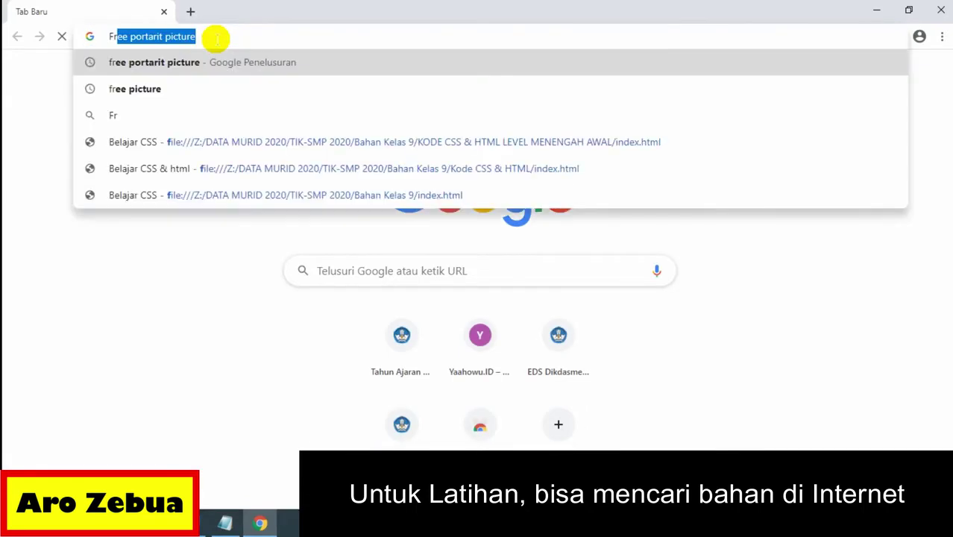
text(ee)
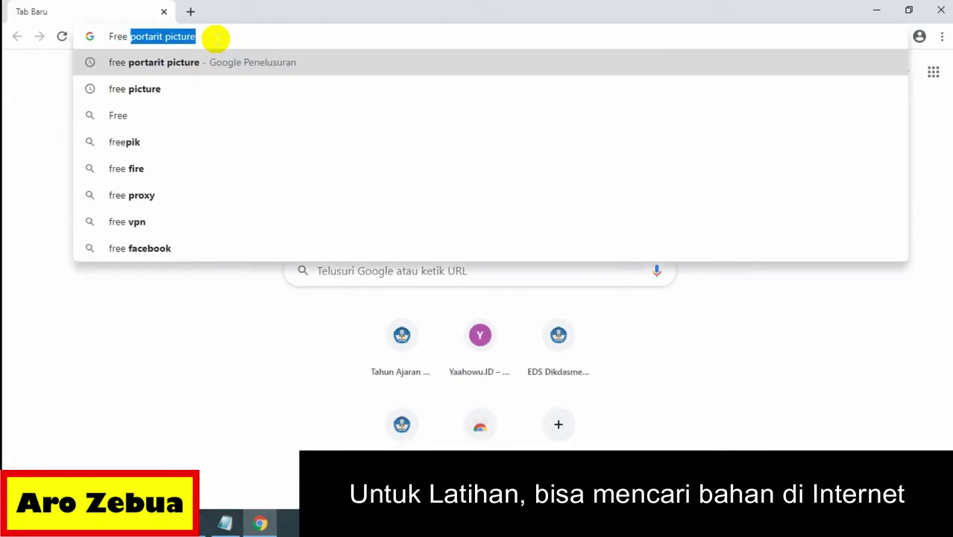
text( port)
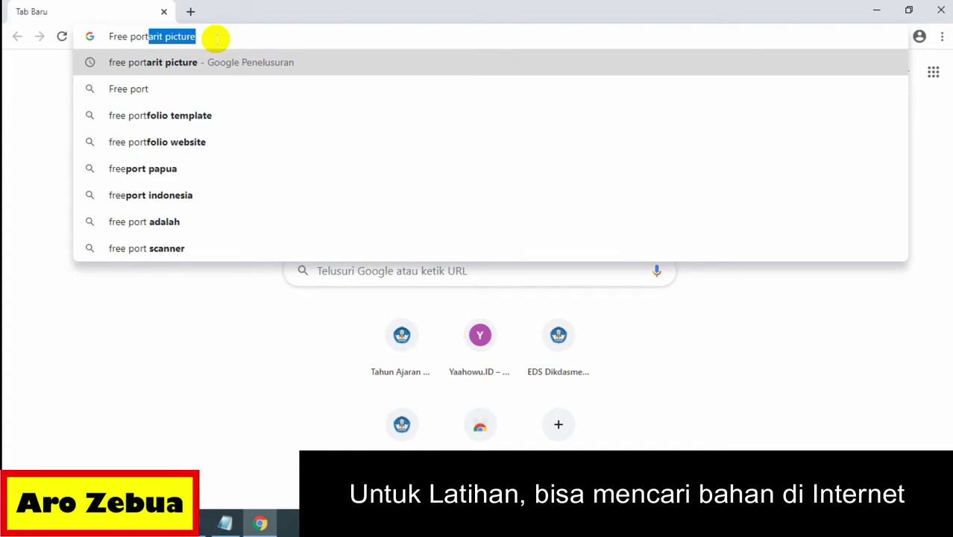
text(rait pic)
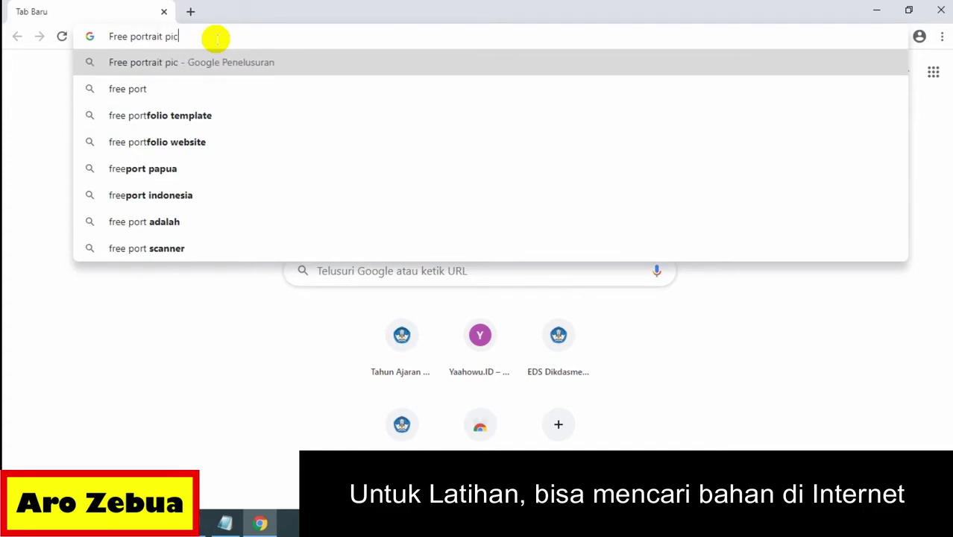
text(ture)
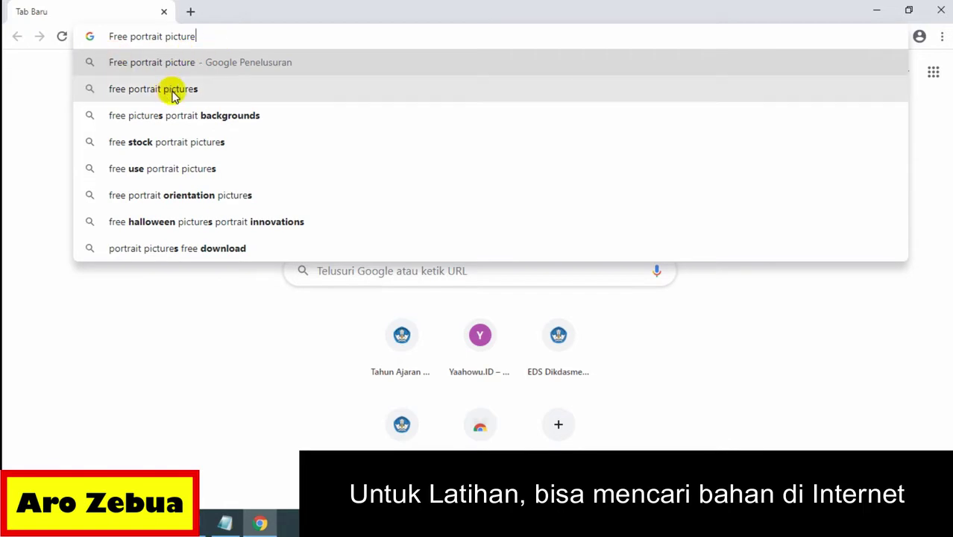
click(173, 97)
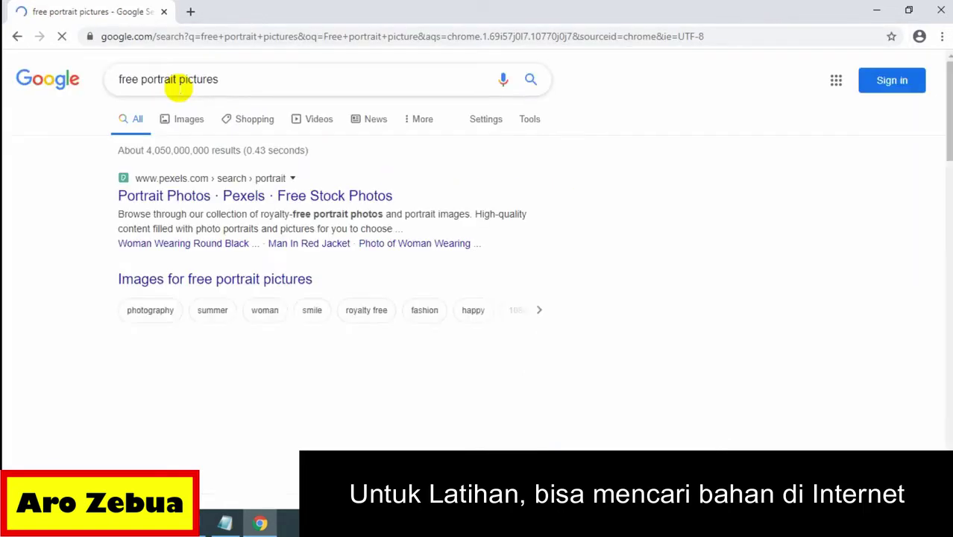
Step: Switch to Google Images and browse the free portrait picture thumbnails
click(189, 124)
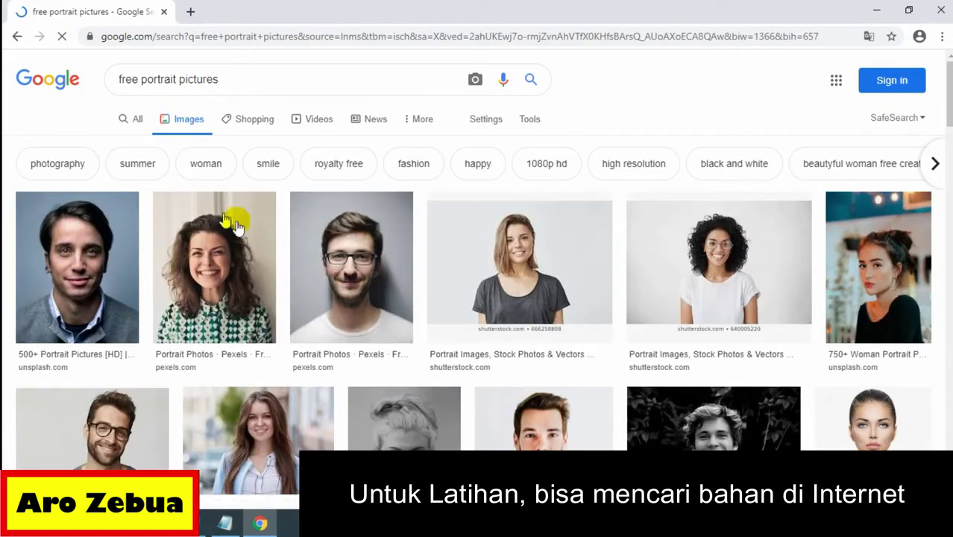
scroll(515, 377, down, 2)
scroll(600, 362, down, 1)
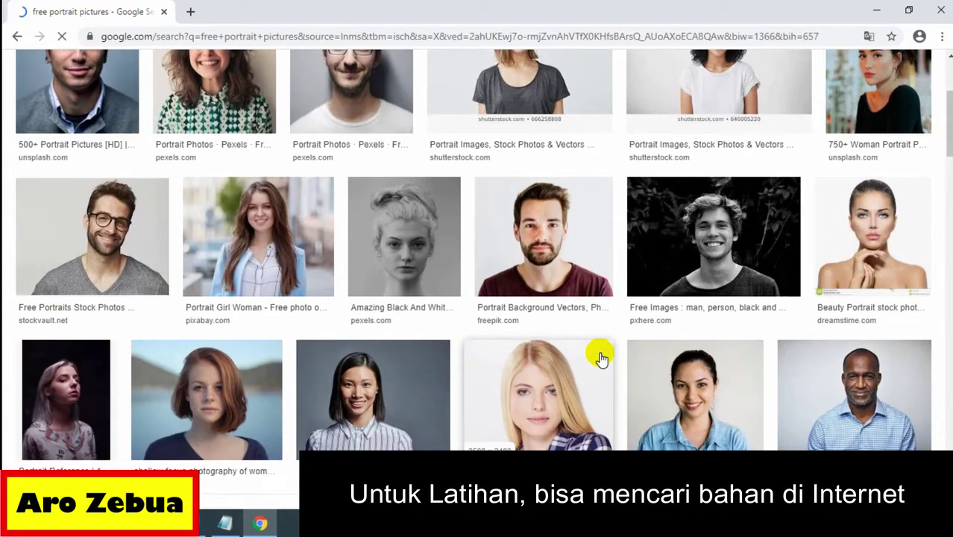
scroll(600, 358, down, 2)
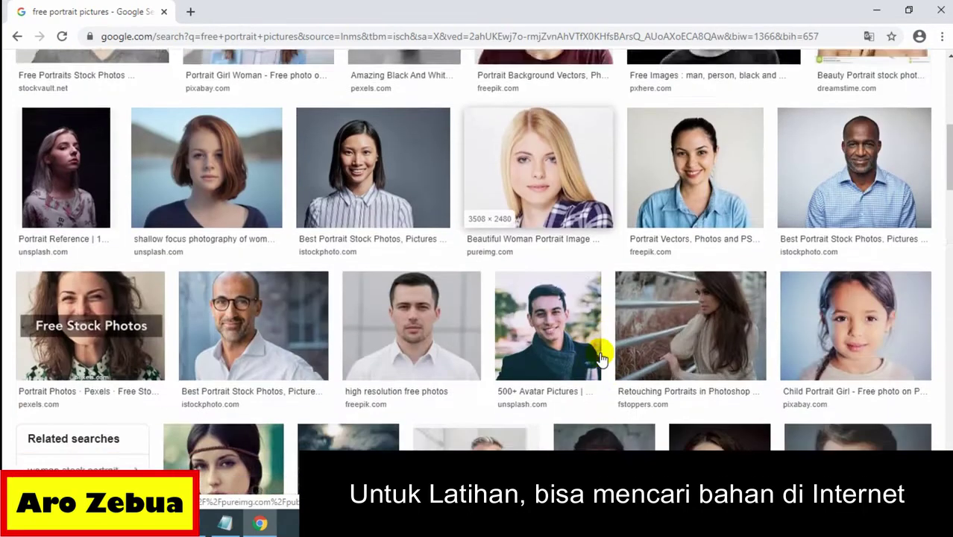
scroll(601, 359, down, 2)
scroll(602, 358, up, 2)
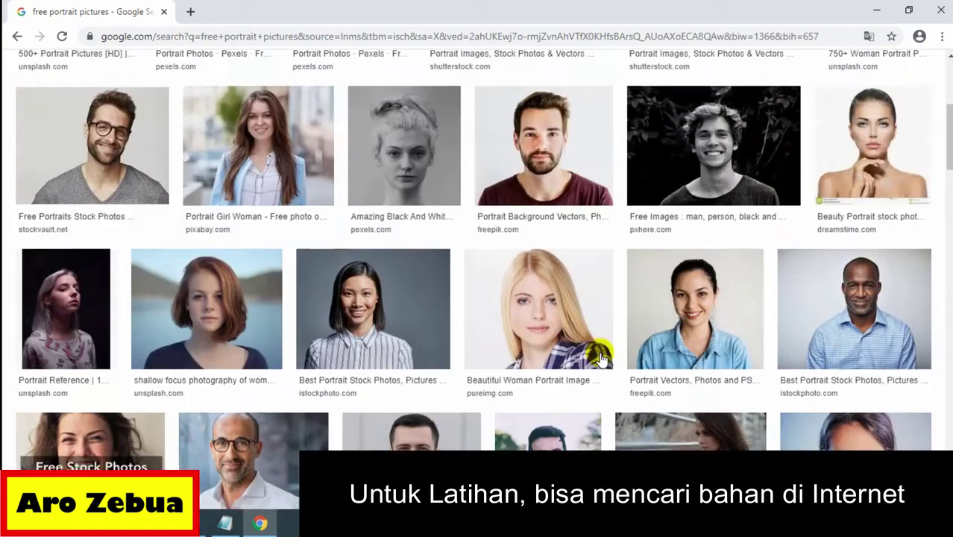
scroll(601, 358, up, 3)
scroll(601, 356, up, 1)
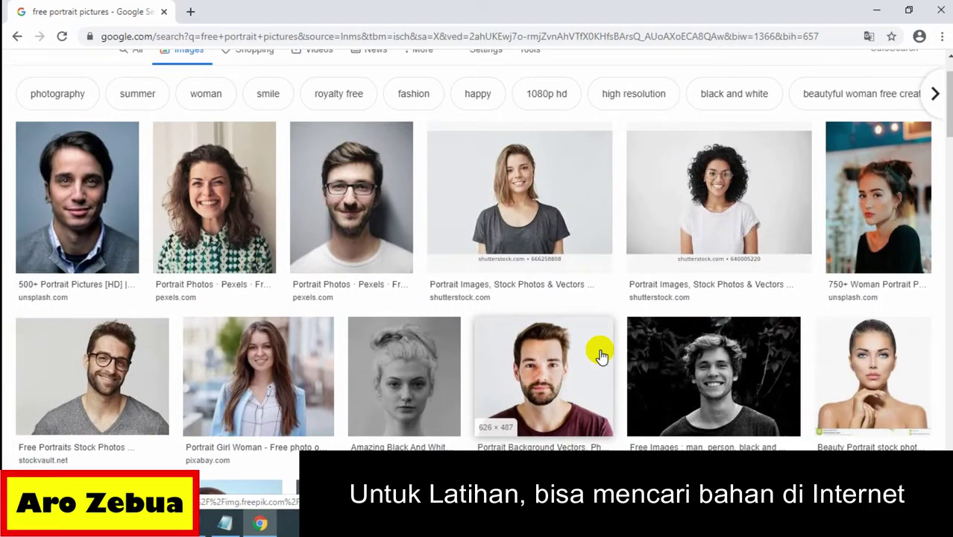
scroll(602, 357, down, 1)
scroll(601, 356, down, 2)
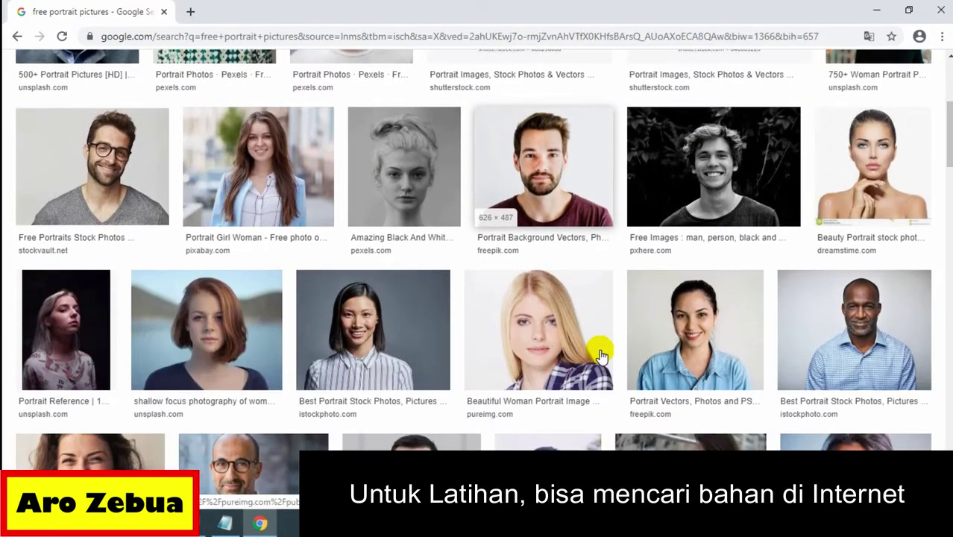
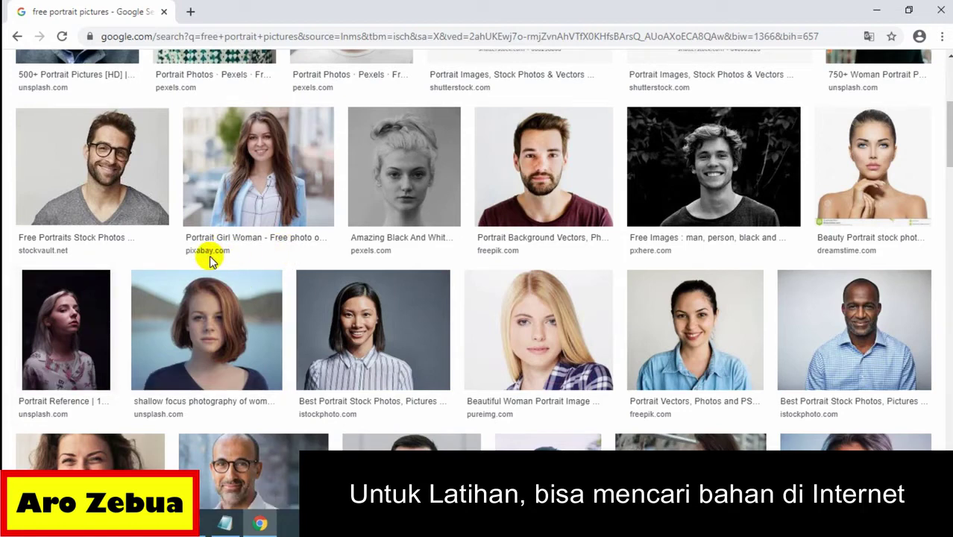
Step: Open the Portrait Girl Woman photo's result page in a new tab
right_click(265, 150)
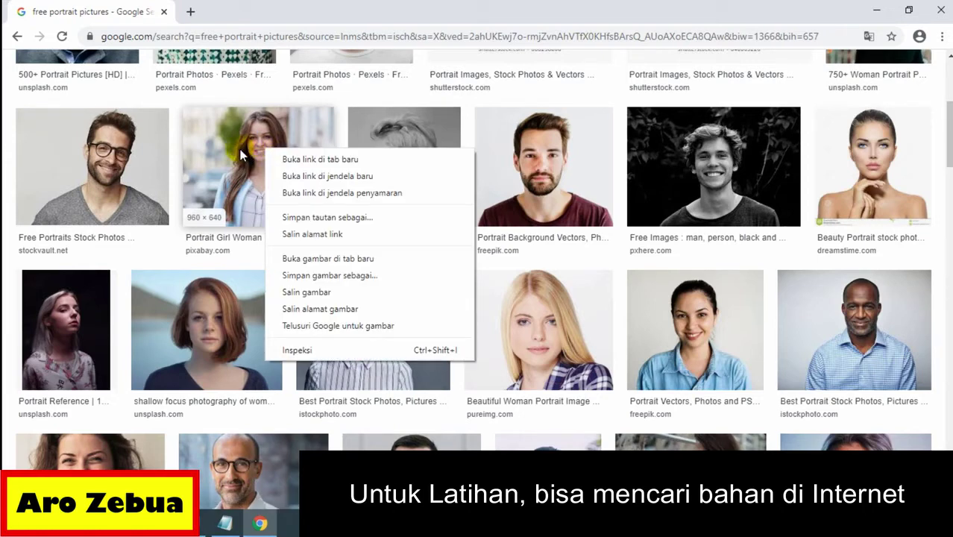
click(309, 159)
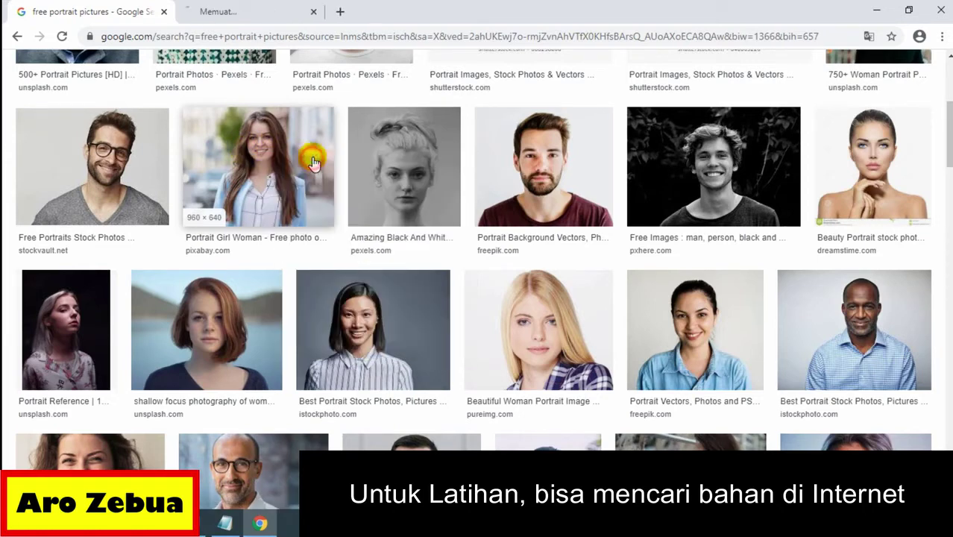
click(286, 15)
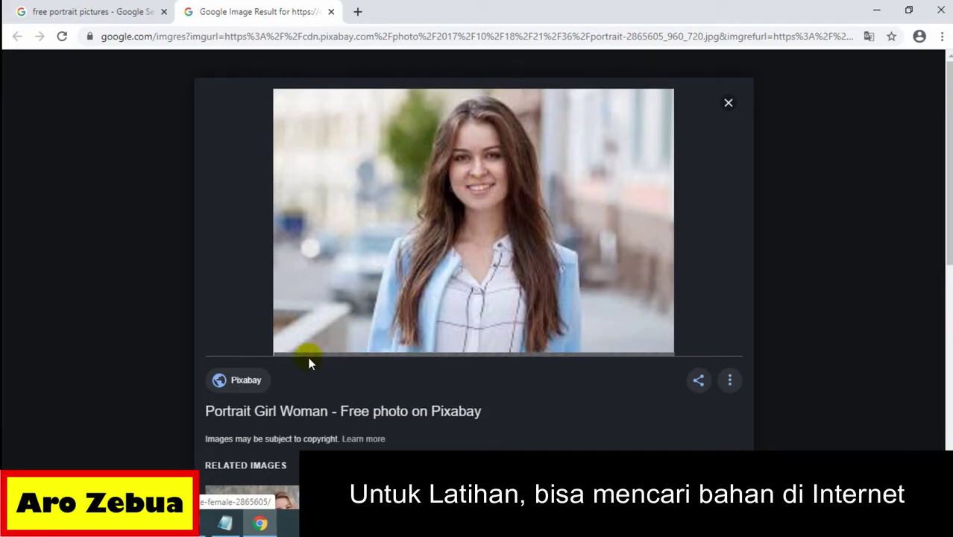
Step: Save the portrait photo as 'Pasphoto' in D:\ARO\19 20\Bandicam\Poster
right_click(507, 167)
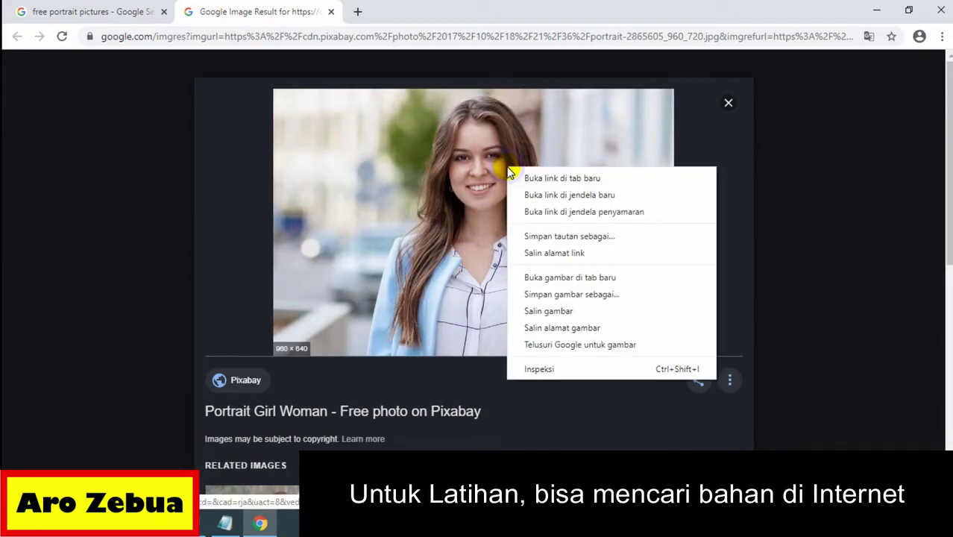
click(558, 294)
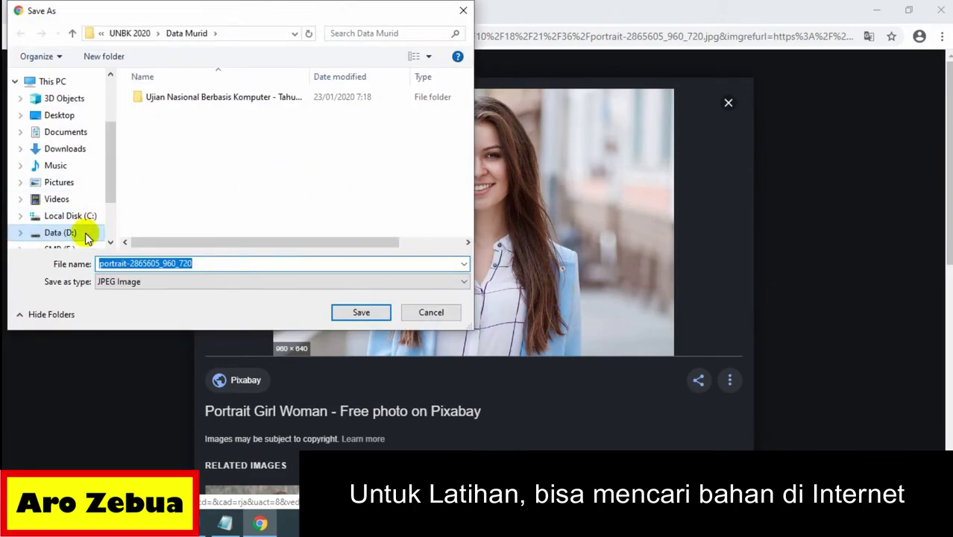
click(82, 233)
double_click(177, 142)
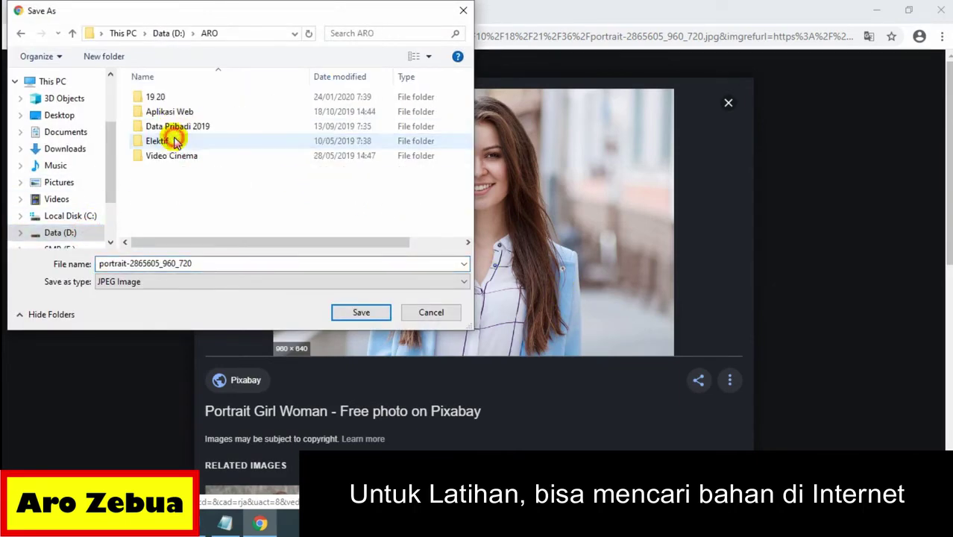
double_click(176, 97)
double_click(185, 99)
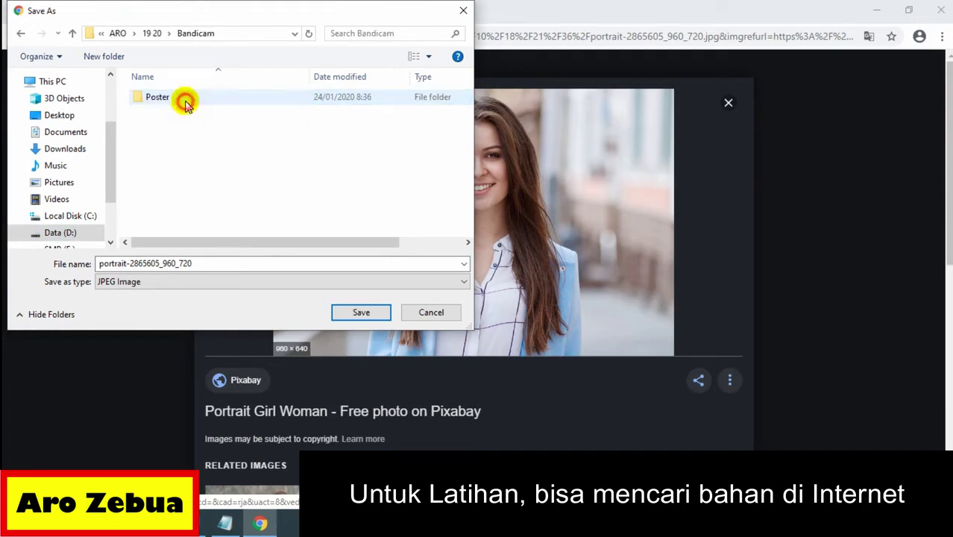
double_click(183, 98)
double_click(216, 264)
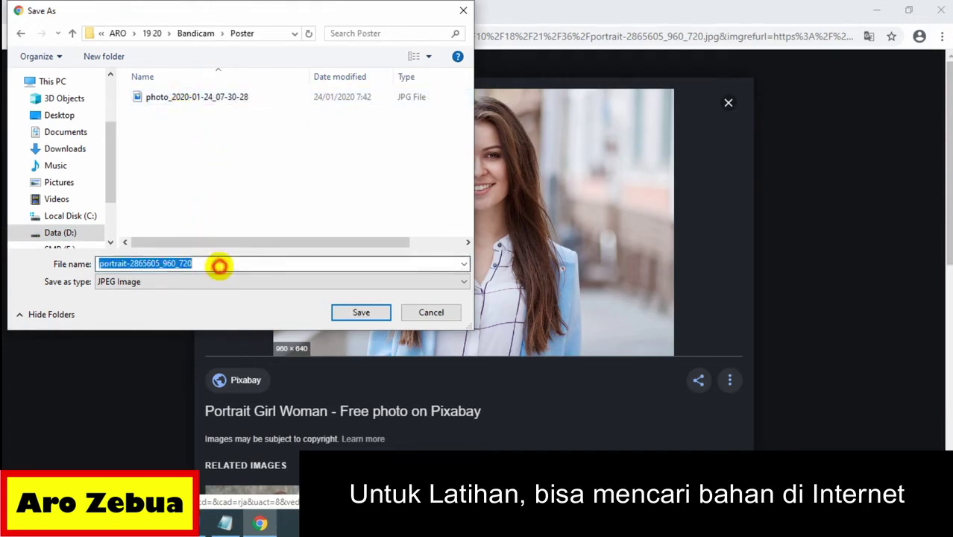
text(Pasph)
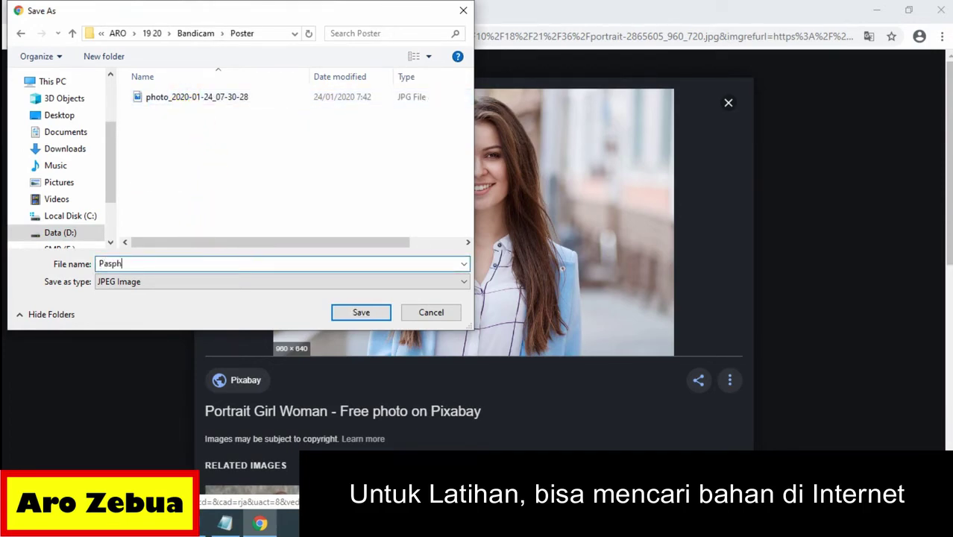
text(oto)
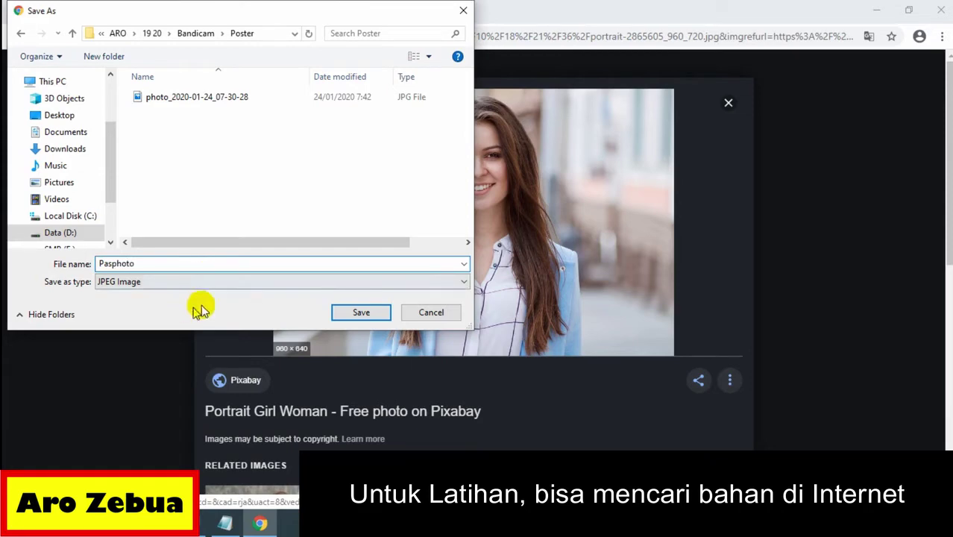
click(364, 312)
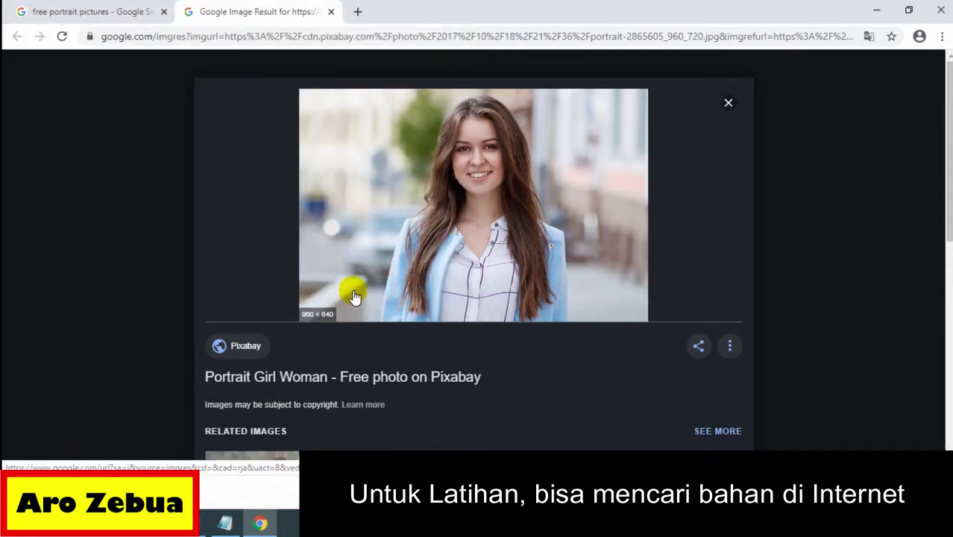
Step: Replace the portrait search with 'Free Logo Picture School' and scroll through the logo results
click(66, 13)
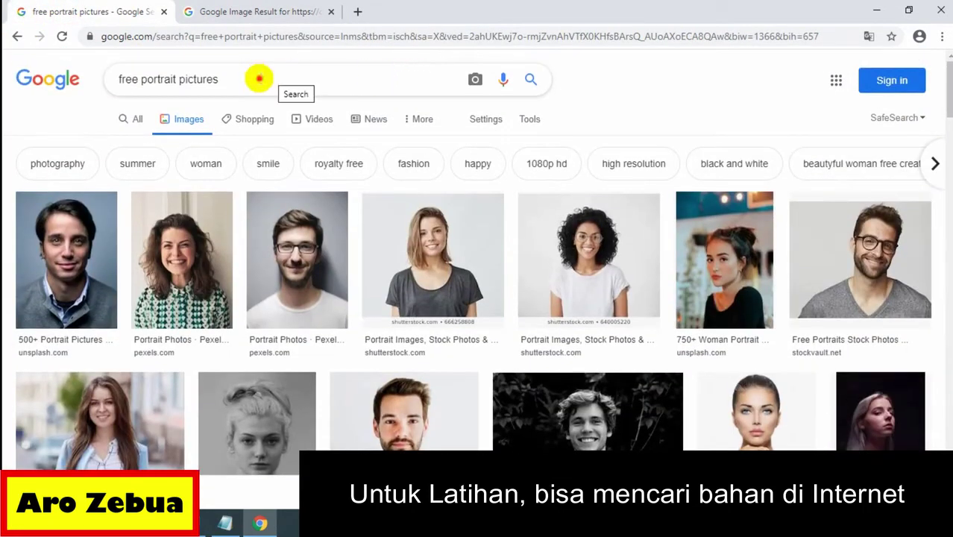
drag(259, 78, 87, 78)
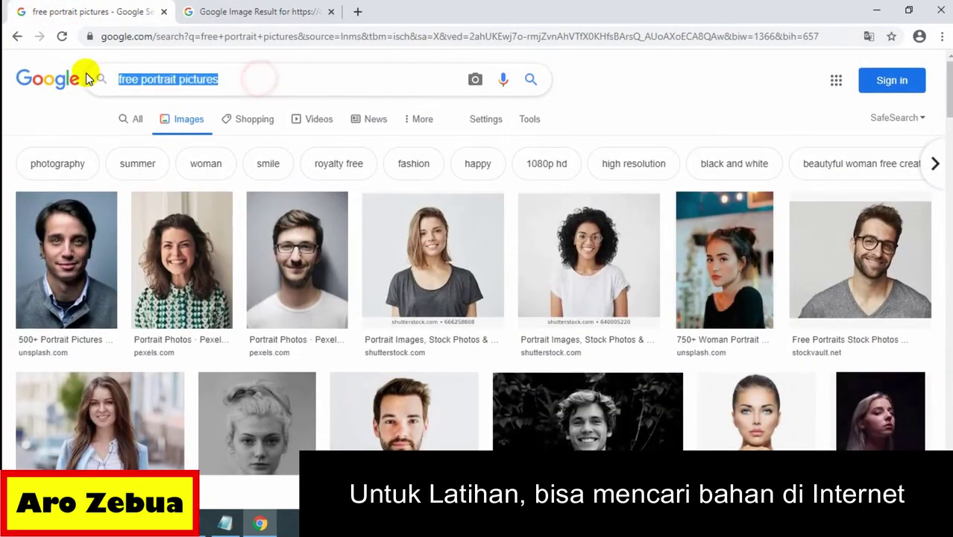
text(Free)
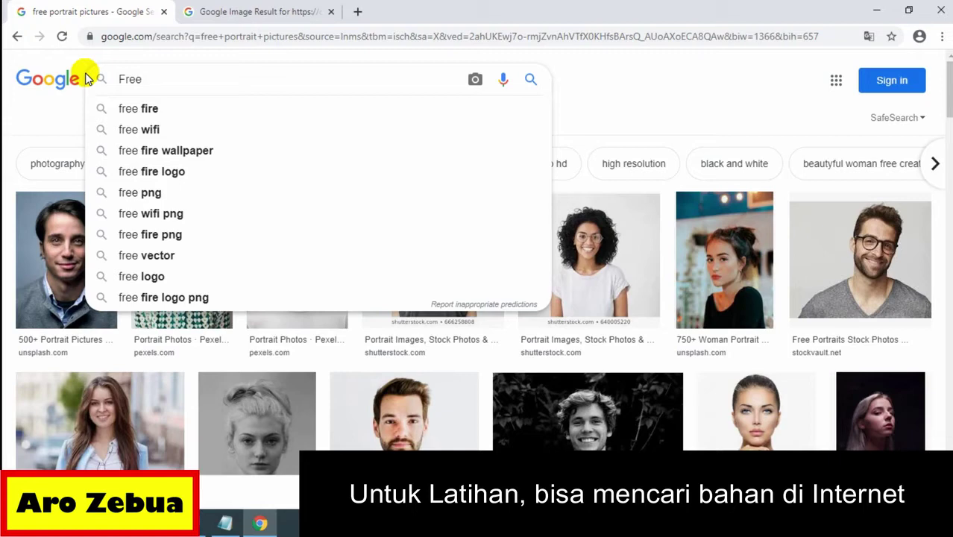
text( Lo)
text(go Pic)
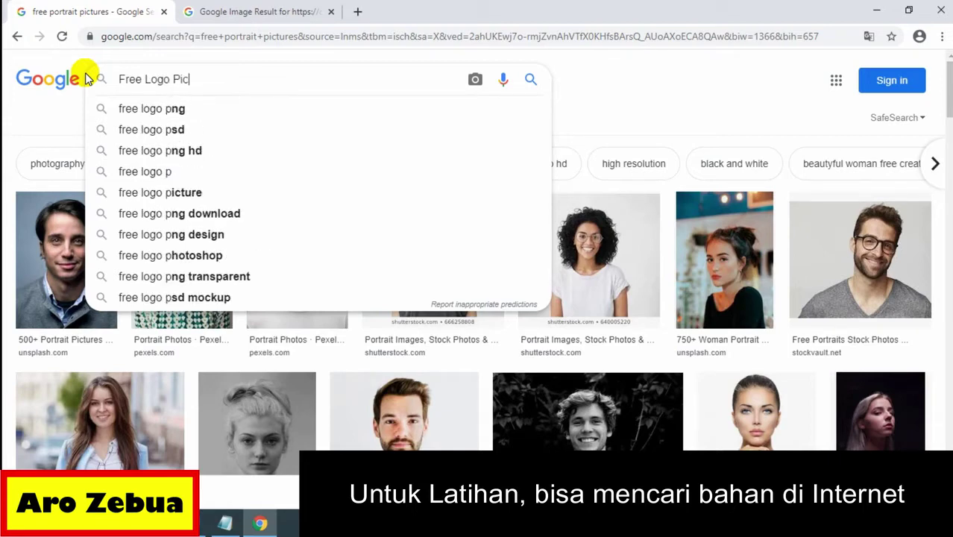
text(ture)
key(Return)
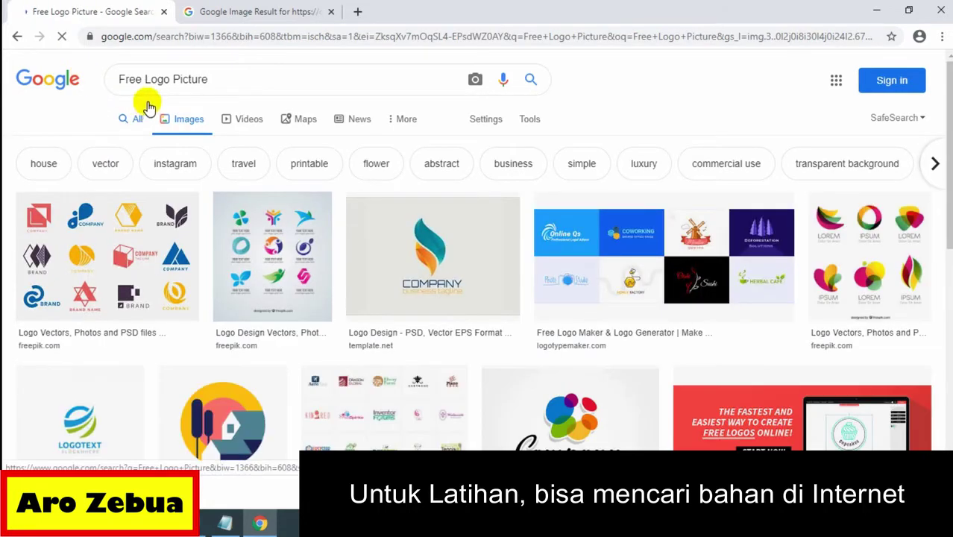
click(240, 78)
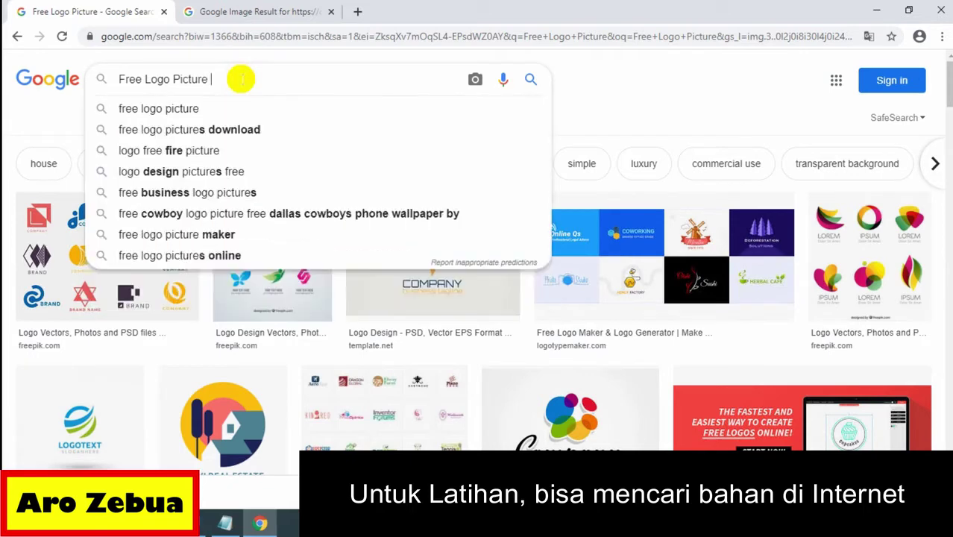
text(Sdhool)
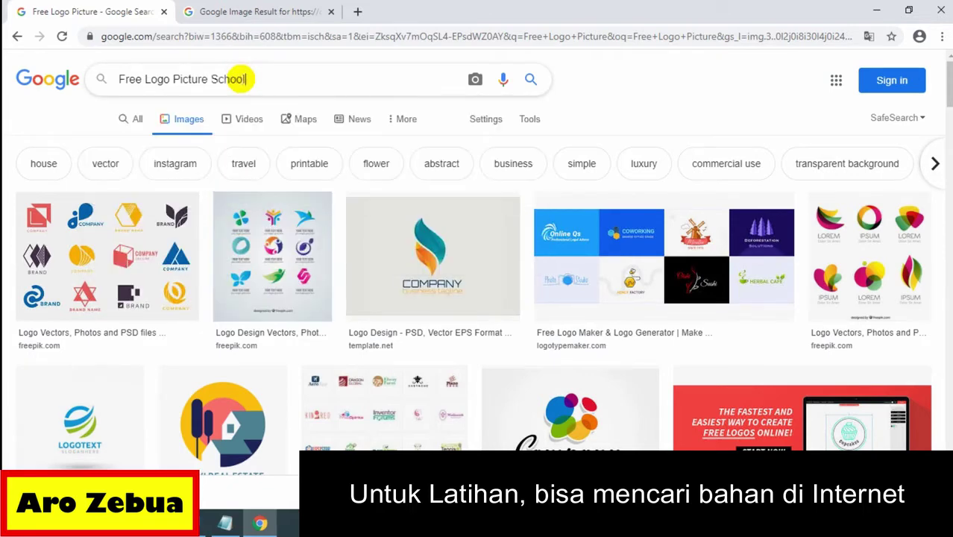
key(Return)
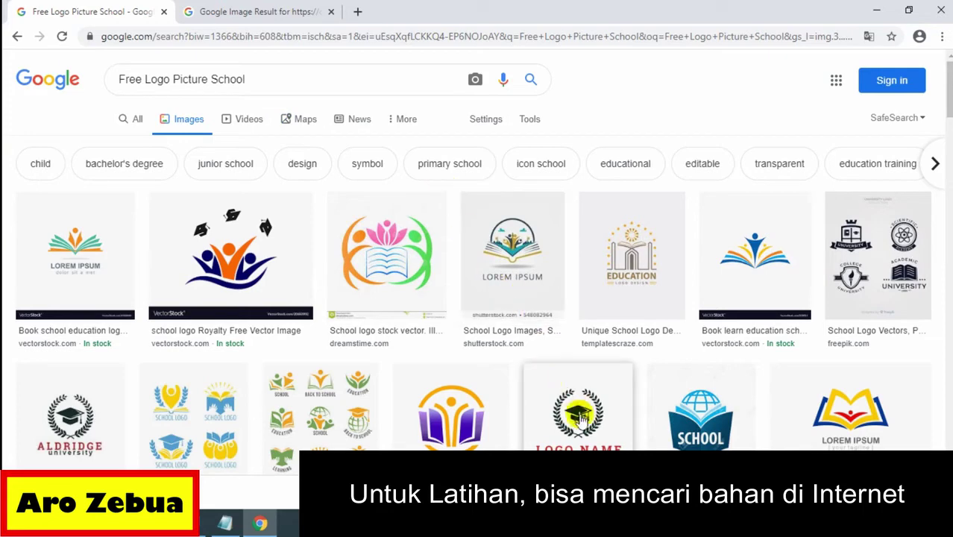
scroll(593, 424, down, 2)
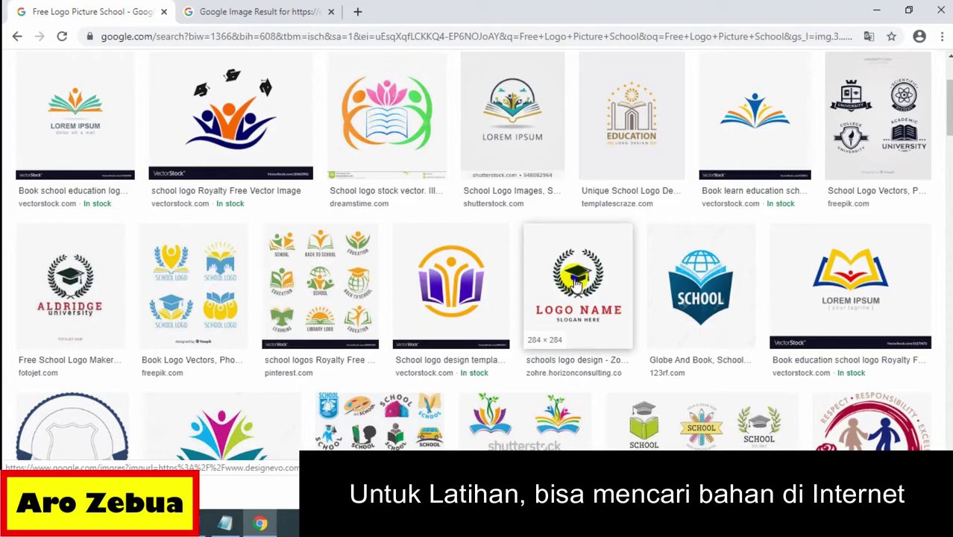
Step: Open the graduation-cap logo's result page in a new tab
right_click(576, 282)
click(597, 283)
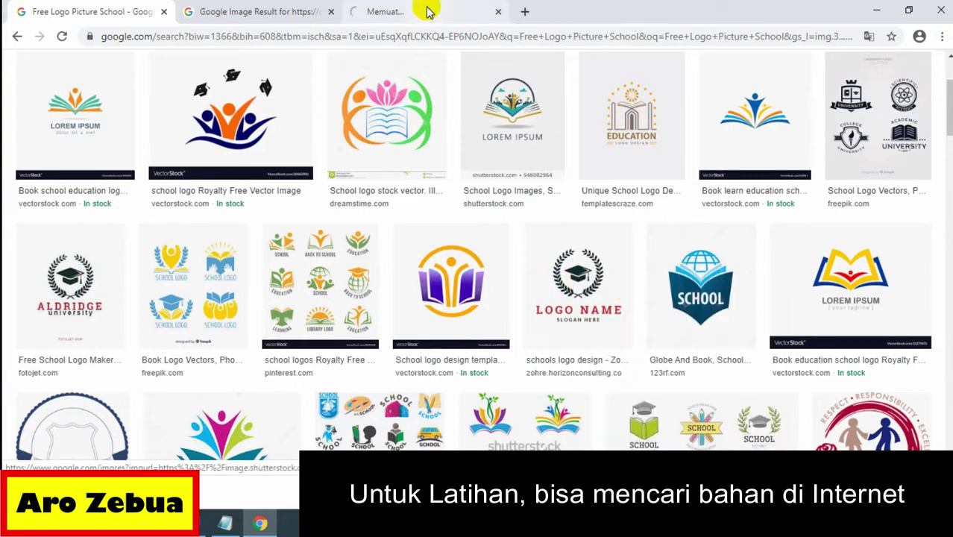
click(429, 11)
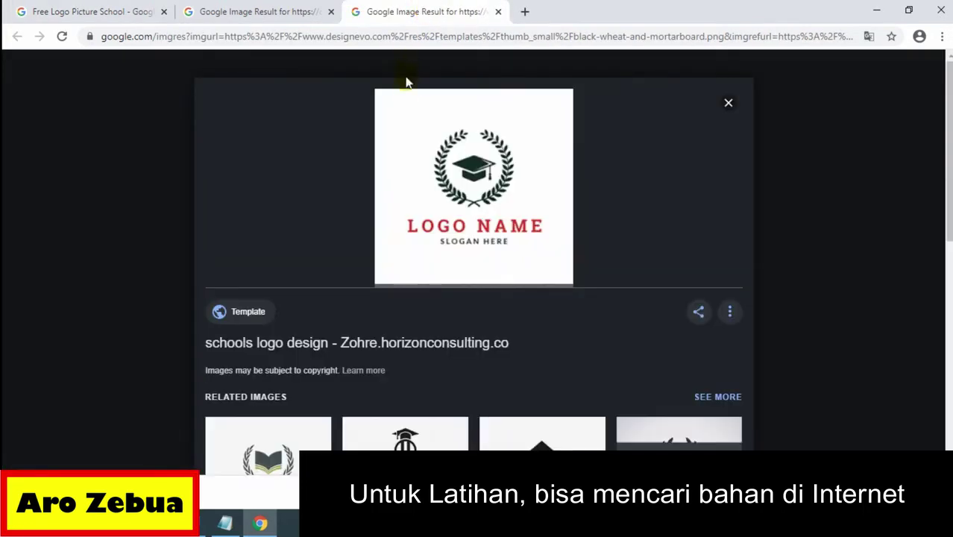
scroll(532, 238, down, 1)
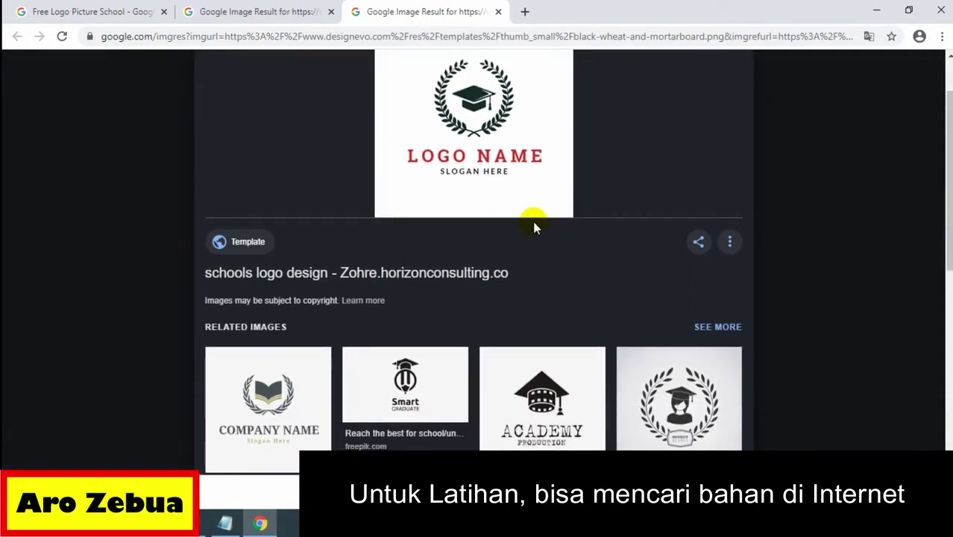
scroll(531, 218, up, 1)
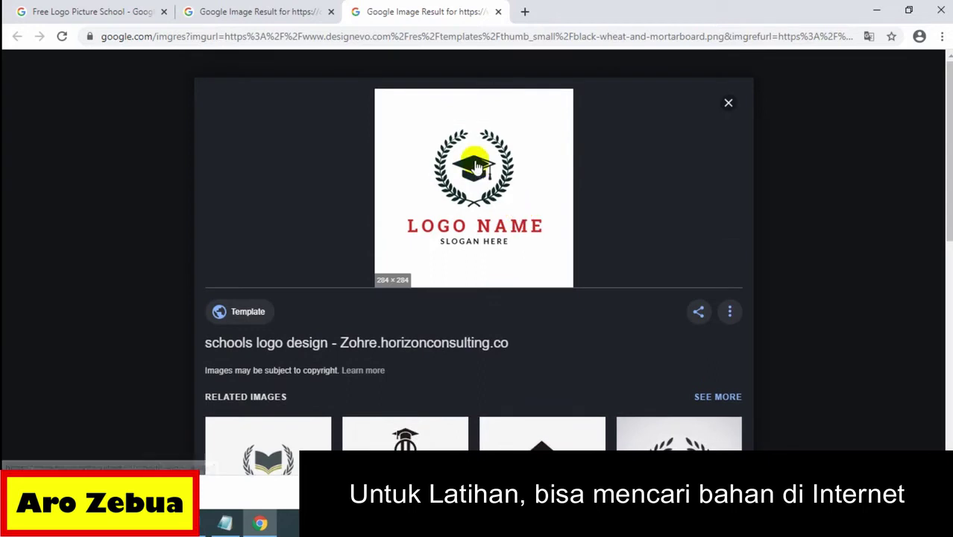
Step: Save the logo image as 'Logo Sekolah' in the Poster folder
right_click(475, 162)
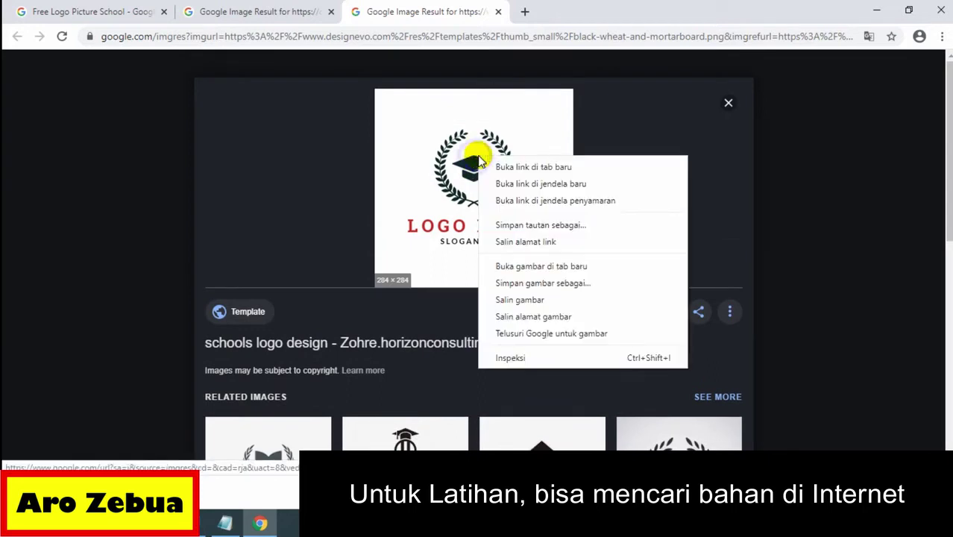
click(534, 281)
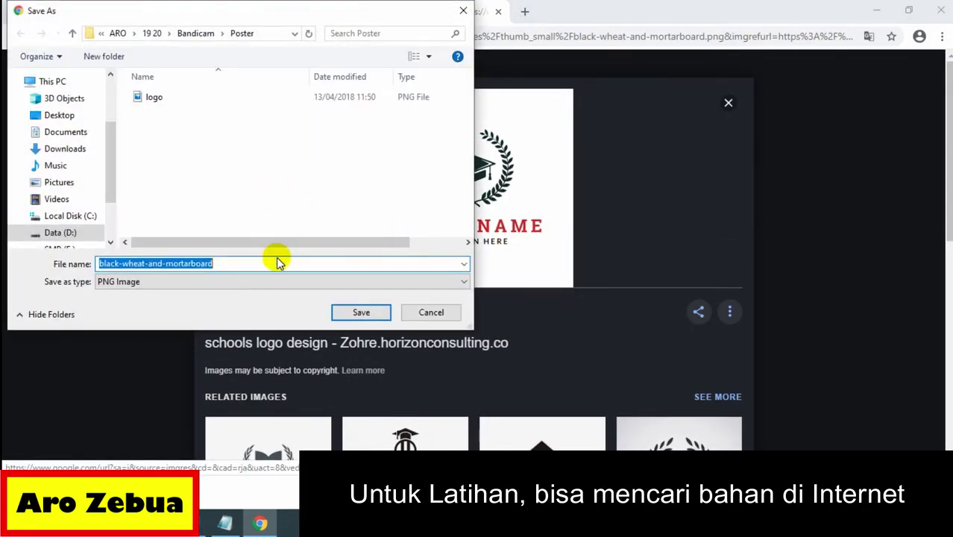
text(Logo )
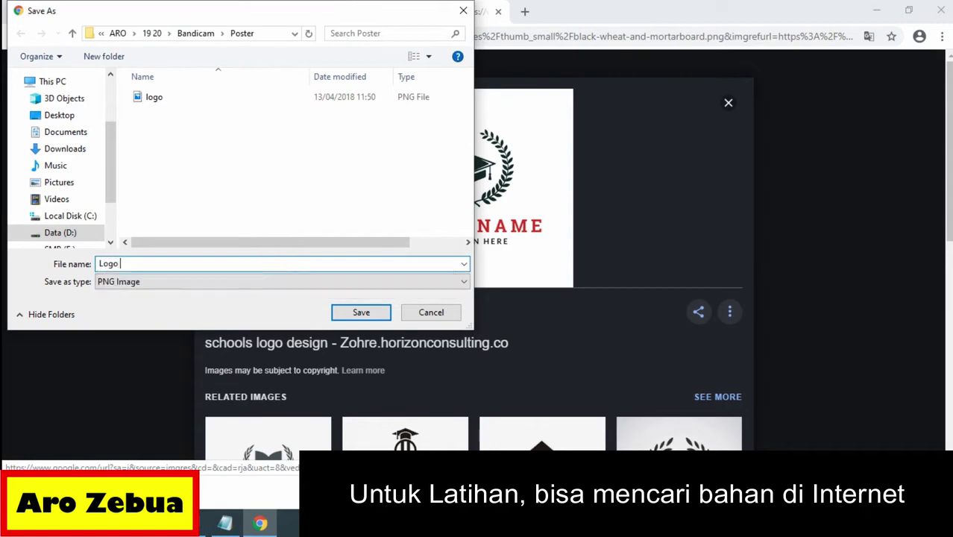
text(Sekolah)
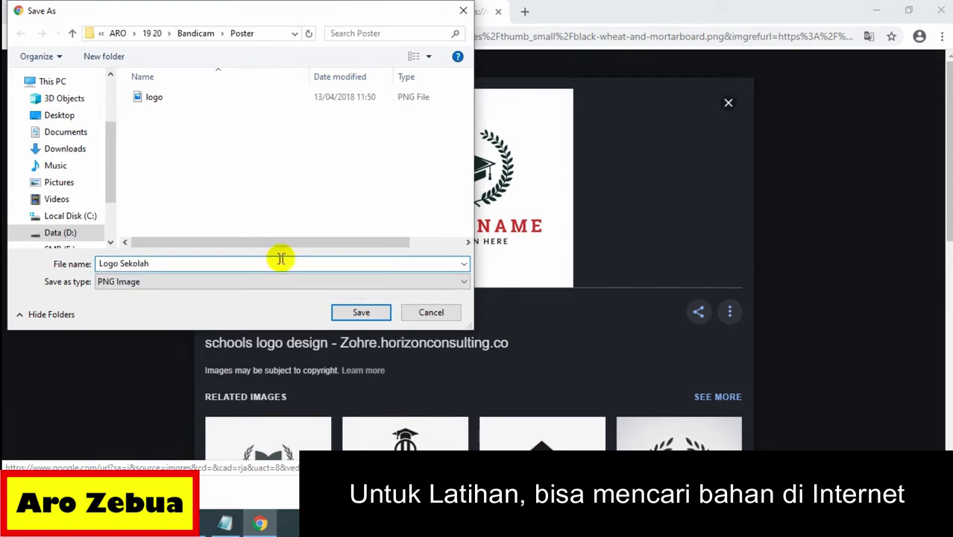
click(361, 312)
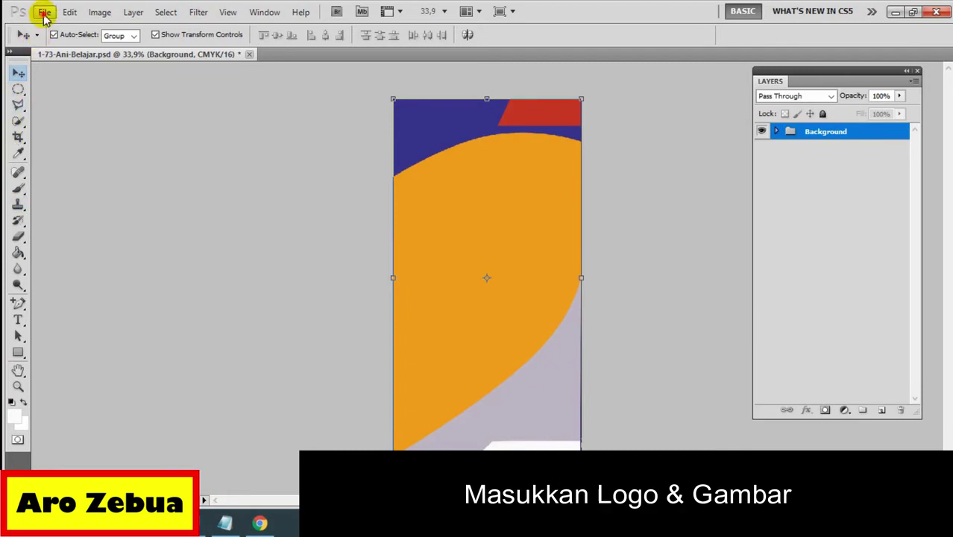
Step: Open Logo Sekolah.png from the Poster folder as a separate Photoshop document
click(44, 12)
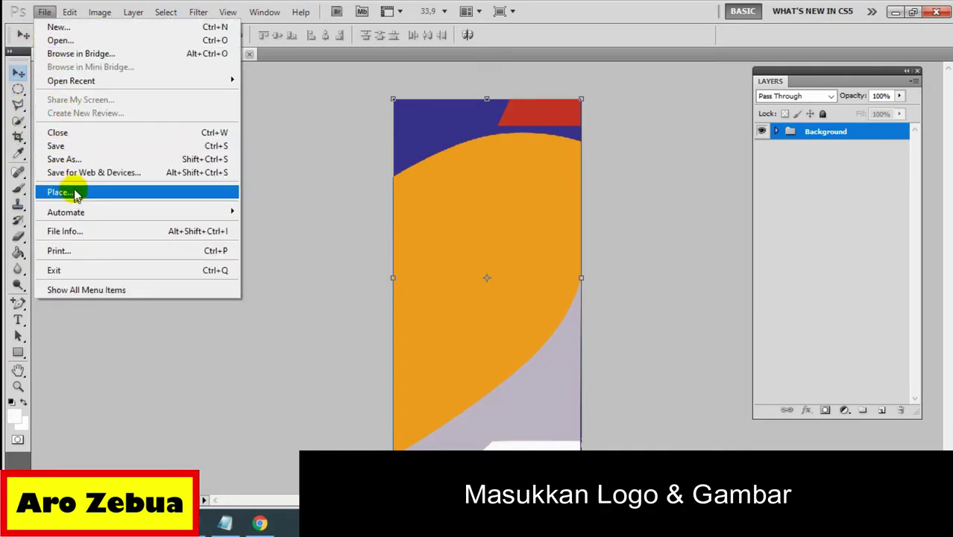
click(60, 40)
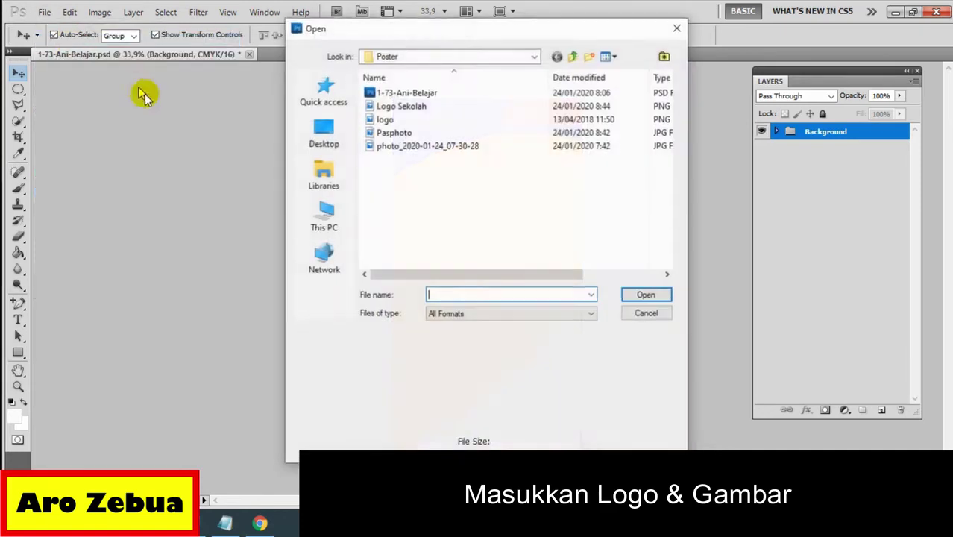
click(410, 110)
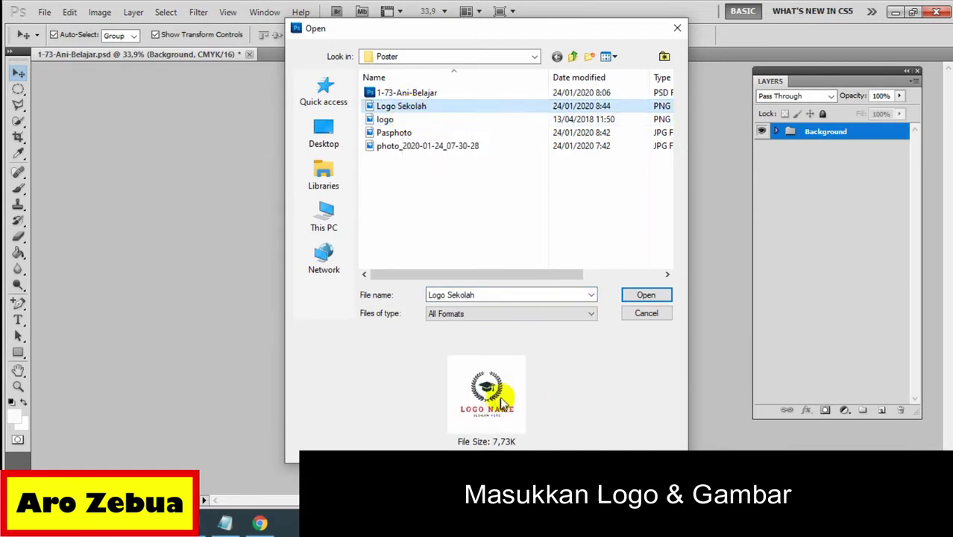
click(643, 298)
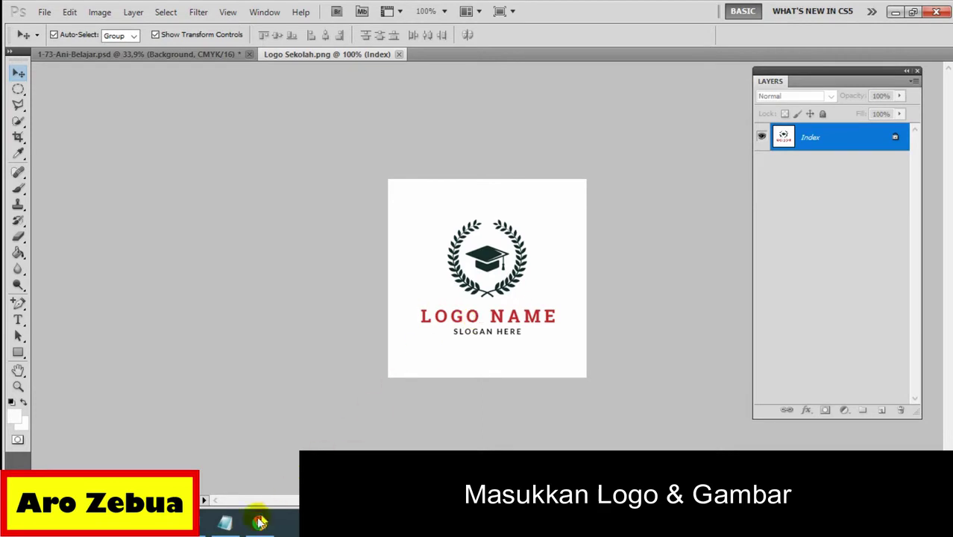
Step: Add a dashed line and the note 'Logo yang dimasukkan bisa di potong dulu' in Notepad
click(225, 523)
drag(463, 337, 547, 206)
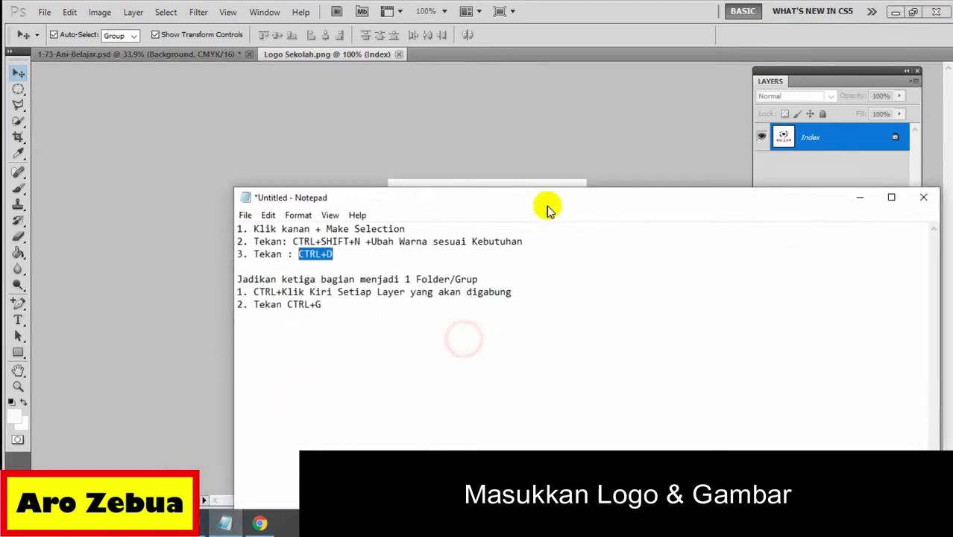
click(329, 303)
key(Return)
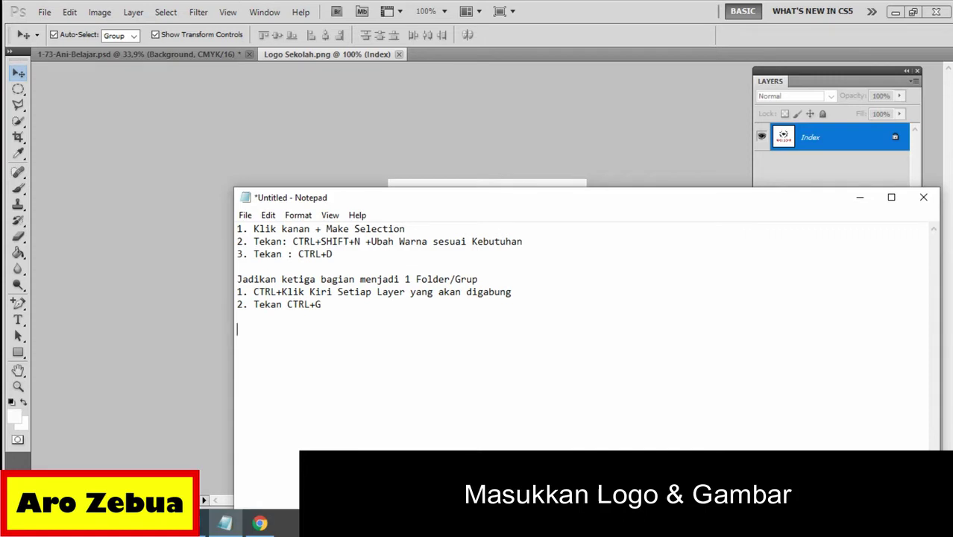
text(-------------)
key(Return)
text(1)
key(BackSpace)
text(Lo)
text(go yang d)
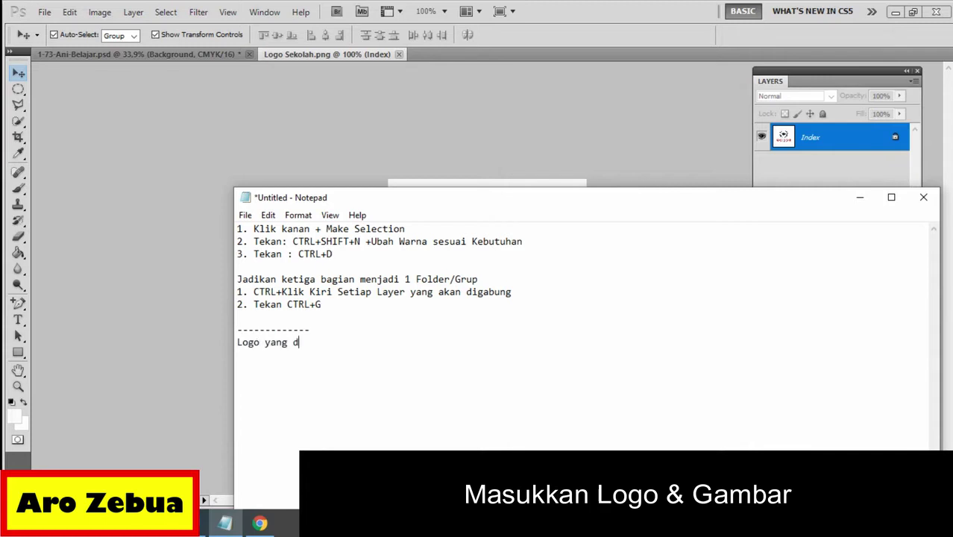
text(imasukkan )
text(bisa )
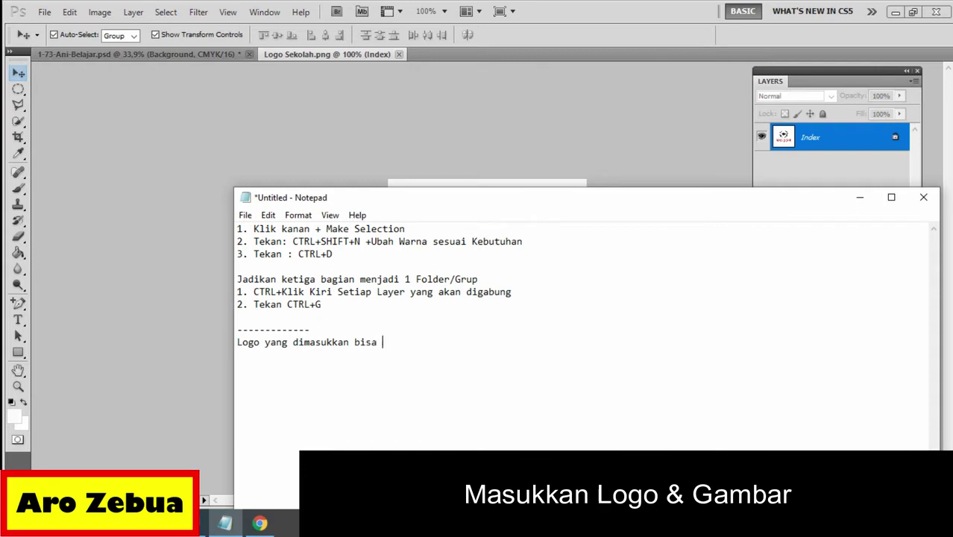
text(di)
text( potong )
text(dulu)
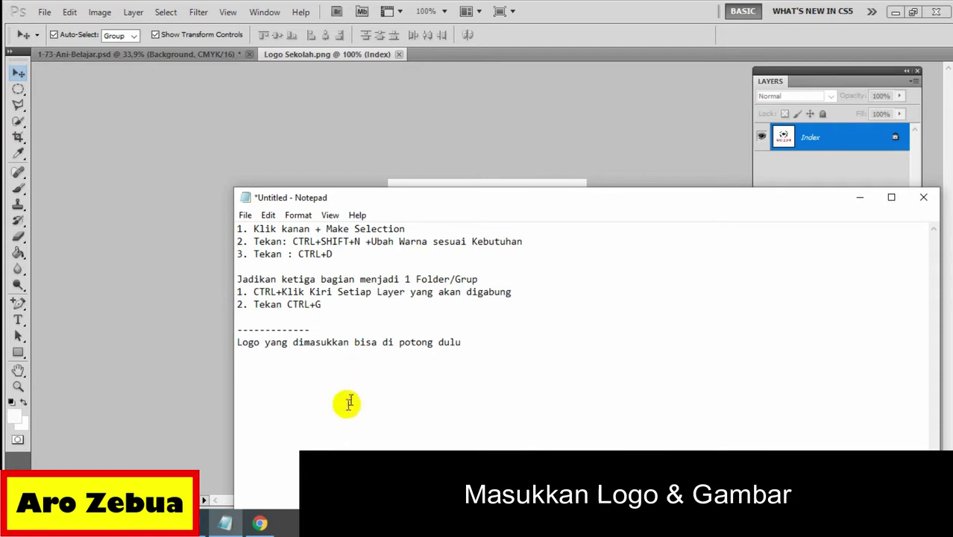
drag(602, 200, 456, 228)
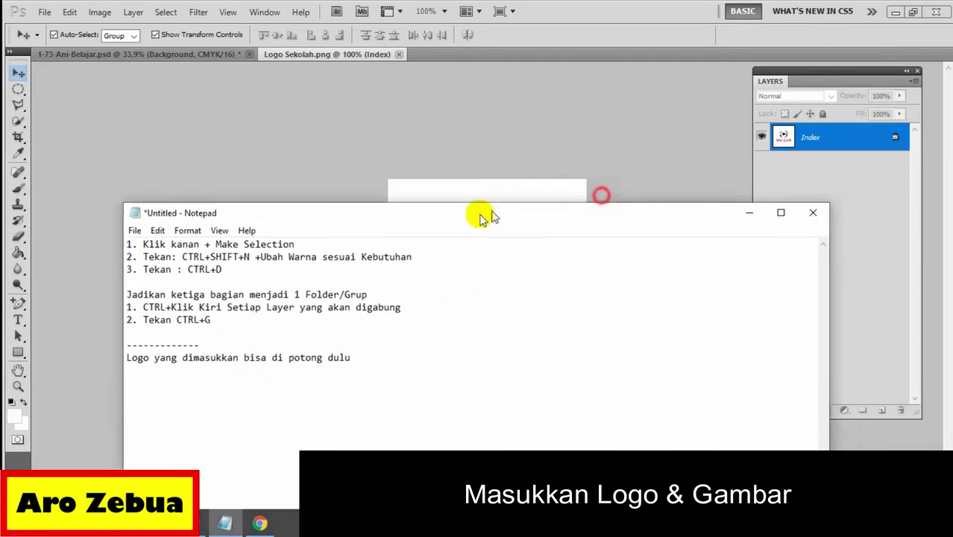
Step: Select the Crop Tool with width, height and resolution cleared and units in pixels/cm
click(714, 231)
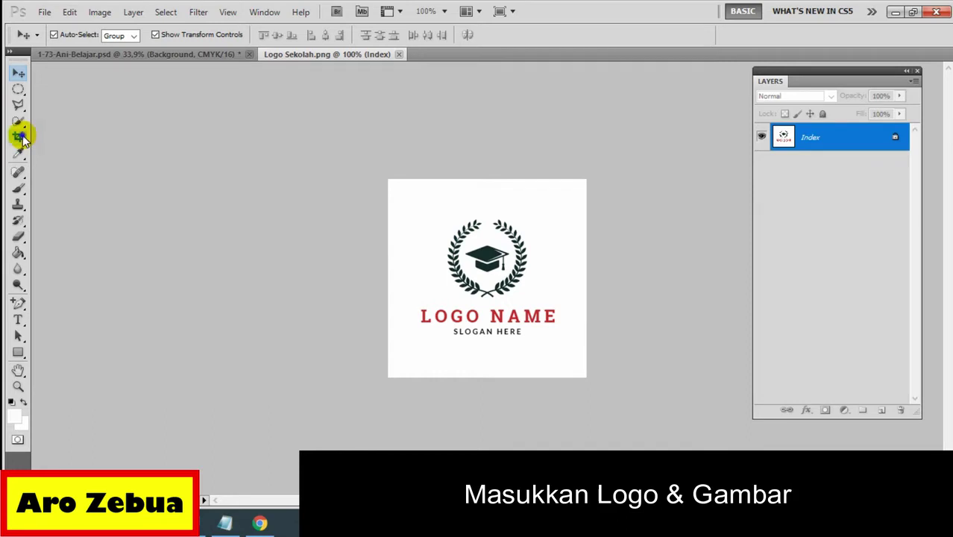
drag(18, 137, 80, 140)
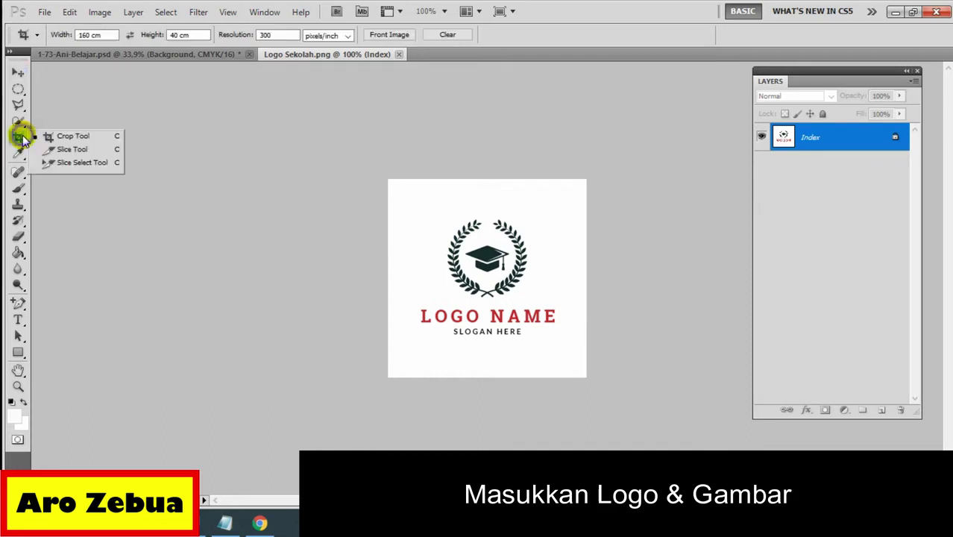
click(86, 137)
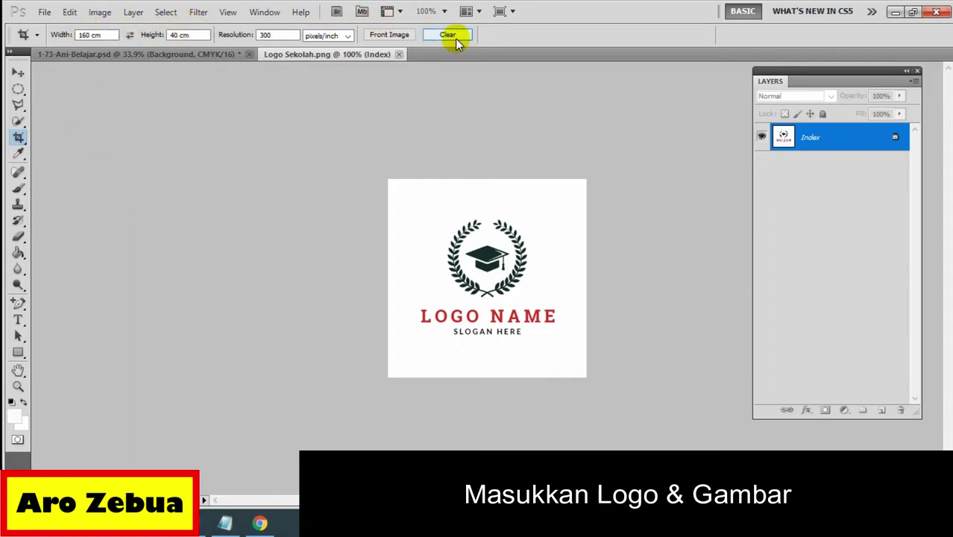
click(455, 37)
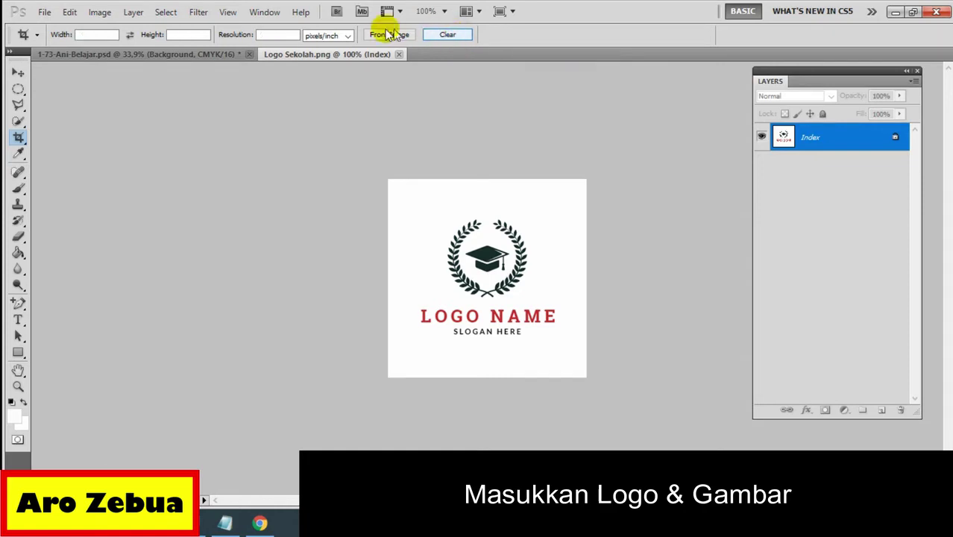
click(344, 39)
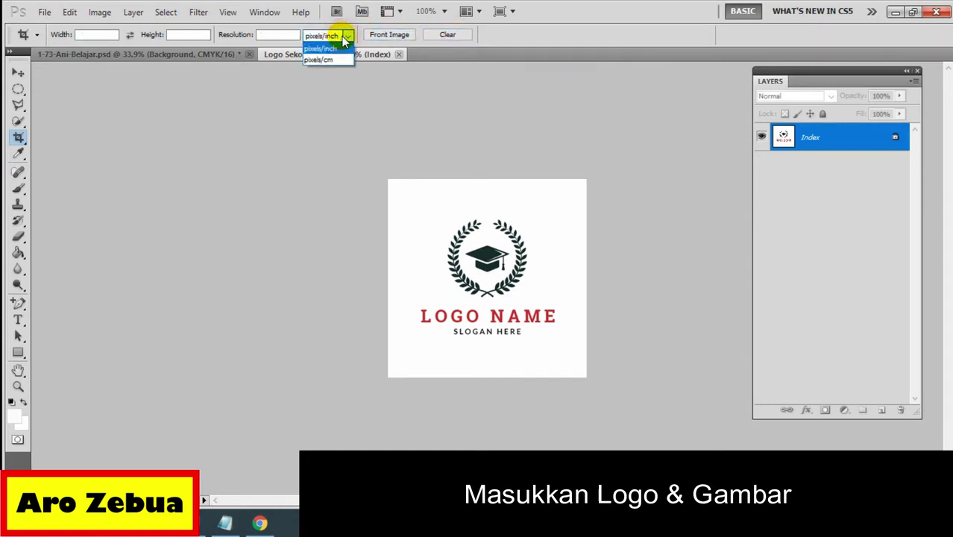
click(328, 52)
Step: Crop the logo at 72 pixels/cm to a tight box around the emblem and text
click(275, 35)
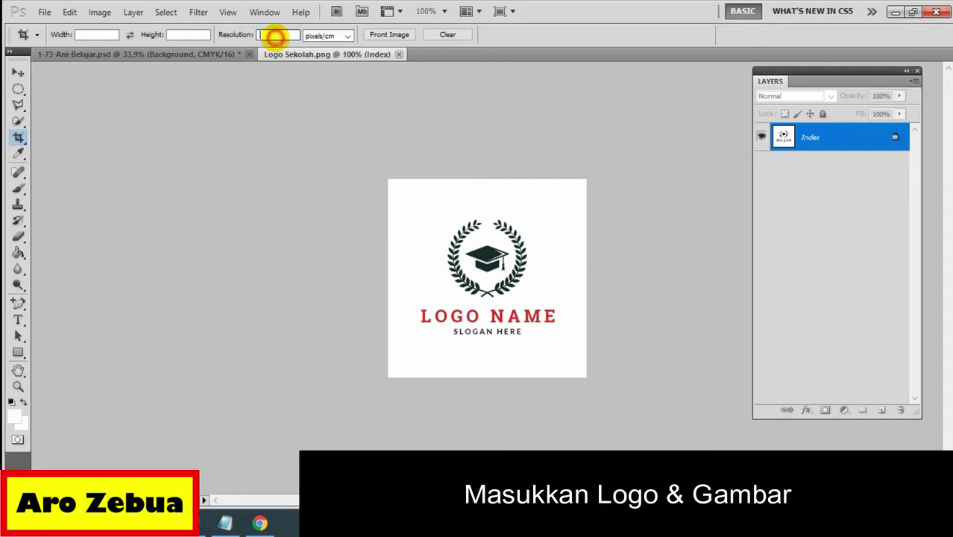
text(72)
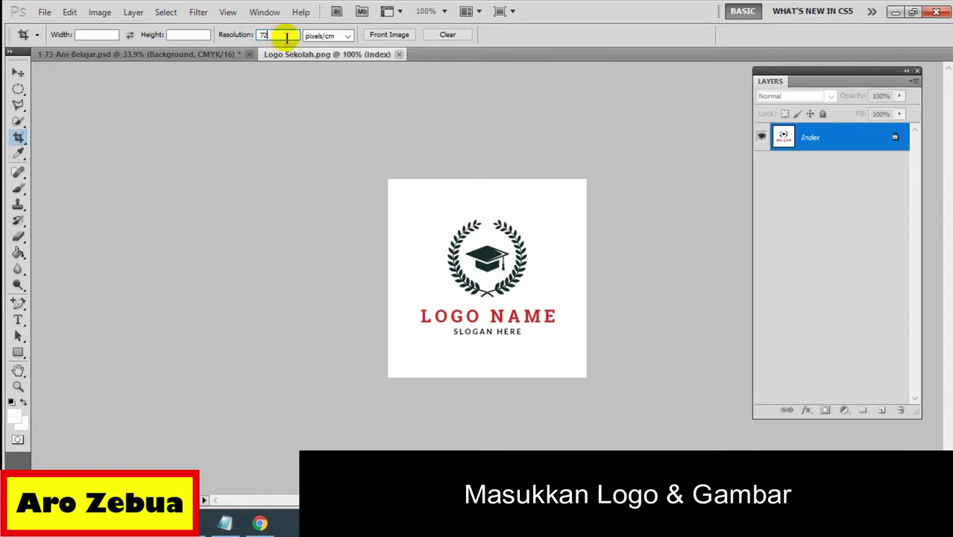
drag(407, 202, 570, 343)
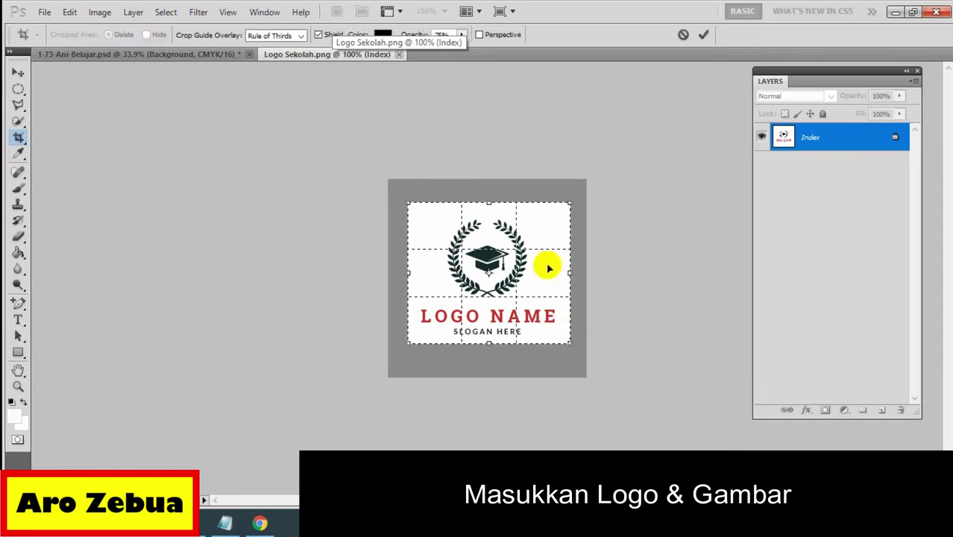
drag(544, 262, 547, 269)
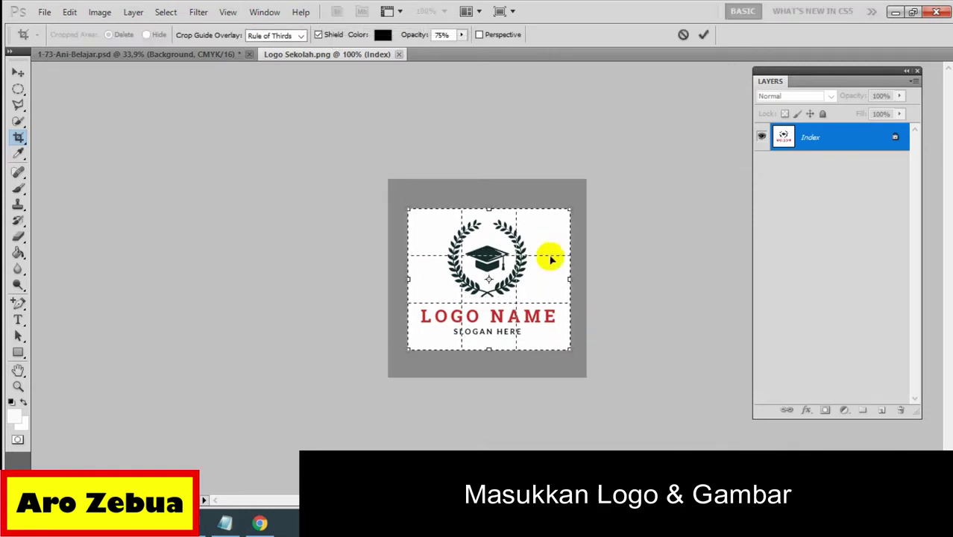
drag(552, 264, 546, 268)
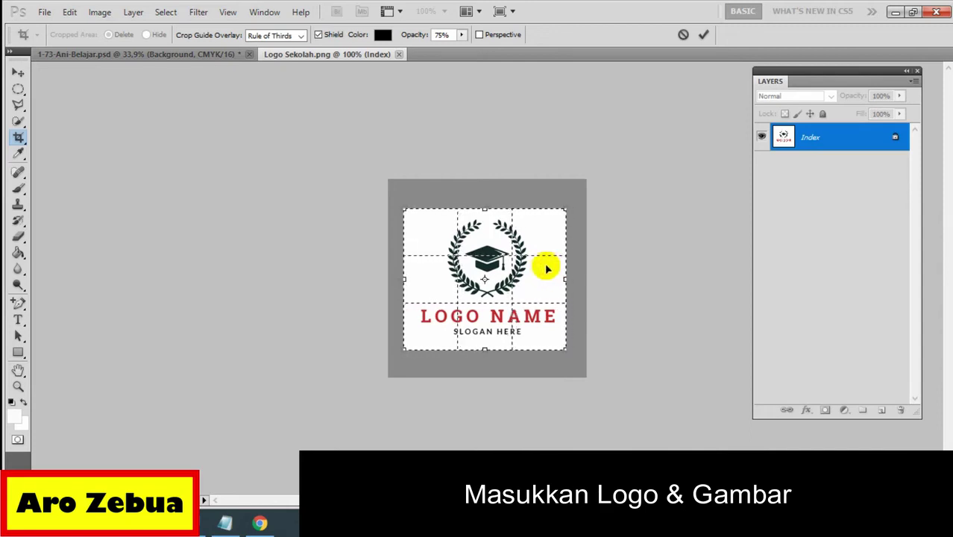
key(Right)
key(Right)
key(Right)
key(Right)
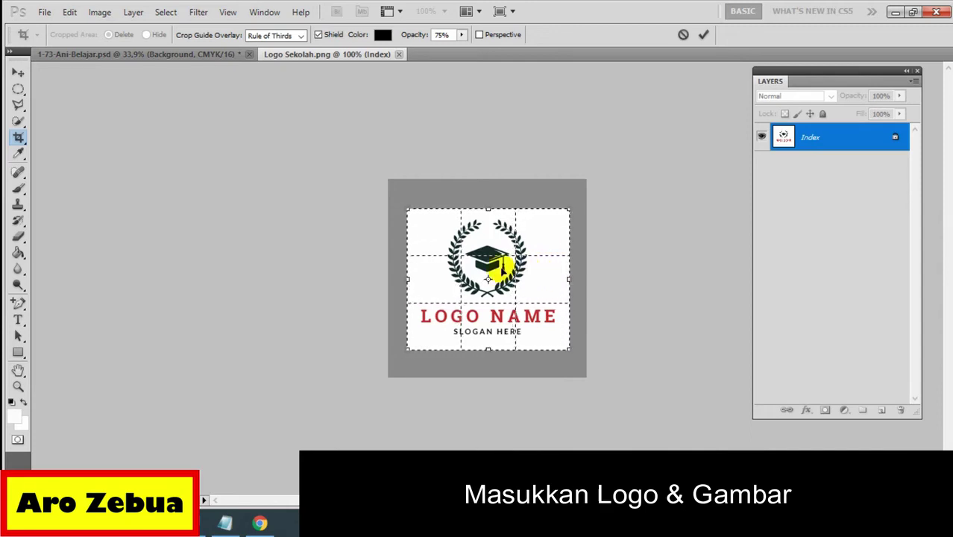
click(18, 73)
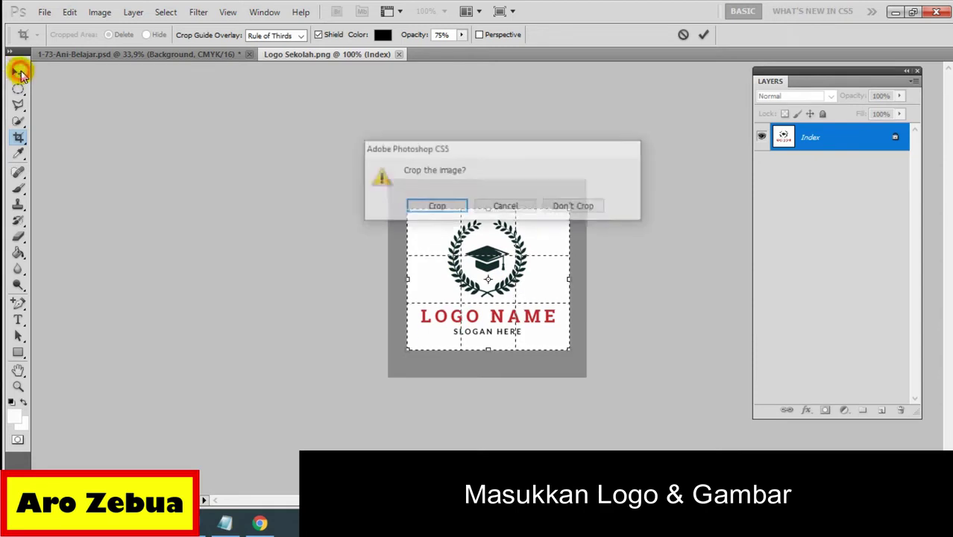
click(437, 208)
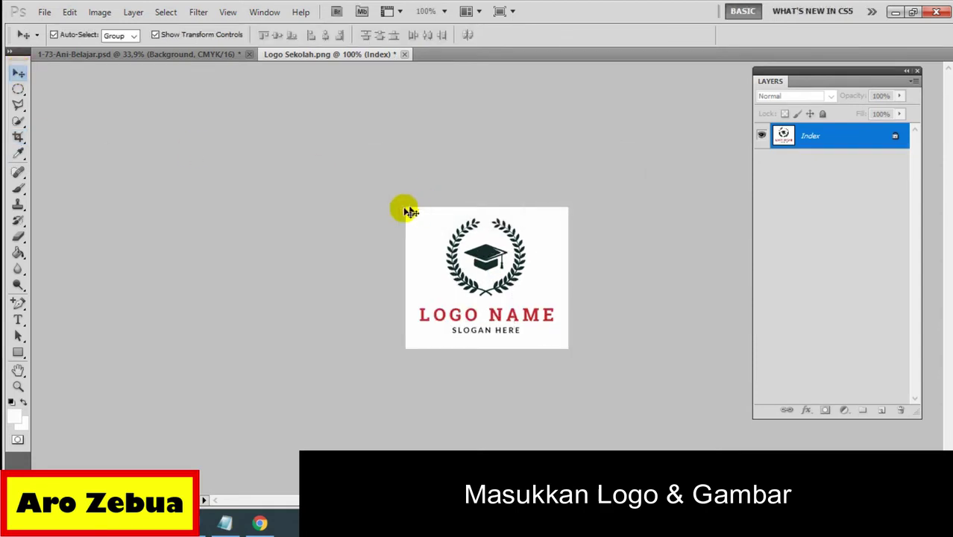
click(316, 58)
drag(316, 59, 576, 256)
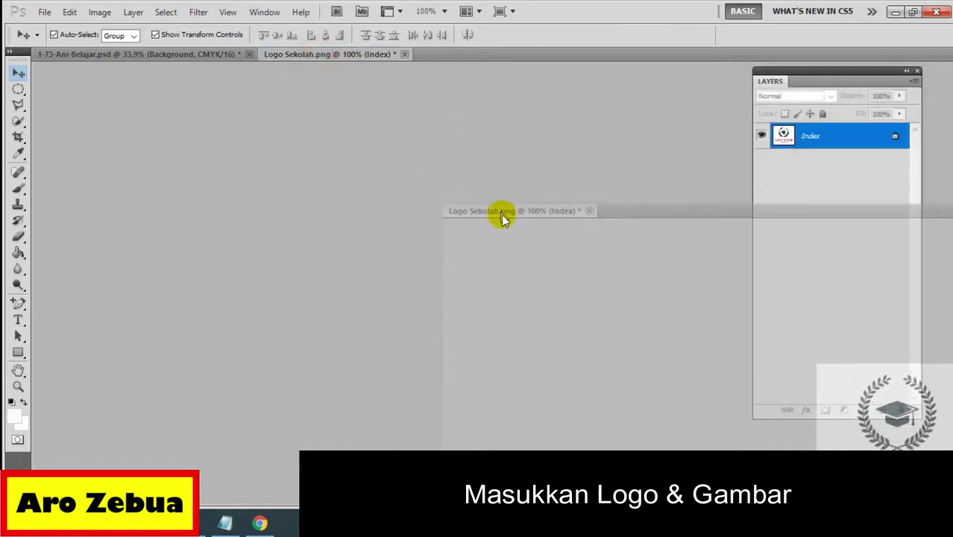
mouse_move(576, 256)
mouse_down()
mouse_move(530, 130)
mouse_move(157, 149)
mouse_up()
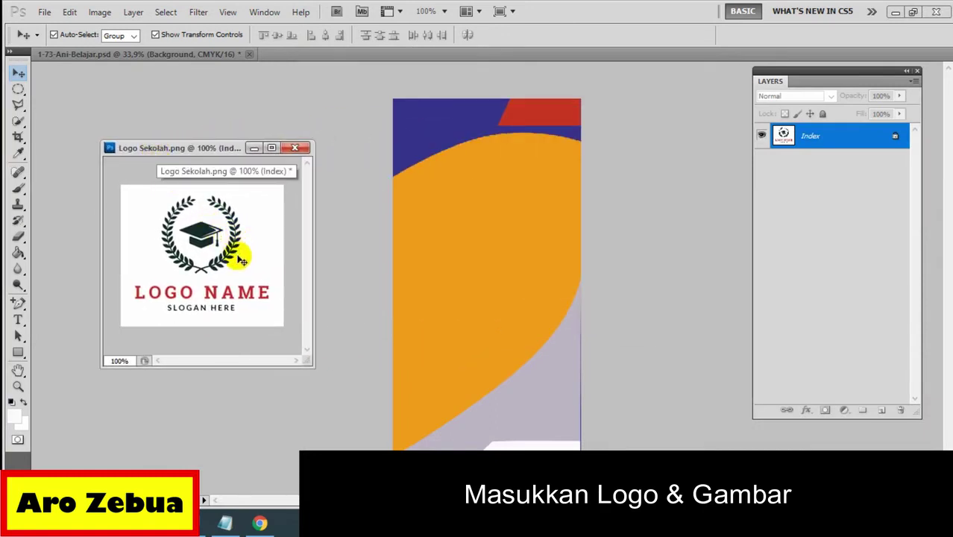
mouse_move(258, 248)
mouse_down()
mouse_move(335, 214)
mouse_move(516, 209)
mouse_up()
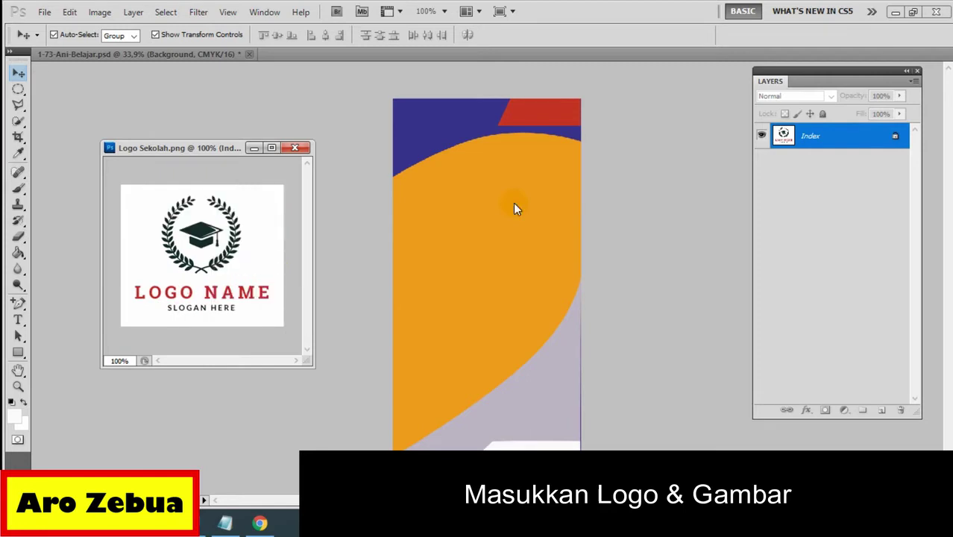
mouse_move(222, 220)
mouse_down()
mouse_move(528, 344)
mouse_move(476, 319)
mouse_up()
click(896, 137)
mouse_move(220, 152)
mouse_down()
mouse_move(531, 90)
mouse_move(534, 61)
mouse_up()
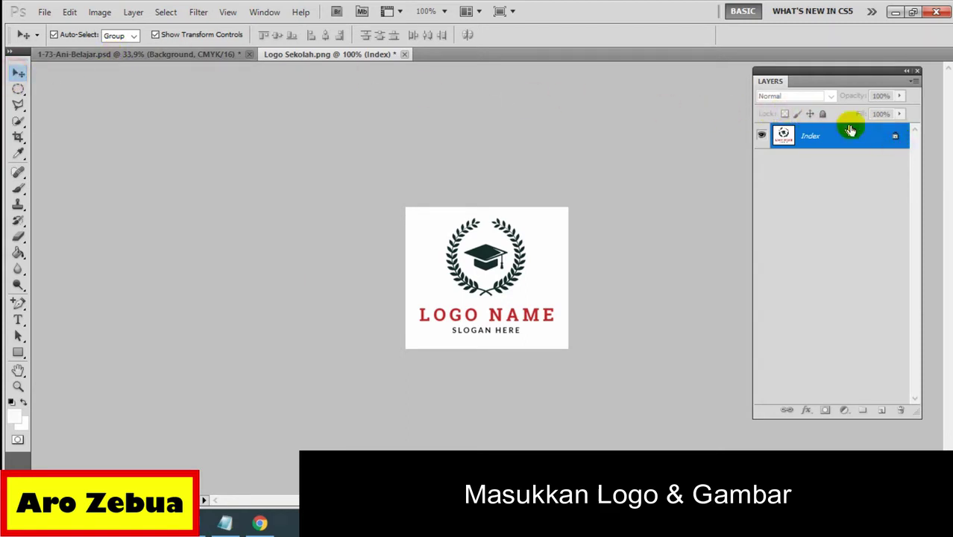
click(895, 140)
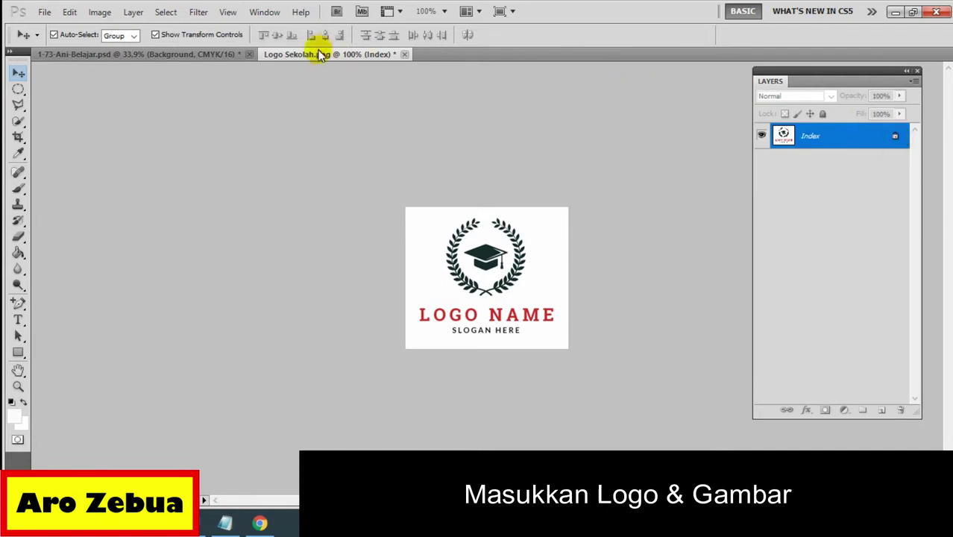
drag(320, 56, 522, 74)
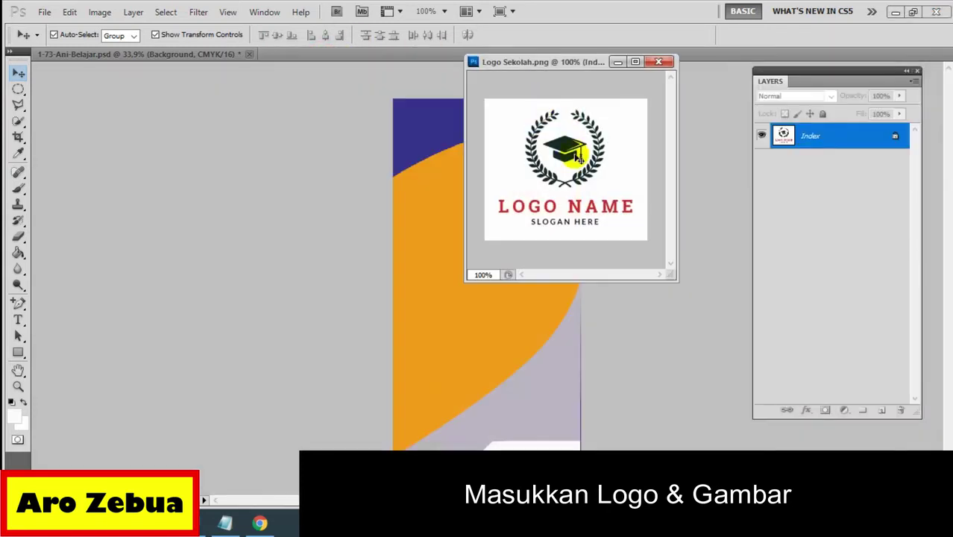
drag(571, 152, 416, 139)
drag(594, 60, 581, 53)
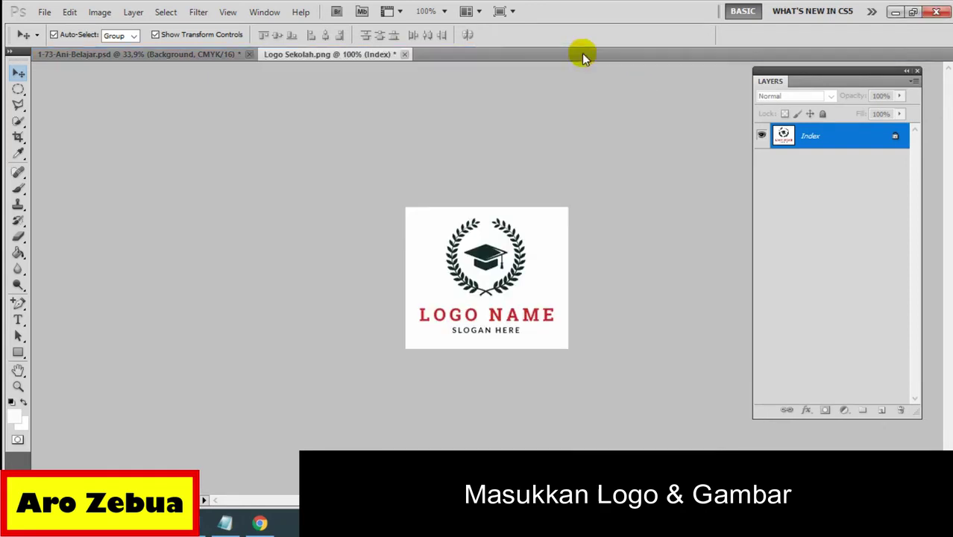
click(107, 53)
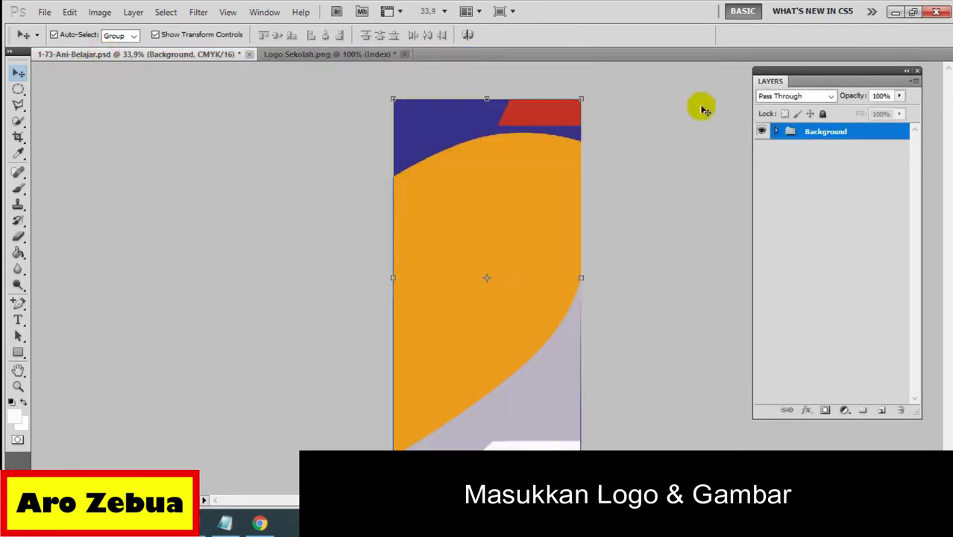
Step: Expand the Background group, select BG-Merah-Dasar Logo, and float the logo window
click(777, 132)
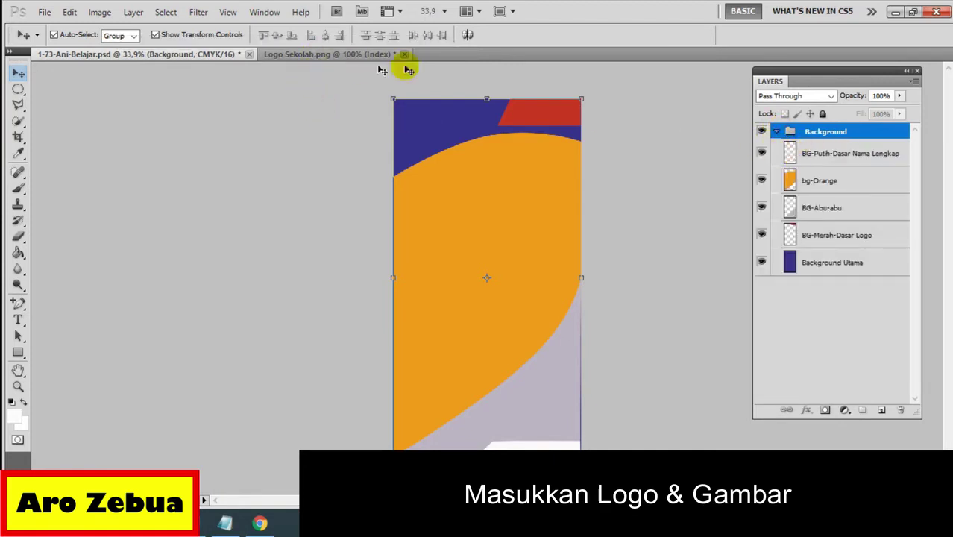
click(826, 235)
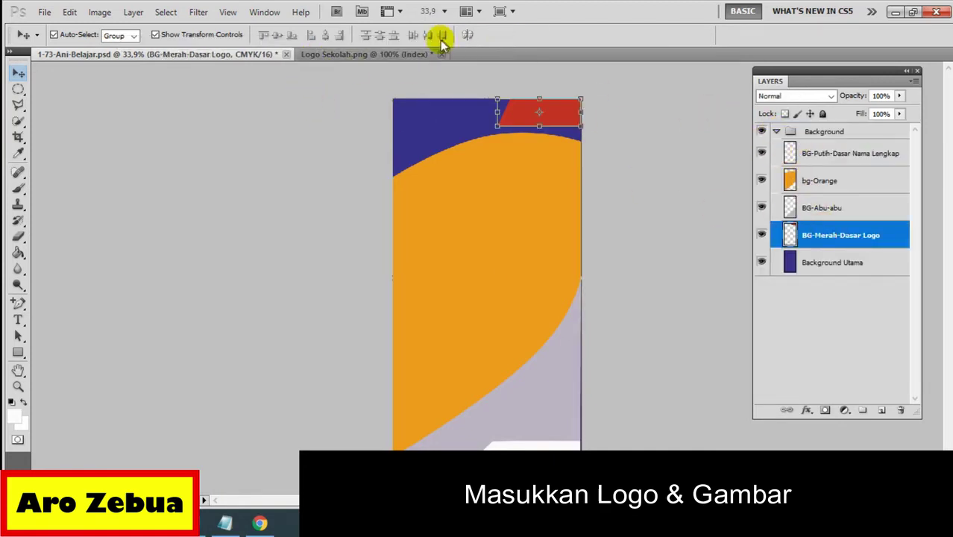
mouse_move(387, 54)
mouse_down()
mouse_move(801, 149)
mouse_move(621, 169)
mouse_up()
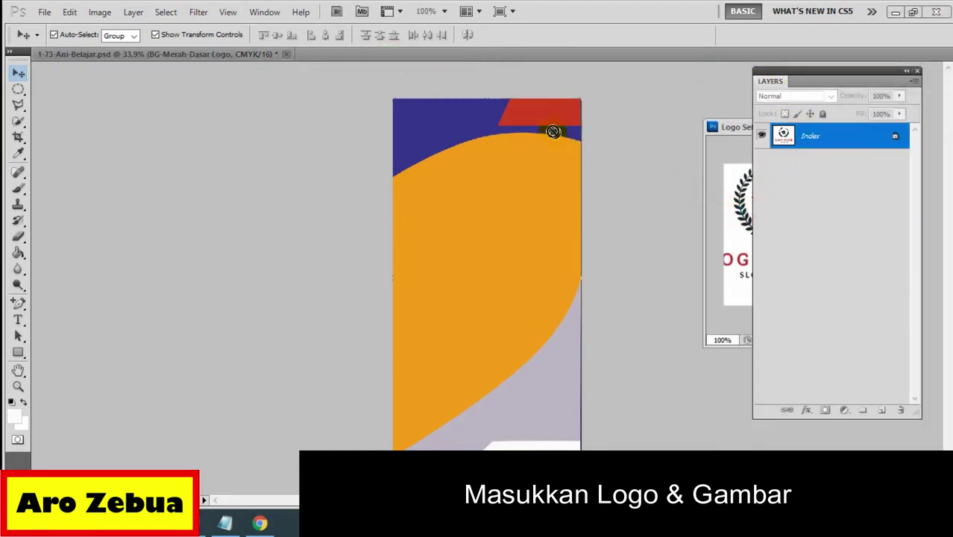
Step: Try dragging the logo onto the poster's red top, then re-dock and close it
drag(621, 169, 535, 116)
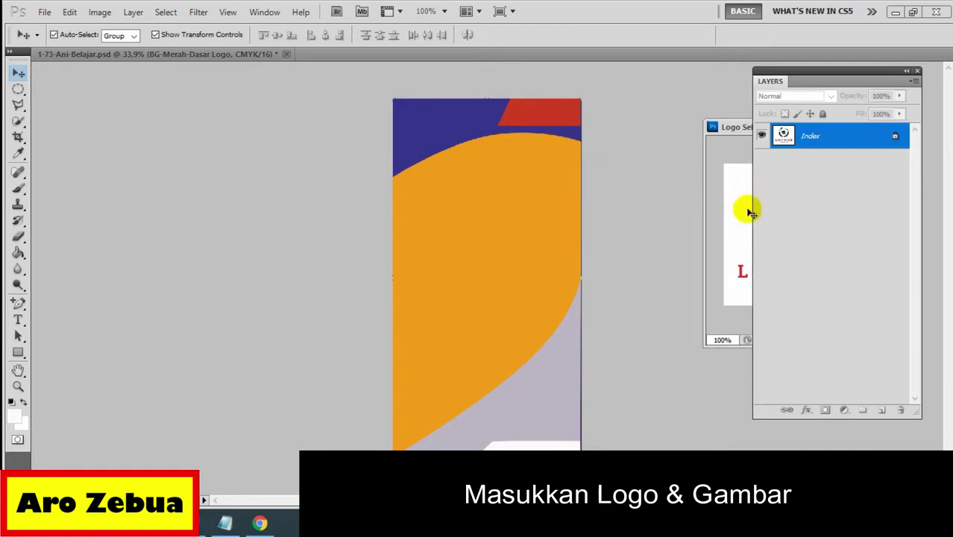
drag(749, 207, 535, 117)
click(734, 128)
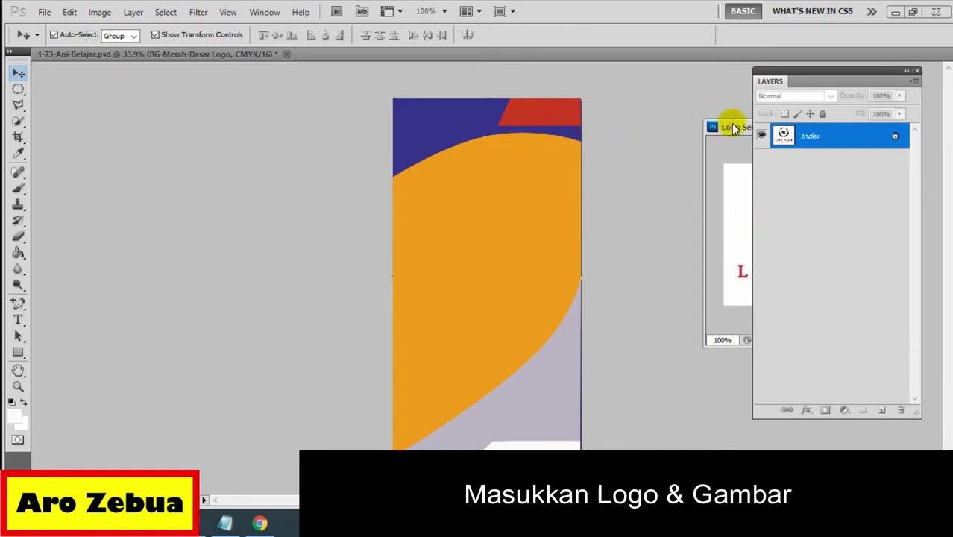
drag(731, 128, 421, 128)
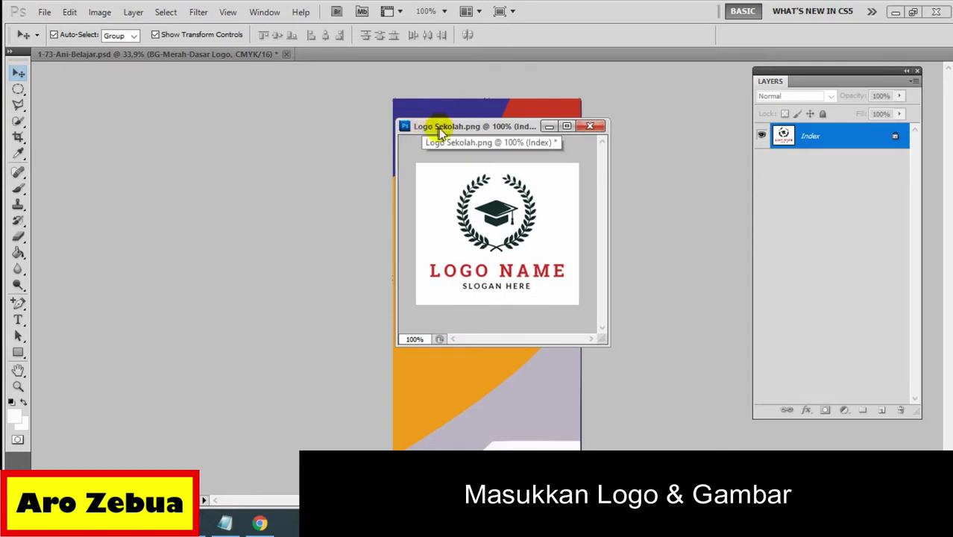
drag(464, 127, 389, 56)
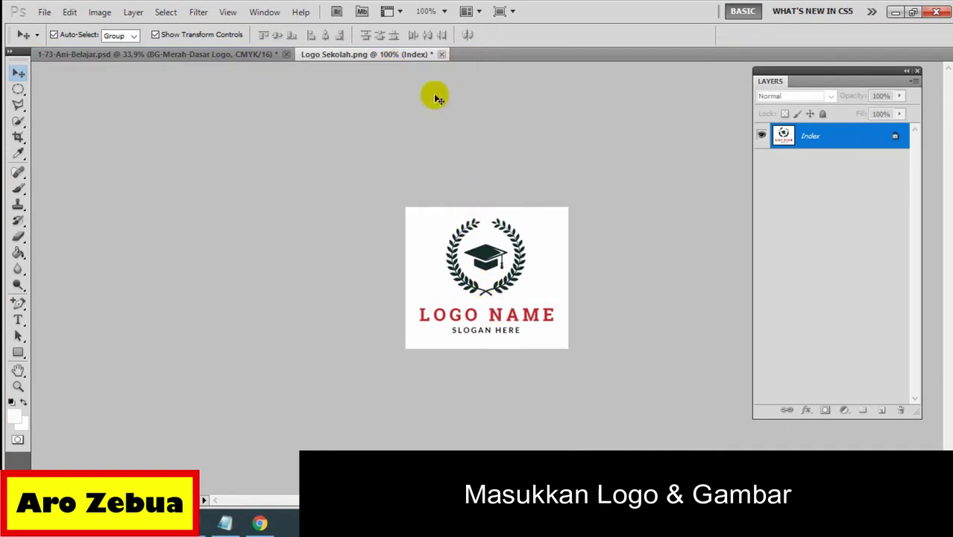
click(441, 54)
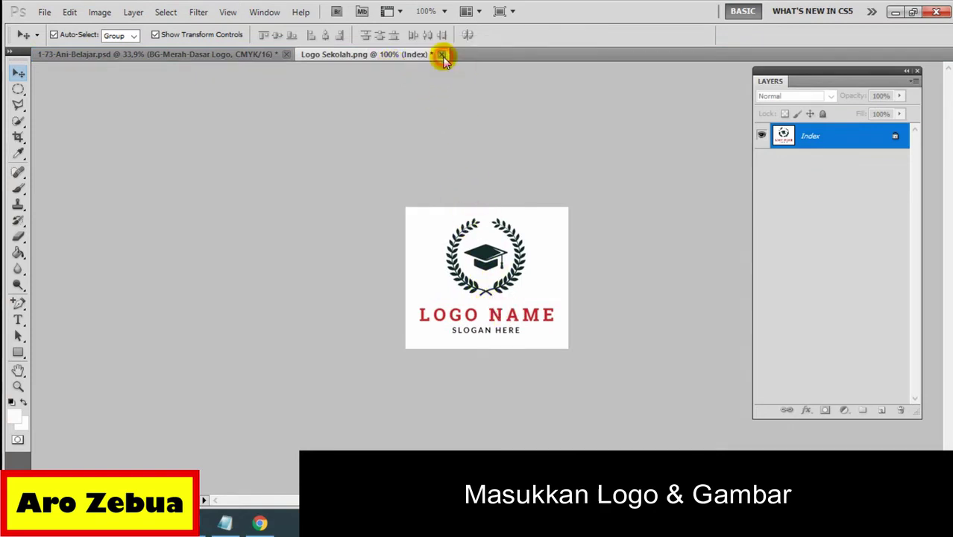
Step: Discard the logo changes, then open Logo Sekolah from the Poster folder in Paint
click(488, 207)
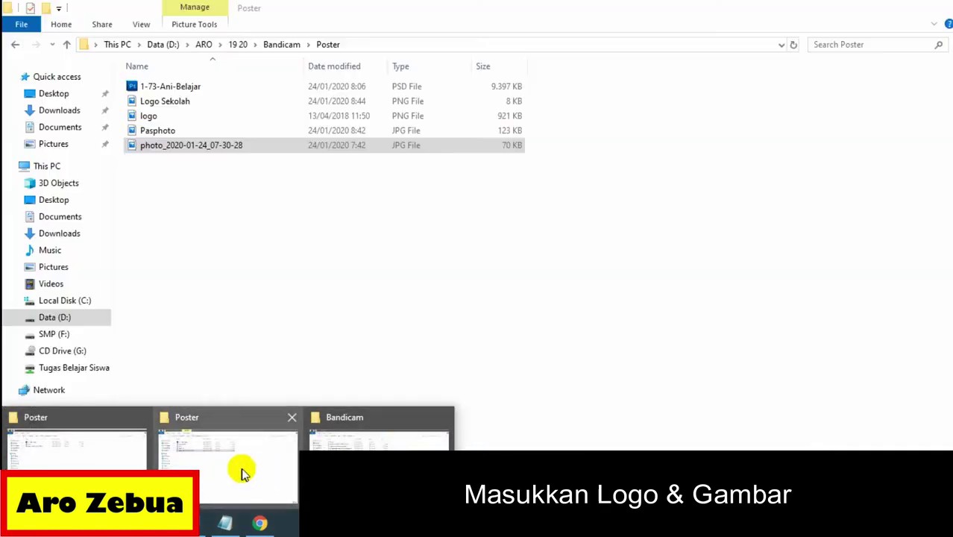
click(246, 474)
click(228, 106)
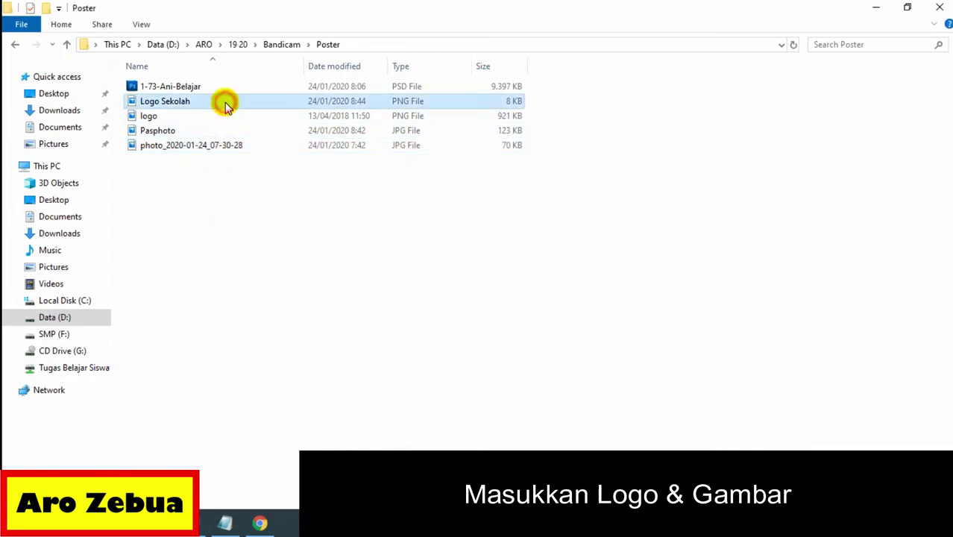
double_click(238, 105)
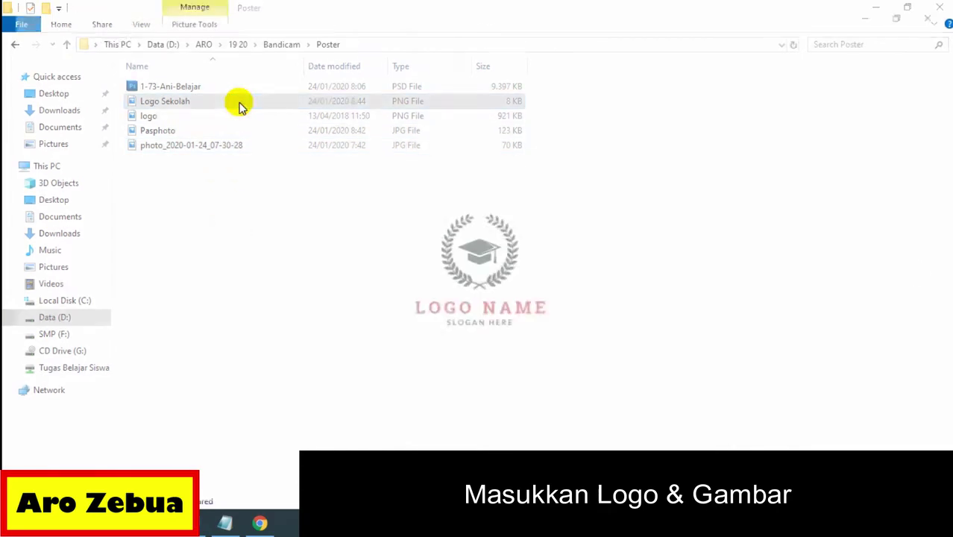
click(938, 15)
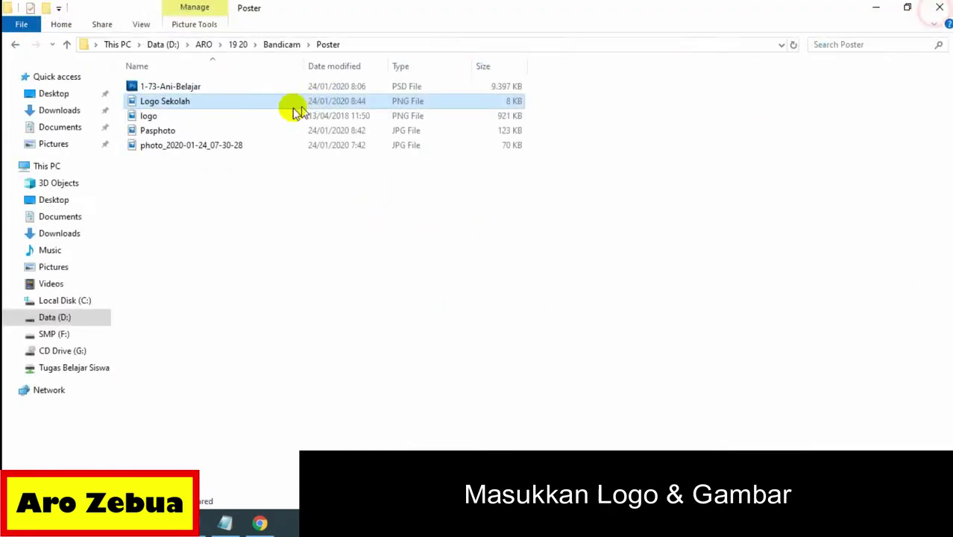
right_click(255, 101)
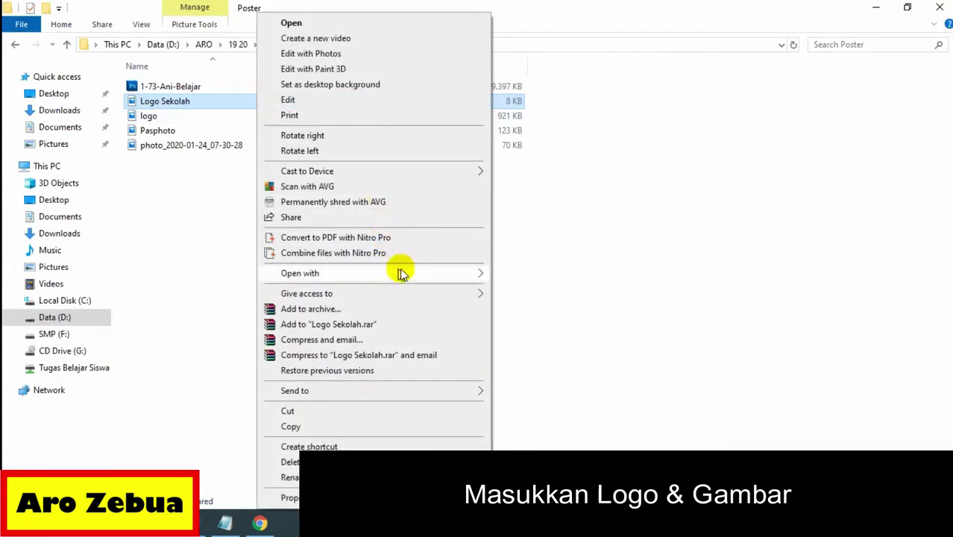
mouse_move(373, 273)
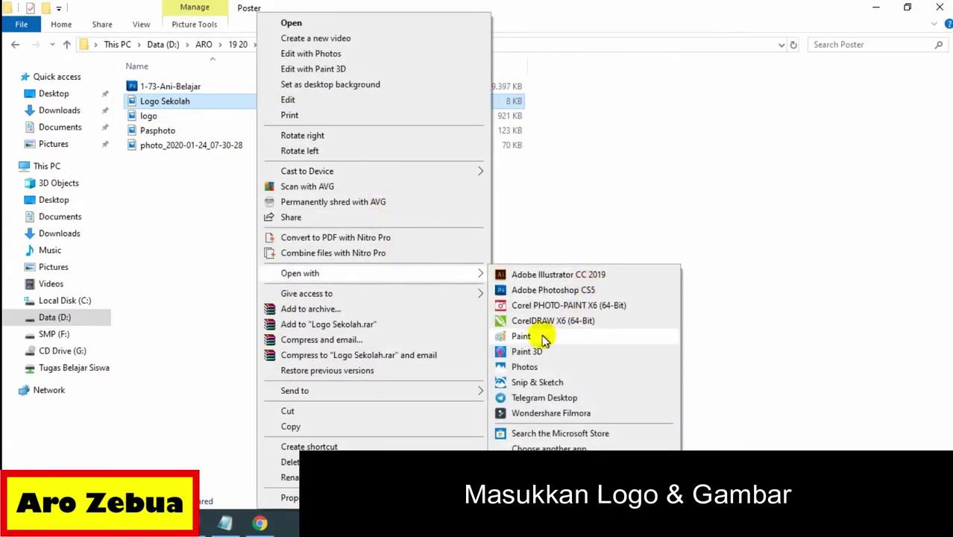
click(520, 337)
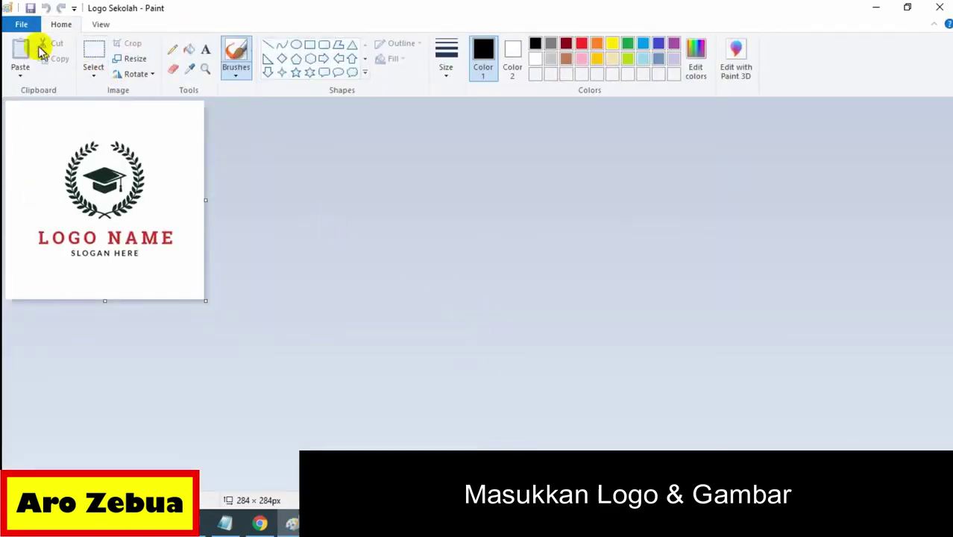
Step: Start saving the logo as a JPEG picture into D:\ARO\19 20\Bandicam\Poster
click(18, 24)
mouse_move(47, 141)
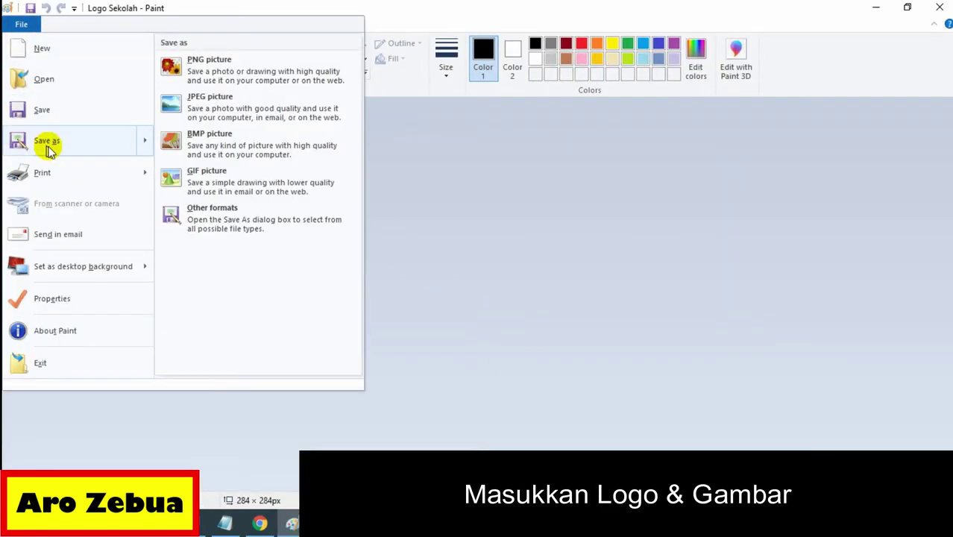
click(235, 112)
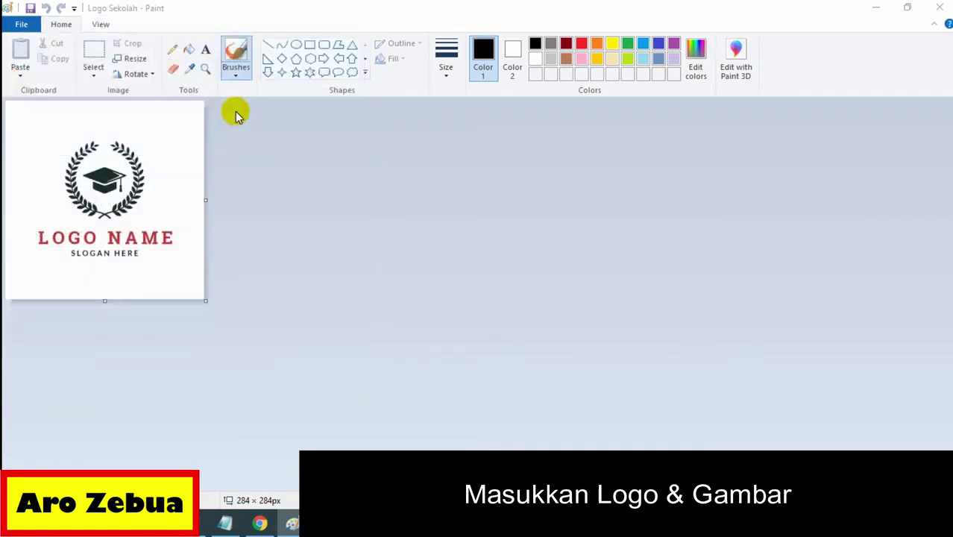
drag(112, 153, 116, 187)
click(77, 159)
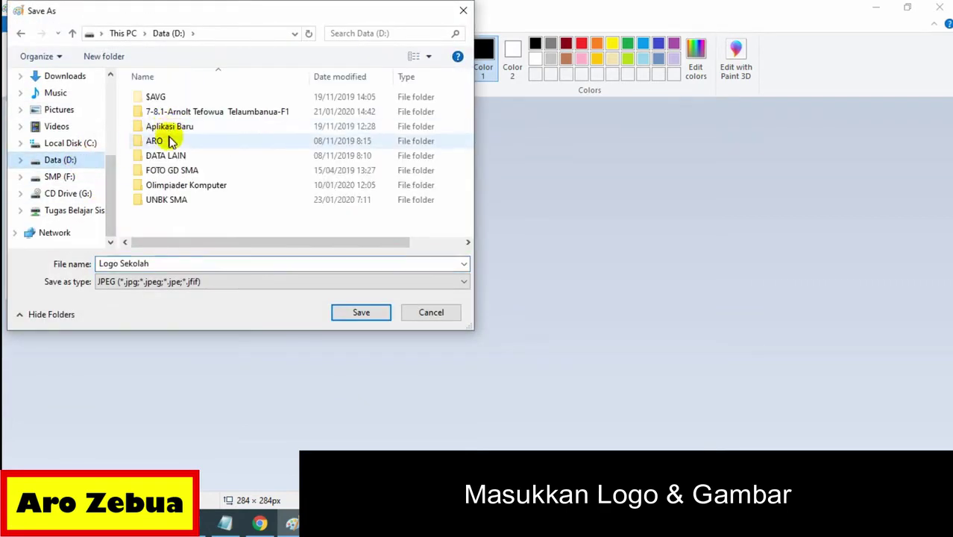
double_click(170, 140)
double_click(181, 97)
click(182, 100)
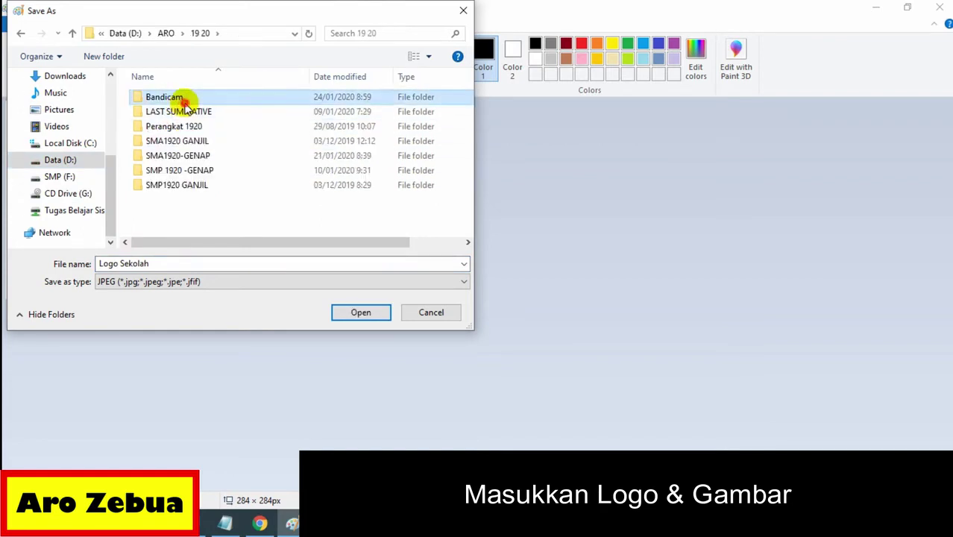
double_click(183, 99)
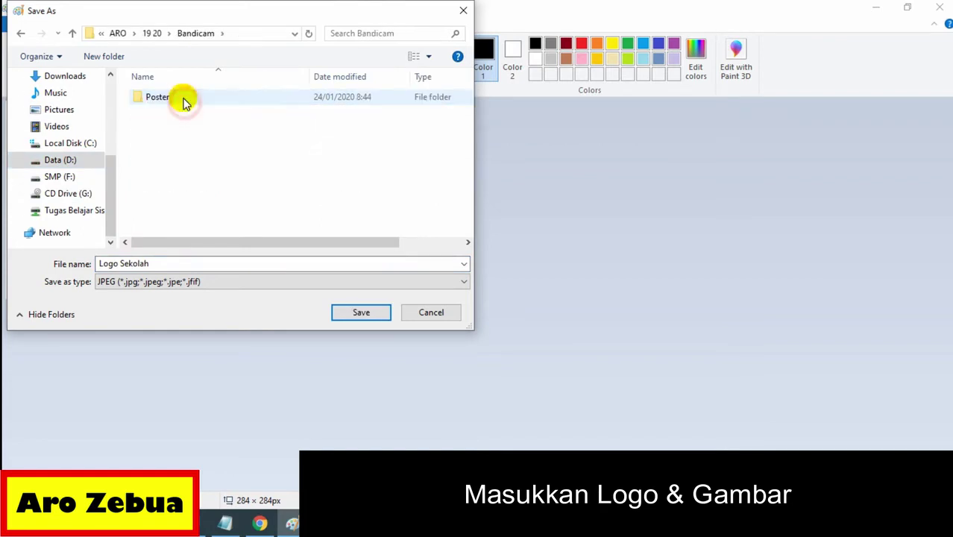
Step: Name it 'Logo Sekolah OK', save as JPEG, and accept losing transparency
click(179, 264)
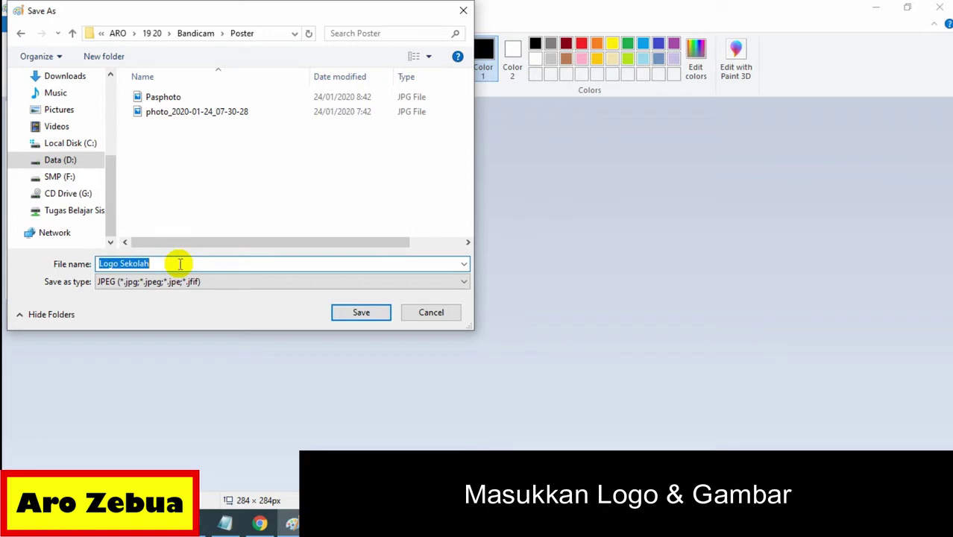
text(Logo Sekola)
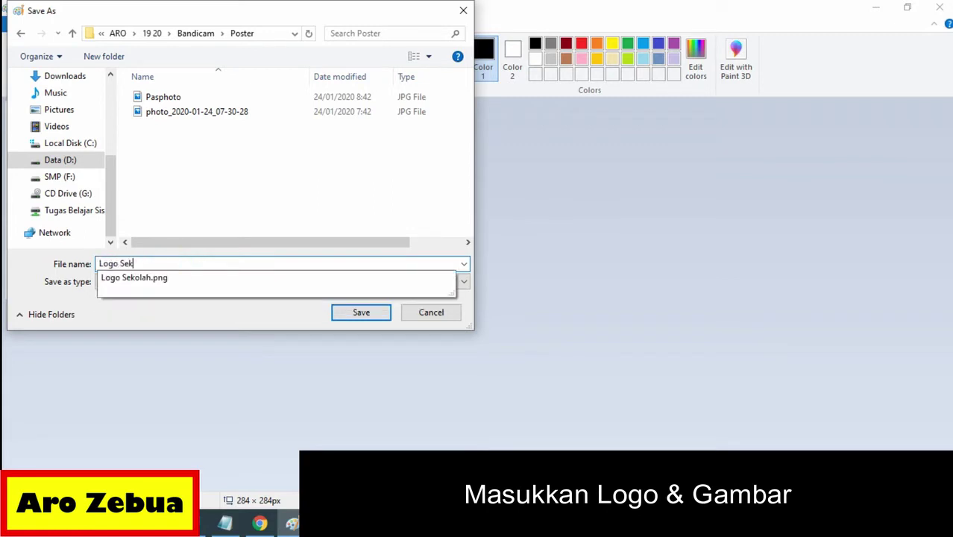
text(h)
click(244, 262)
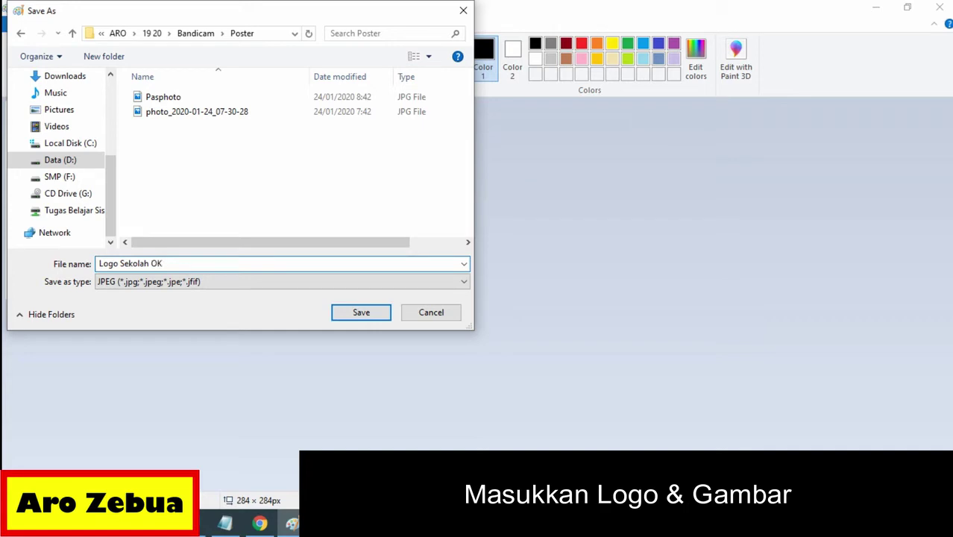
drag(182, 265, 78, 267)
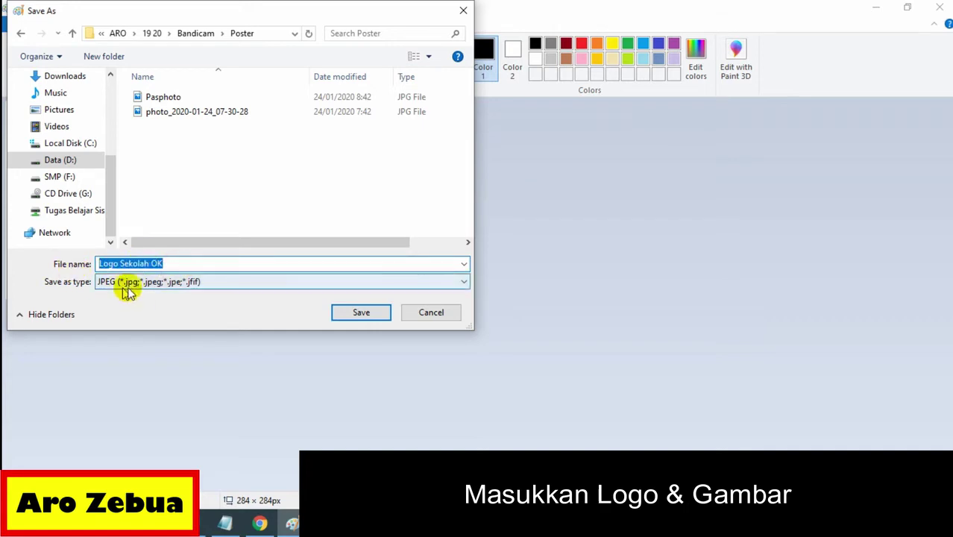
click(403, 281)
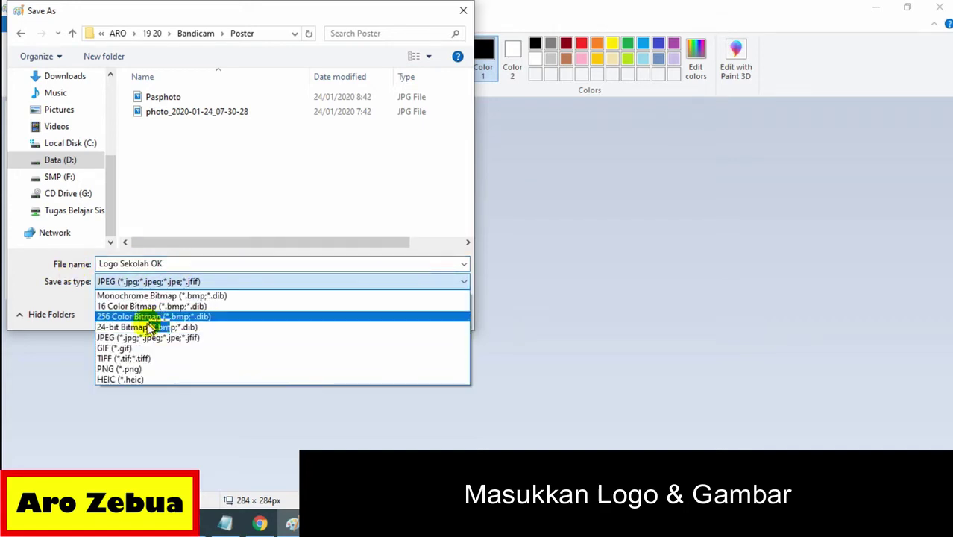
click(128, 338)
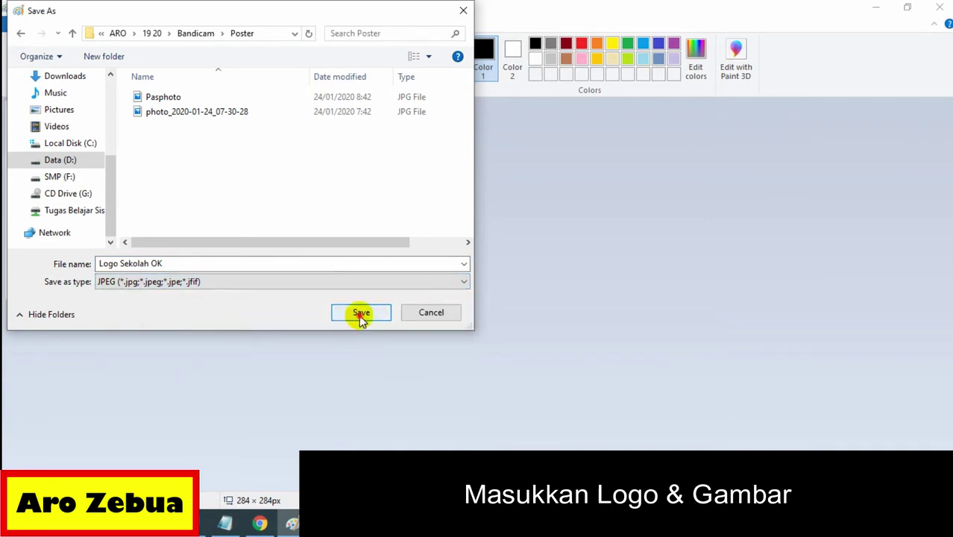
click(361, 313)
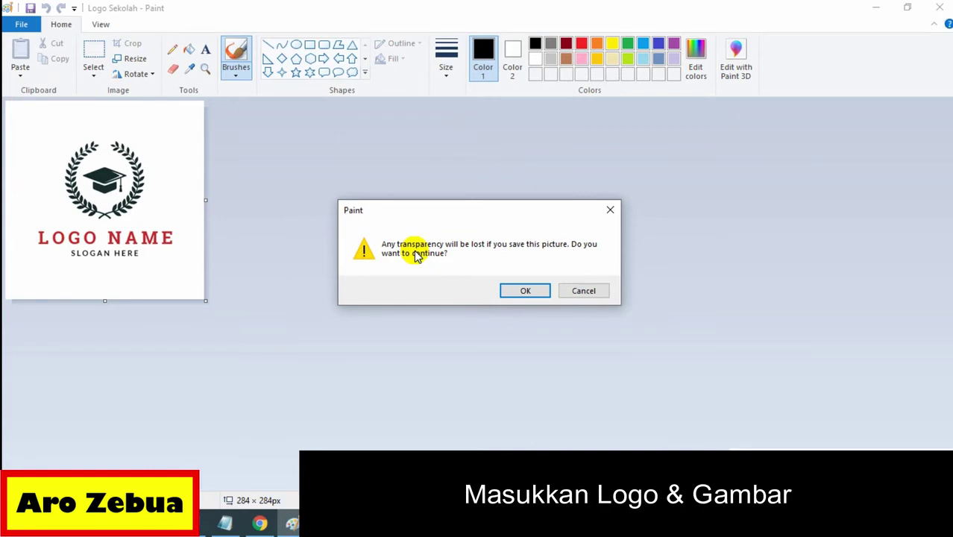
click(526, 291)
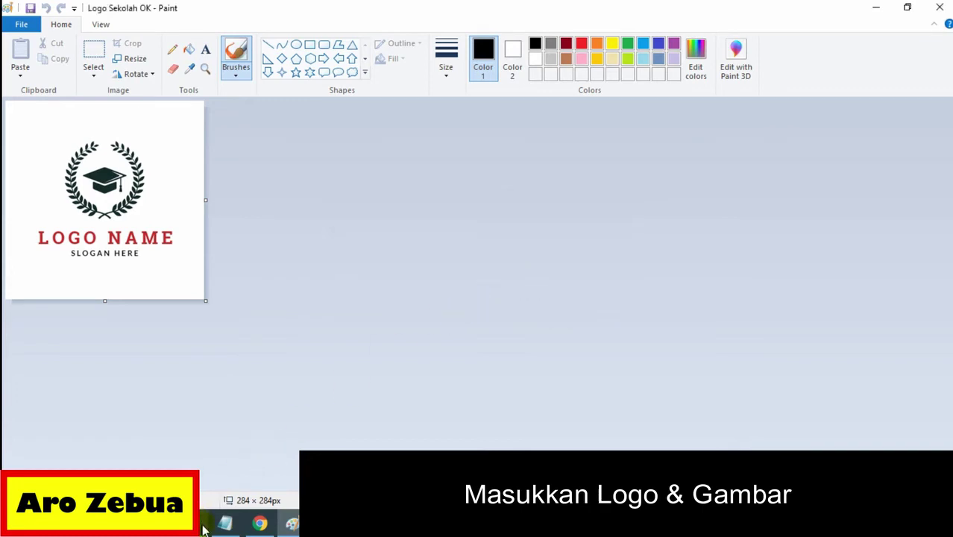
Step: Add the Notepad tip 'Ubah gambarnya di program paint, lalu simpan menjadi JPG', then minimize Notepad and close Paint
click(225, 524)
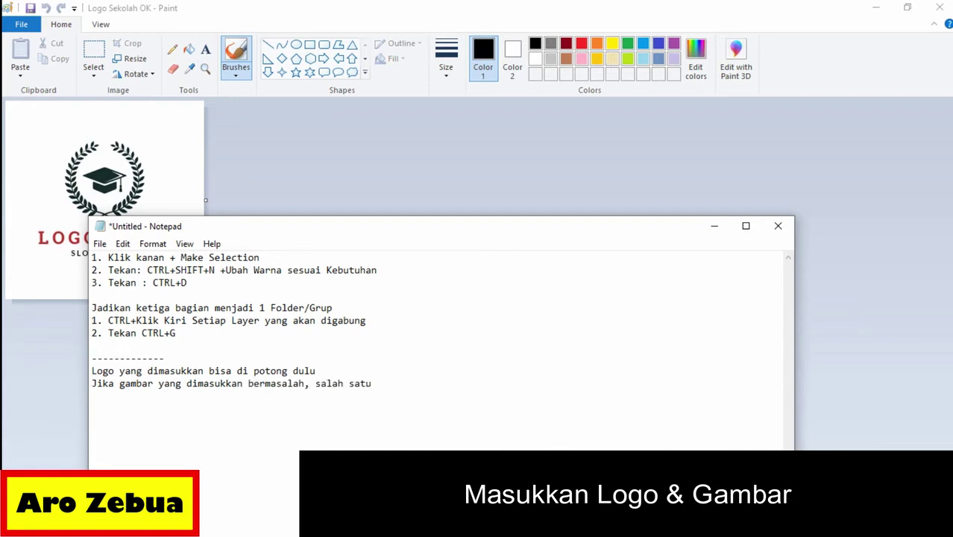
text(lusinya adalah seperti ini.)
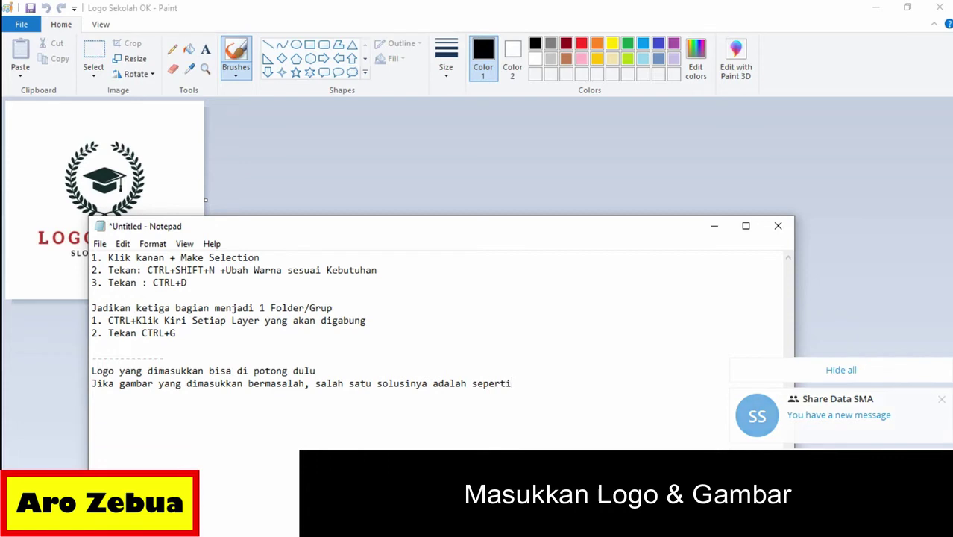
text(Ubah gambarnya di program paint, lalu simpan menjadi JPG)
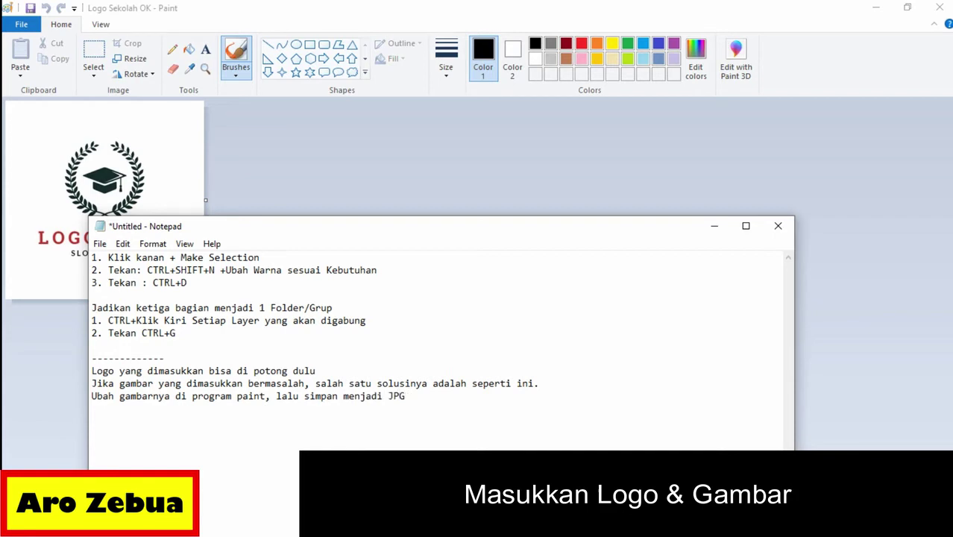
click(713, 225)
click(944, 6)
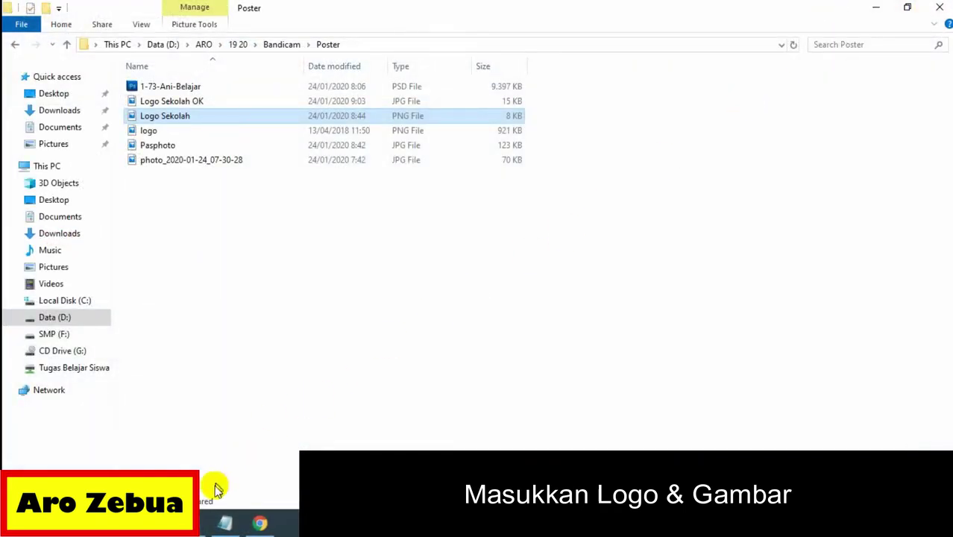
Step: Open Logo Sekolah OK.jpg in Photoshop and convert its Background layer into Layer 0
click(225, 523)
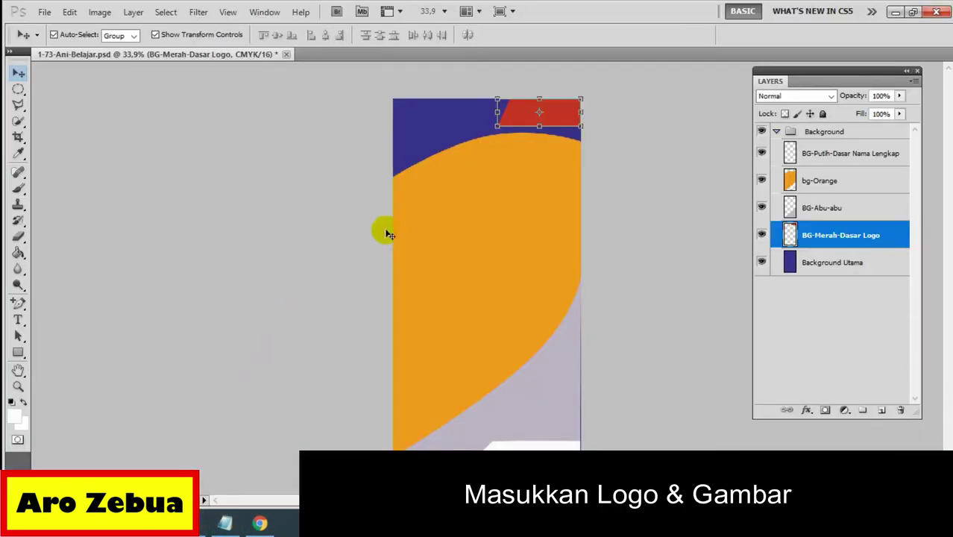
click(42, 11)
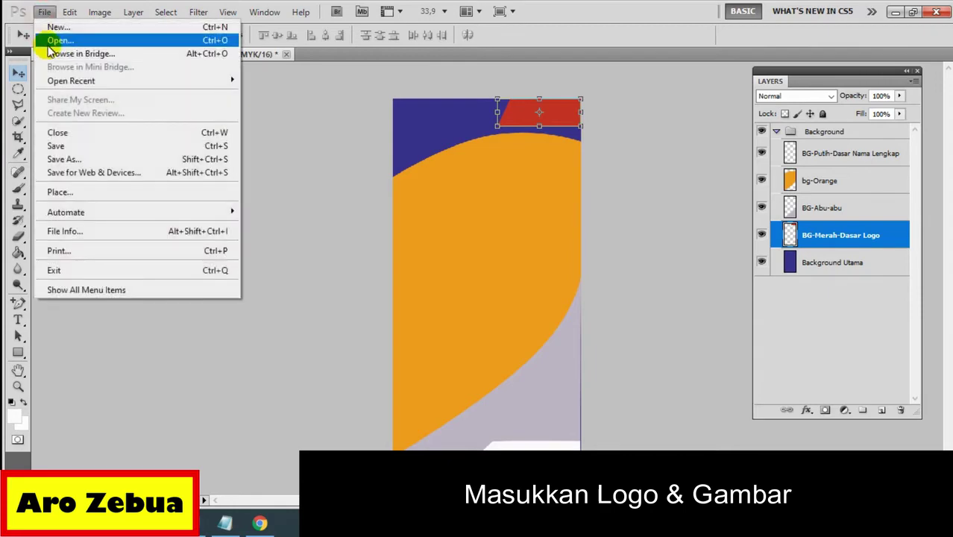
click(52, 36)
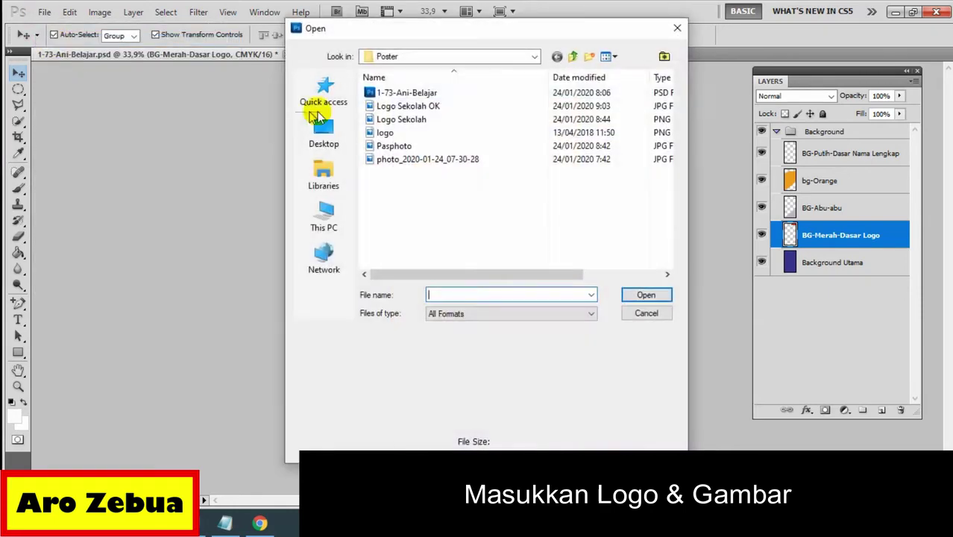
click(429, 108)
click(636, 298)
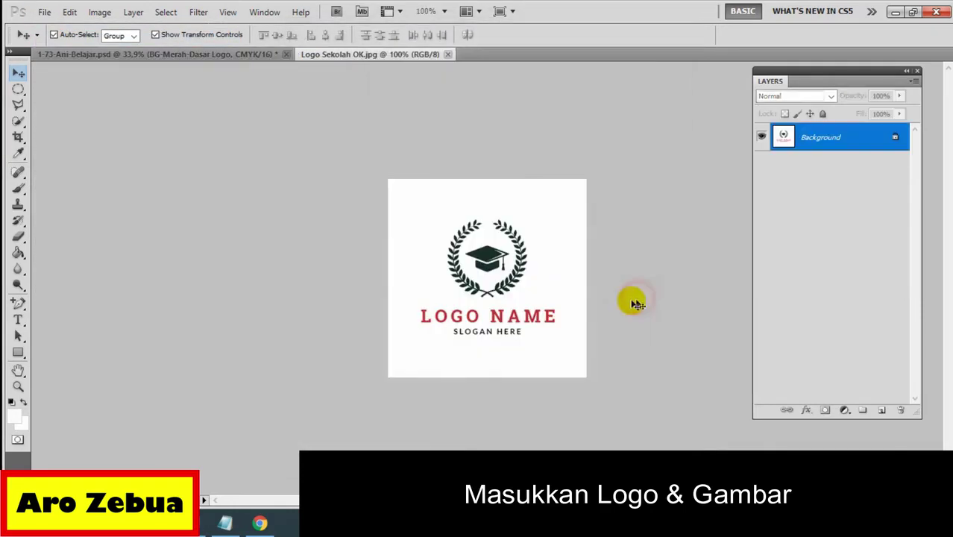
double_click(895, 139)
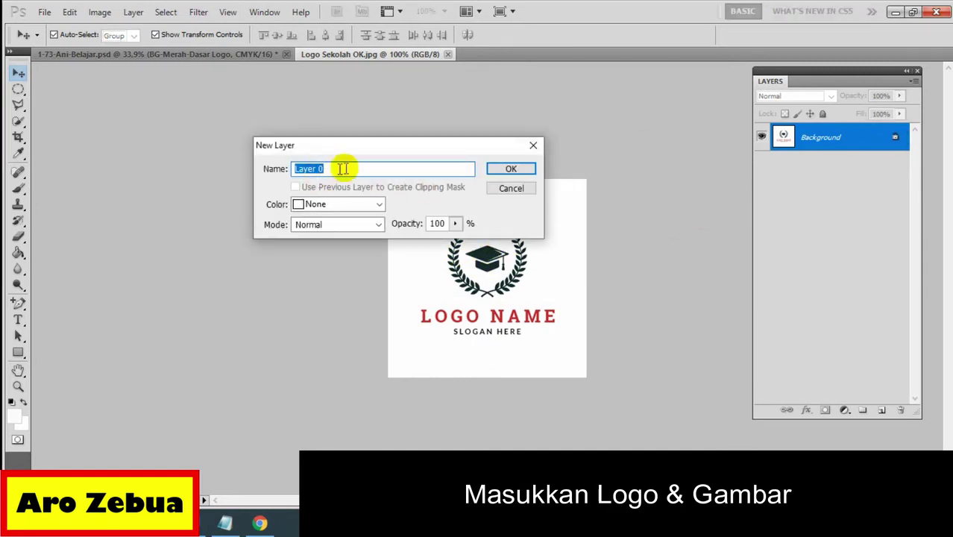
click(499, 170)
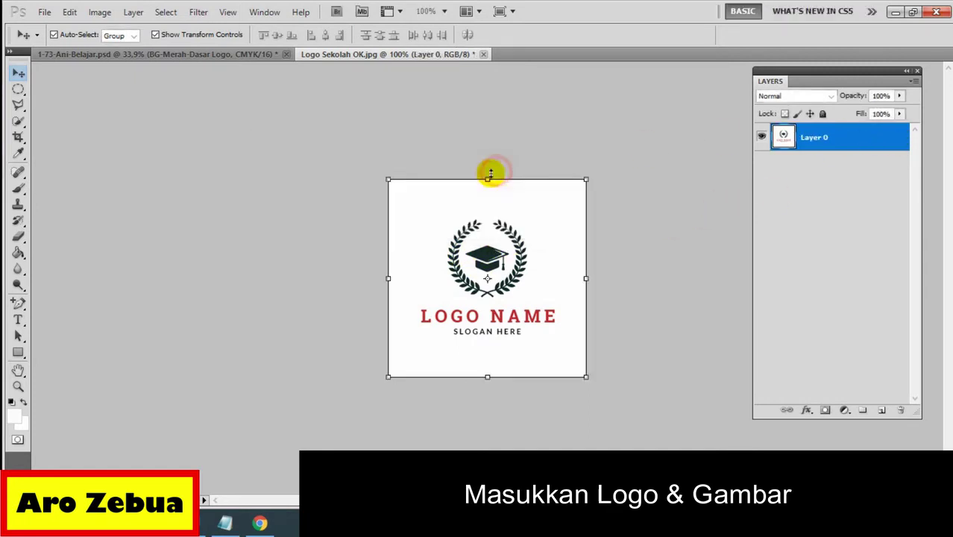
Step: Select the Crop tool, clear its preset values and keep resolution at 72 pixels/cm
click(18, 138)
click(273, 35)
text(72)
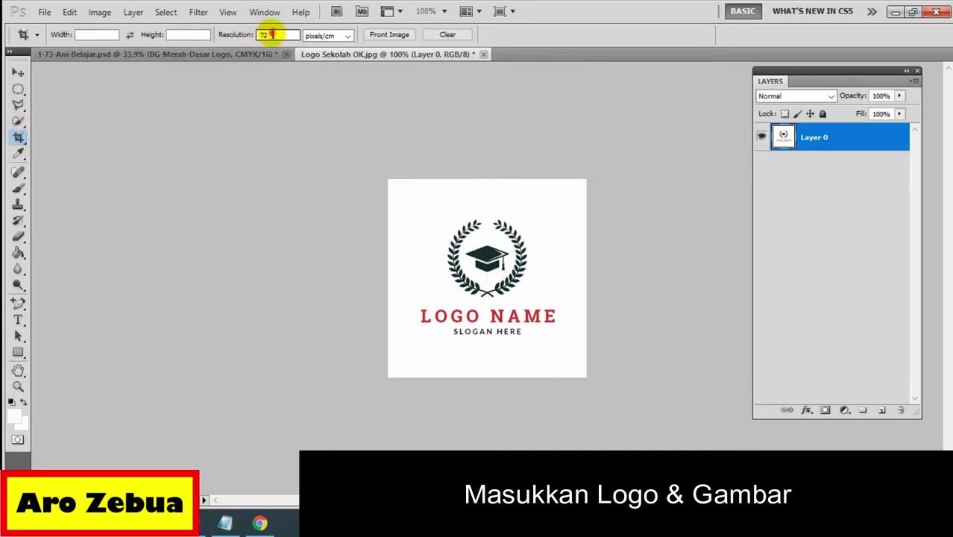
drag(273, 34, 239, 34)
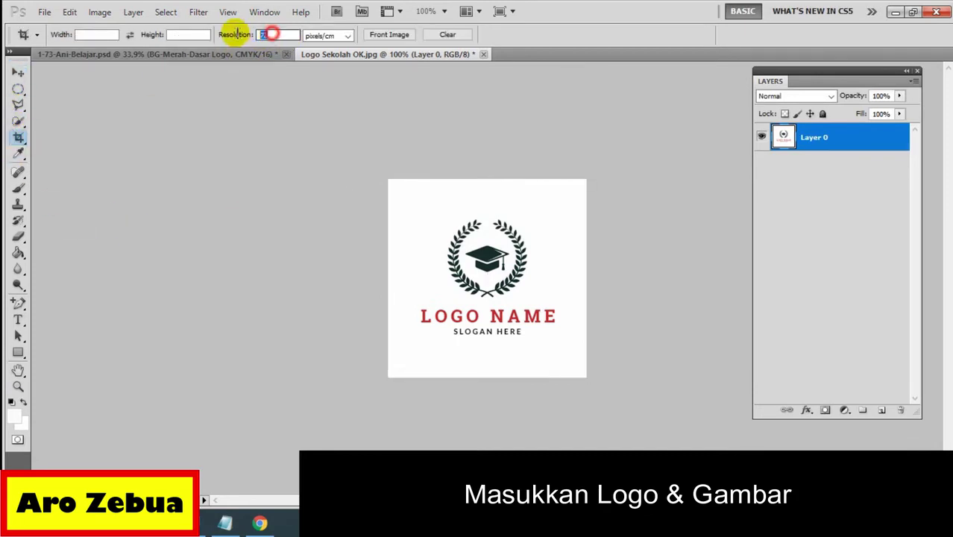
click(340, 35)
click(340, 61)
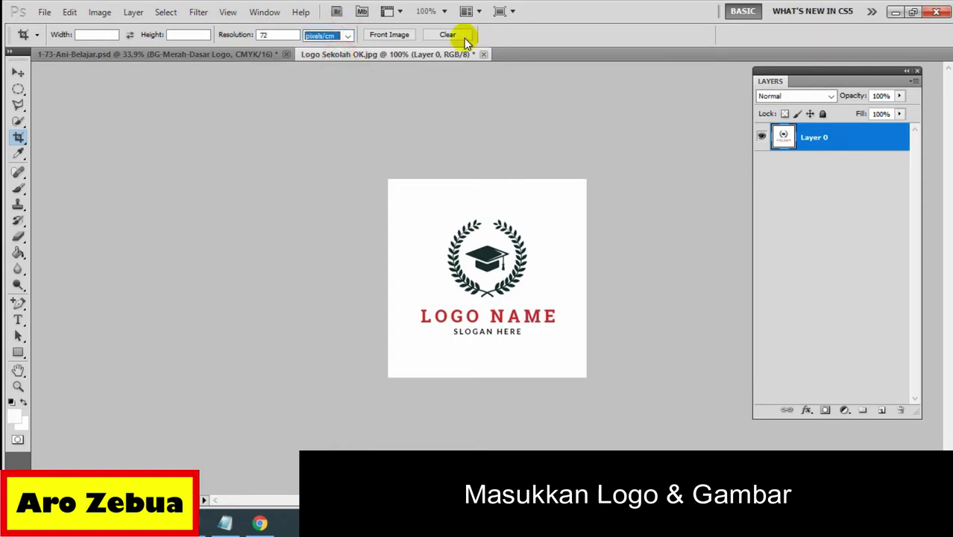
click(447, 34)
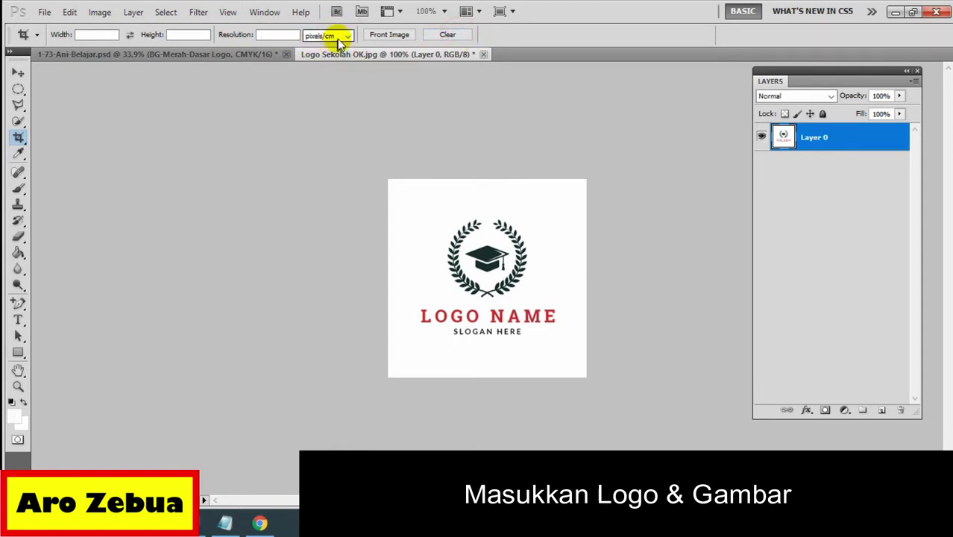
click(333, 35)
click(330, 61)
click(288, 35)
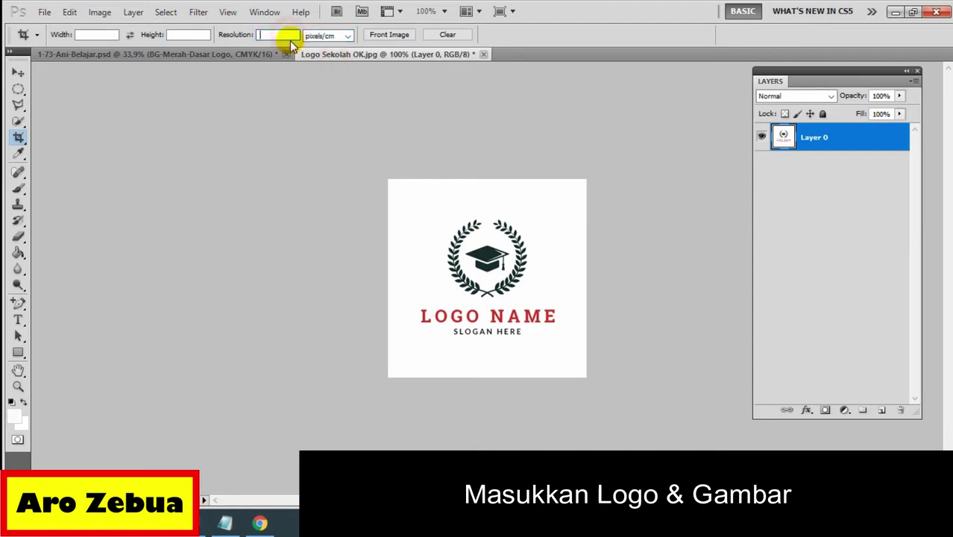
text(72)
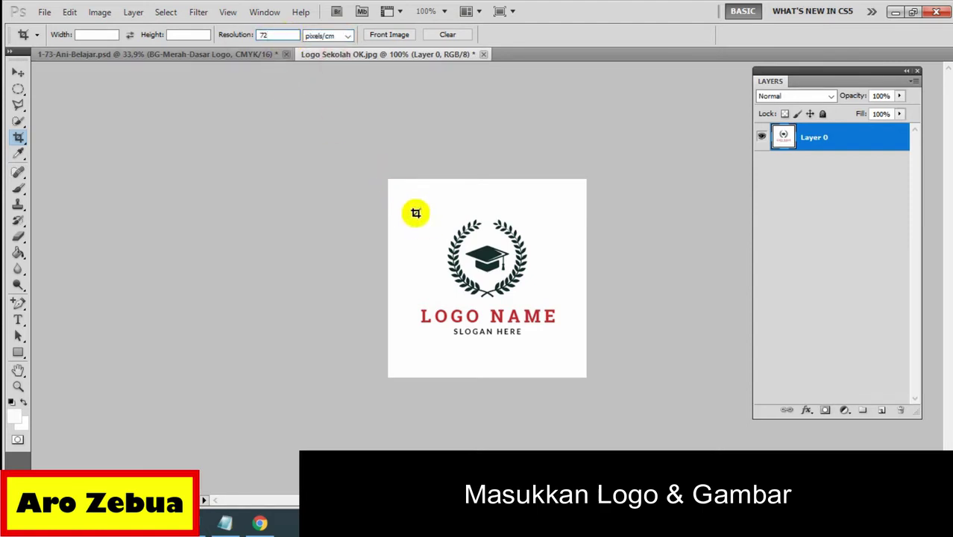
Step: Crop the logo image tightly around the emblem and float its window beside the poster
mouse_move(415, 212)
mouse_down()
mouse_move(489, 298)
mouse_move(561, 345)
mouse_up()
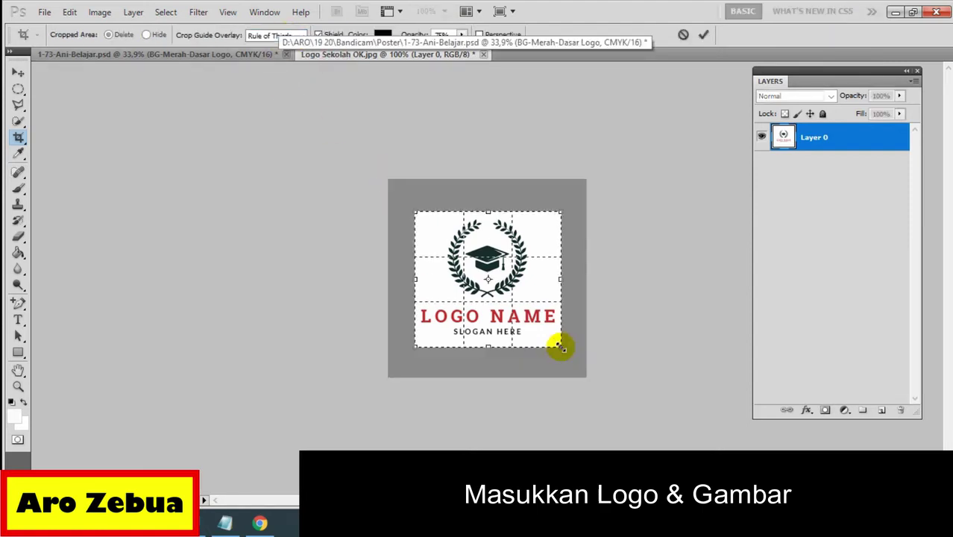
click(15, 73)
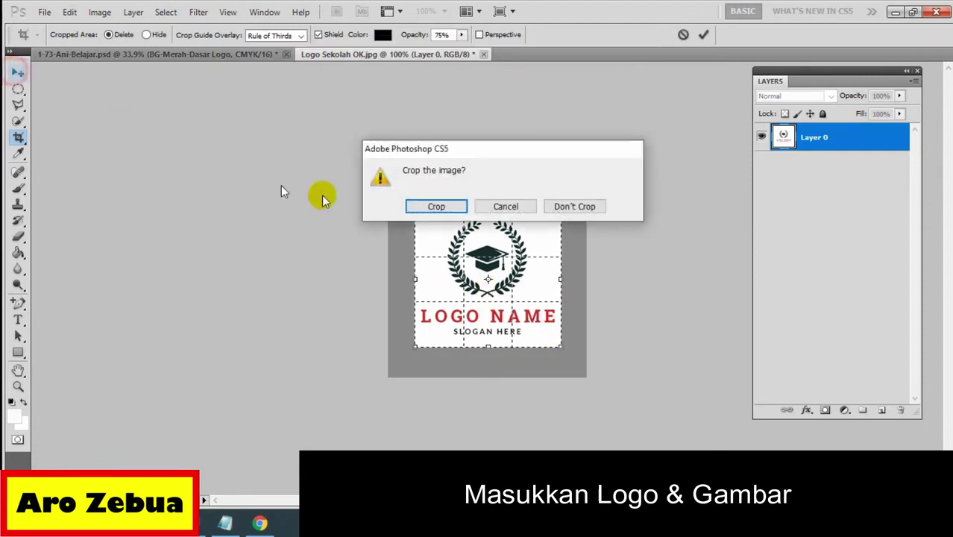
click(438, 207)
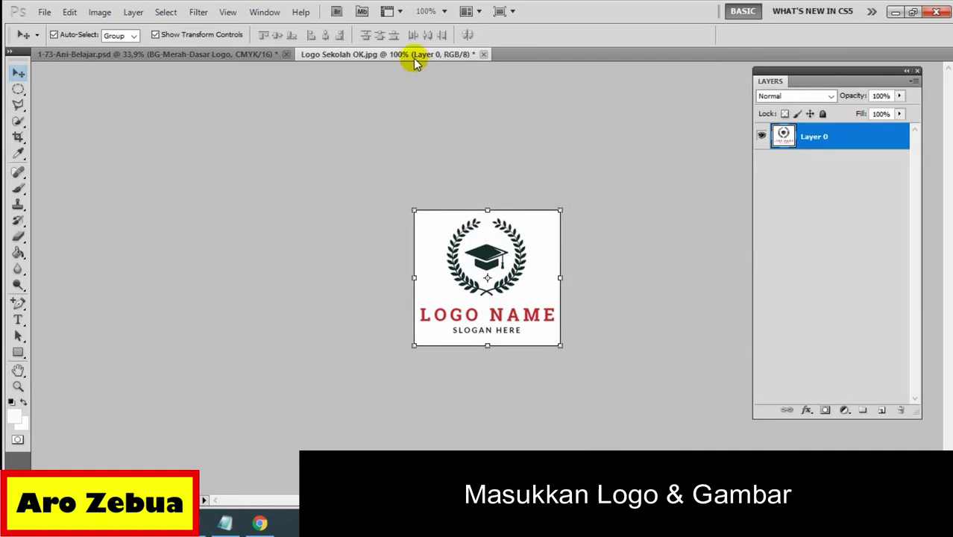
mouse_move(413, 59)
mouse_down()
mouse_move(612, 103)
mouse_move(376, 127)
mouse_move(312, 157)
mouse_up()
Step: Drag the logo onto the poster's top corner as Layer 1, accepting the bit-depth warning, then close the logo file
click(446, 106)
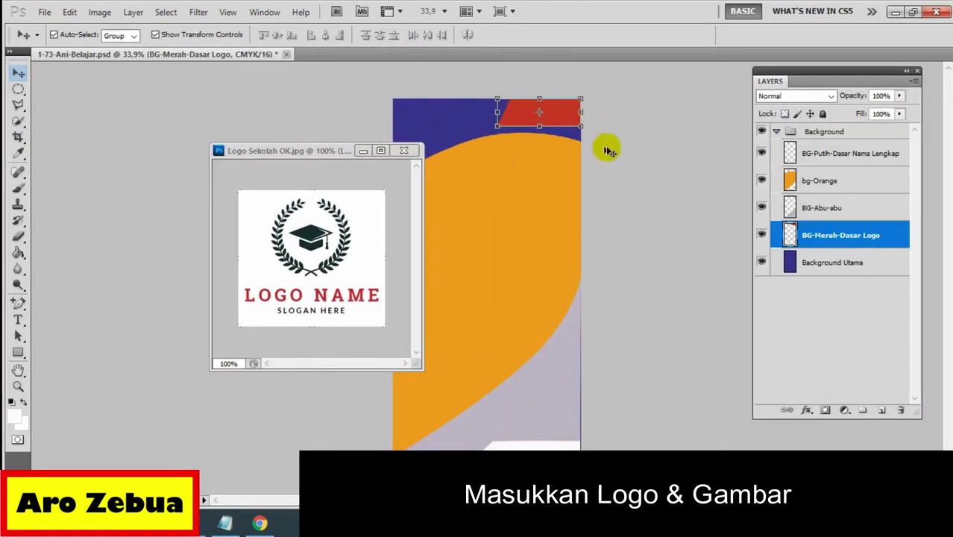
click(779, 132)
click(813, 205)
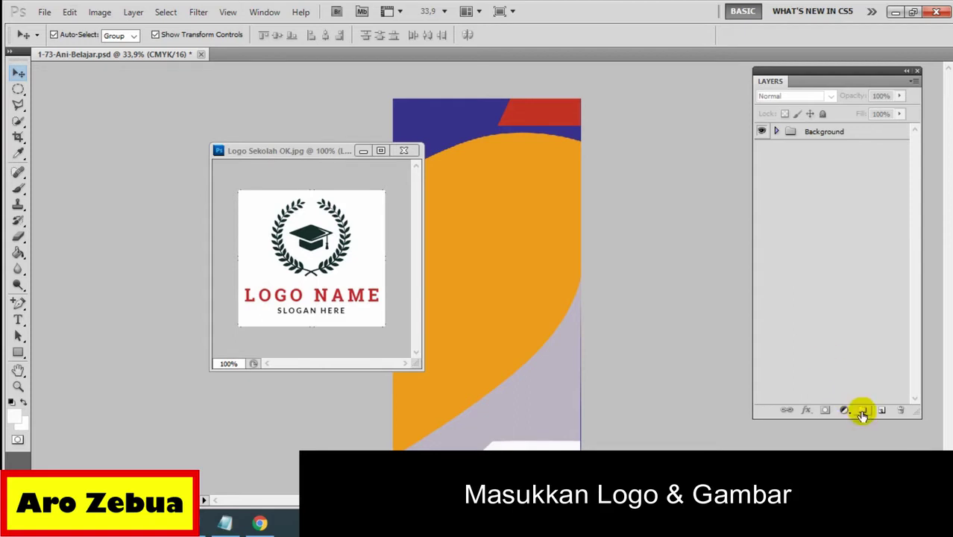
click(291, 248)
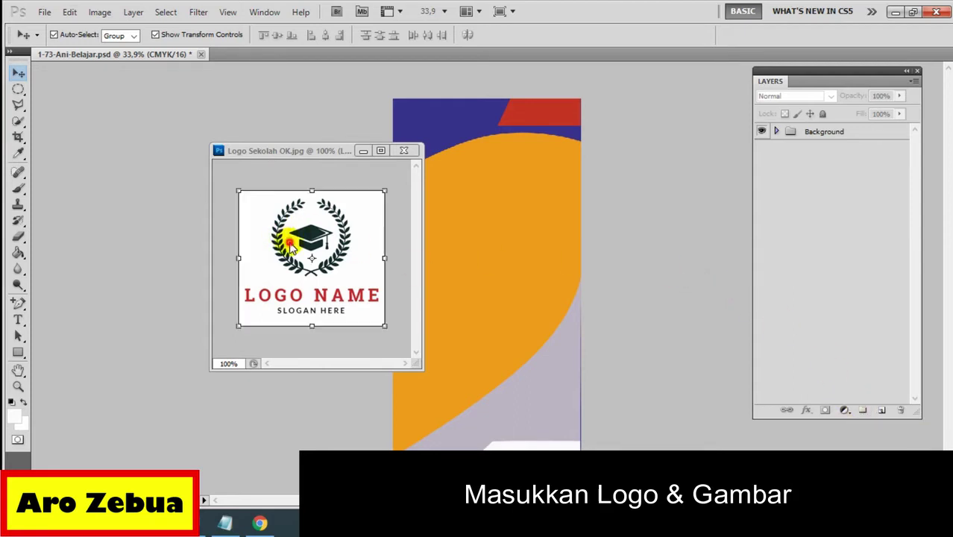
drag(291, 249, 541, 179)
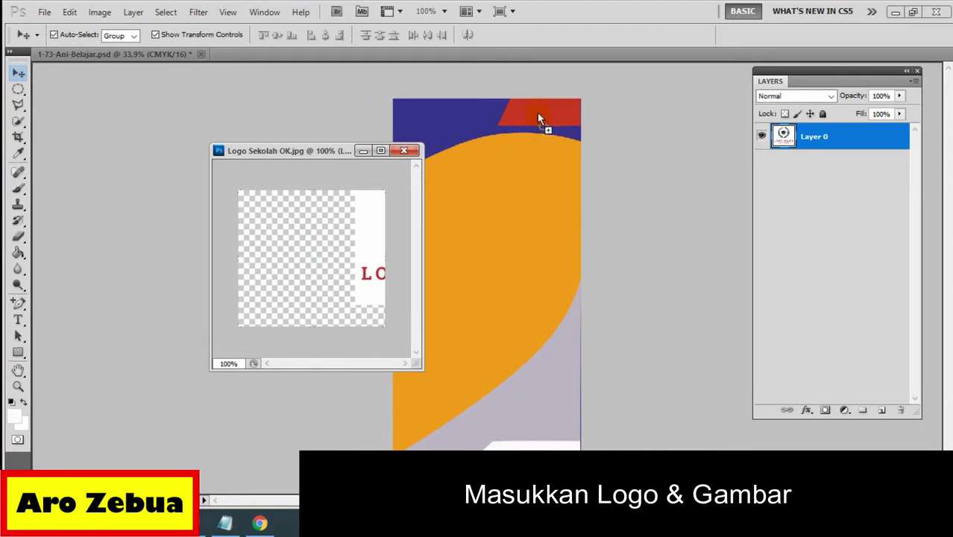
drag(539, 119, 539, 118)
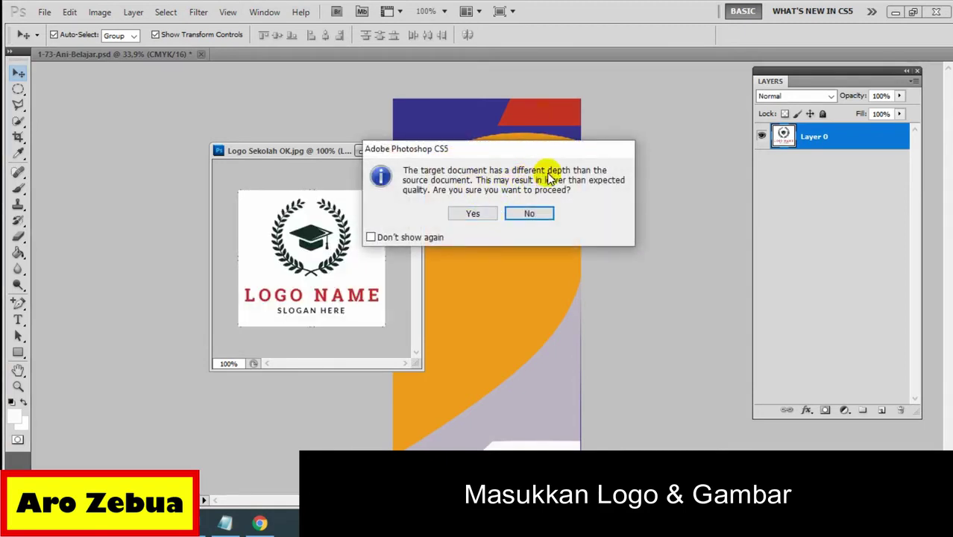
click(481, 217)
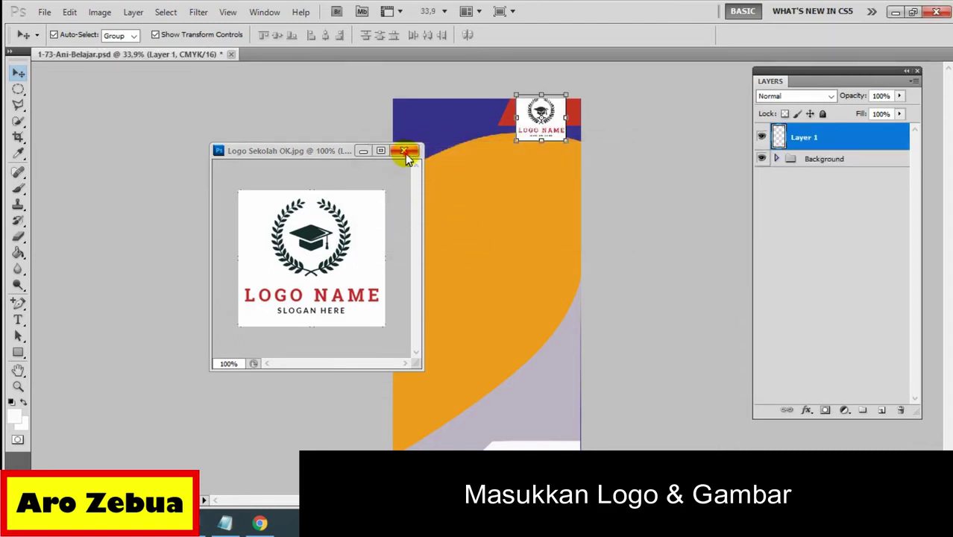
click(404, 152)
click(486, 208)
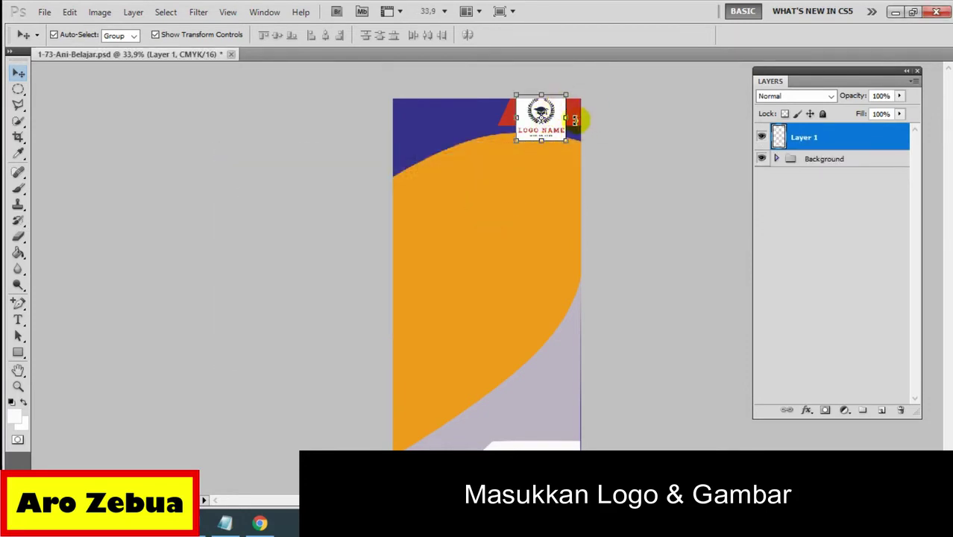
Step: Rename the logo layer to 'Logo Sekolah'
click(790, 140)
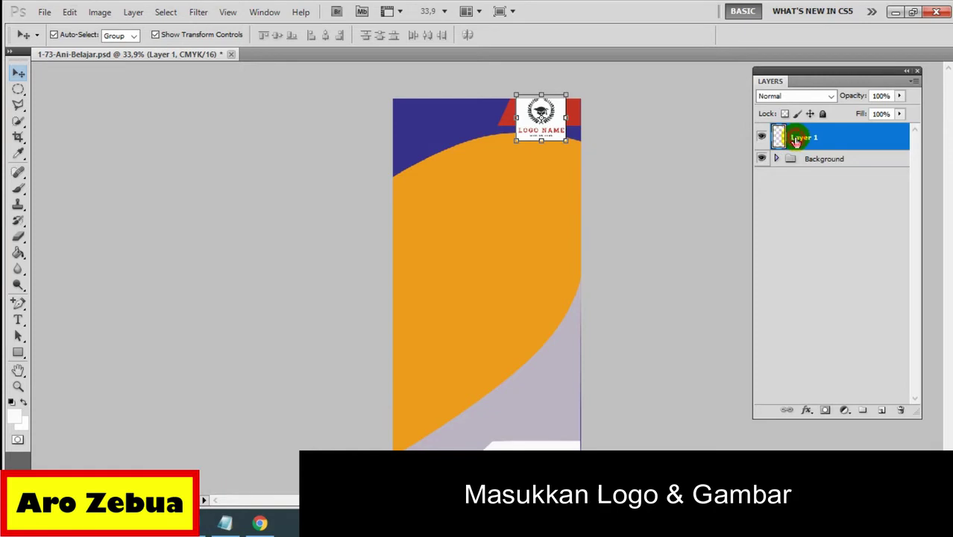
double_click(797, 140)
text(Lo)
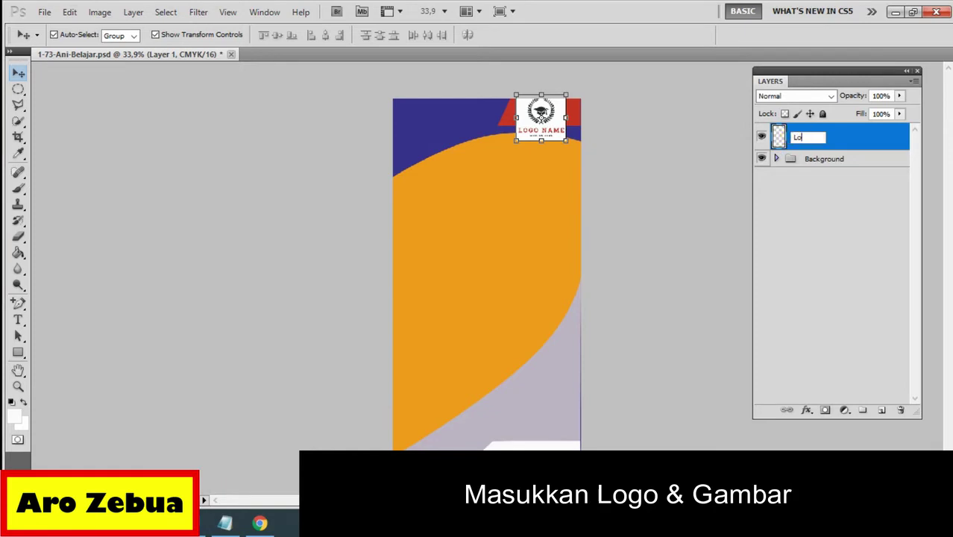
text(go Sek)
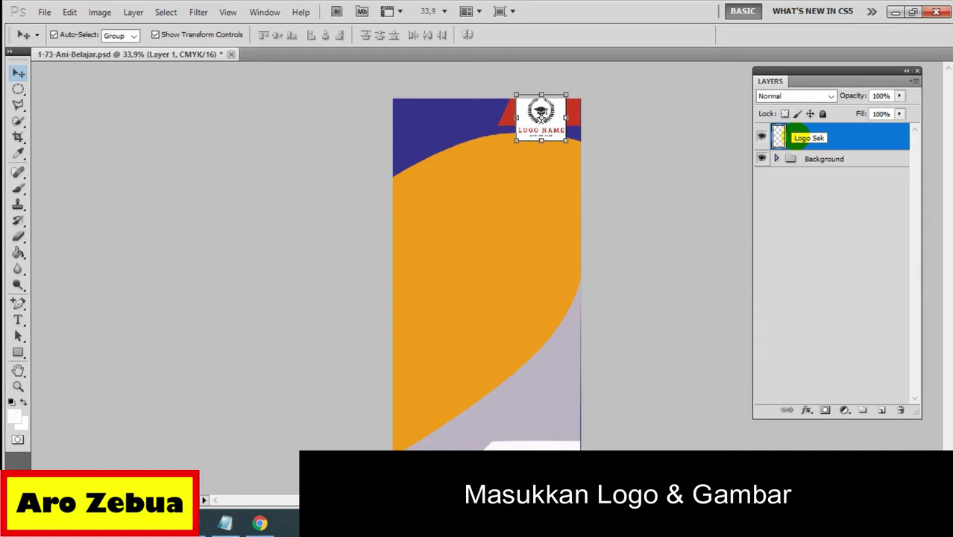
text(jolah)
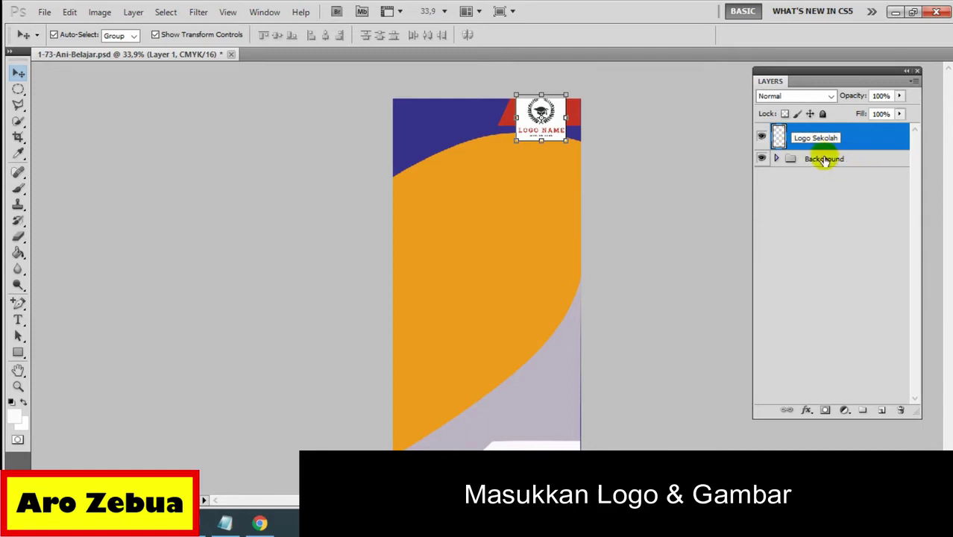
click(664, 164)
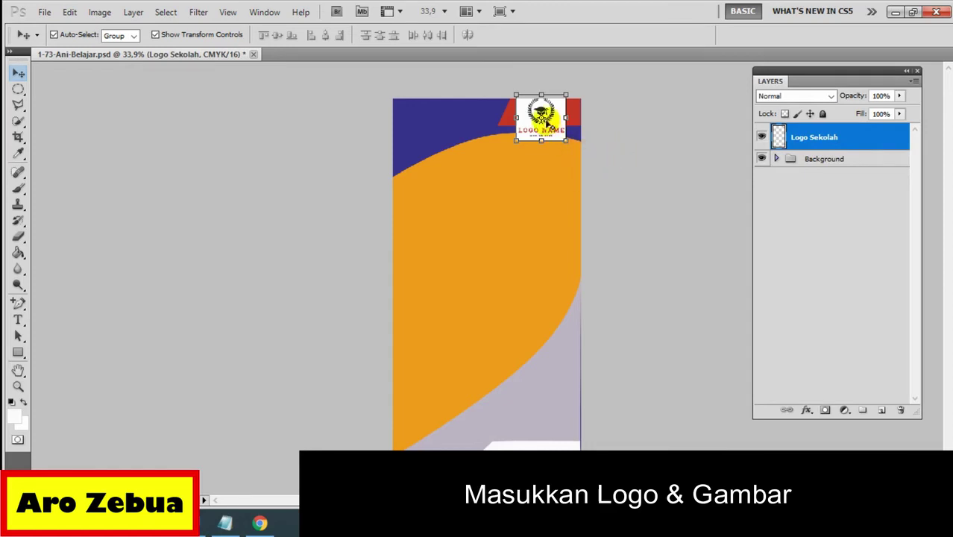
Step: Move the logo down onto the poster's orange curve
scroll(542, 114, up, 1)
scroll(545, 110, up, 1)
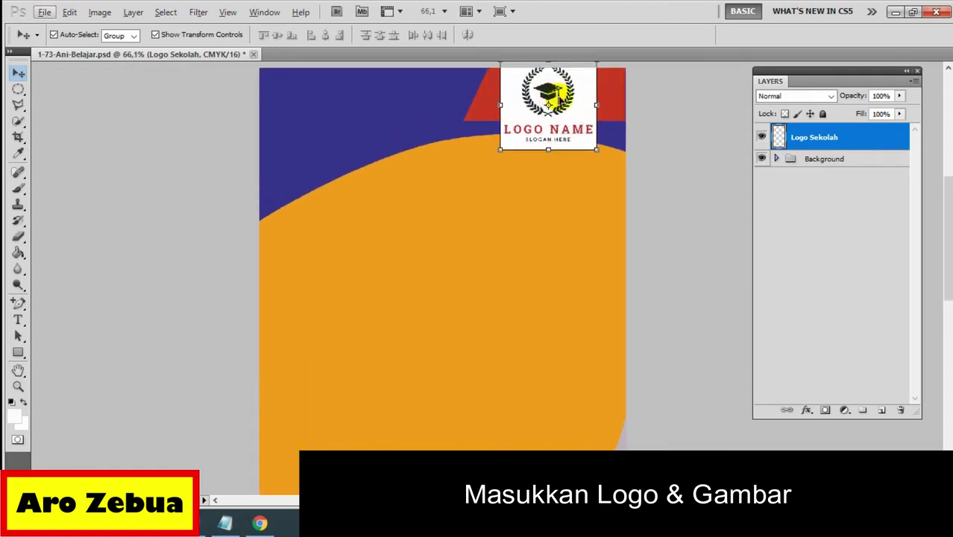
drag(564, 94, 515, 205)
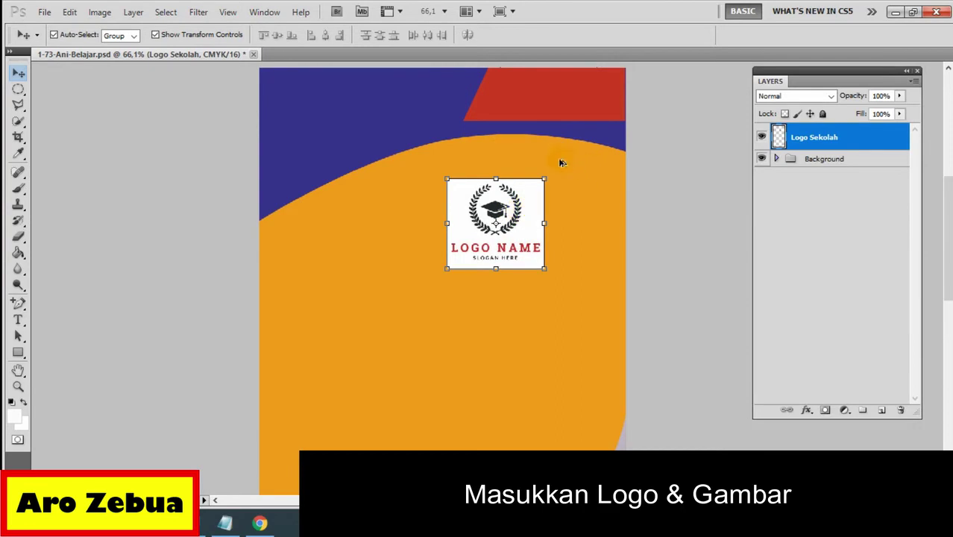
scroll(542, 154, up, 1)
scroll(540, 158, up, 1)
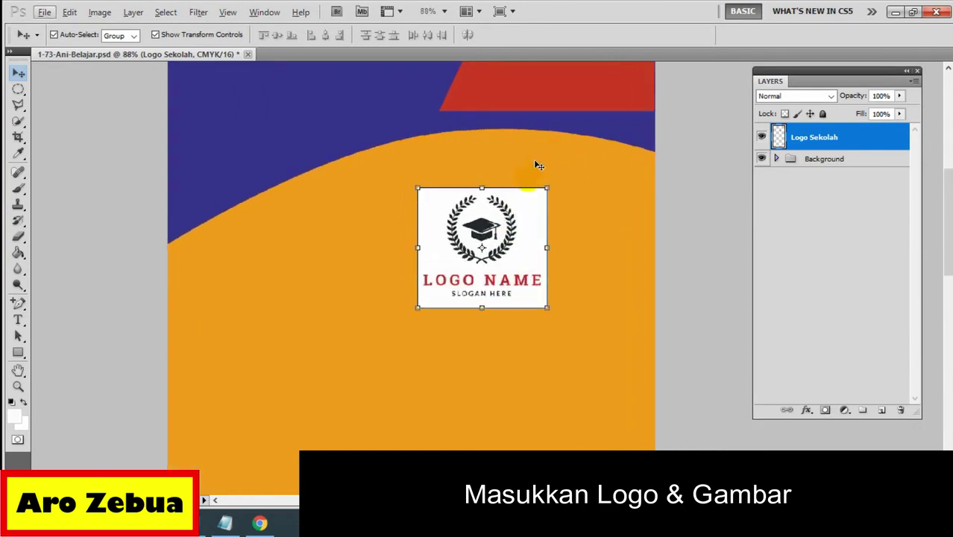
click(225, 522)
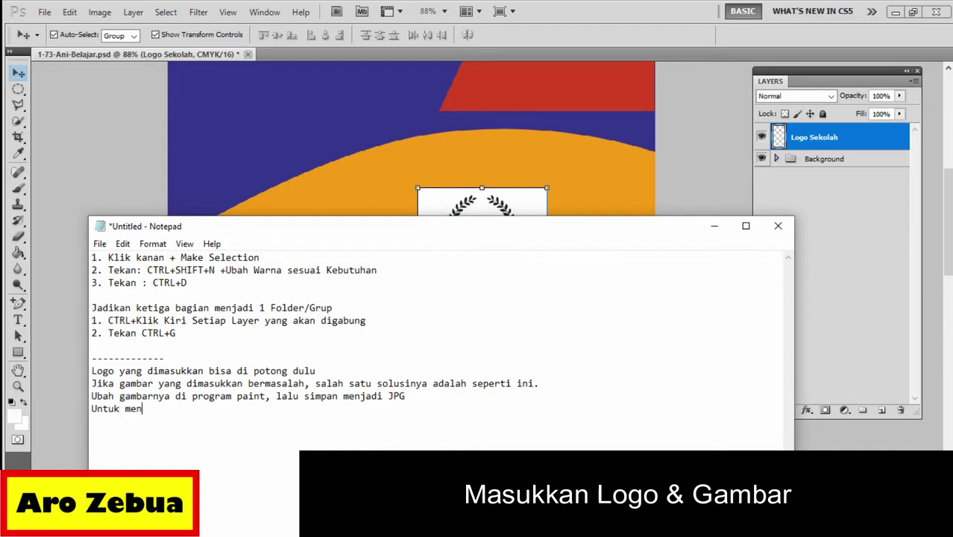
Step: Finish the Notepad tip 'Untuk mengubah ukuran, tekan shift, lalu tarik dari salah satu sudut.' and minimize Notepad
text(gub)
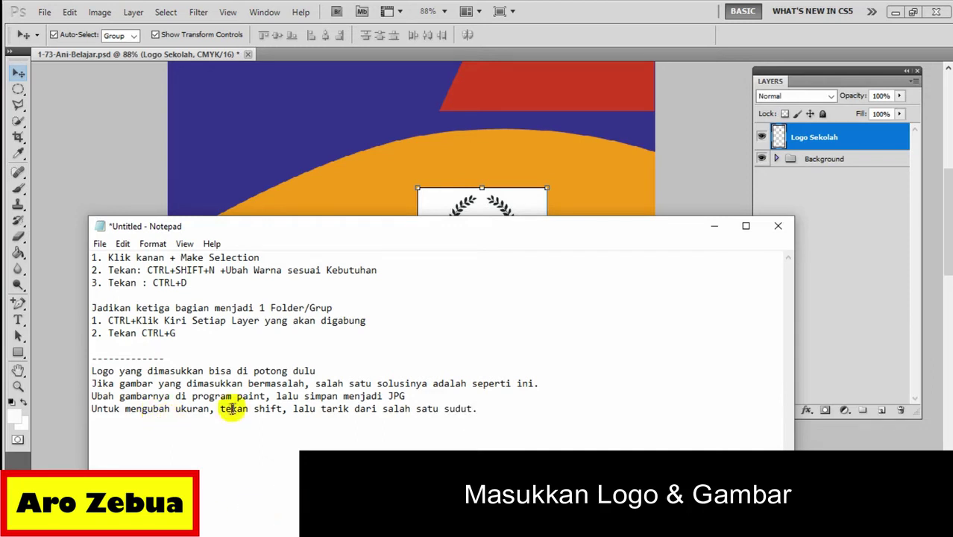
drag(478, 409, 211, 408)
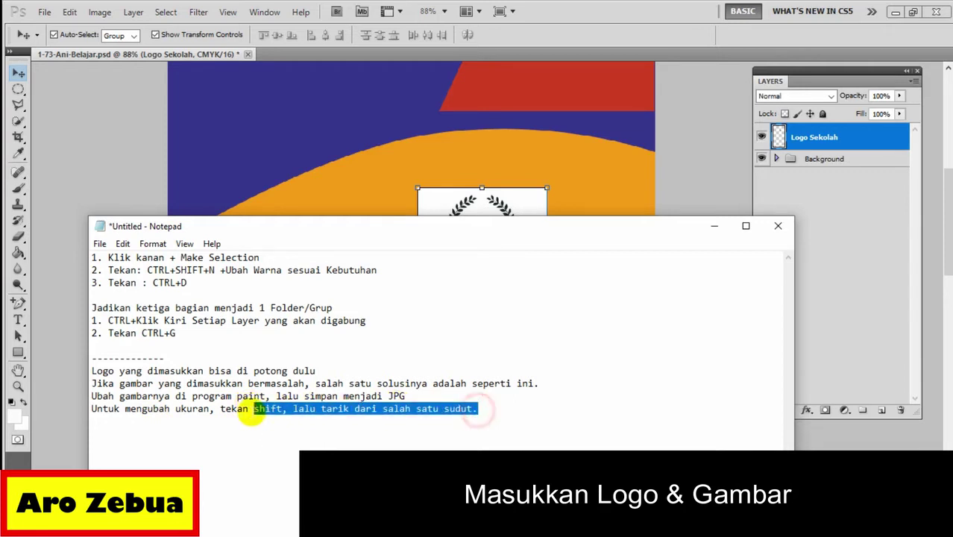
click(721, 231)
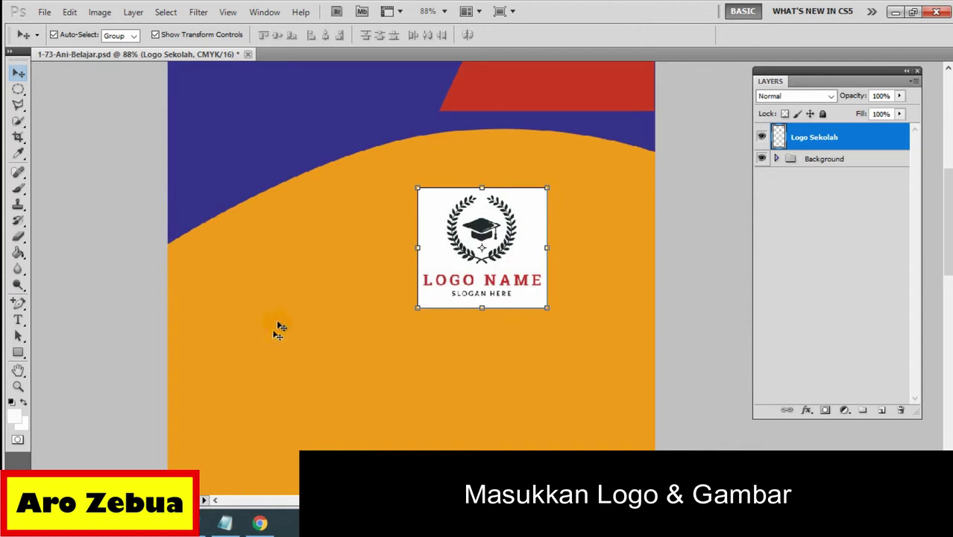
Step: Shrink the logo to about 41% with Free Transform and move it up into the red shape
click(192, 36)
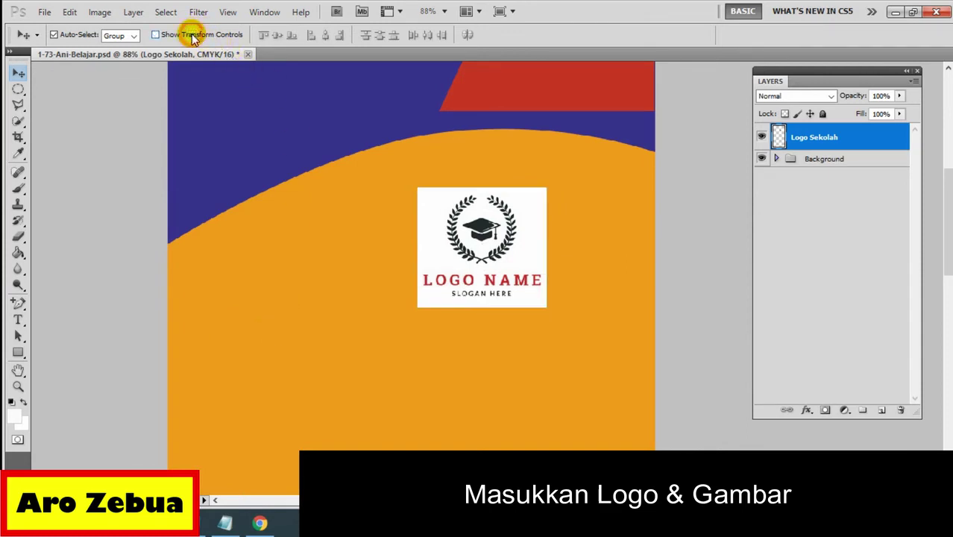
click(192, 36)
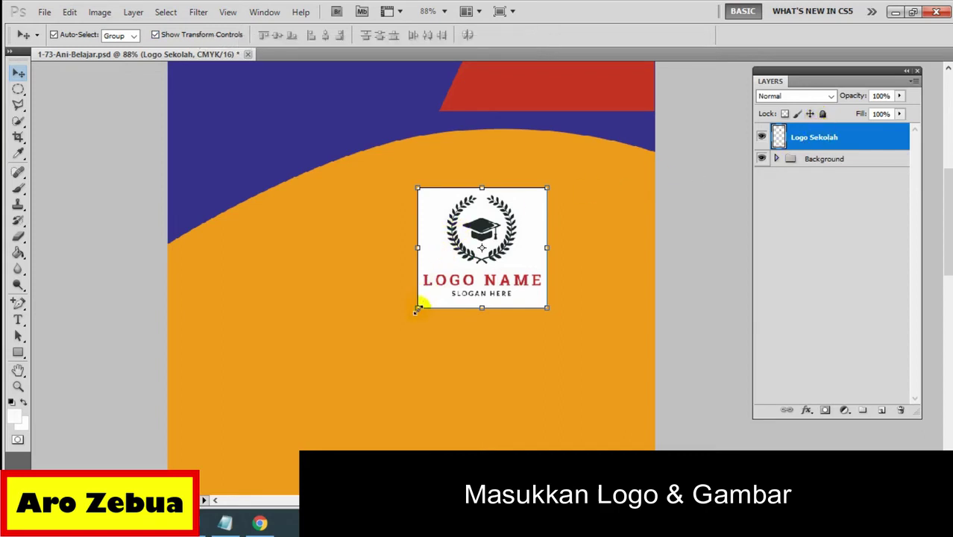
drag(419, 306, 492, 238)
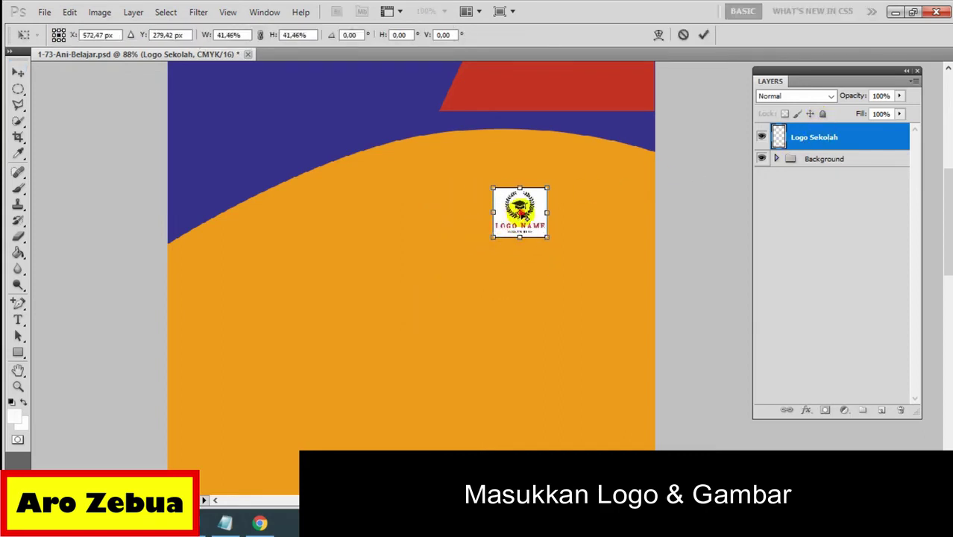
drag(532, 145, 540, 128)
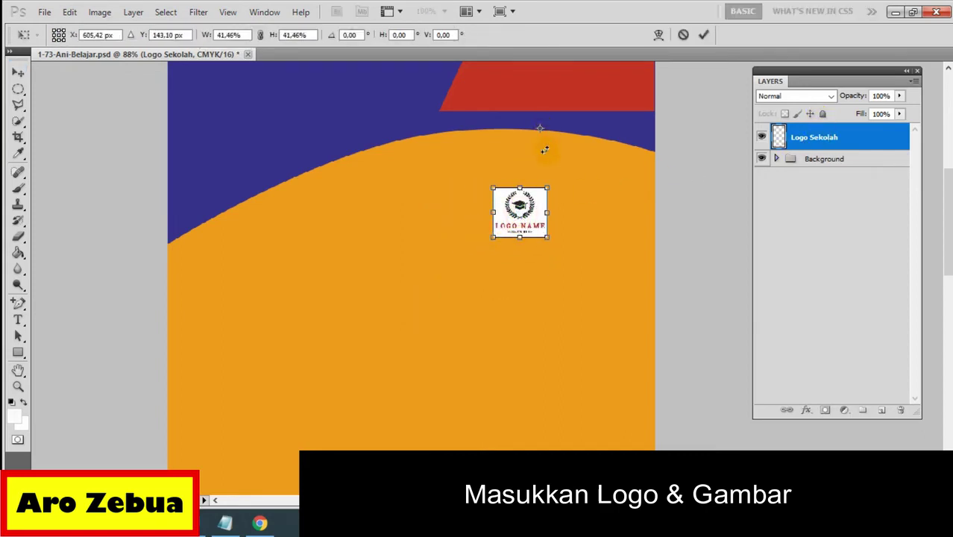
key(ctrl+z)
mouse_move(520, 209)
mouse_down()
mouse_move(568, 95)
mouse_move(606, 97)
mouse_move(558, 97)
mouse_move(567, 93)
mouse_up()
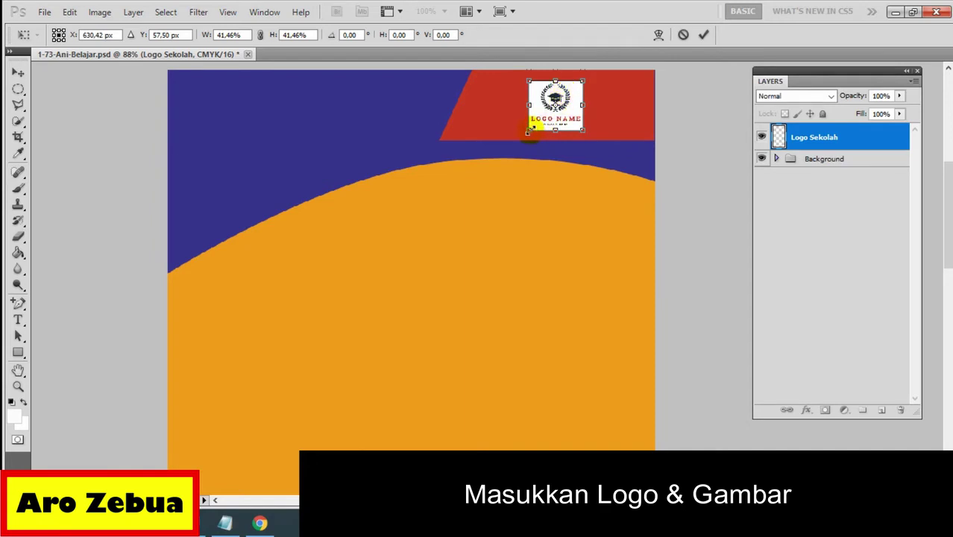
Step: Fine-tune the logo to 45.13%, nudge it right, and apply the transform
drag(529, 129, 524, 135)
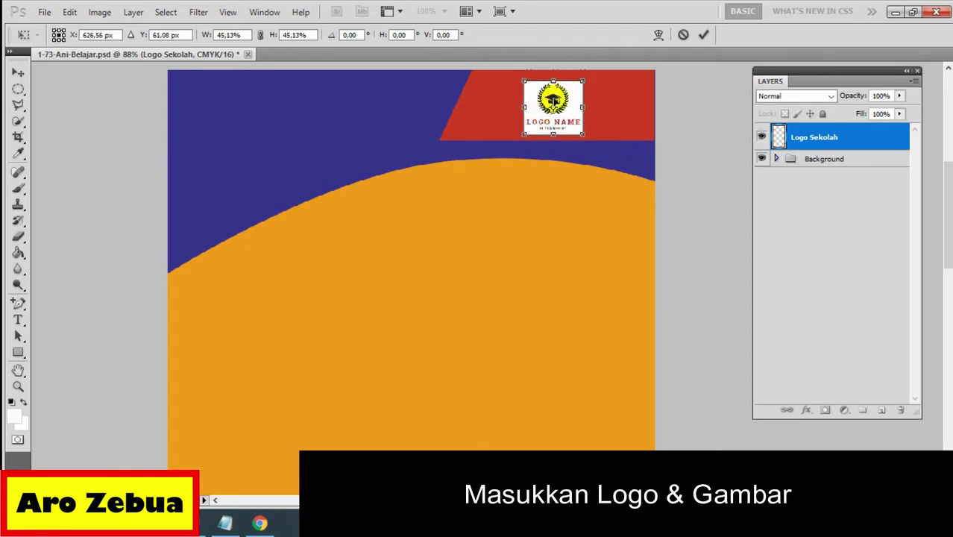
drag(552, 100, 559, 100)
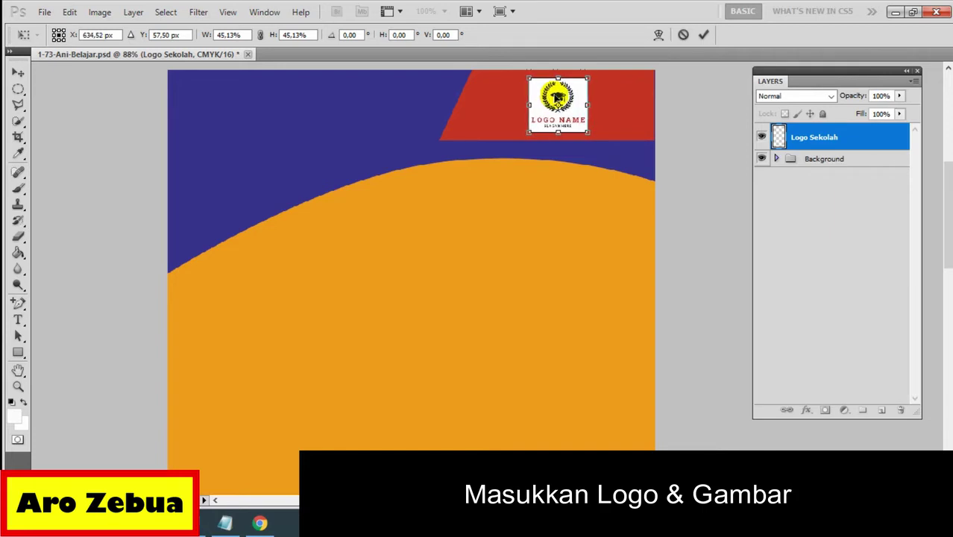
drag(558, 101, 562, 101)
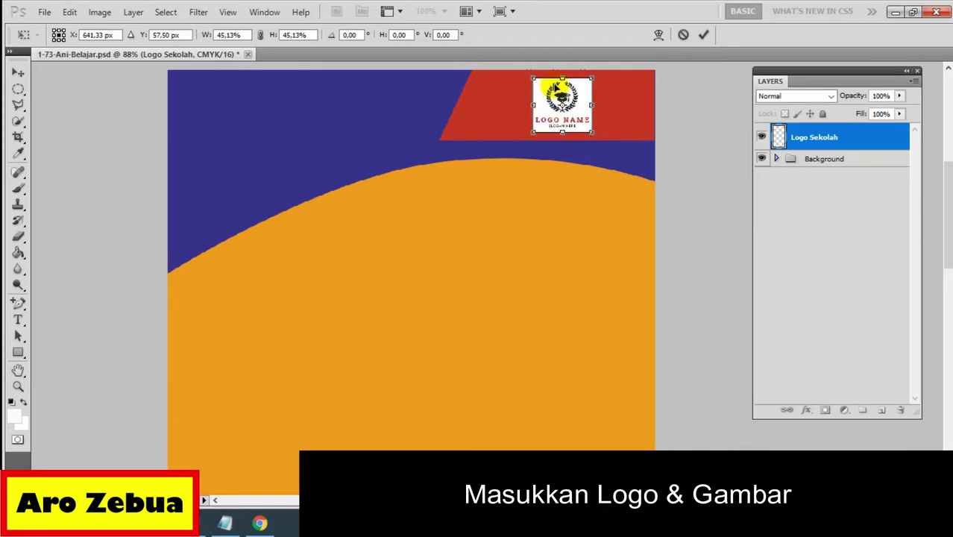
click(18, 74)
click(439, 207)
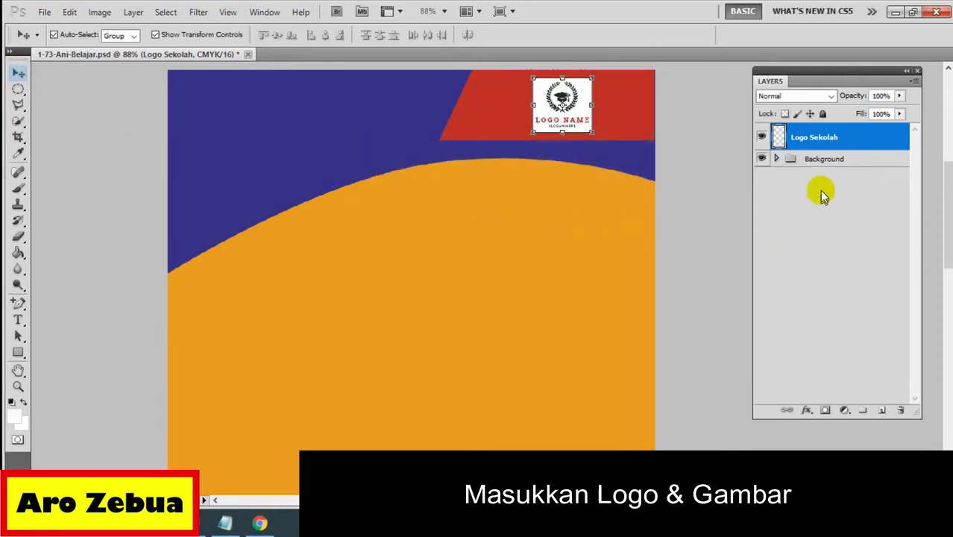
click(829, 139)
scroll(555, 318, down, 2)
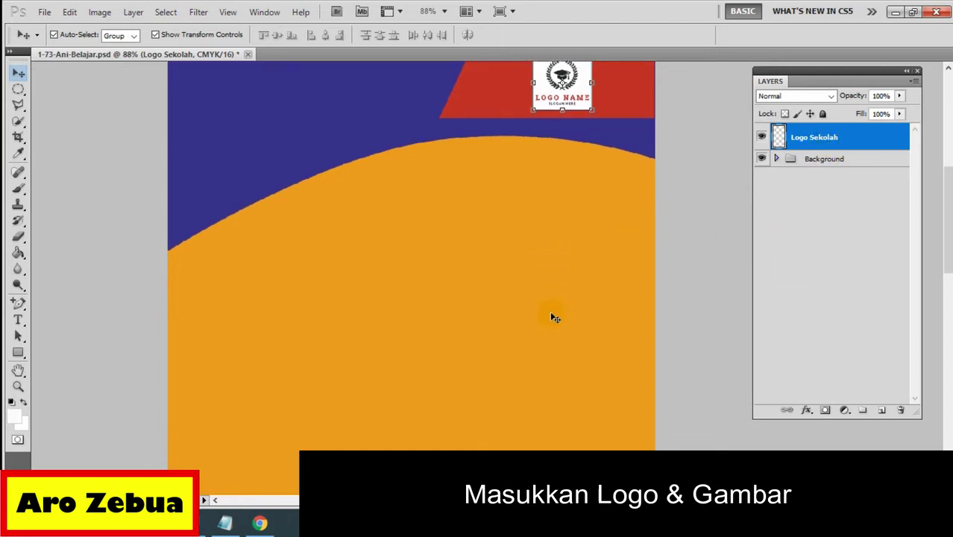
scroll(555, 318, down, 1)
Step: Bring Notepad forward and place the cursor at the end of the resizing tip
click(222, 526)
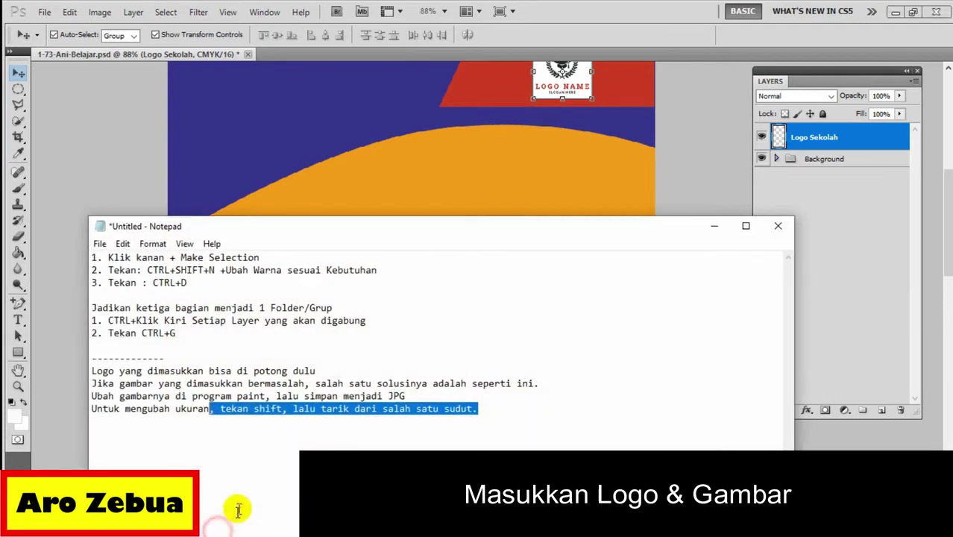
click(498, 403)
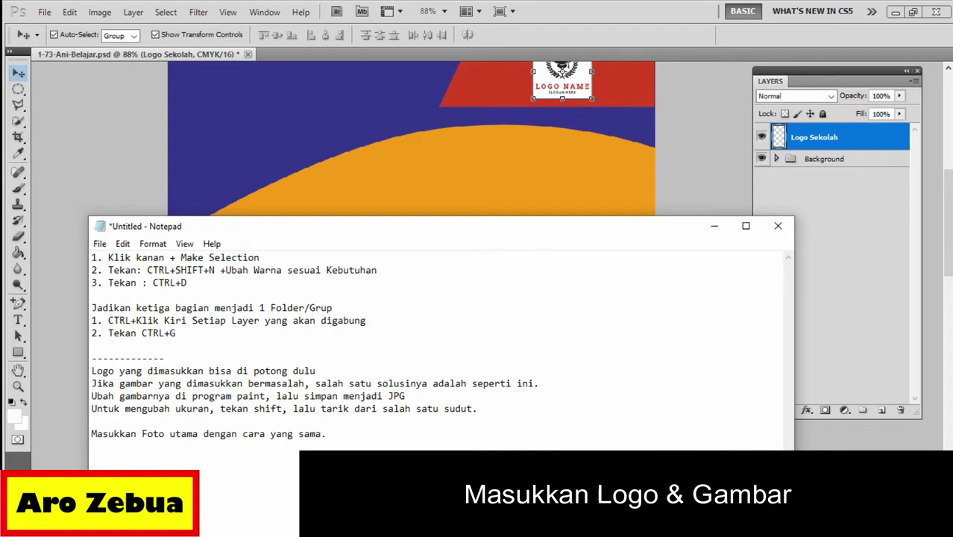
click(714, 225)
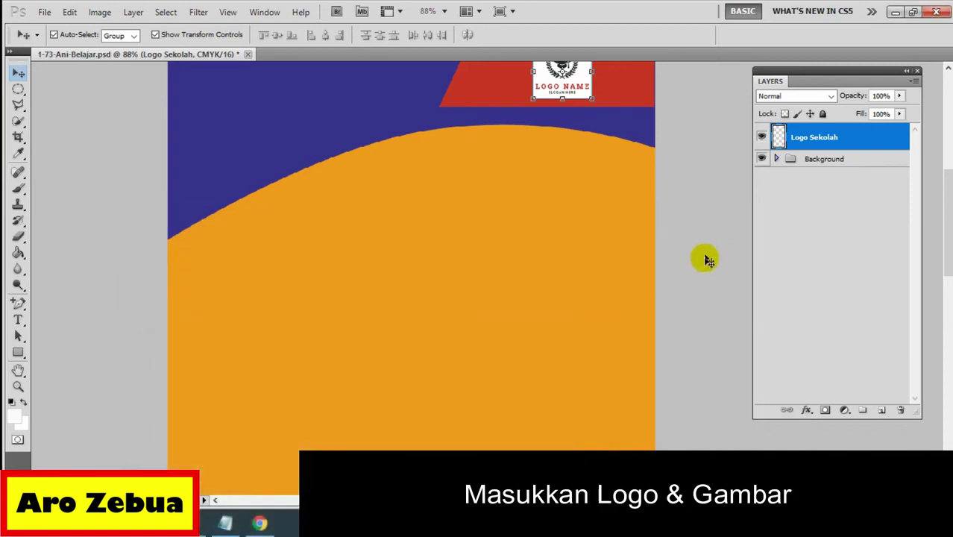
click(44, 12)
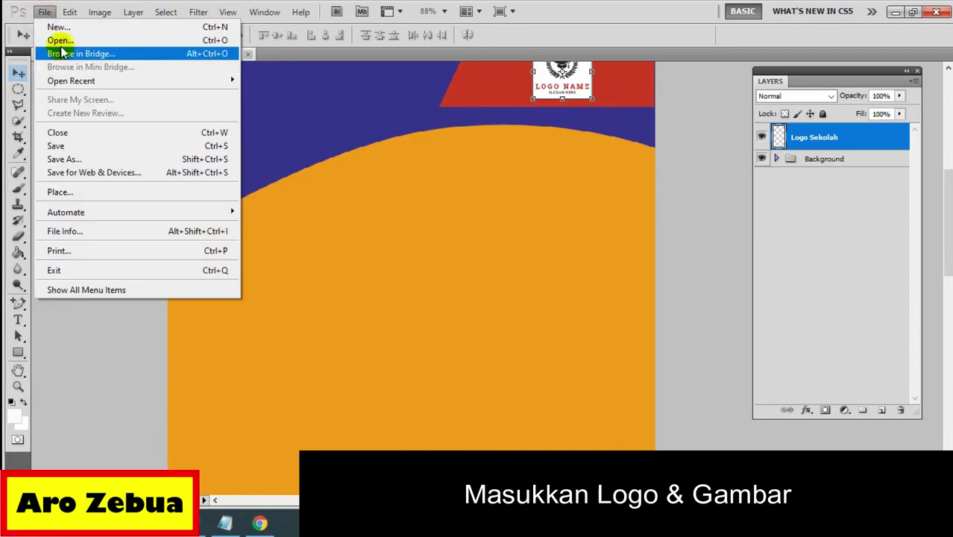
click(62, 41)
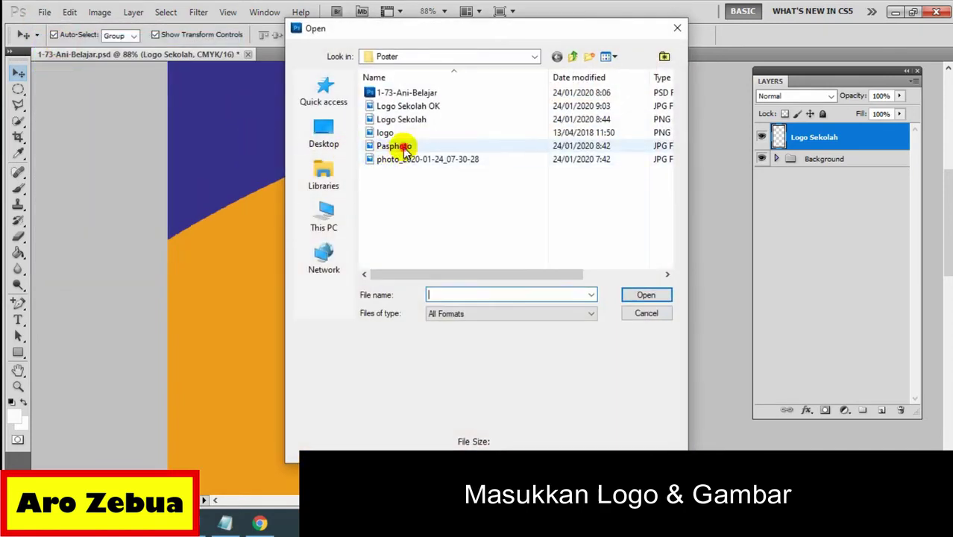
click(403, 149)
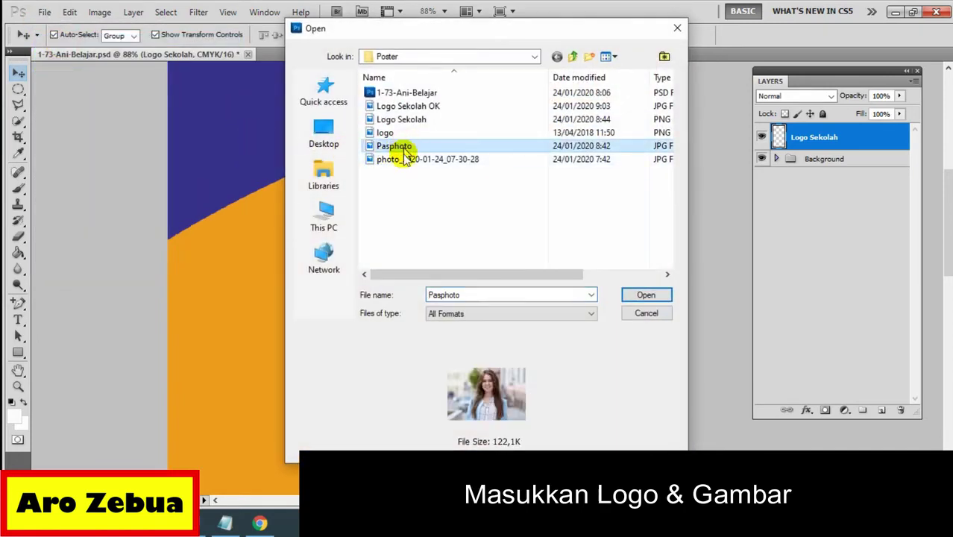
click(643, 296)
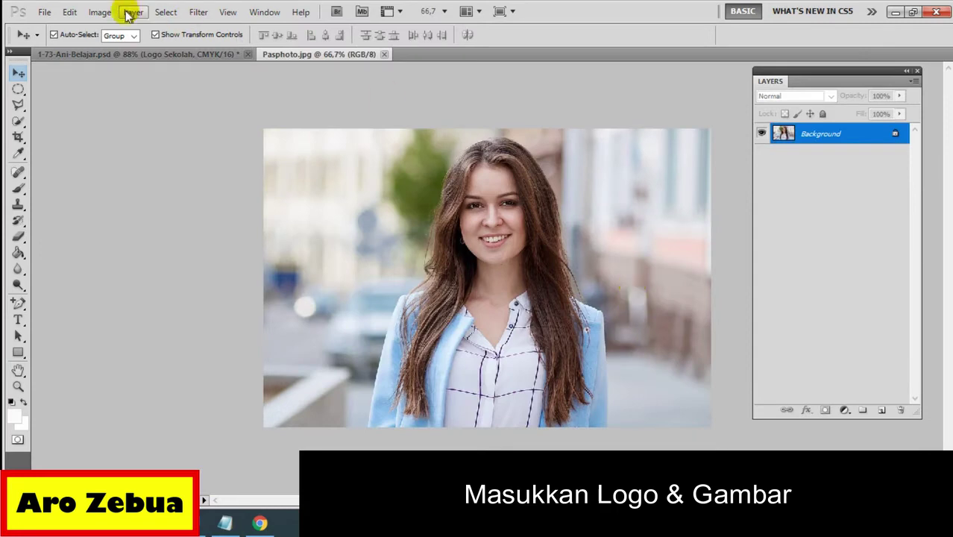
drag(292, 55, 447, 70)
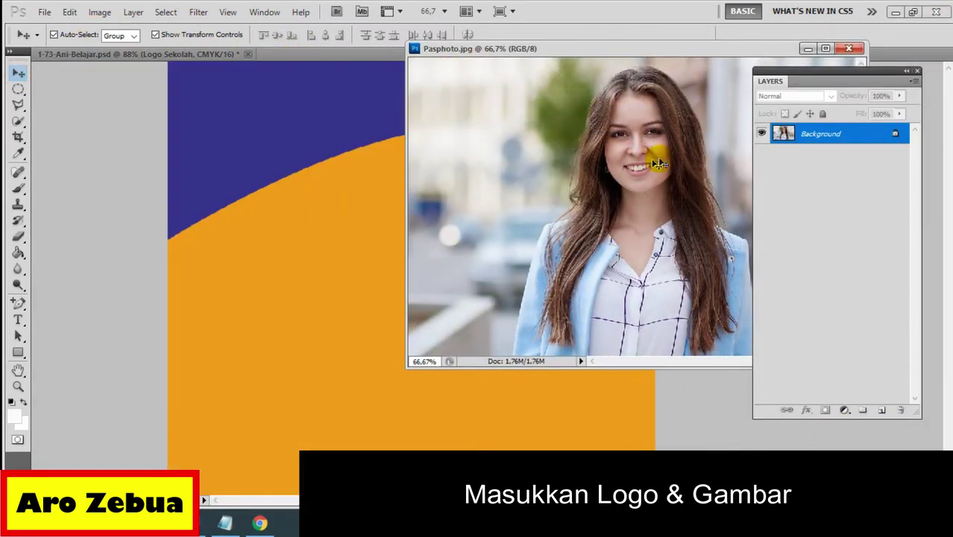
double_click(894, 133)
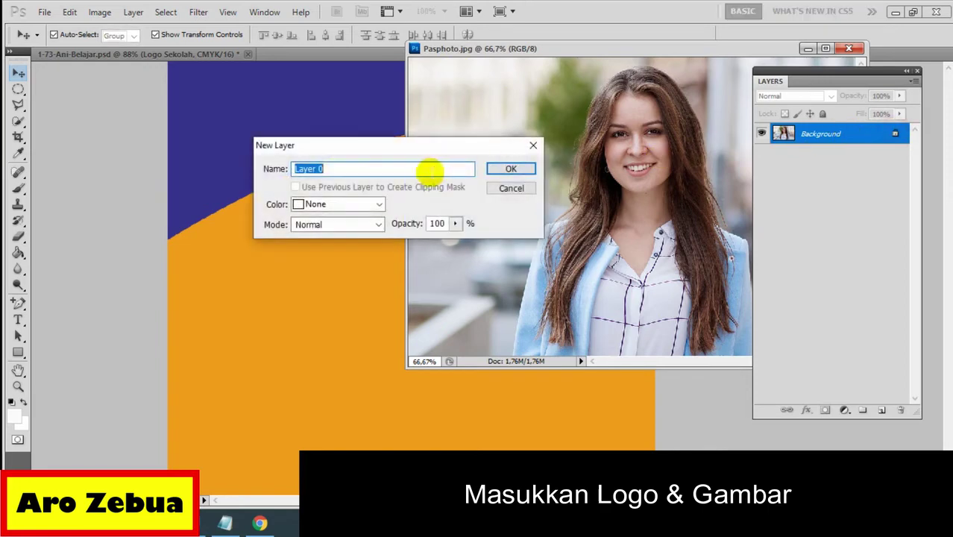
click(511, 169)
drag(571, 192, 333, 275)
click(478, 215)
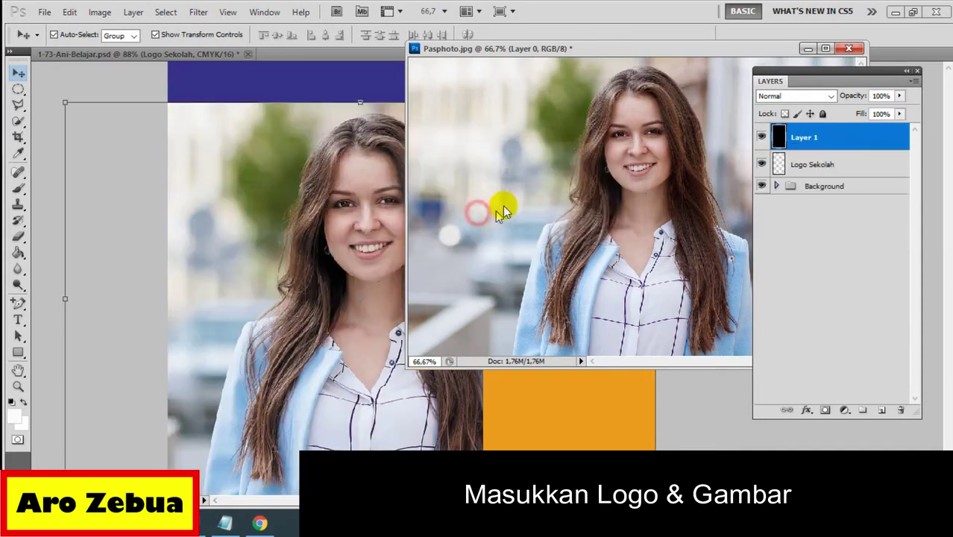
drag(652, 48, 294, 131)
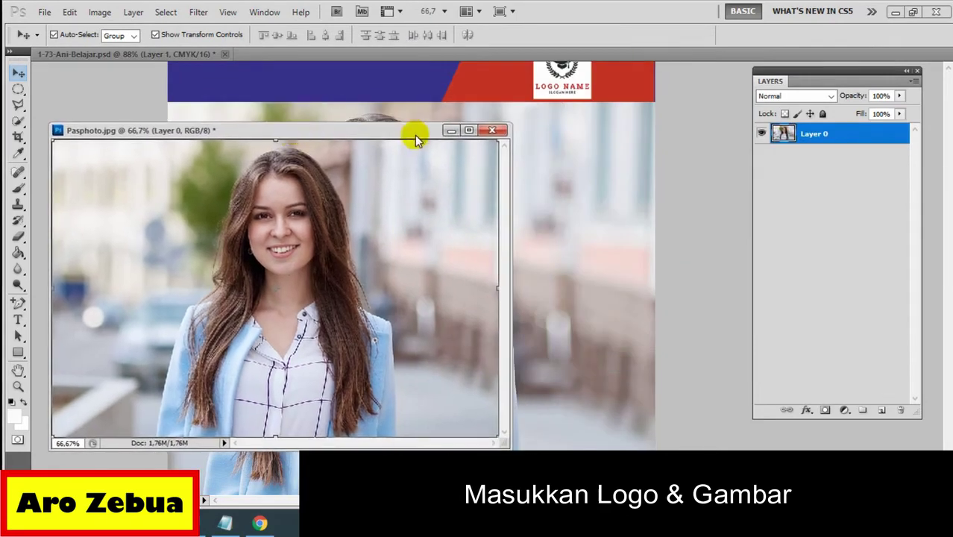
click(493, 132)
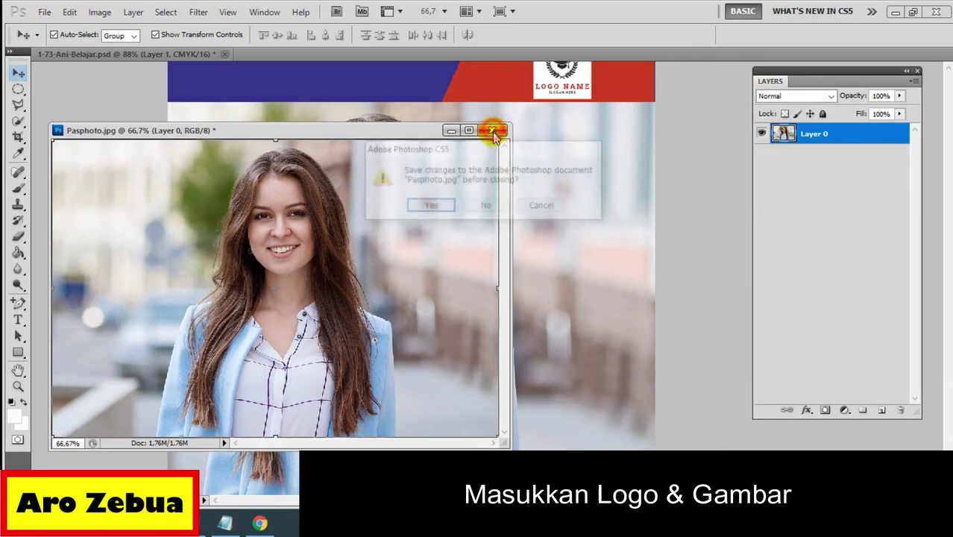
click(486, 209)
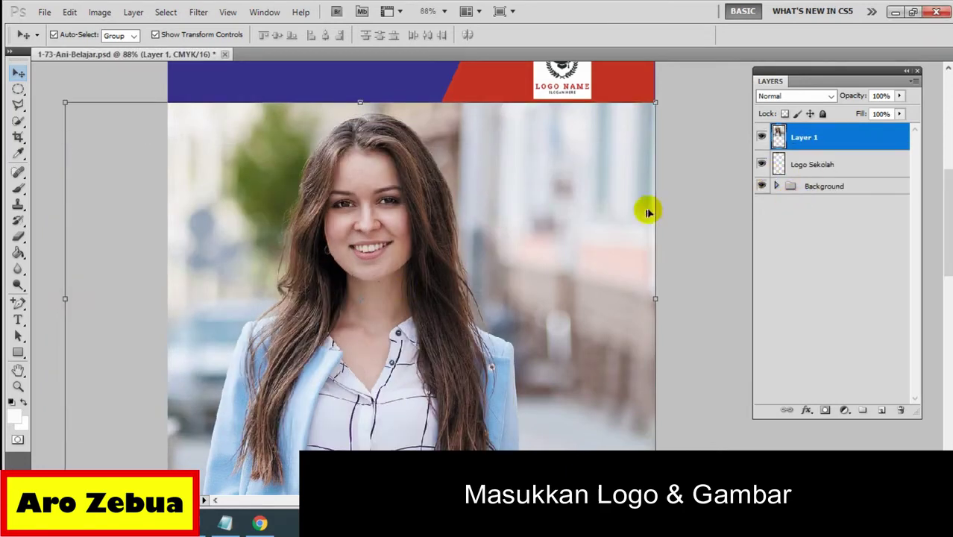
right_click(825, 141)
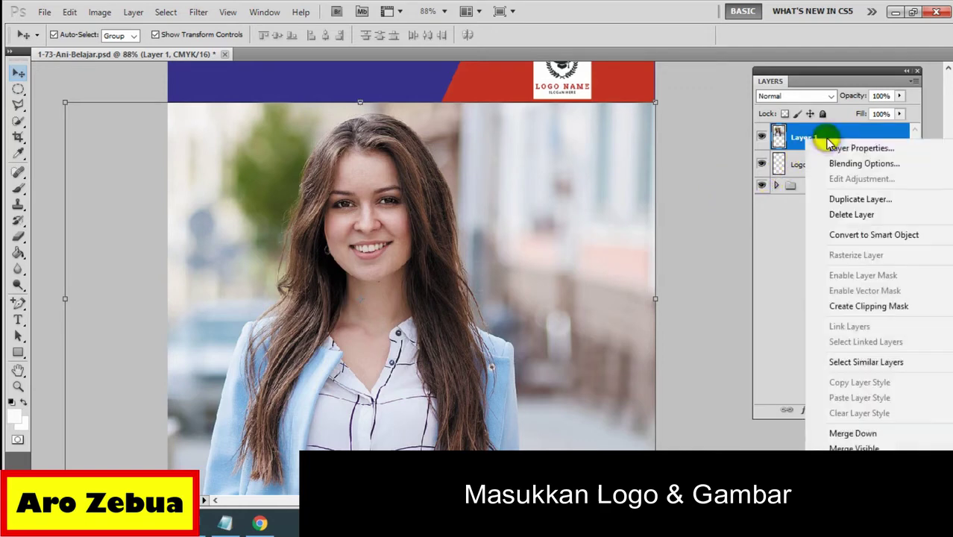
click(851, 214)
click(428, 206)
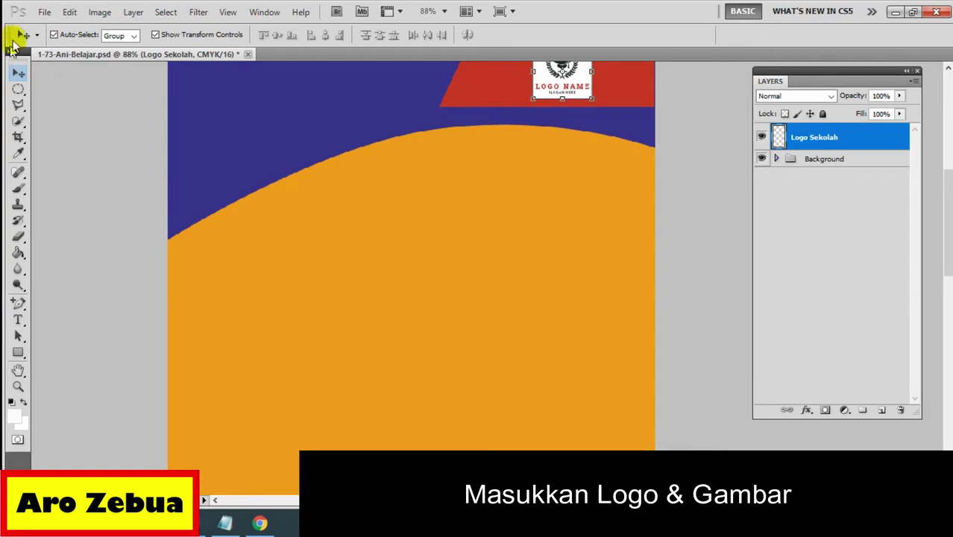
Step: Open Pasphoto.jpg and convert its Background layer into Layer 0
click(45, 11)
click(47, 38)
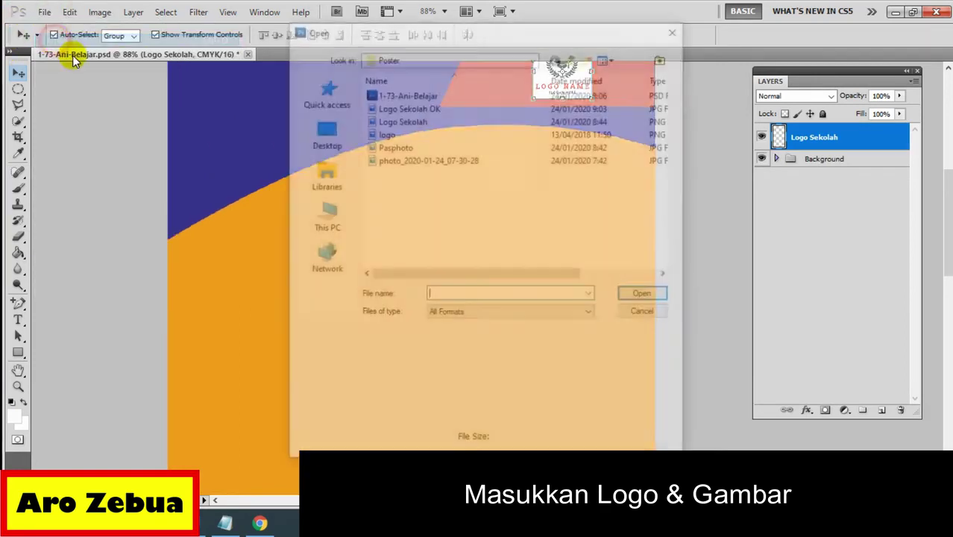
click(418, 152)
click(646, 293)
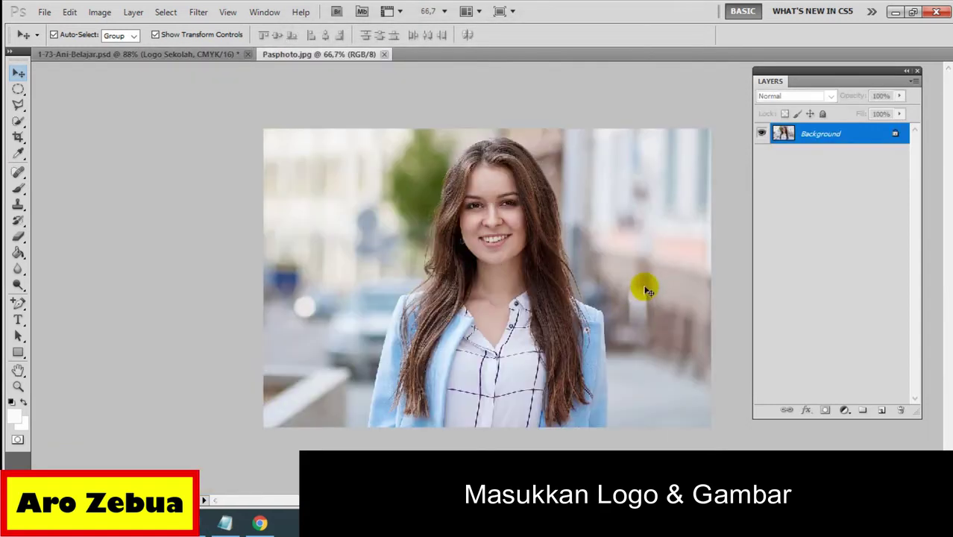
click(867, 141)
double_click(868, 142)
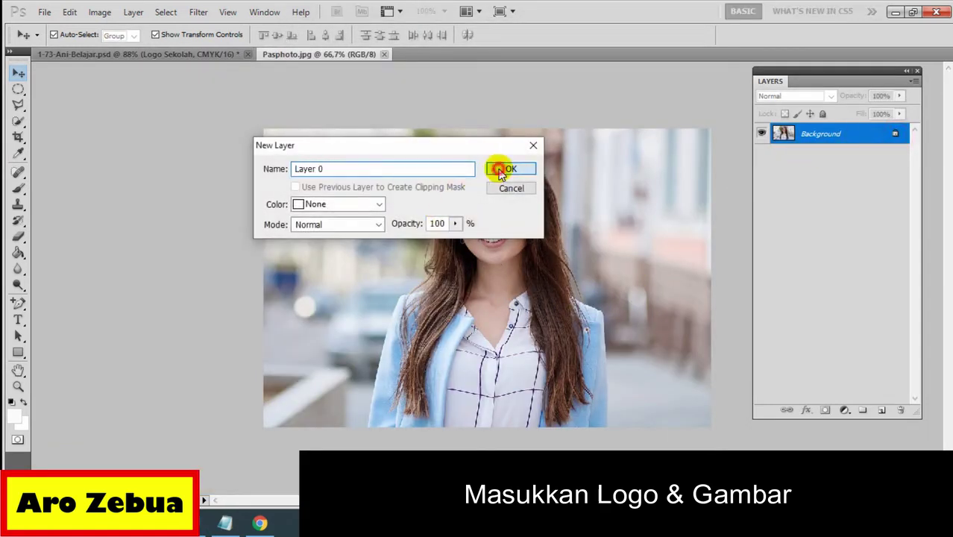
click(502, 172)
Step: Add the Notepad line 'Hapus dulu bagian yang tidak perlu' and minimize Notepad
click(225, 522)
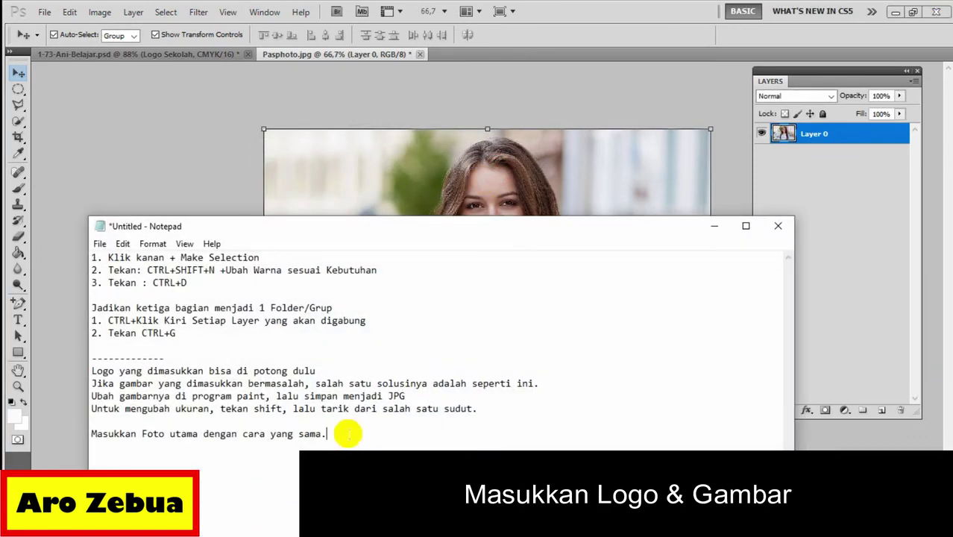
key(Return)
text(Hapus dulu)
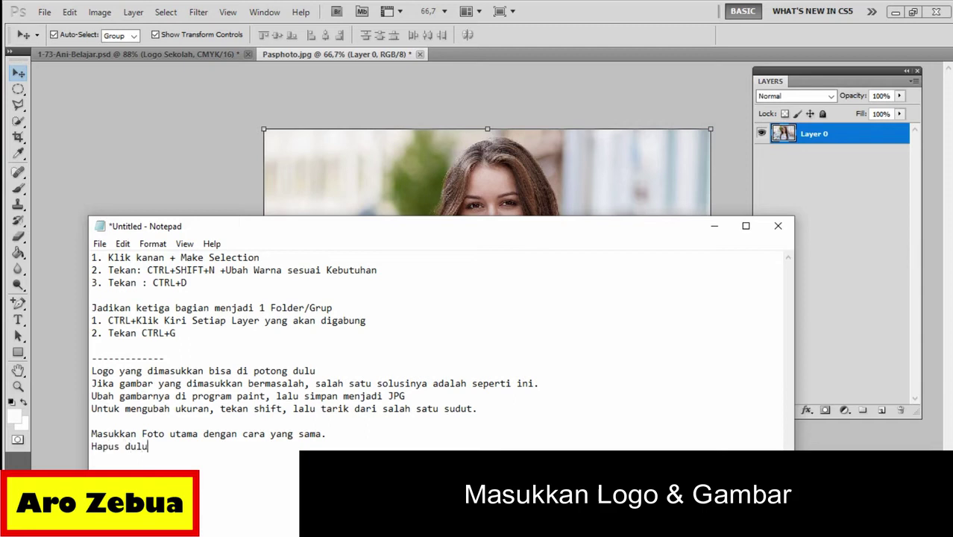
text( bagian yang ti)
text(dak perlu)
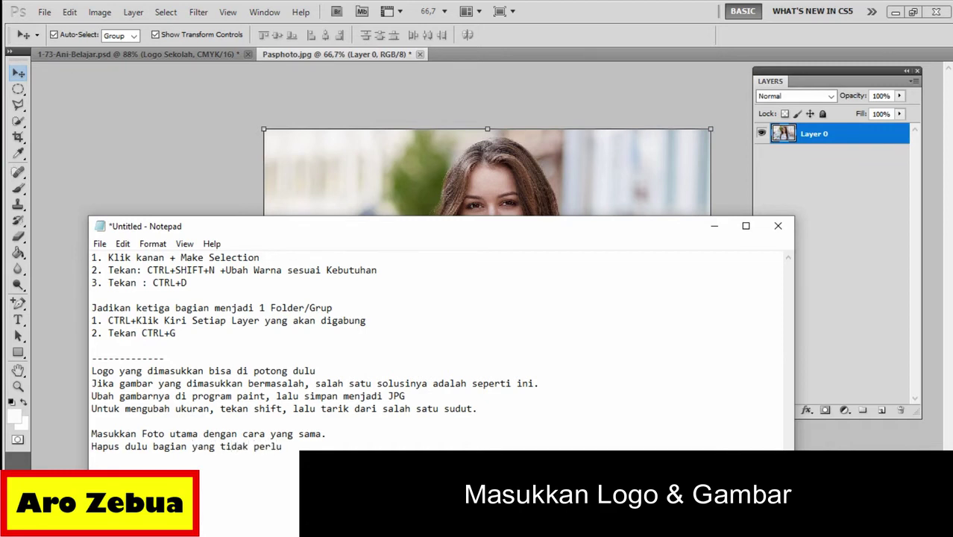
click(713, 227)
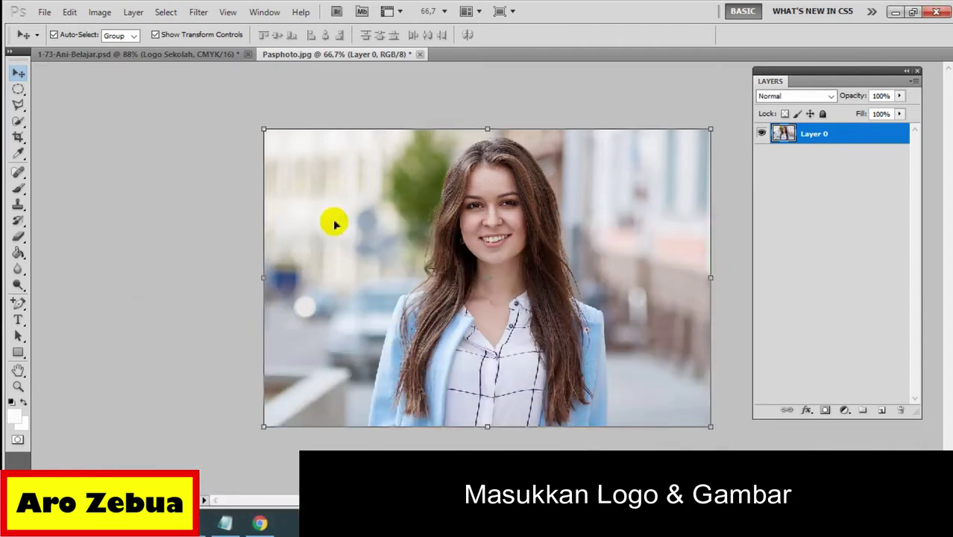
Step: Crop Pasphoto.jpg to a narrow frame around the woman and float its window over the poster
click(18, 138)
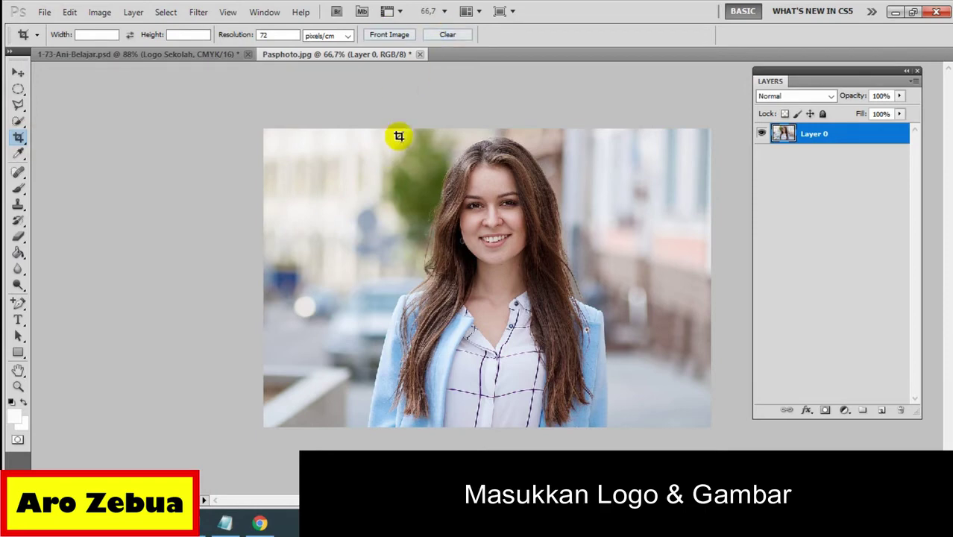
drag(401, 128, 611, 435)
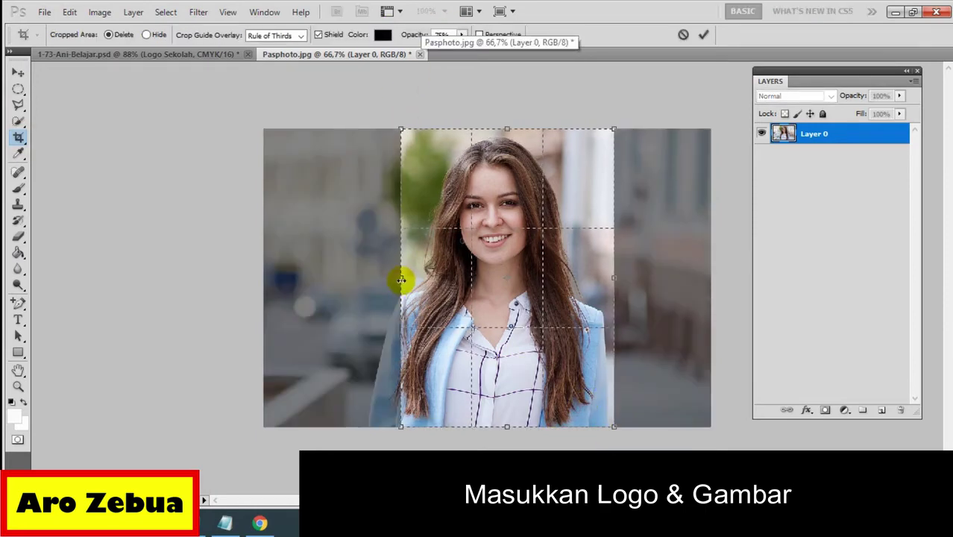
drag(402, 281, 363, 287)
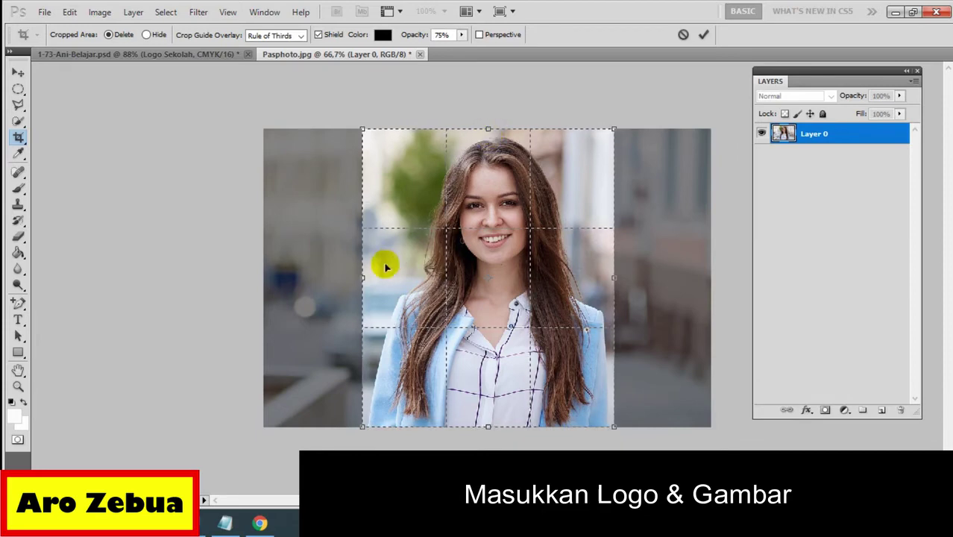
click(17, 72)
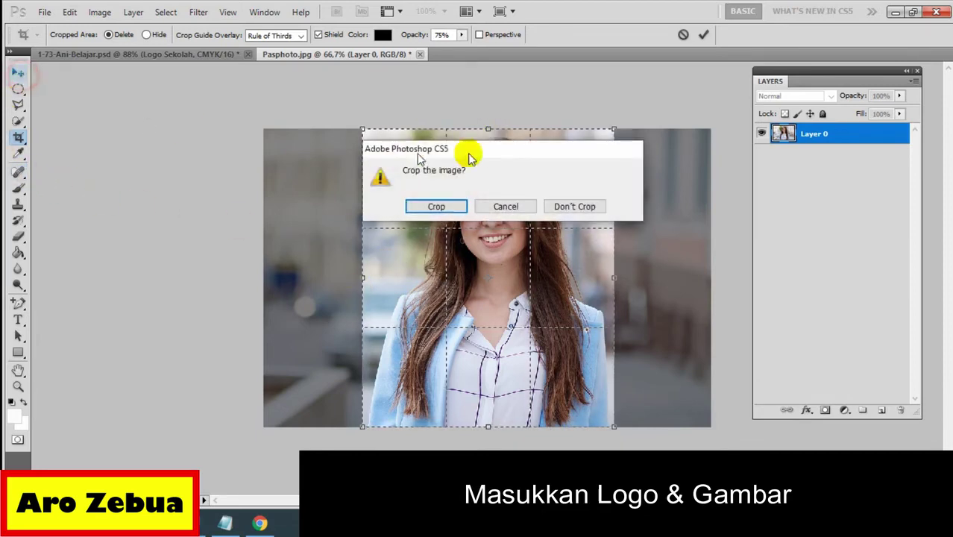
click(437, 206)
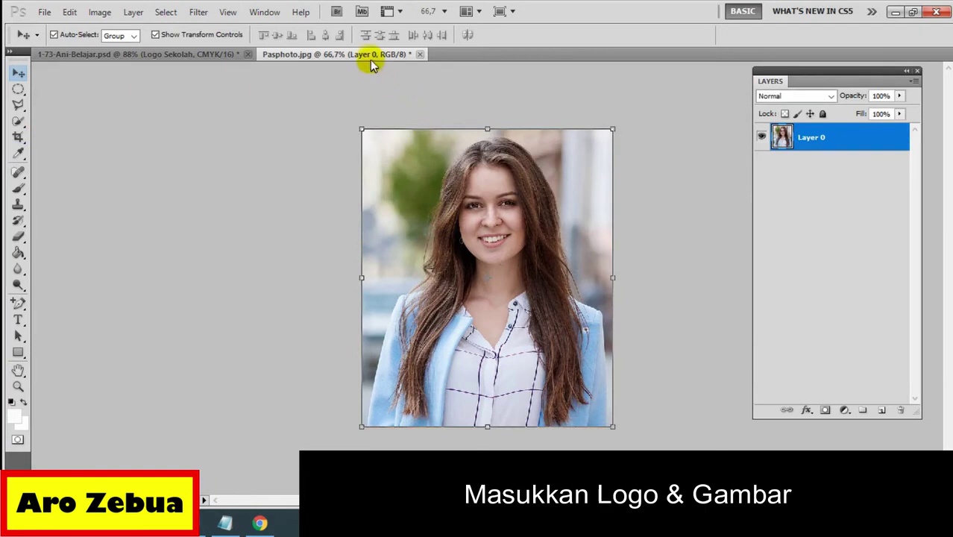
drag(370, 60, 543, 71)
Step: Drag the cropped Pasphoto onto the poster as Layer 1, then close Pasphoto without saving
drag(662, 190, 317, 315)
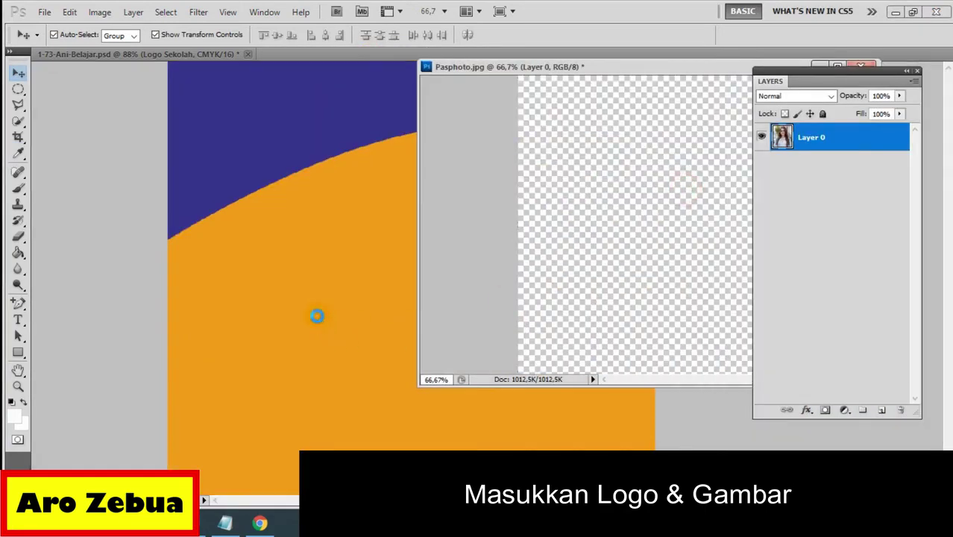
click(499, 213)
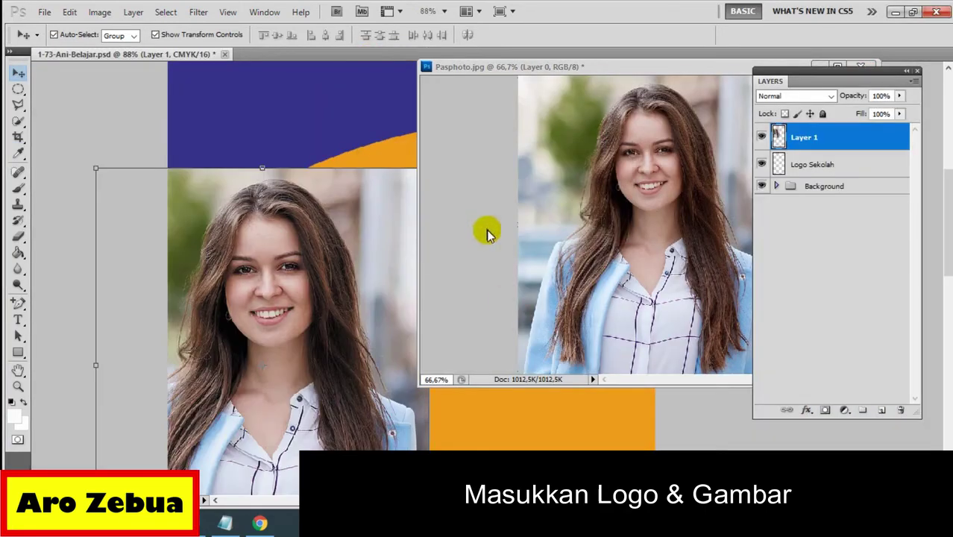
drag(611, 67, 371, 102)
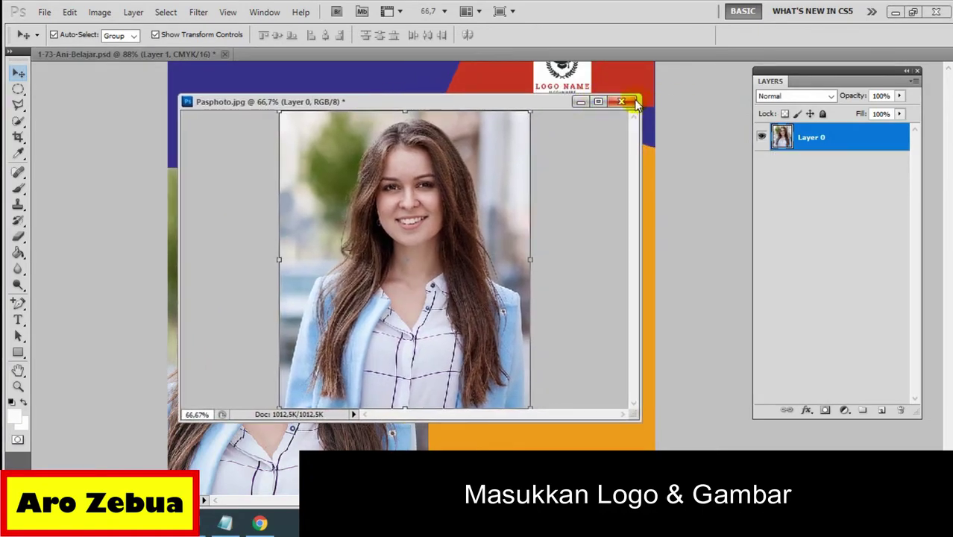
click(635, 103)
click(487, 210)
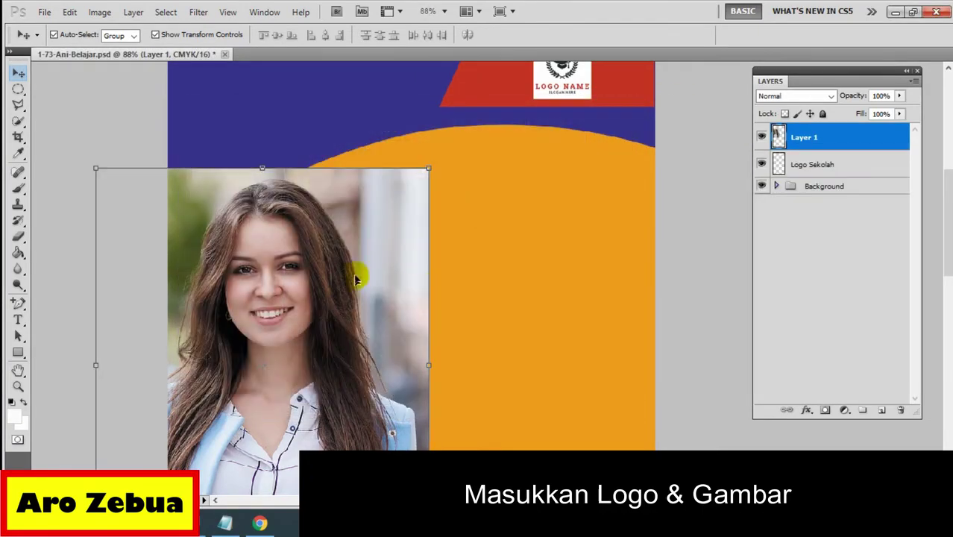
Step: Position the portrait on the orange area of the poster
drag(356, 280, 489, 261)
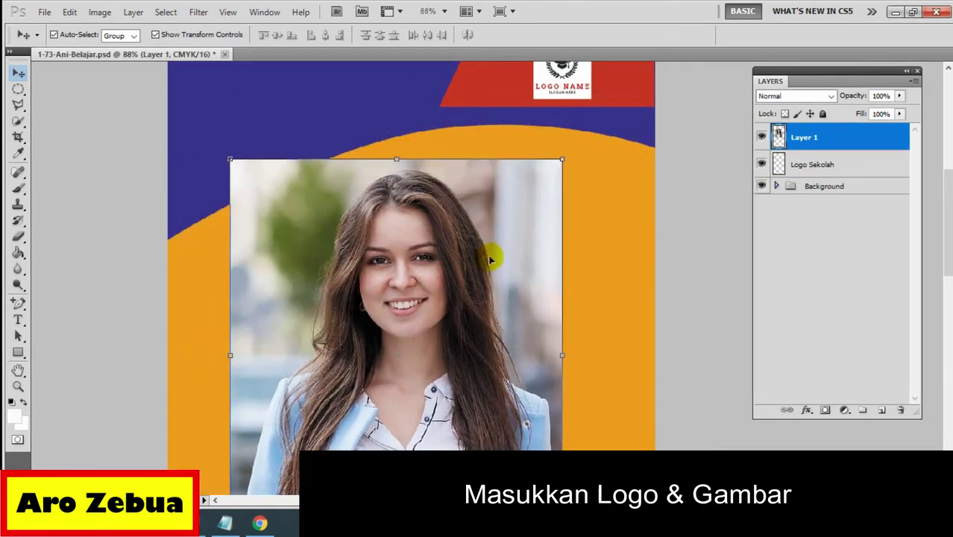
scroll(490, 260, down, 2)
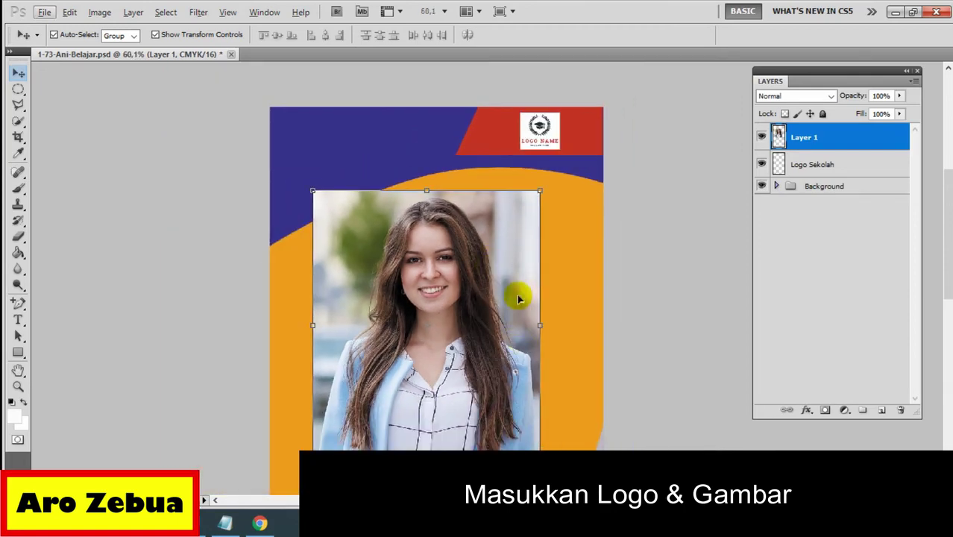
drag(520, 299, 510, 317)
scroll(494, 292, down, 2)
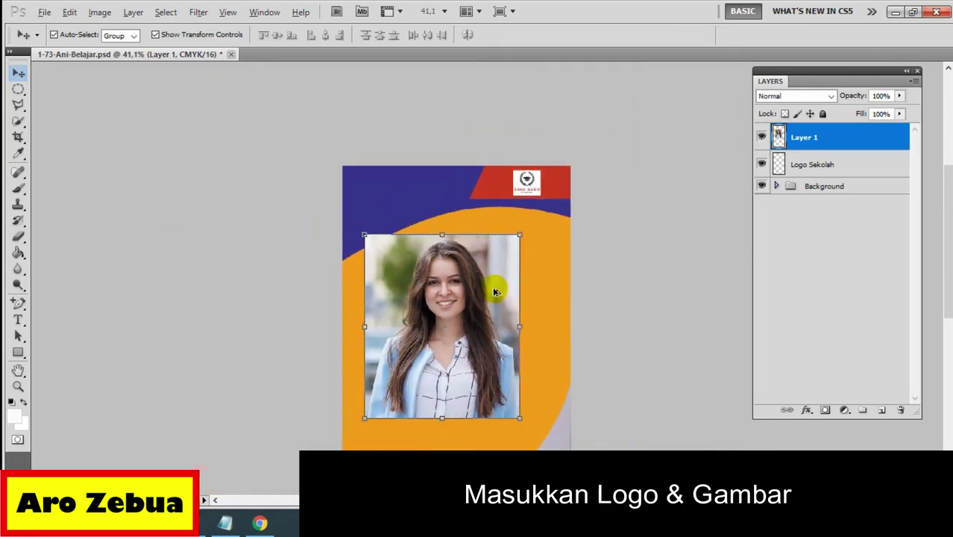
drag(945, 206, 949, 233)
drag(501, 207, 489, 313)
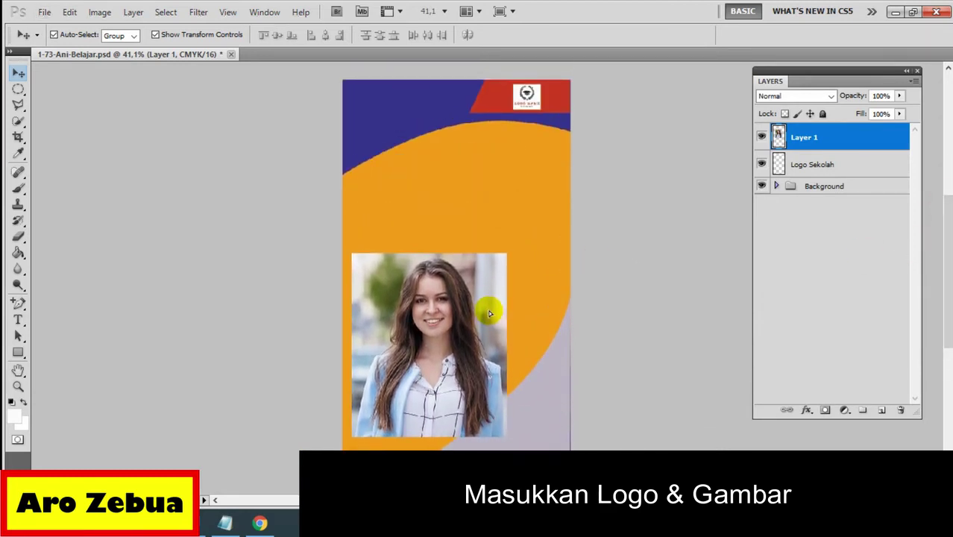
drag(489, 314, 488, 328)
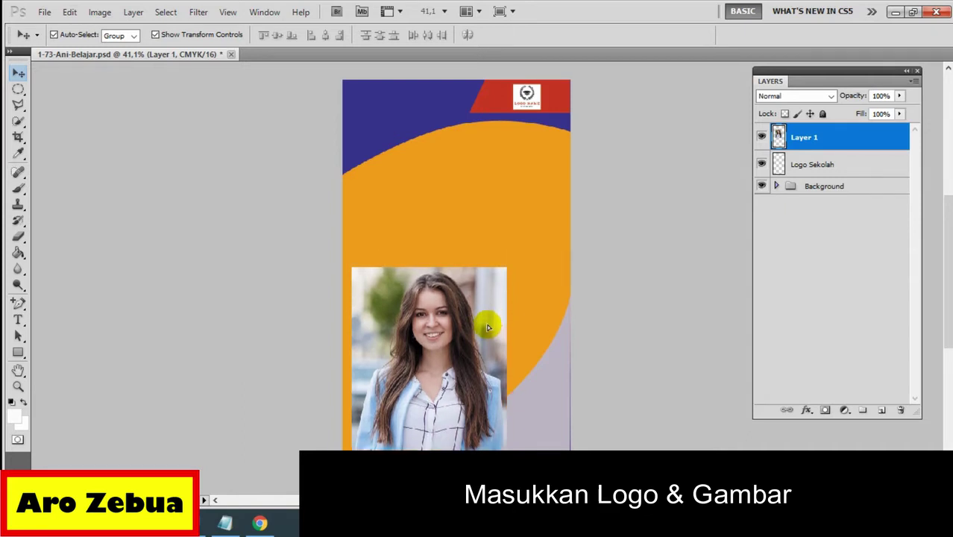
drag(486, 324, 482, 318)
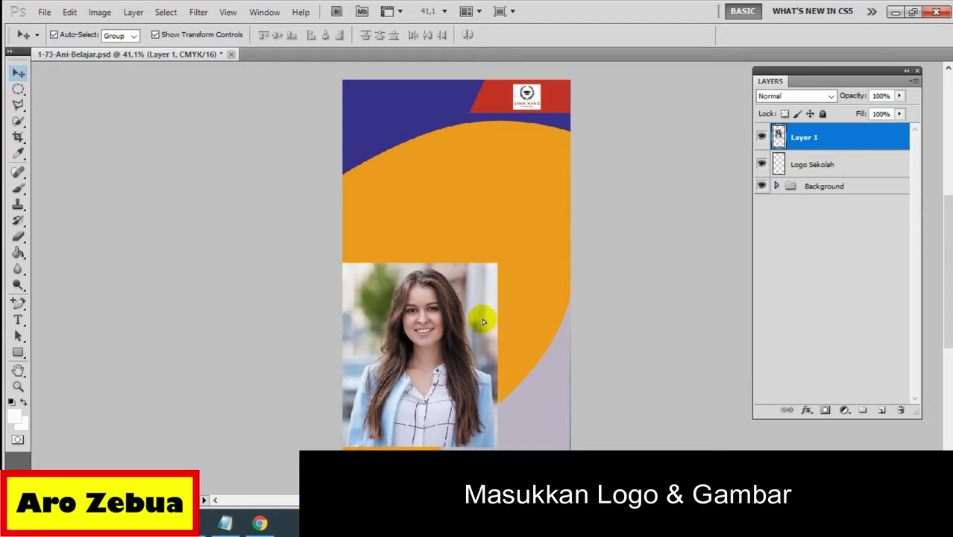
scroll(482, 320, down, 3)
scroll(483, 319, down, 2)
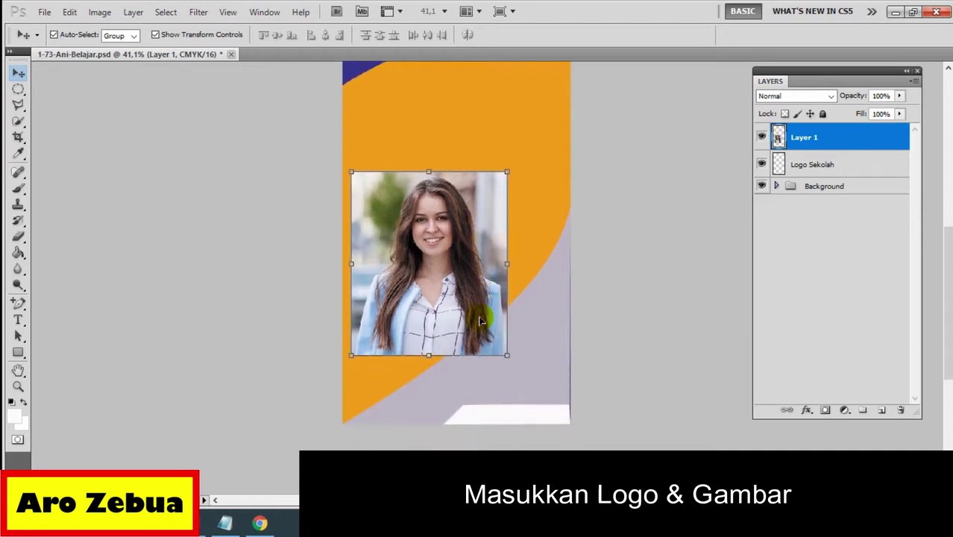
drag(487, 262, 513, 261)
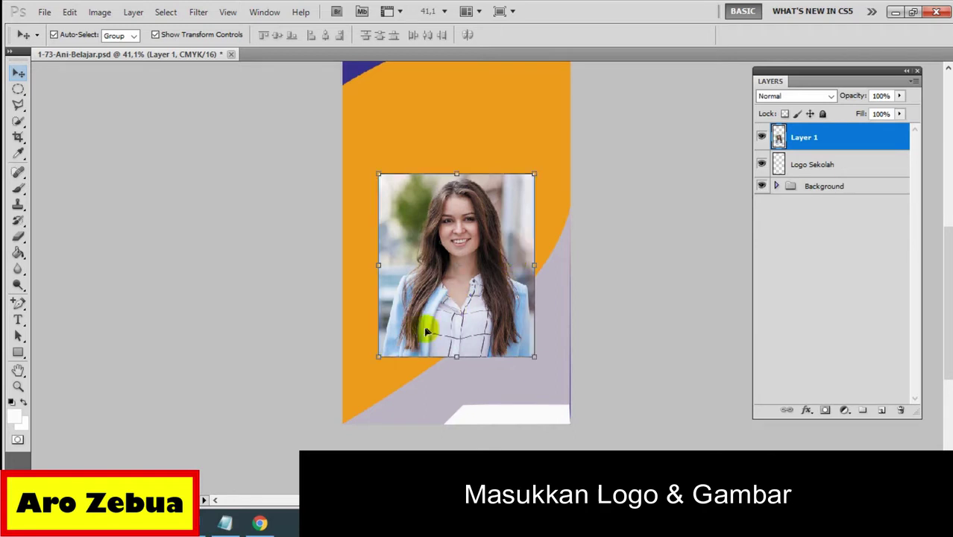
Step: Free Transform the portrait to enlarge it to 106.29%, then bring the notes back
key(ctrl+t)
drag(379, 358, 368, 367)
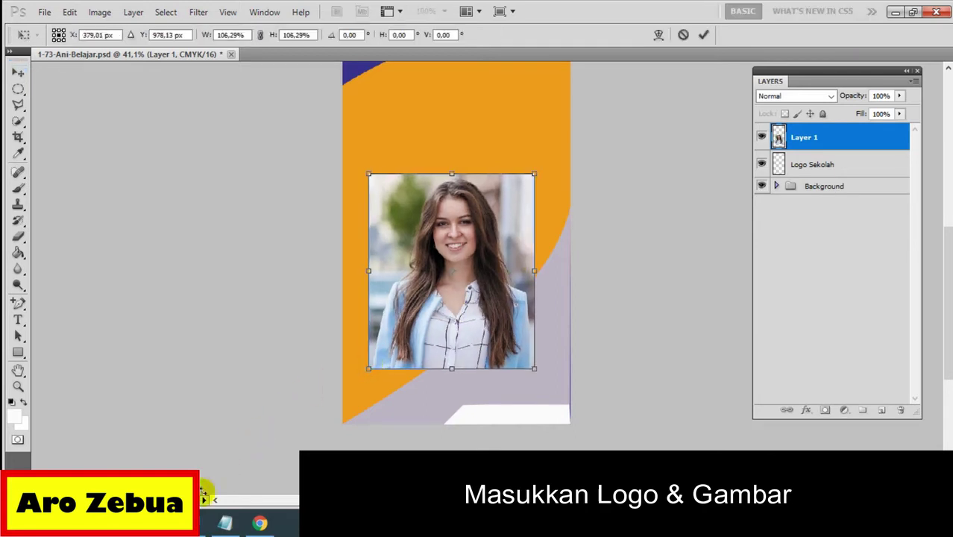
click(205, 522)
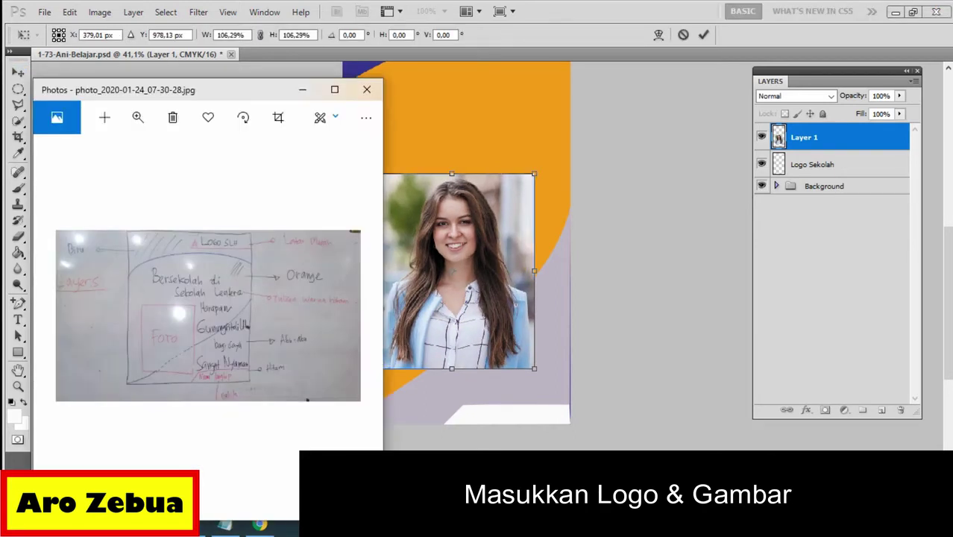
click(232, 522)
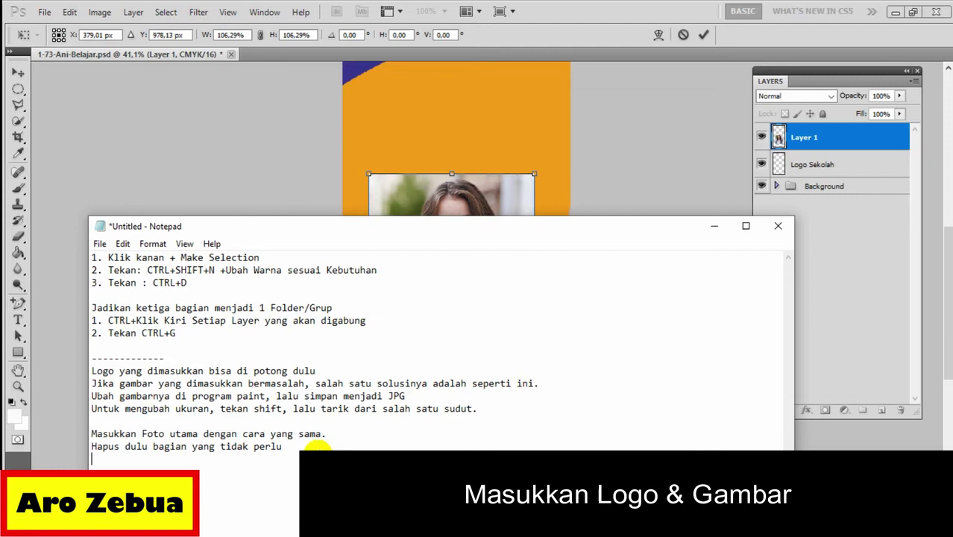
Step: Note 'Perhatikan, posisi gambar…' in Notepad, then shift the photo down and right
text(Perhatikan, posisi gam)
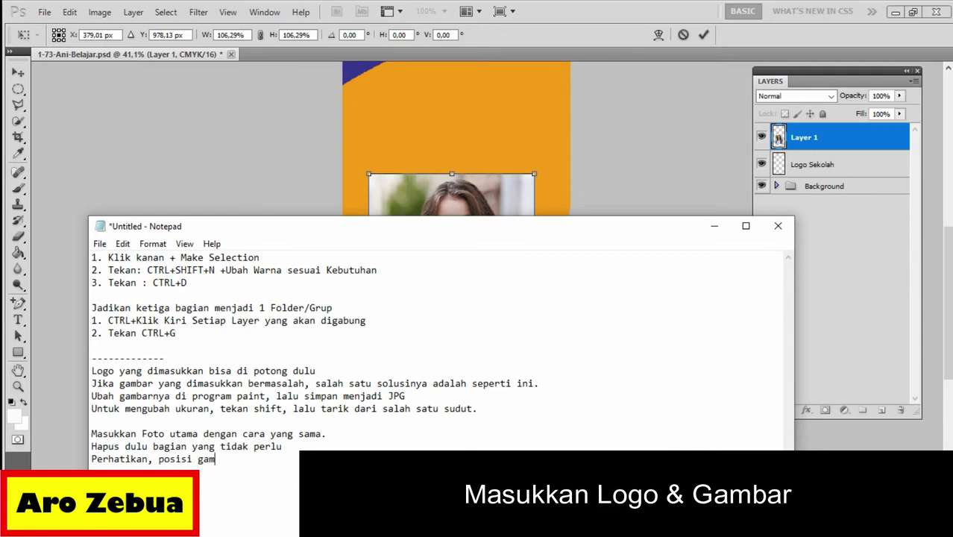
text(bar paling sesu)
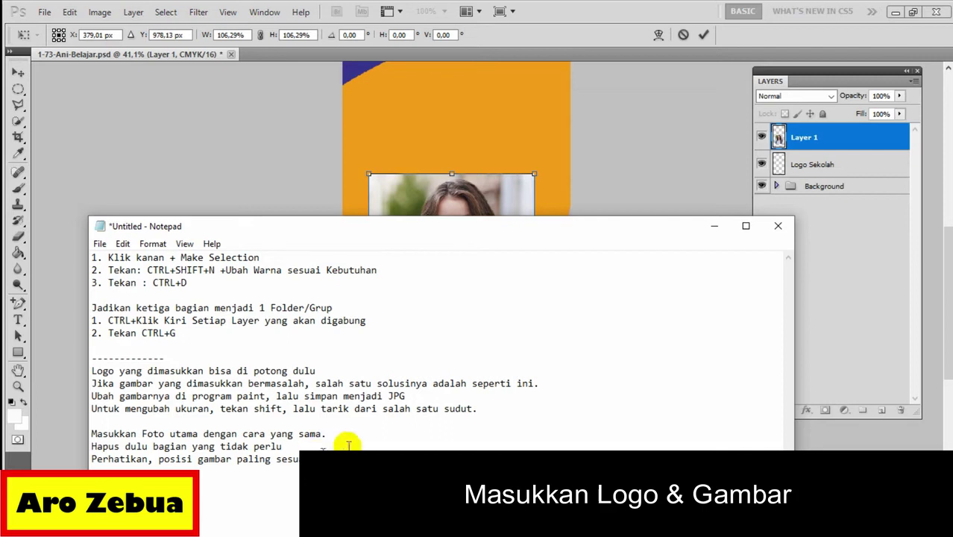
click(716, 226)
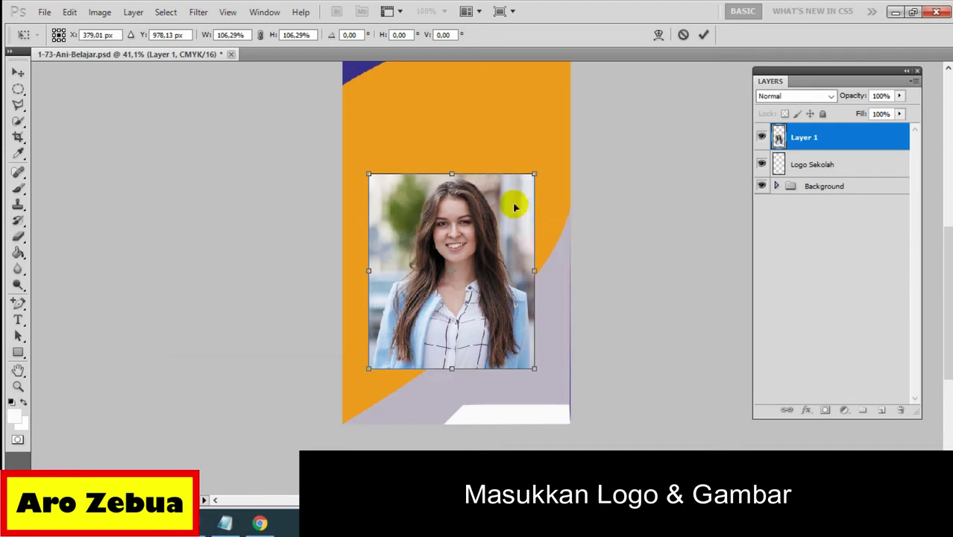
drag(514, 202, 526, 231)
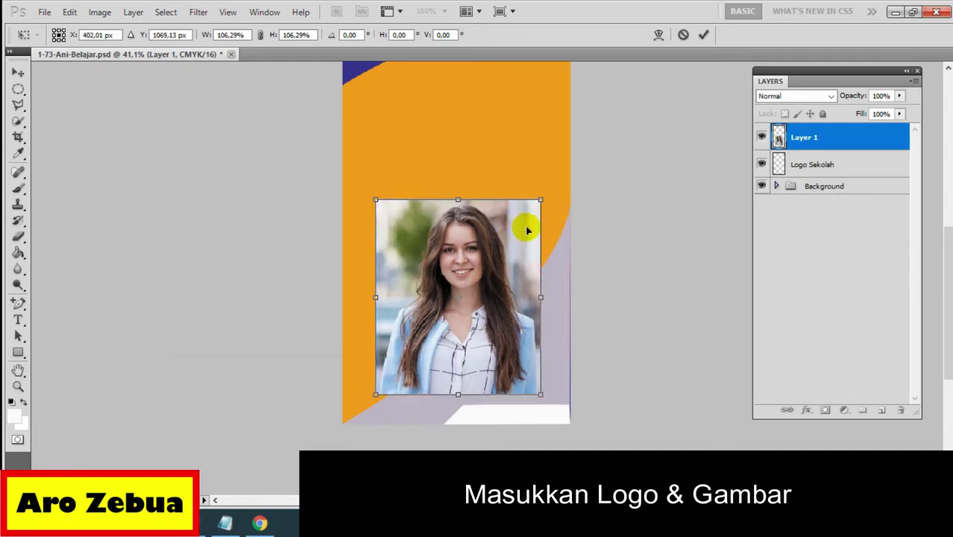
Step: Fine-tune the portrait's position, apply the 106.29% transform, and lower Layer 1 slightly
key(shift+Right)
key(shift+Right)
key(shift+Right)
drag(528, 229, 517, 223)
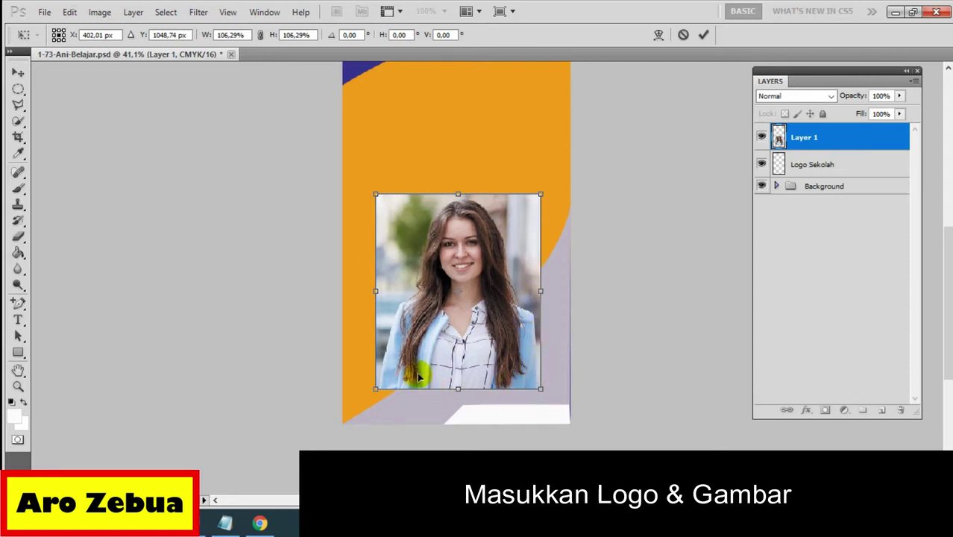
drag(417, 377, 416, 376)
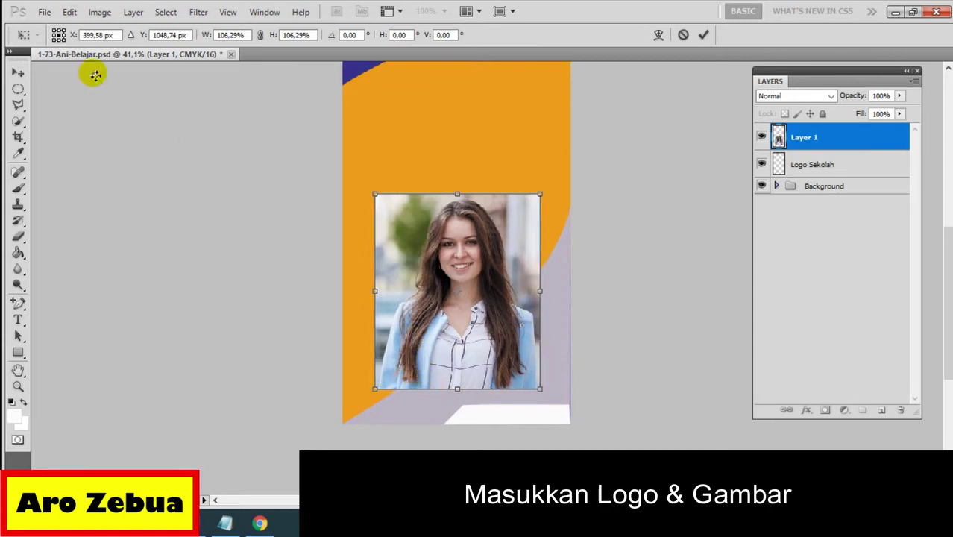
click(19, 71)
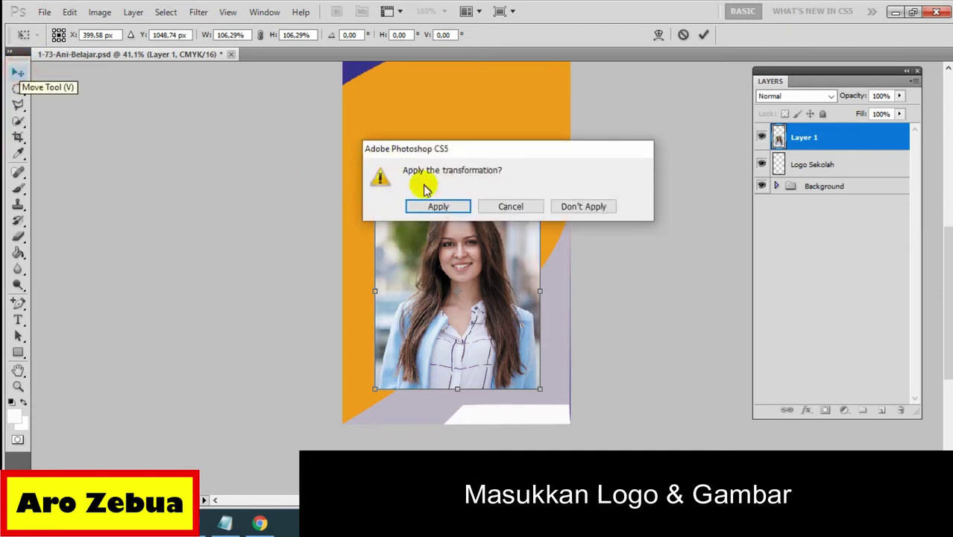
click(435, 204)
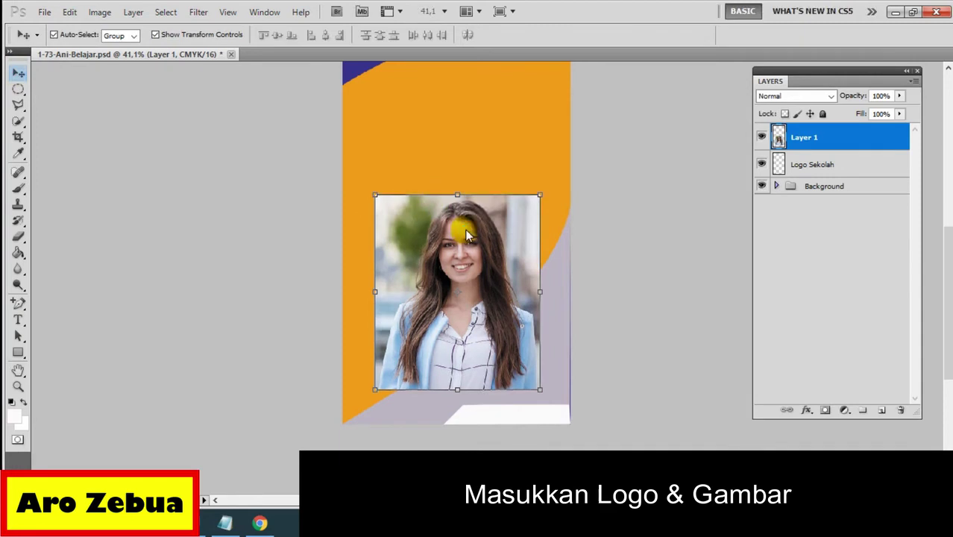
drag(457, 222, 467, 232)
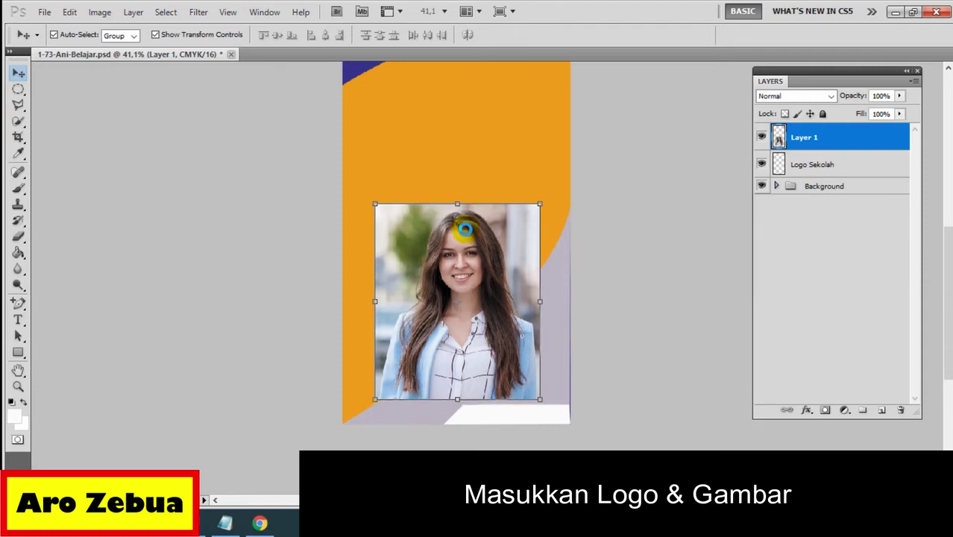
drag(466, 233, 466, 233)
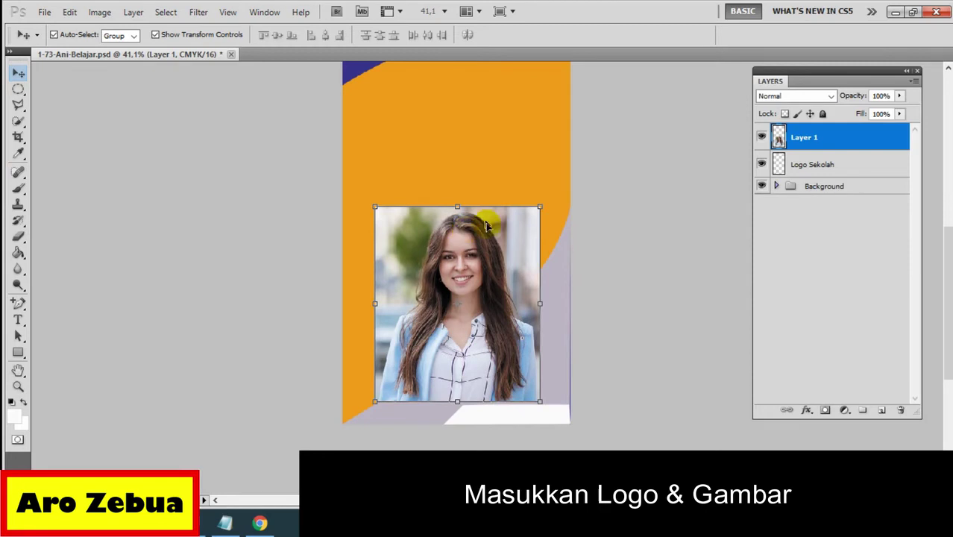
Step: Rename Layer 1 to 'Foto'
double_click(801, 138)
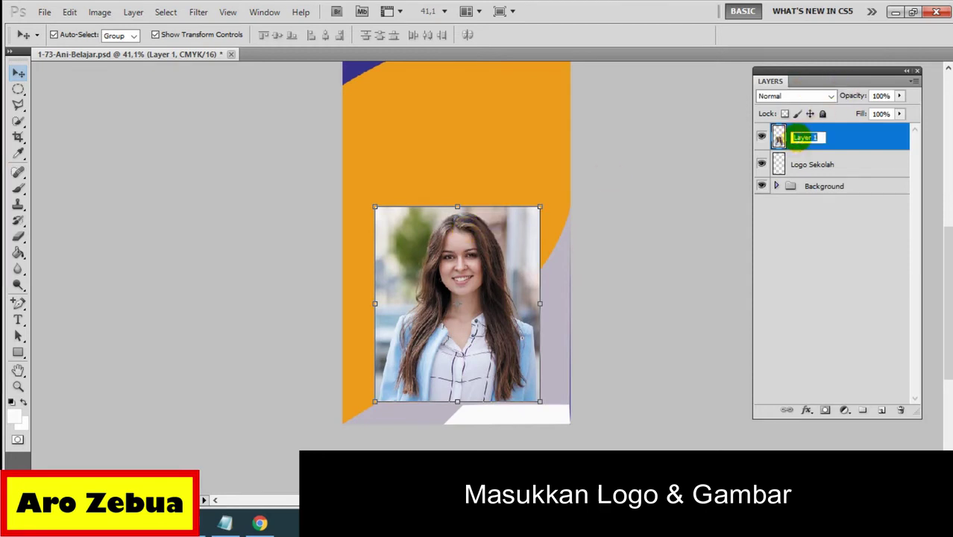
text(Foto)
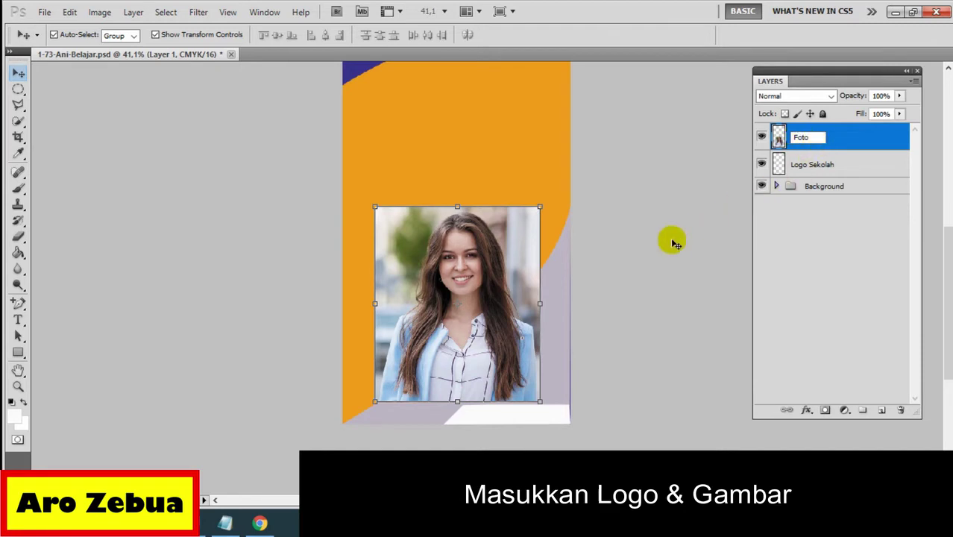
click(671, 242)
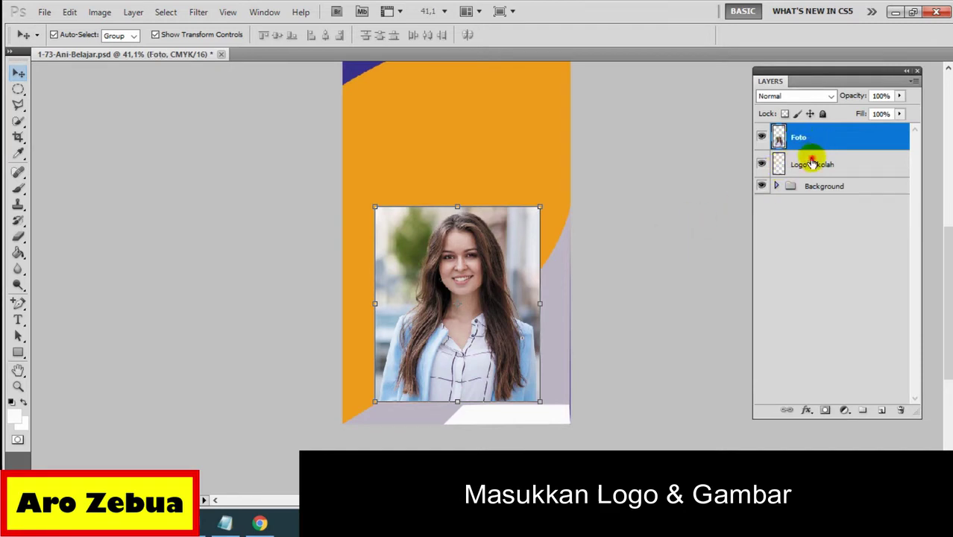
click(812, 162)
click(812, 137)
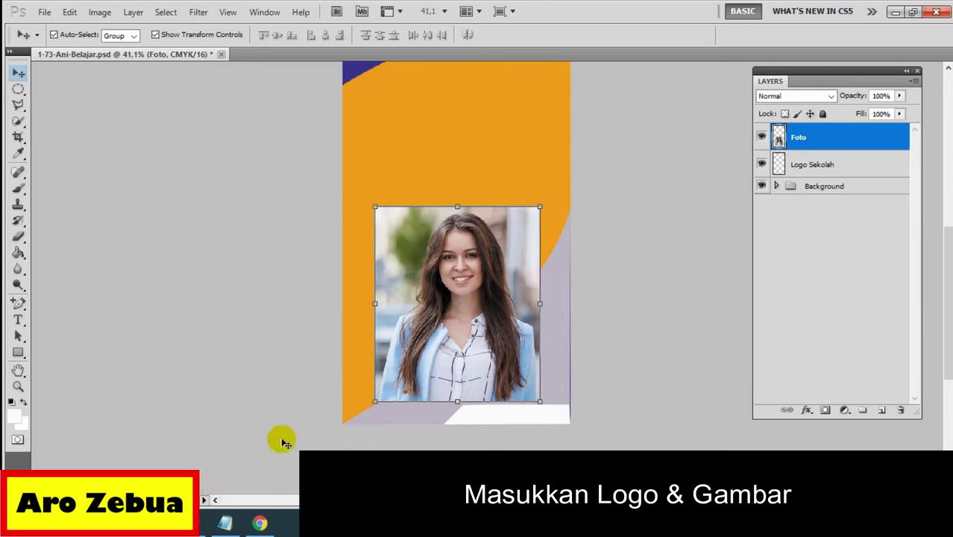
Step: Group Foto with Logo Sekolah and name the group 'Logo & Foto'
shift+click(821, 165)
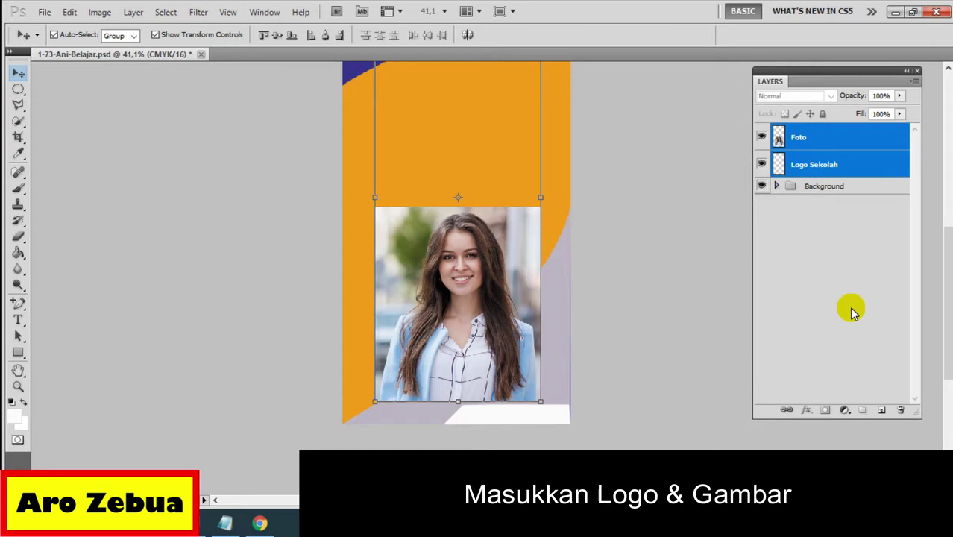
key(ctrl+g)
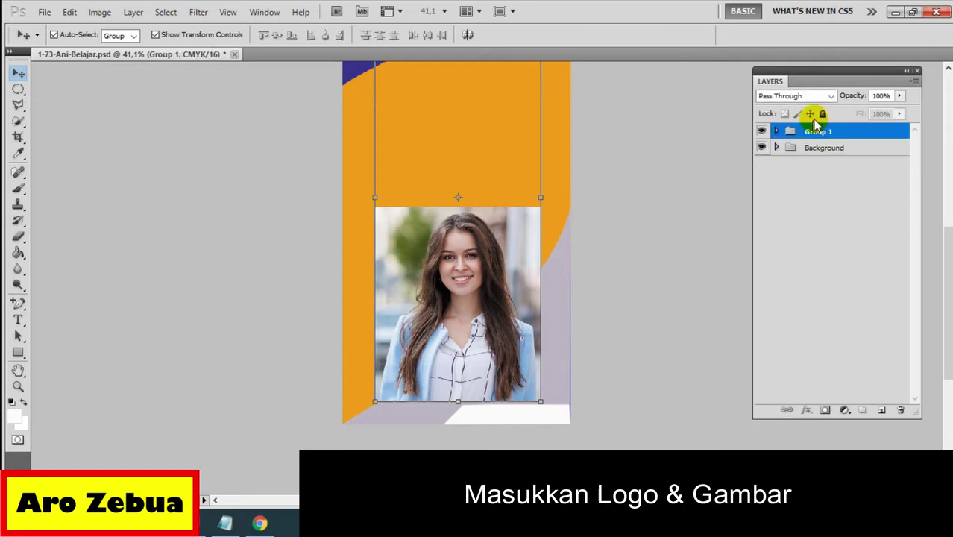
double_click(819, 131)
text(Lo)
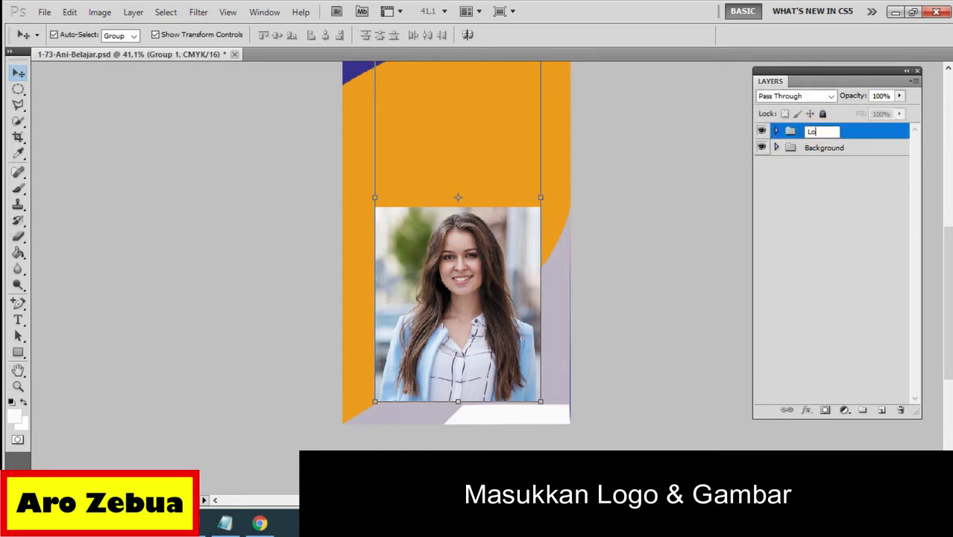
text(go)
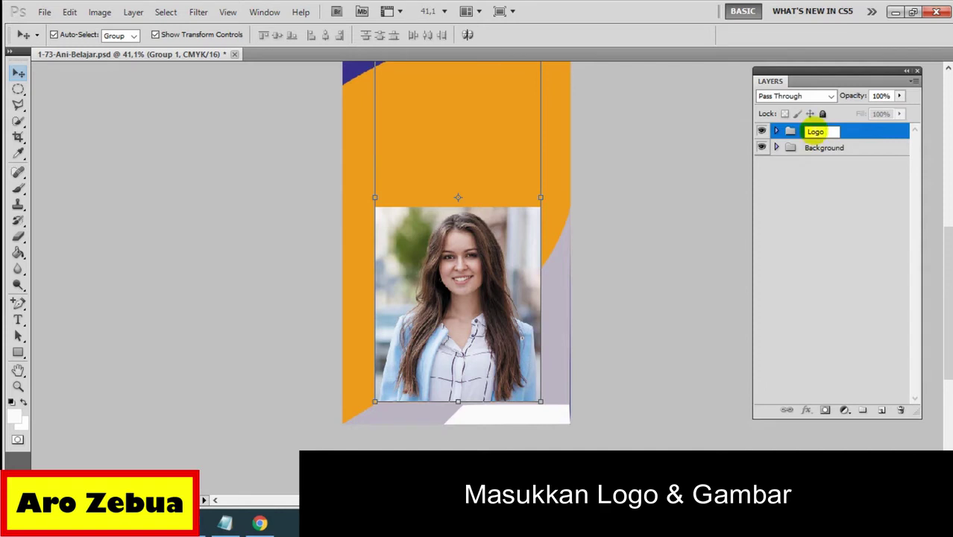
text( &)
text(G)
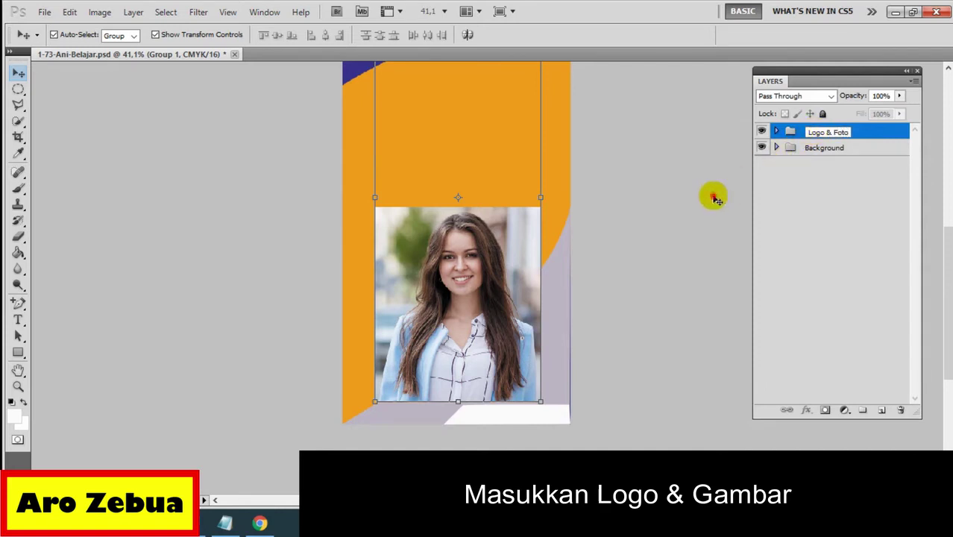
key(Return)
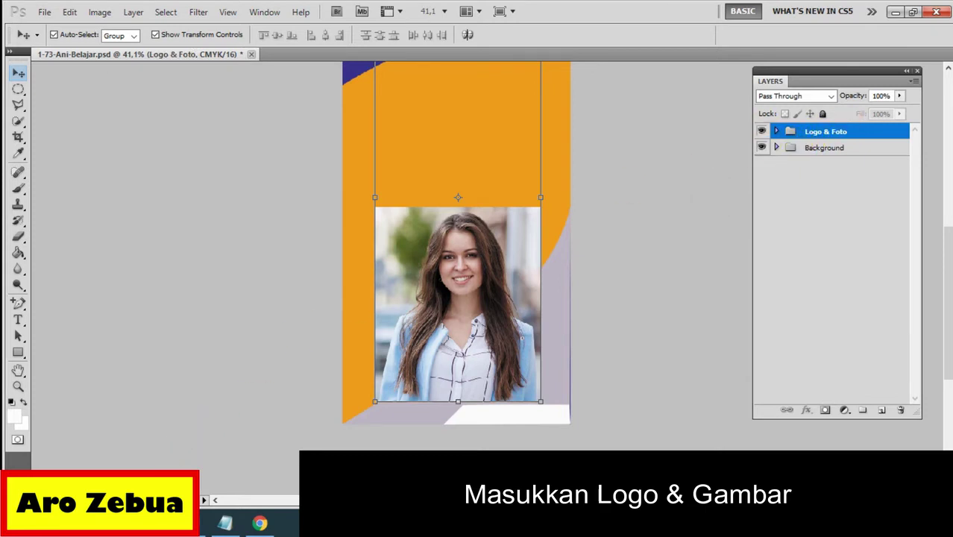
Step: Check Bandicam's recordings folder on drive D, then stop the screen recording
click(721, 257)
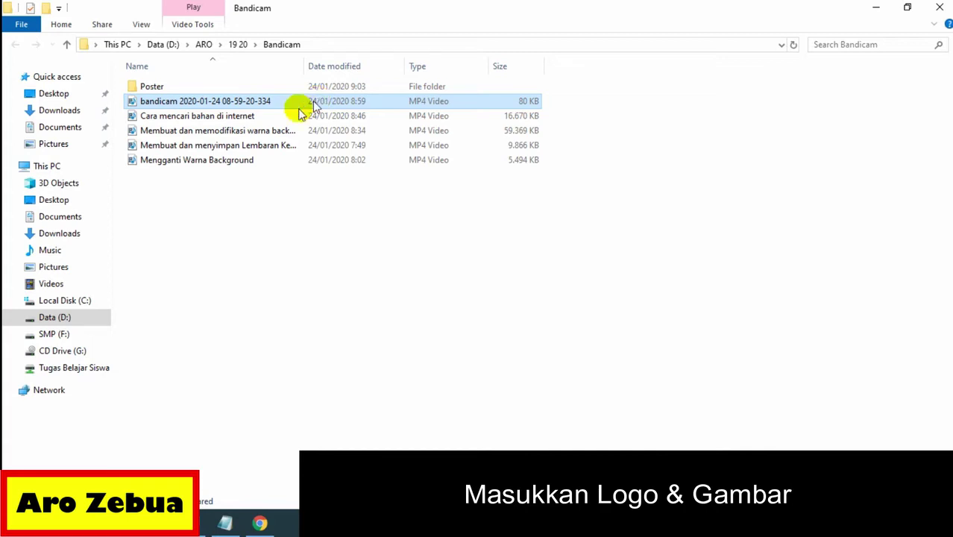
key(alt+Tab)
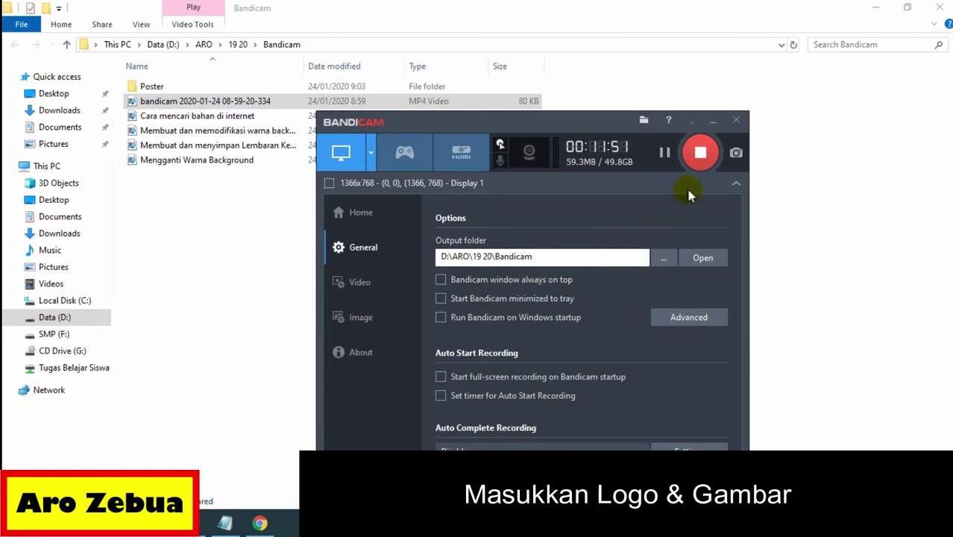
click(701, 153)
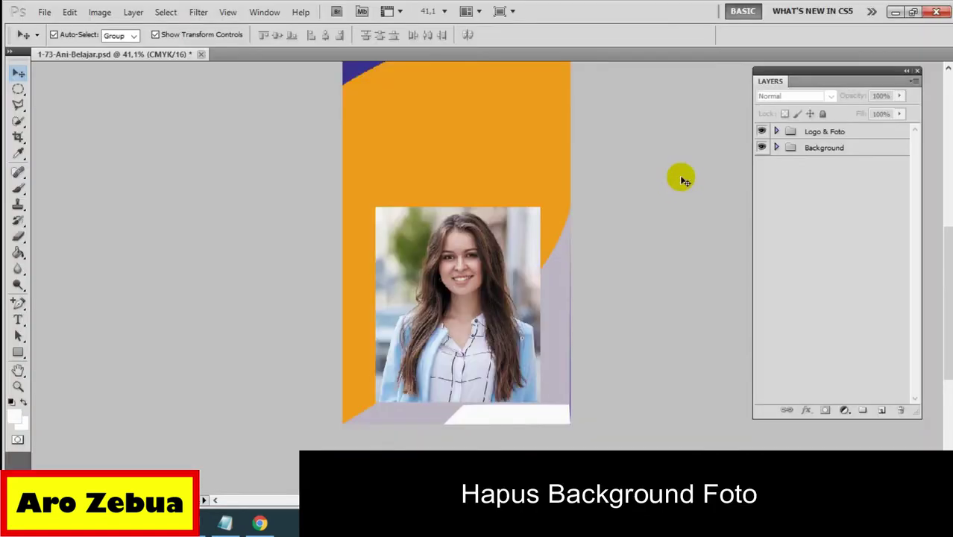
Step: Expand the Logo & Foto group and select the Foto layer
click(777, 131)
click(812, 153)
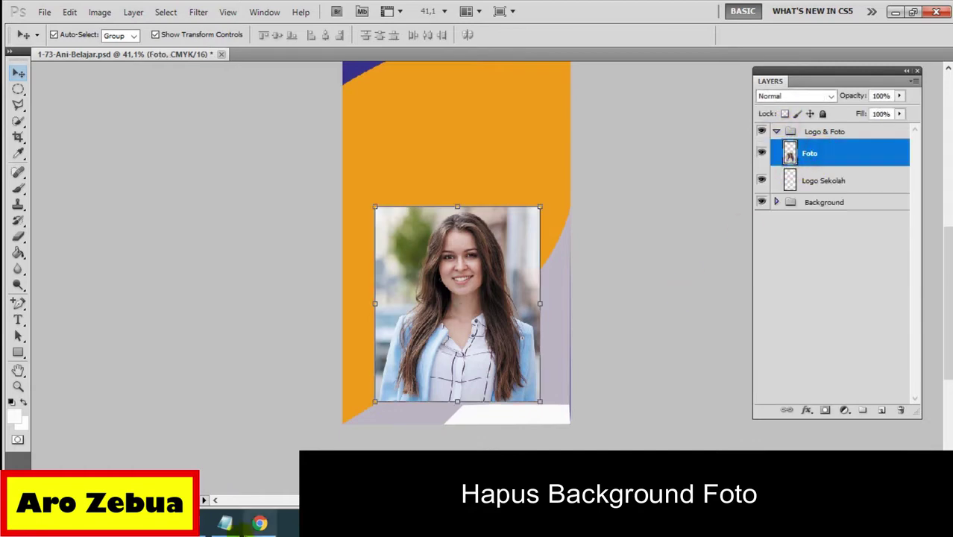
click(229, 519)
drag(381, 229, 373, 166)
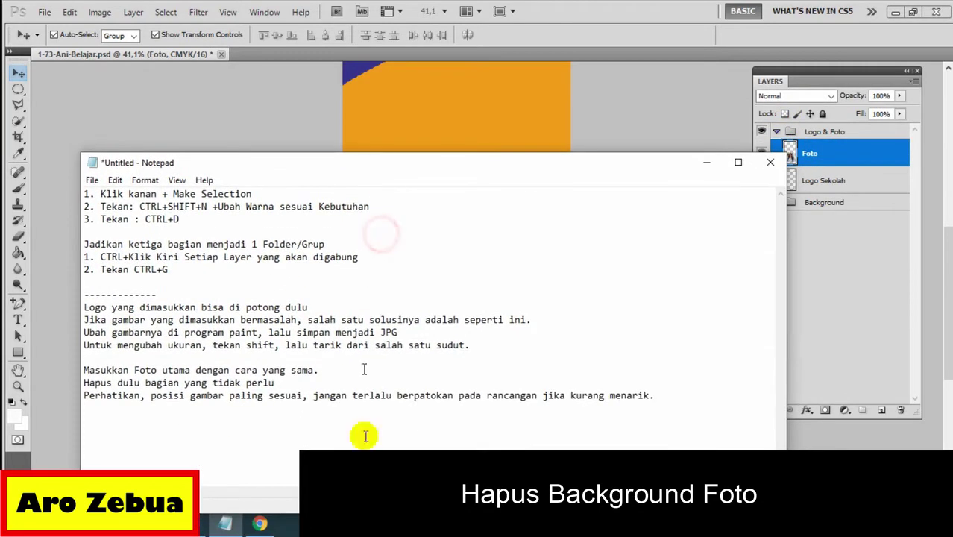
Step: Write notes 'Sekarang kita menghaspus background foto. Caranya prhatikan. 1. Pilih Layer foto'
click(661, 396)
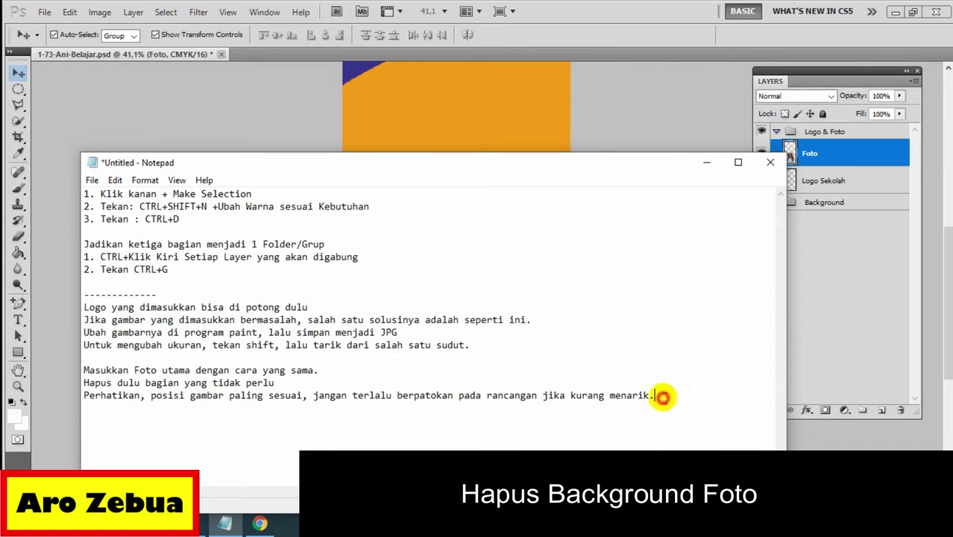
key(Return)
key(Return)
key(Return)
key(Return)
key(Return)
key(Return)
key(Return)
key(Return)
key(Return)
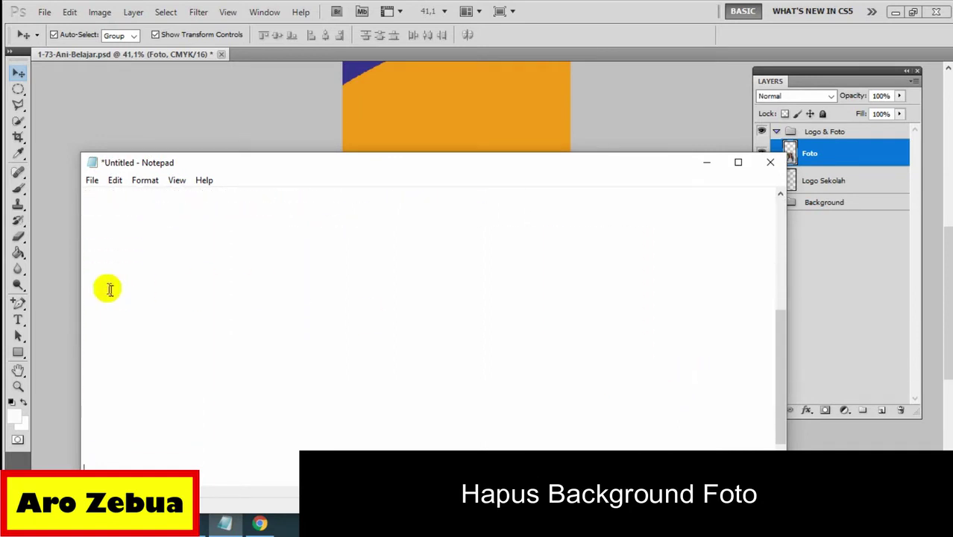
click(85, 204)
text(Sekarang)
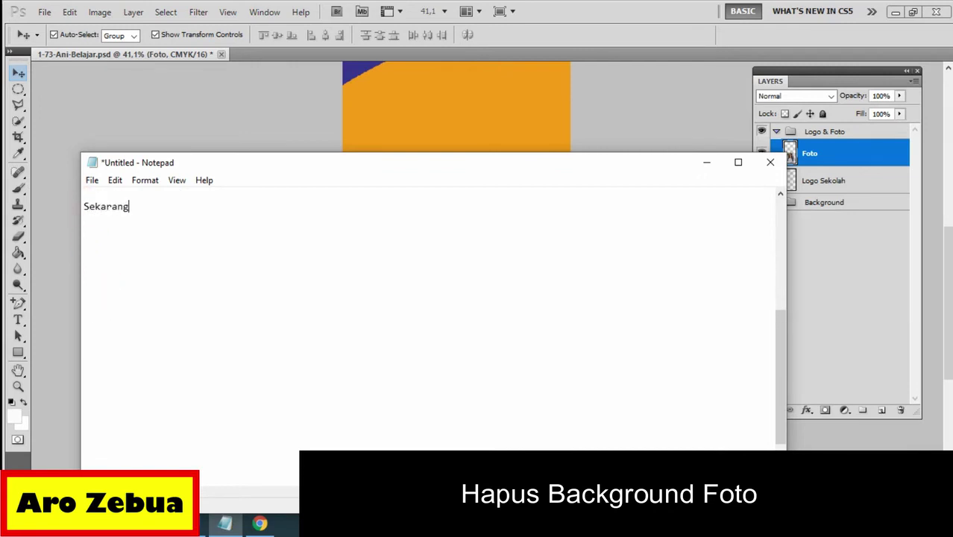
text( ki)
text(ta meng)
text(haspus)
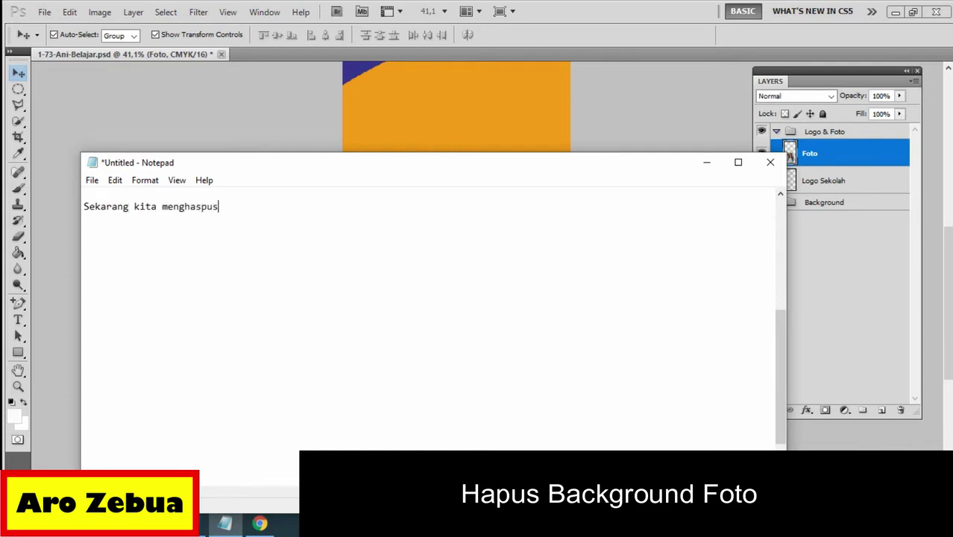
text( background foto.)
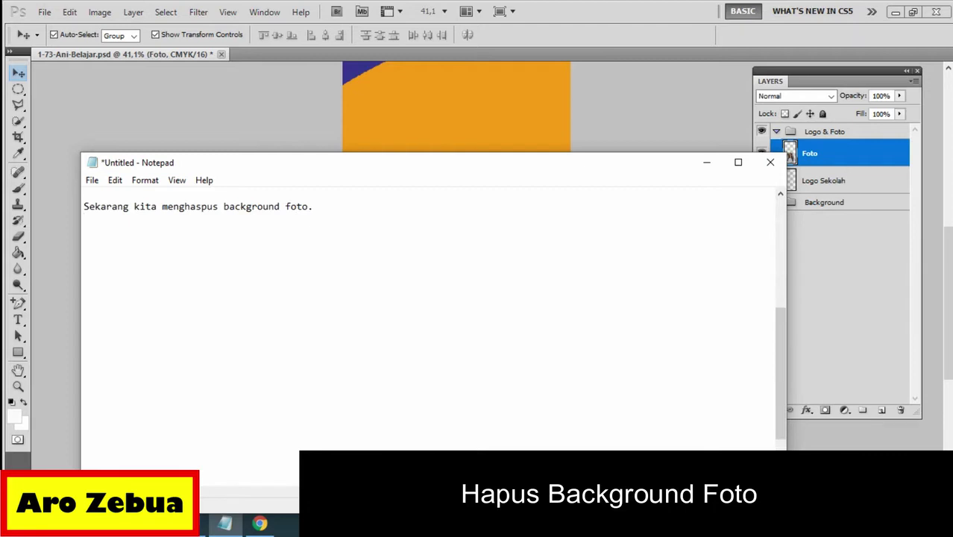
text(Caranya pr)
text(hatikan.)
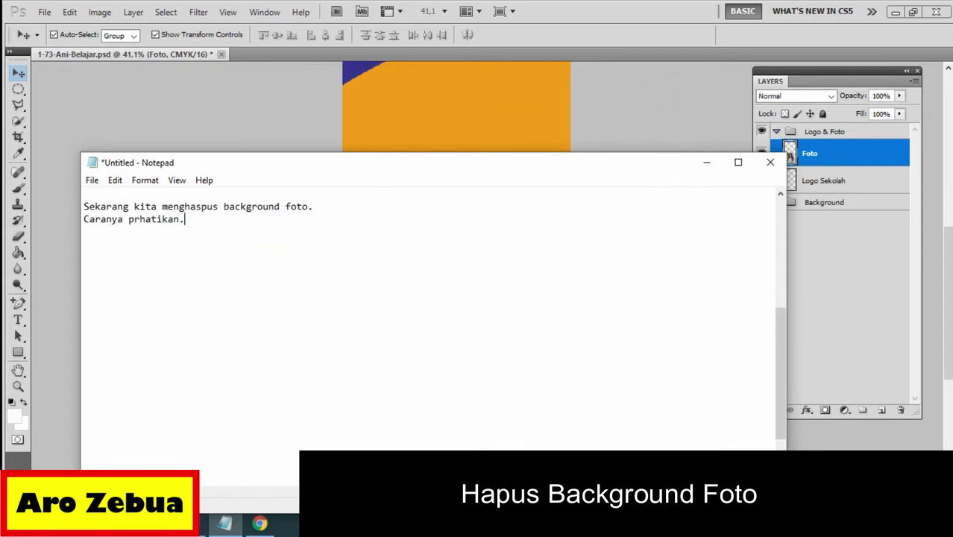
key(Return)
text(1. Pilih L)
text(ayer foto)
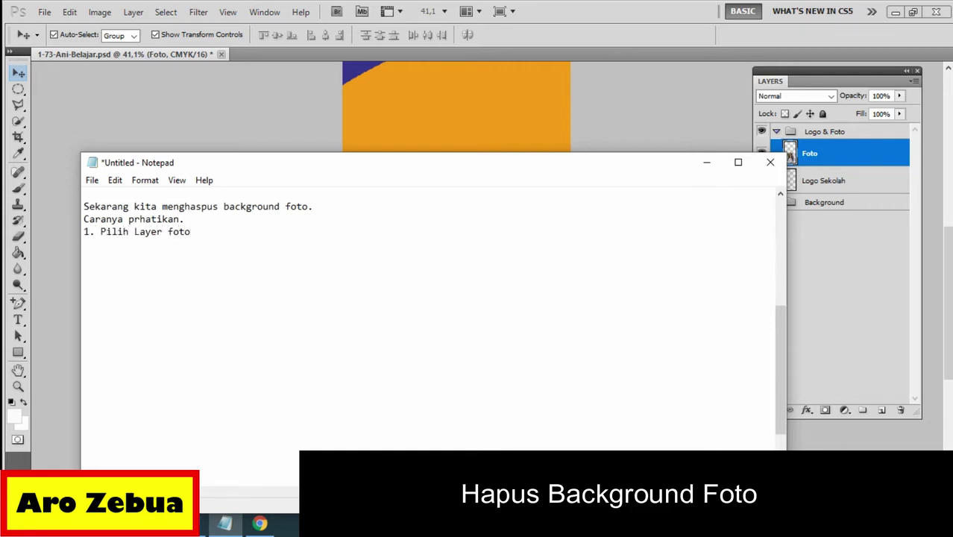
Step: Select the Foto layer and the Lasso tool, and add note '2. Gunakan Plygonal Laso tool'
click(705, 162)
click(813, 155)
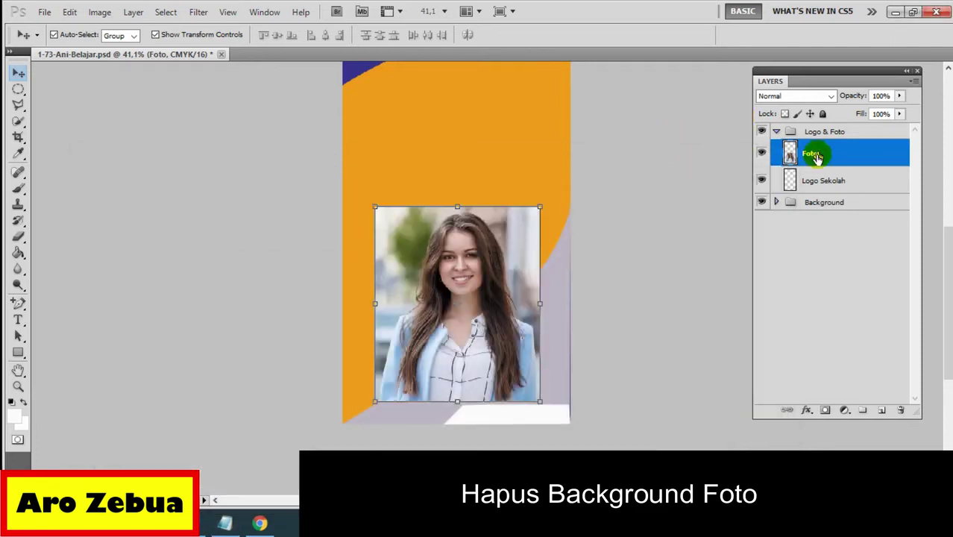
click(829, 182)
click(839, 154)
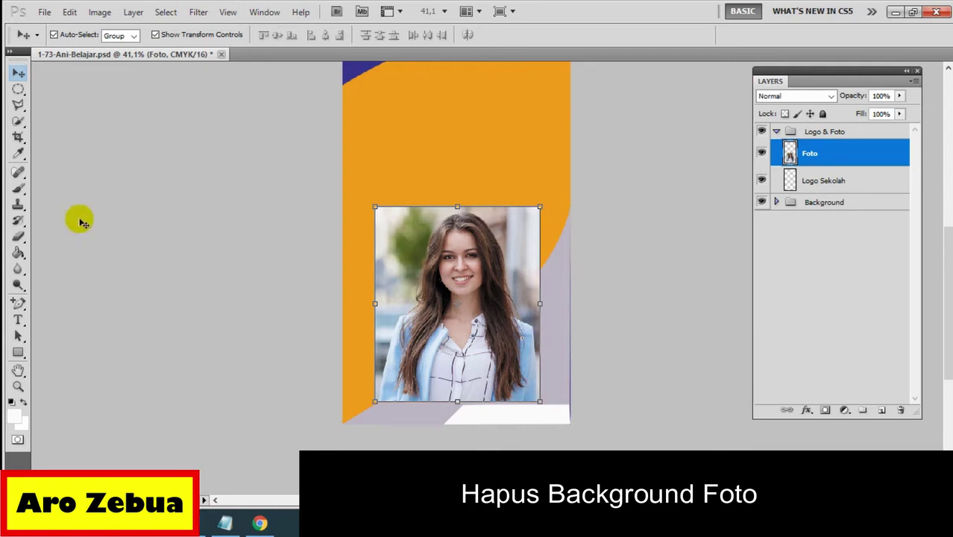
click(18, 103)
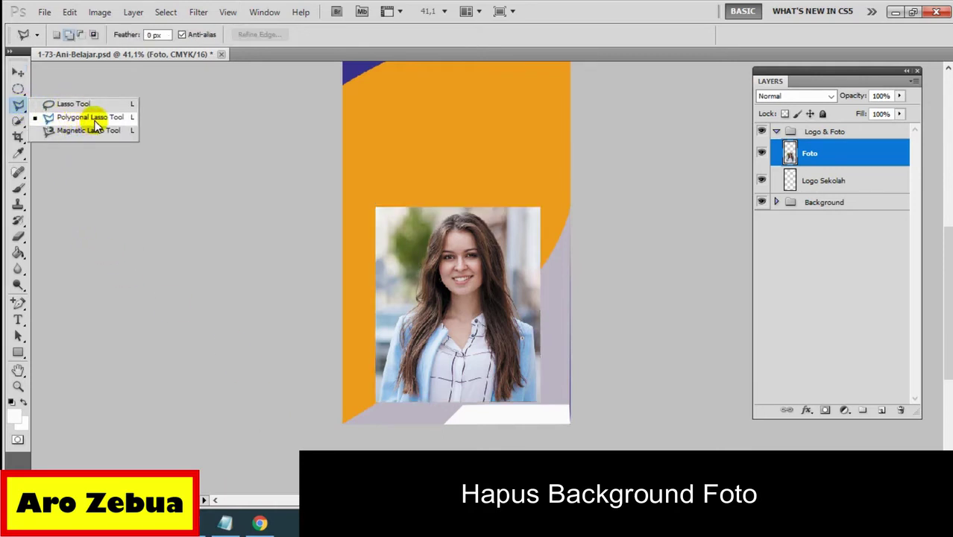
click(226, 522)
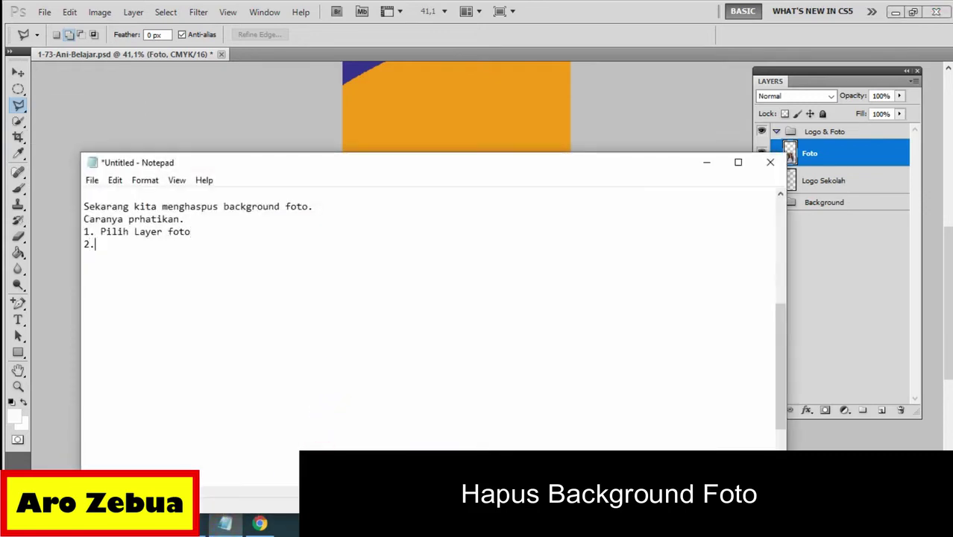
text( Gunakan Pl)
text(ygonal L)
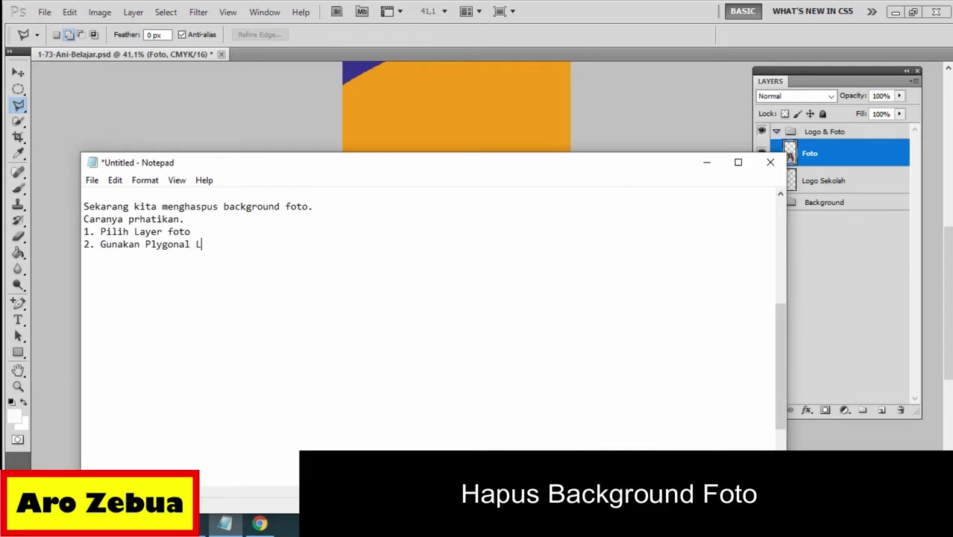
text(aso tool)
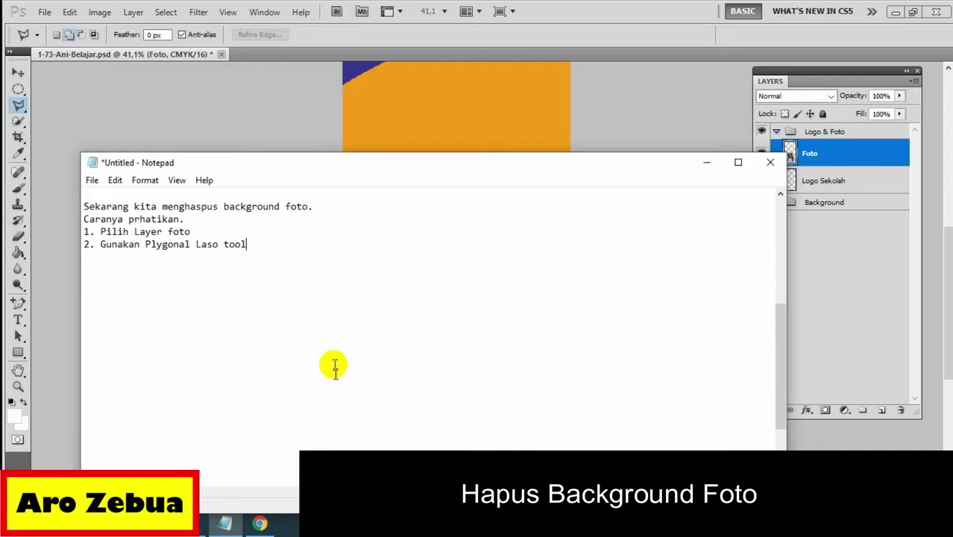
Step: Switch to the Polygonal Lasso Tool and place the first outline point
click(21, 106)
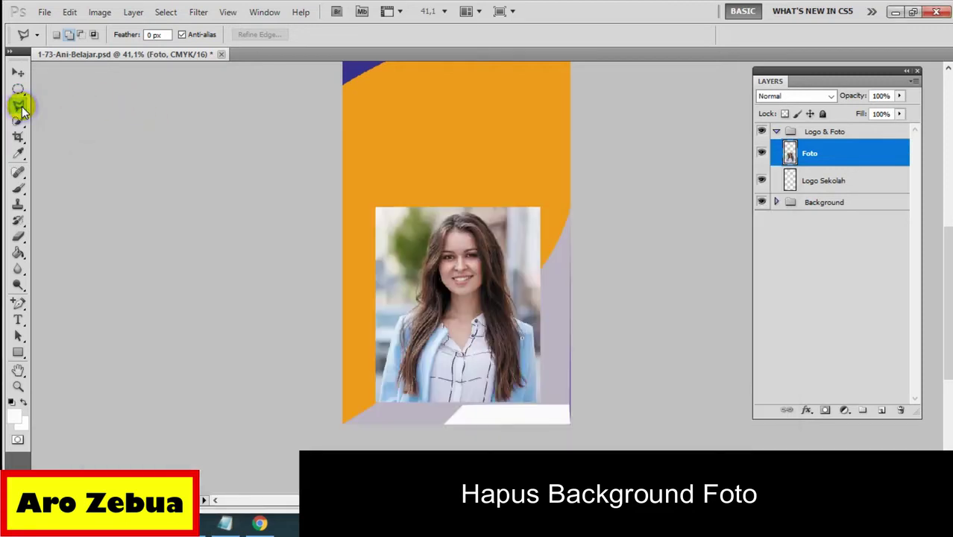
right_click(21, 106)
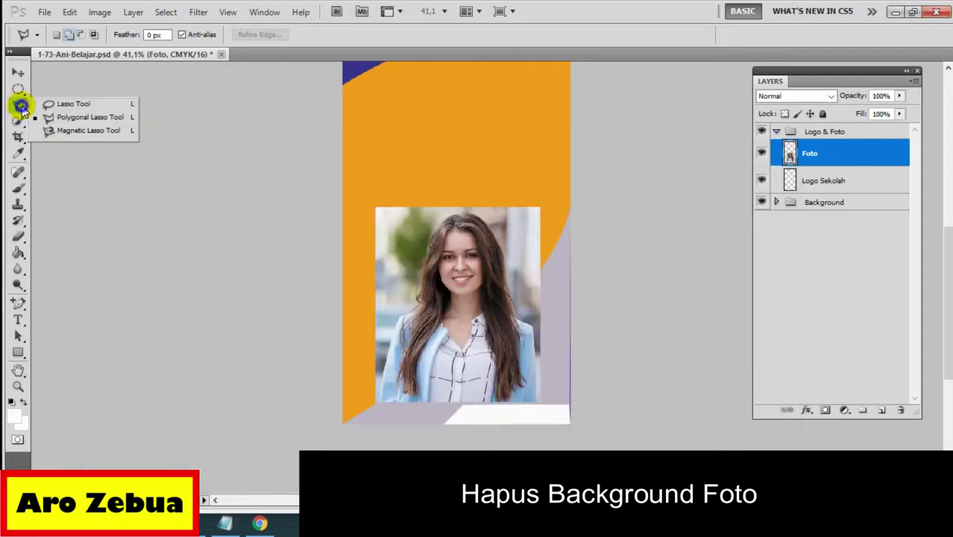
click(116, 118)
click(384, 206)
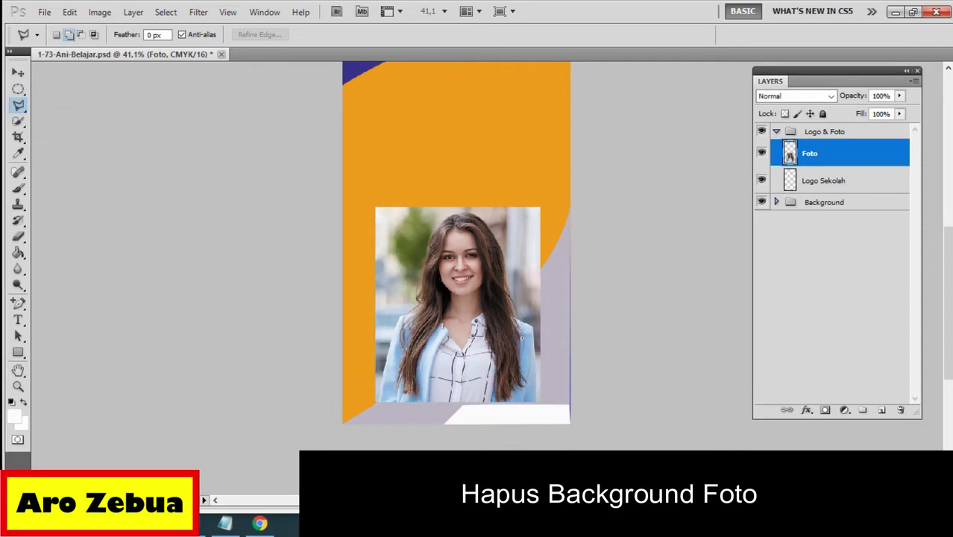
Step: Draw a first polygonal outline, which selects no pixels, and dismiss the warning
click(220, 430)
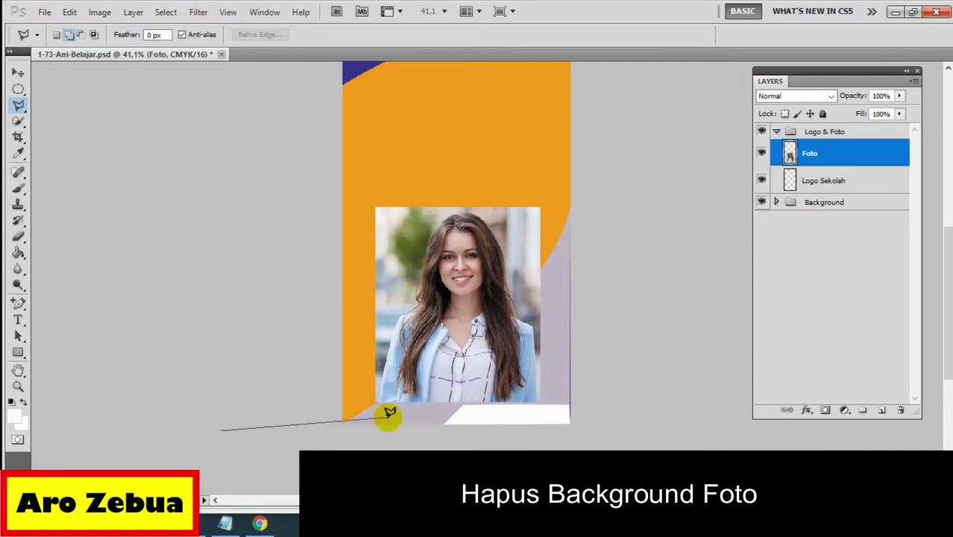
click(393, 457)
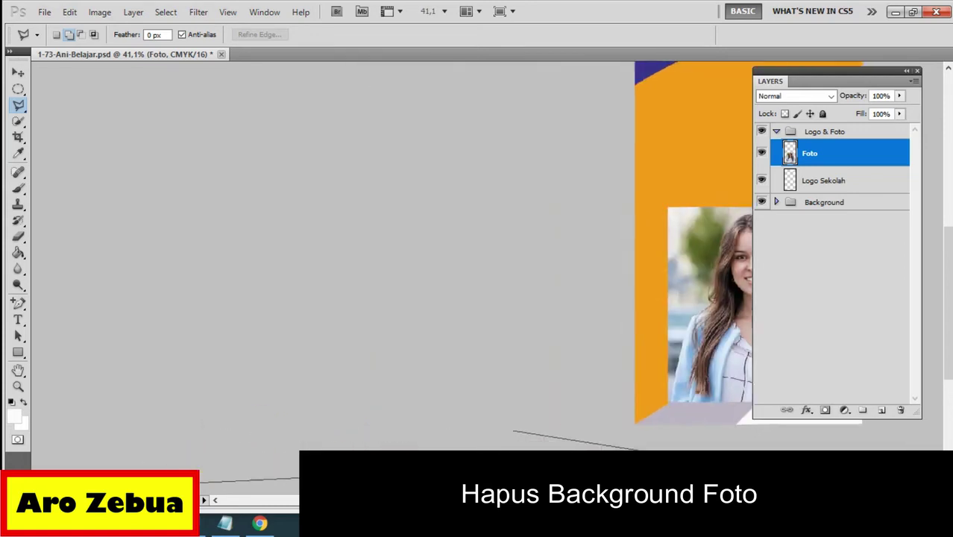
click(532, 419)
click(764, 409)
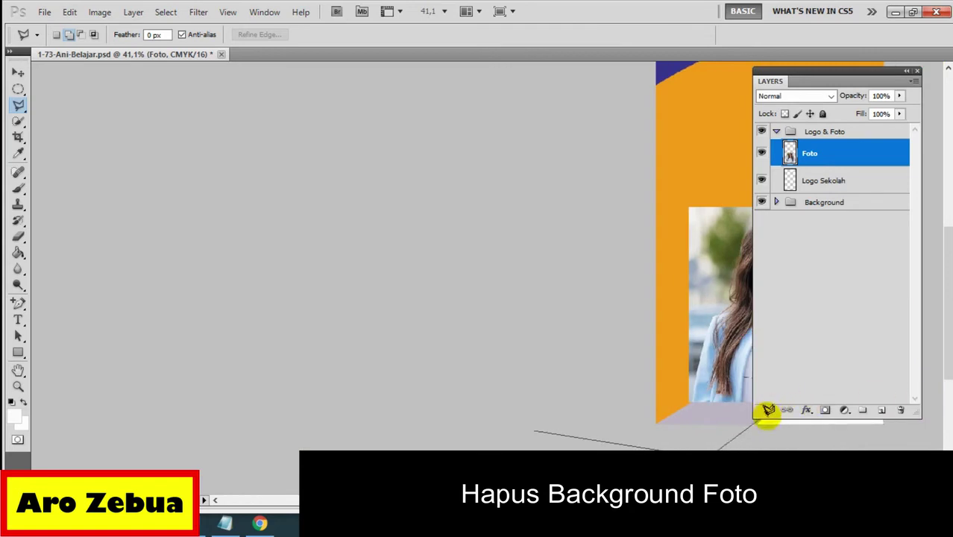
drag(768, 410, 340, 389)
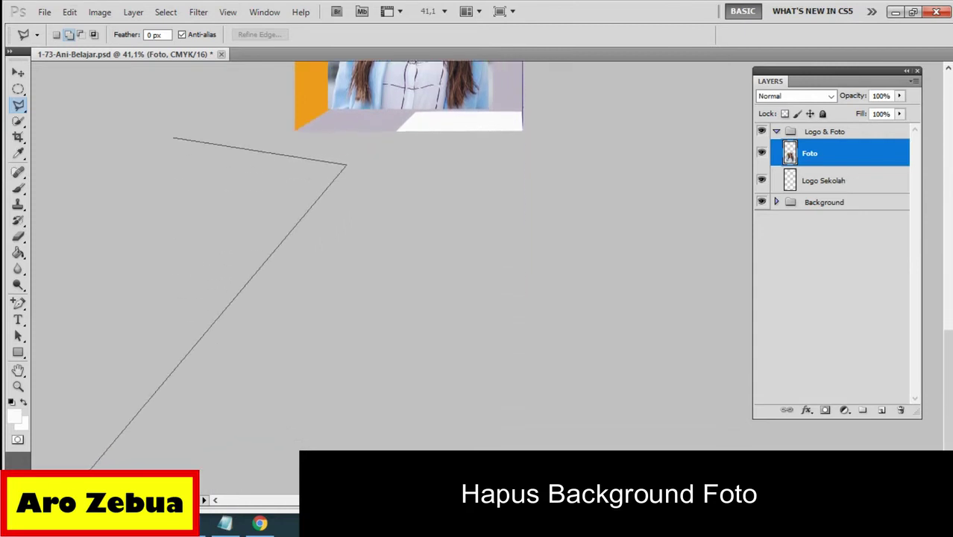
click(61, 505)
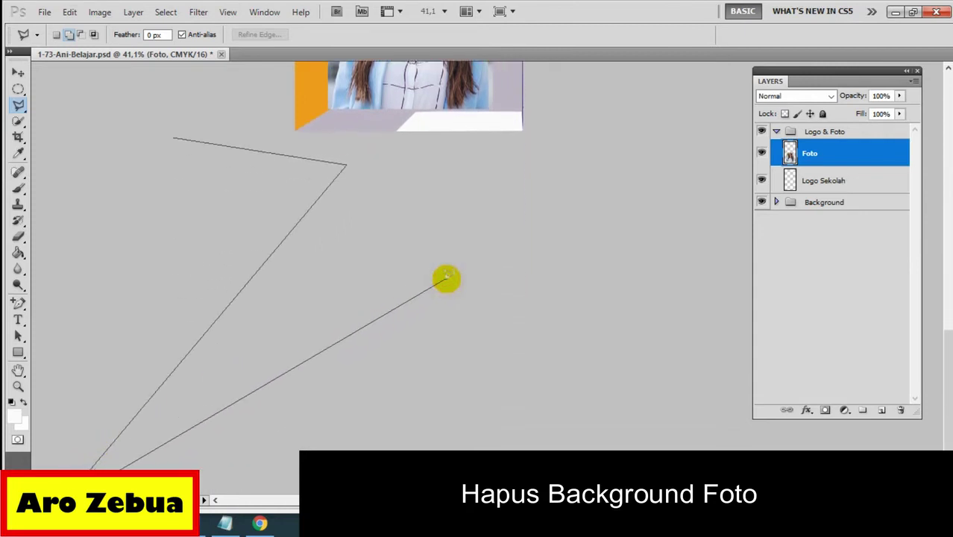
double_click(461, 270)
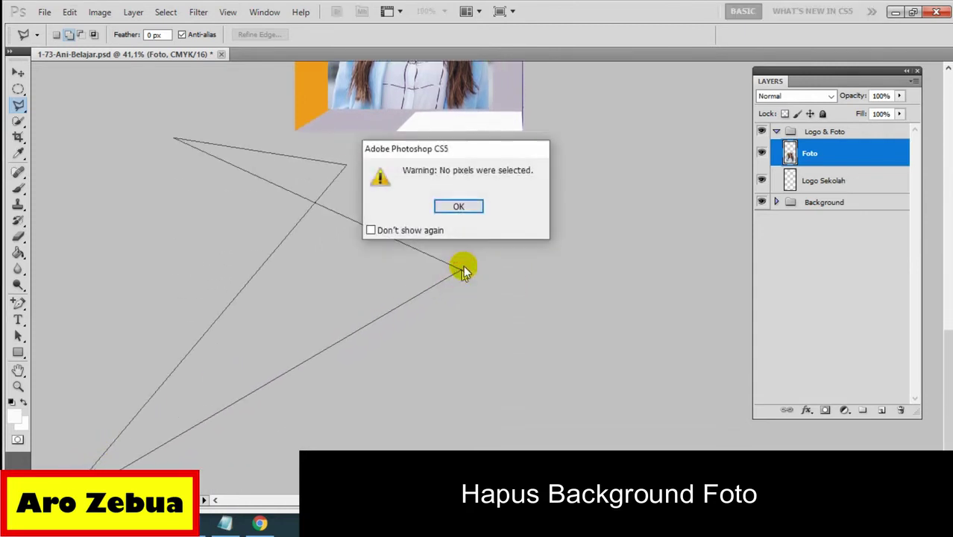
click(469, 204)
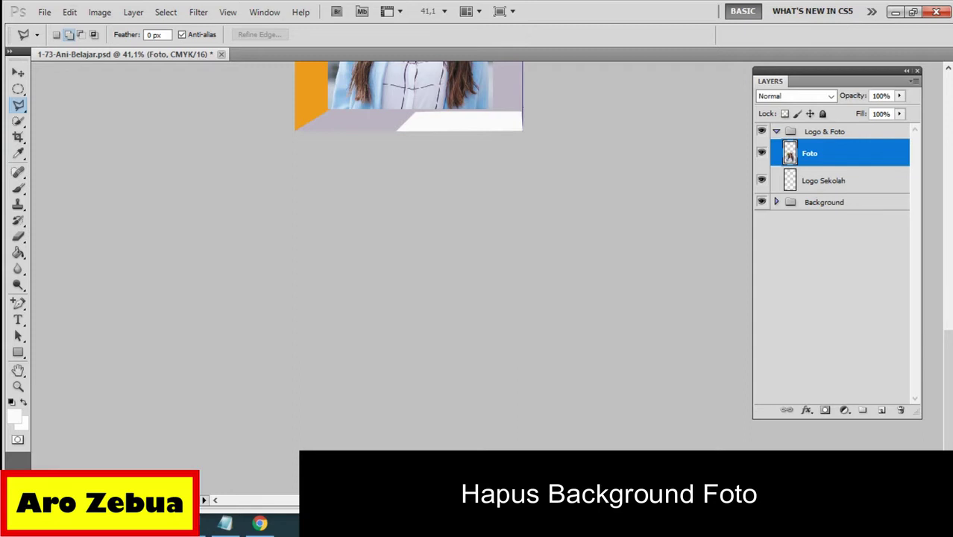
Step: Zoom to 70% then 100%, and start an outline along the photo's bottom beside the coat
text(70)
key(Return)
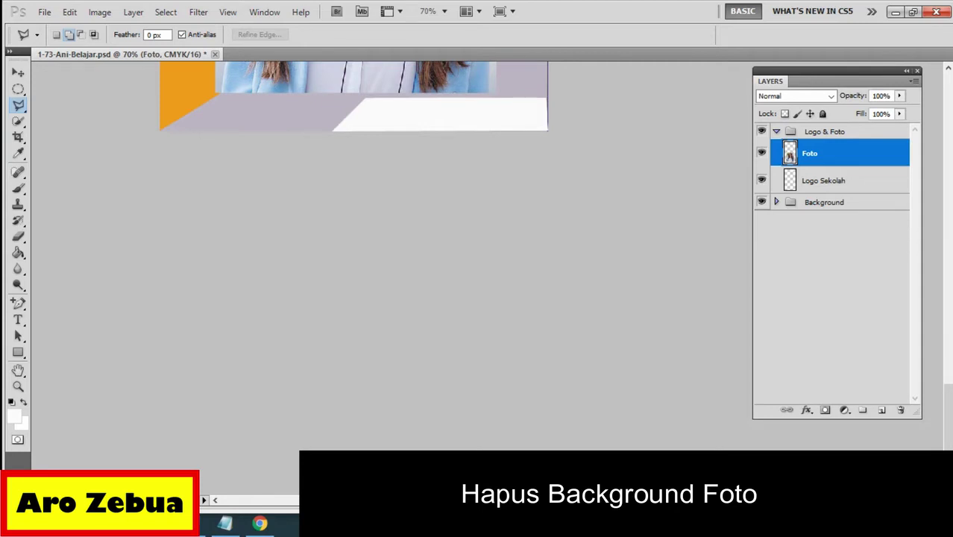
key(ctrl+plus)
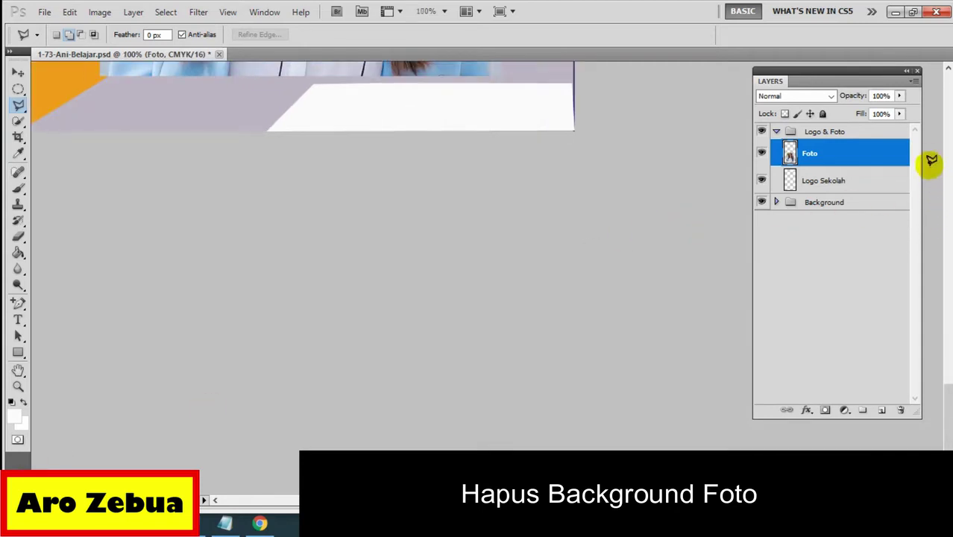
mouse_move(948, 410)
mouse_down()
mouse_move(947, 332)
mouse_move(947, 344)
mouse_up()
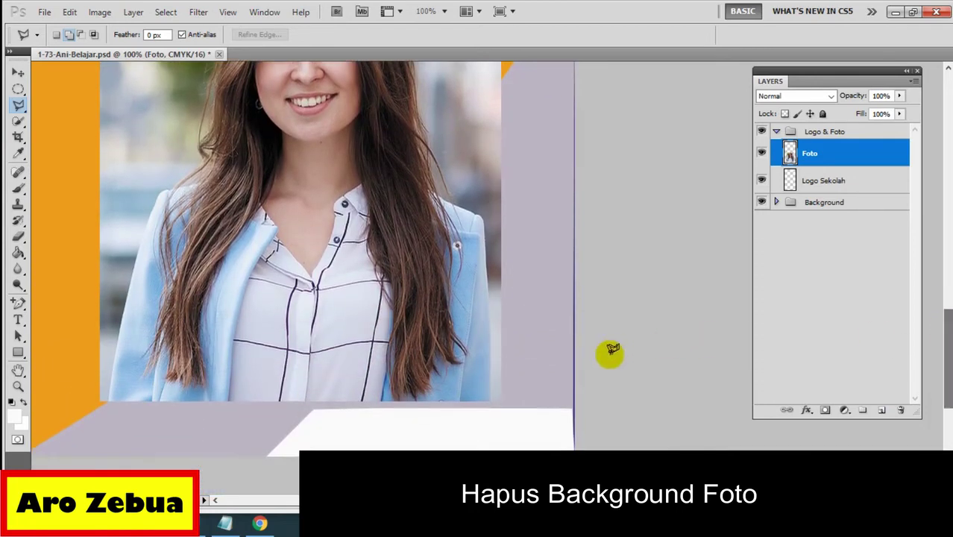
click(646, 441)
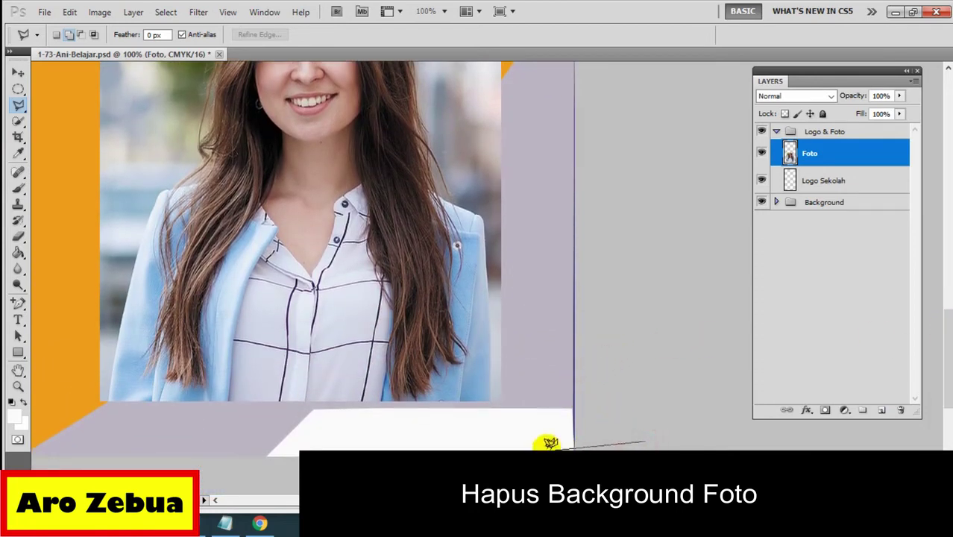
click(508, 443)
click(494, 401)
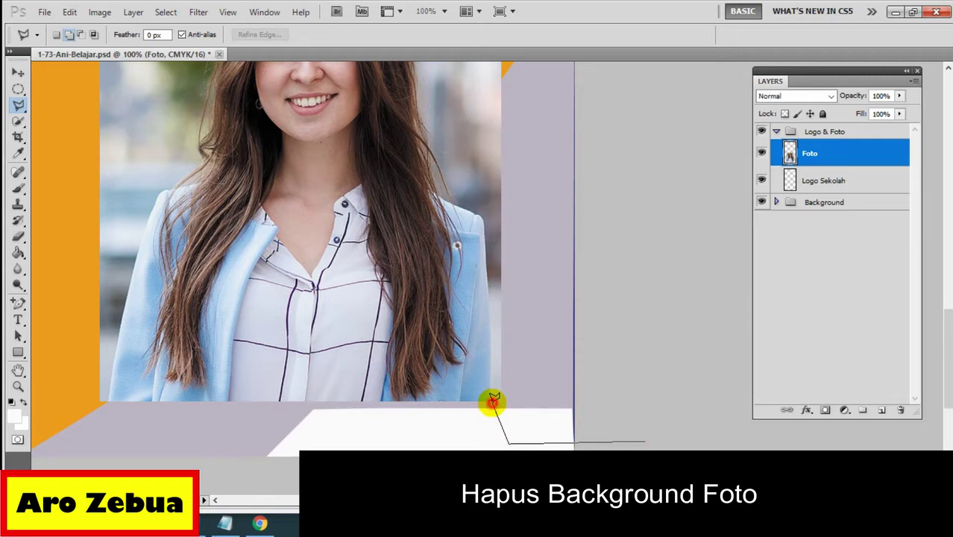
click(493, 380)
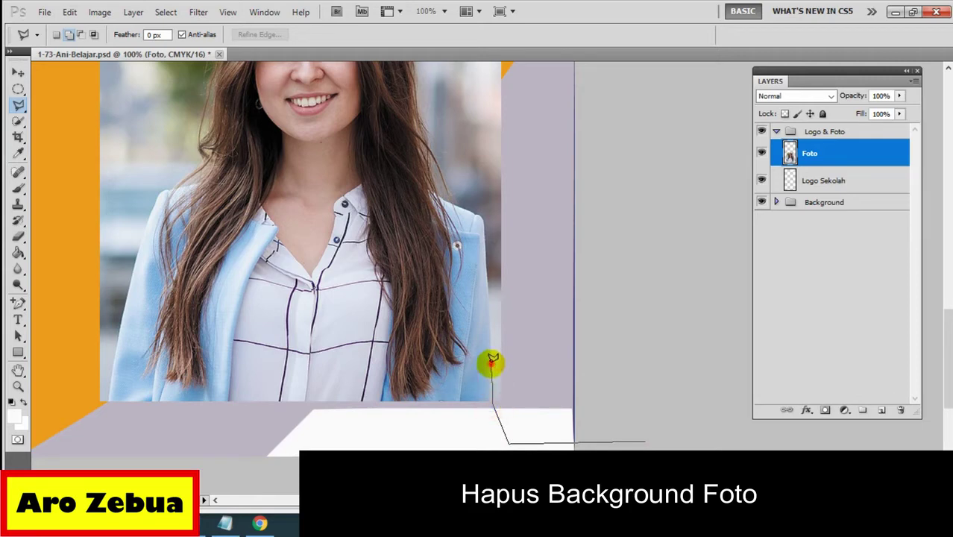
Step: Trace up the coat's right edge, around the right background, and close the selection
click(492, 341)
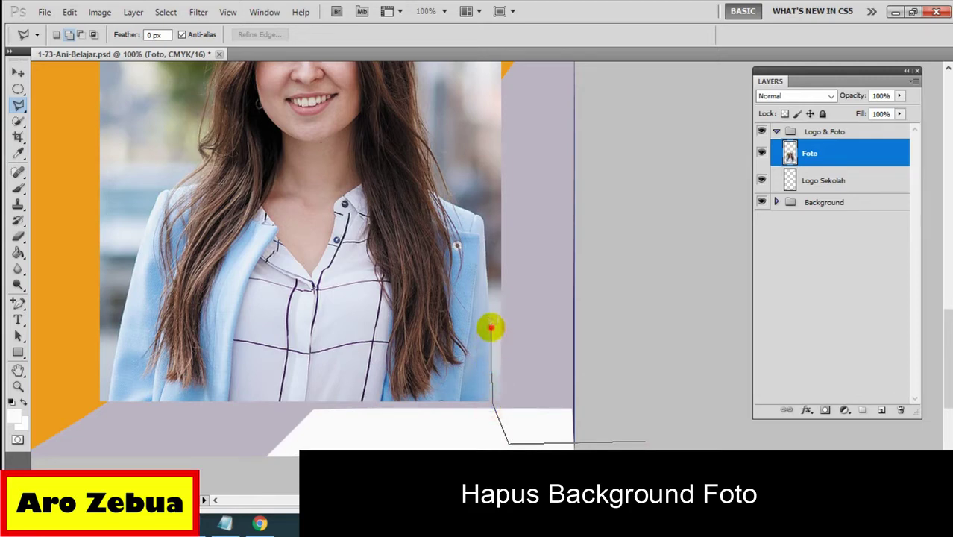
click(490, 307)
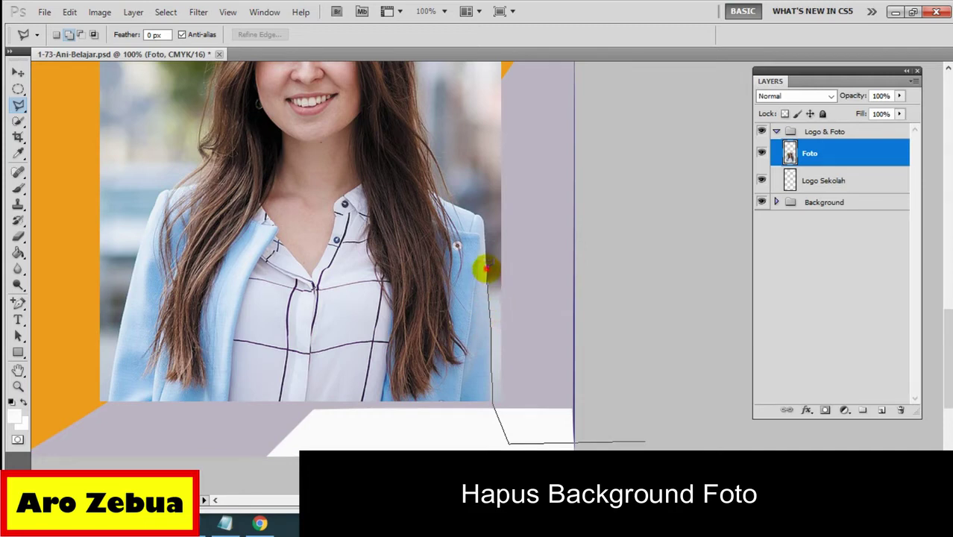
click(485, 236)
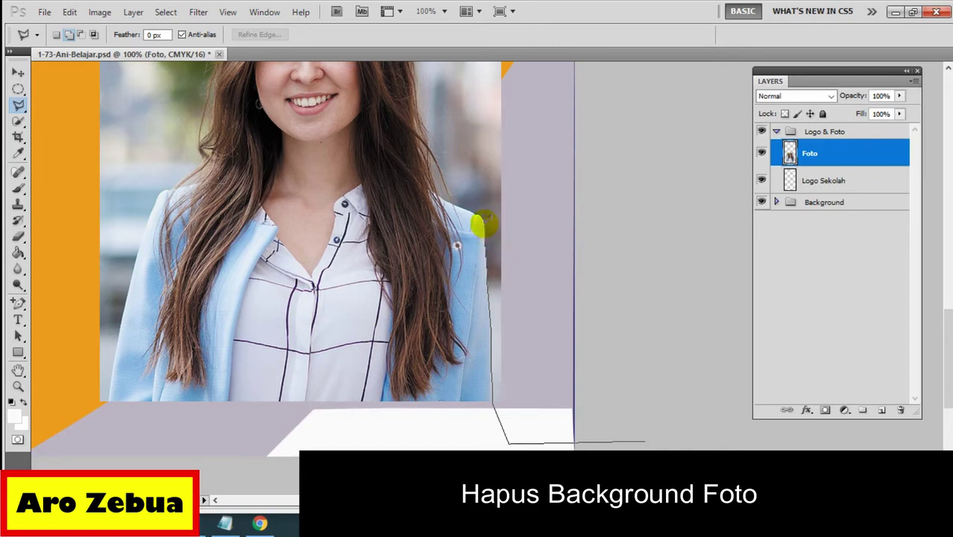
click(483, 223)
click(666, 203)
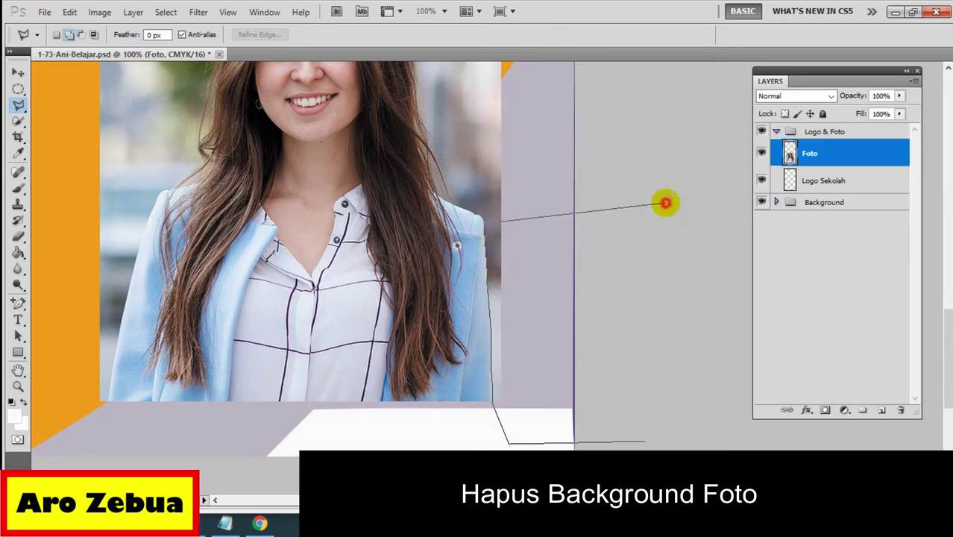
click(671, 327)
click(648, 421)
double_click(647, 444)
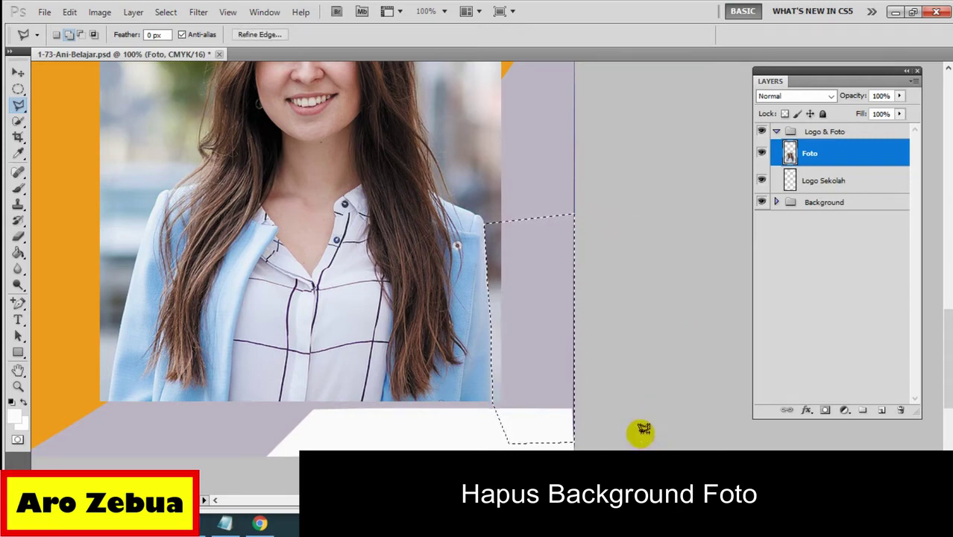
click(224, 525)
text(3. Ujung)
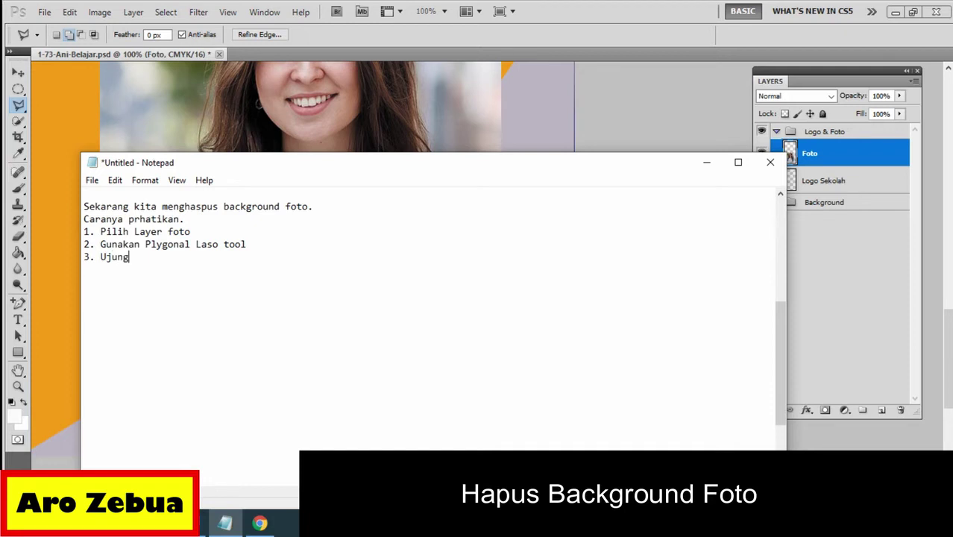
Step: Add notes step 3 'Ujung awal dan ujung akhir bertemu' and step 4 'Tekan CTRL+X'
text(awal dan uj)
text(ung akhi)
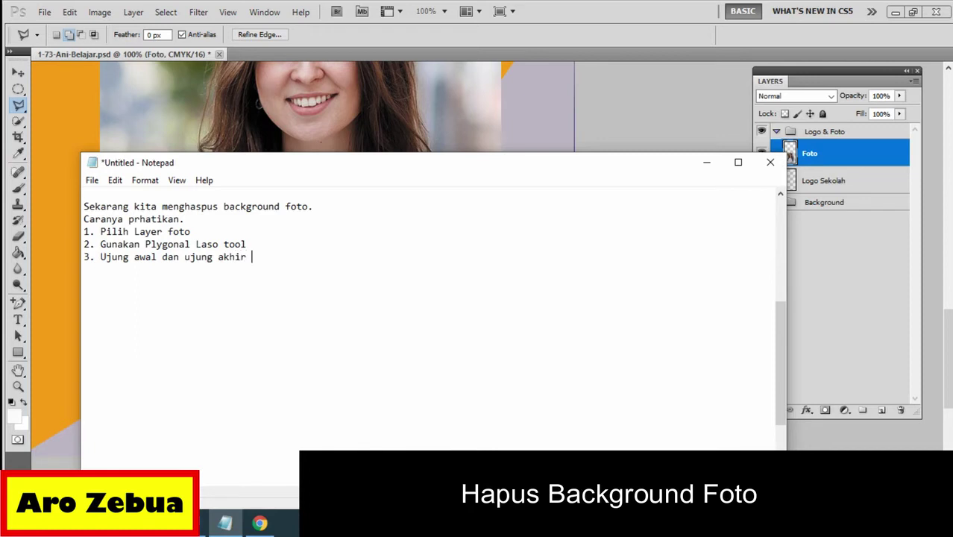
text(rt)
text(an CTRL+X)
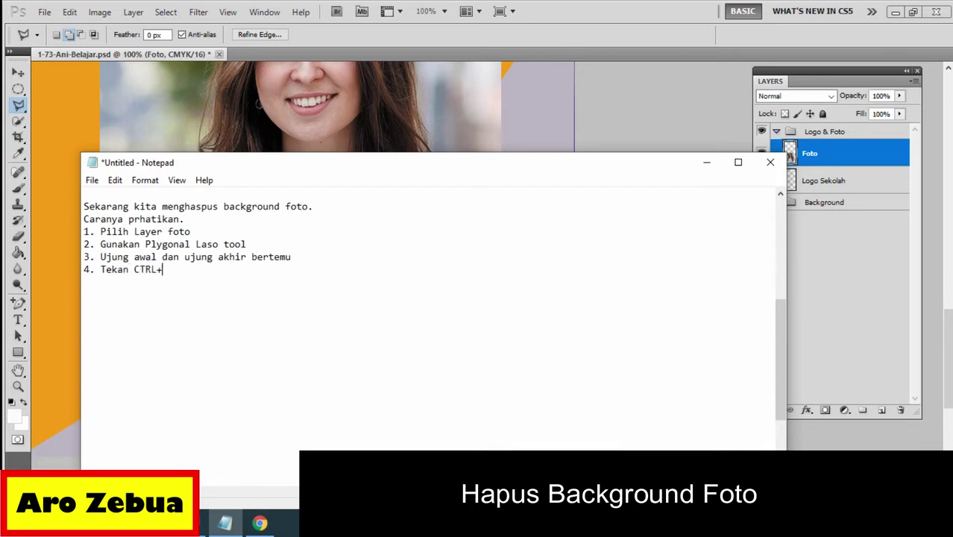
click(713, 164)
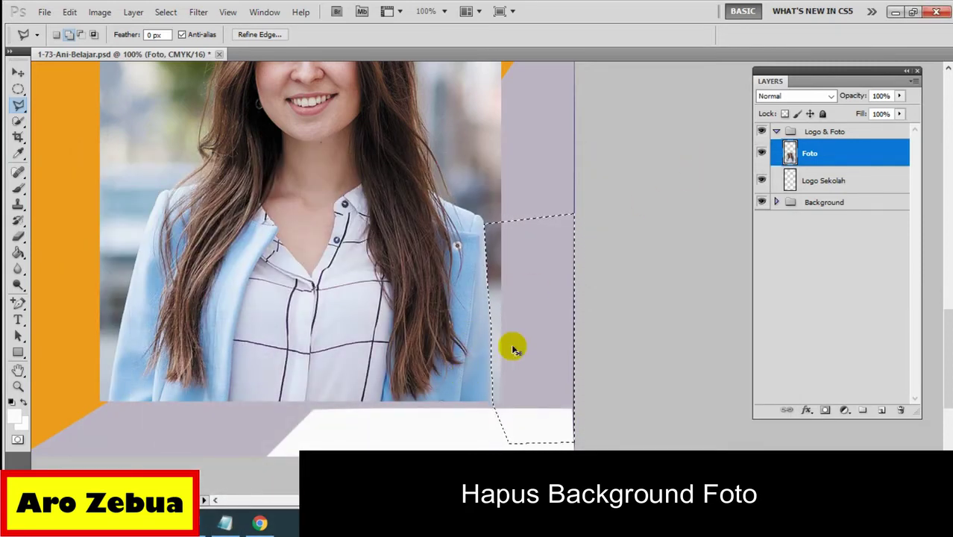
Step: Deselect, then trace a new outline from the shoulder up the right edge of the hair
key(ctrl+d)
scroll(515, 321, up, 3)
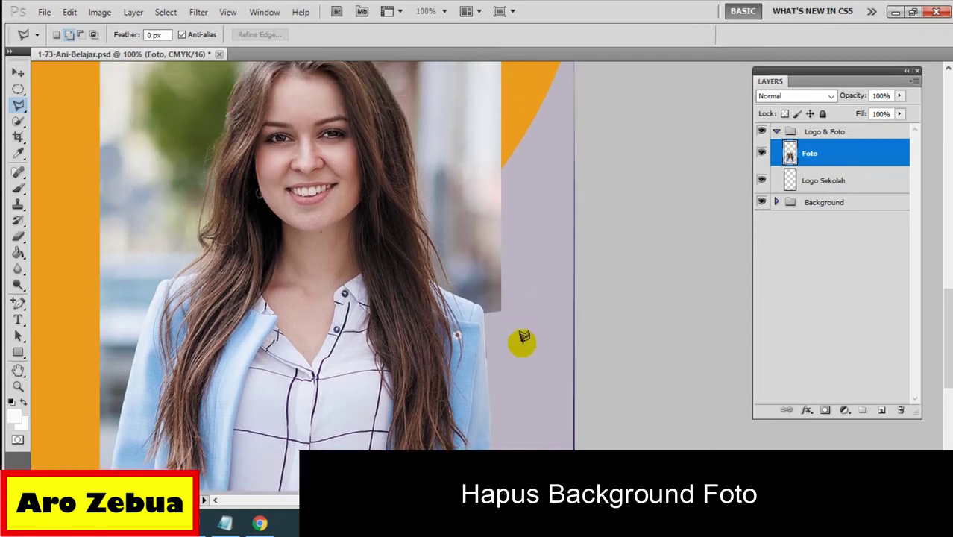
click(614, 331)
click(501, 341)
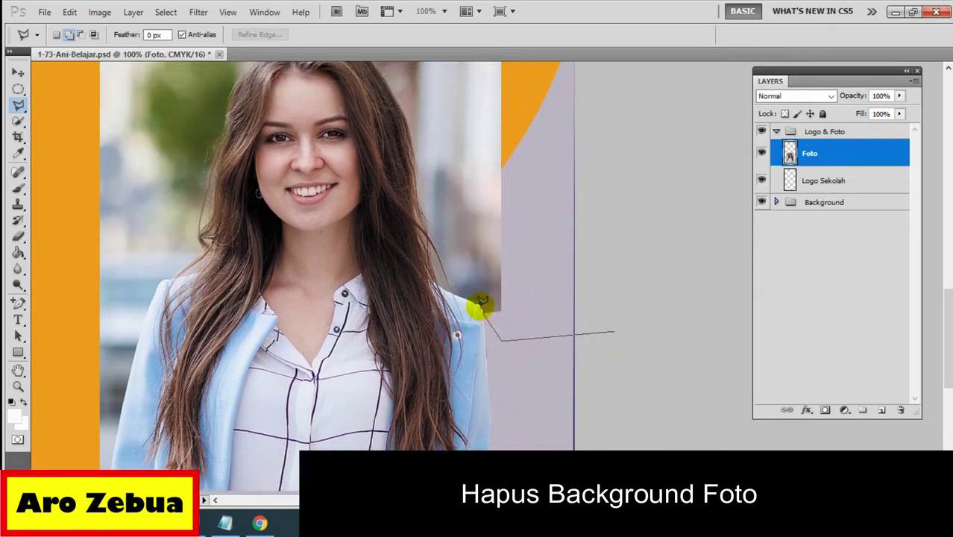
click(484, 306)
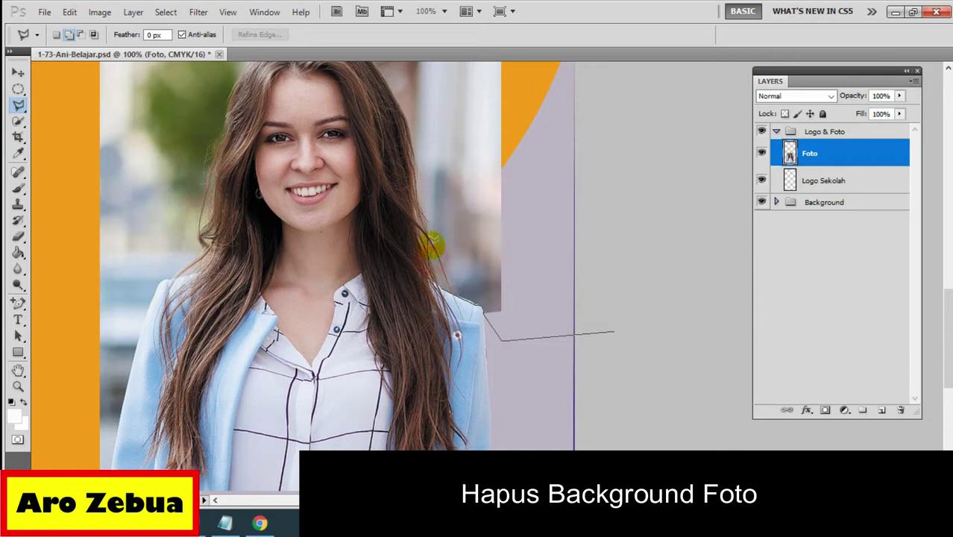
click(440, 263)
click(426, 215)
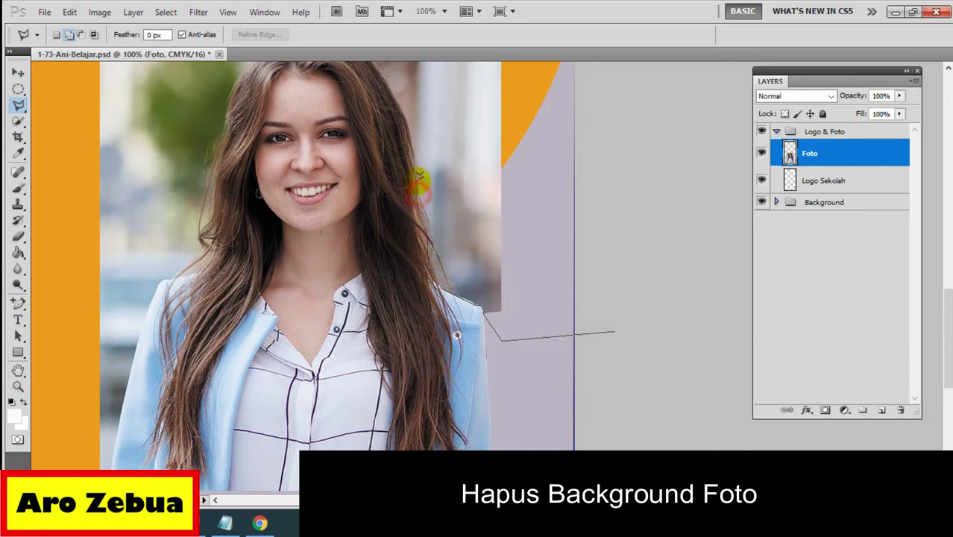
click(416, 160)
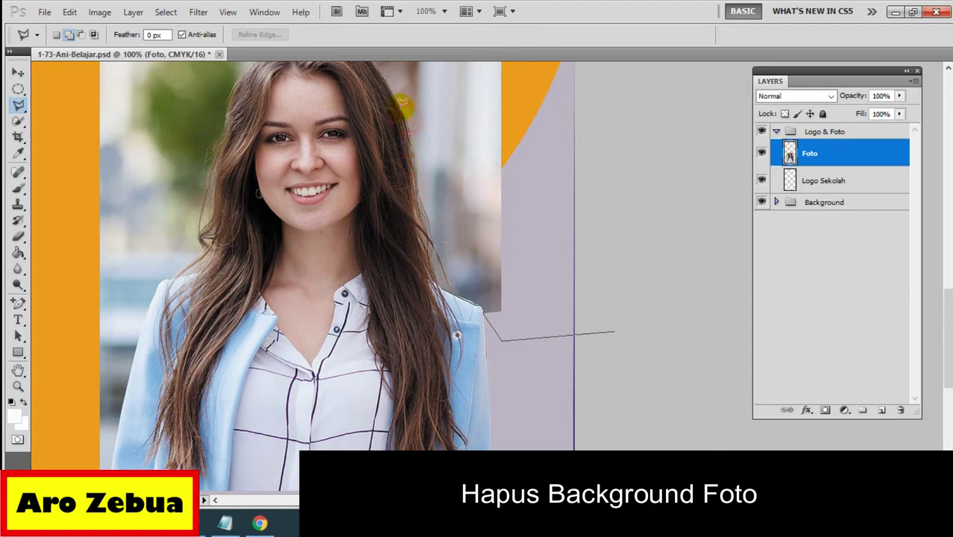
click(399, 106)
Step: Carry the outline over the head and along the canvas top, close it, and delete that background
scroll(378, 177, up, 3)
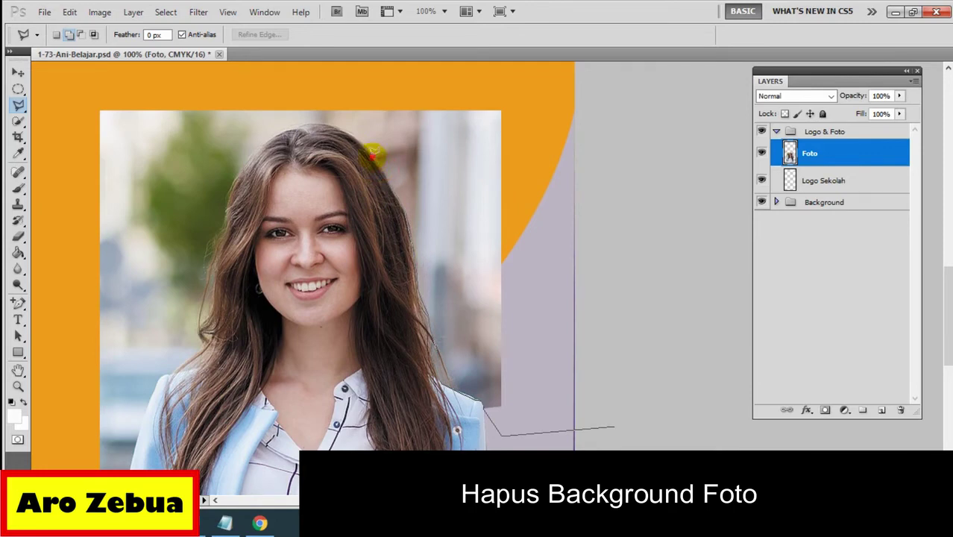
click(358, 138)
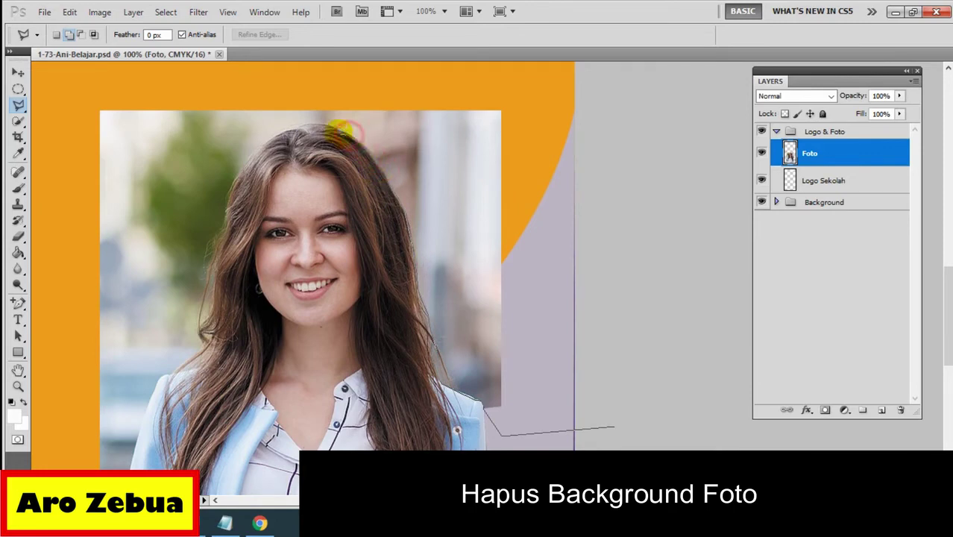
click(305, 122)
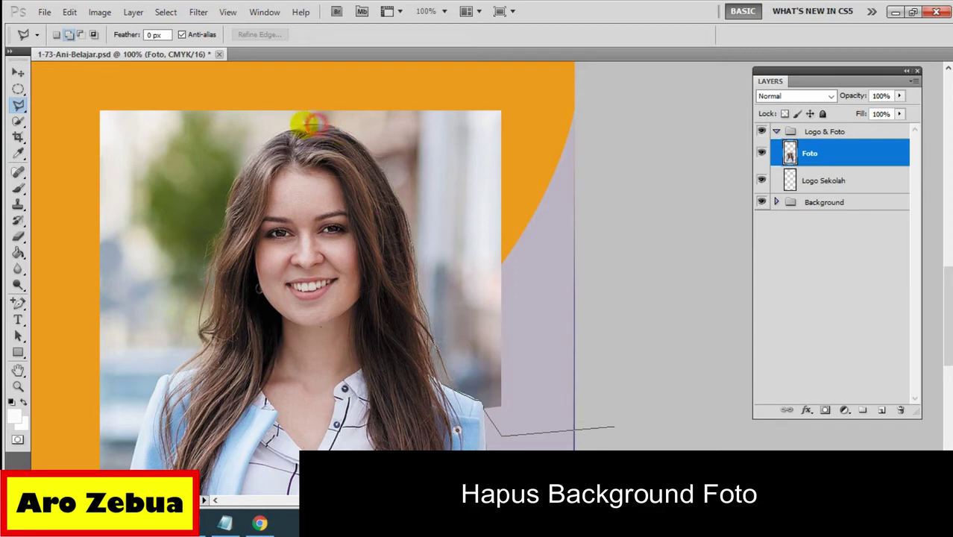
click(284, 132)
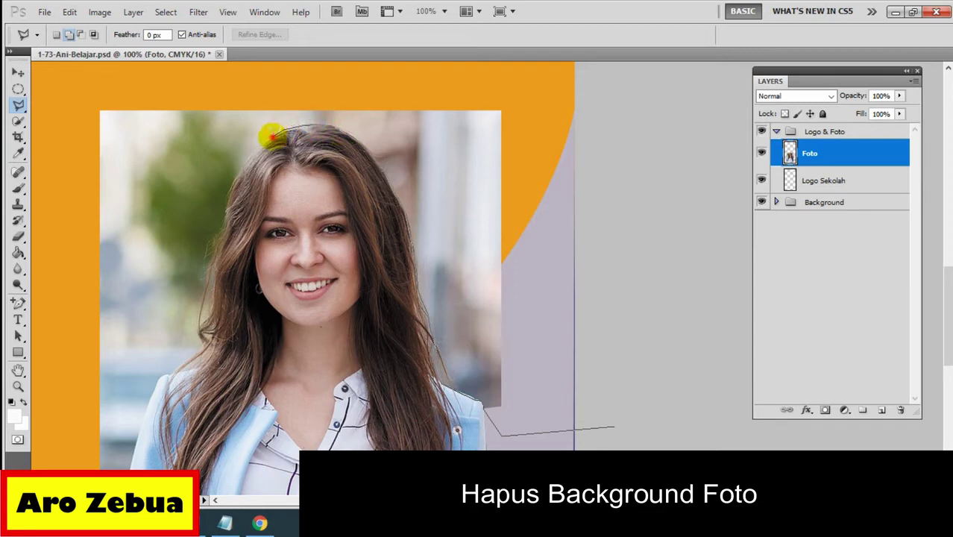
click(279, 95)
click(326, 73)
click(481, 70)
click(606, 96)
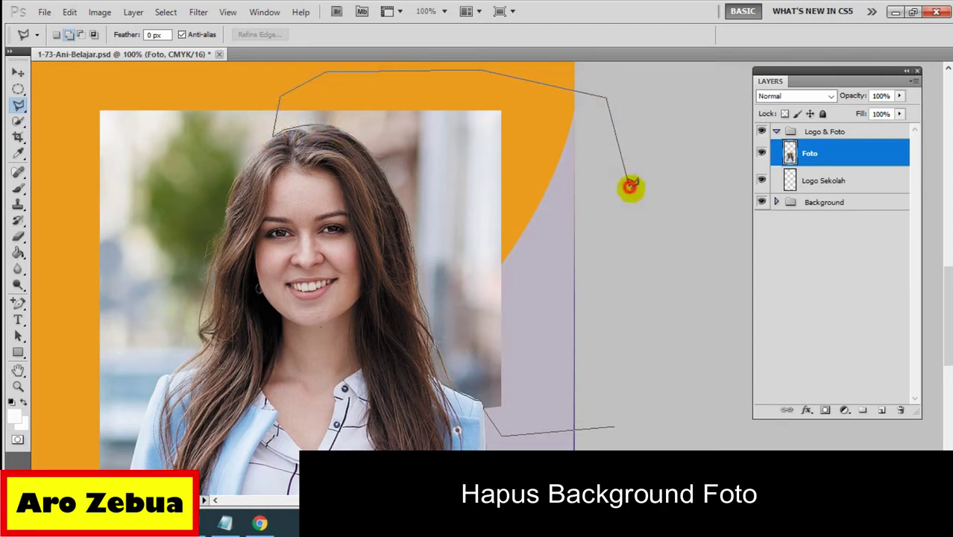
click(624, 321)
click(634, 396)
click(613, 425)
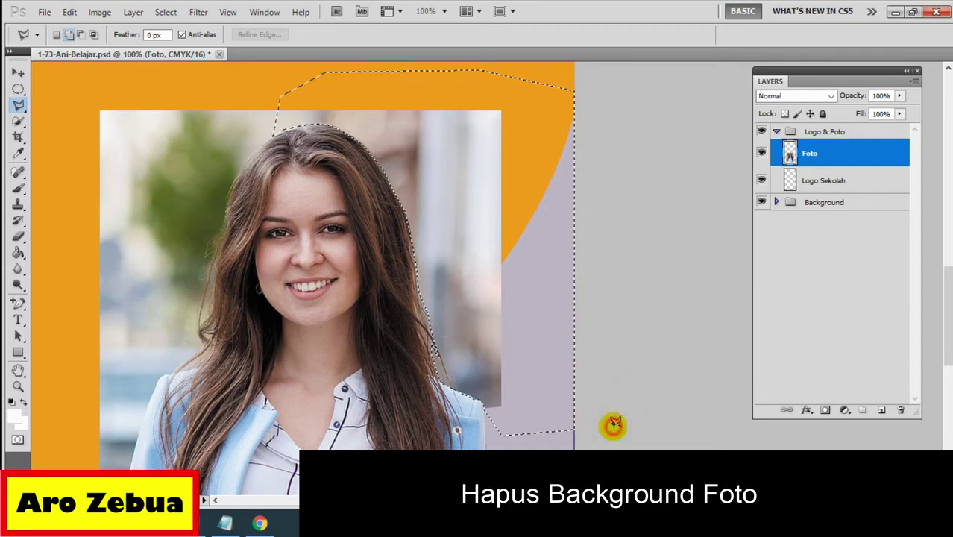
key(Delete)
key(ctrl+d)
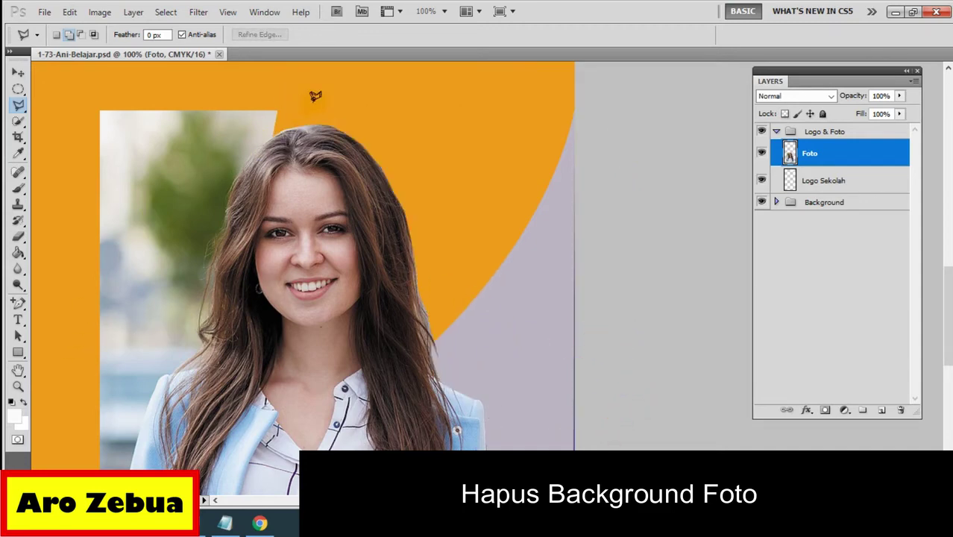
Step: Trace a closed polygonal selection around the photo background left of the woman's hair
click(356, 96)
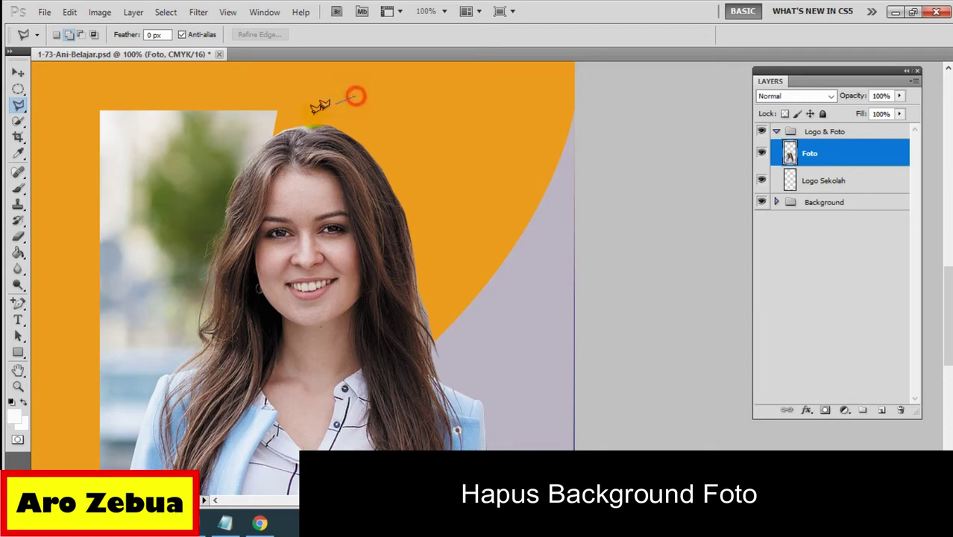
click(267, 135)
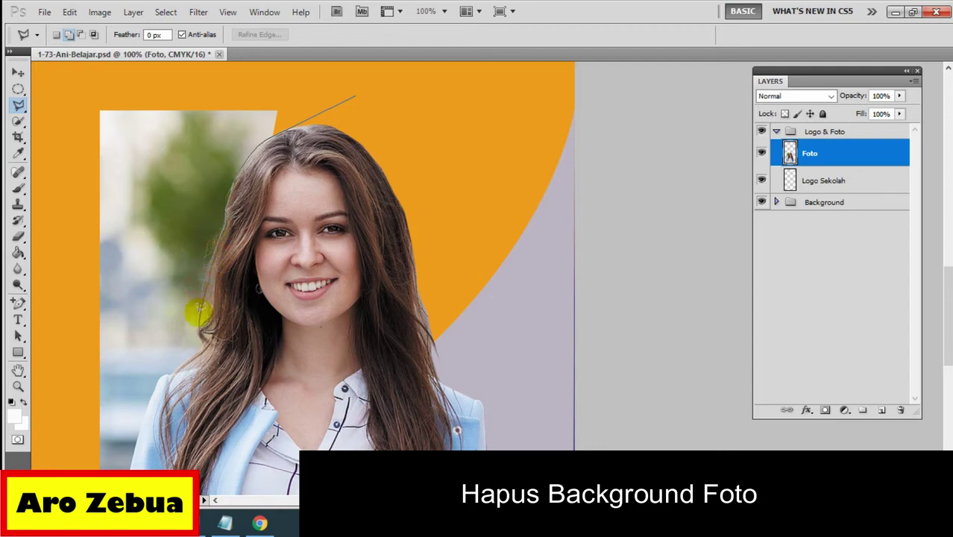
click(198, 328)
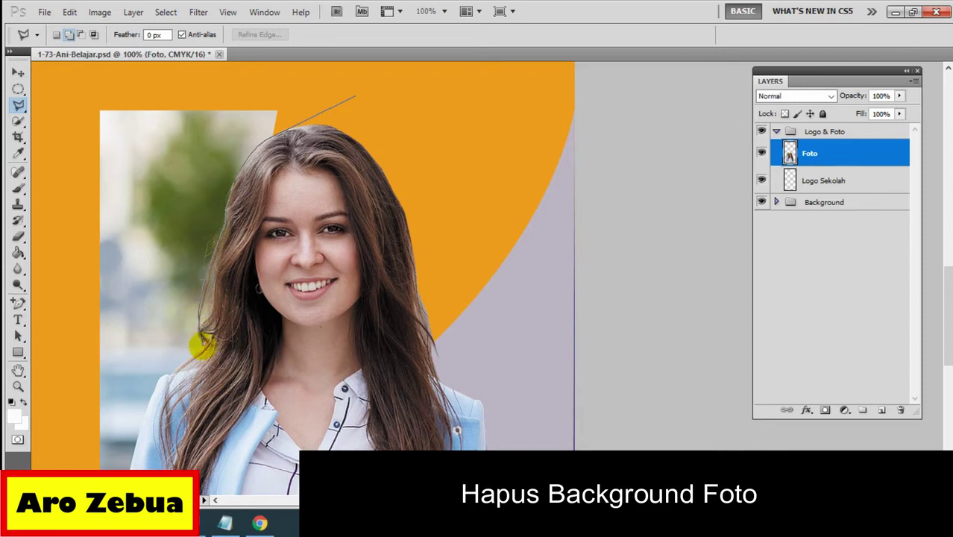
click(184, 361)
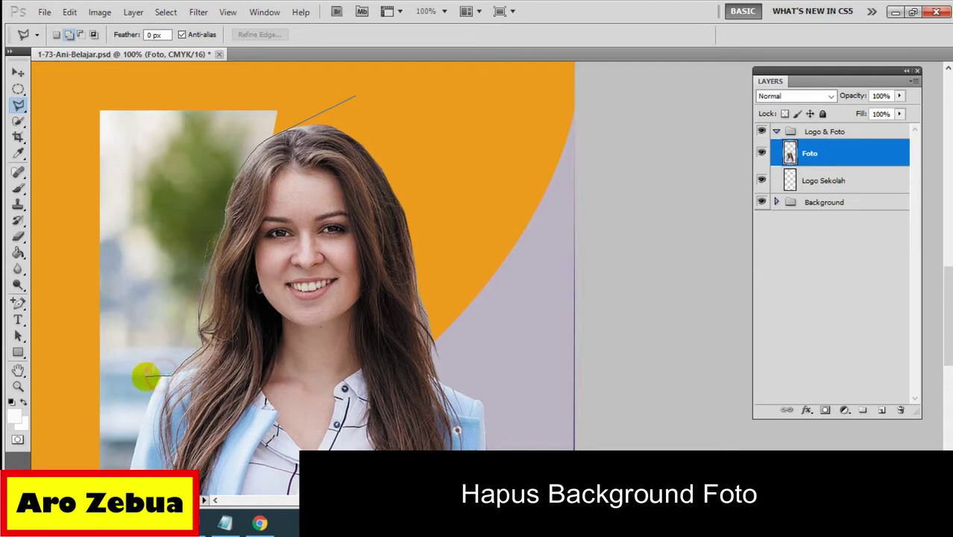
click(127, 376)
click(89, 340)
click(75, 267)
click(74, 125)
click(119, 82)
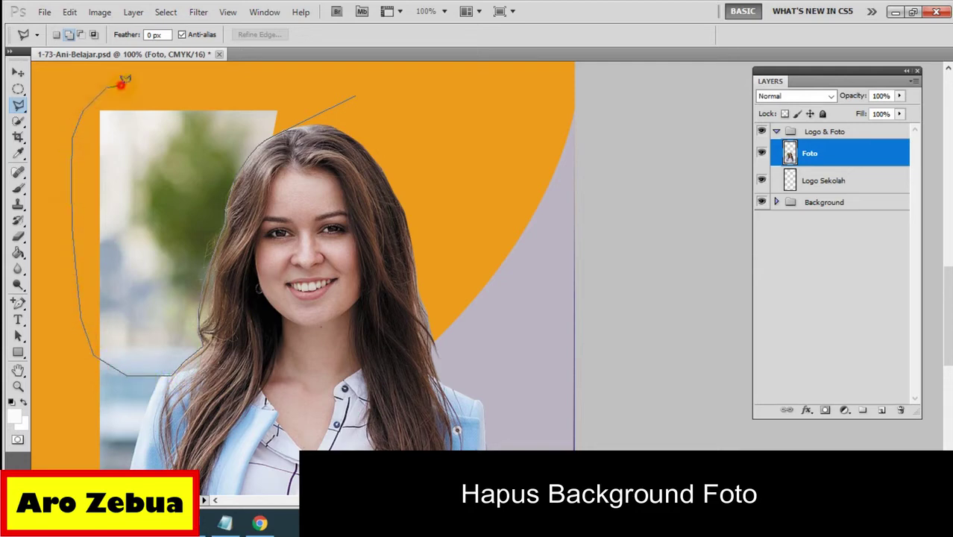
click(194, 78)
click(366, 78)
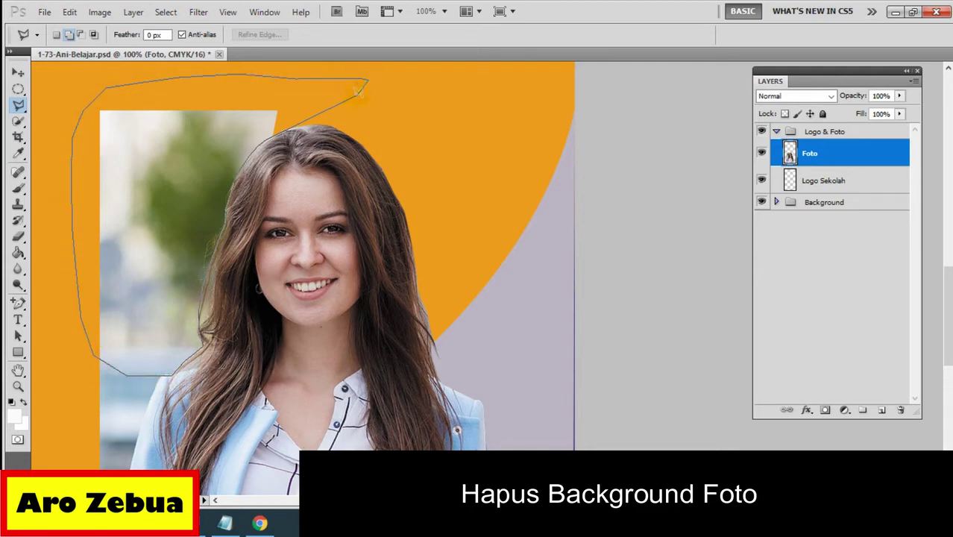
click(356, 95)
Step: Delete the selected upper-left background and deselect, revealing the orange design
key(Delete)
key(ctrl+d)
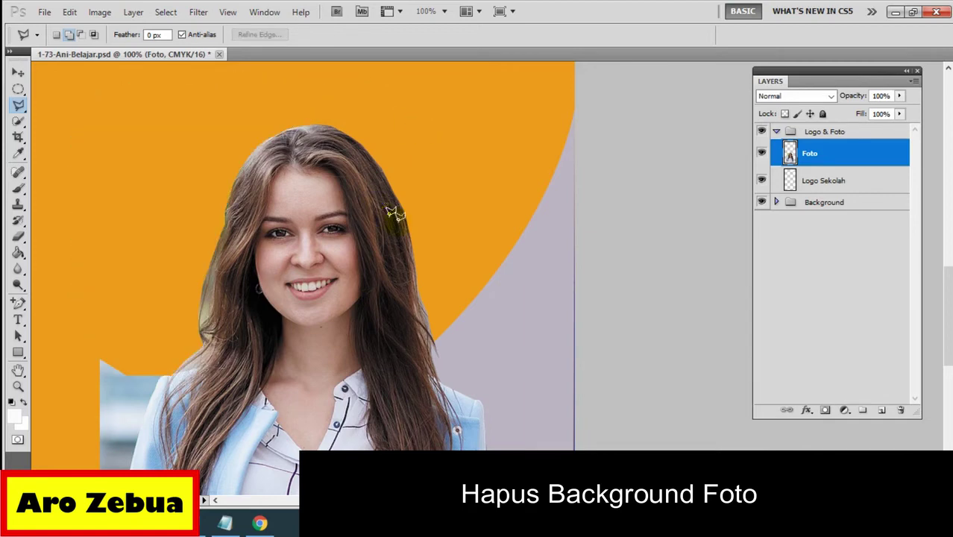
scroll(420, 235, down, 3)
scroll(417, 238, down, 2)
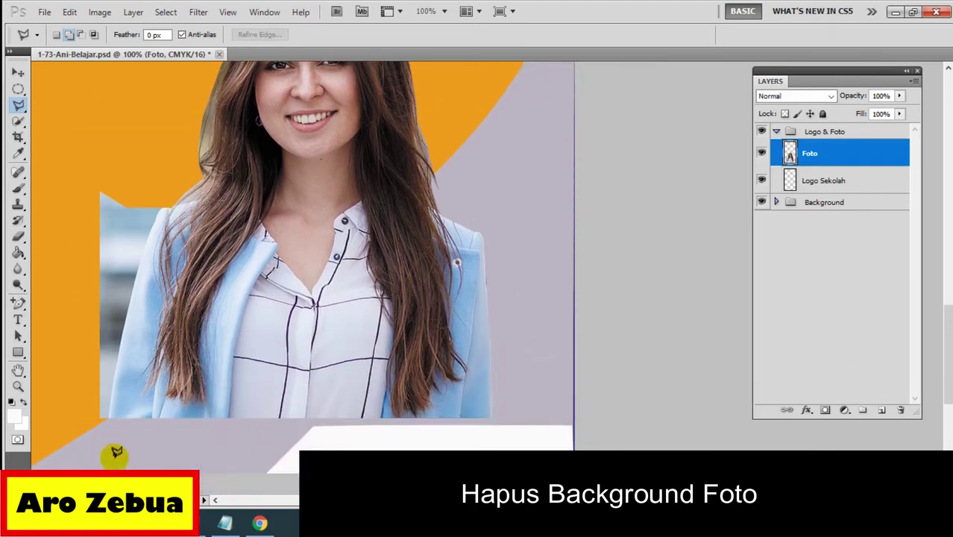
Step: Outline the remaining blue background strip beside the woman's coat and hair
click(114, 455)
click(109, 420)
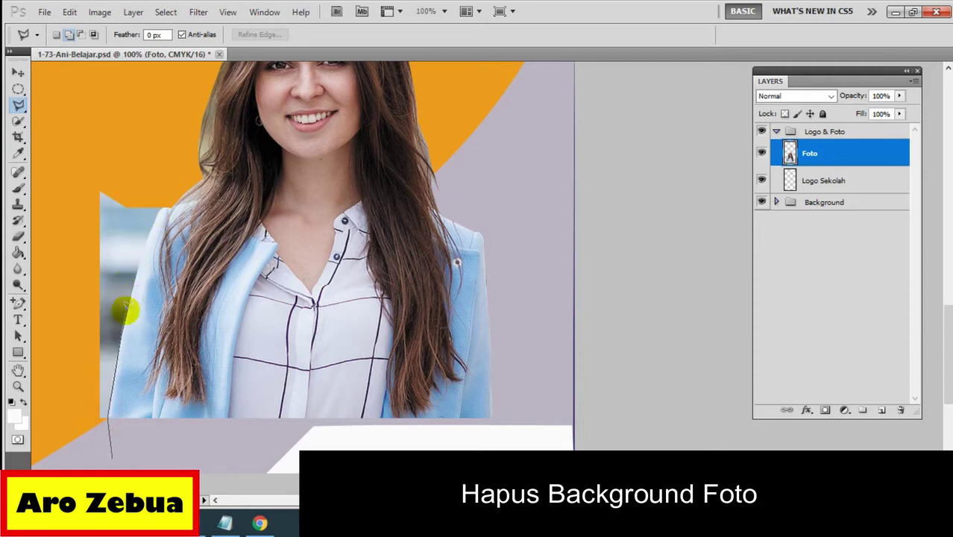
click(124, 329)
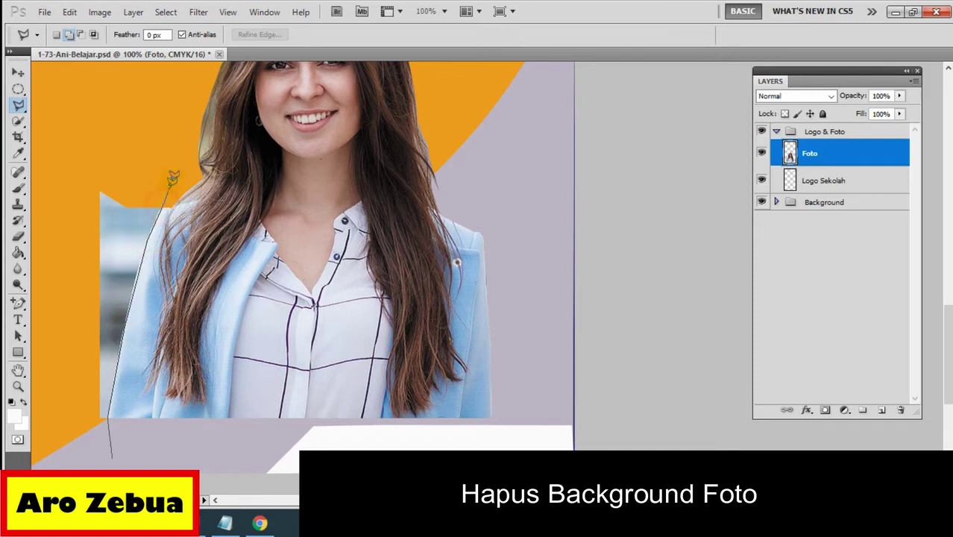
click(173, 155)
click(149, 127)
click(116, 131)
click(56, 173)
click(47, 284)
click(53, 428)
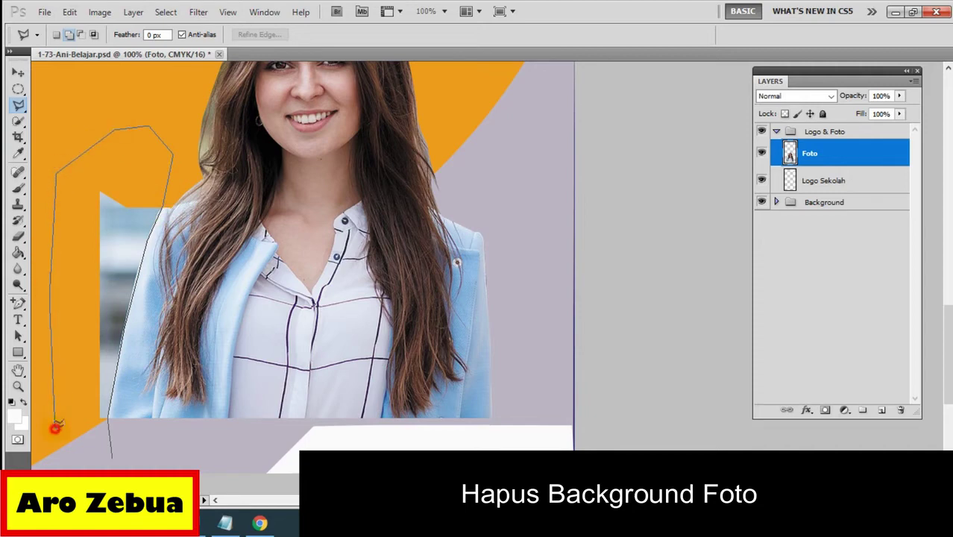
click(110, 457)
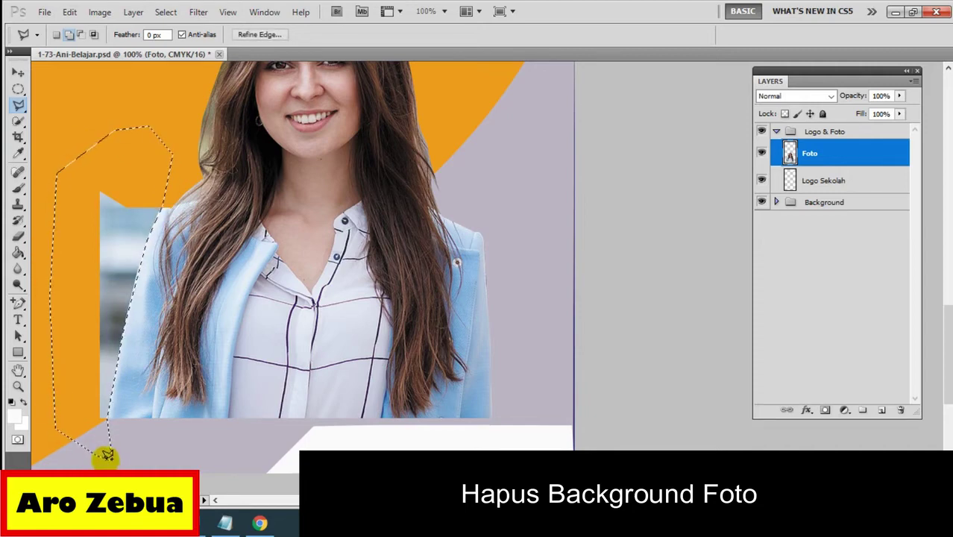
Step: Delete the blue strip and deselect, leaving the woman on the orange design
key(Delete)
key(ctrl+d)
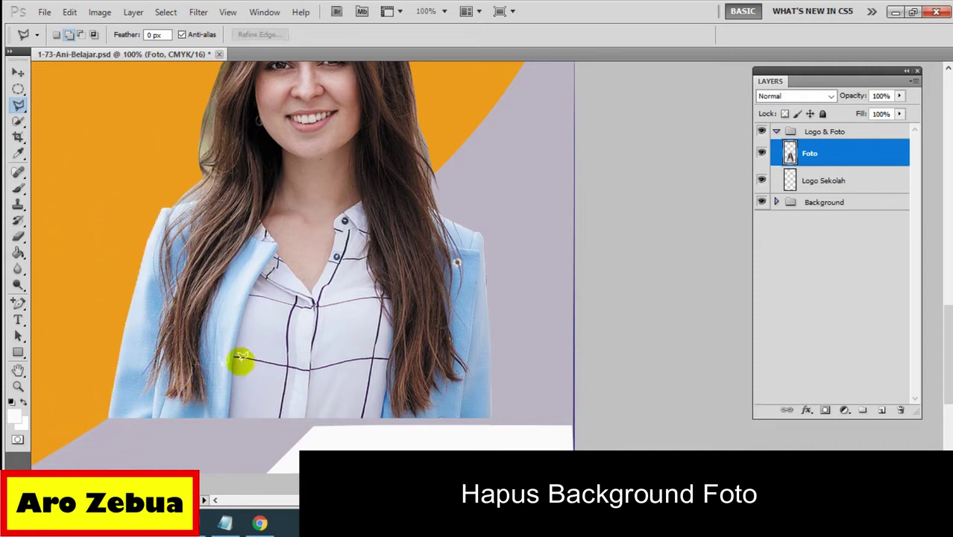
scroll(493, 334, down, 1)
scroll(493, 333, down, 2)
scroll(496, 334, down, 1)
scroll(522, 339, up, 6)
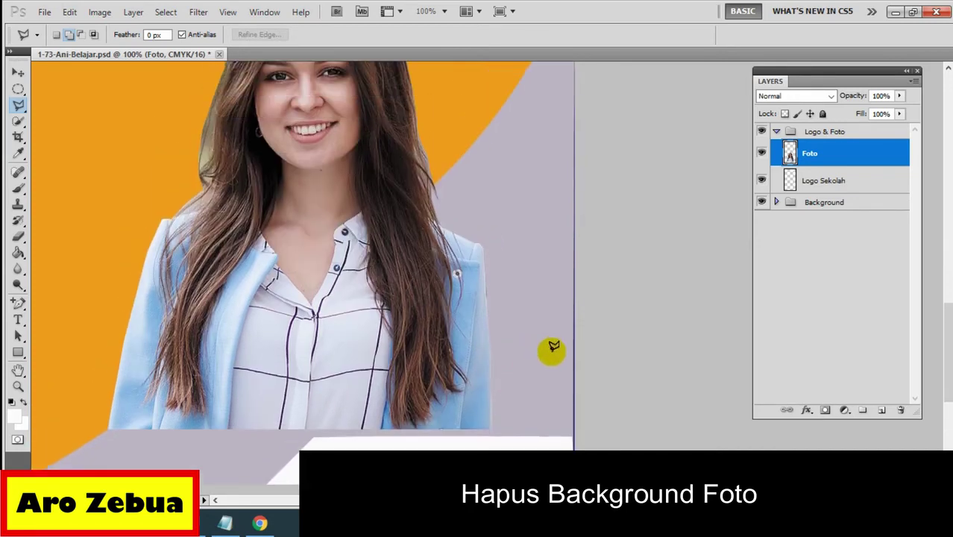
scroll(550, 345, up, 2)
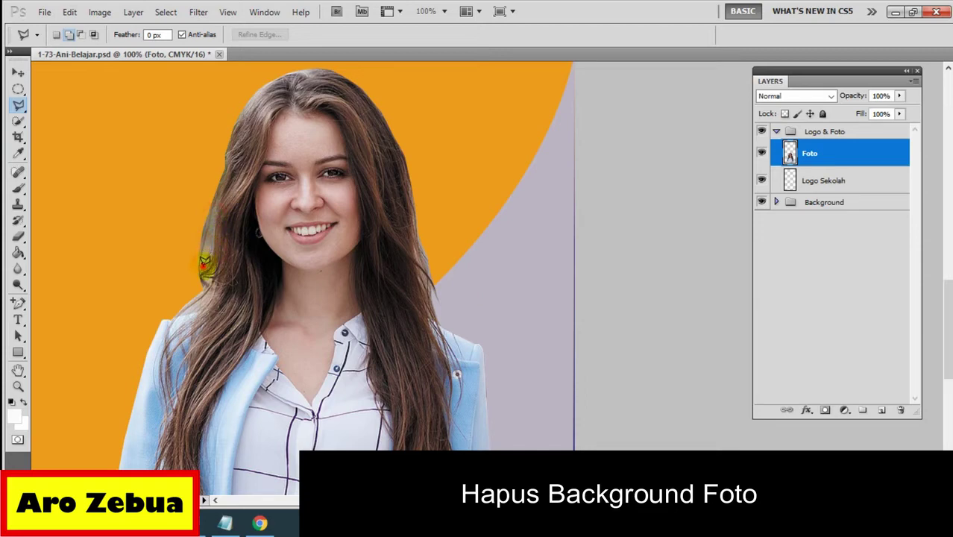
Step: Bring the Notepad step list back up and start a new line
click(202, 250)
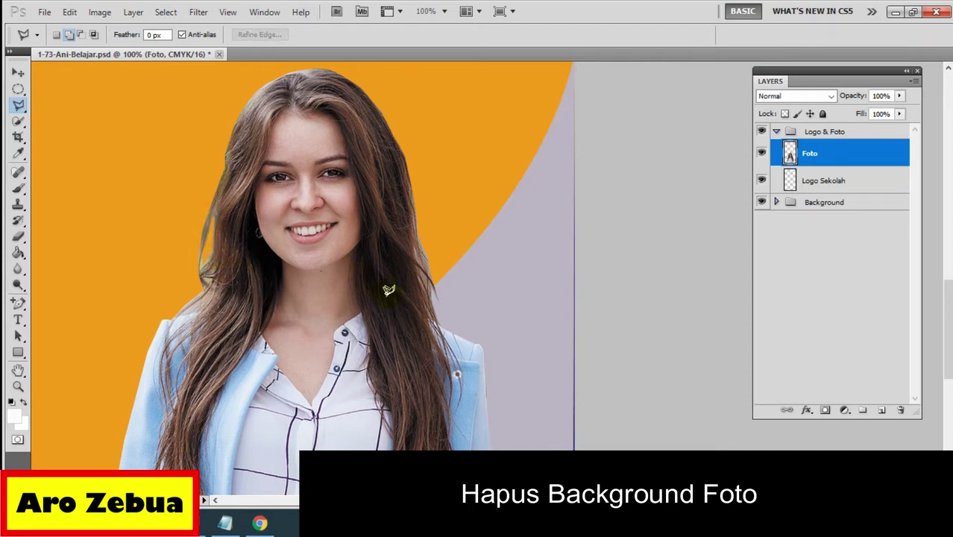
scroll(436, 298, down, 5)
scroll(496, 308, down, 4)
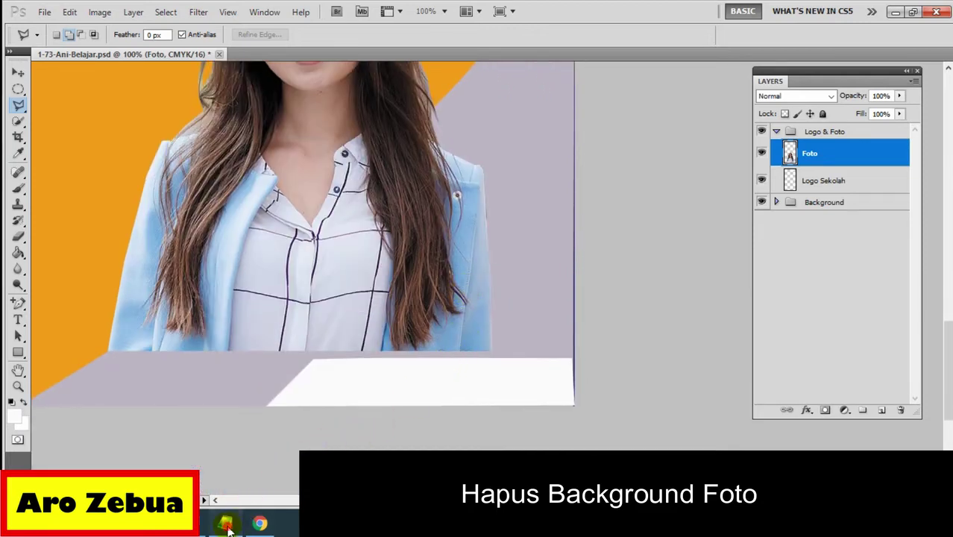
click(226, 525)
key(Return)
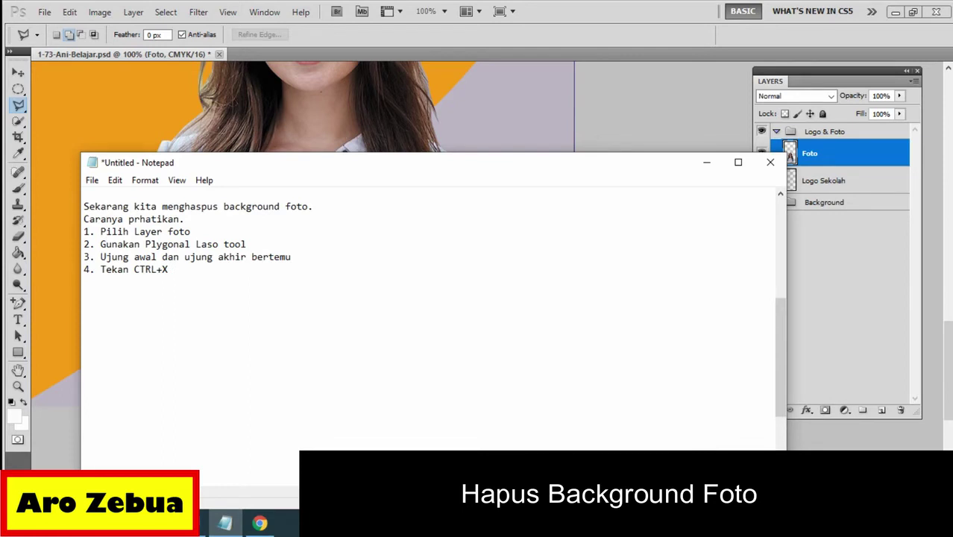
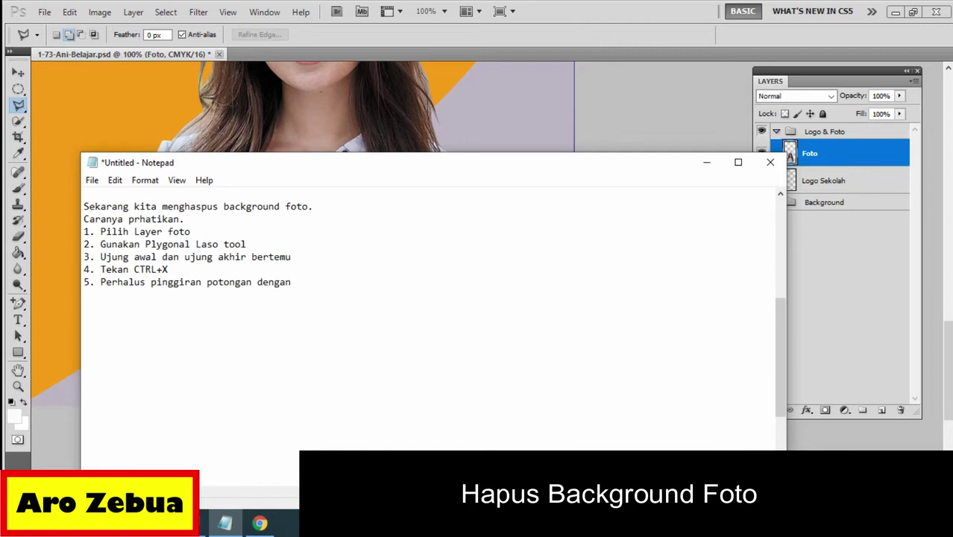
Step: Switch to the Blur Tool and soften the right edge of the girl's coat
text( Blur)
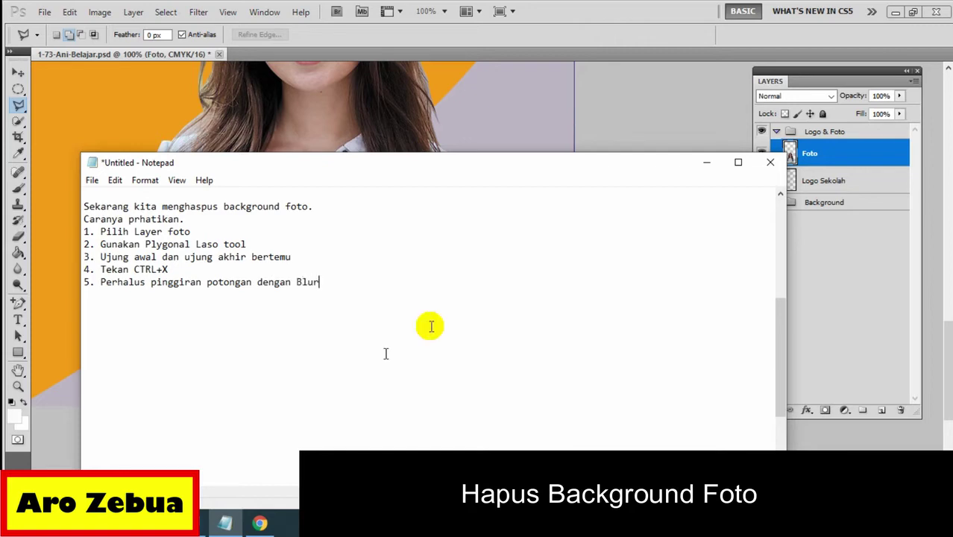
click(707, 163)
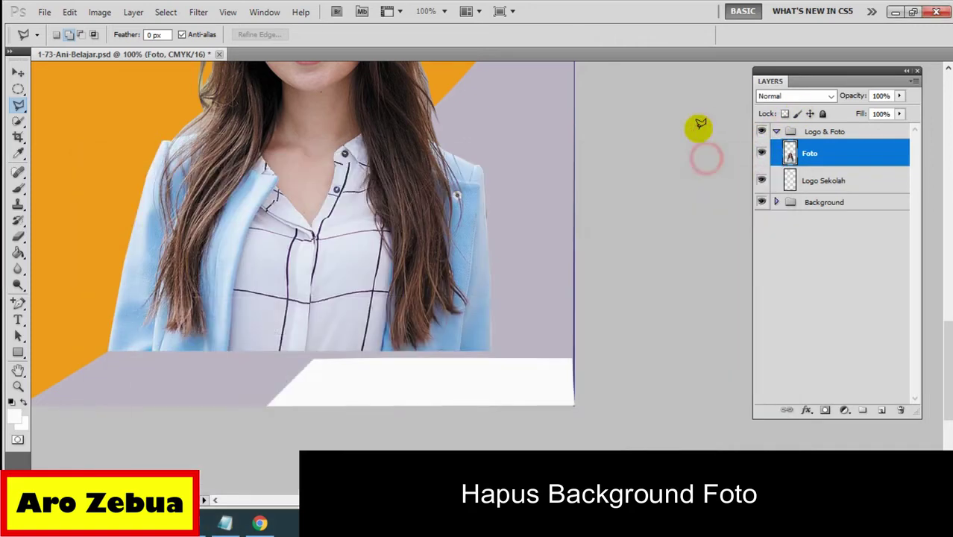
click(18, 269)
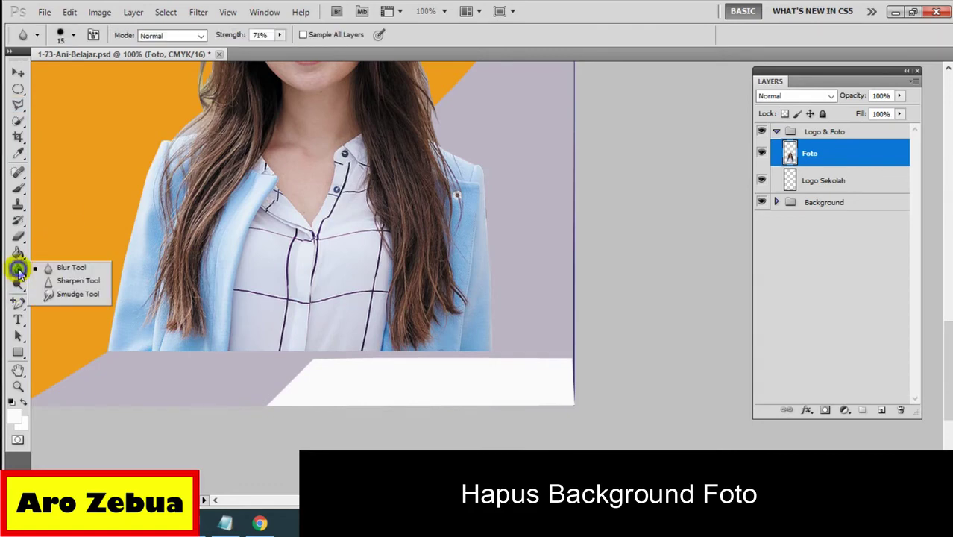
click(70, 270)
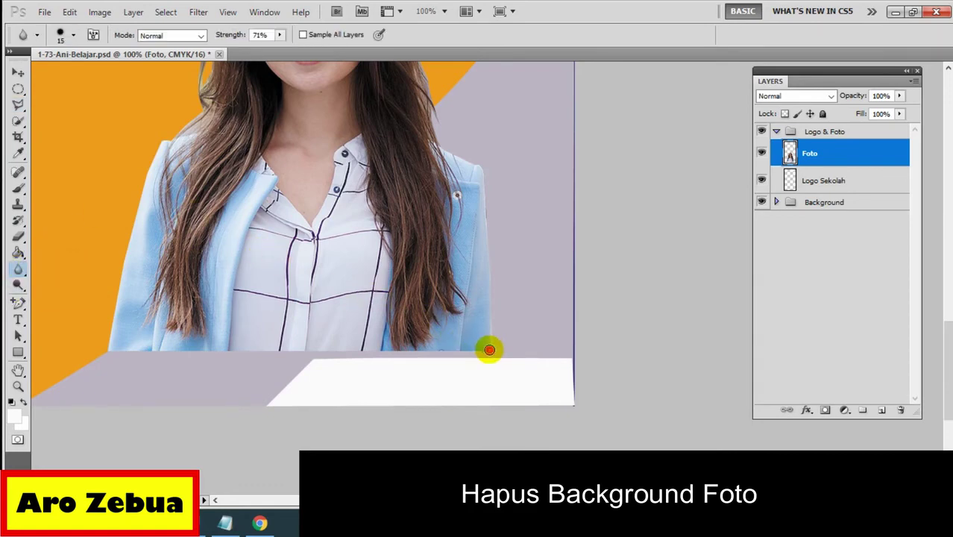
mouse_move(490, 350)
mouse_down()
mouse_move(487, 194)
mouse_move(483, 173)
mouse_move(487, 215)
mouse_move(482, 168)
mouse_move(447, 149)
mouse_move(453, 153)
mouse_up()
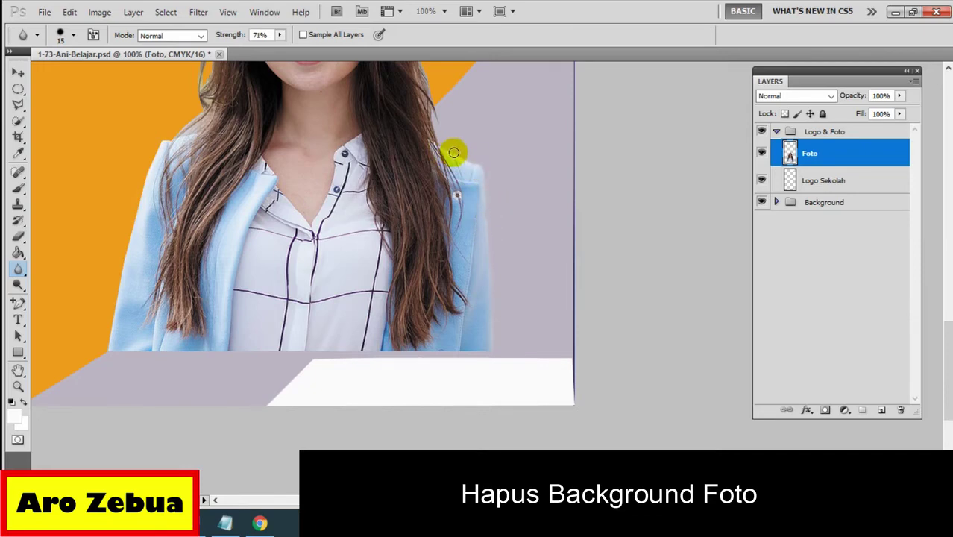
Step: Blur the right, top and left hair edges on the Foto layer
scroll(446, 149, up, 2)
scroll(446, 194, up, 2)
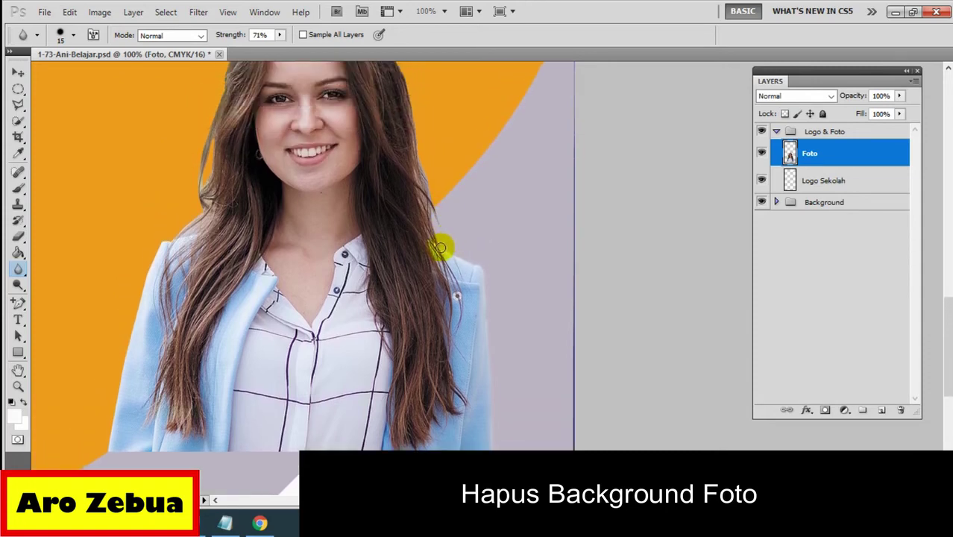
mouse_move(441, 248)
mouse_down()
mouse_move(434, 208)
mouse_move(452, 184)
mouse_move(432, 202)
mouse_move(424, 174)
mouse_up()
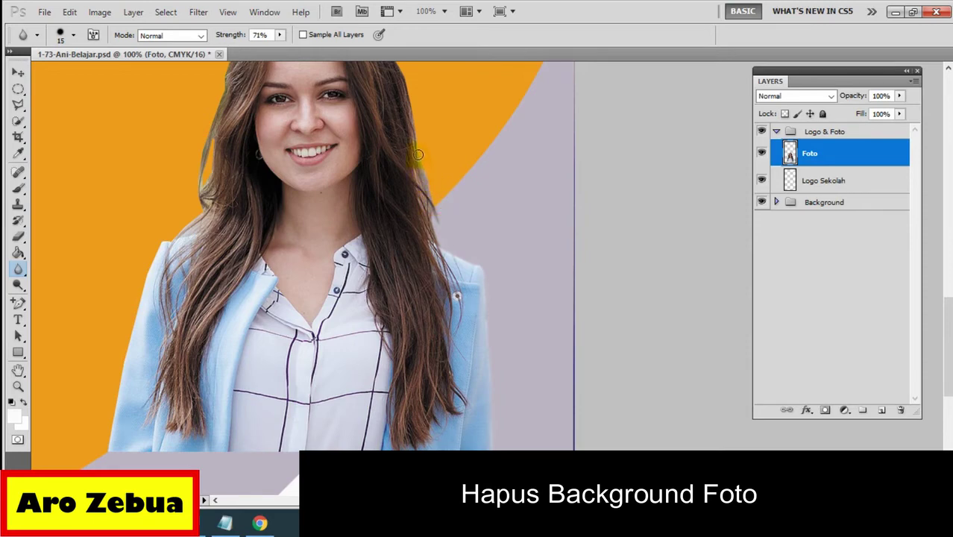
scroll(415, 142, up, 3)
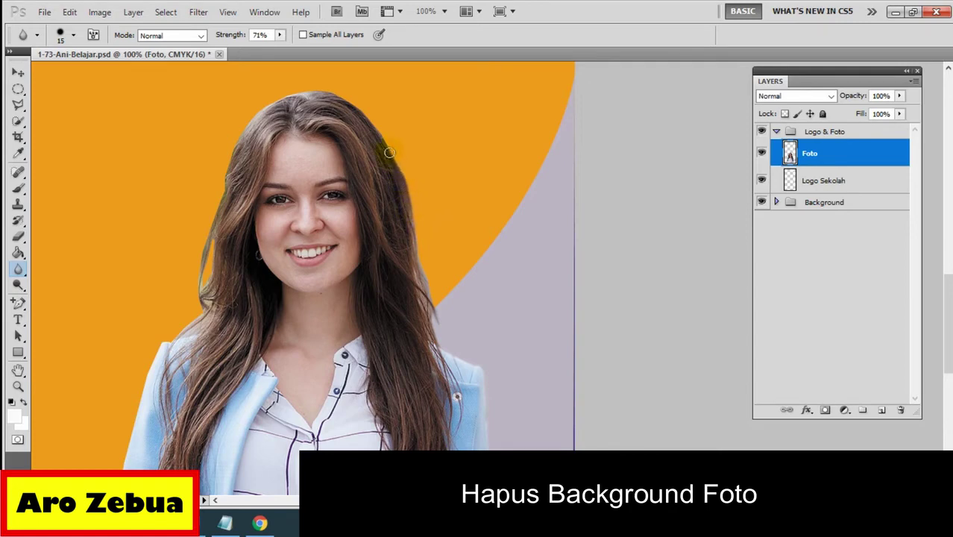
drag(389, 152, 380, 131)
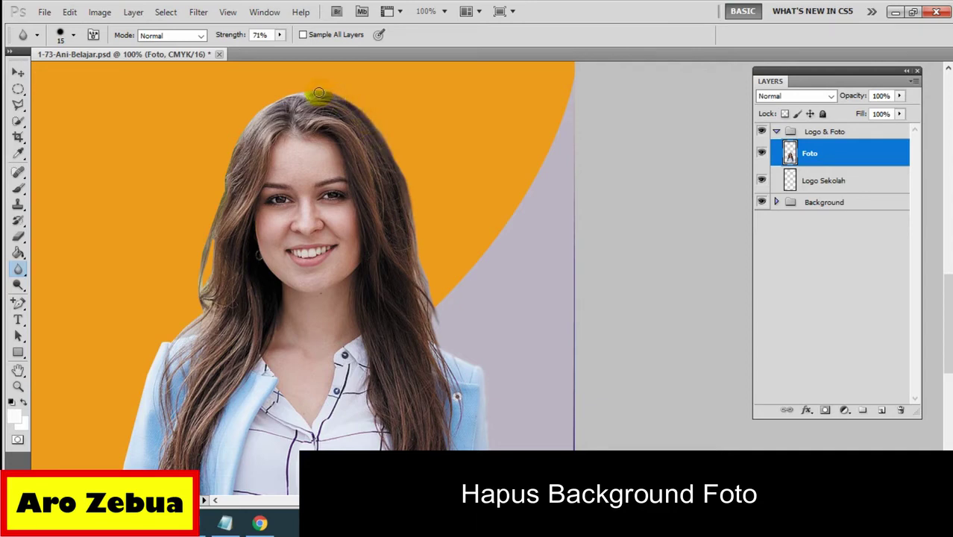
mouse_move(318, 93)
mouse_down()
mouse_move(259, 107)
mouse_move(241, 134)
mouse_up()
mouse_move(208, 226)
mouse_down()
mouse_move(194, 291)
mouse_move(209, 252)
mouse_move(202, 317)
mouse_move(161, 344)
mouse_move(135, 422)
mouse_move(132, 287)
mouse_move(149, 266)
mouse_move(113, 383)
mouse_move(123, 338)
mouse_move(110, 451)
mouse_move(463, 446)
mouse_move(485, 443)
mouse_move(489, 426)
mouse_up()
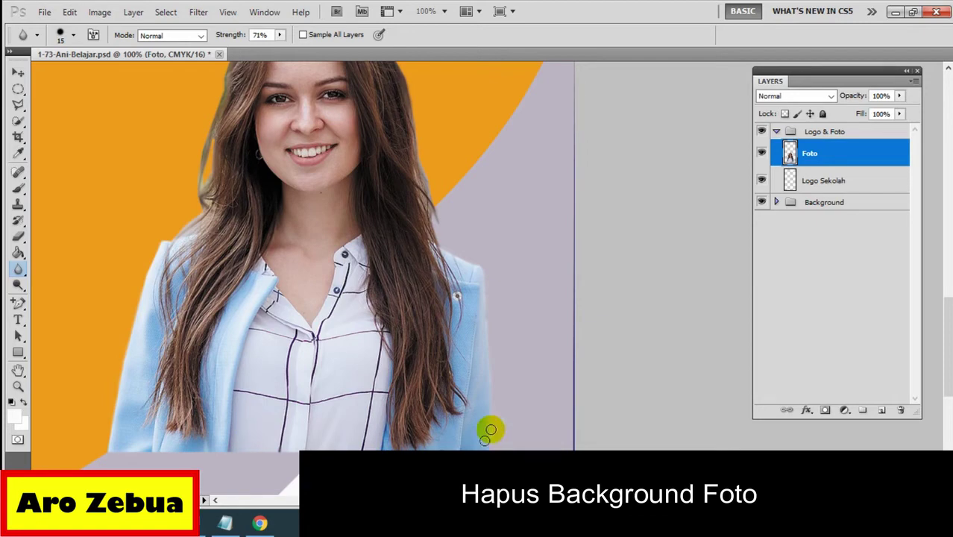
Step: Add note step 6: 'Tambahkan efek pinggiran potongan dari Blending Options ---> Perhatikan caranya.'
click(223, 524)
click(308, 398)
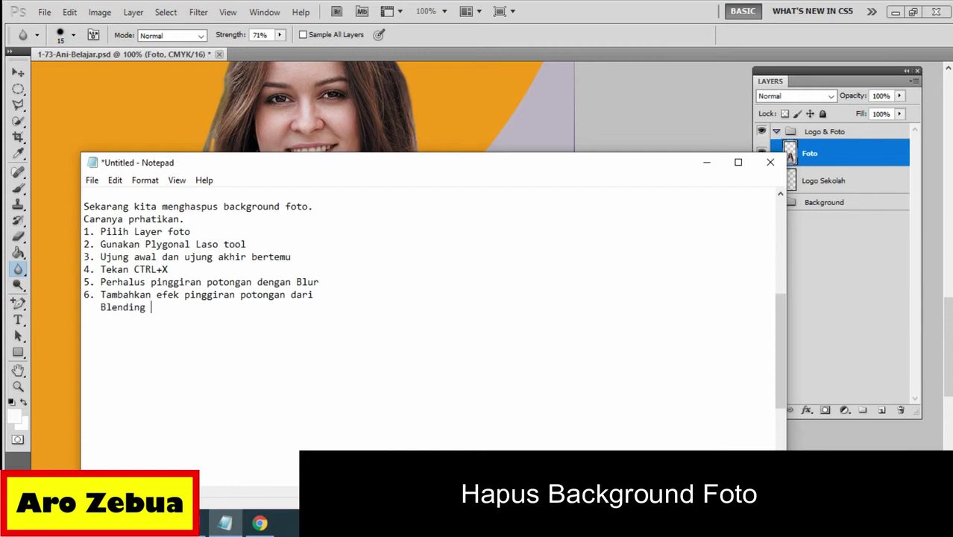
text(Options ---> Perhat)
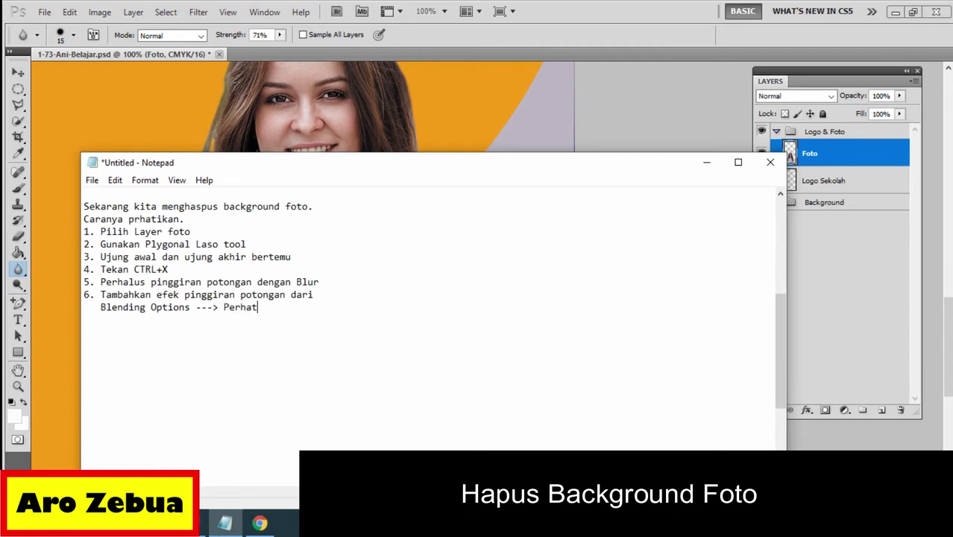
text(ikan caranya.)
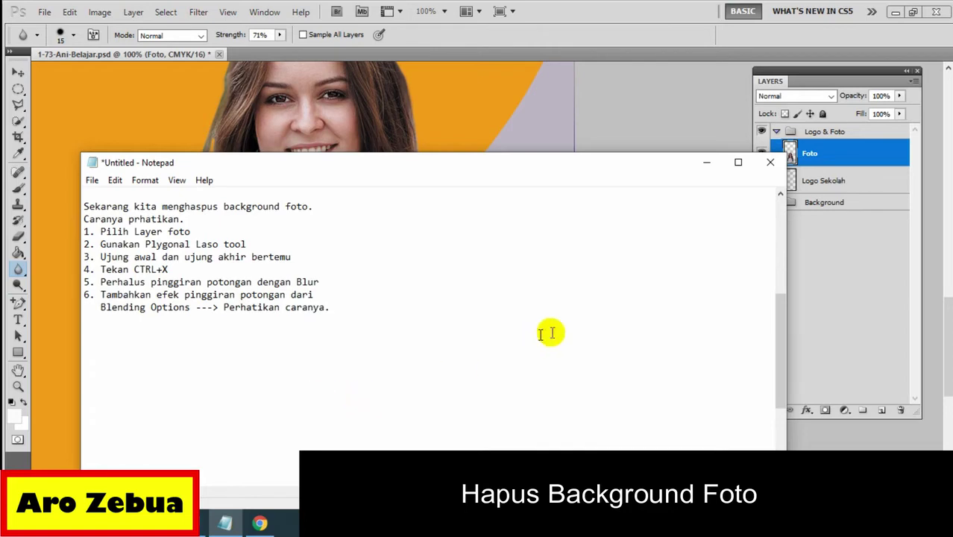
click(706, 162)
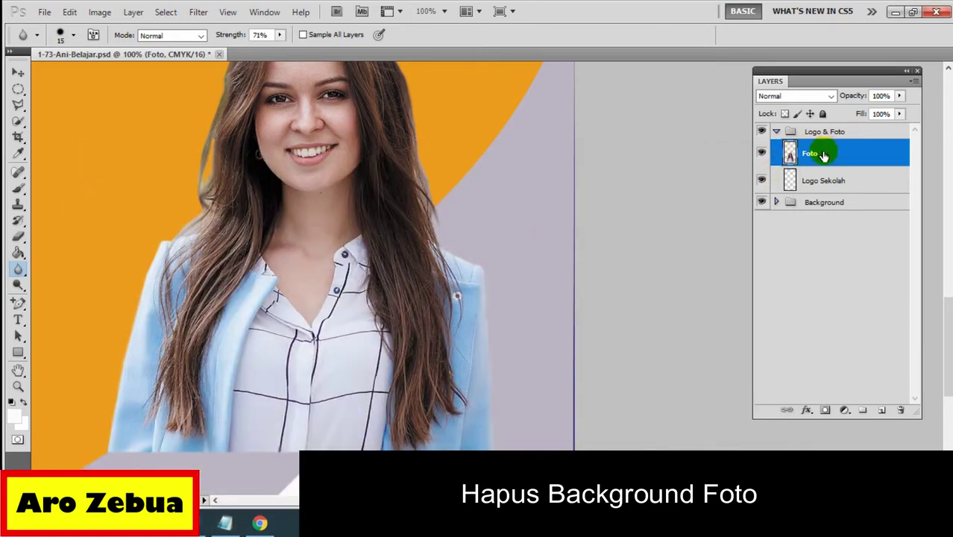
Step: Open Blending Options for the Foto layer and enable Outer Glow
right_click(819, 152)
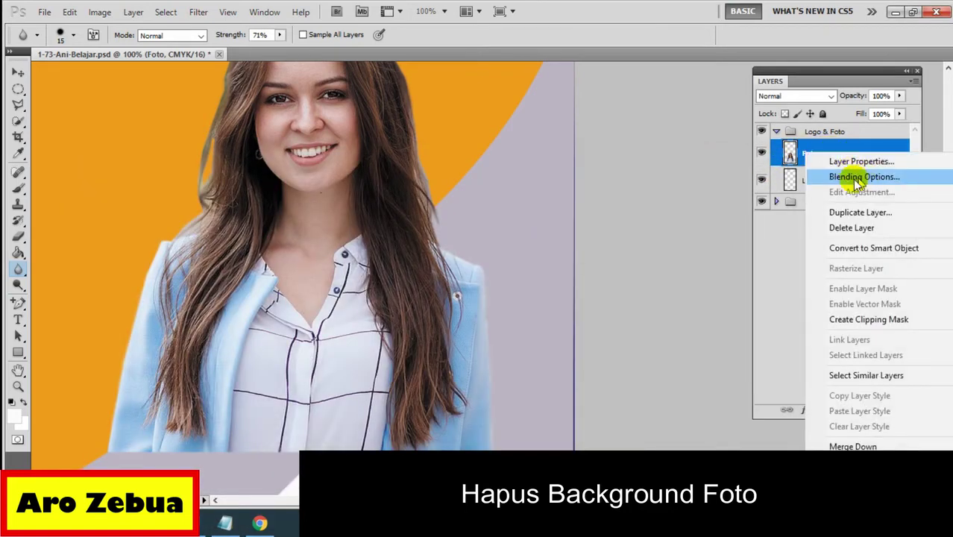
click(840, 178)
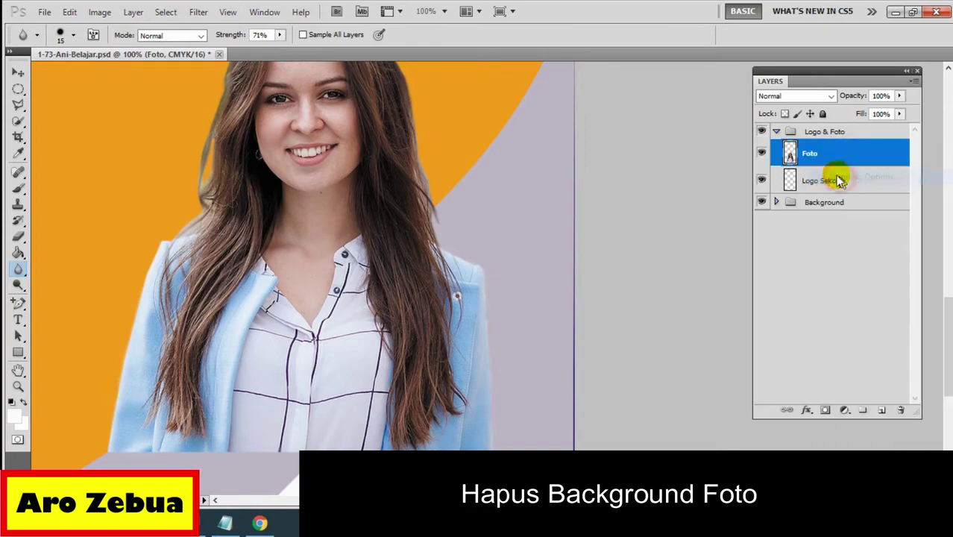
drag(267, 128, 692, 98)
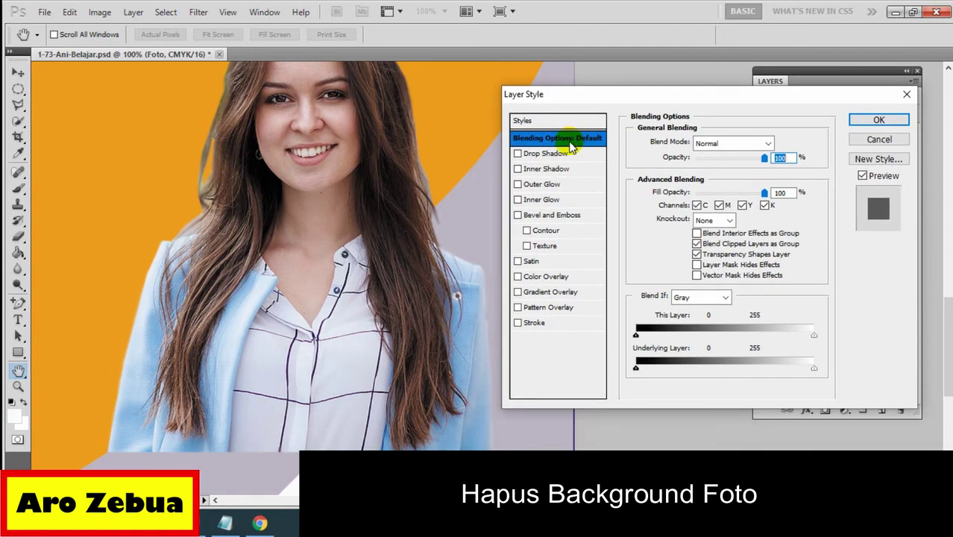
click(518, 185)
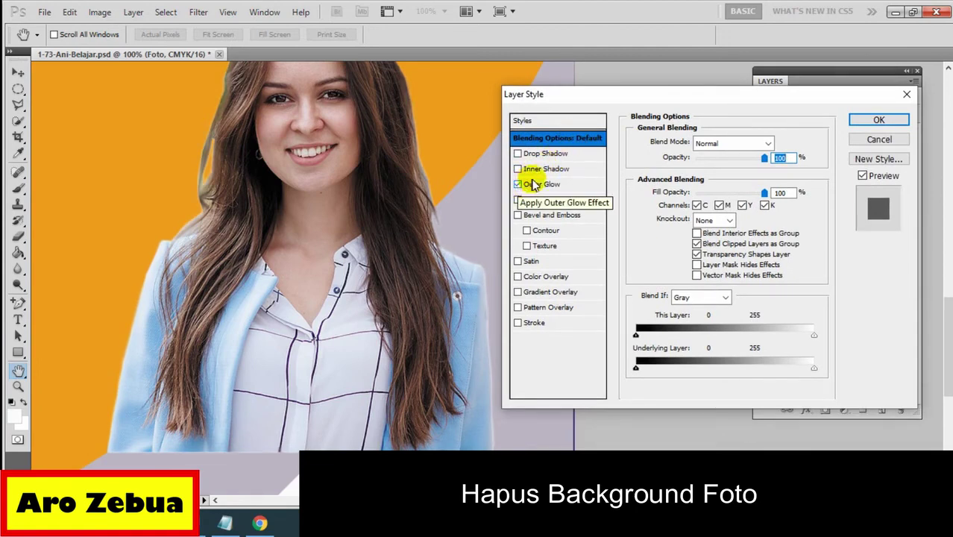
click(539, 187)
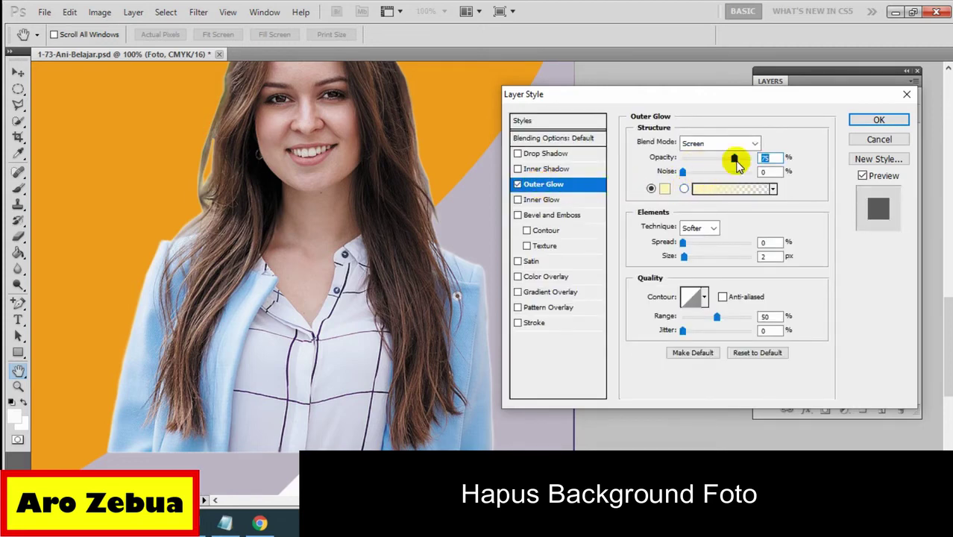
drag(734, 159, 764, 168)
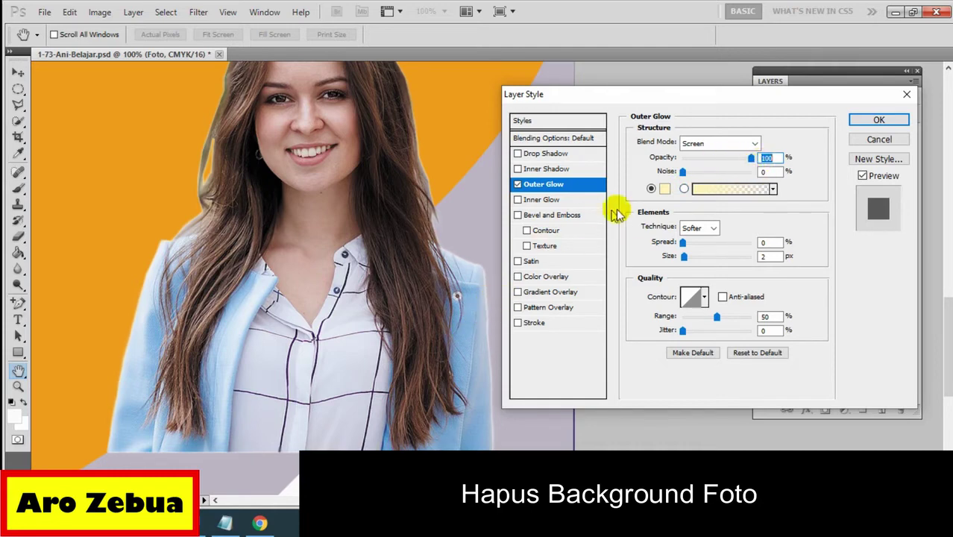
mouse_move(683, 172)
mouse_down()
mouse_move(720, 173)
mouse_move(680, 173)
mouse_up()
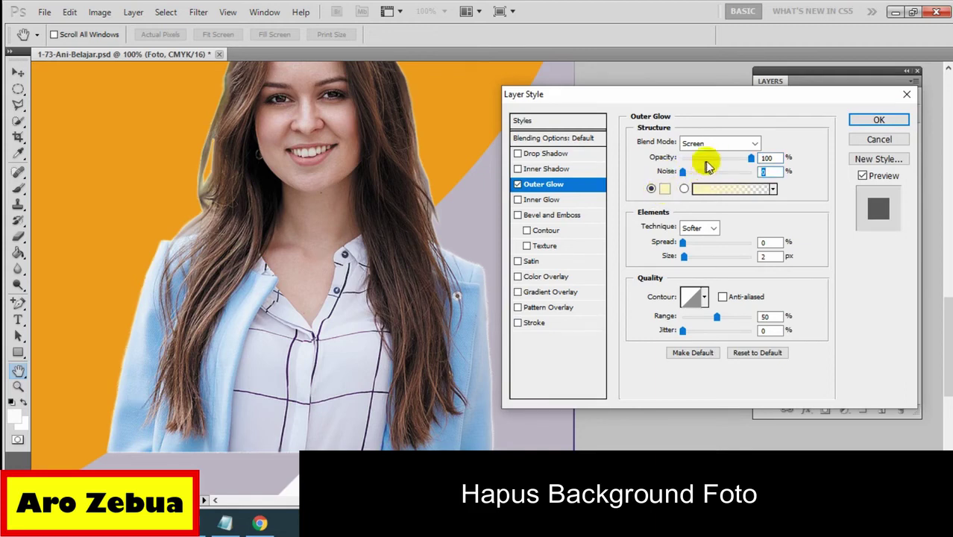
Step: Set the outer glow to Screen blend mode at 88% opacity with slight noise
click(755, 143)
click(729, 159)
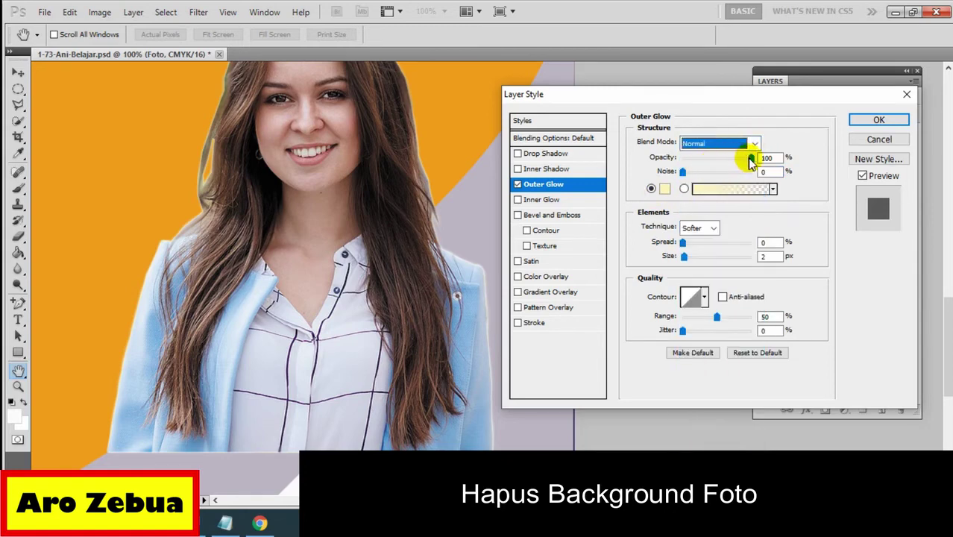
mouse_move(746, 162)
mouse_down()
mouse_move(722, 162)
mouse_move(767, 159)
mouse_up()
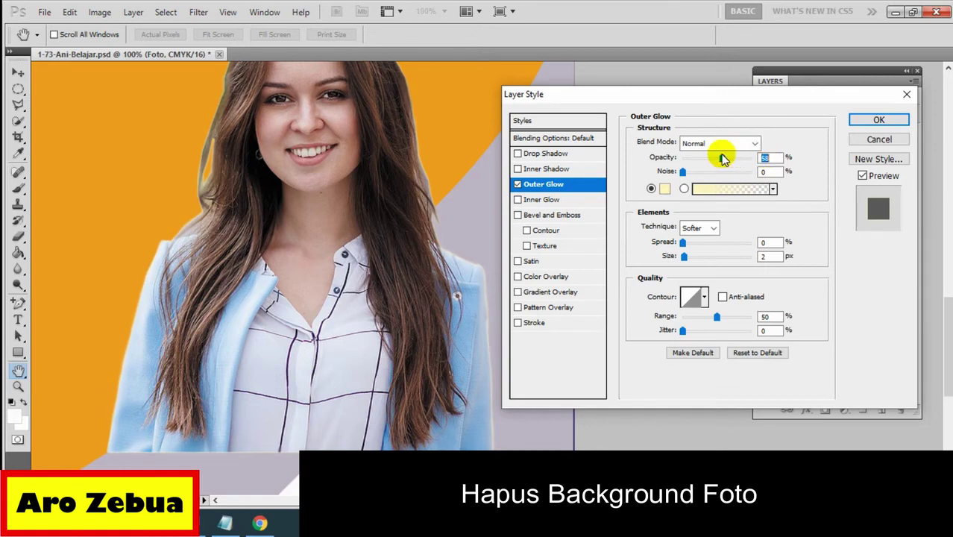
drag(767, 160, 742, 149)
click(753, 142)
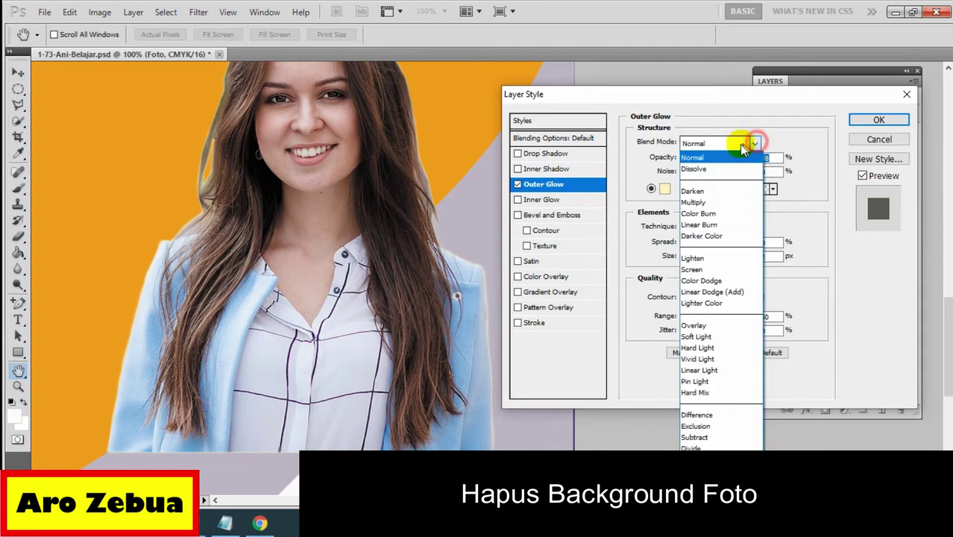
click(696, 269)
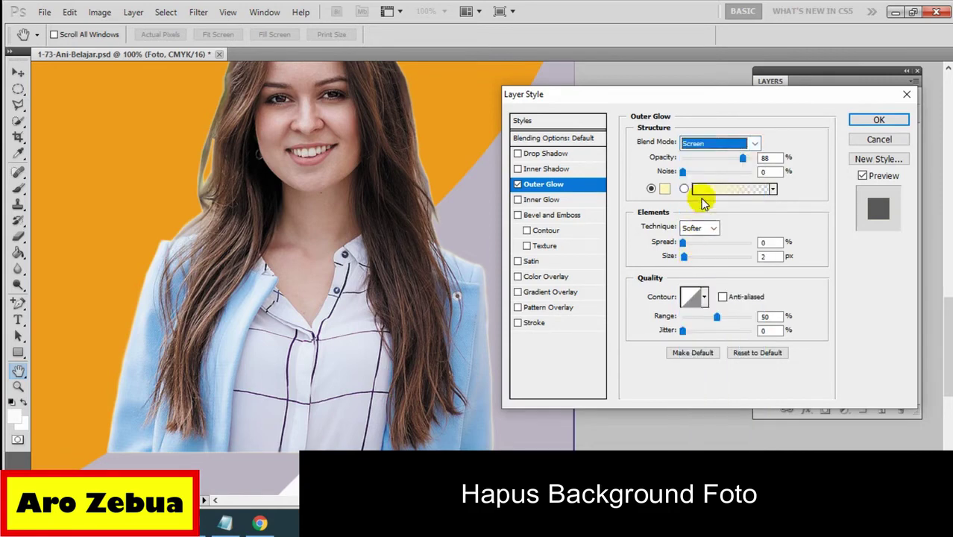
mouse_move(684, 171)
mouse_down()
mouse_move(698, 173)
mouse_move(689, 175)
mouse_up()
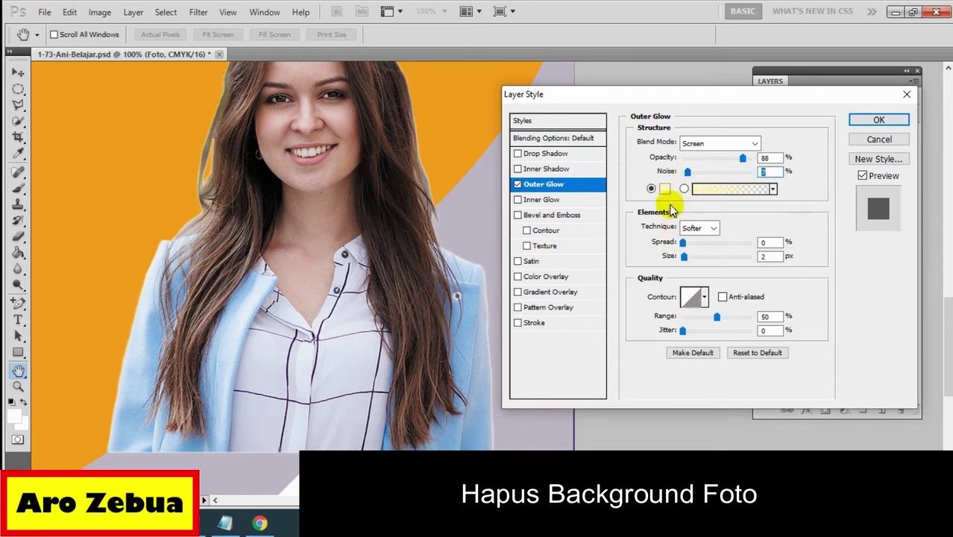
Step: Set the outer glow colour to light green
click(666, 192)
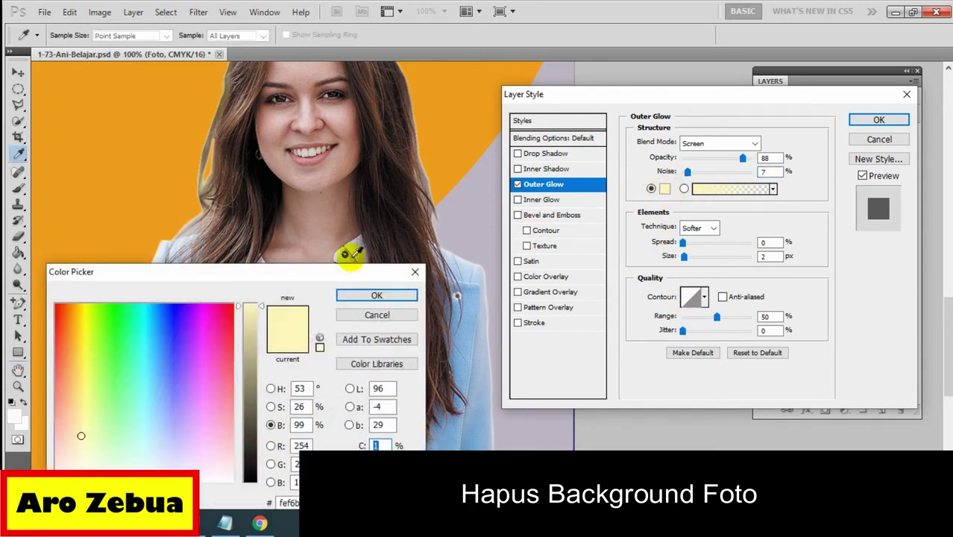
mouse_move(340, 270)
mouse_down()
mouse_move(919, 191)
mouse_move(881, 210)
mouse_up()
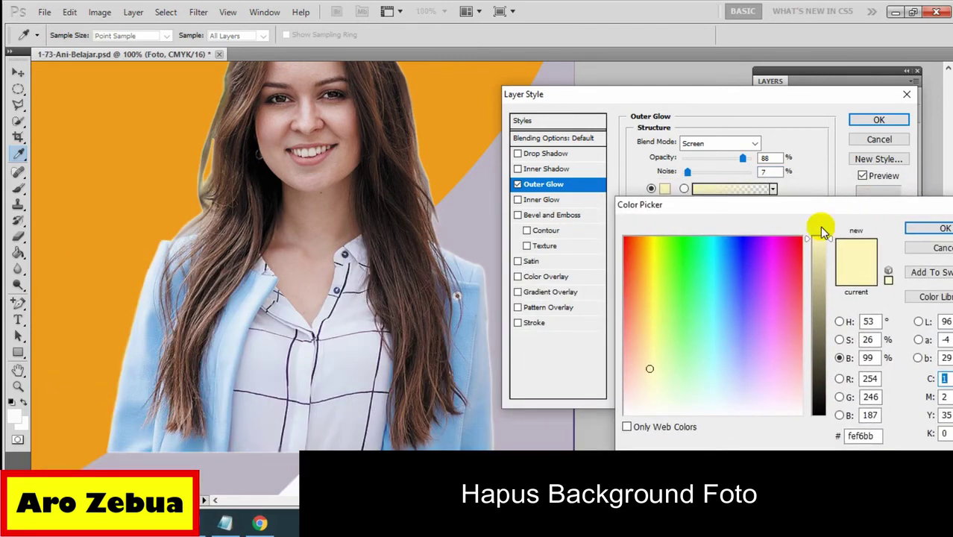
drag(667, 263, 654, 350)
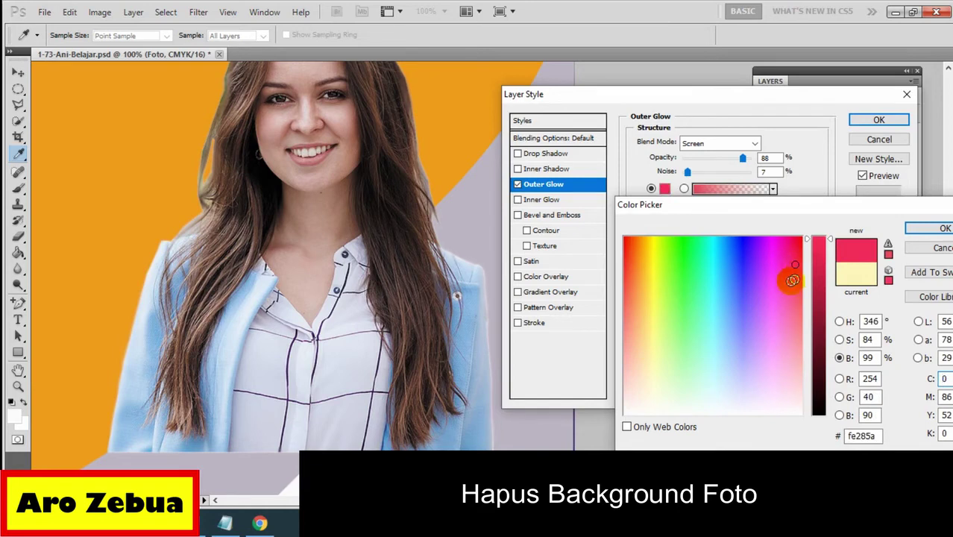
mouse_move(793, 272)
mouse_down()
mouse_move(773, 323)
mouse_move(702, 279)
mouse_move(648, 369)
mouse_move(668, 325)
mouse_up()
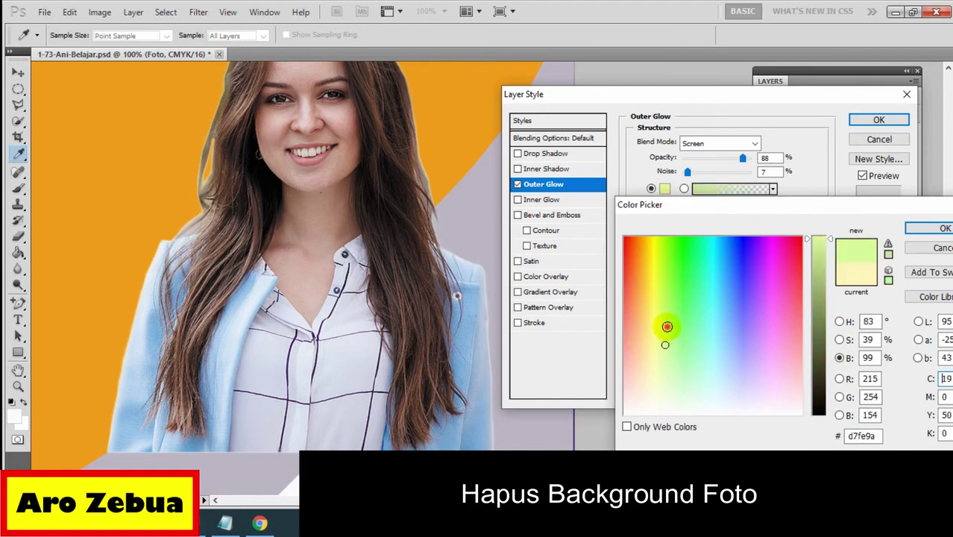
click(939, 227)
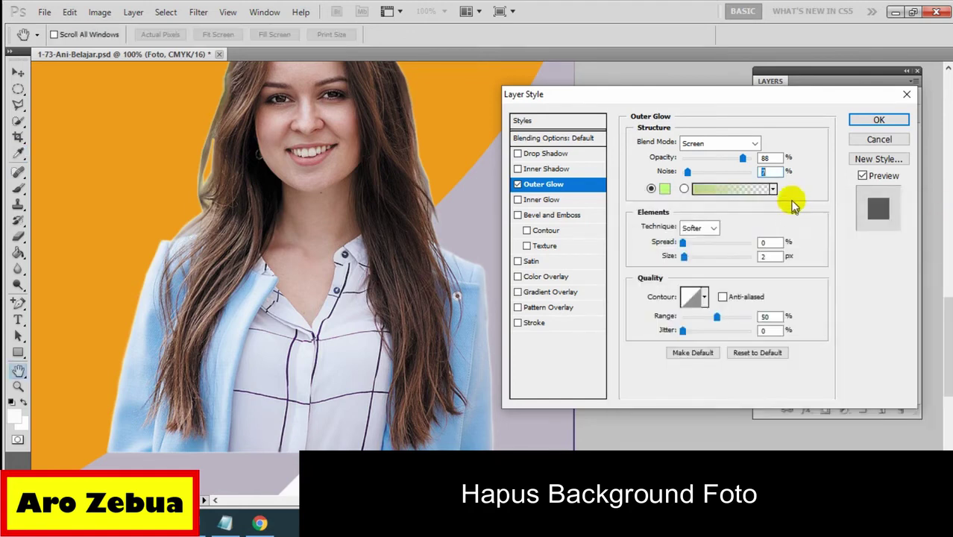
Step: Set glow noise to 7, apply the layer style, and bring the notes forward
click(773, 189)
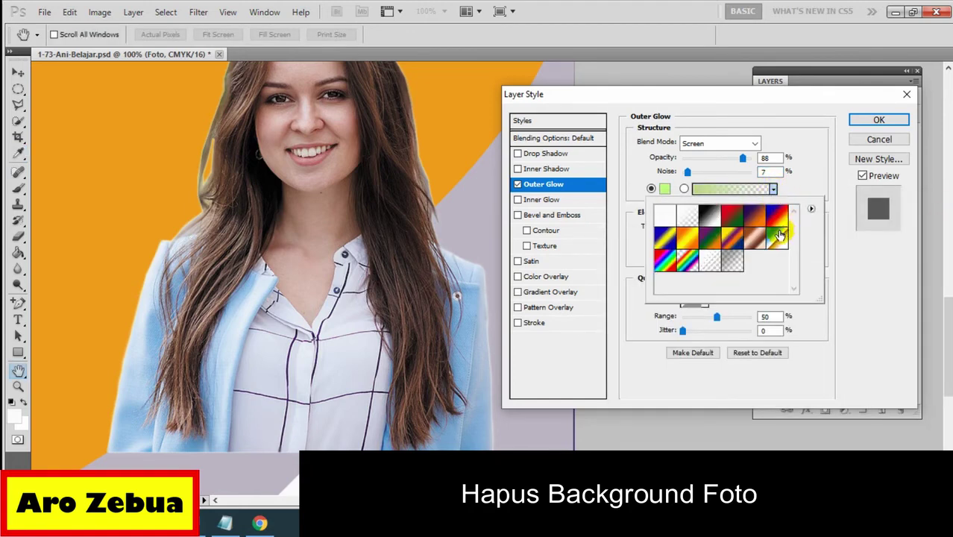
click(796, 135)
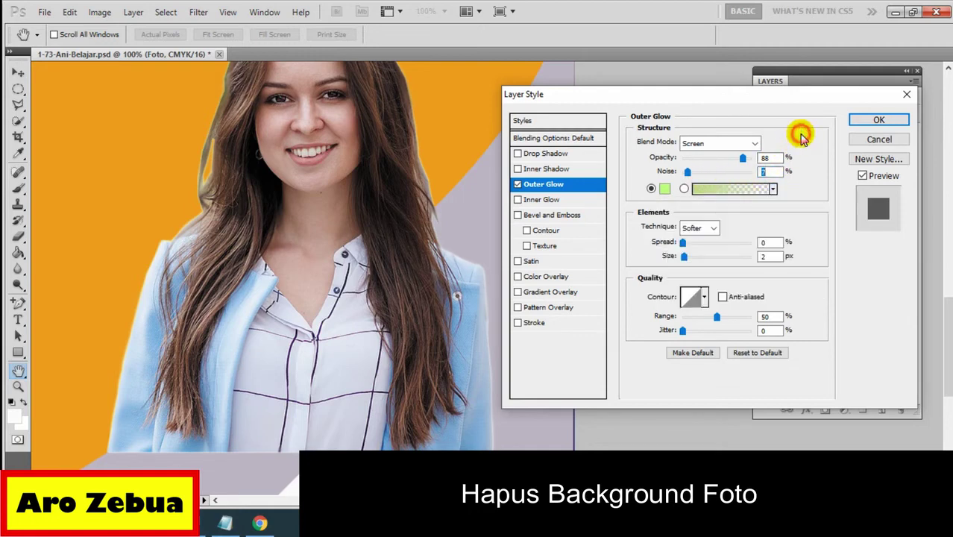
double_click(768, 172)
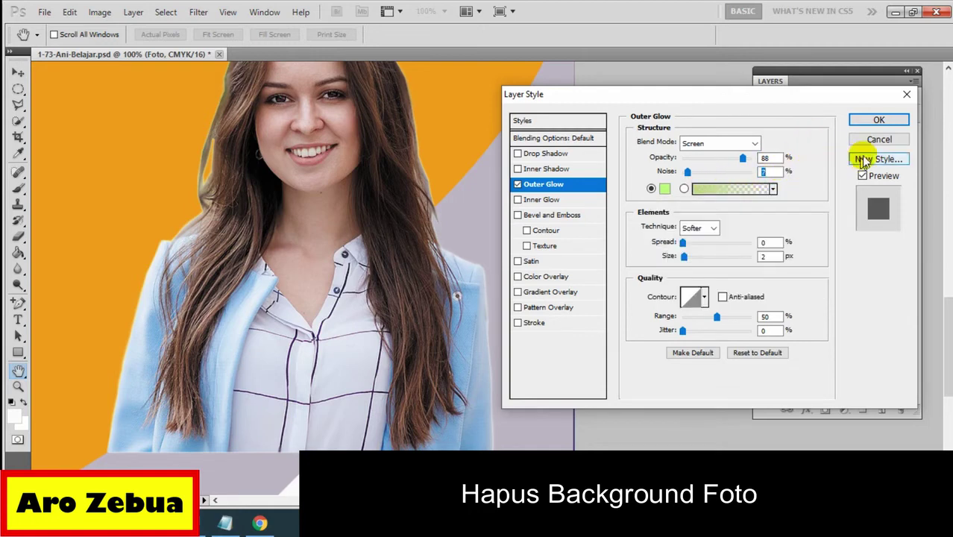
click(879, 121)
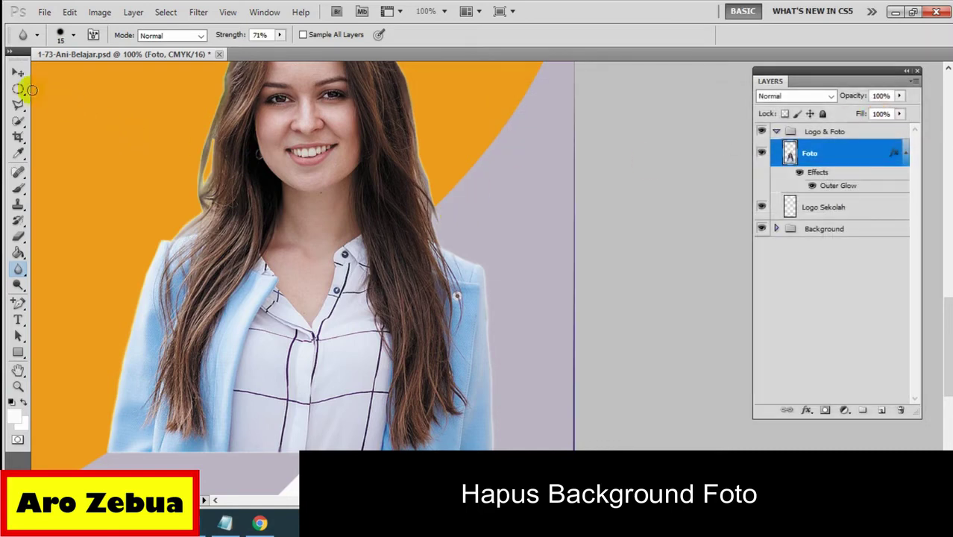
click(18, 73)
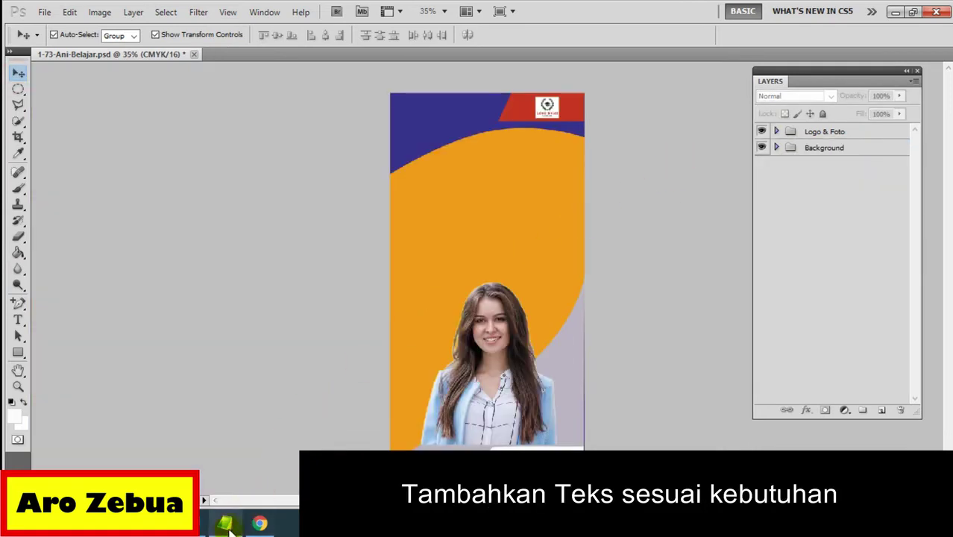
click(225, 522)
Step: Replace the old notes with the rule: add text using at least 2 colours and 2 font sizes
key(Return)
key(Return)
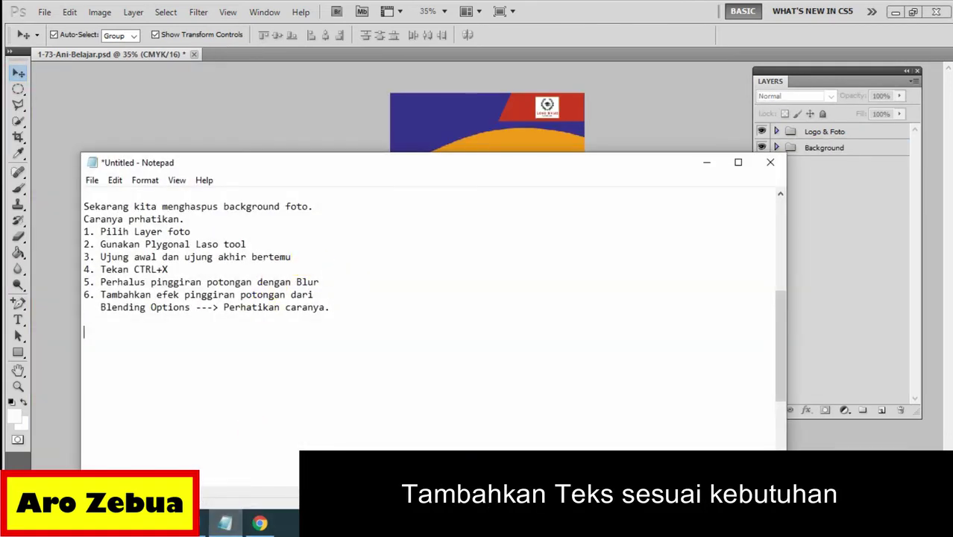
key(Return)
key(Return)
key(Return)
key(Return)
key(Return)
key(Return)
key(Return)
key(Return)
key(Return)
key(Return)
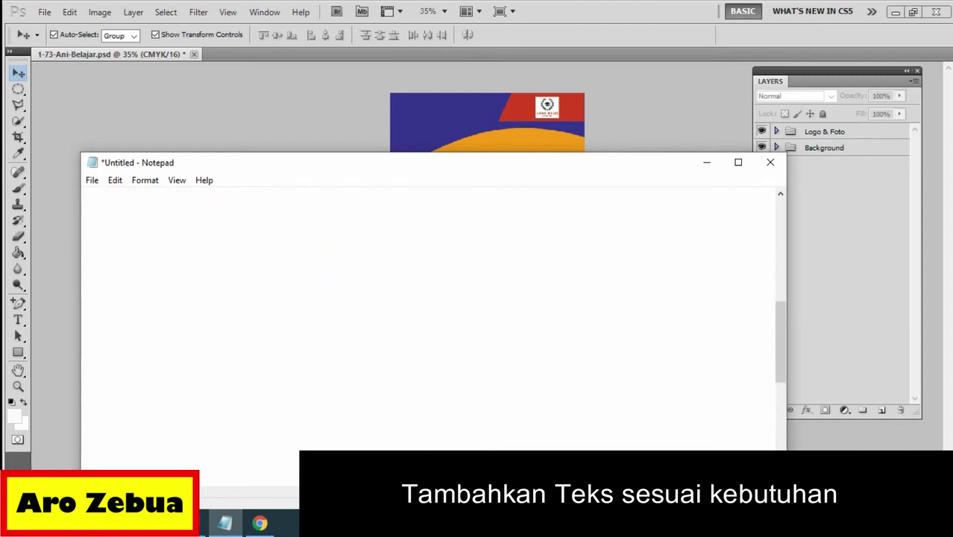
click(87, 194)
text(ahkan teks)
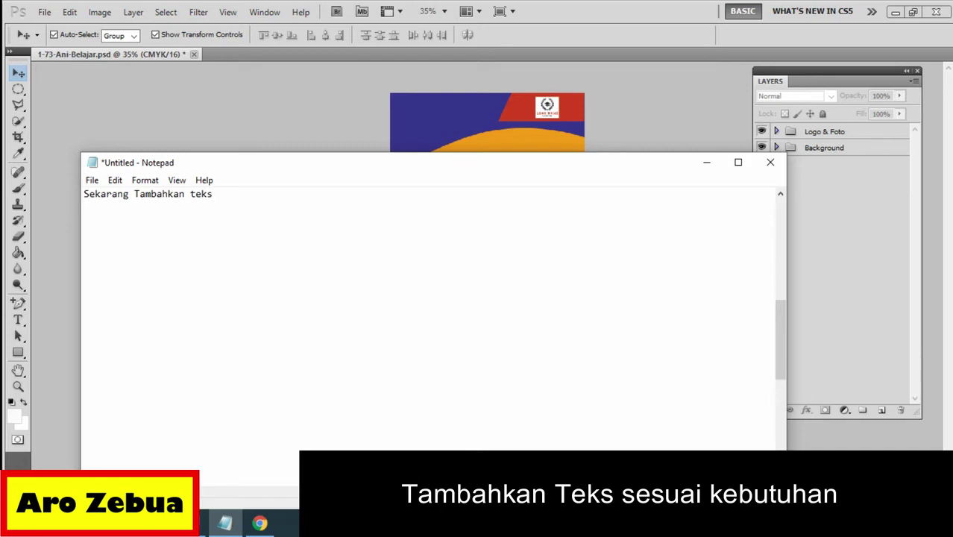
text(hatikan aturanya:)
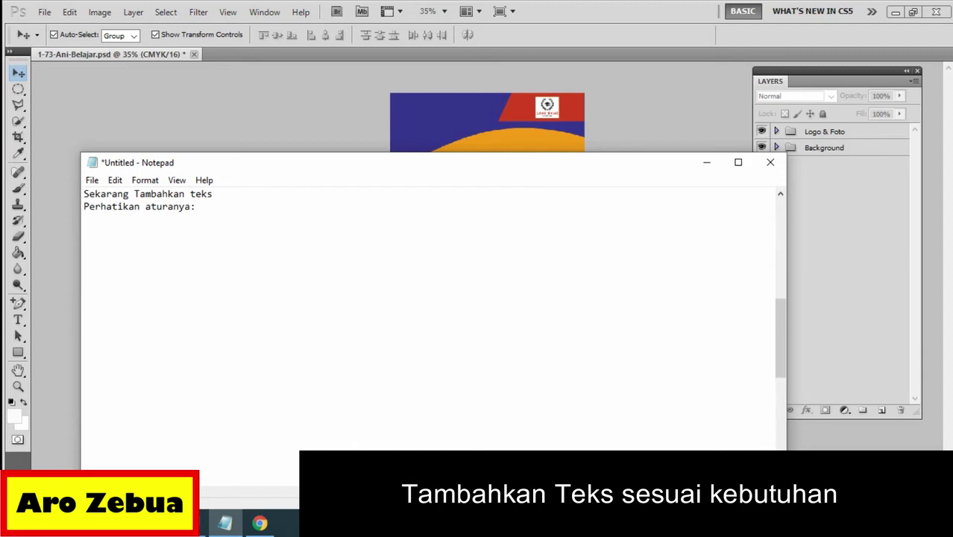
text(Misalnya,)
text( minimal 2 Jenis warna,)
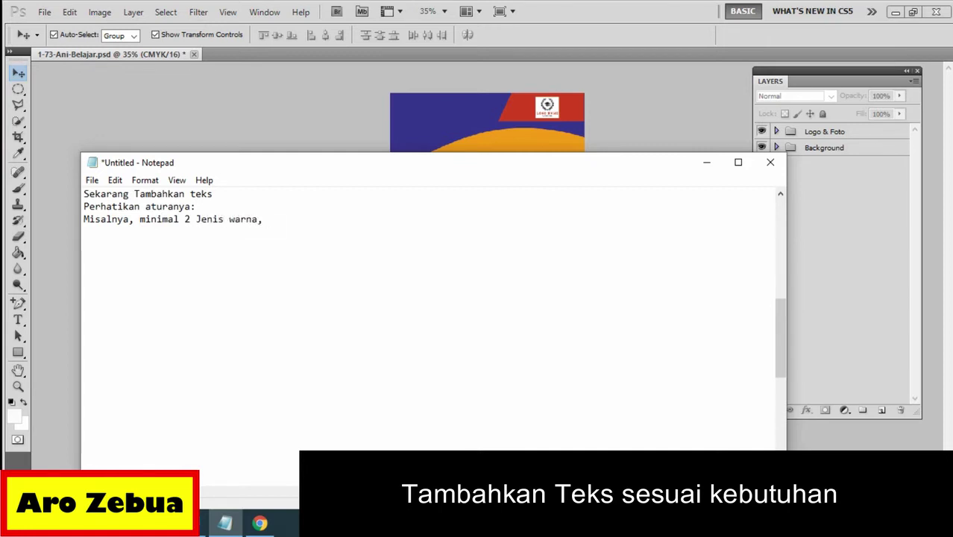
text( dan 2 Jenis u)
text(kuran huruf.)
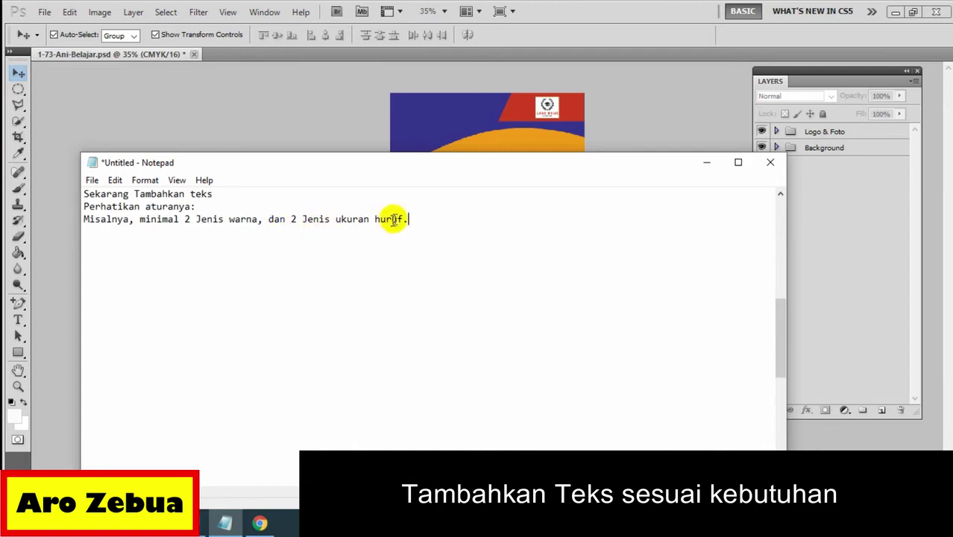
Step: Select the third note line, then reselect the Logo & Foto group in Photoshop
click(418, 222)
drag(418, 222, 84, 220)
click(79, 224)
key(shift+End)
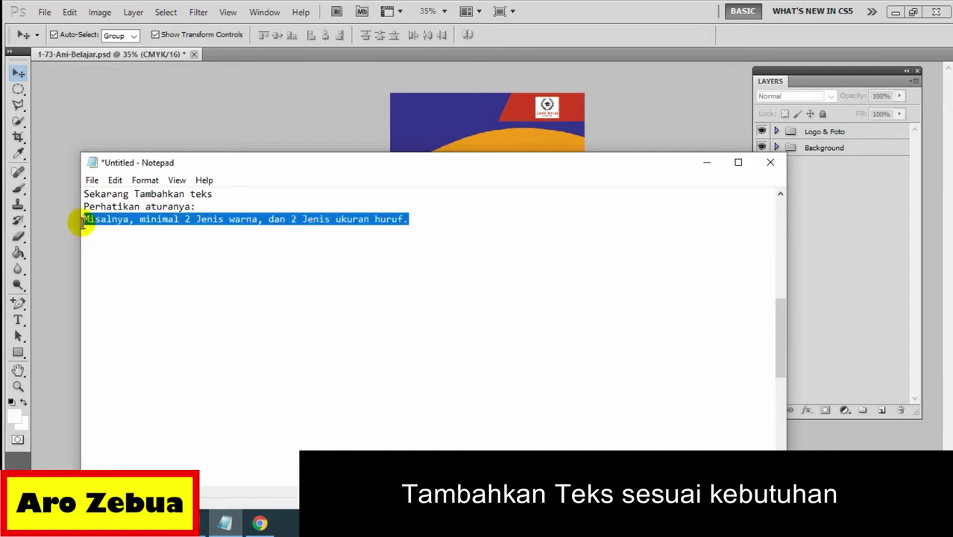
click(705, 162)
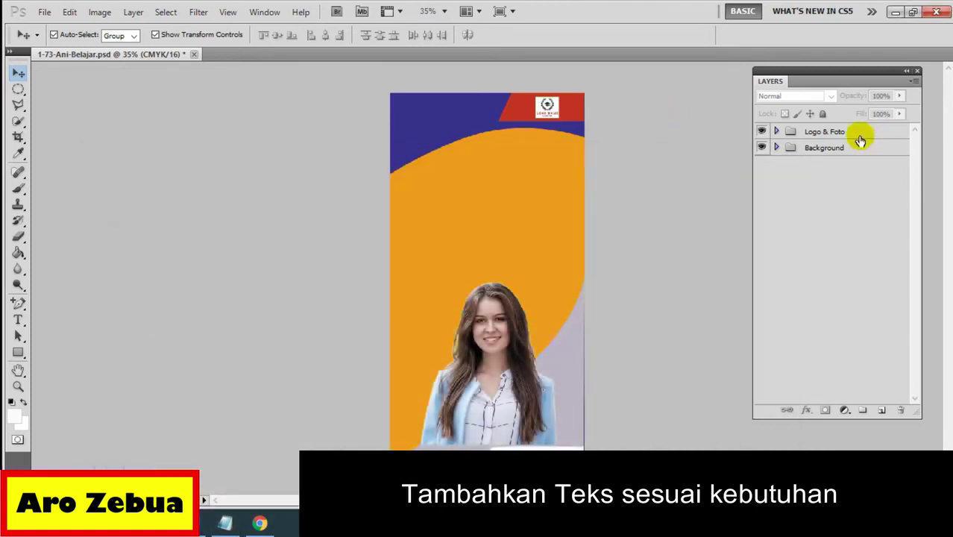
click(841, 132)
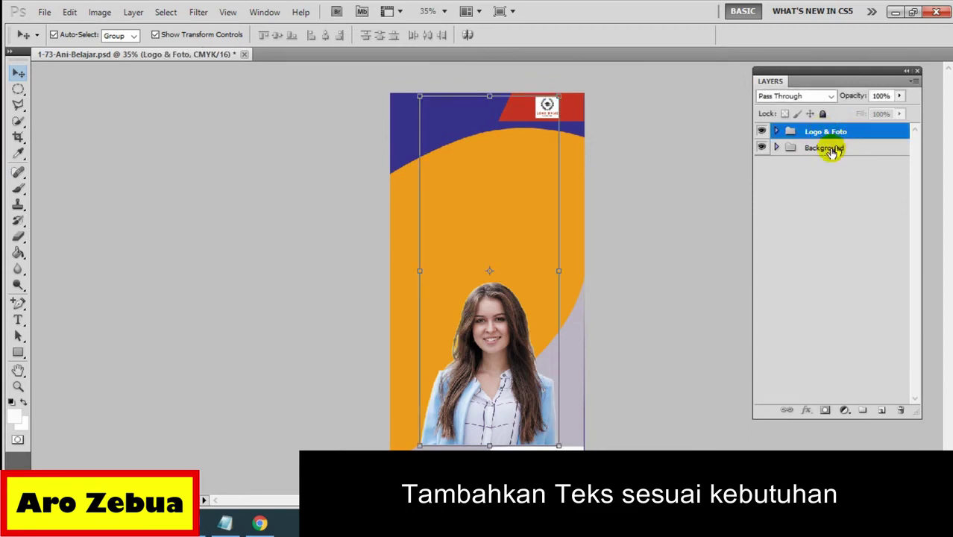
Step: Add a fourth note line: to continue, always click the top layer or group
click(225, 522)
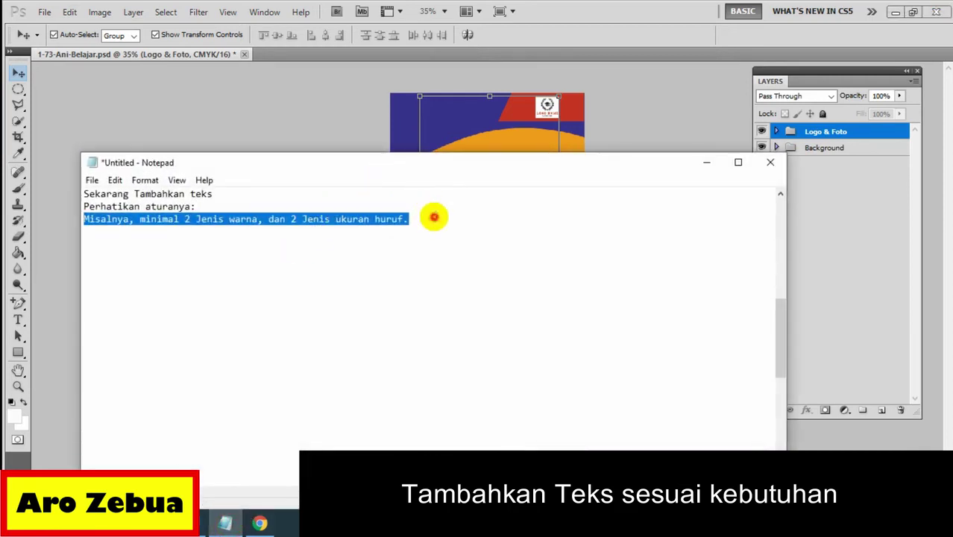
click(434, 217)
key(Return)
text(Unt)
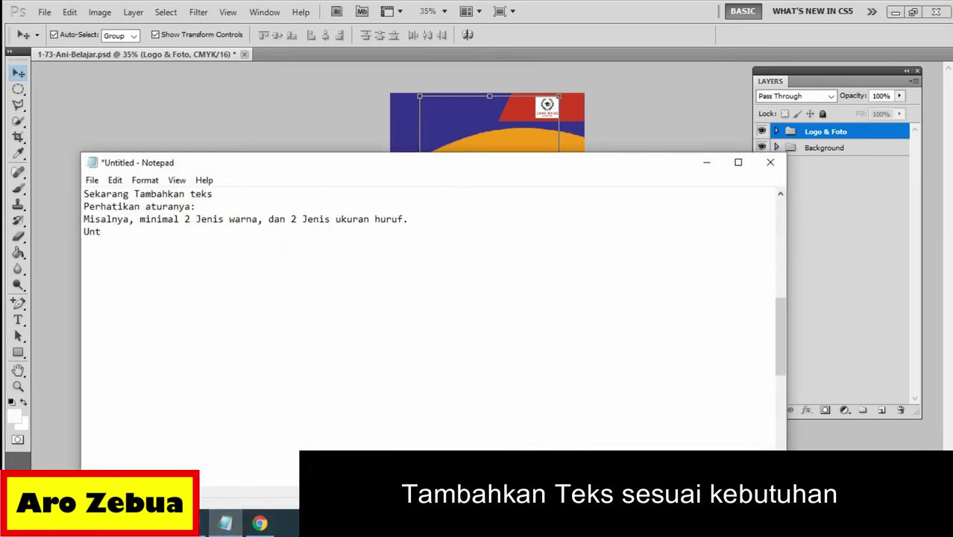
text(uk melan)
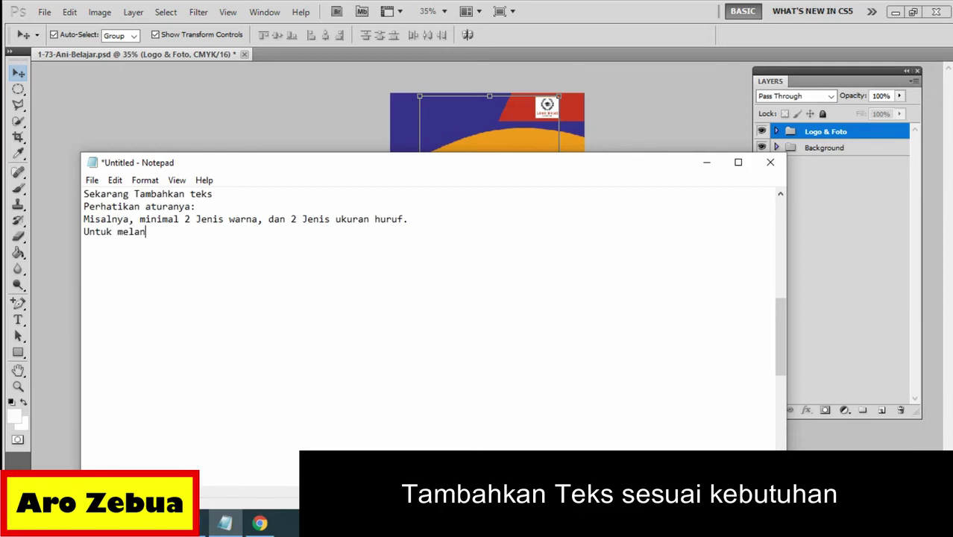
text(jutkan sel)
text(alu klik)
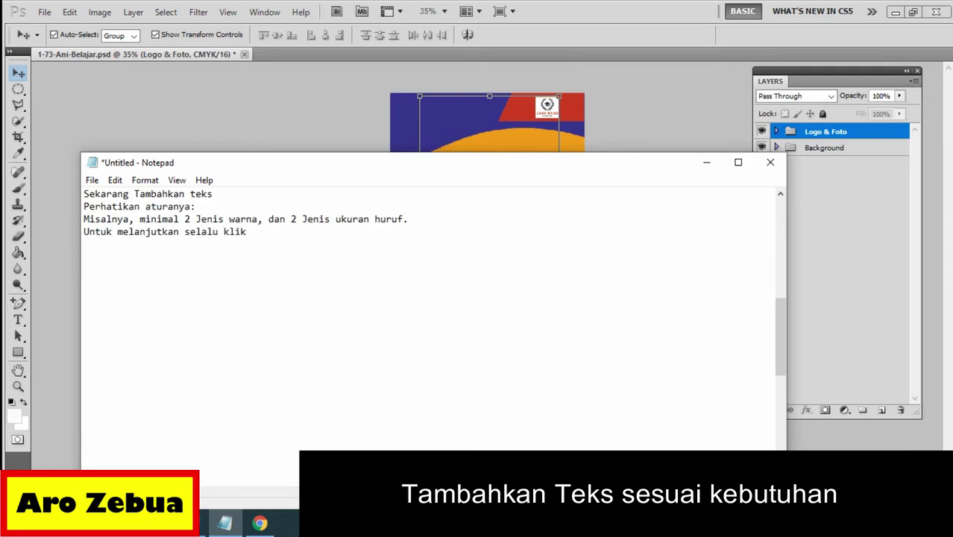
text( bagian)
text( atas dari layer atau grup)
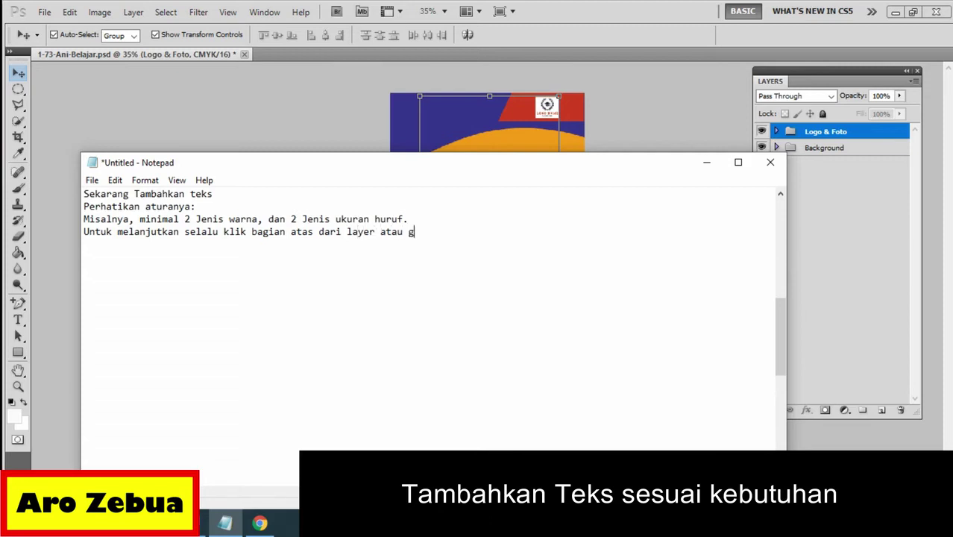
click(461, 230)
key(Return)
key(shift+Up)
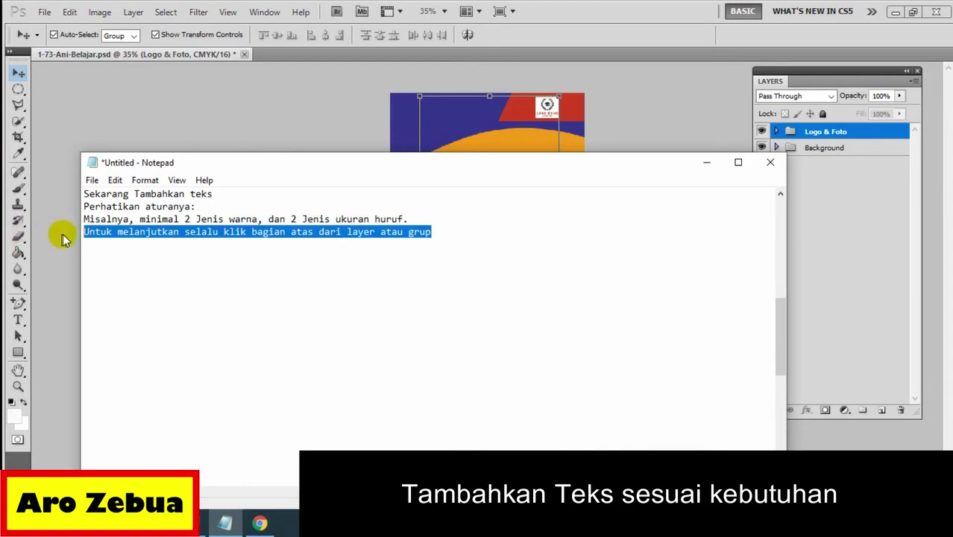
click(712, 161)
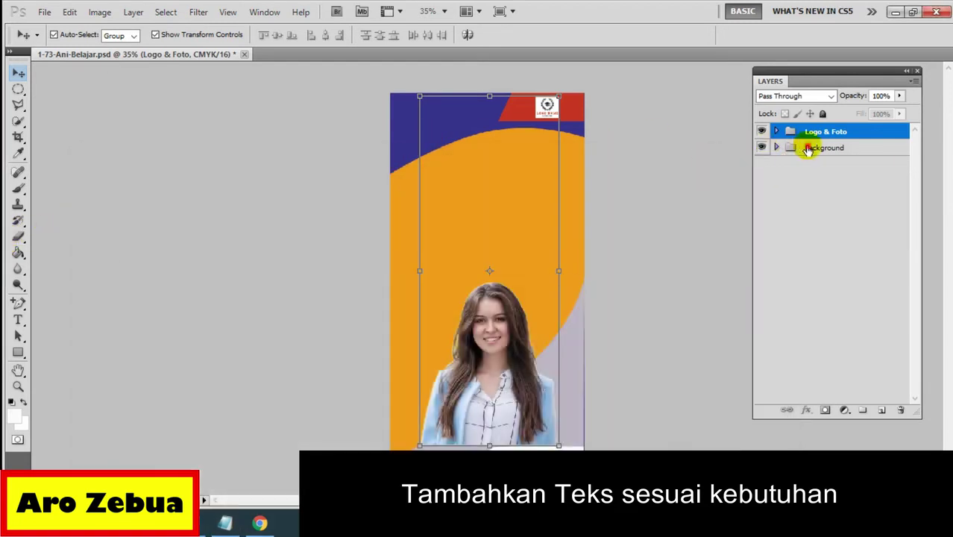
Step: Choose the Horizontal Type Tool and click on the banner above the photo
click(810, 147)
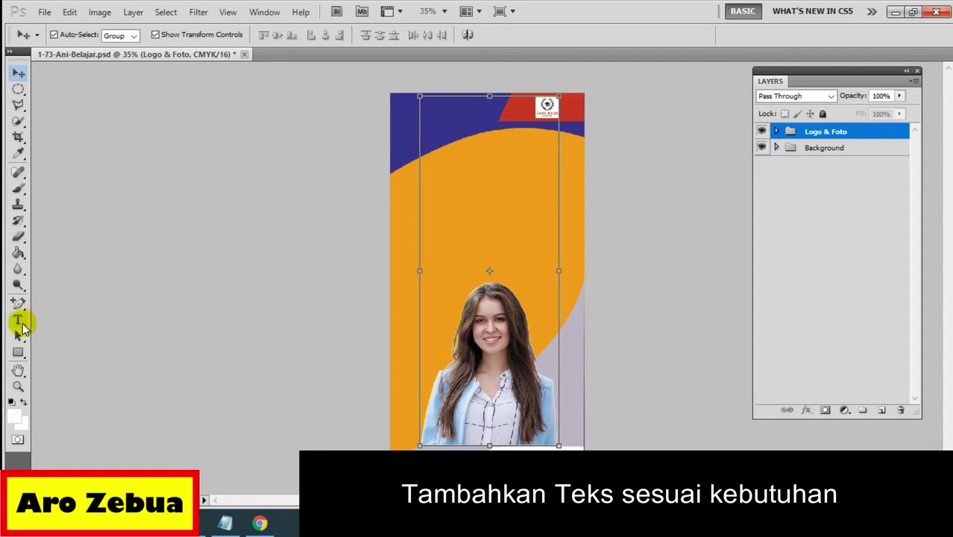
click(20, 321)
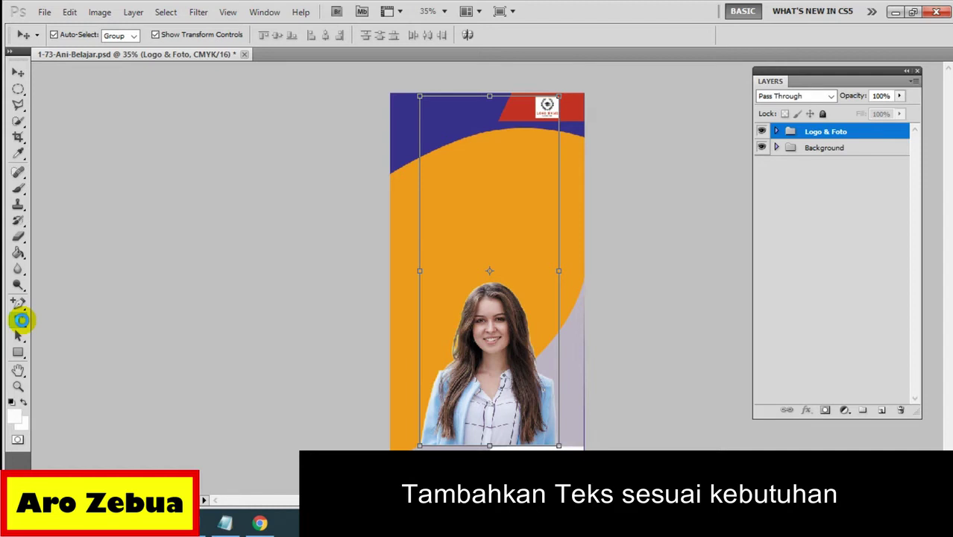
drag(20, 321, 69, 322)
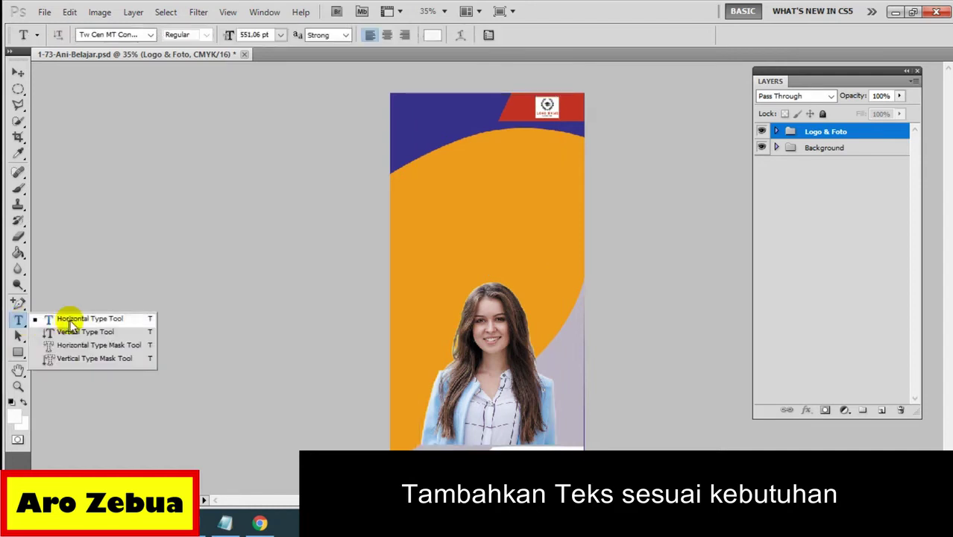
click(86, 319)
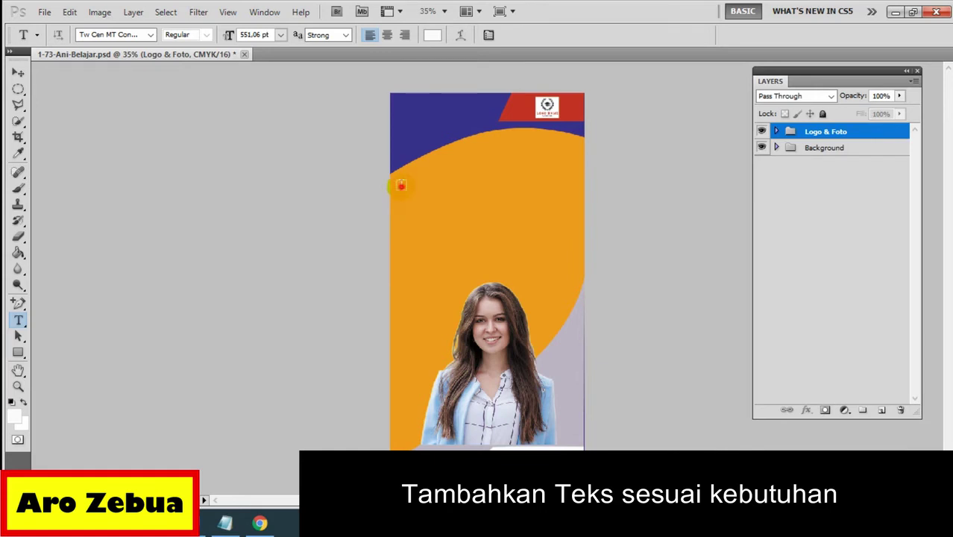
click(400, 185)
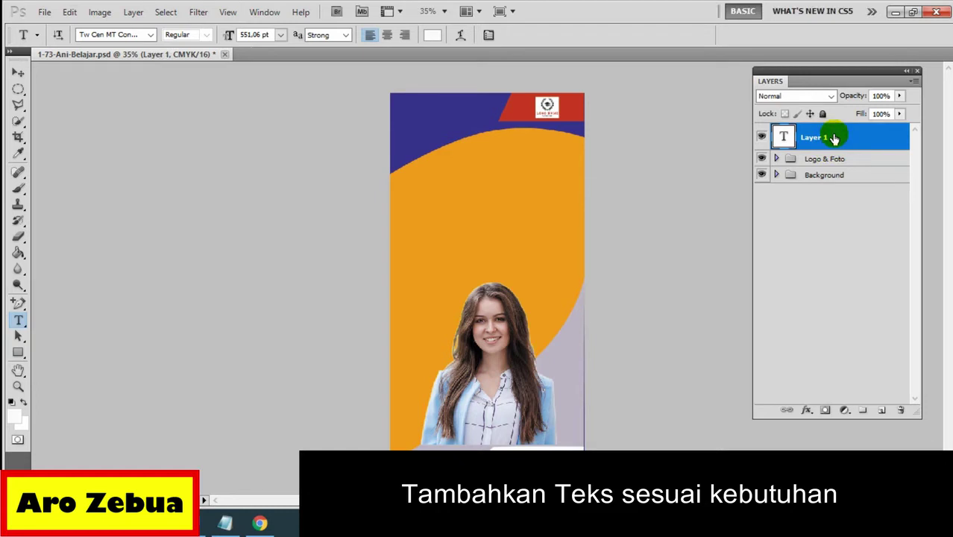
Step: Delete the empty Layer 1 and draw a paragraph text box on the orange area
right_click(834, 139)
click(735, 164)
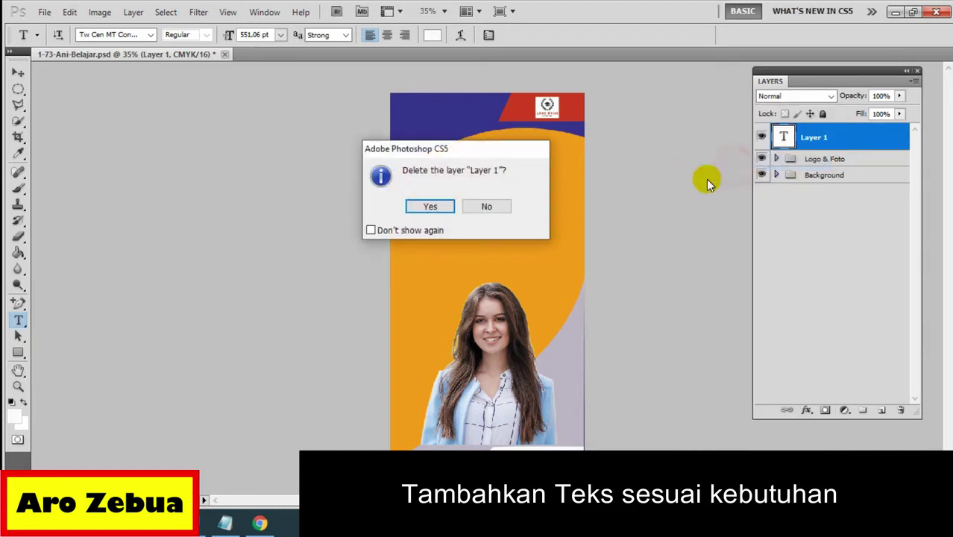
click(423, 203)
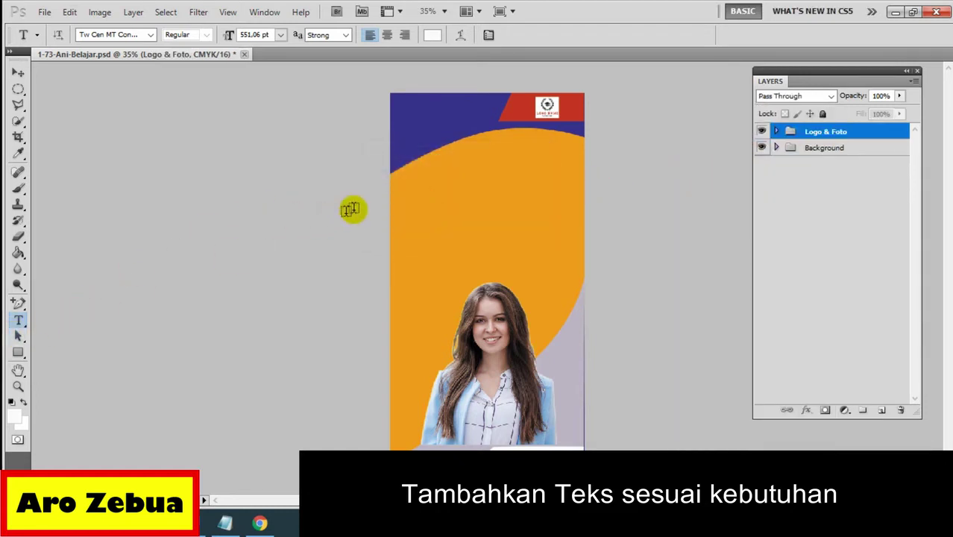
drag(402, 183, 574, 245)
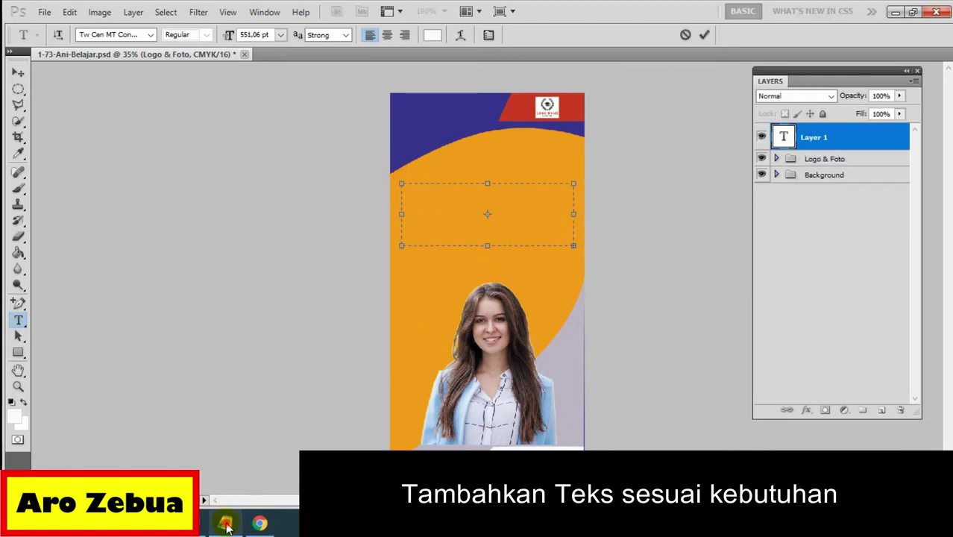
click(225, 522)
click(206, 522)
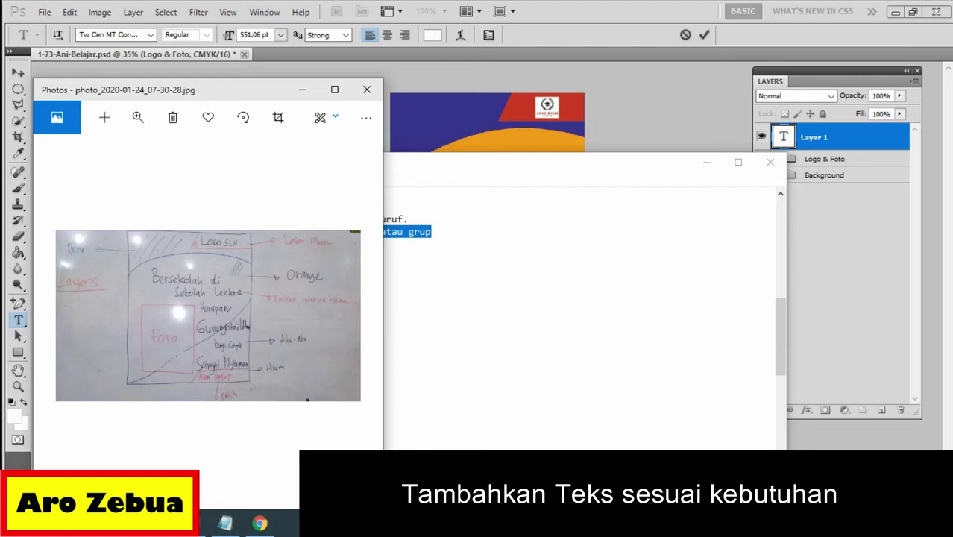
click(205, 522)
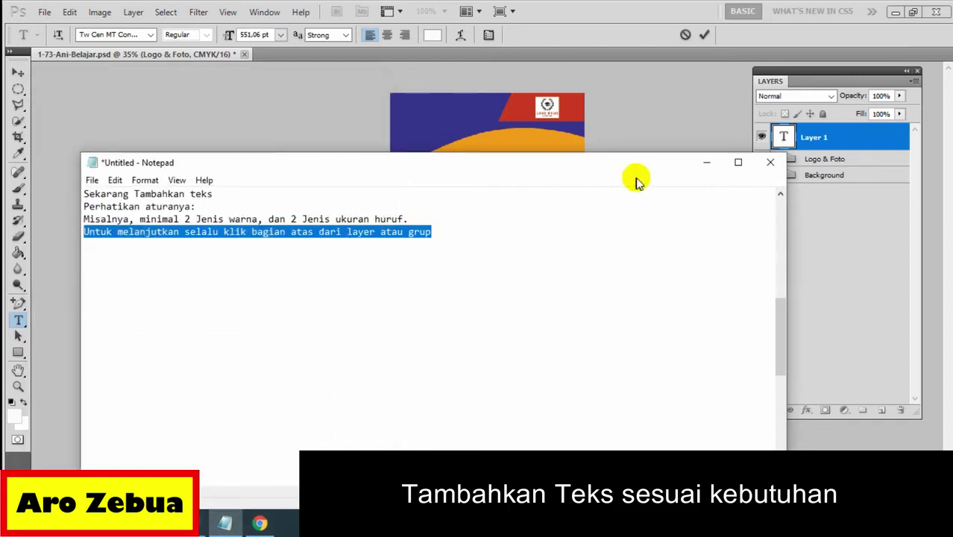
click(706, 161)
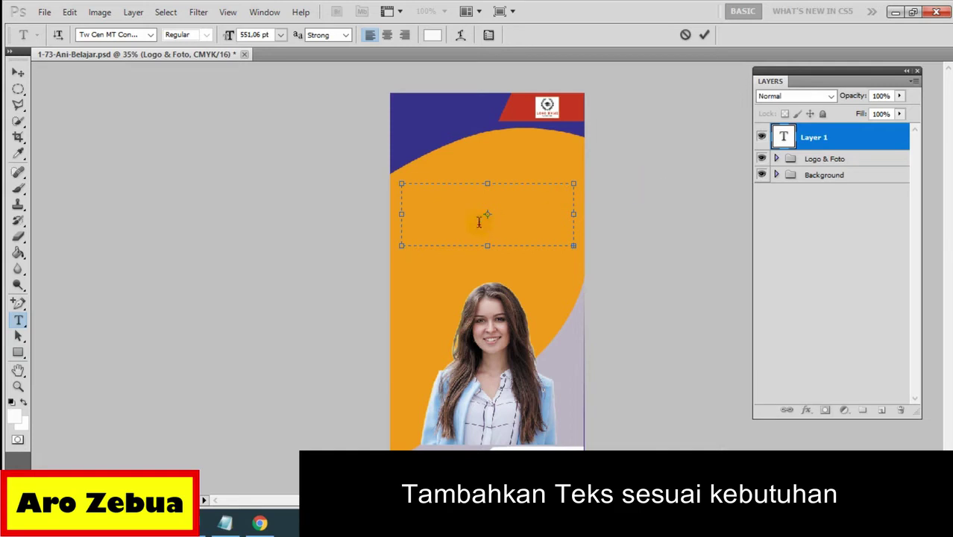
Step: Delete the oversized BersBbbbBH test text layer
click(442, 213)
click(425, 203)
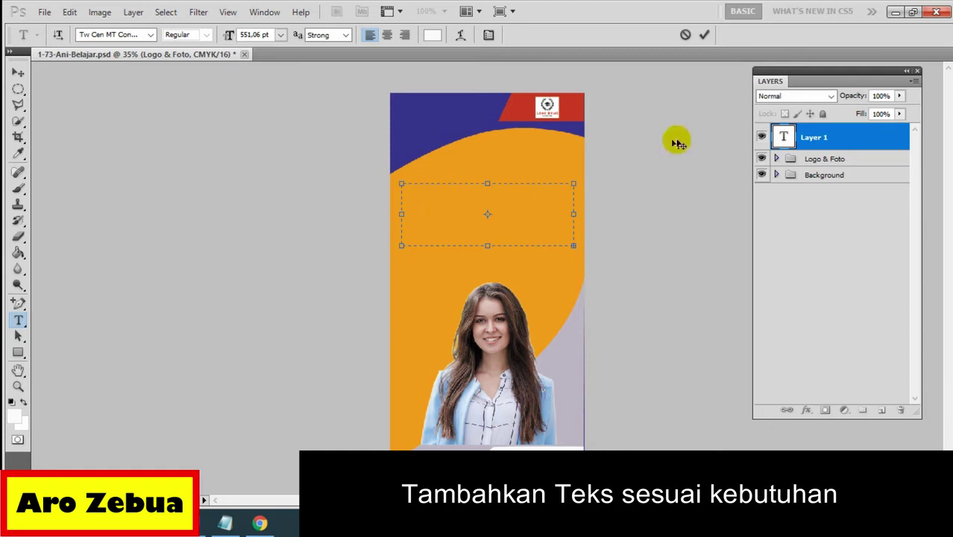
click(788, 137)
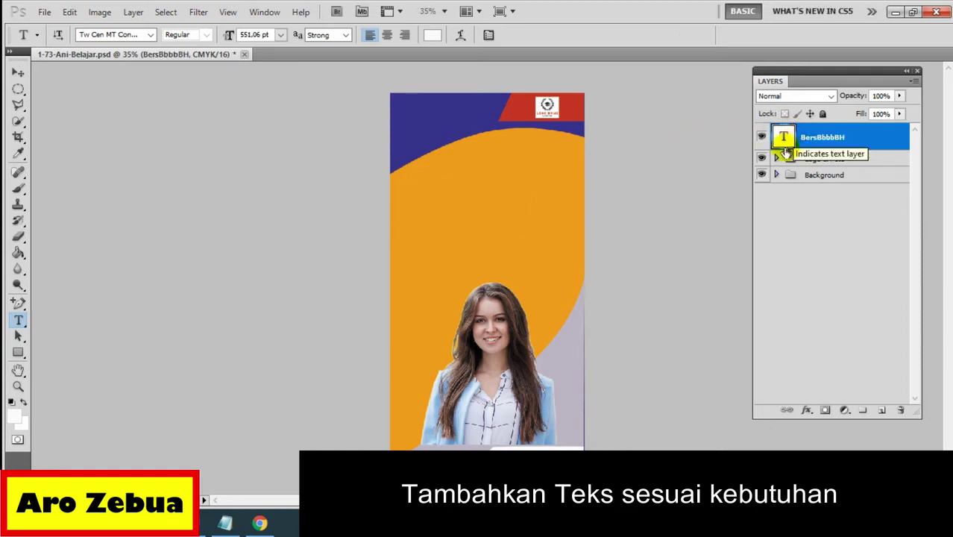
click(776, 159)
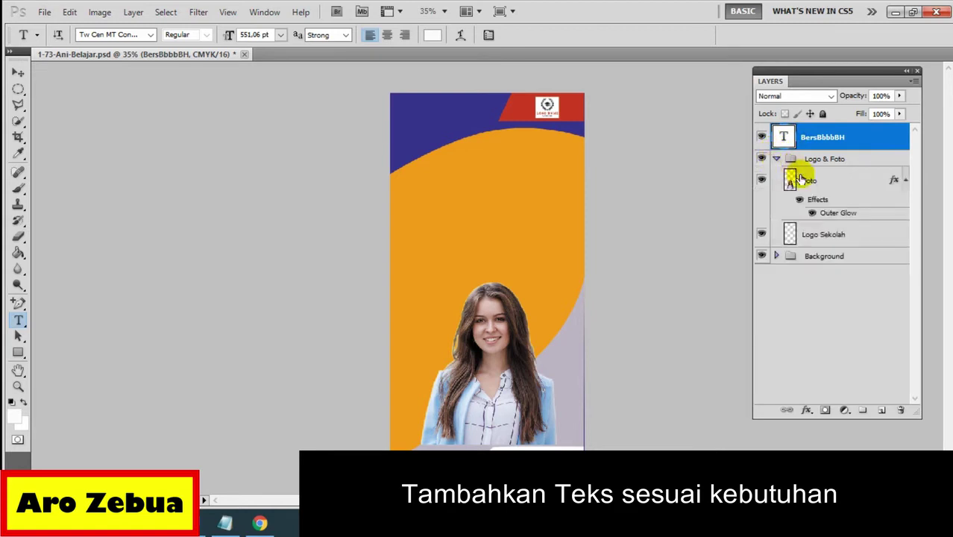
click(794, 182)
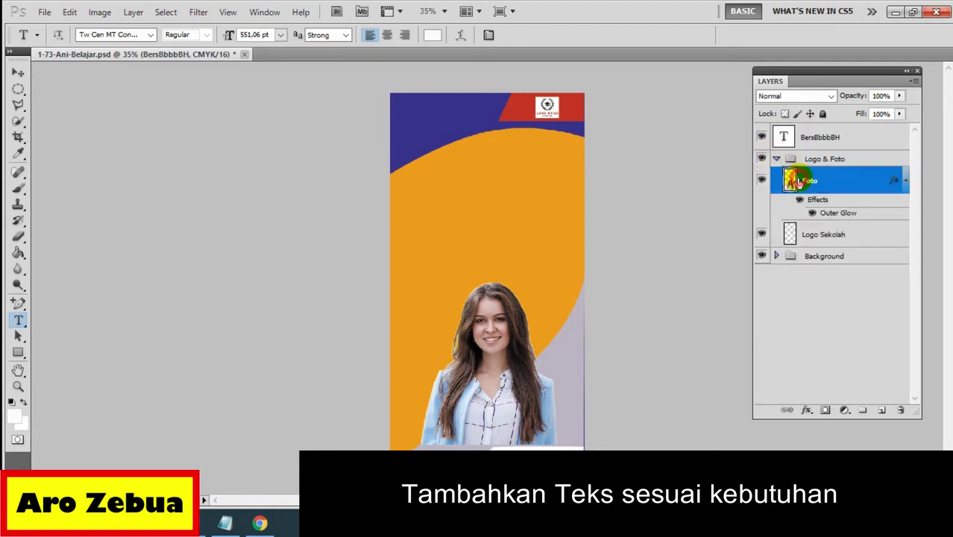
click(810, 137)
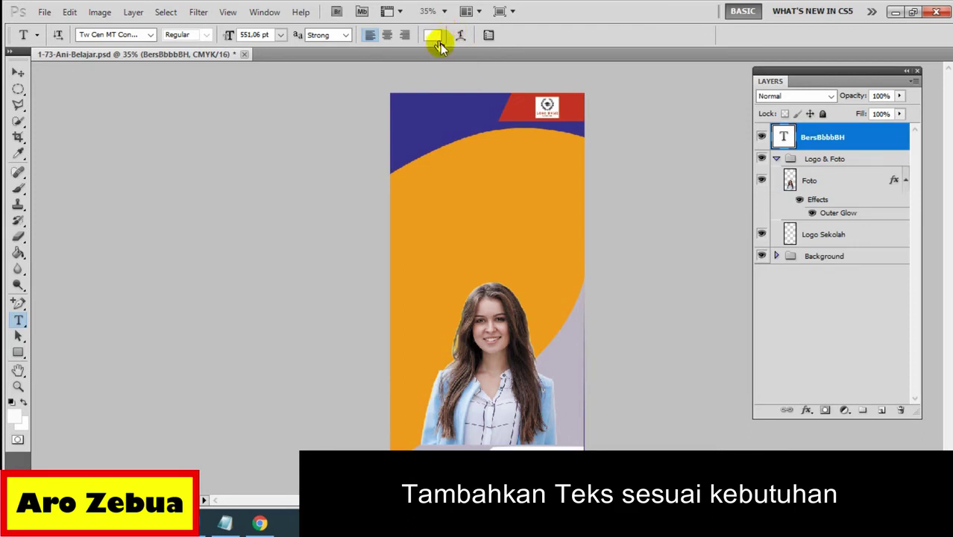
right_click(830, 136)
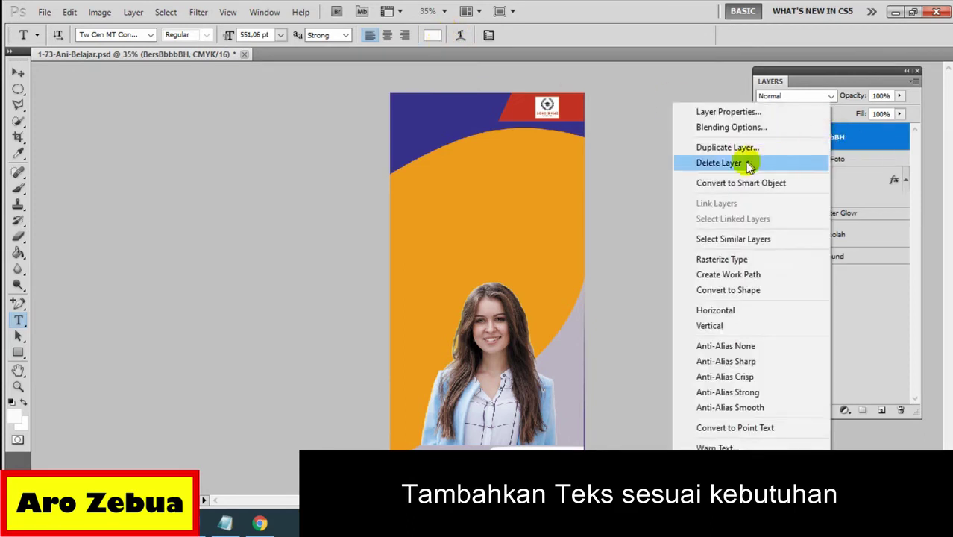
click(729, 162)
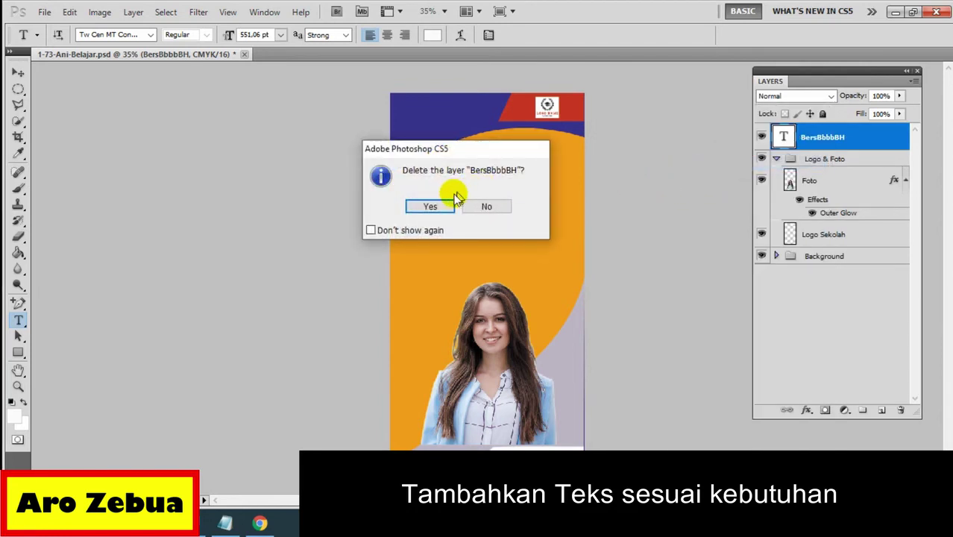
click(431, 206)
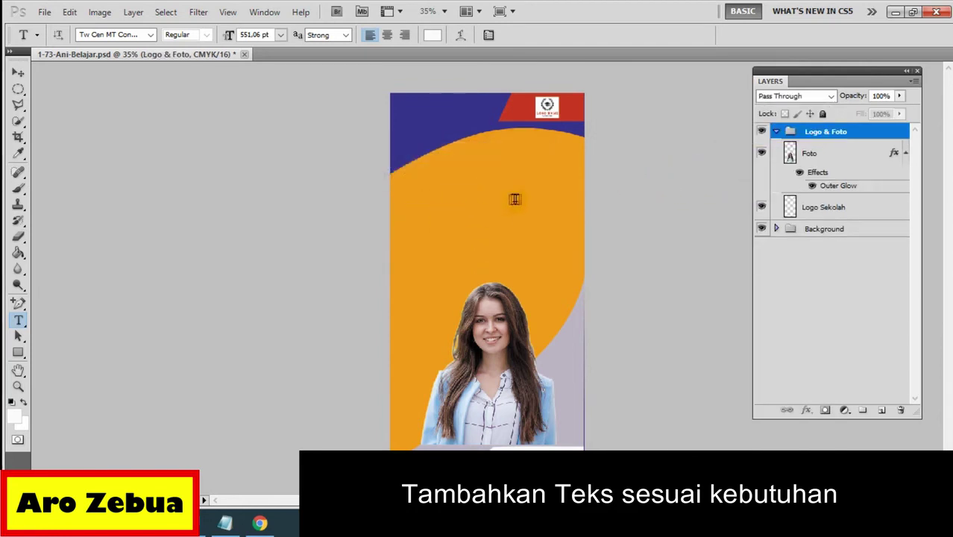
click(776, 131)
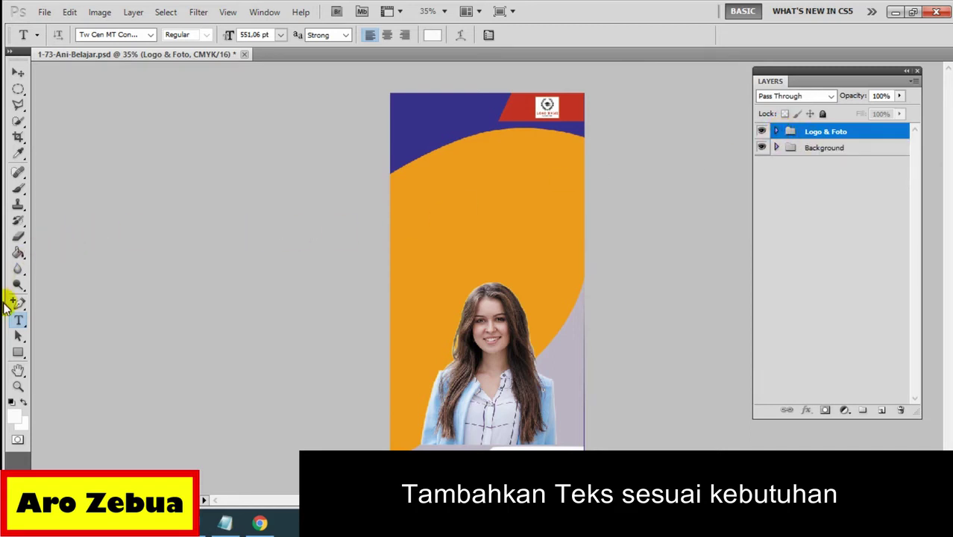
Step: Delete the empty Layer 1 text layer, leaving only Logo & Foto and Background
click(416, 209)
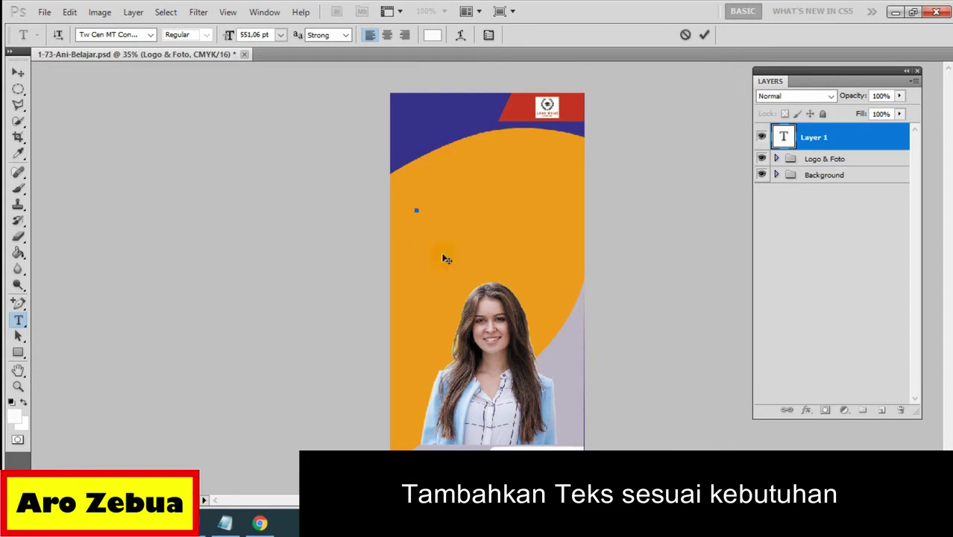
text(g)
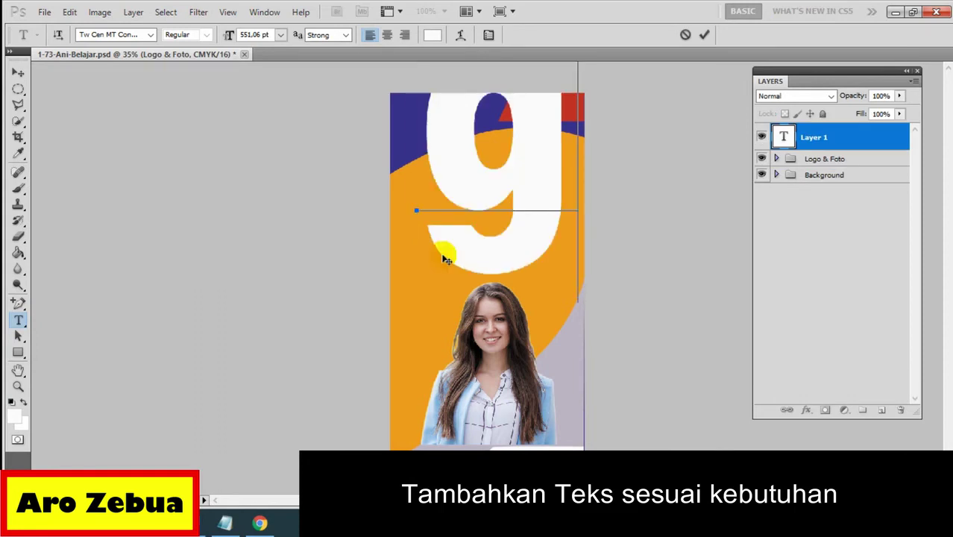
key(BackSpace)
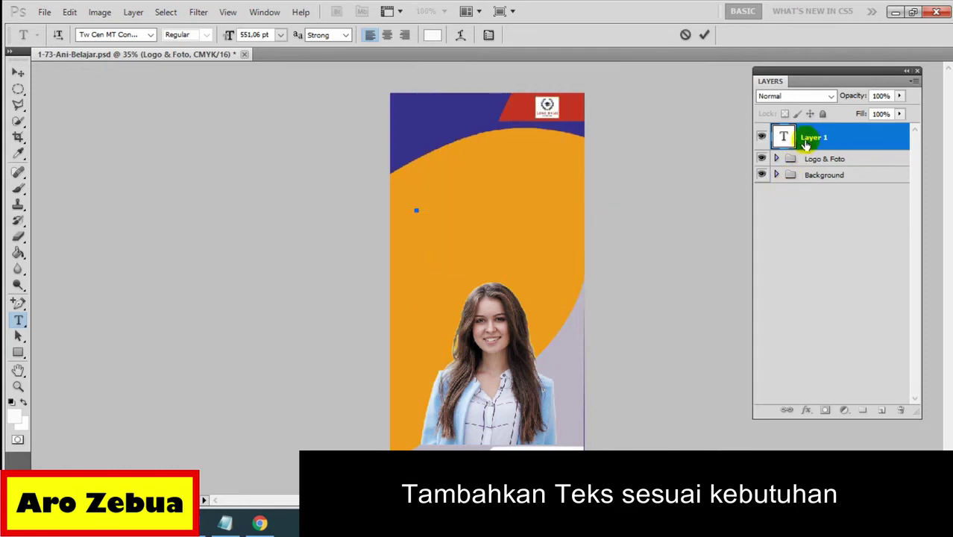
click(807, 140)
click(809, 143)
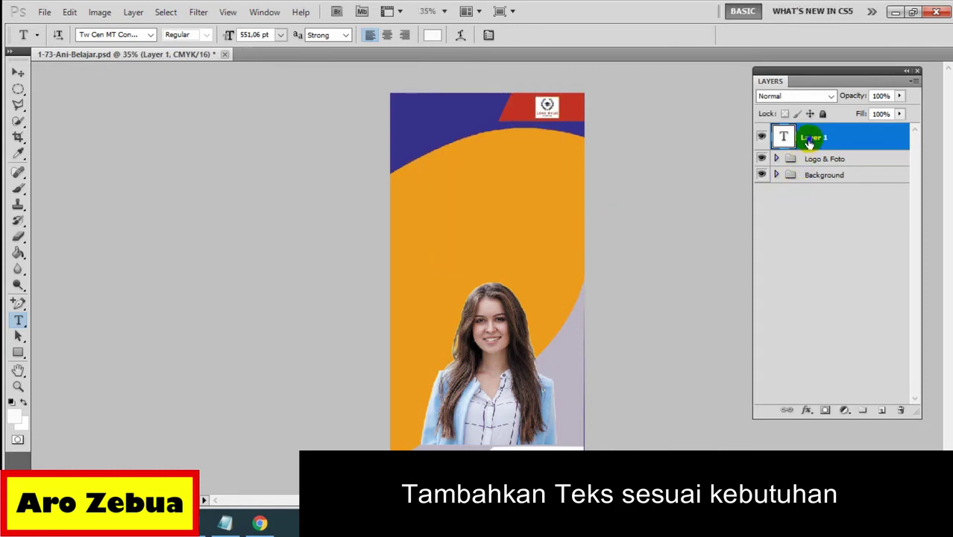
right_click(810, 143)
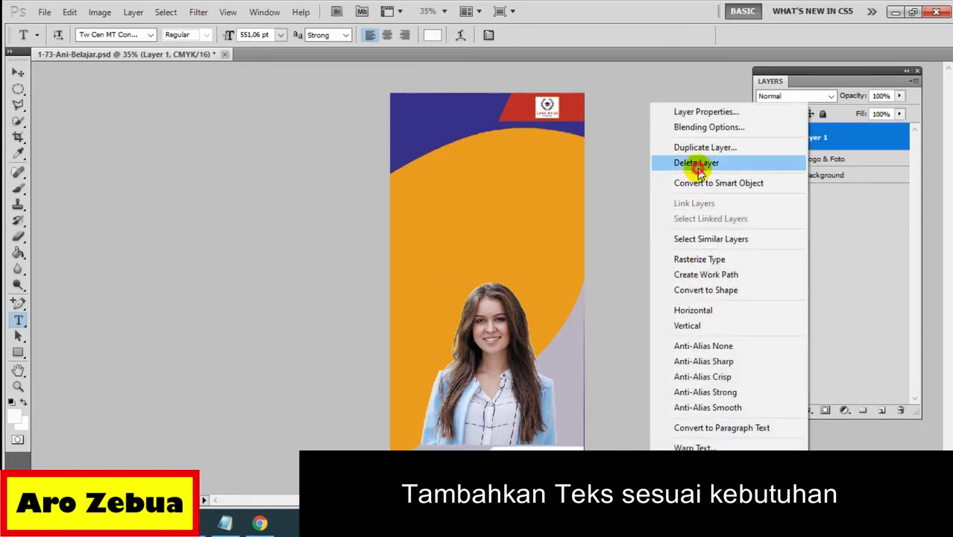
click(699, 165)
click(434, 206)
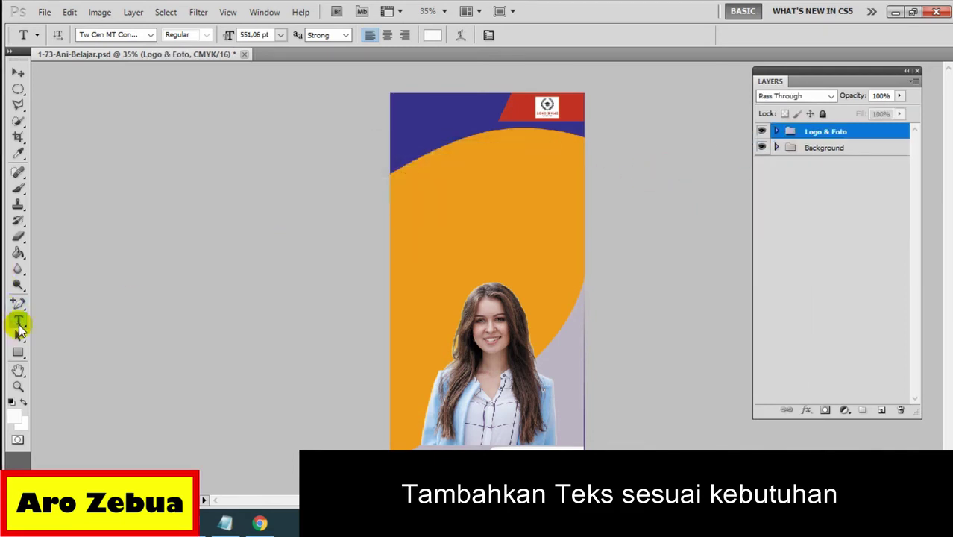
click(17, 321)
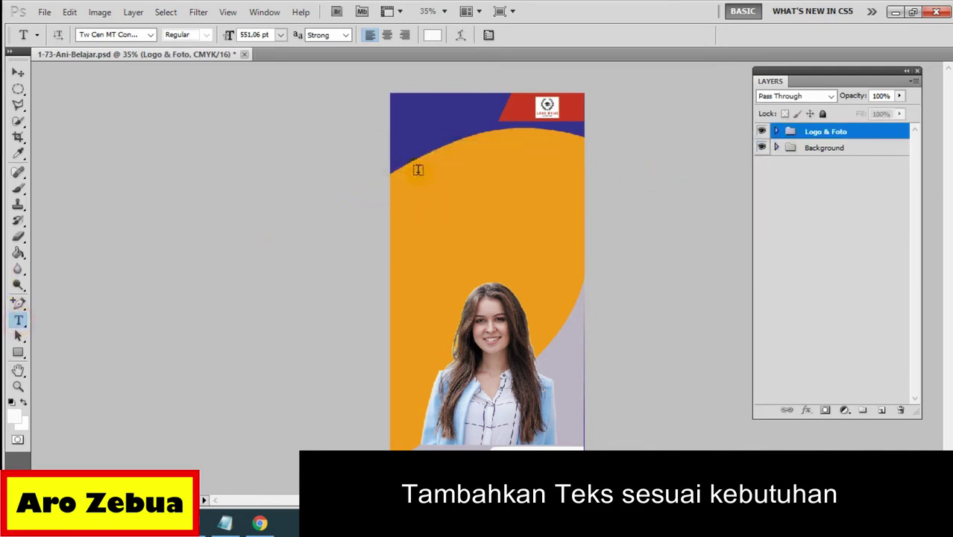
Step: Draw a text box and type 'Bersekolah & Belajar' at 24 pt
drag(408, 167, 584, 242)
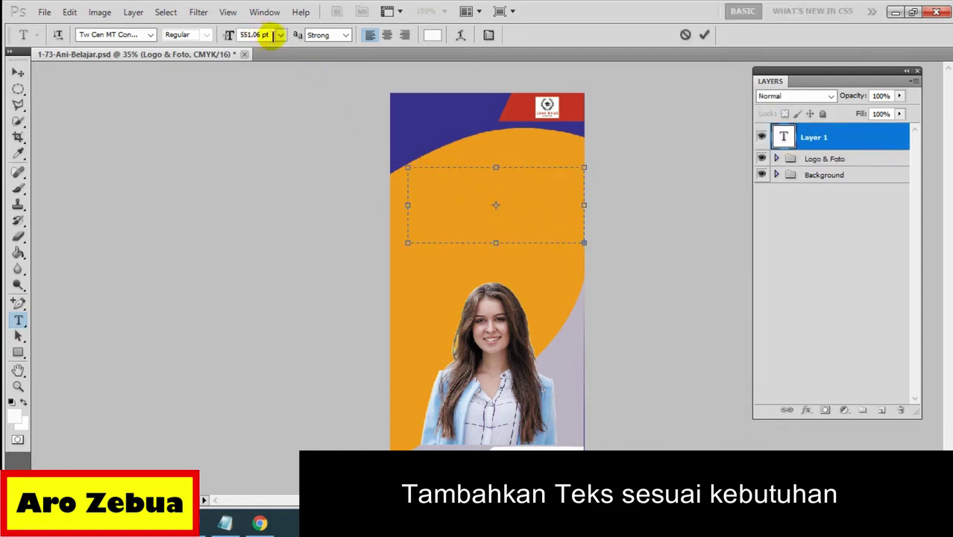
click(280, 34)
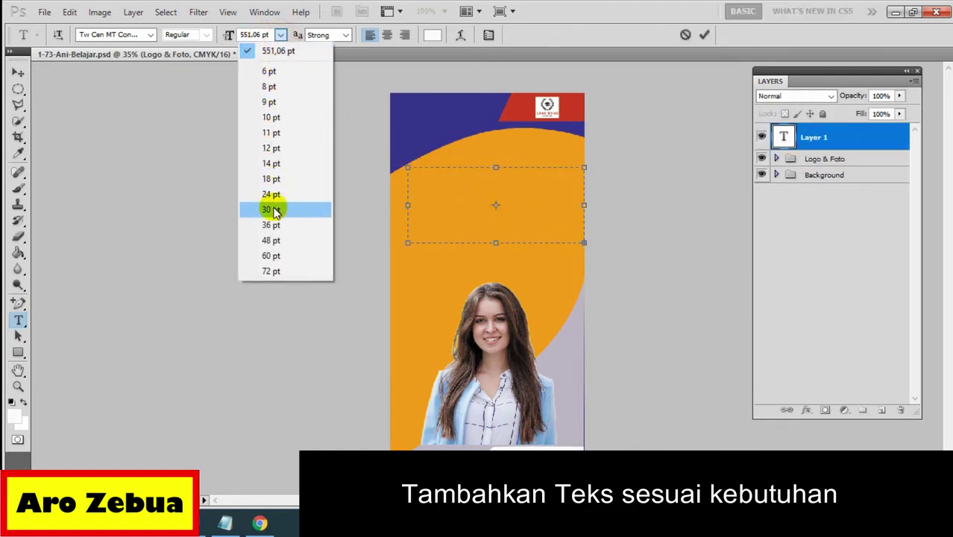
click(275, 193)
text(BRS)
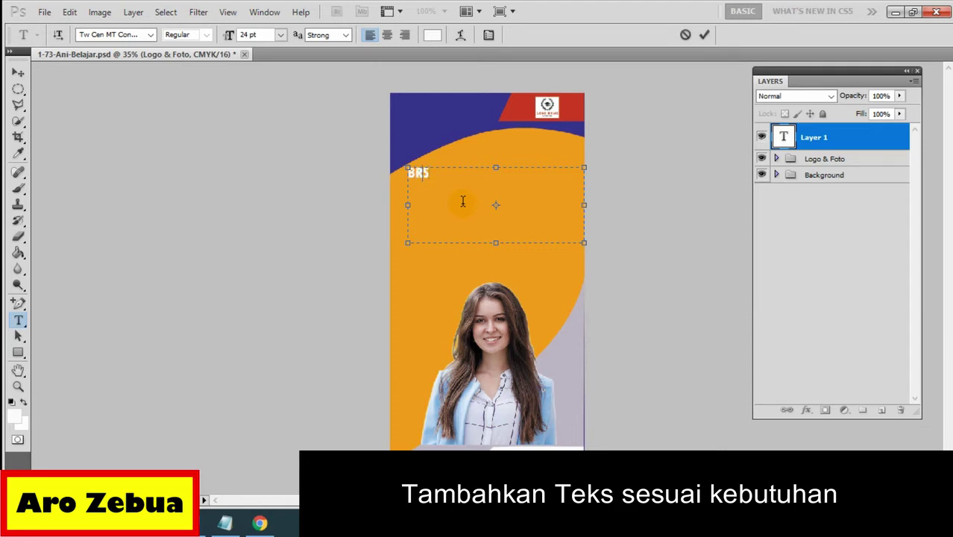
key(BackSpace)
key(BackSpace)
text(LAH)
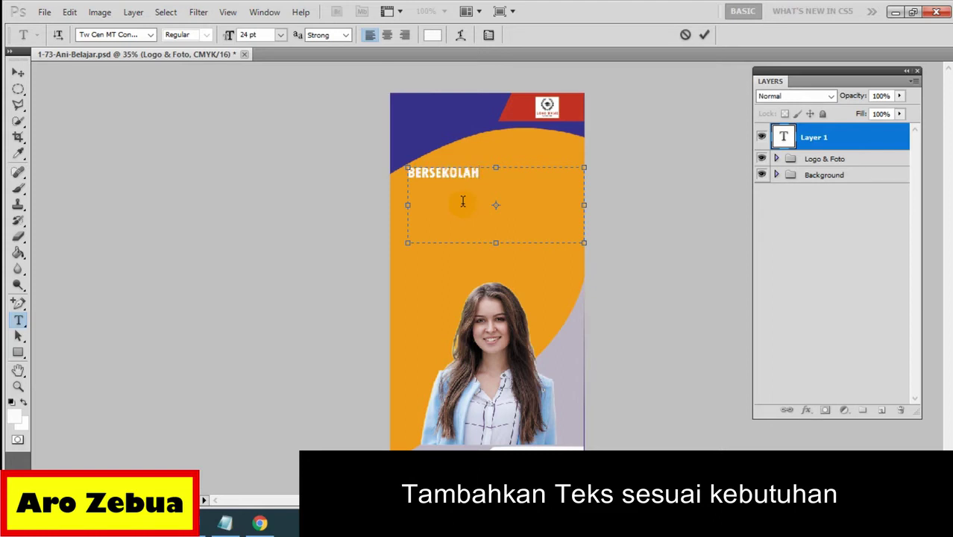
key(BackSpace)
key(BackSpace)
key(BackSpace)
key(BackSpace)
key(BackSpace)
key(BackSpace)
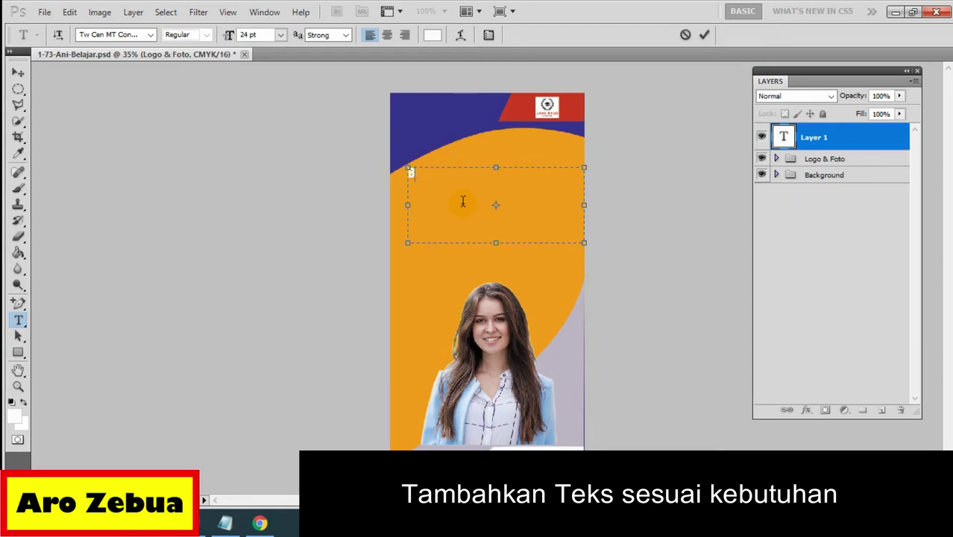
text(Bersekolah & Belajar)
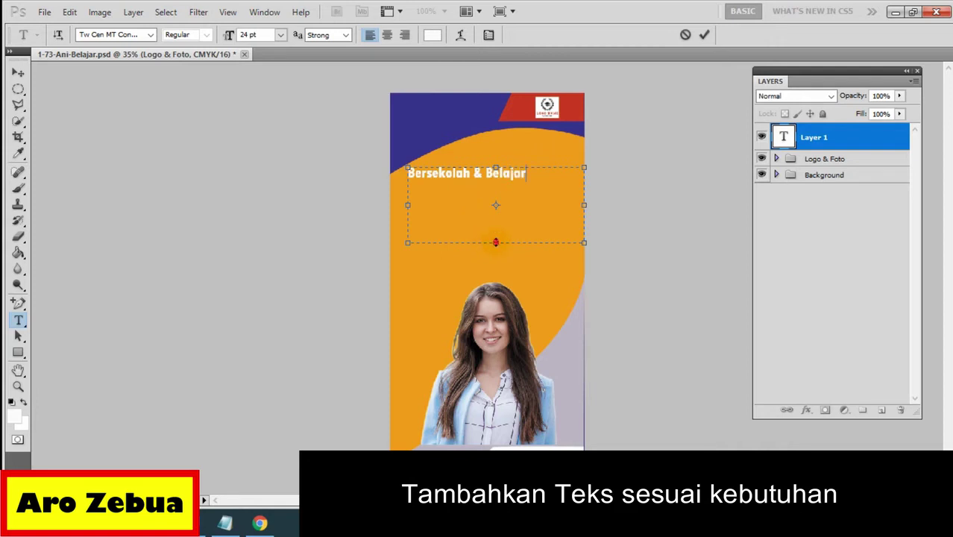
Step: Shorten the text box and enlarge the title text to 60 pt
drag(496, 242, 496, 221)
drag(533, 178, 408, 173)
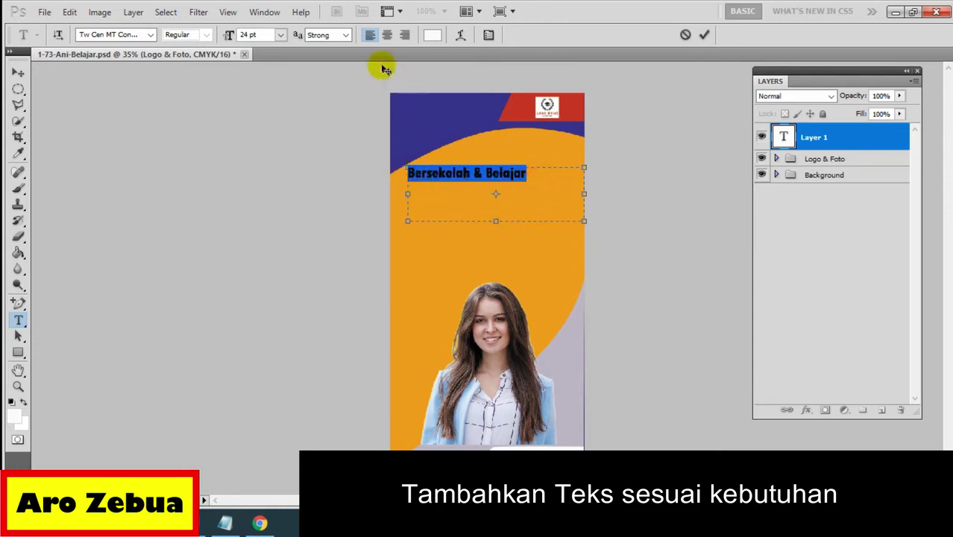
click(283, 35)
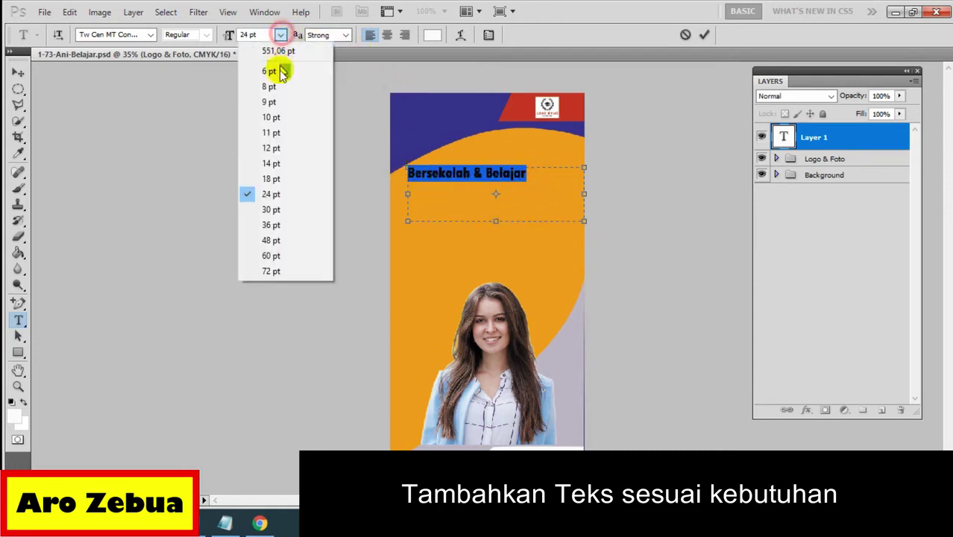
click(255, 252)
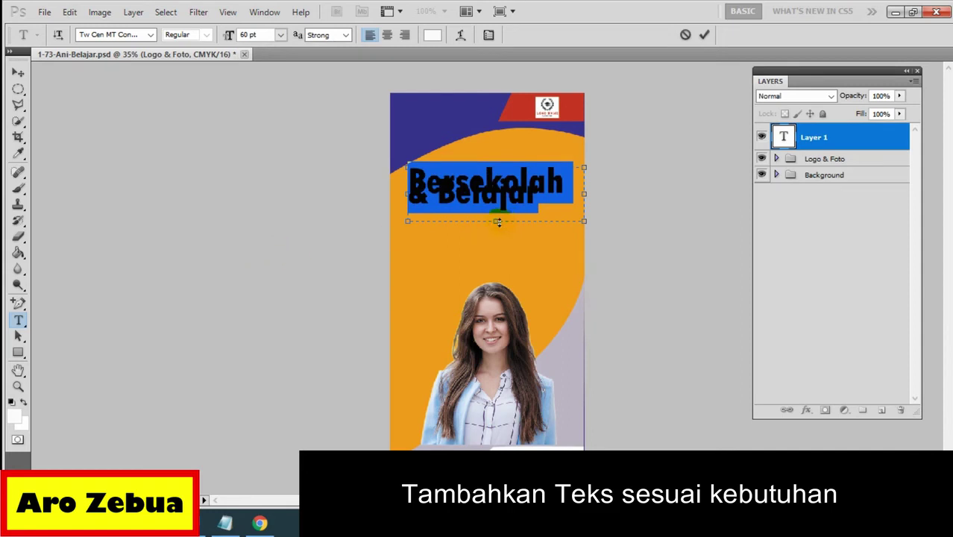
Step: Extend the text box and center both lines of the title
drag(497, 222, 498, 254)
click(533, 198)
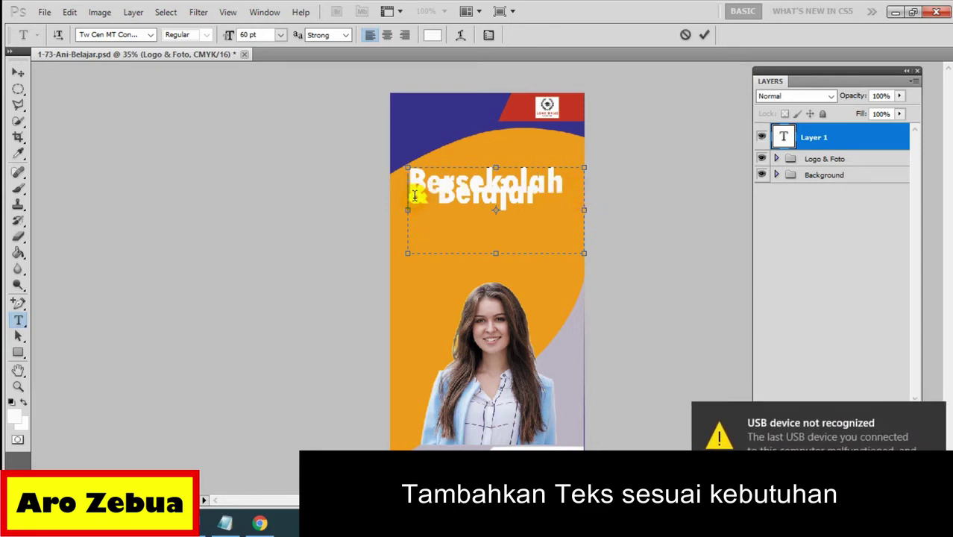
click(415, 195)
text(&)
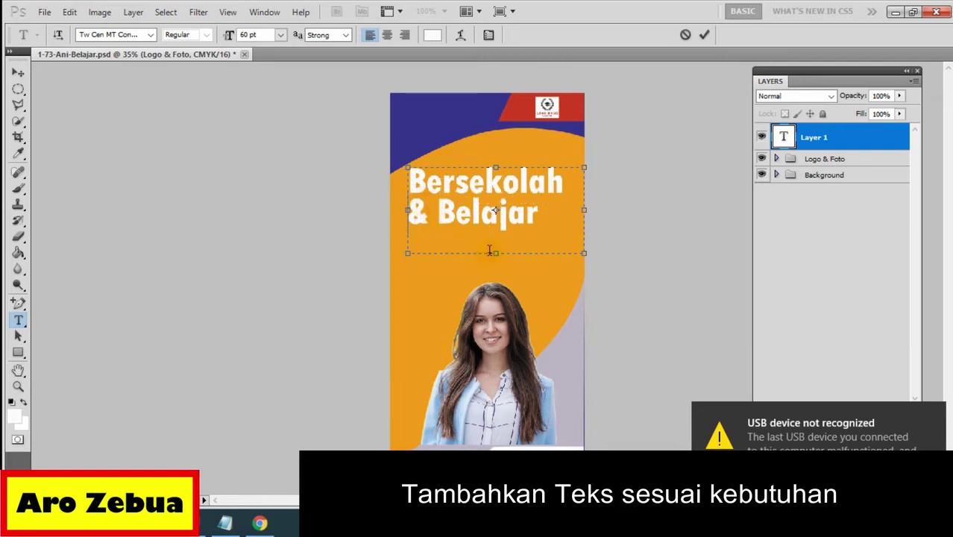
drag(539, 222, 405, 100)
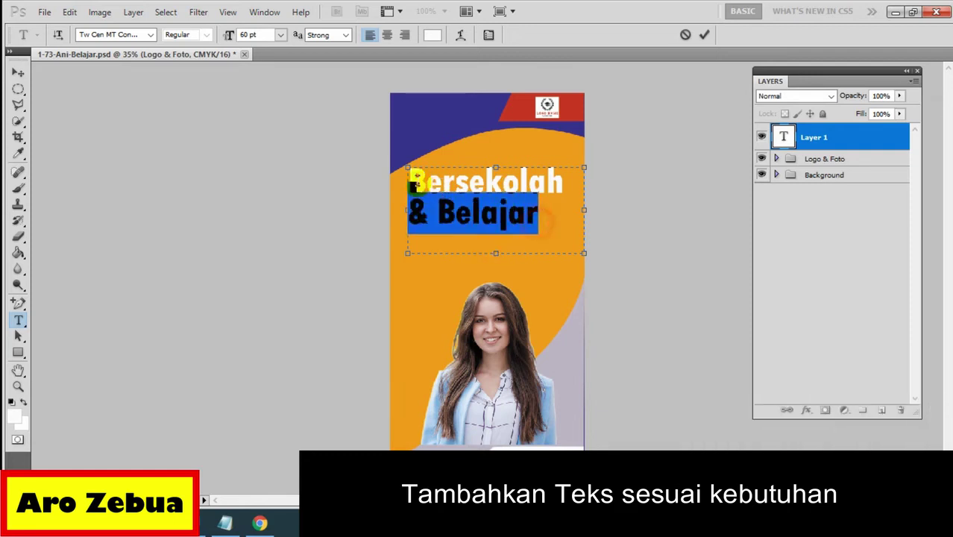
click(388, 34)
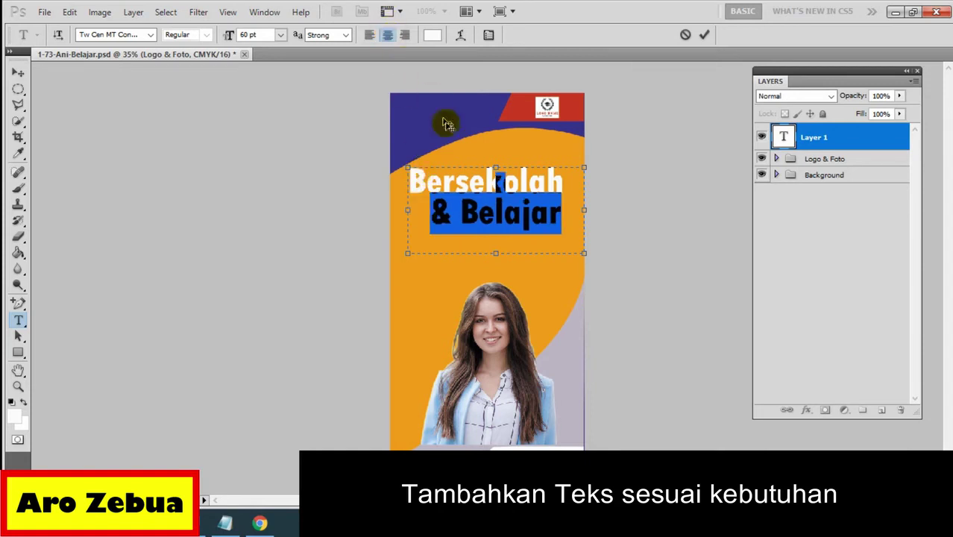
click(492, 218)
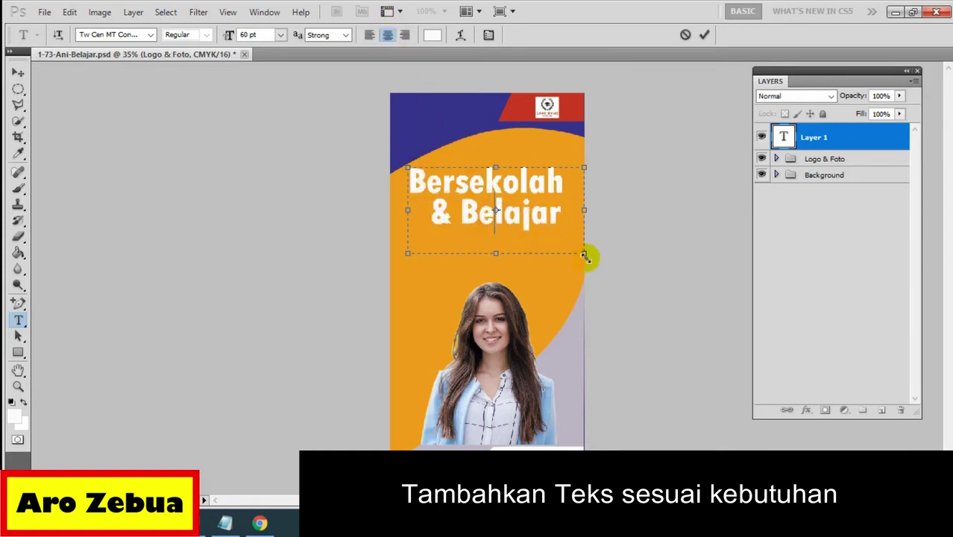
Step: Fit the text box, commit the title, and nudge it near the banner's top
drag(584, 253, 576, 237)
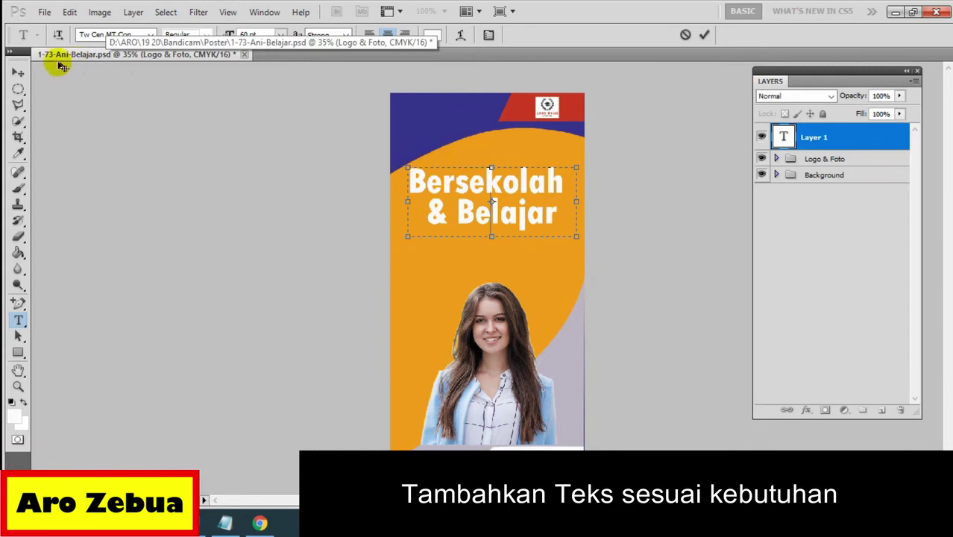
click(19, 73)
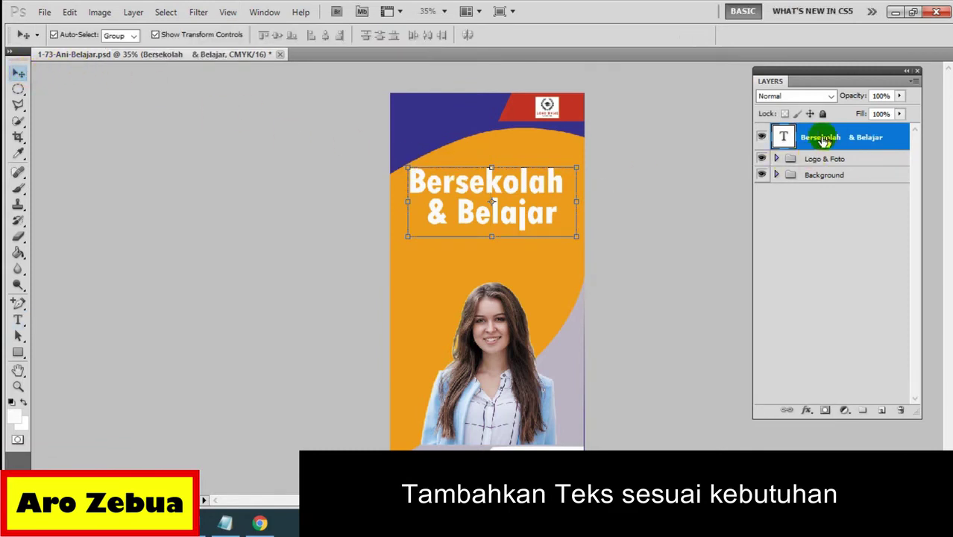
mouse_move(520, 182)
mouse_down()
mouse_move(508, 180)
mouse_move(500, 146)
mouse_move(508, 153)
mouse_up()
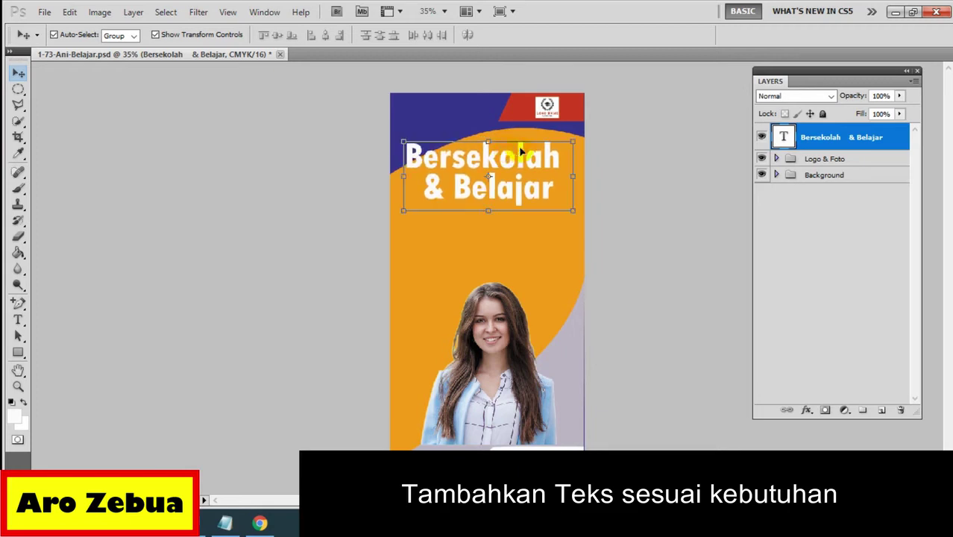
click(19, 321)
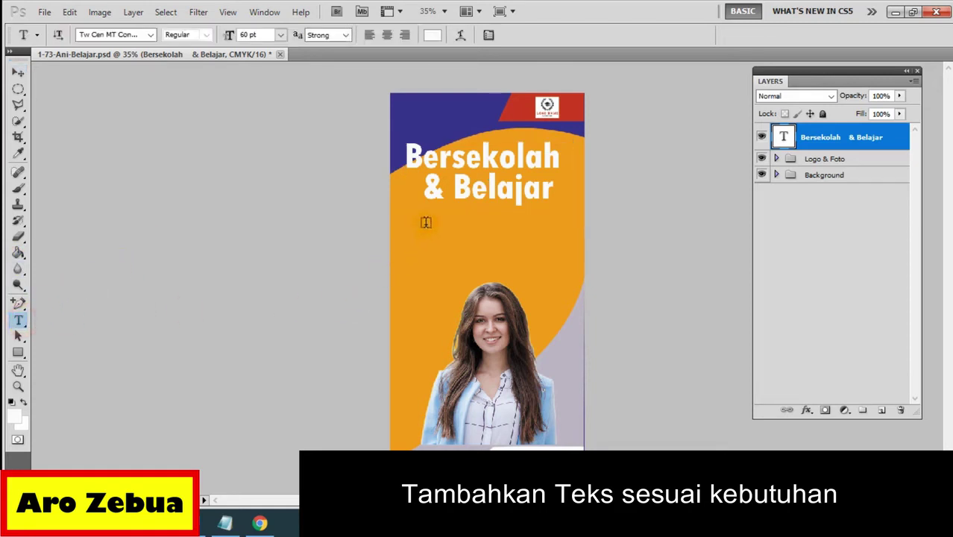
Step: Draw a left-aligned text box below the title and type 'MEMBUAT SAYA'
drag(412, 221, 560, 236)
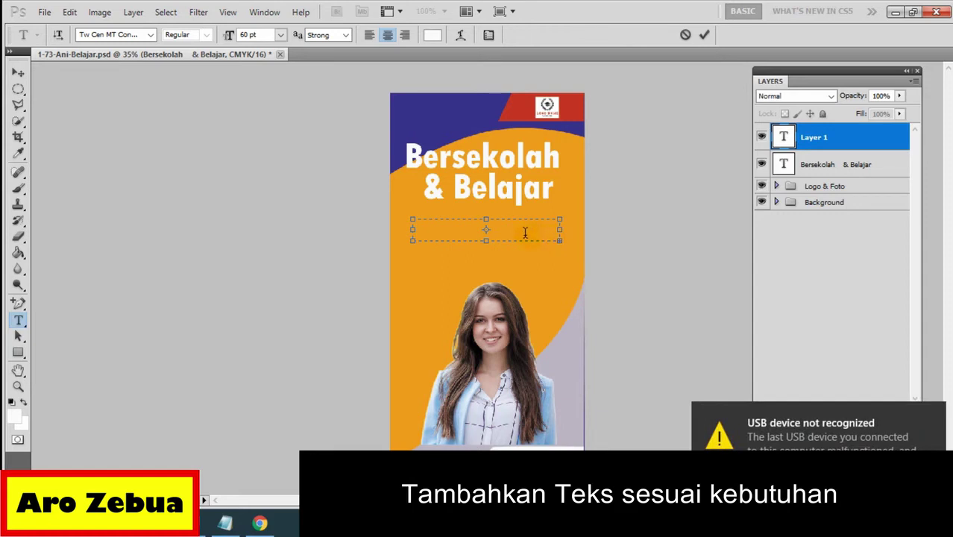
click(372, 35)
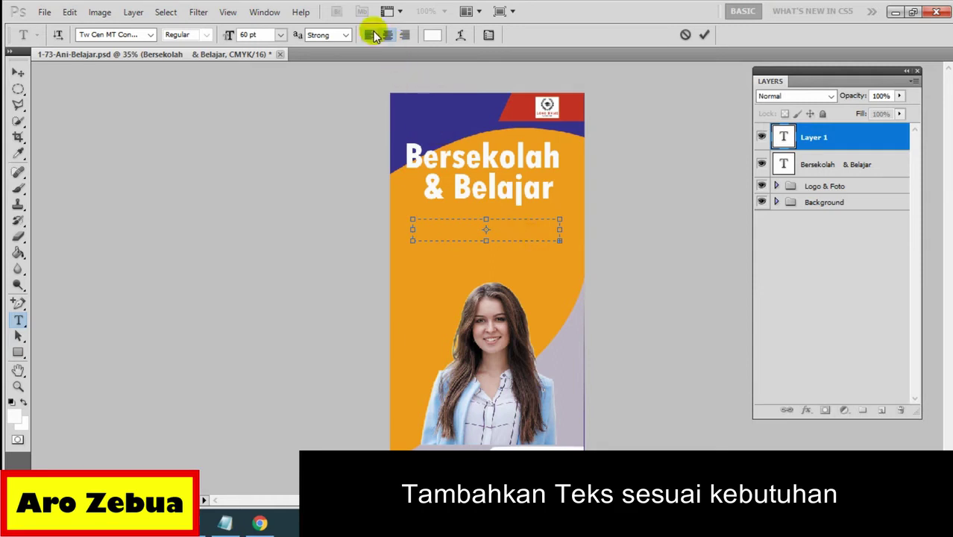
click(446, 229)
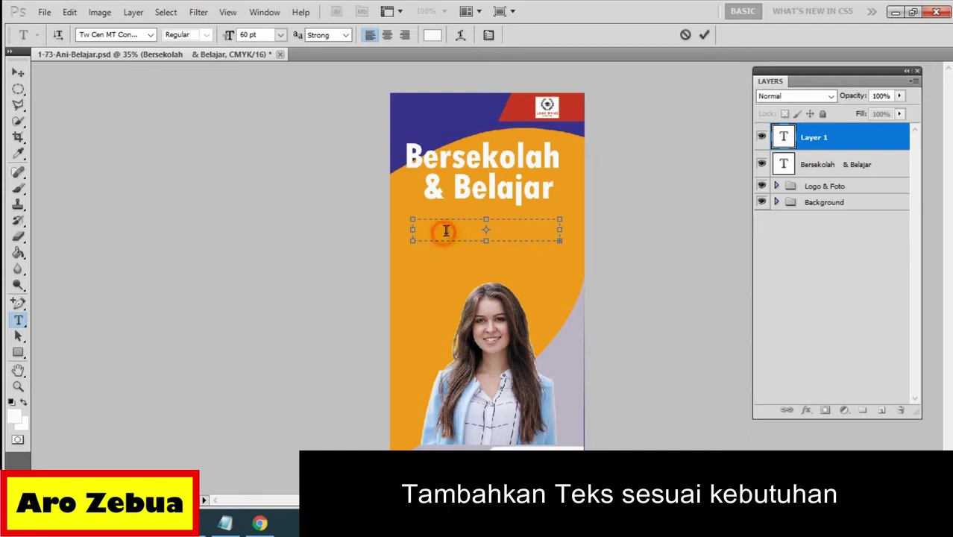
click(432, 229)
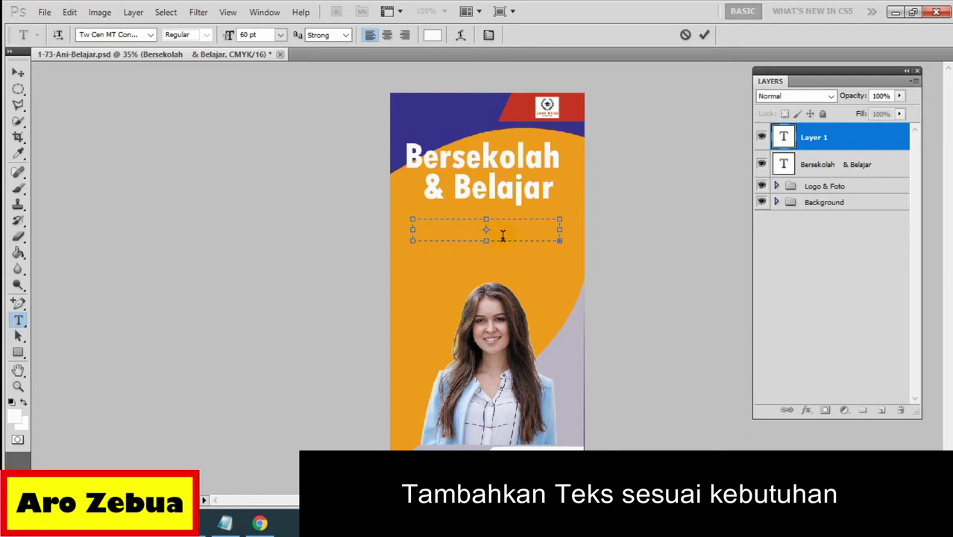
text(memm)
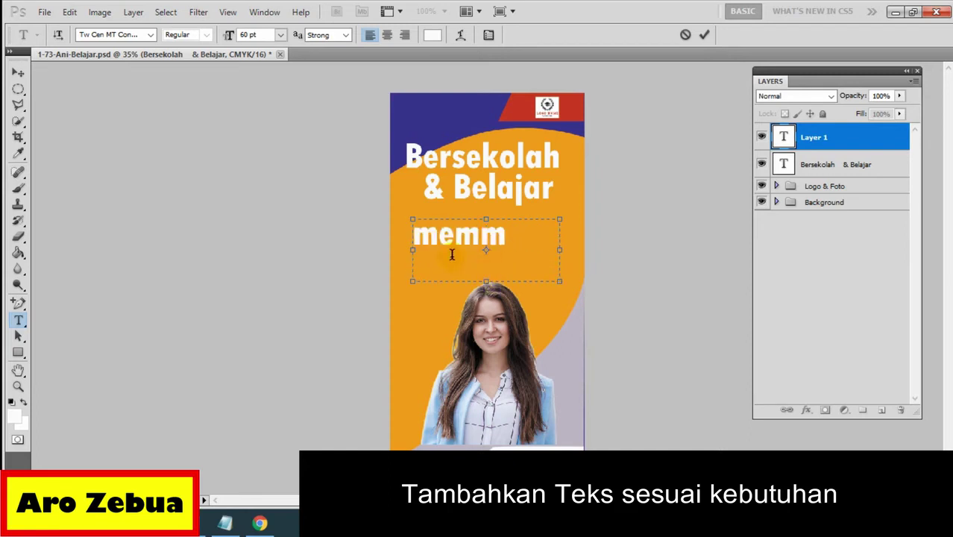
drag(506, 239, 463, 240)
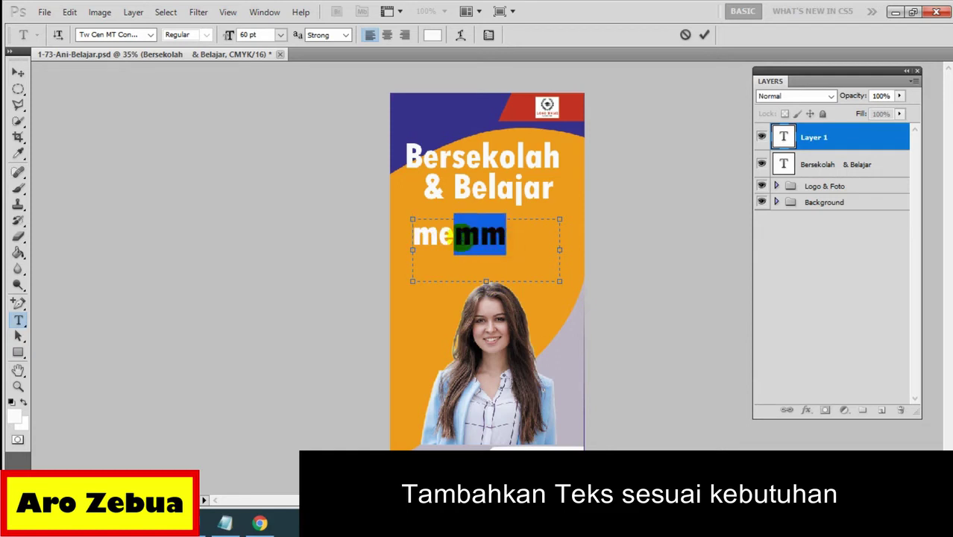
key(BackSpace)
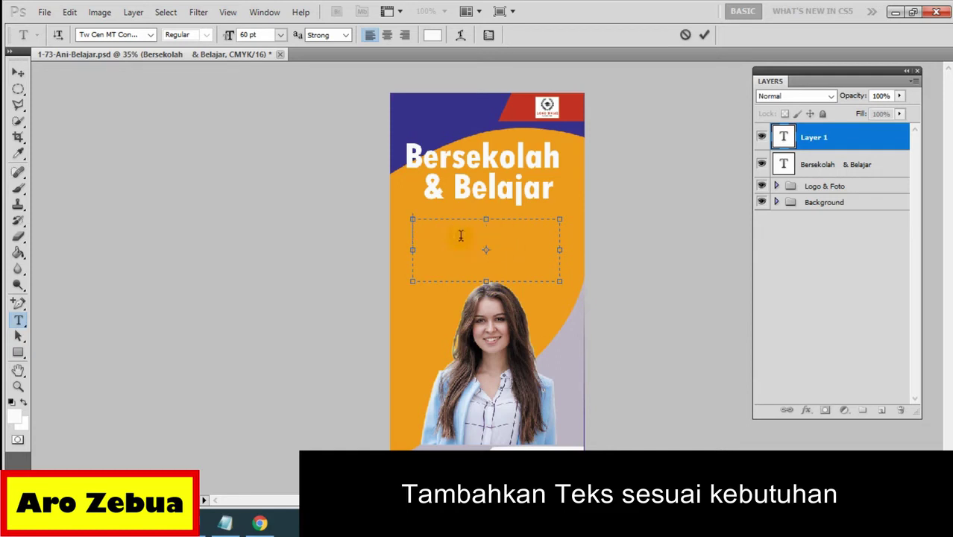
text(MEM)
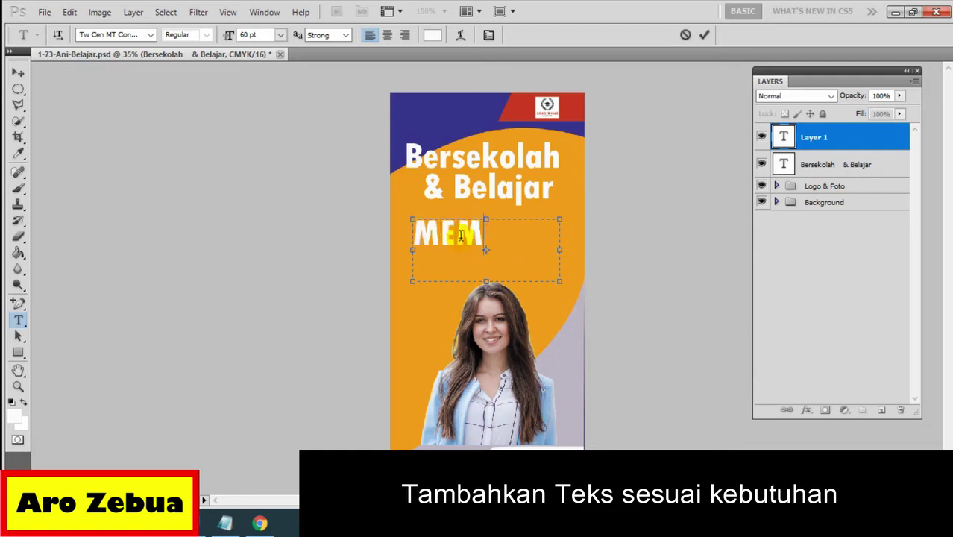
text(BUAT SAY)
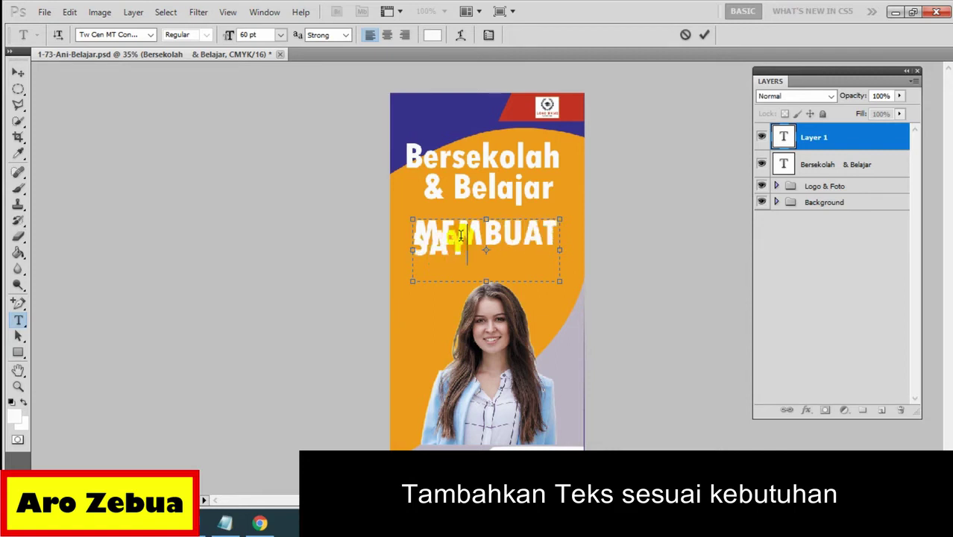
text(A)
Step: Set the subtitle to 36 pt and fit its text box to one line
drag(485, 248, 401, 222)
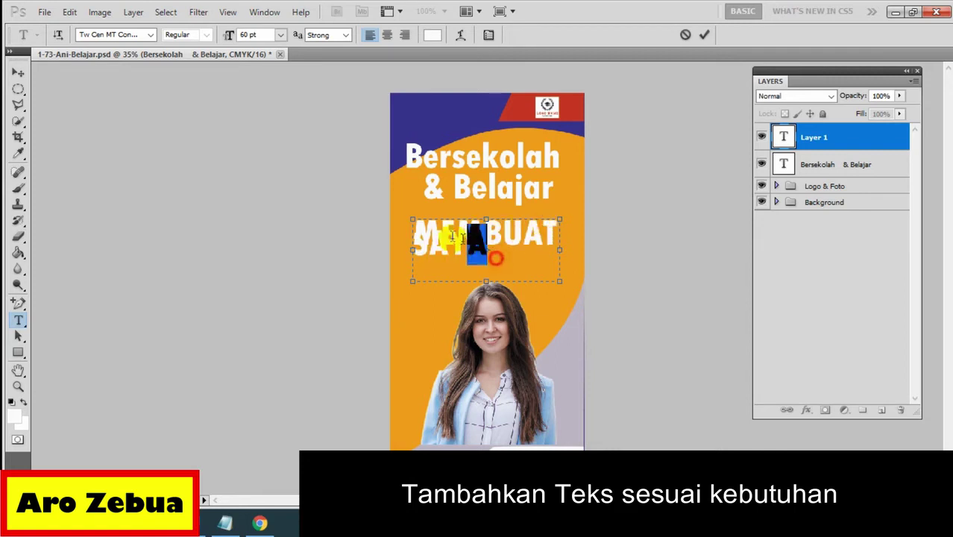
click(280, 35)
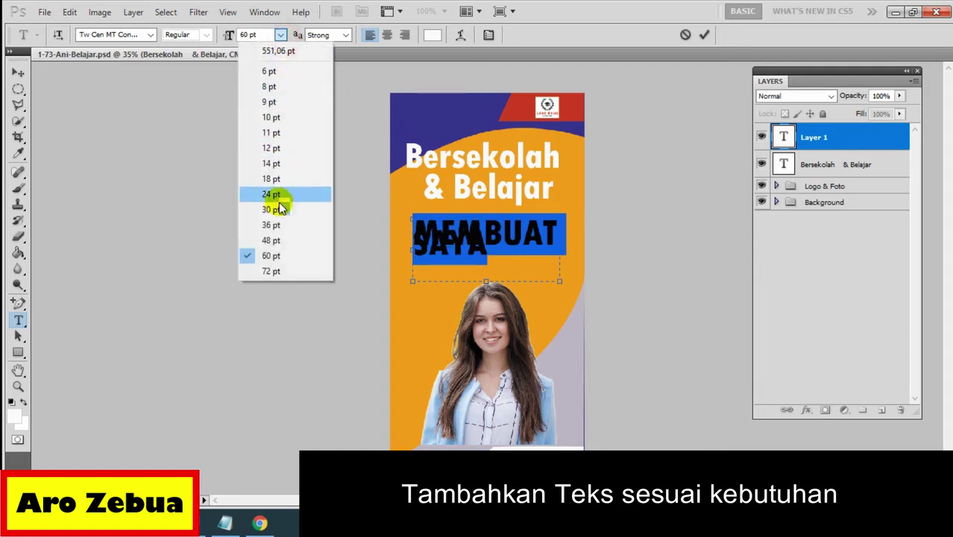
click(276, 241)
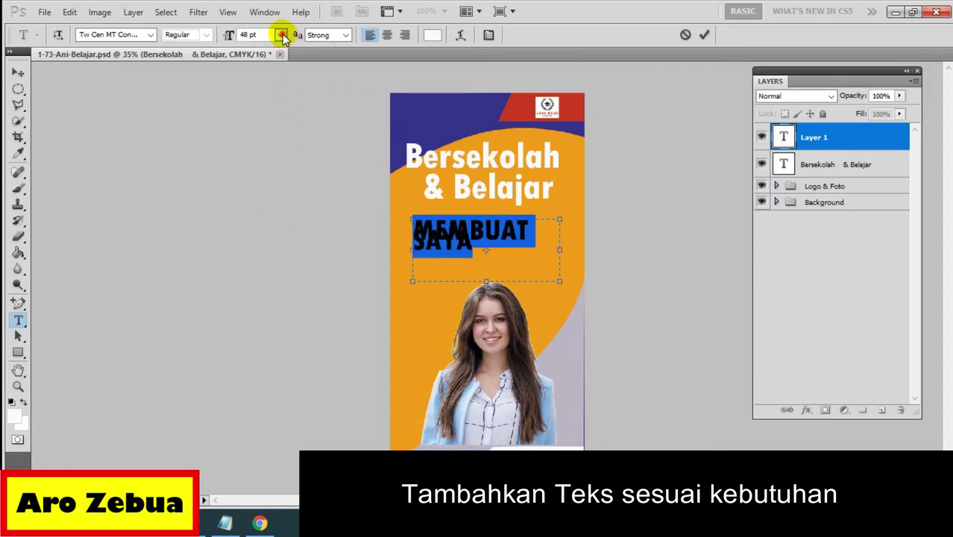
click(282, 35)
click(262, 210)
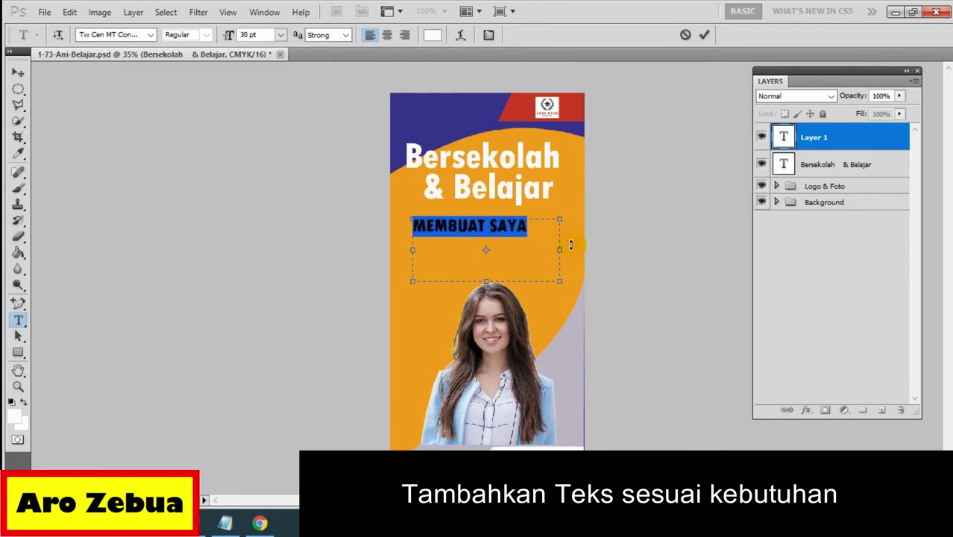
click(281, 35)
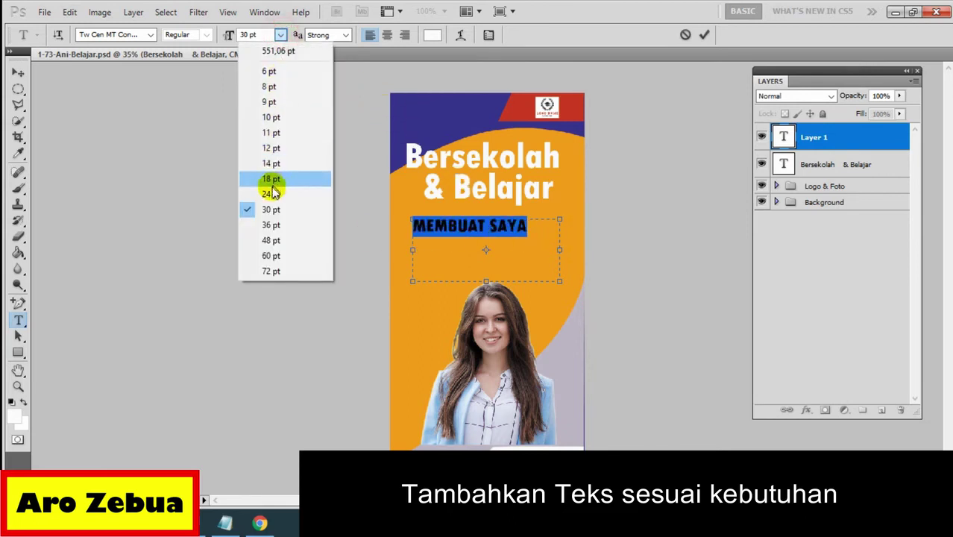
click(273, 225)
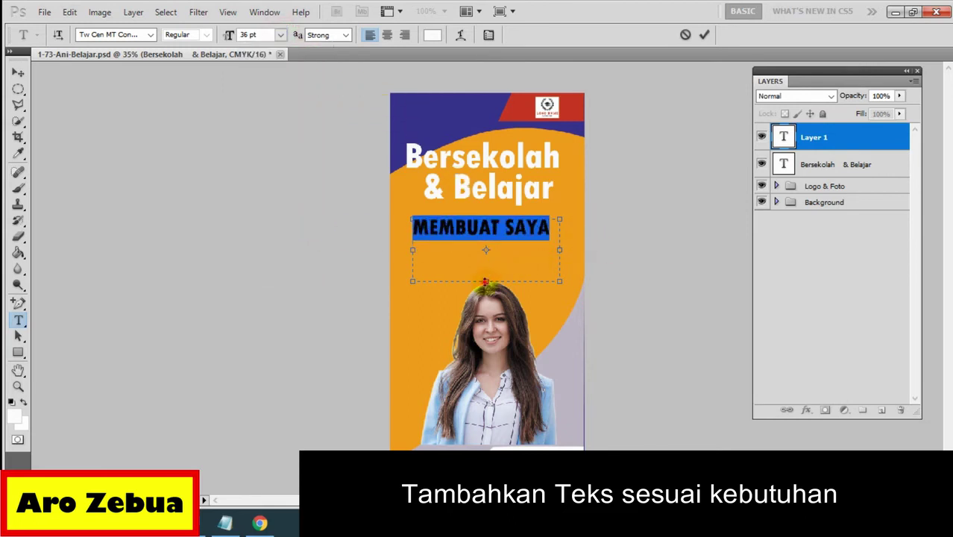
drag(485, 280, 486, 245)
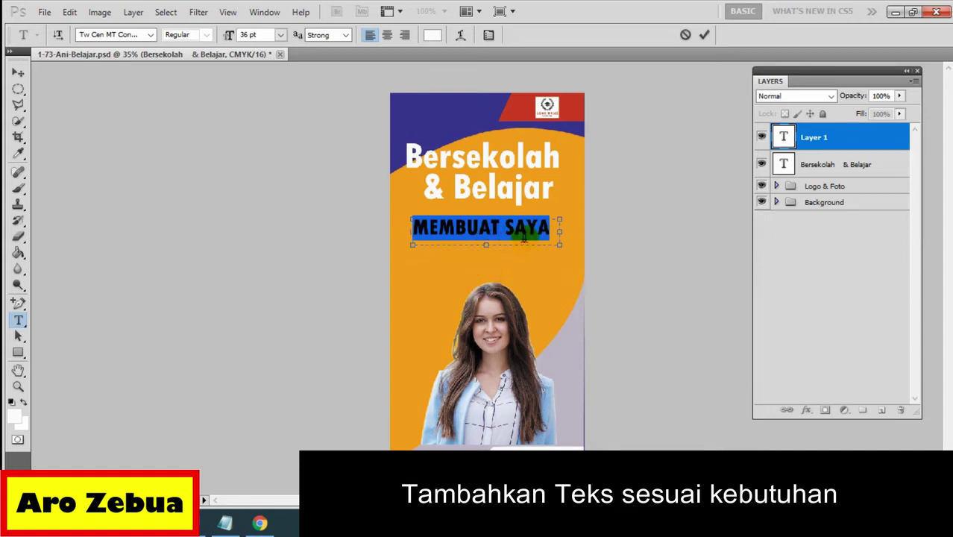
drag(559, 233, 553, 232)
Step: Shift the MEMBUAT SAYA subtitle slightly right under the title, then reopen it for text editing
click(19, 73)
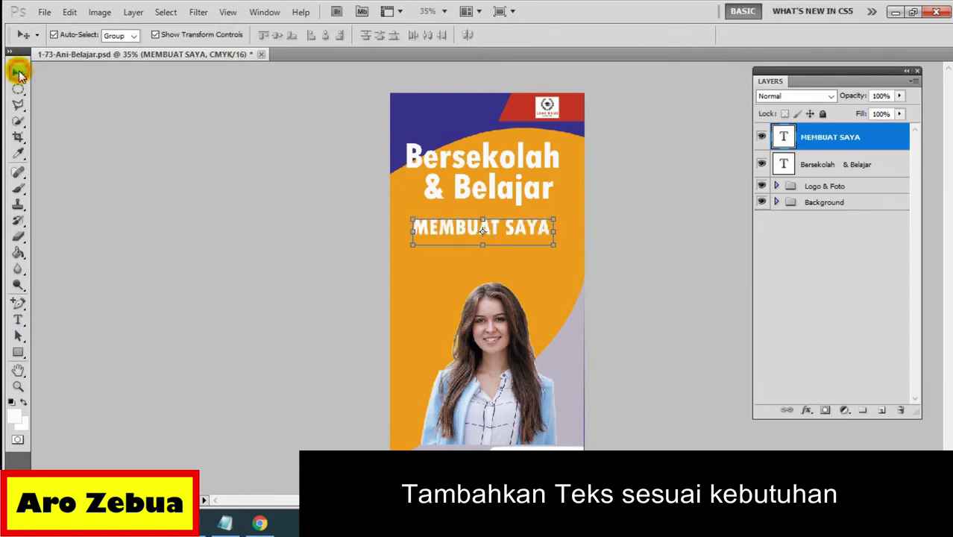
drag(493, 230, 506, 226)
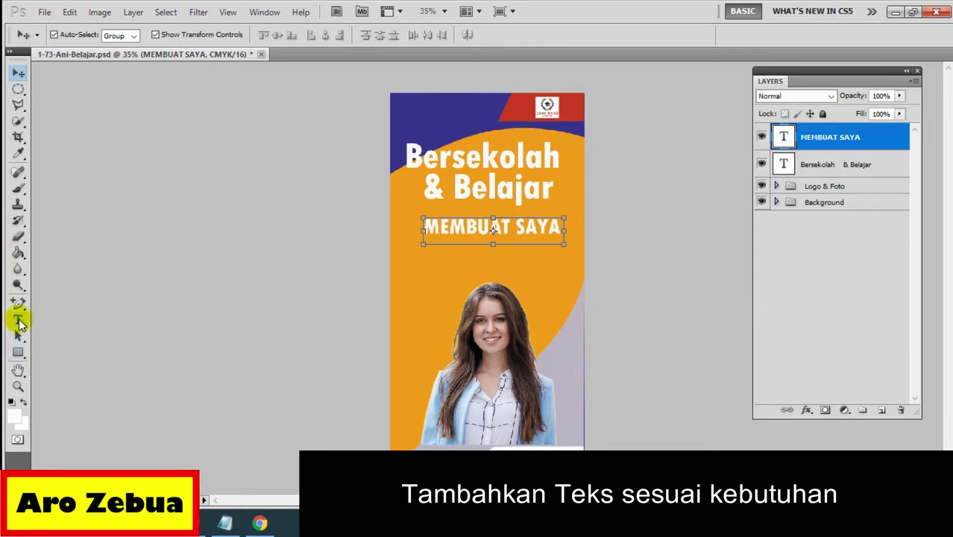
click(19, 320)
click(474, 231)
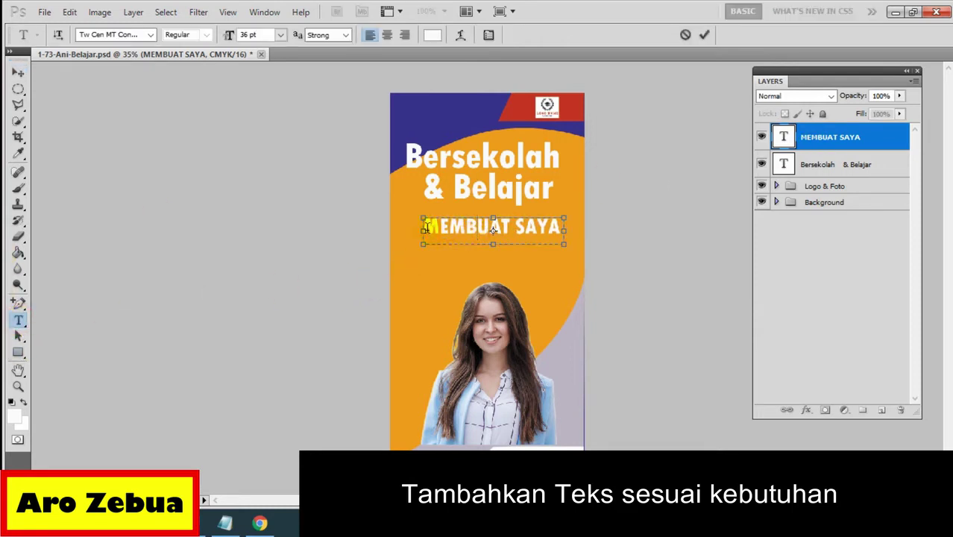
Step: Resize the subtitle box so the 36 pt text fits on one line, then select all its text
drag(424, 231, 486, 232)
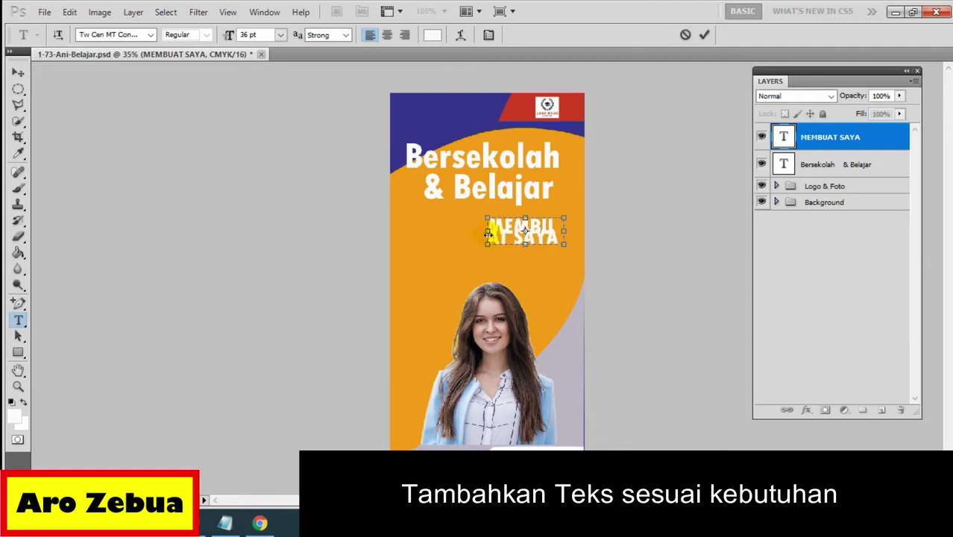
click(486, 232)
drag(488, 232, 423, 228)
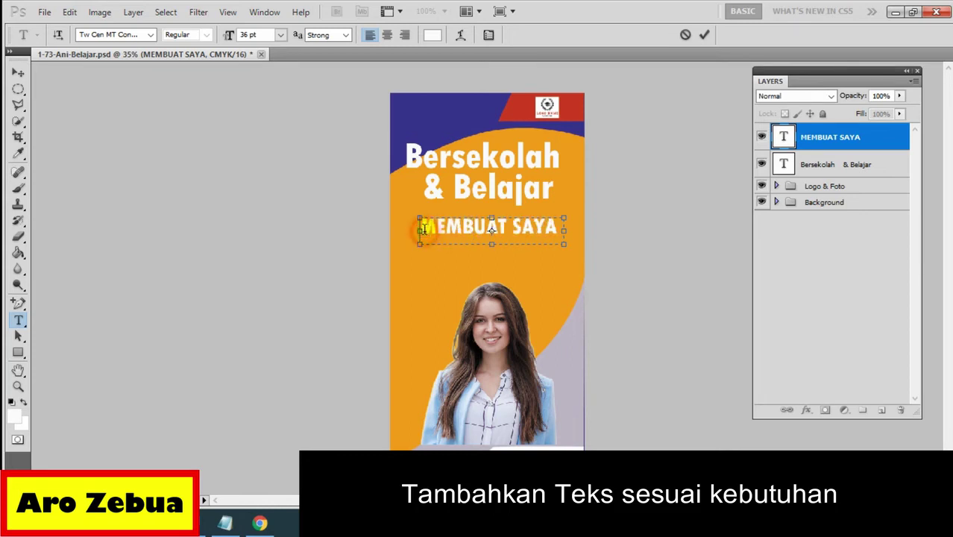
mouse_move(421, 231)
mouse_down()
mouse_move(448, 230)
mouse_move(420, 231)
mouse_up()
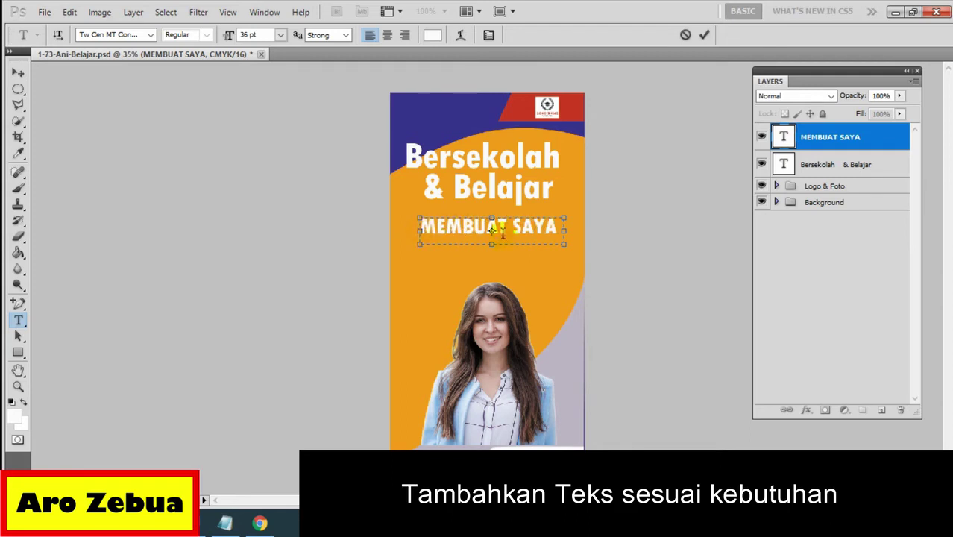
drag(557, 231, 420, 229)
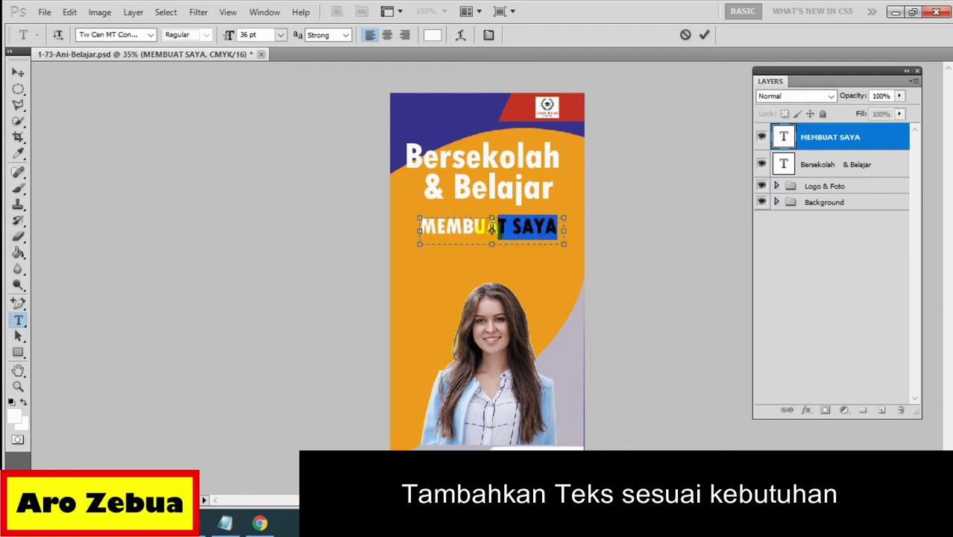
Step: Recolour MEMBUAT SAYA pale mint green (#b9fbde), commit it, and nudge it slightly upward
click(431, 38)
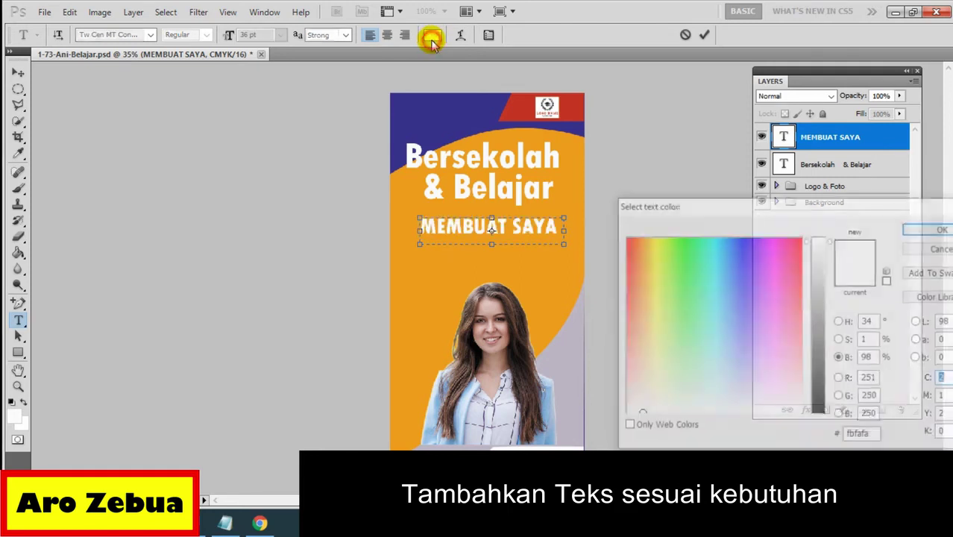
click(627, 243)
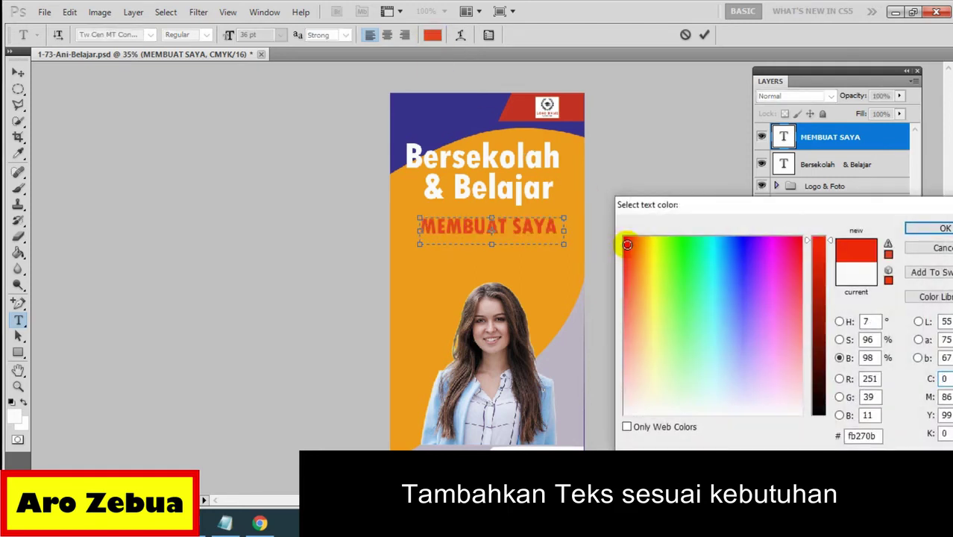
mouse_move(627, 244)
mouse_down()
mouse_move(654, 329)
mouse_move(719, 335)
mouse_move(691, 370)
mouse_move(692, 302)
mouse_move(699, 368)
mouse_up()
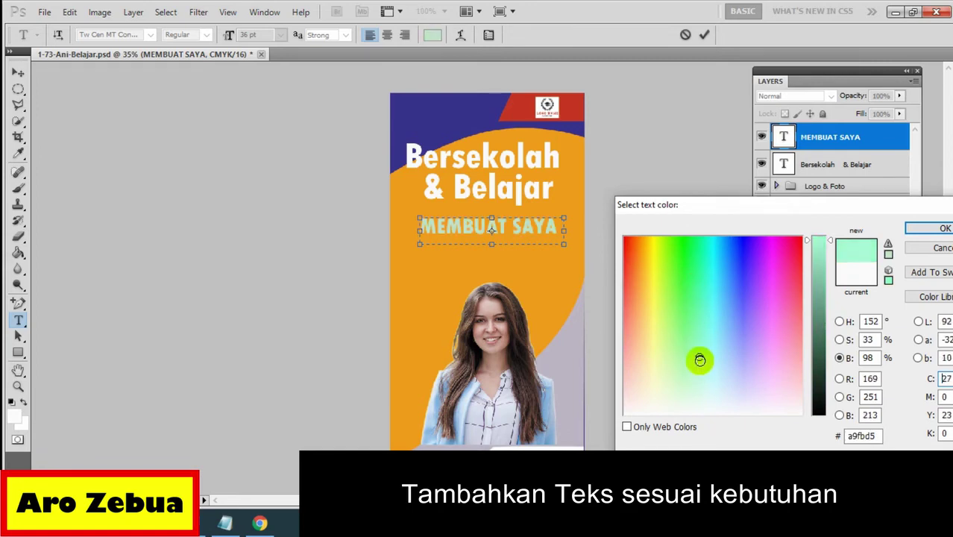
click(923, 227)
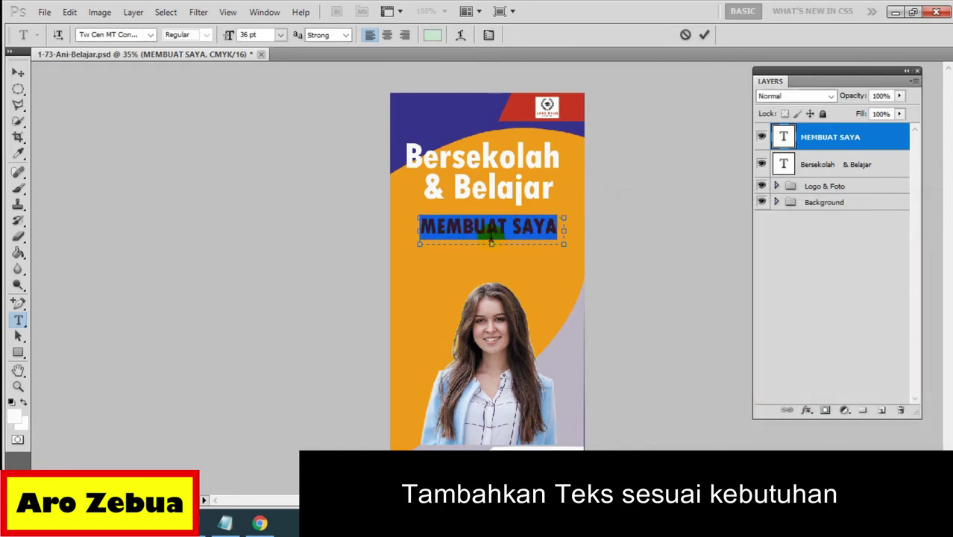
click(18, 71)
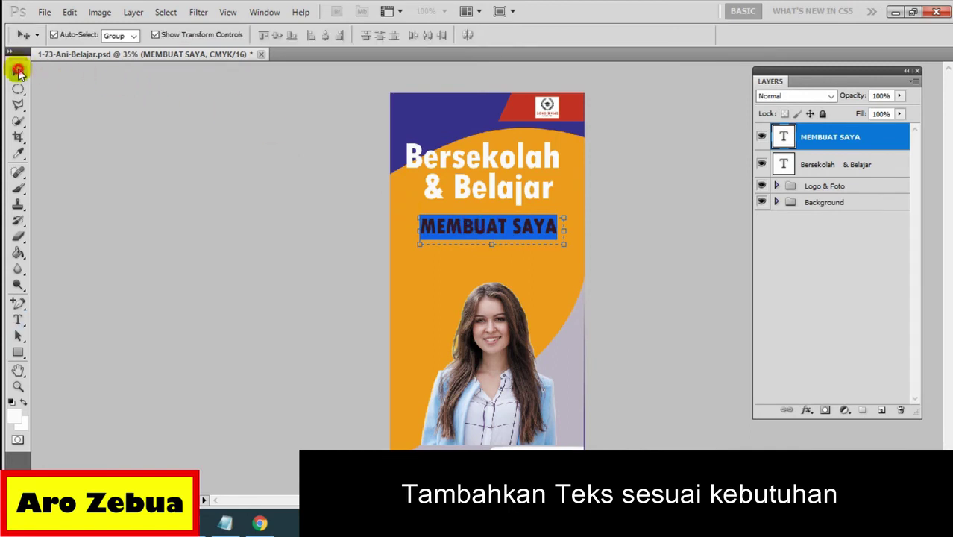
drag(506, 222, 515, 216)
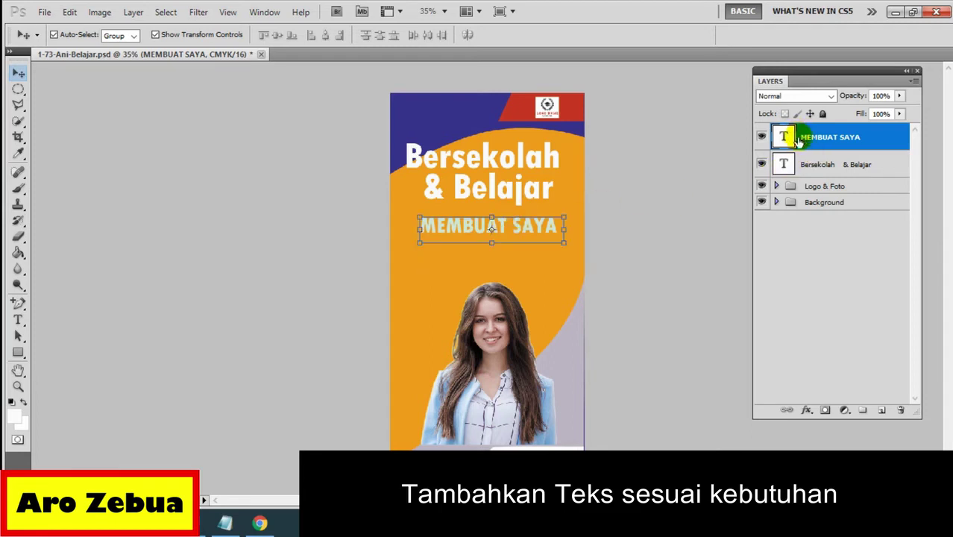
click(814, 167)
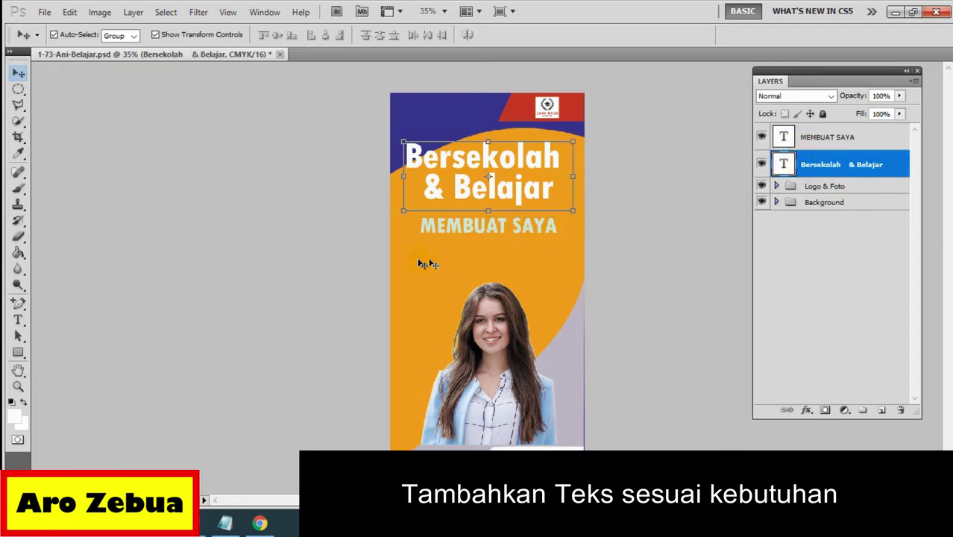
click(19, 319)
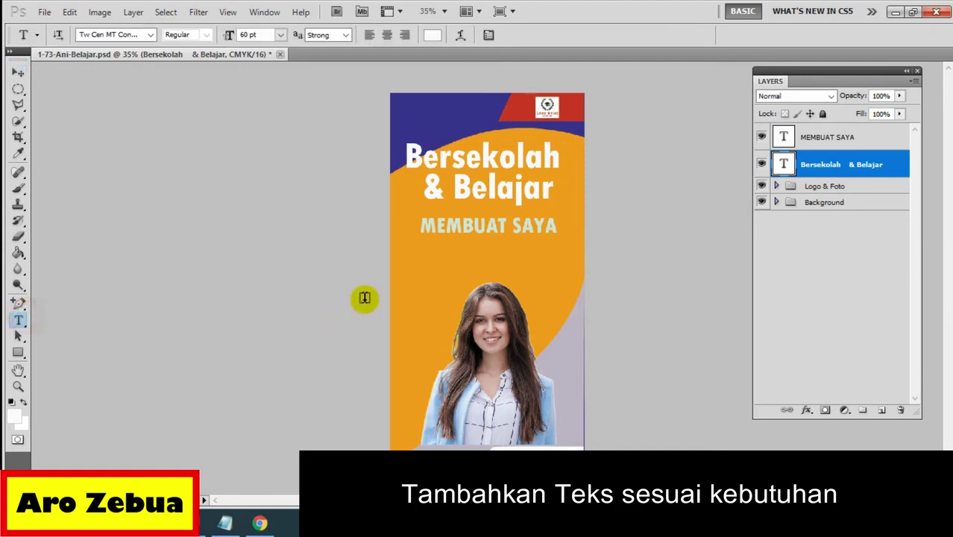
click(254, 35)
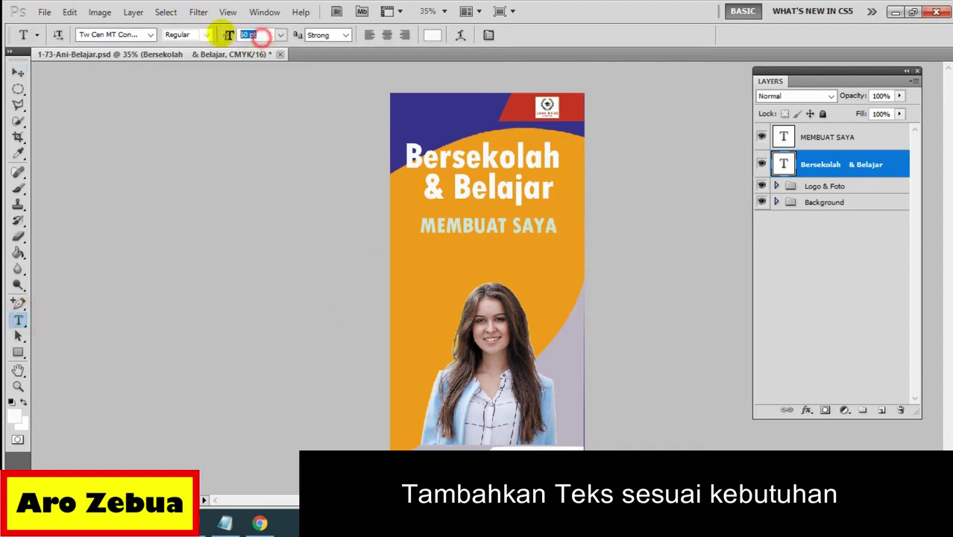
text(2)
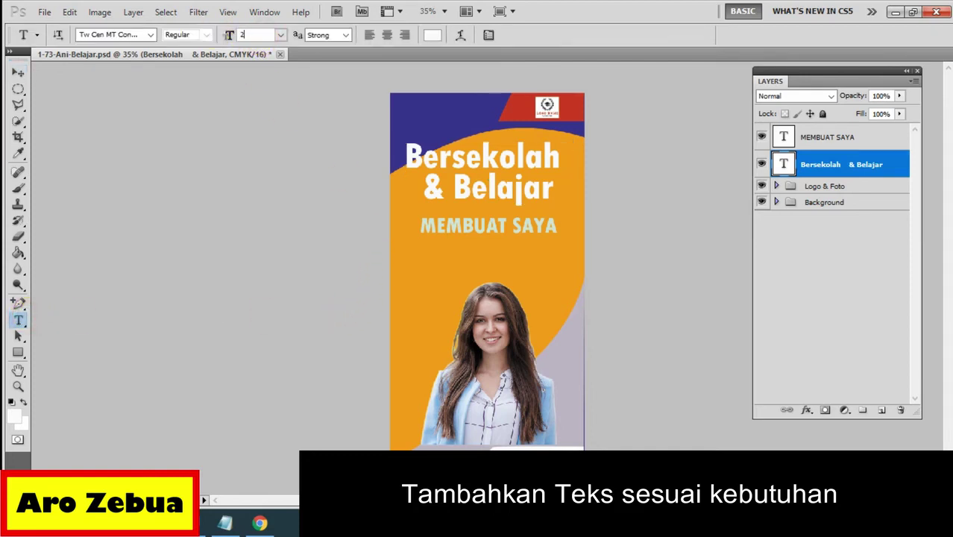
text(4)
key(Return)
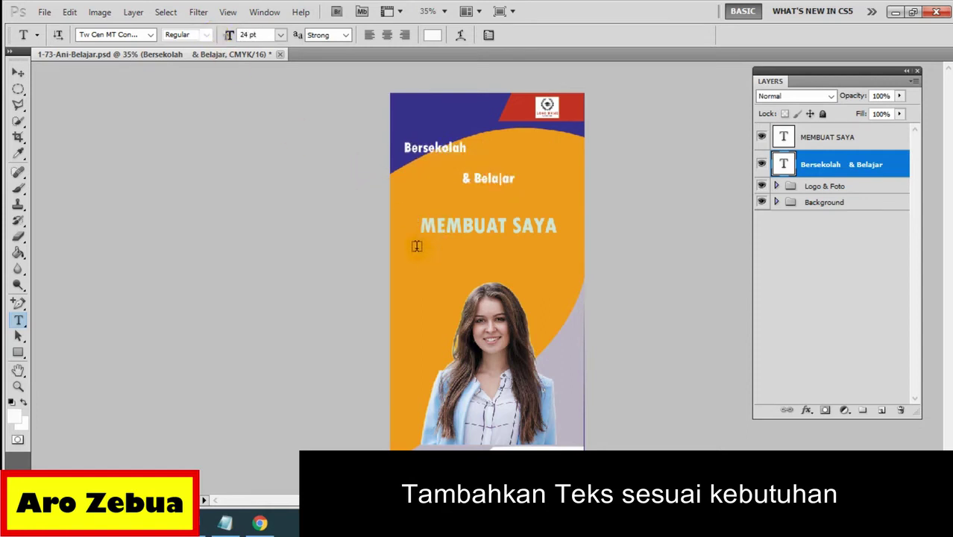
key(ctrl+z)
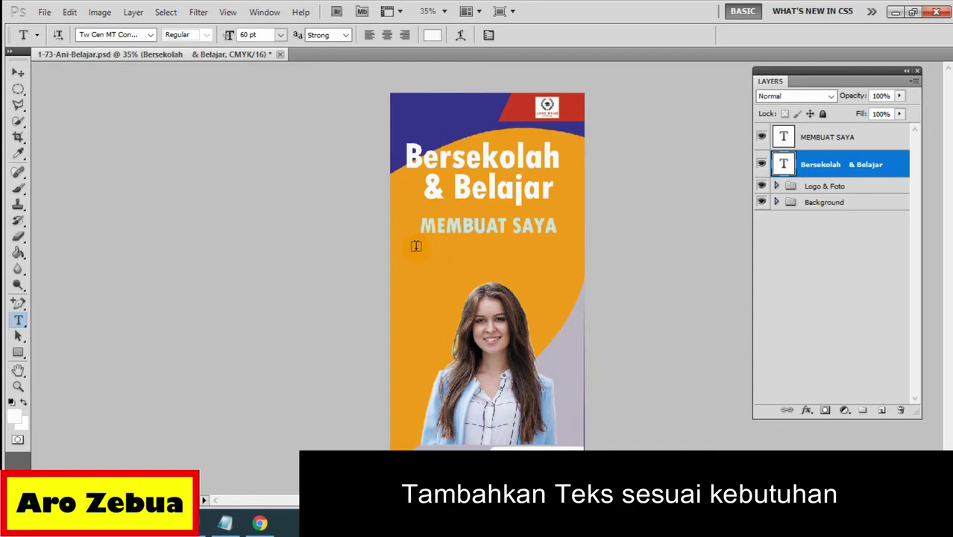
Step: Create a Bahagia text box below MEMBUAT SAYA and set its size to 60 pt
drag(411, 243, 560, 265)
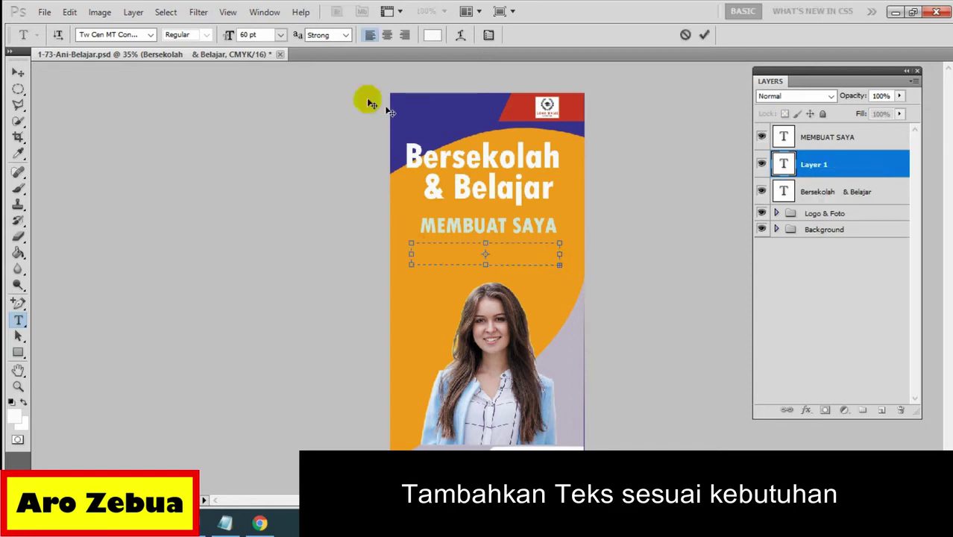
drag(254, 34, 226, 35)
text(24)
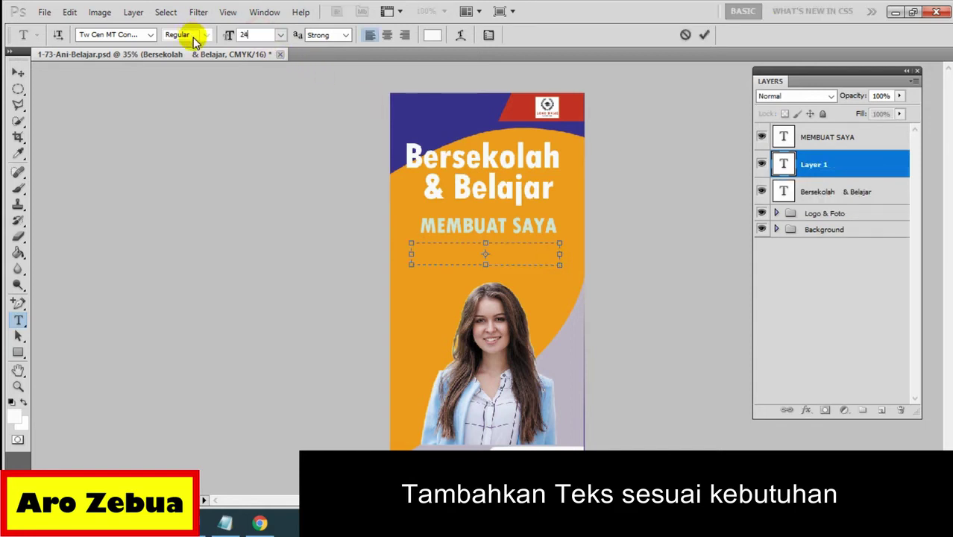
key(Return)
text(Bahagia)
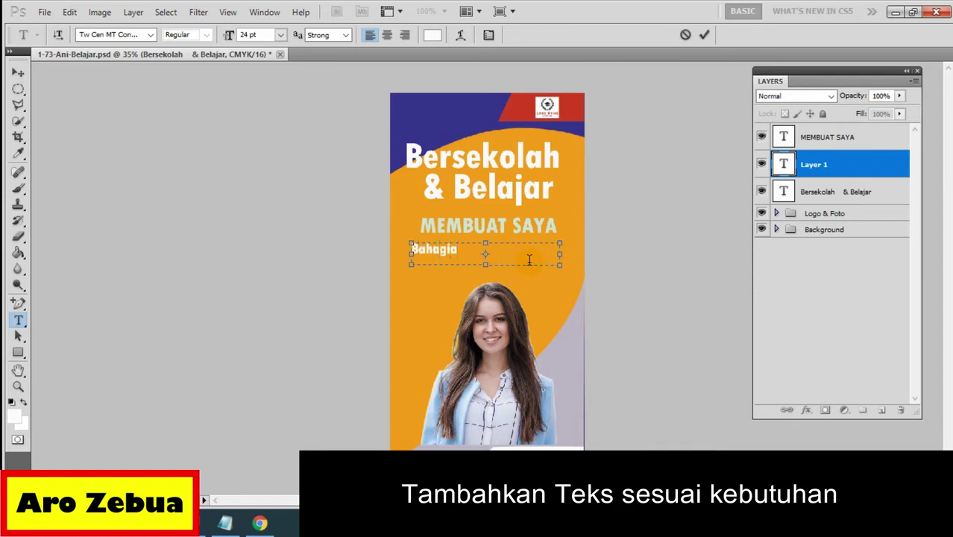
key(ctrl+a)
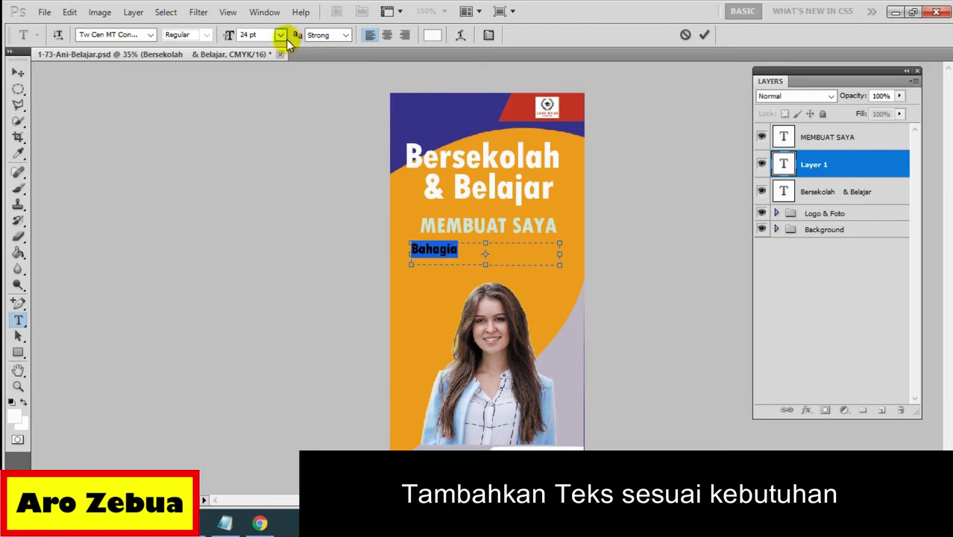
click(281, 35)
click(271, 256)
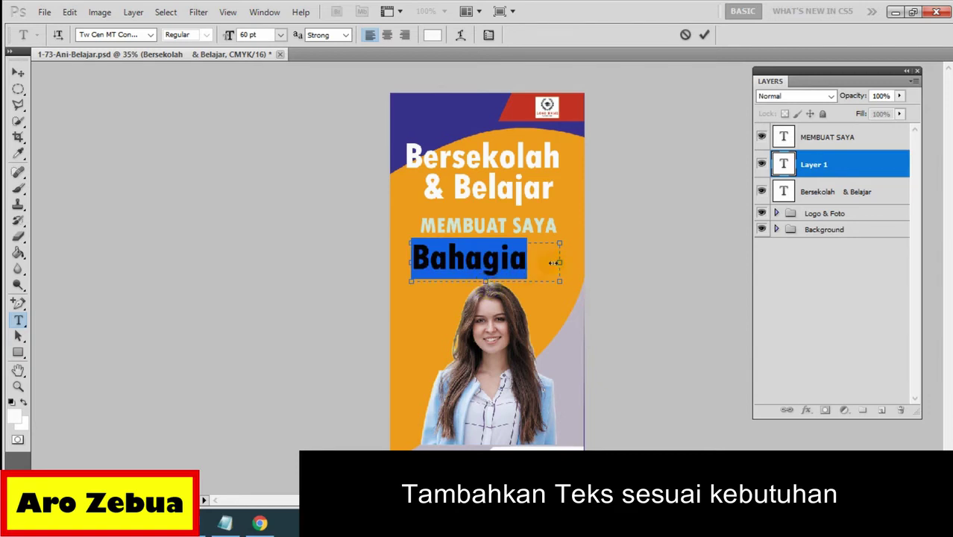
Step: Try MS UI Gothic, Wingdings 3 and Microsoft YaHei on Bahagia, settling on Vladimir Script
click(150, 35)
click(124, 313)
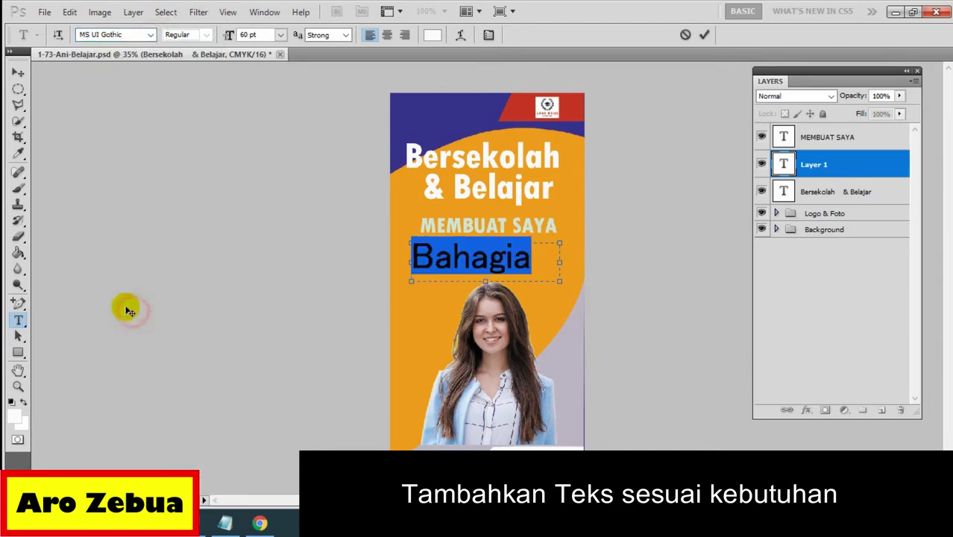
click(150, 34)
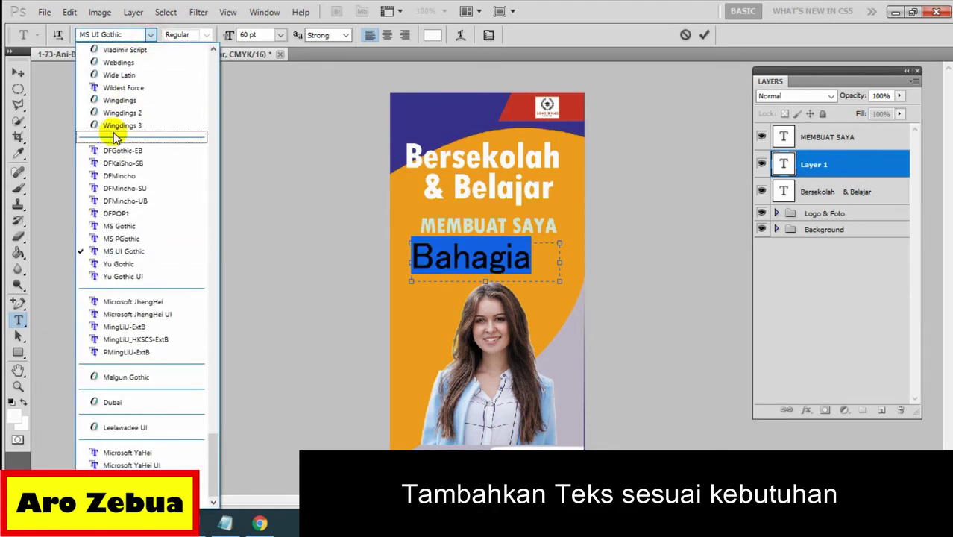
click(117, 128)
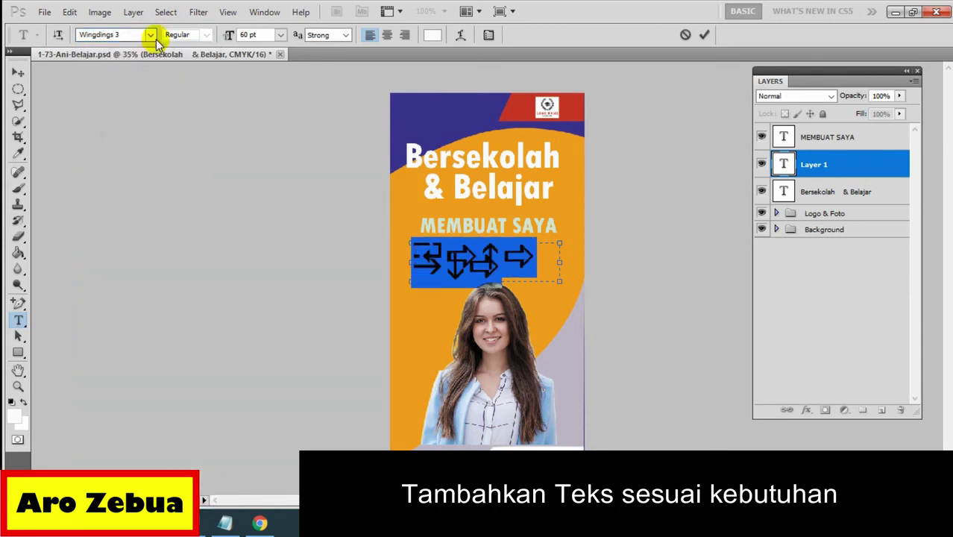
click(151, 34)
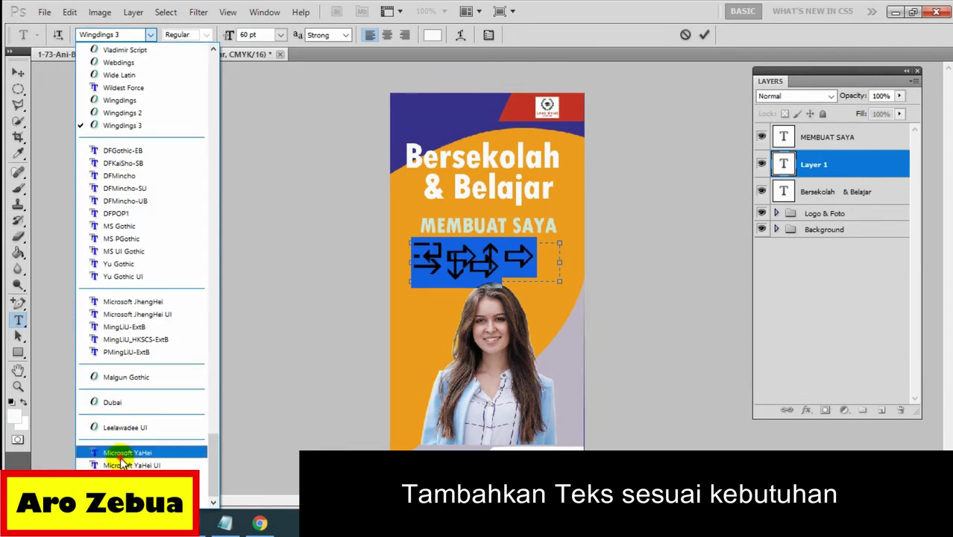
click(127, 452)
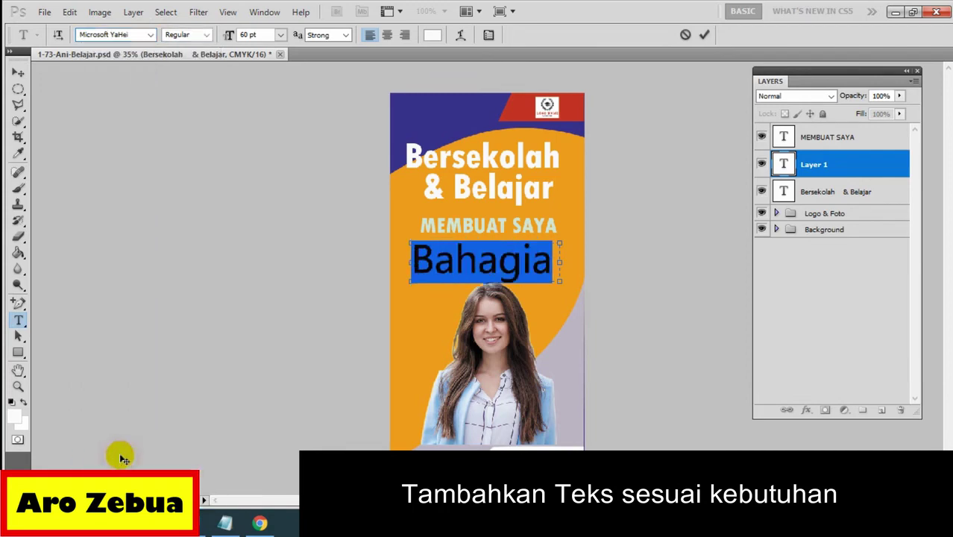
click(151, 34)
click(126, 50)
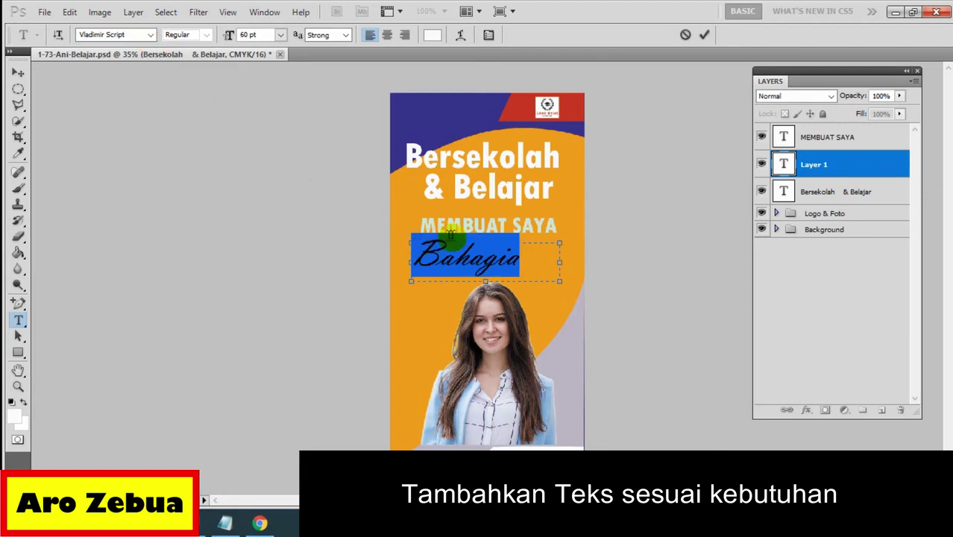
click(815, 170)
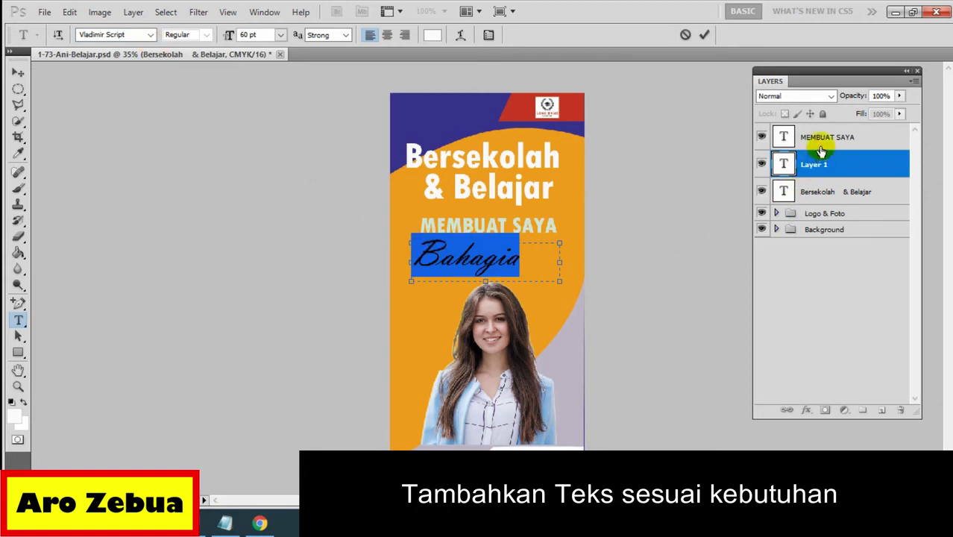
Step: Select all of the MEMBUAT SAYA subtitle text for font changes
click(817, 142)
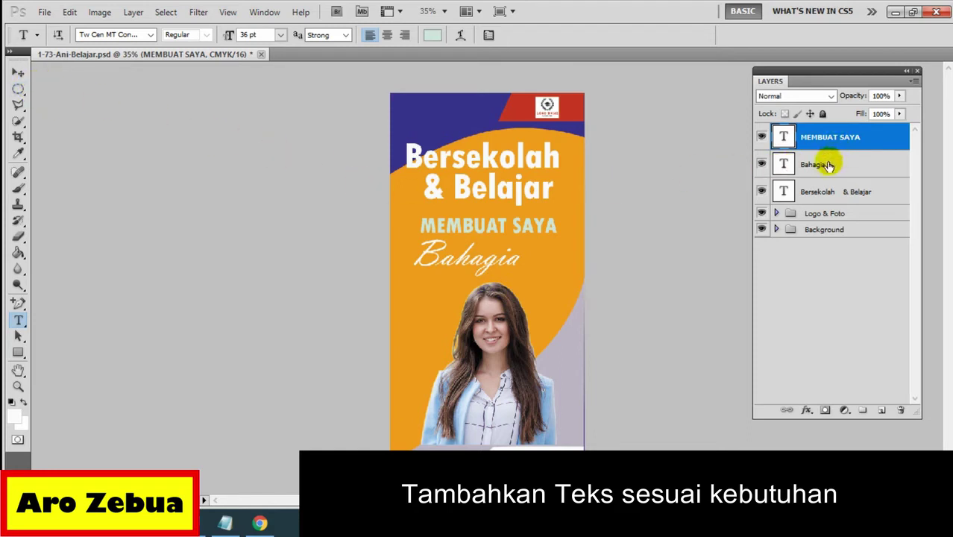
click(486, 224)
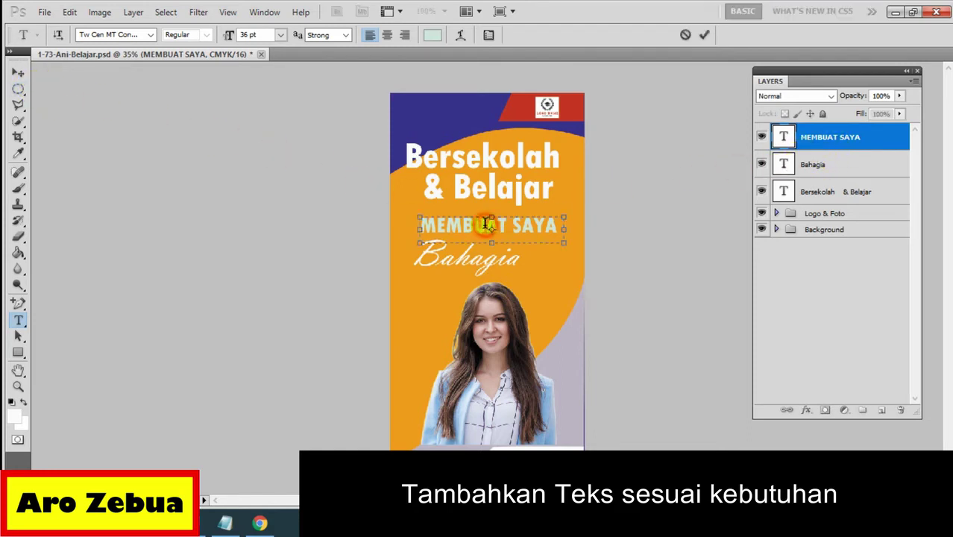
mouse_move(486, 224)
mouse_down()
mouse_move(427, 225)
mouse_move(538, 232)
mouse_move(405, 226)
mouse_up()
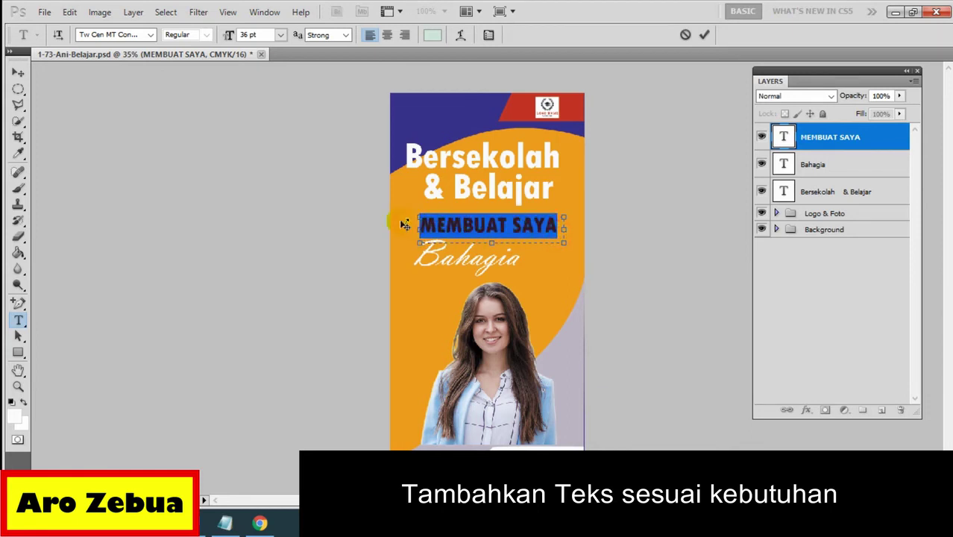
click(151, 36)
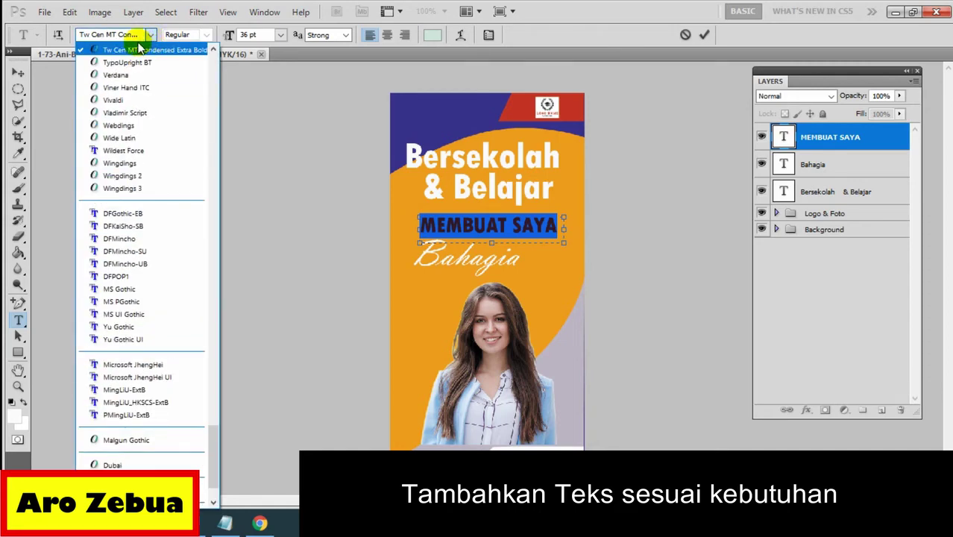
click(151, 36)
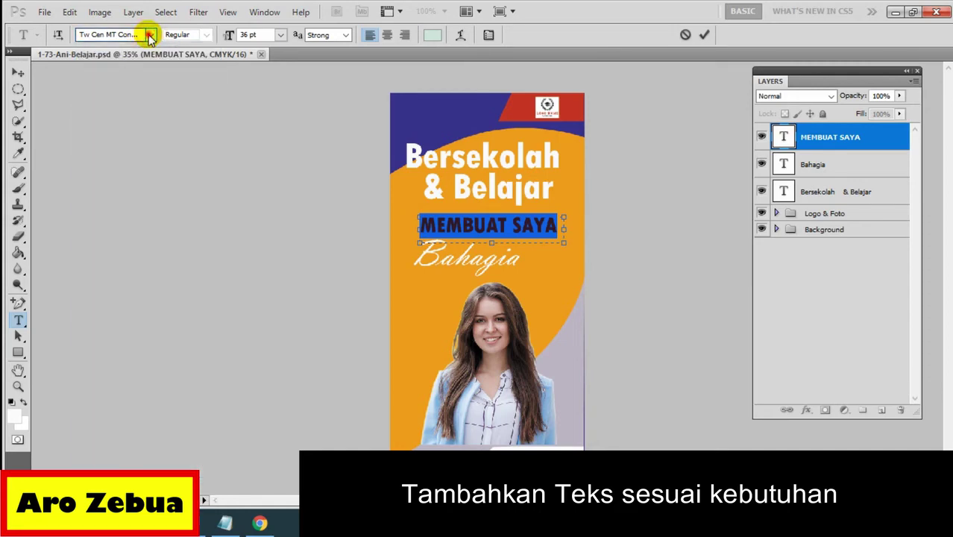
click(151, 36)
click(128, 34)
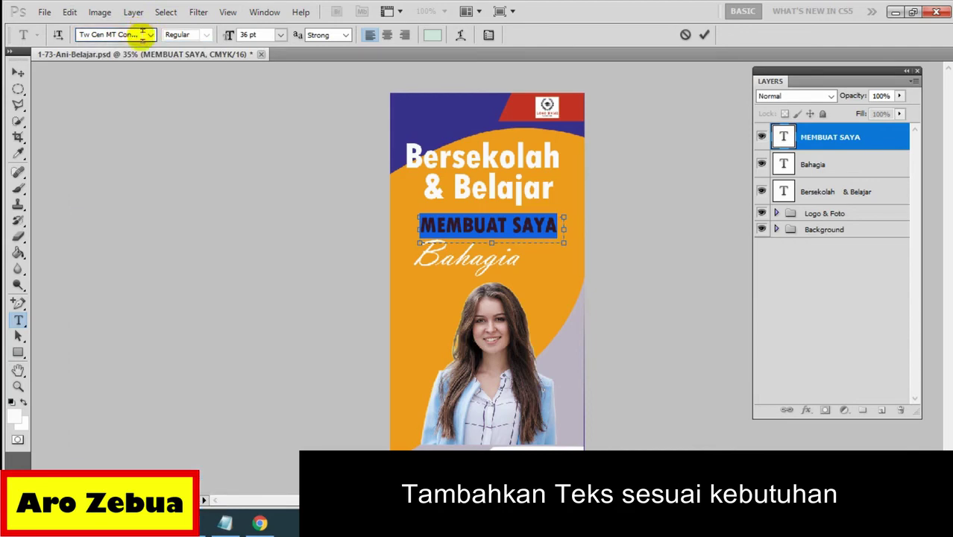
Step: Try Monotype Corsiva and EngraversGothic BT on the subtitle, keeping Tw Cen MT Condensed in the end
click(138, 35)
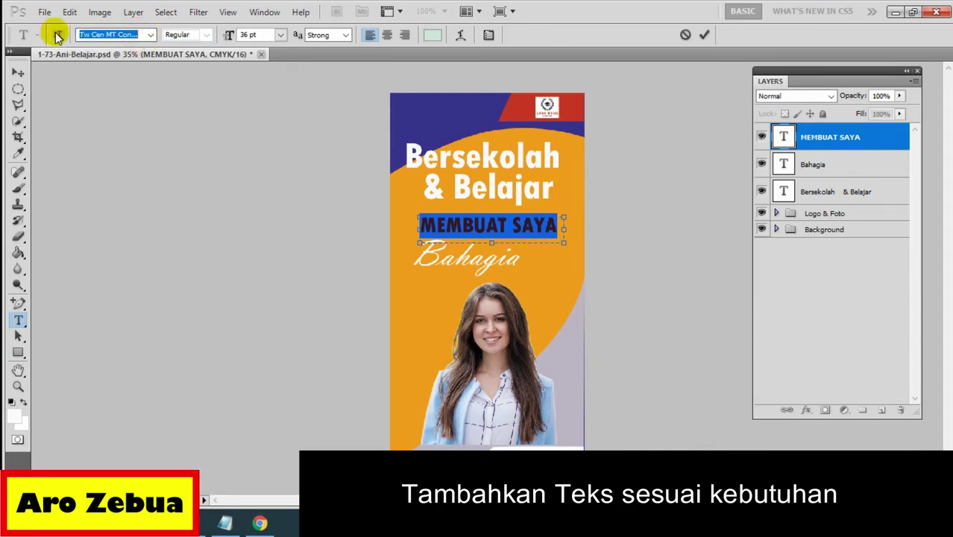
text(Monotype Corsiva)
key(Return)
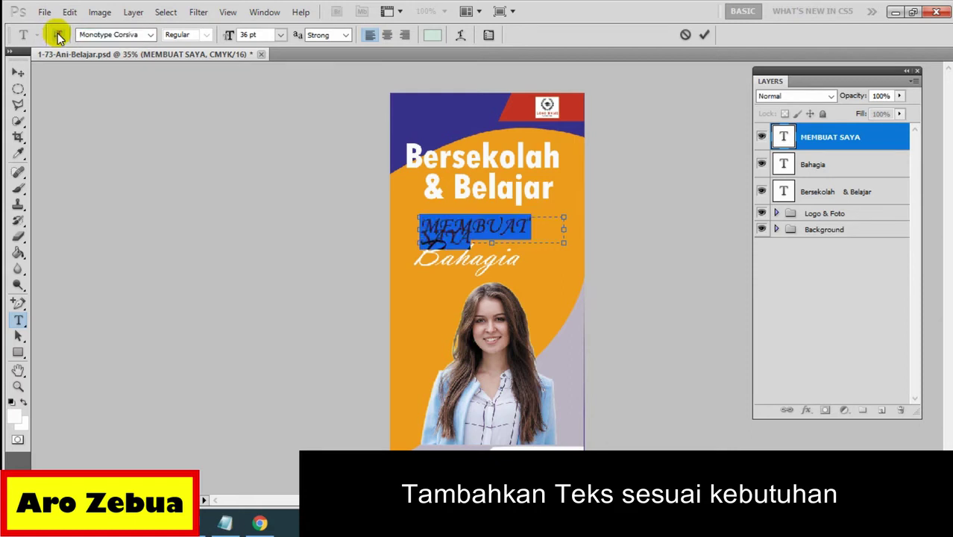
click(150, 34)
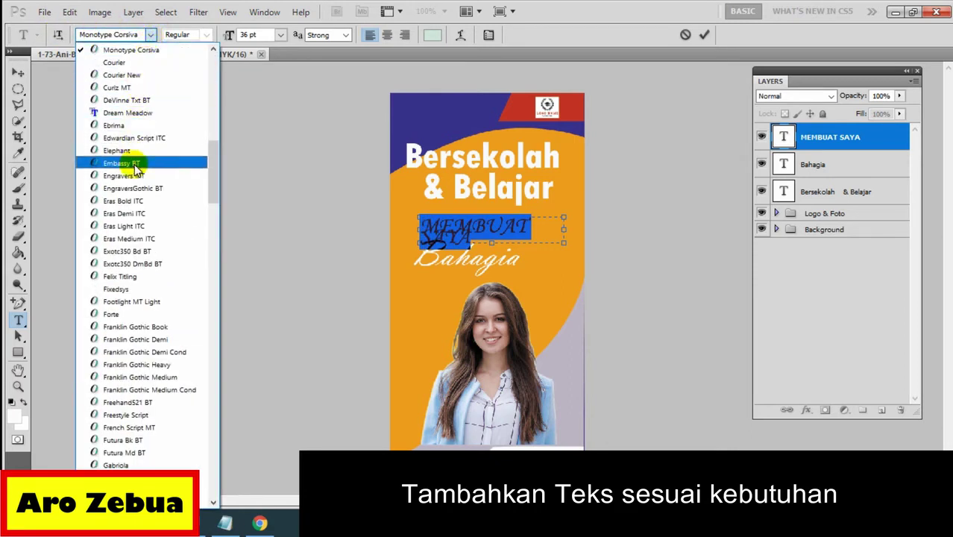
click(142, 189)
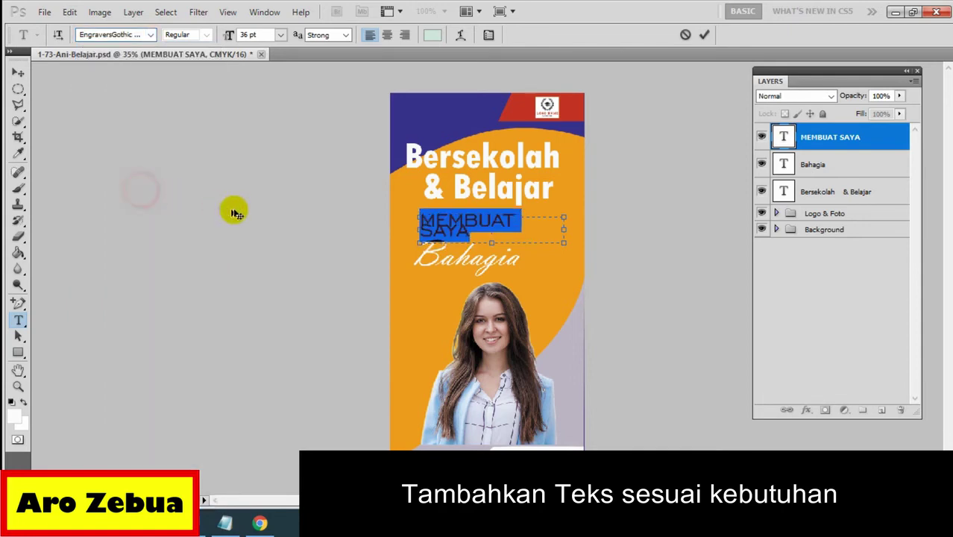
click(821, 169)
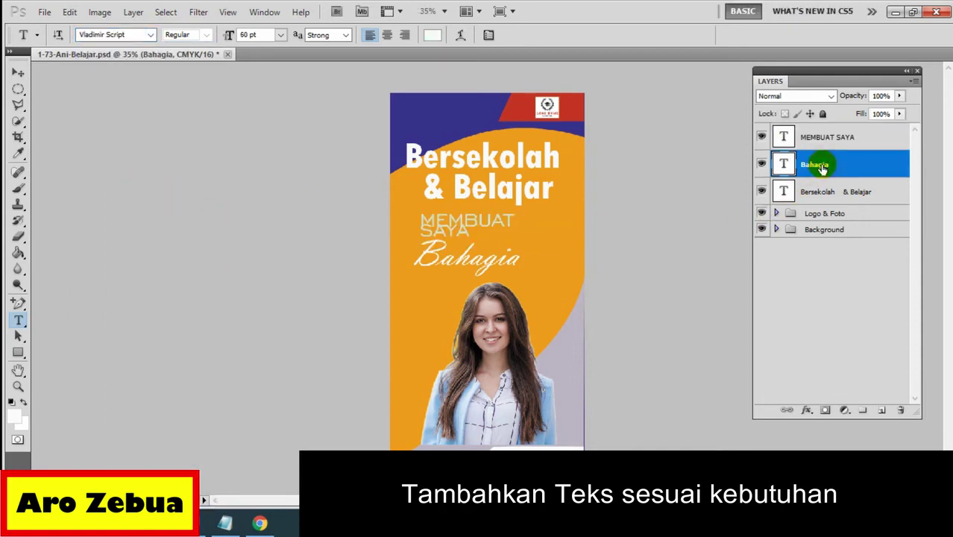
click(824, 136)
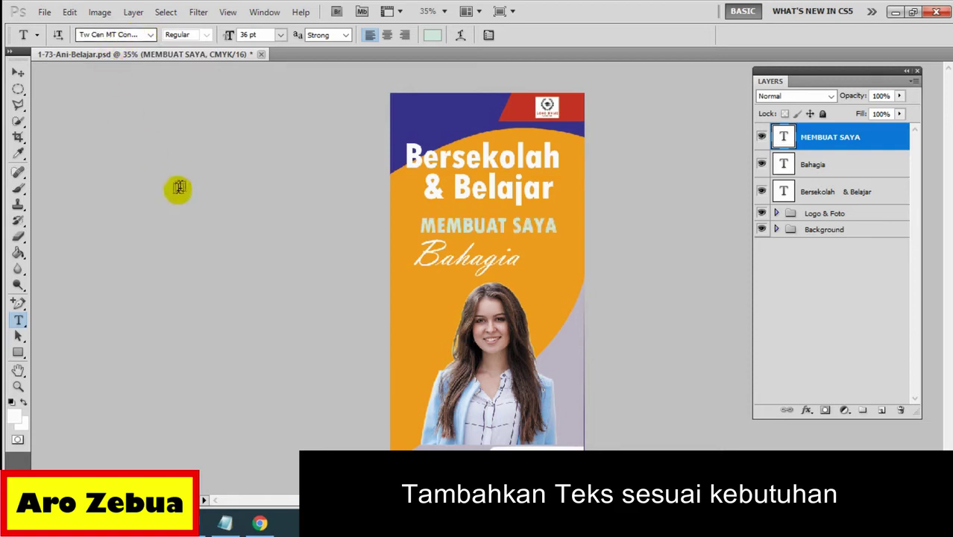
Step: Shrink the Bahagia text box to fit the word
click(20, 74)
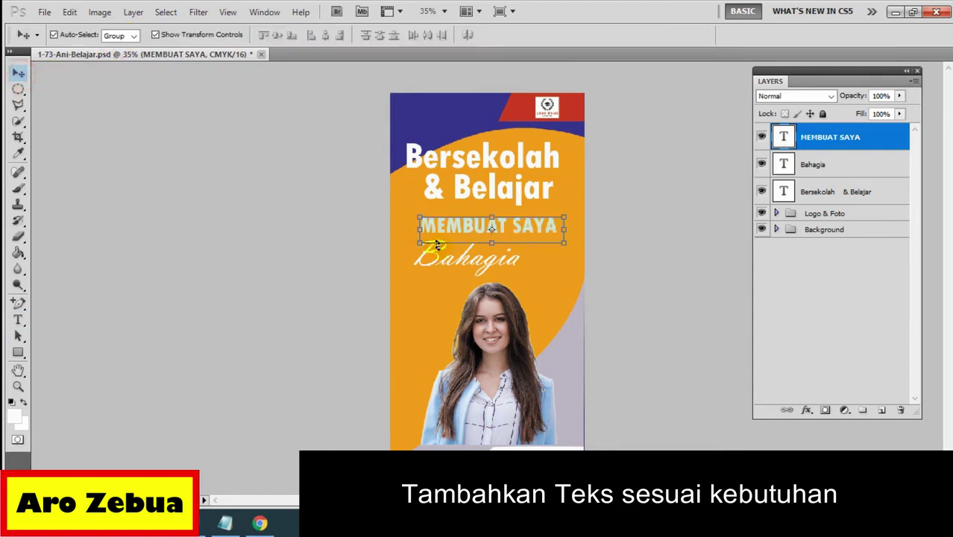
click(481, 266)
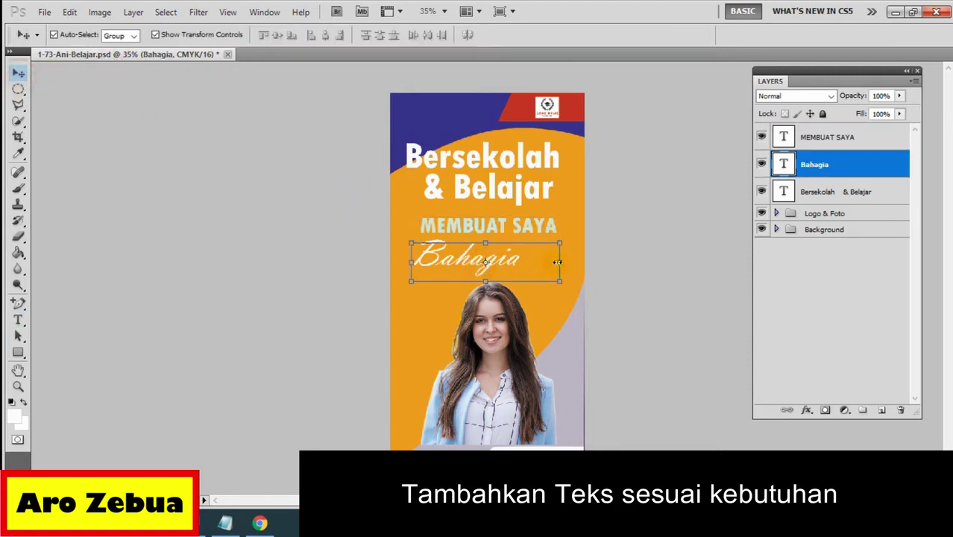
mouse_move(557, 262)
mouse_down()
mouse_move(545, 257)
mouse_move(553, 258)
mouse_up()
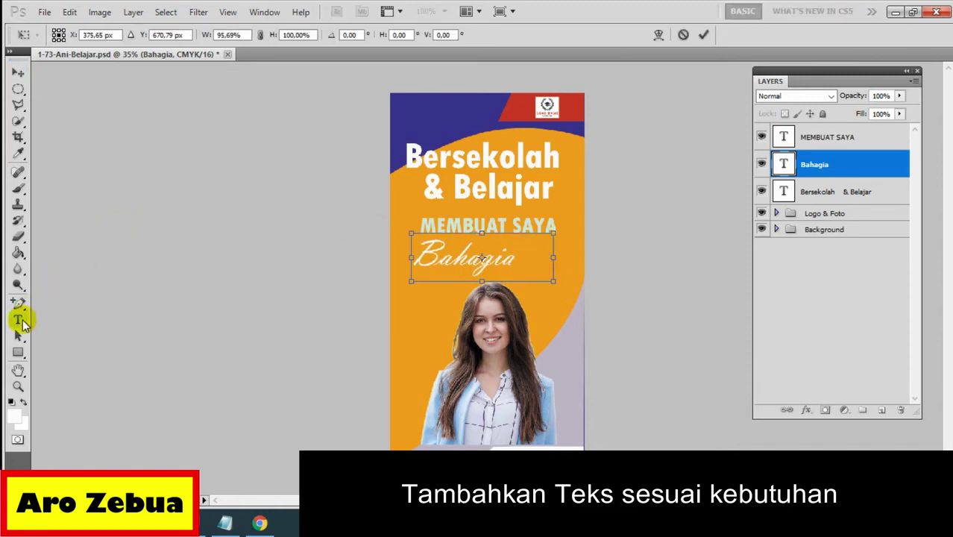
click(21, 323)
click(383, 204)
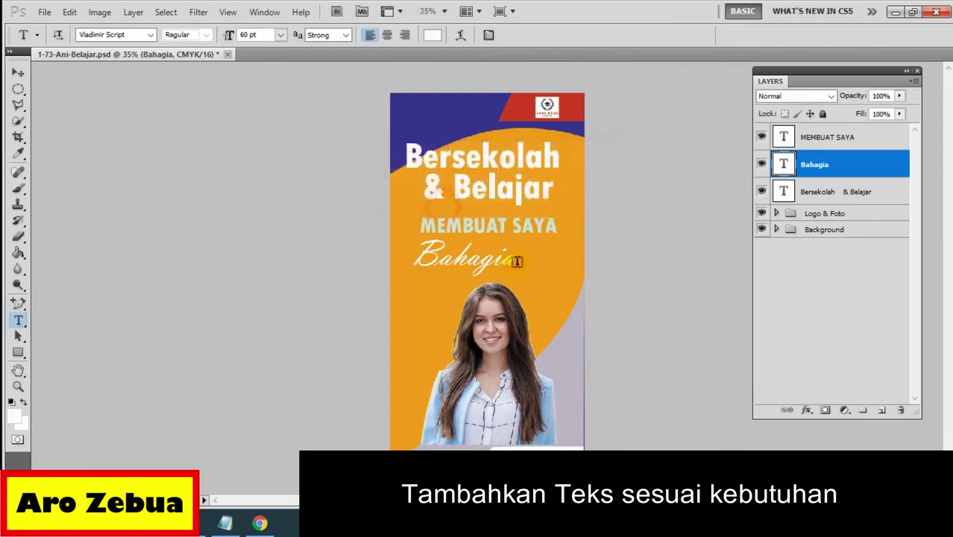
click(502, 261)
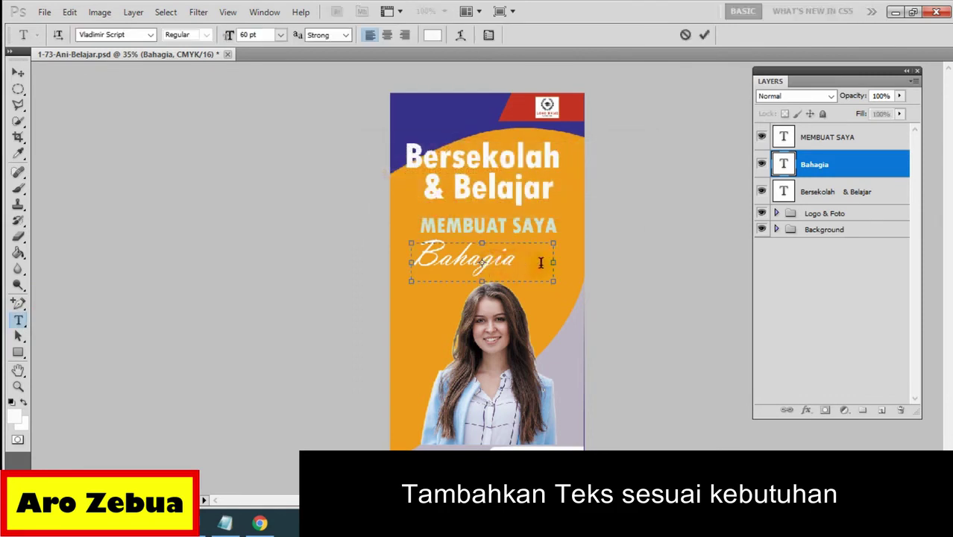
drag(553, 266, 520, 263)
click(18, 74)
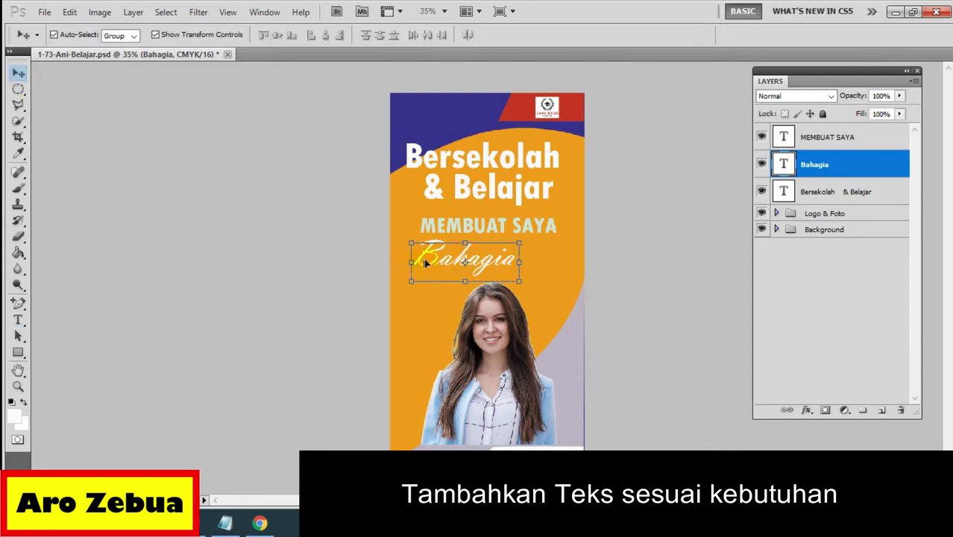
Step: Centre Bahagia under MEMBUAT SAYA and scale it up to about 122%
drag(489, 251, 515, 251)
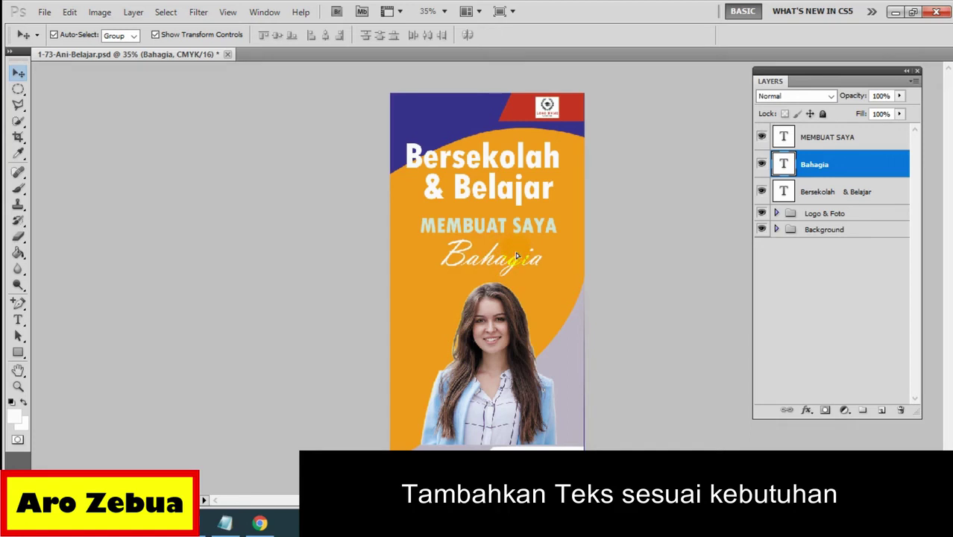
drag(515, 249, 515, 251)
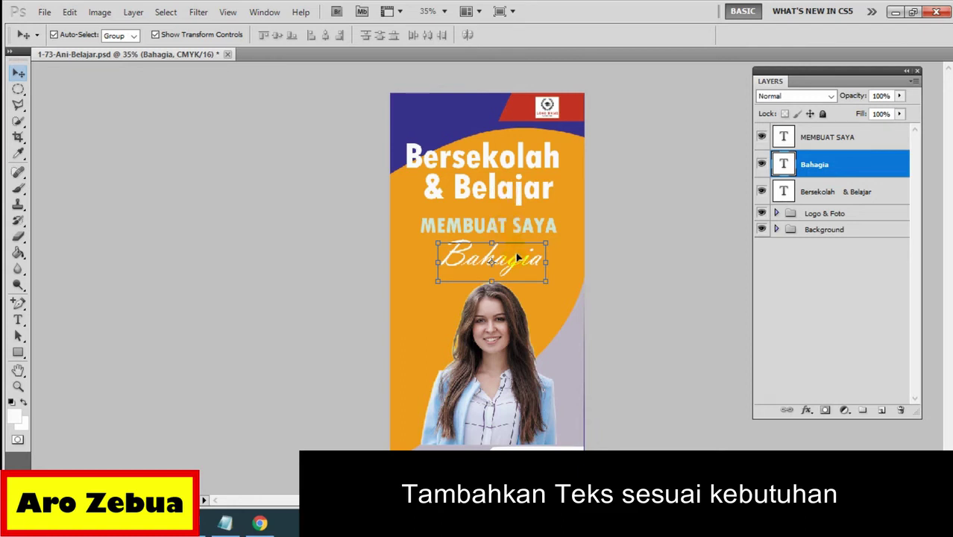
drag(437, 281, 417, 293)
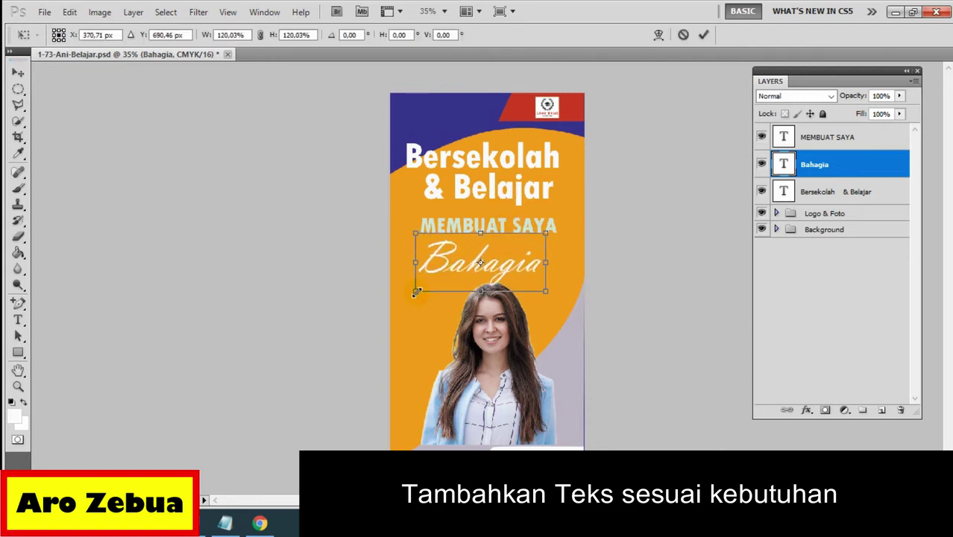
drag(506, 265, 517, 263)
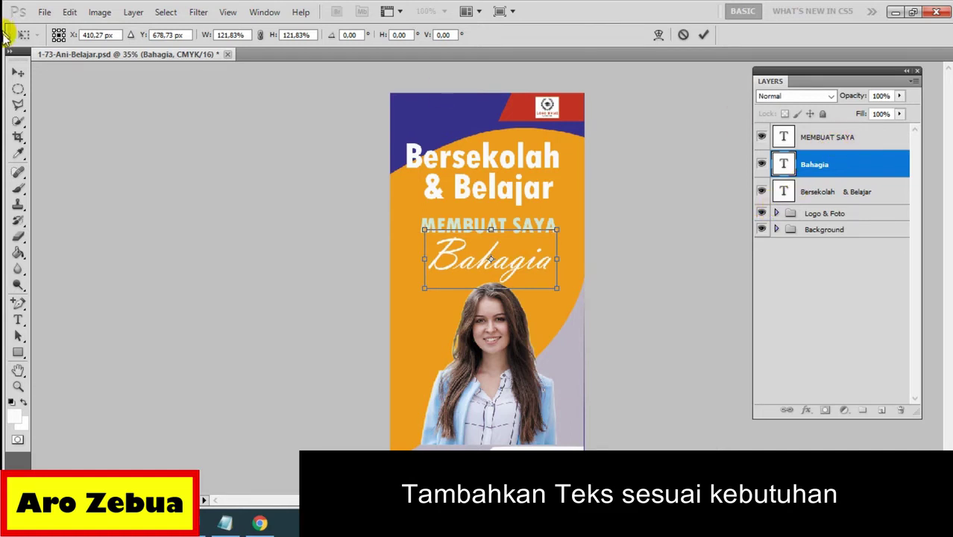
click(18, 72)
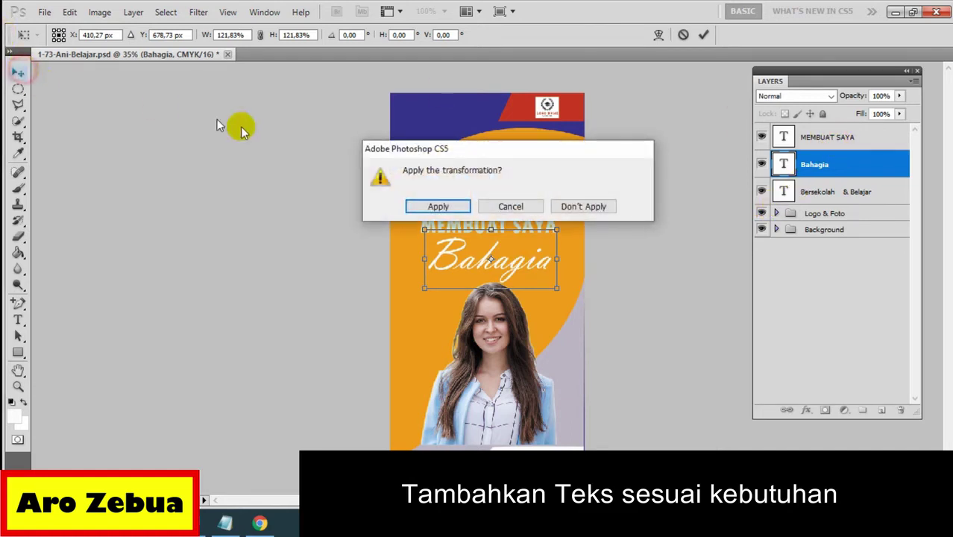
click(413, 203)
Step: Nudge the MEMBUAT SAYA layer up slightly and change its text colour to deep blue #3a1ee6
click(846, 139)
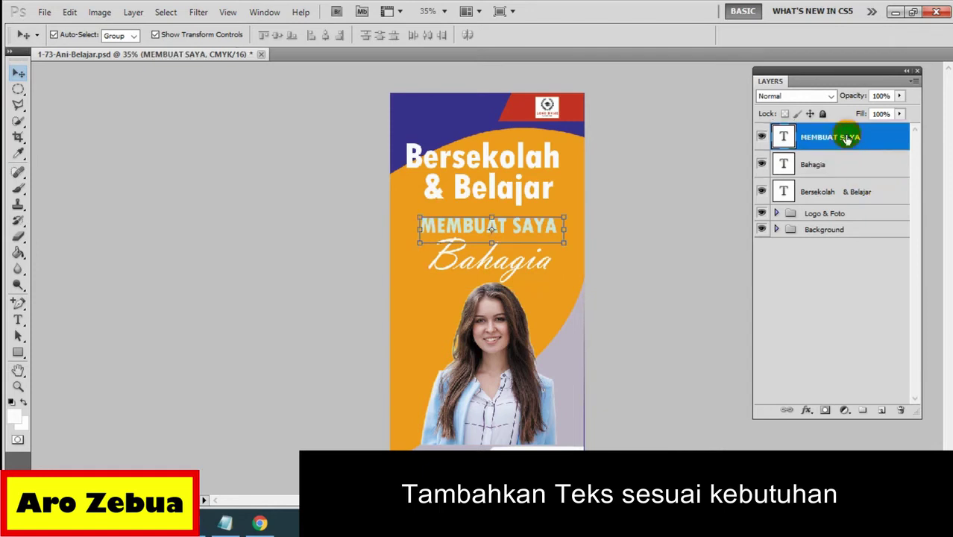
drag(526, 230, 523, 223)
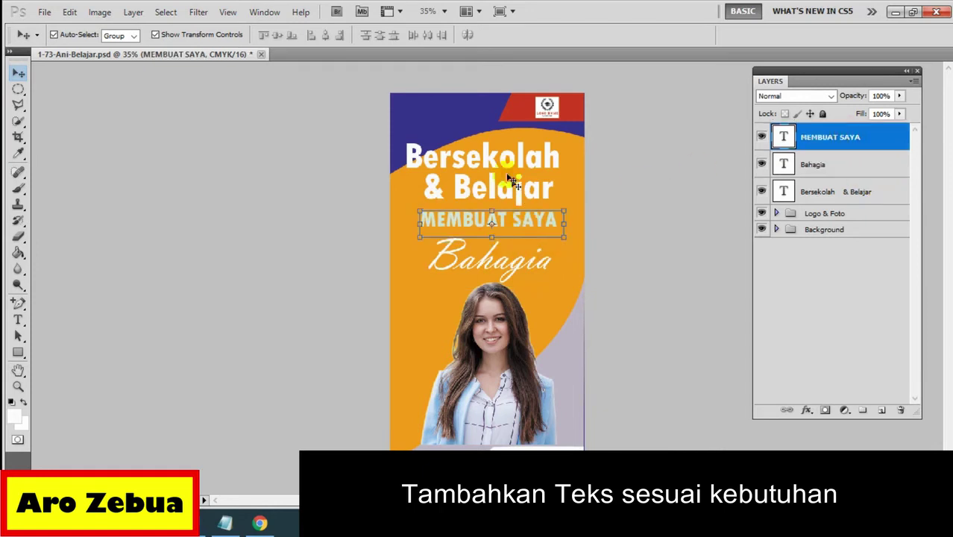
click(18, 319)
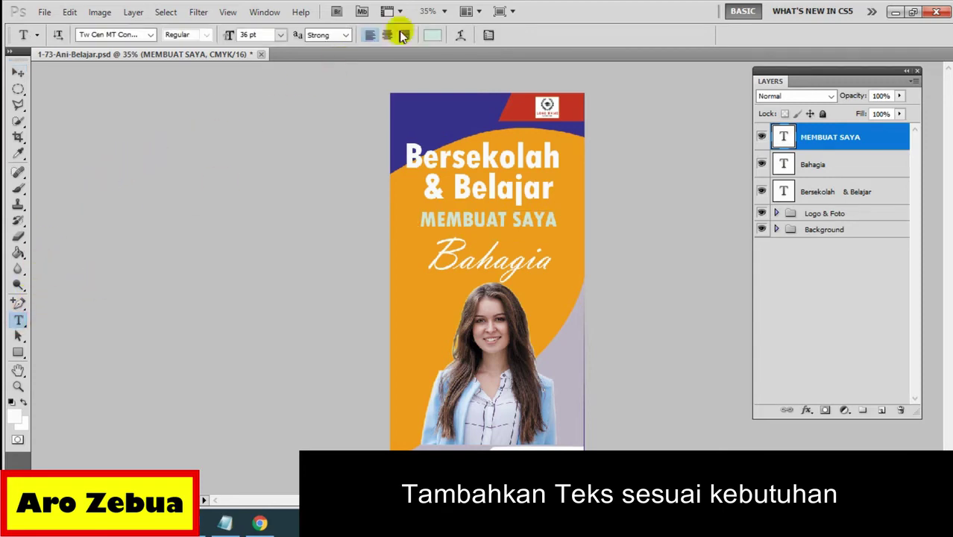
click(433, 35)
mouse_move(644, 273)
mouse_down()
mouse_move(630, 265)
mouse_move(759, 283)
mouse_move(746, 259)
mouse_up()
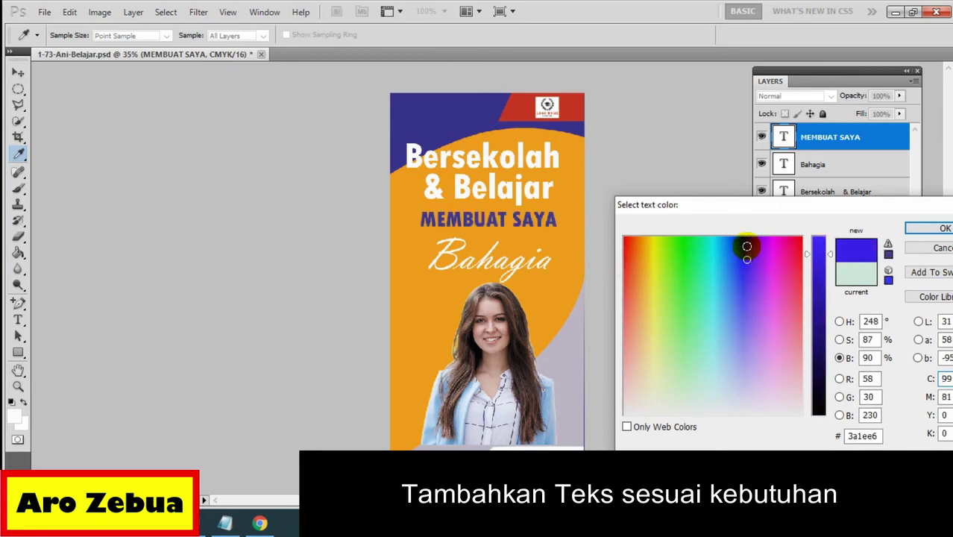
click(925, 229)
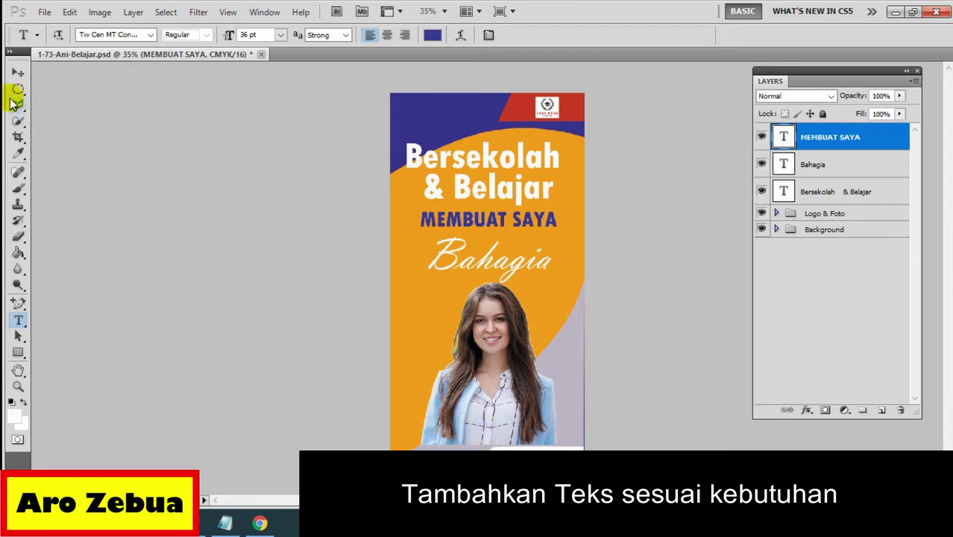
click(18, 71)
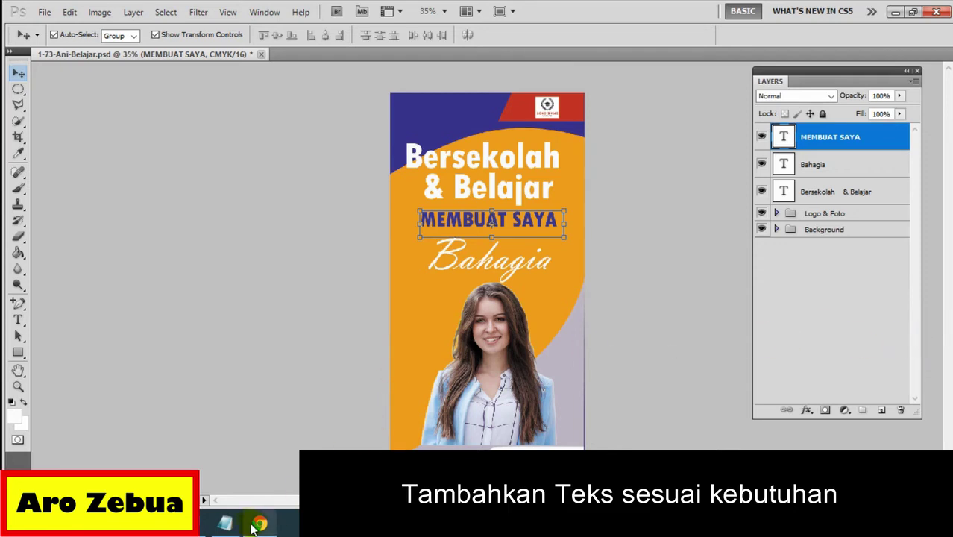
Step: Add a Notepad note that each text can be refined further, then minimize Notepad
click(224, 523)
click(450, 233)
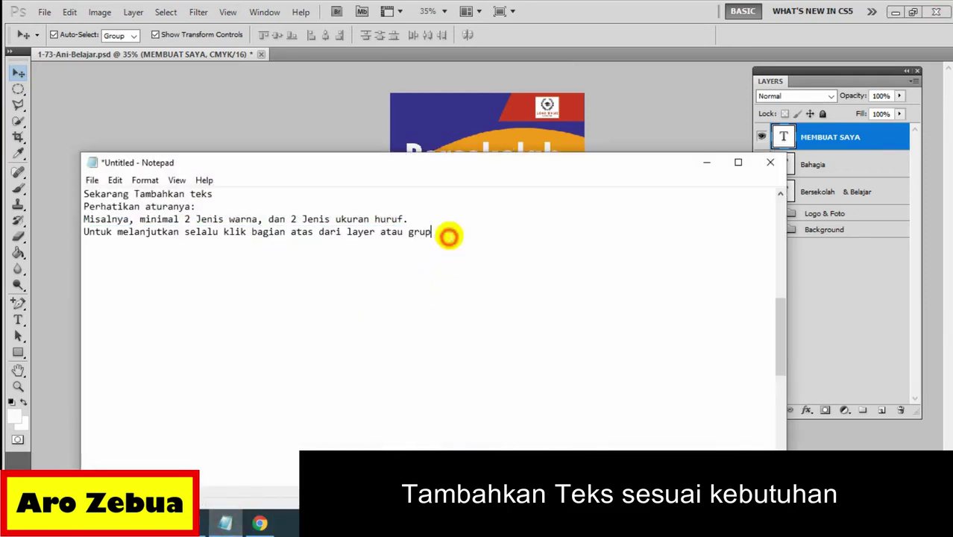
key(Return)
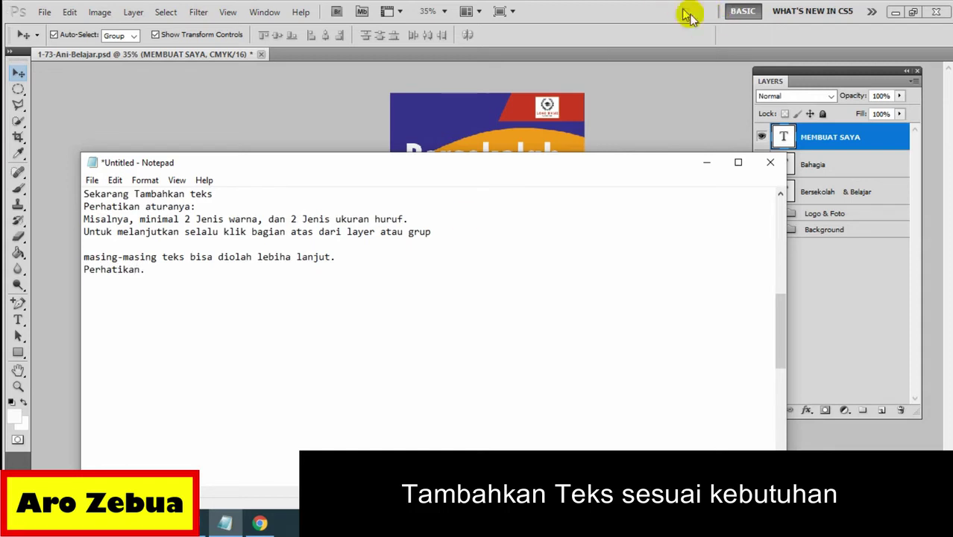
click(712, 161)
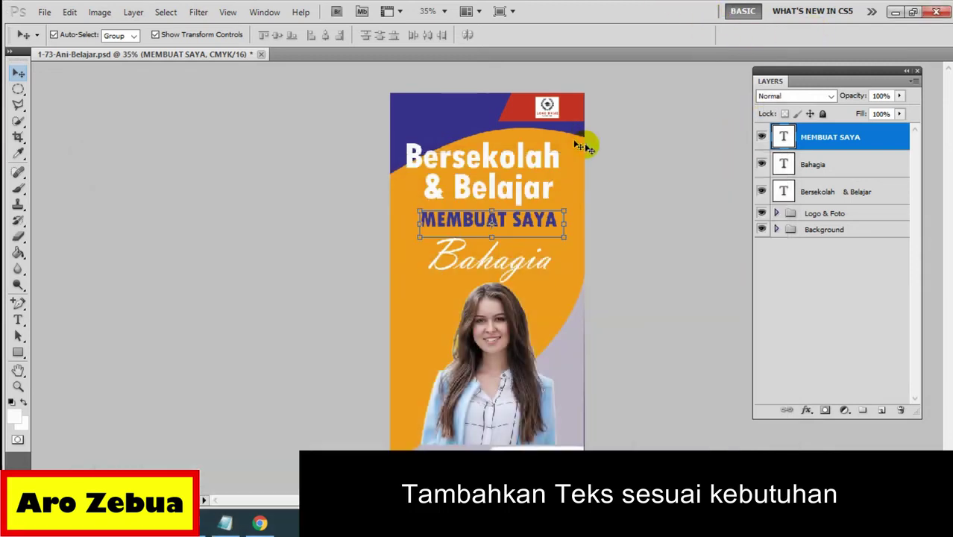
Step: Open Blending Options for the title layer, move the dialog aside, then close it unchanged
click(815, 192)
right_click(835, 188)
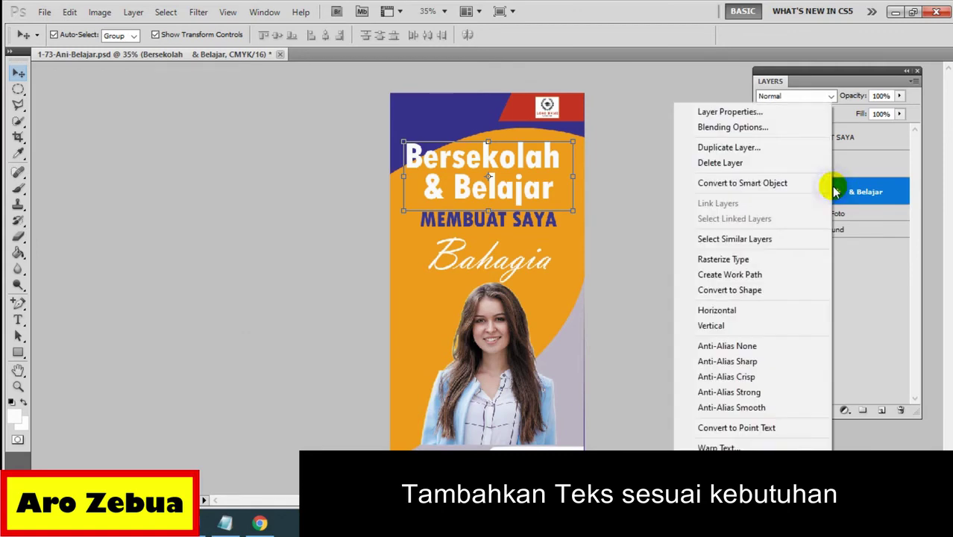
click(735, 128)
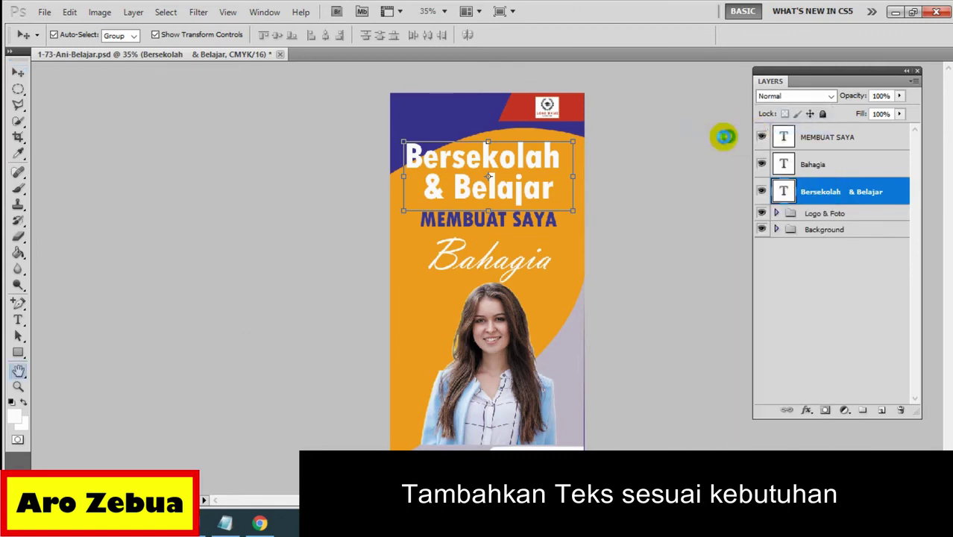
mouse_move(631, 95)
mouse_down()
mouse_move(731, 100)
mouse_move(744, 90)
mouse_move(117, 145)
mouse_up()
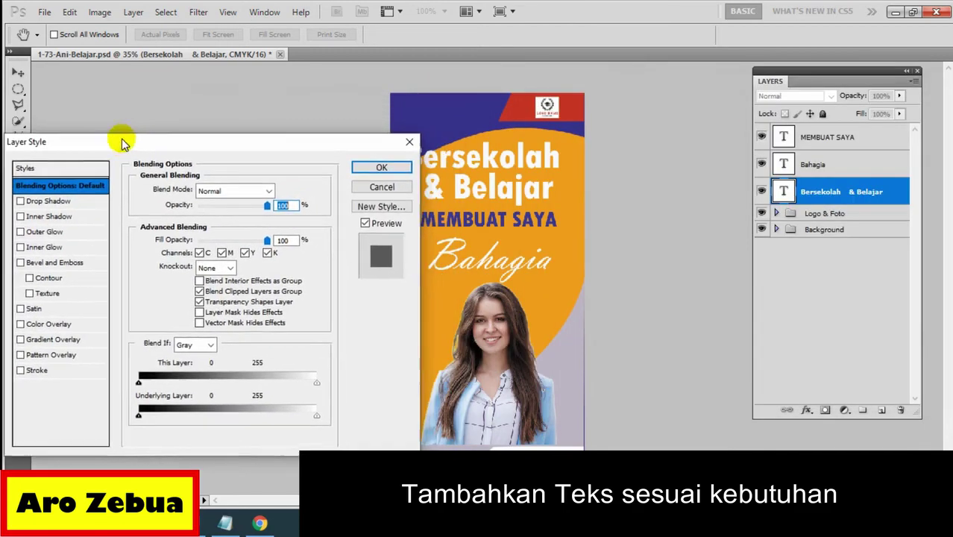
click(406, 146)
Step: Reopen Blending Options for Bersekolah & Belajar and move the Layer Style dialog to the right
click(831, 194)
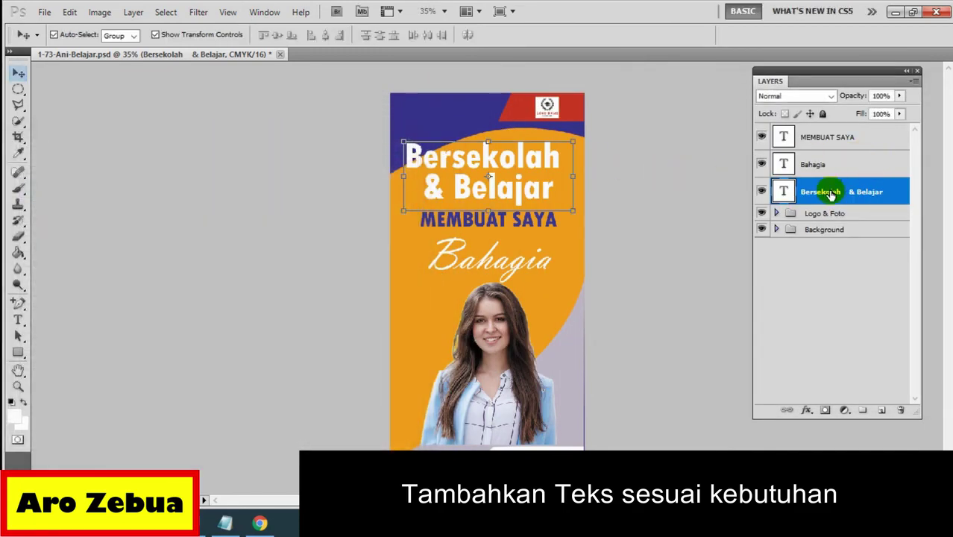
right_click(833, 194)
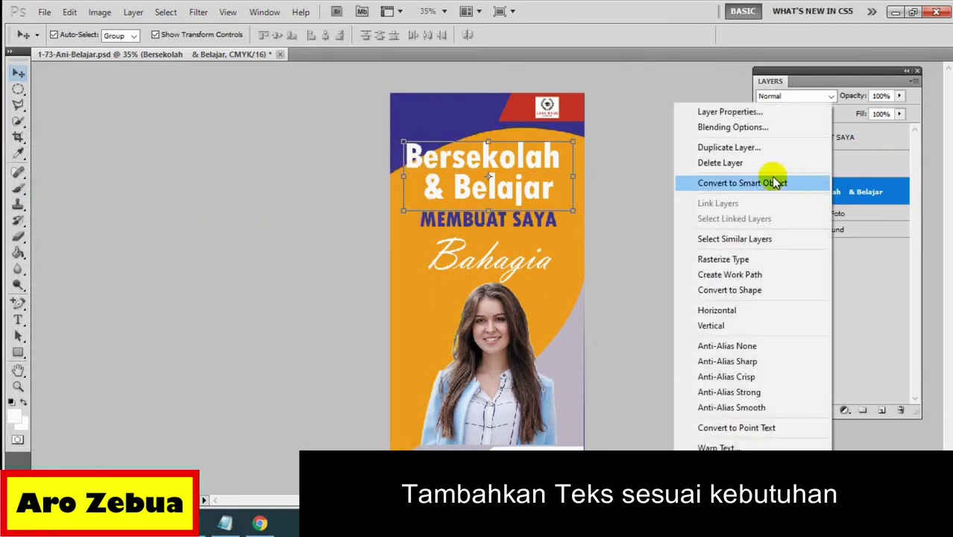
click(736, 130)
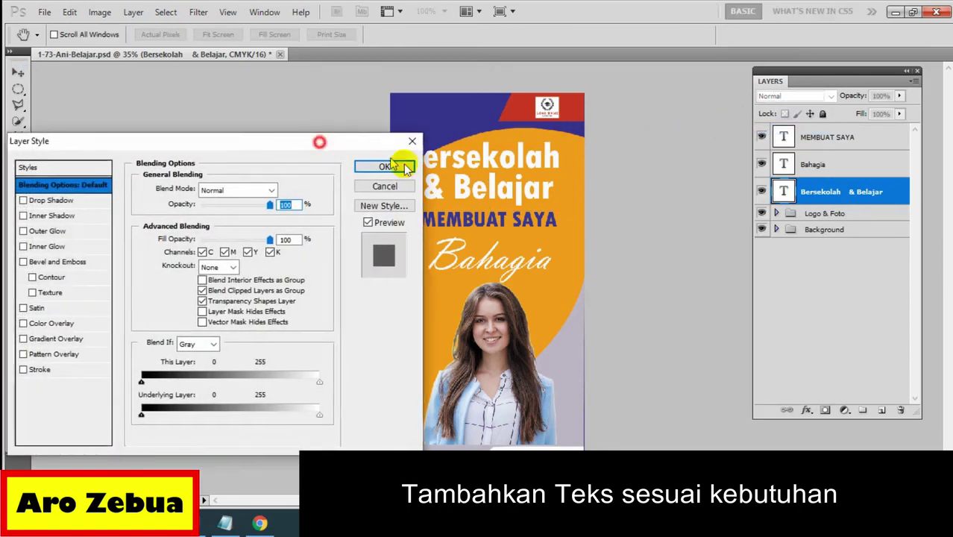
mouse_move(326, 143)
mouse_down()
mouse_move(876, 166)
mouse_move(905, 98)
mouse_up()
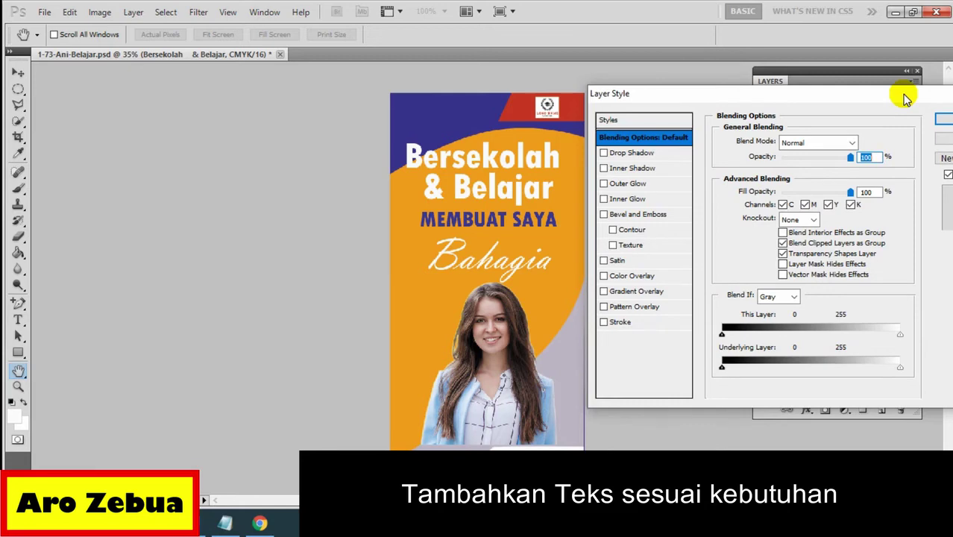
click(618, 232)
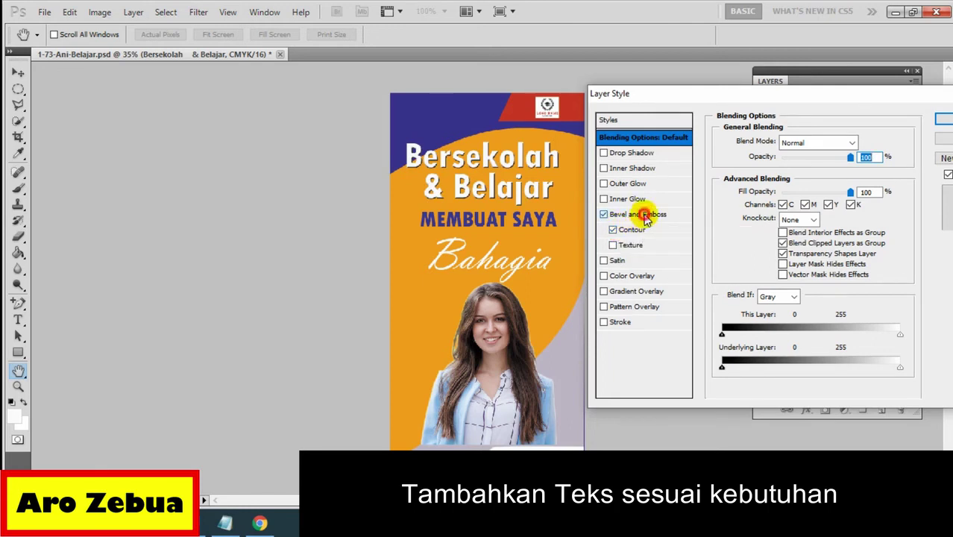
click(644, 217)
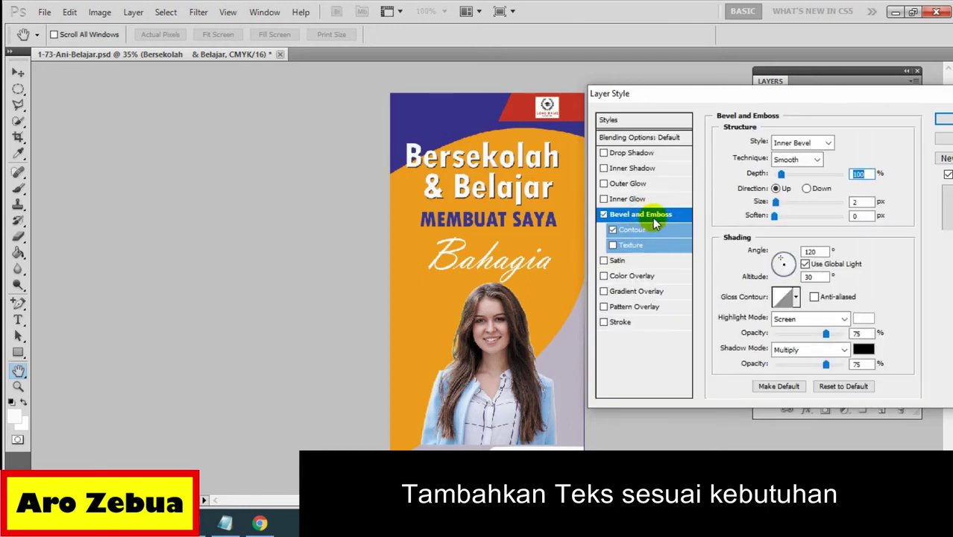
click(632, 231)
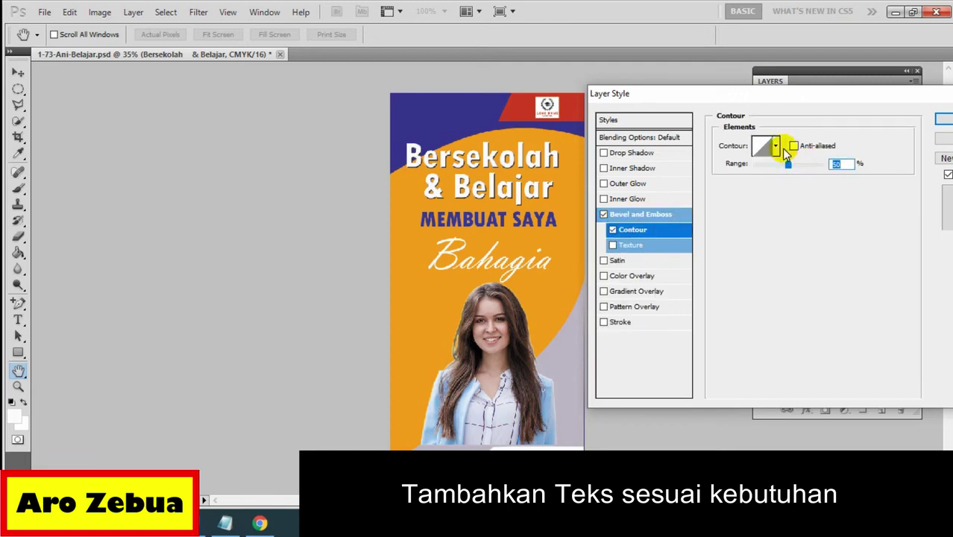
click(776, 147)
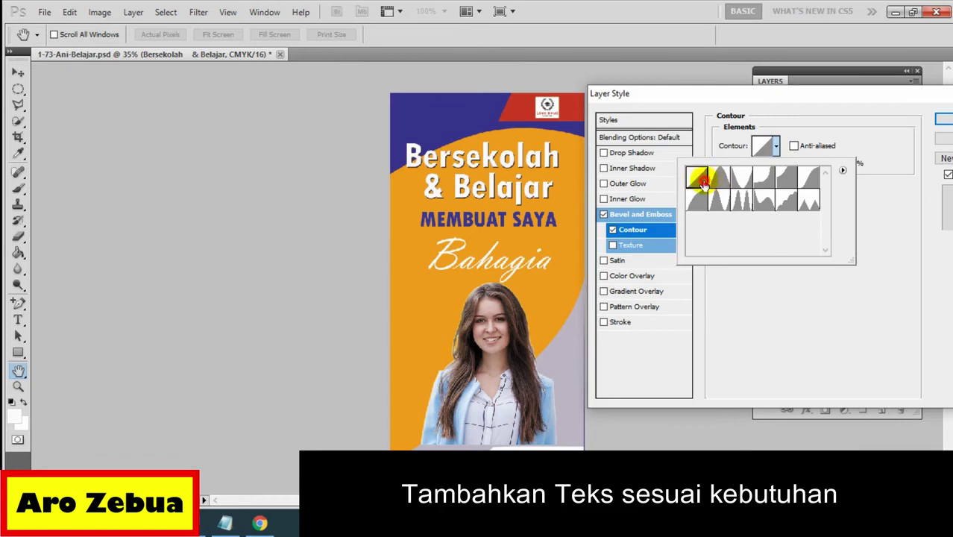
click(854, 152)
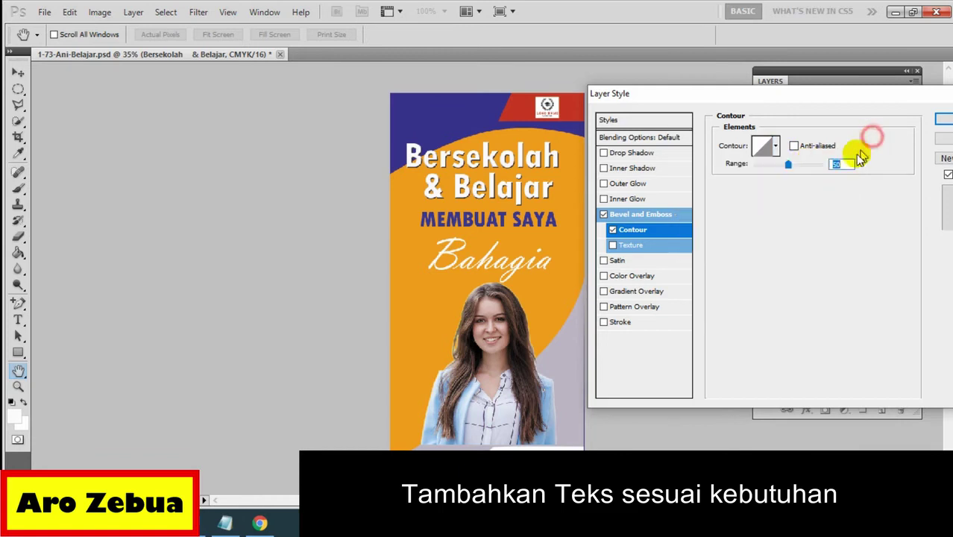
drag(789, 164, 749, 179)
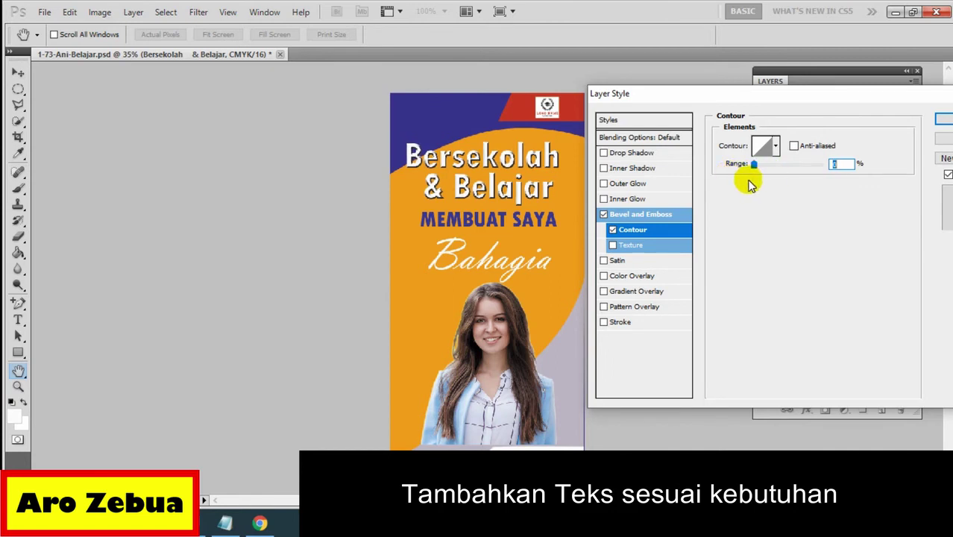
click(603, 214)
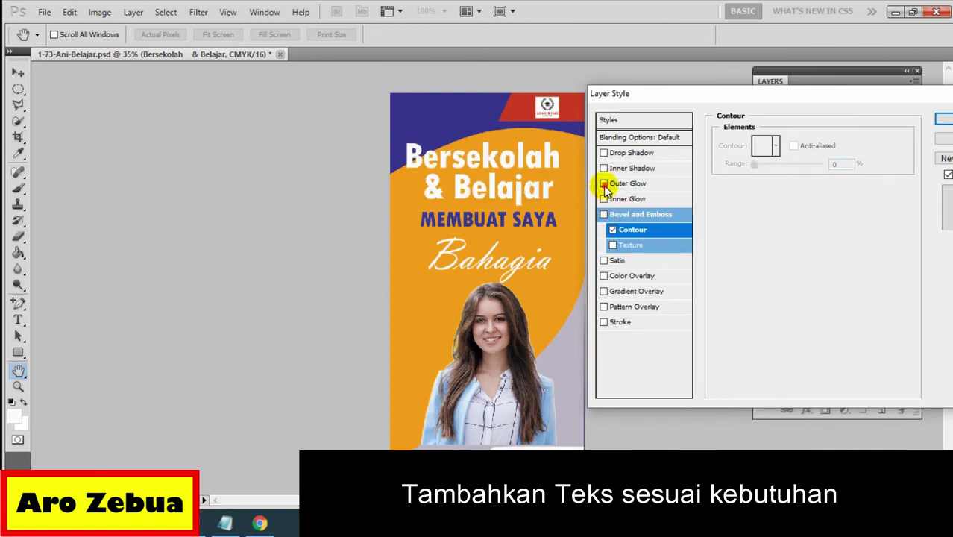
Step: Enable Outer Glow on the title in Normal blend mode with a salmon colour
click(604, 184)
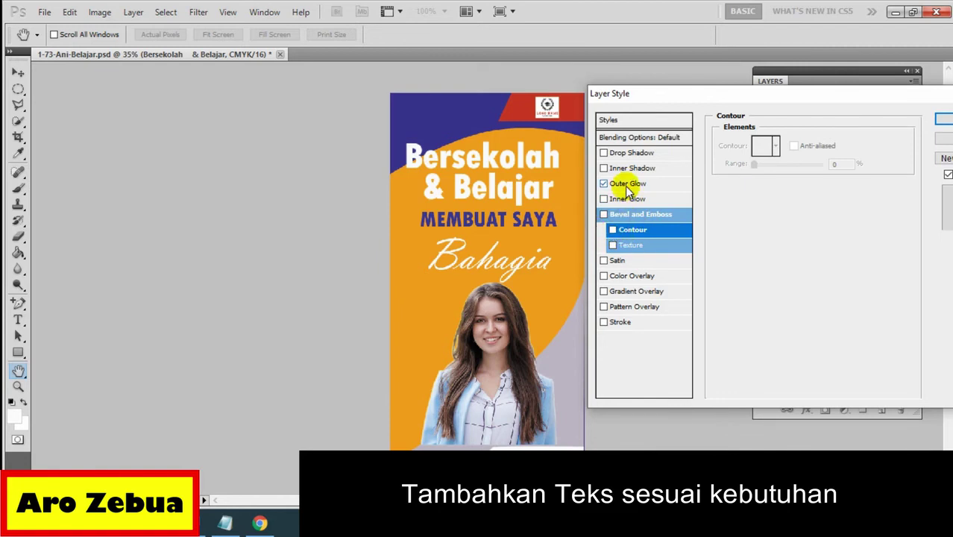
click(626, 183)
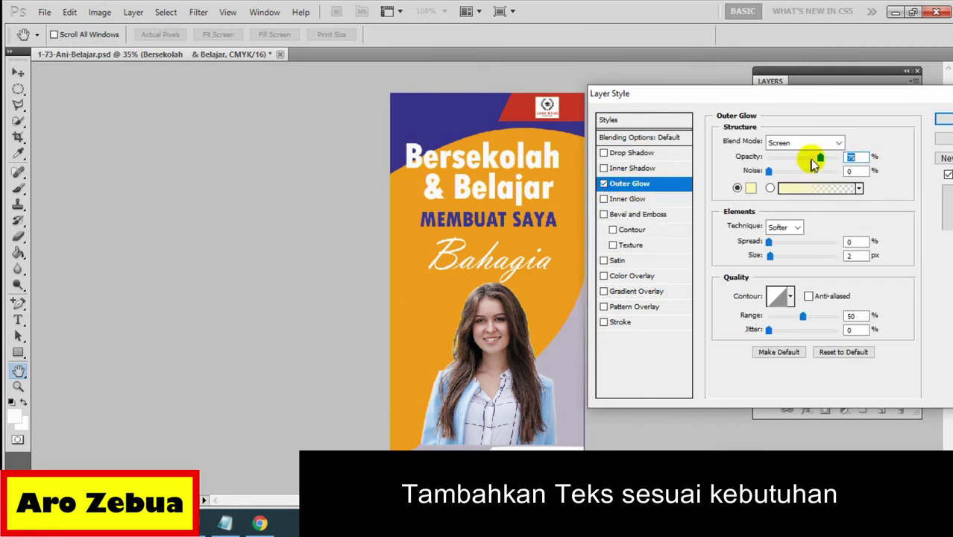
click(838, 143)
click(813, 159)
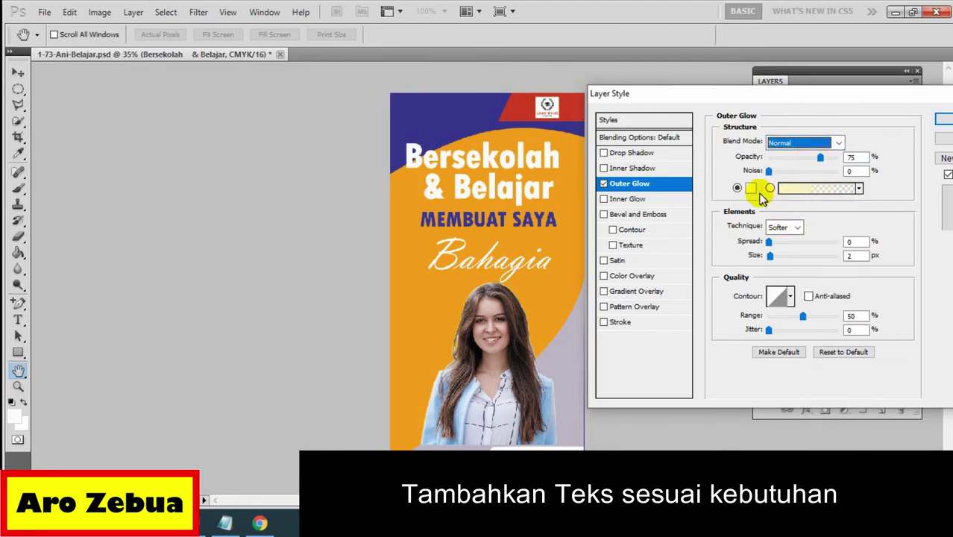
click(750, 188)
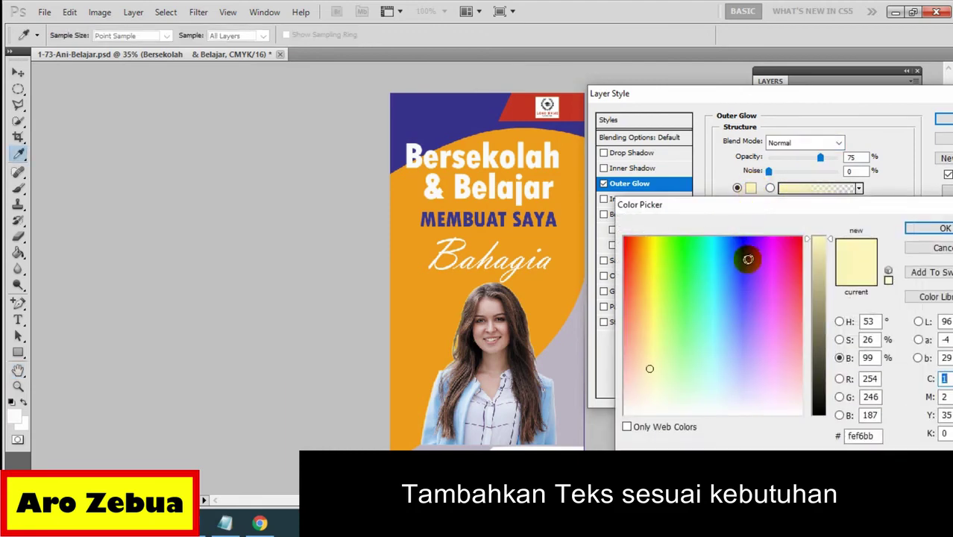
mouse_move(718, 264)
mouse_down()
mouse_move(630, 257)
mouse_move(629, 403)
mouse_move(630, 325)
mouse_up()
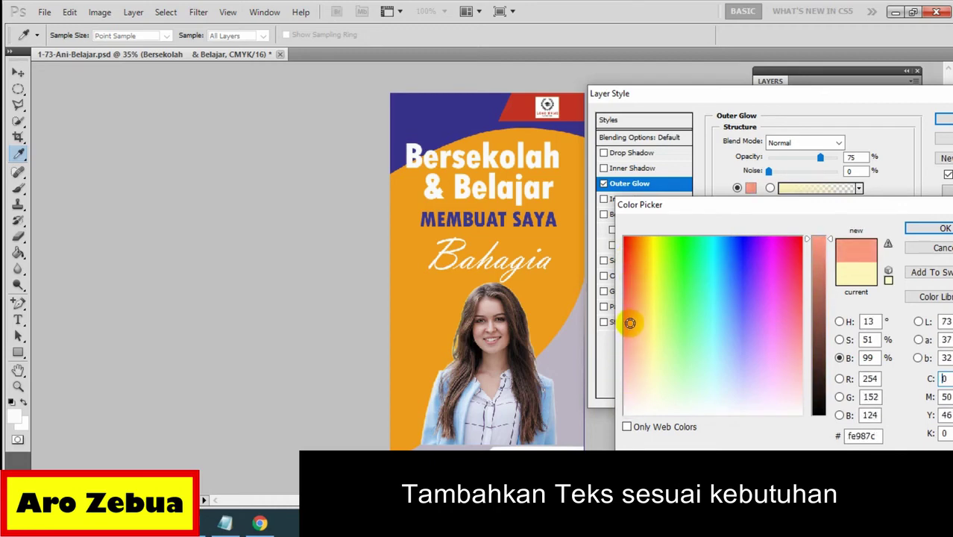
click(937, 228)
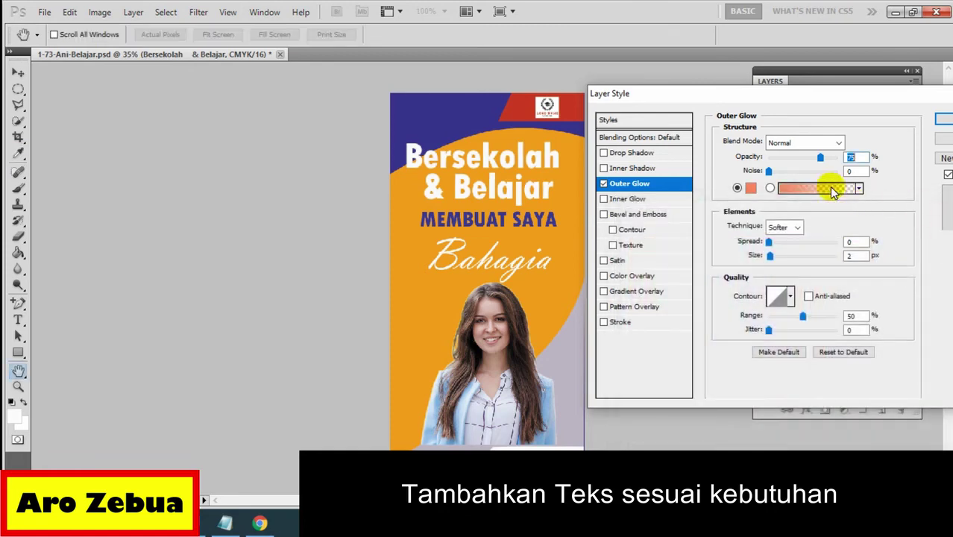
Step: Set glow opacity 100% and noise 33%, then change it to yellow with 0% spread
drag(821, 158, 847, 159)
drag(774, 174, 794, 176)
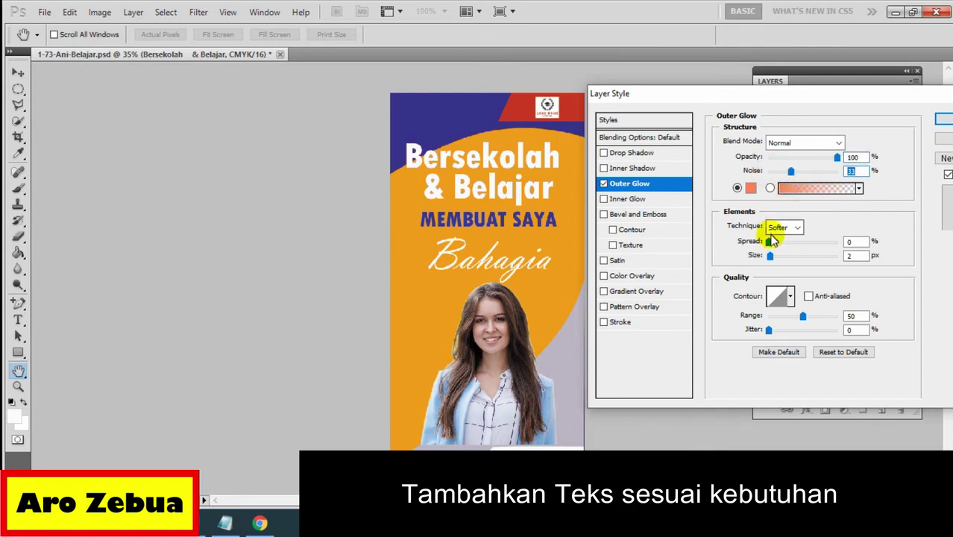
mouse_move(771, 257)
mouse_down()
mouse_move(805, 255)
mouse_move(774, 254)
mouse_move(785, 255)
mouse_move(785, 241)
mouse_move(773, 256)
mouse_up()
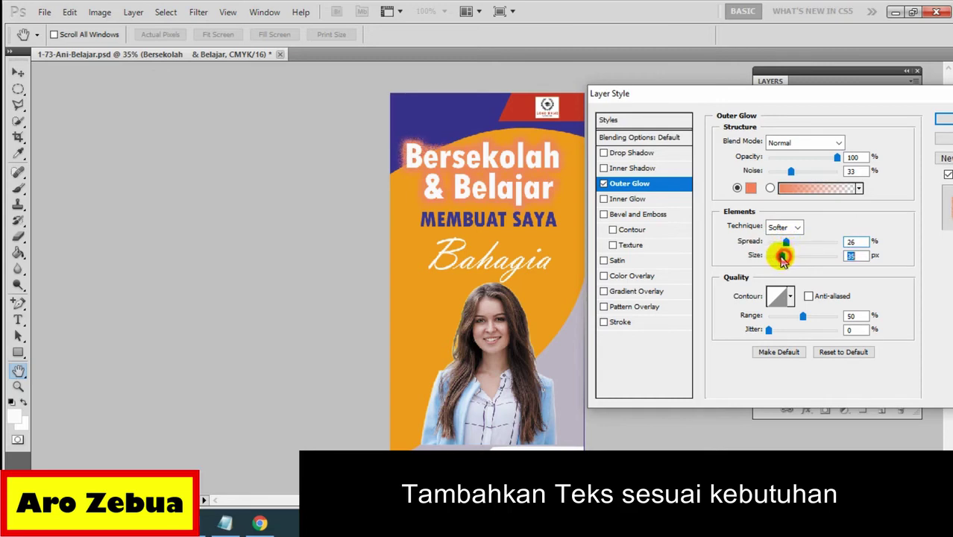
click(751, 189)
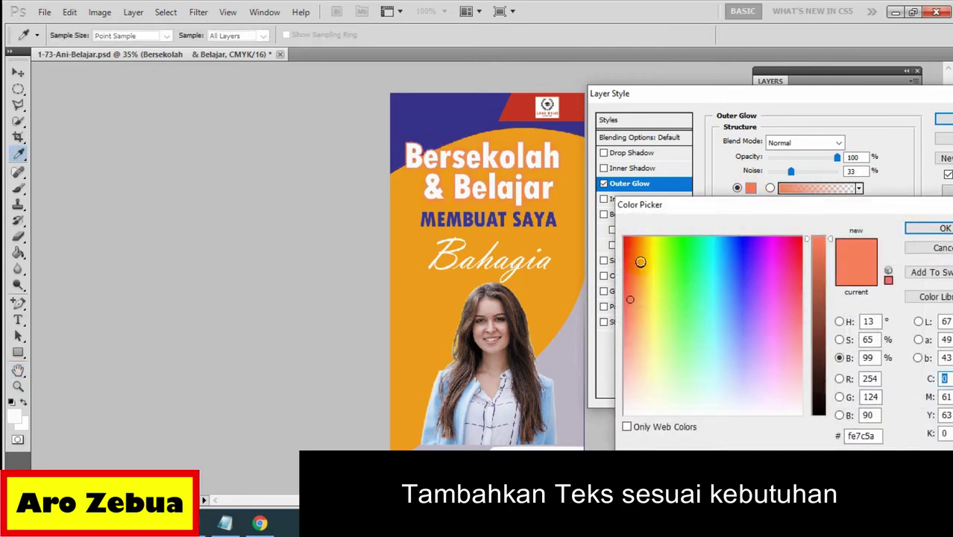
mouse_move(639, 256)
mouse_down()
mouse_move(692, 254)
mouse_move(656, 272)
mouse_move(653, 258)
mouse_up()
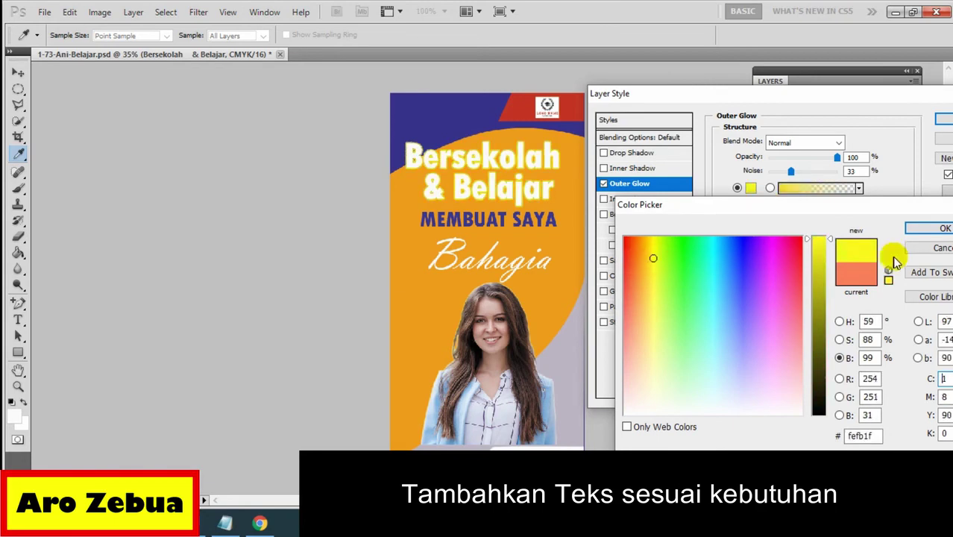
click(925, 231)
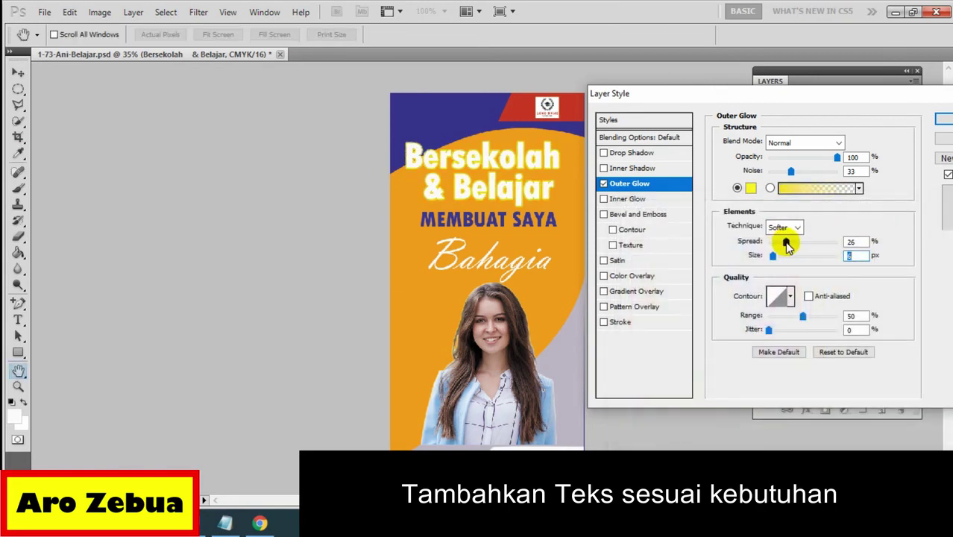
drag(788, 246, 773, 257)
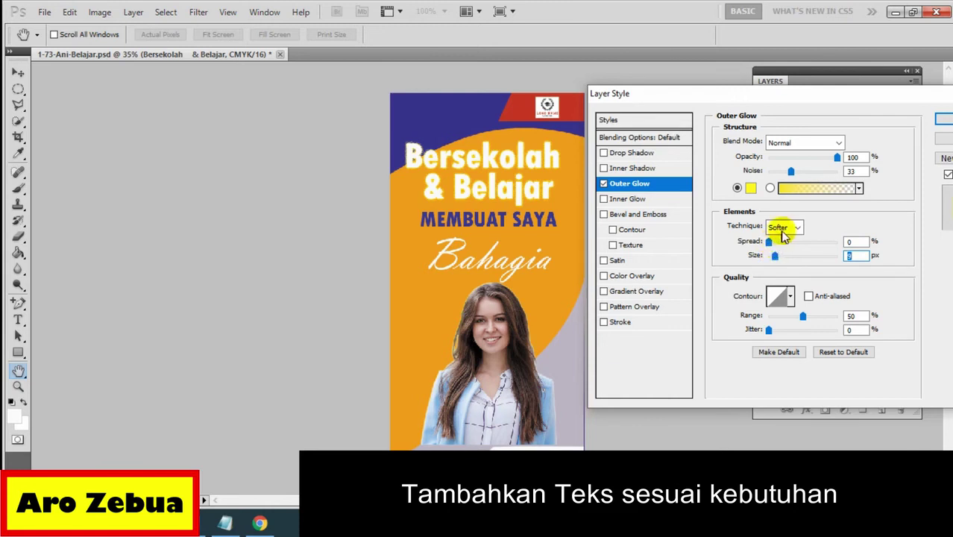
Step: Try Precise then Softer glow technique and reduce the glow size to about 1 px
click(797, 228)
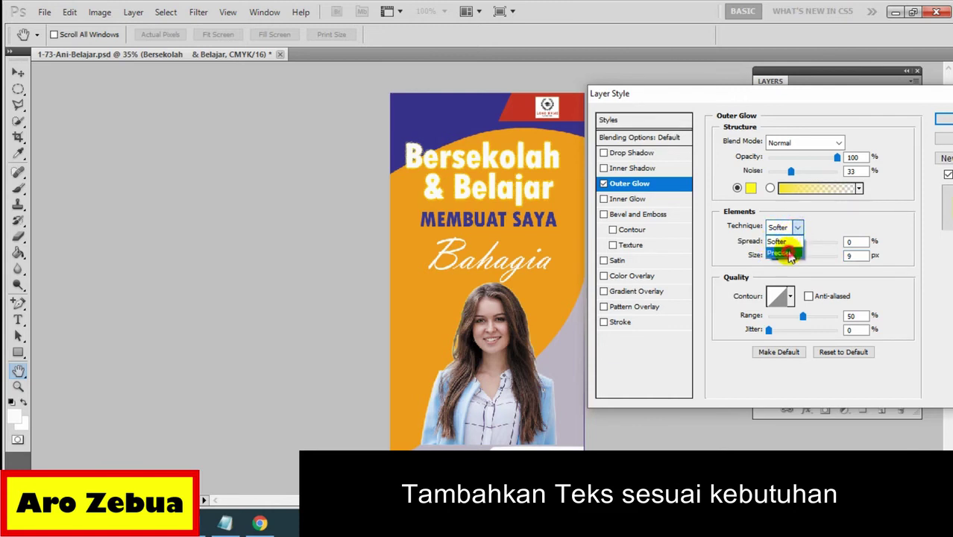
click(792, 253)
click(796, 228)
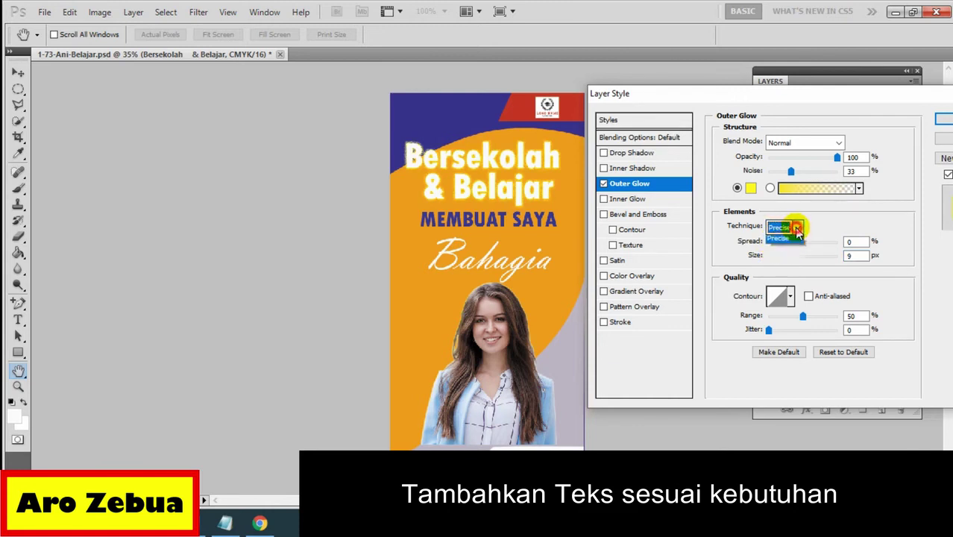
click(775, 240)
click(769, 242)
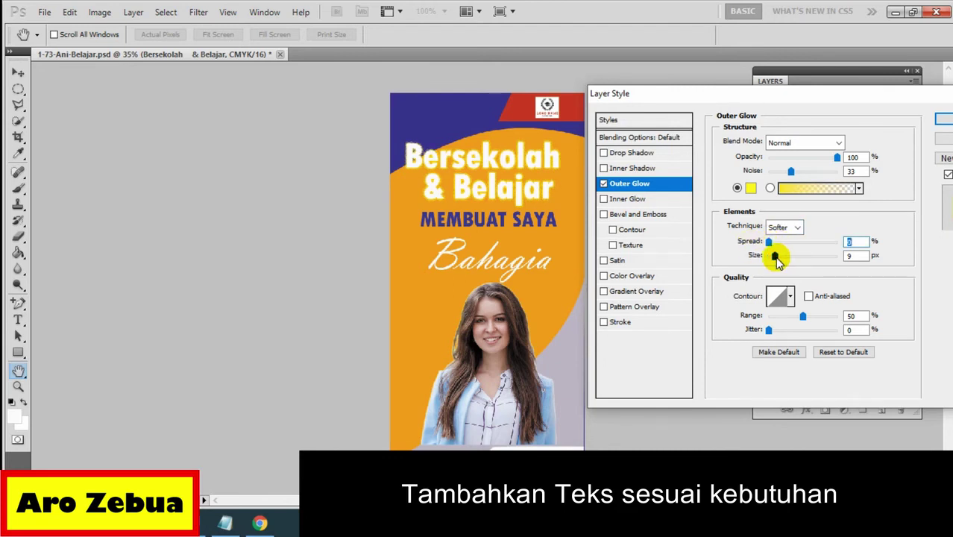
drag(776, 257, 770, 257)
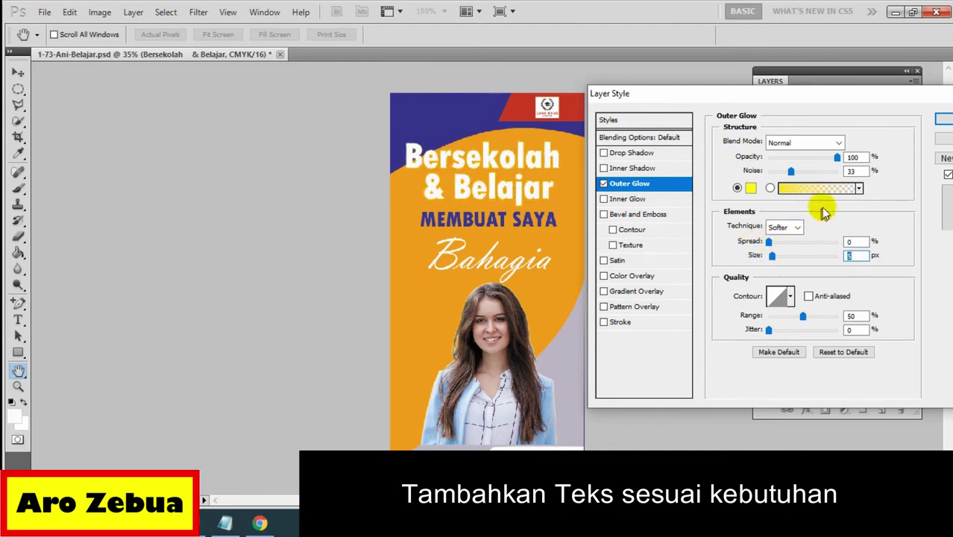
Step: Try orange and fading gradient presets, then return the glow to a solid colour
click(859, 188)
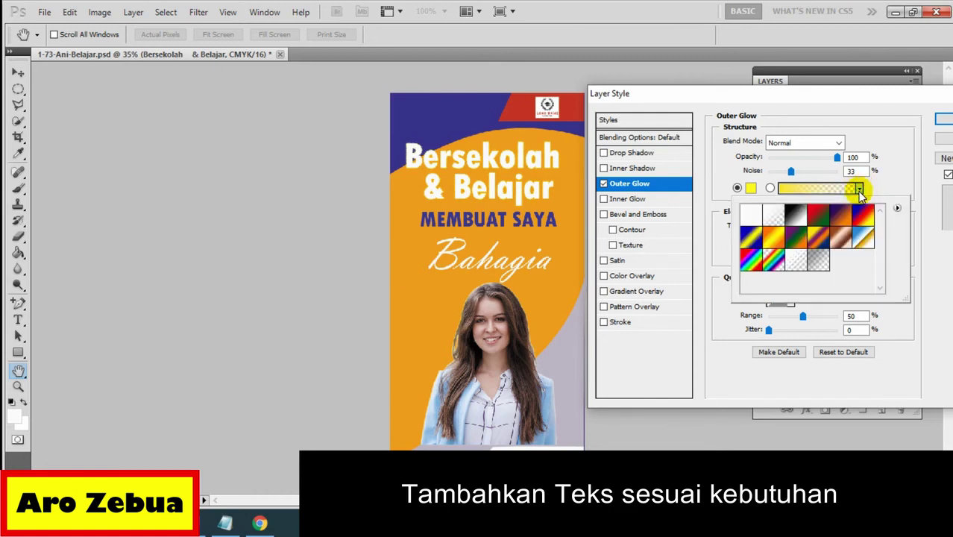
click(776, 237)
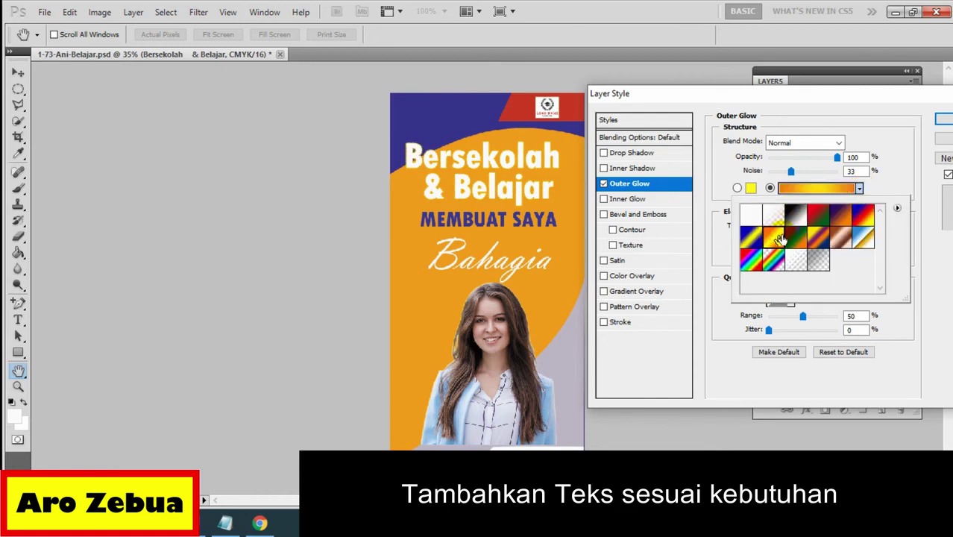
click(843, 223)
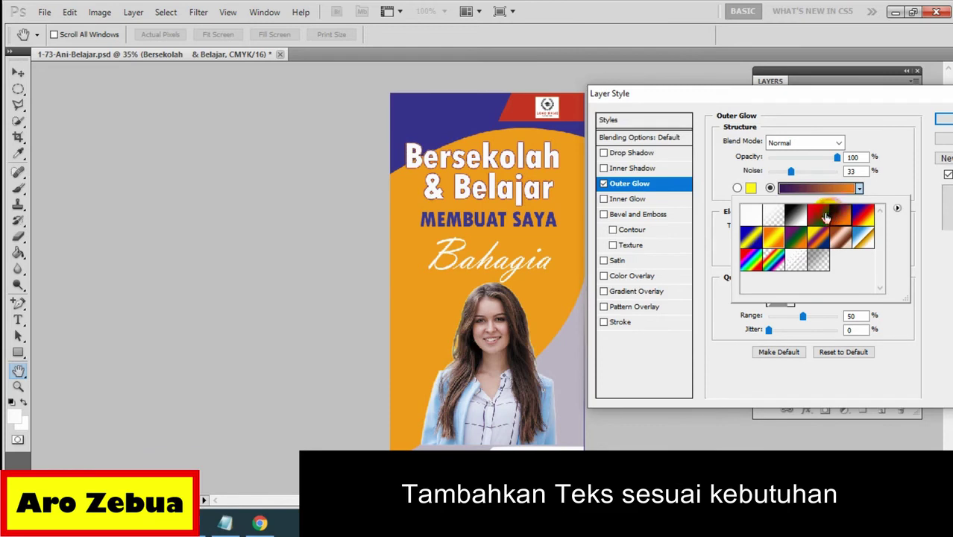
click(795, 215)
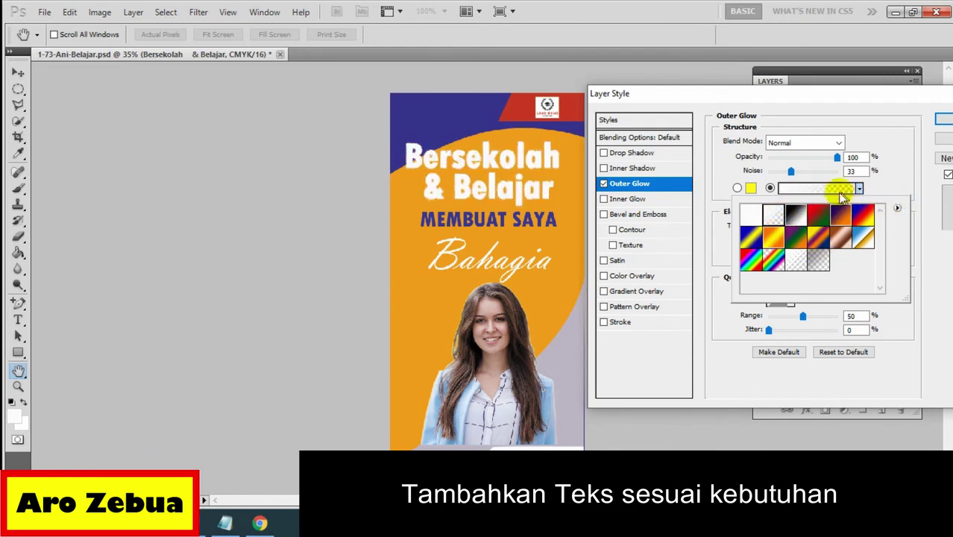
click(751, 189)
click(751, 189)
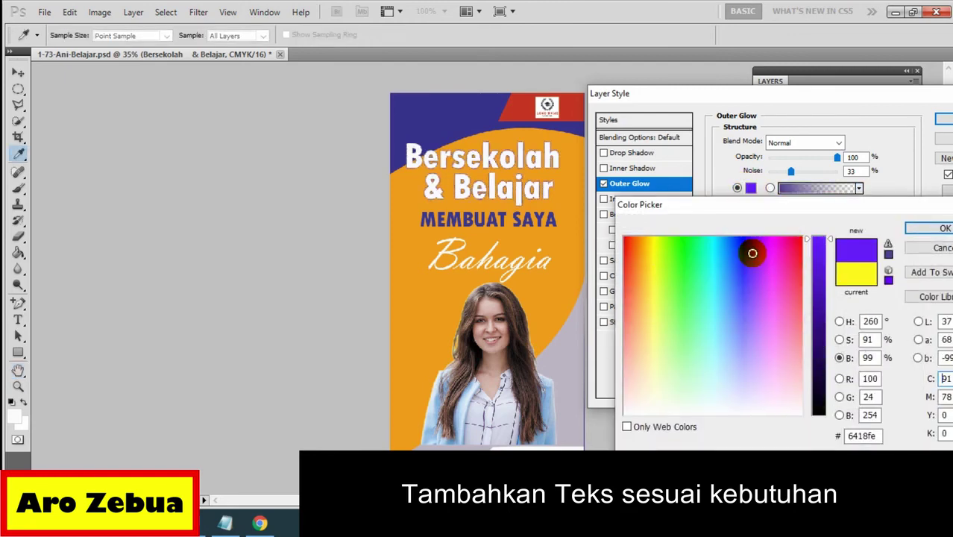
Step: Apply a light purple #b87afe outer glow of 18 px to the headline
click(754, 272)
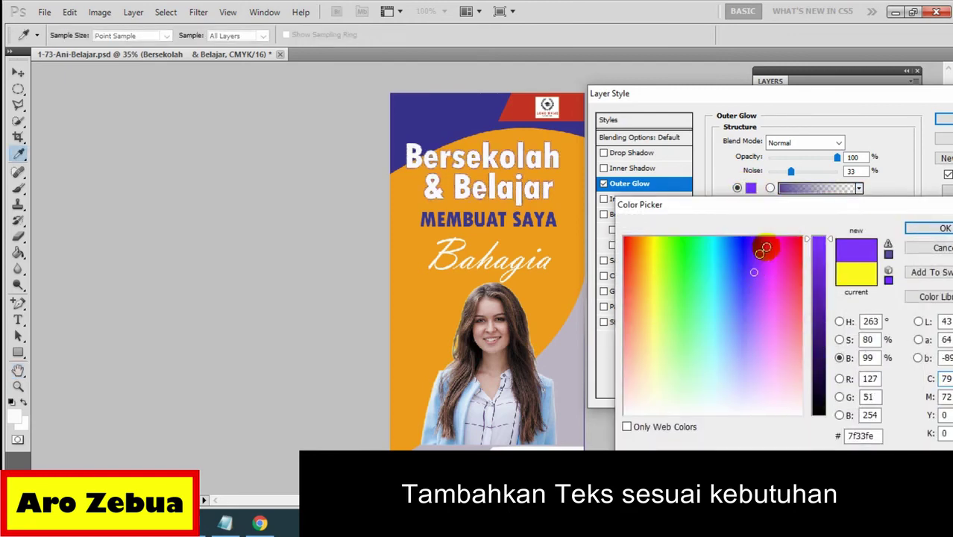
click(922, 228)
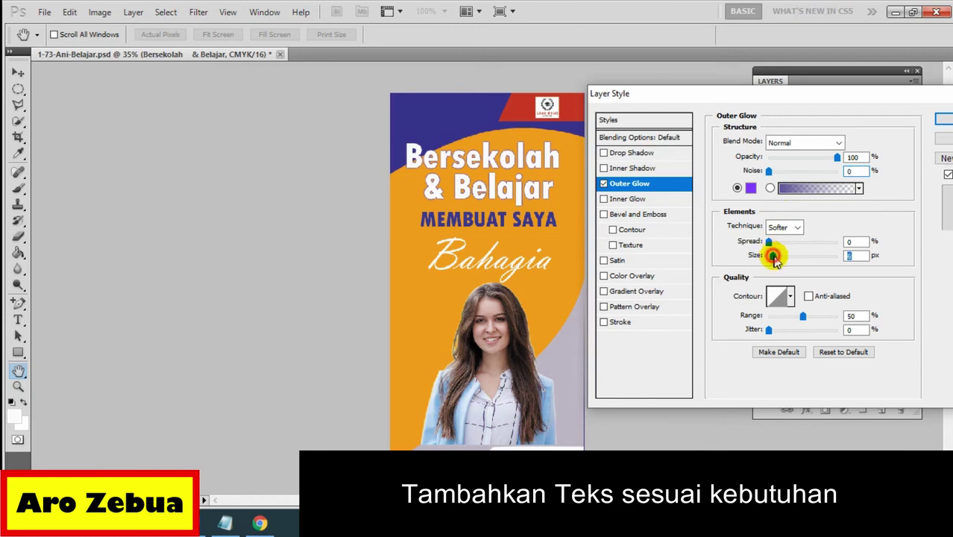
drag(773, 256, 781, 258)
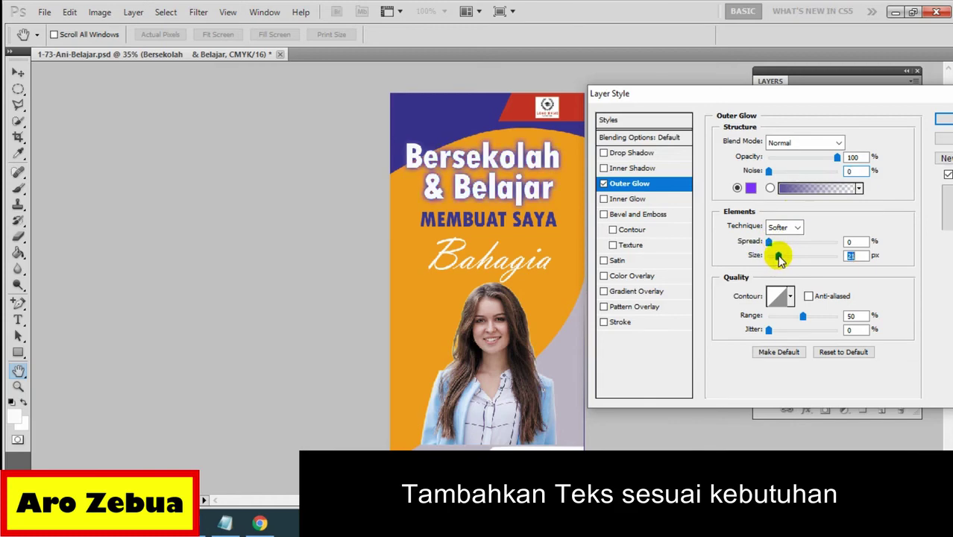
click(750, 187)
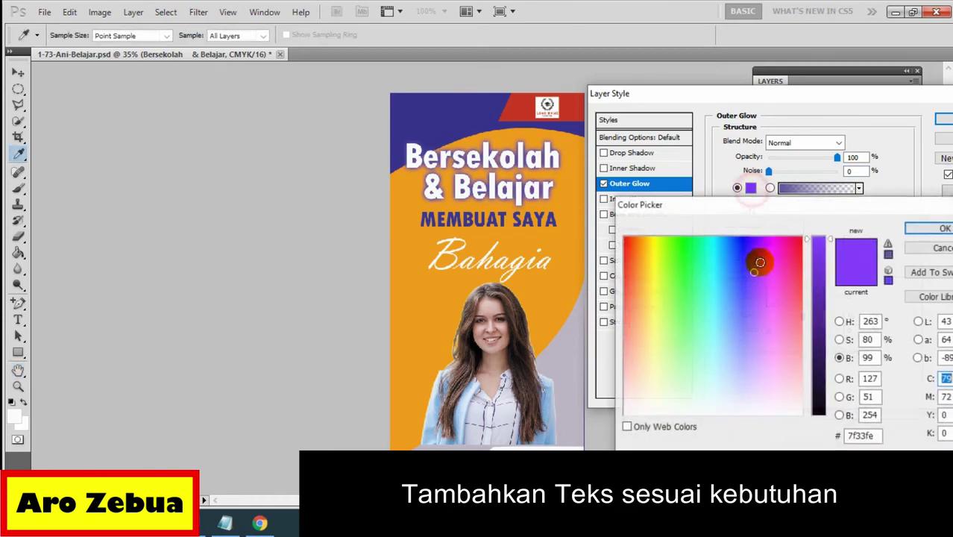
mouse_move(729, 270)
mouse_down()
mouse_move(638, 267)
mouse_move(653, 290)
mouse_move(647, 264)
mouse_move(656, 291)
mouse_move(687, 325)
mouse_move(733, 327)
mouse_move(748, 346)
mouse_move(757, 322)
mouse_up()
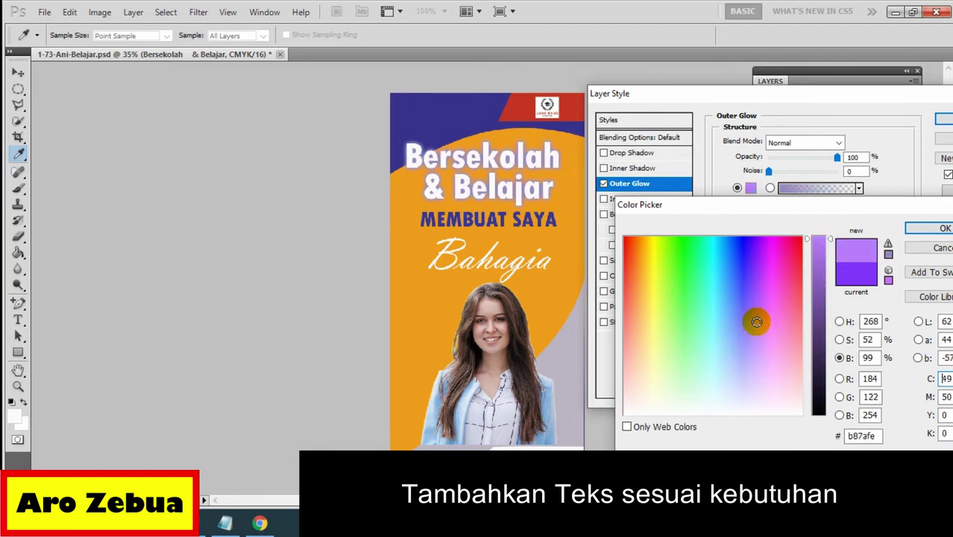
click(925, 229)
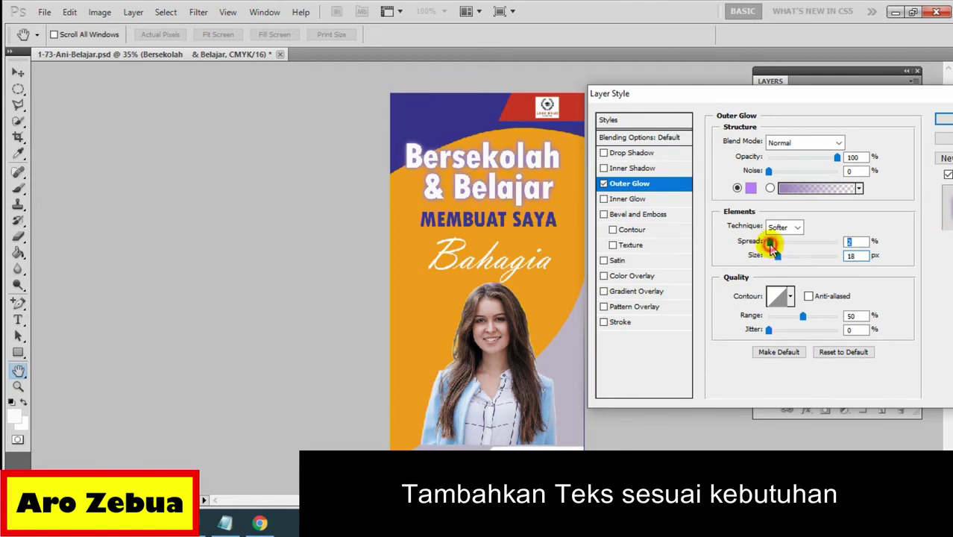
click(778, 256)
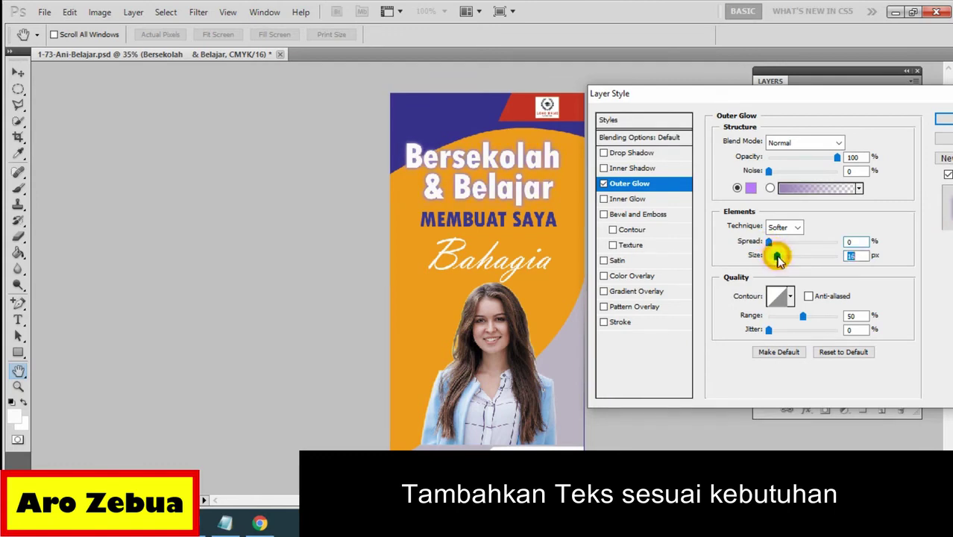
click(944, 121)
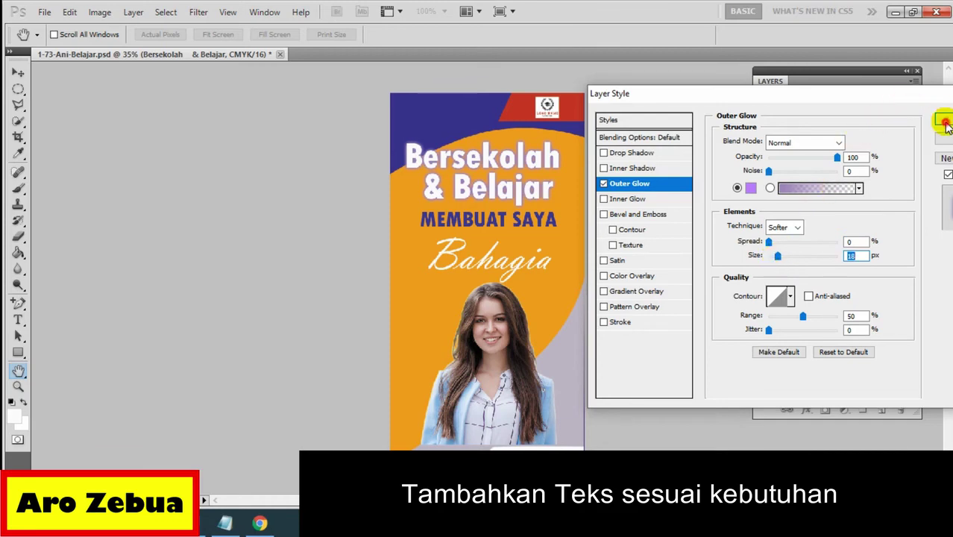
click(823, 162)
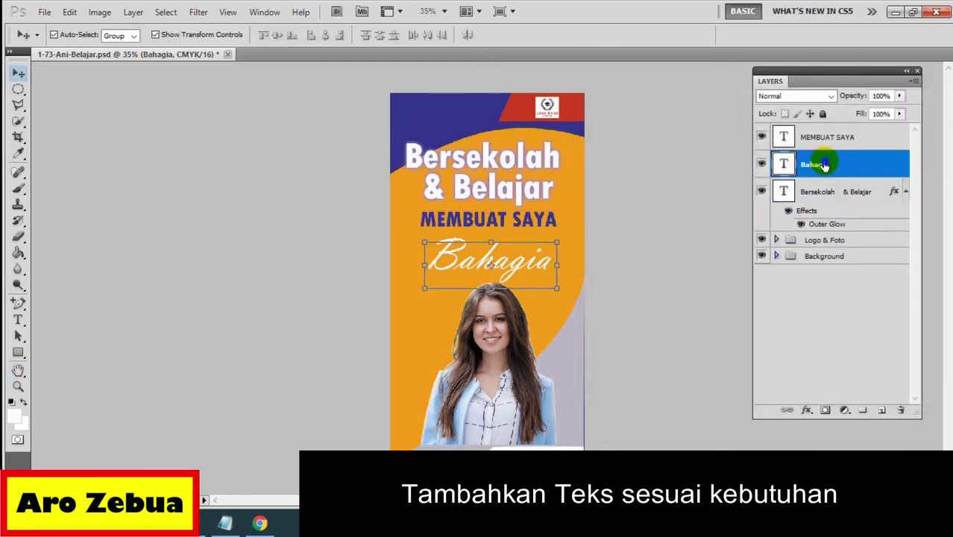
Step: Give the Bahagia layer an outer glow of about 24 px in light cyan
right_click(823, 164)
click(740, 128)
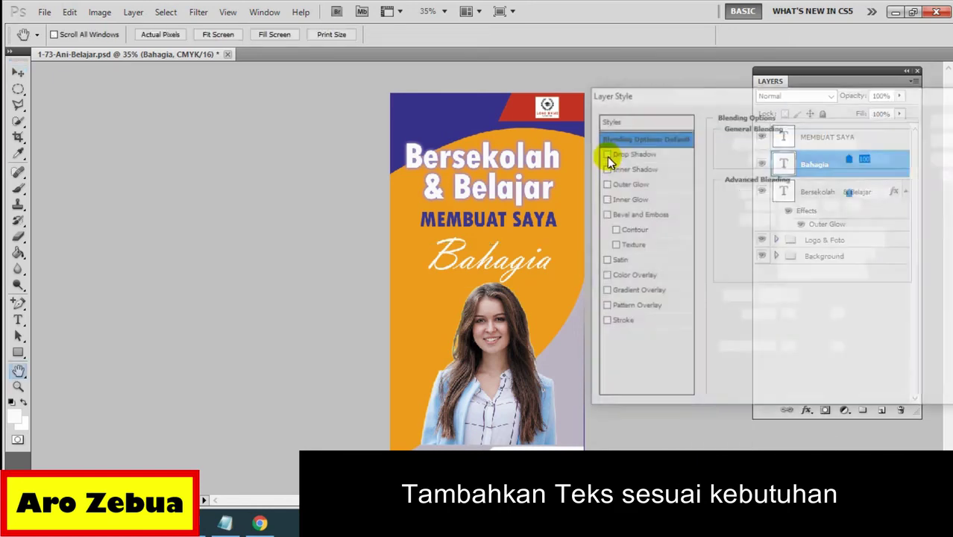
mouse_move(652, 96)
mouse_down()
mouse_move(680, 114)
mouse_move(671, 117)
mouse_up()
click(641, 198)
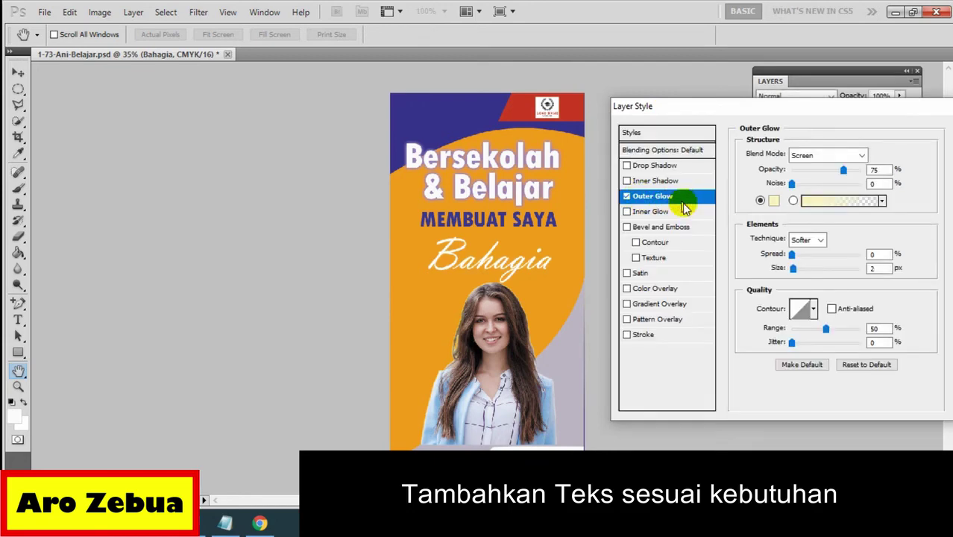
drag(794, 269, 807, 275)
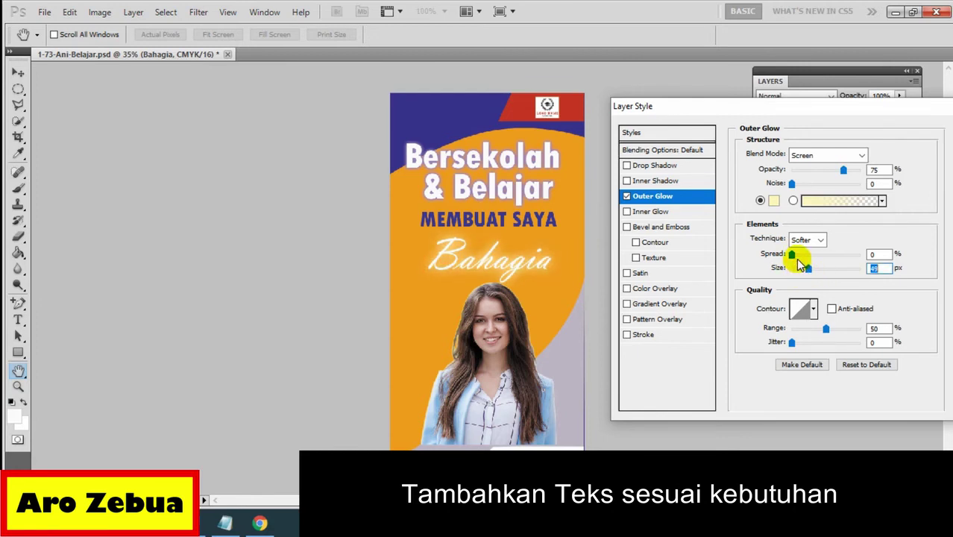
click(774, 200)
mouse_move(650, 306)
mouse_down()
mouse_move(656, 256)
mouse_move(630, 287)
mouse_move(653, 270)
mouse_move(656, 296)
mouse_move(684, 304)
mouse_move(698, 247)
mouse_move(747, 287)
mouse_move(746, 307)
mouse_move(749, 251)
mouse_move(744, 296)
mouse_move(718, 280)
mouse_up()
click(919, 228)
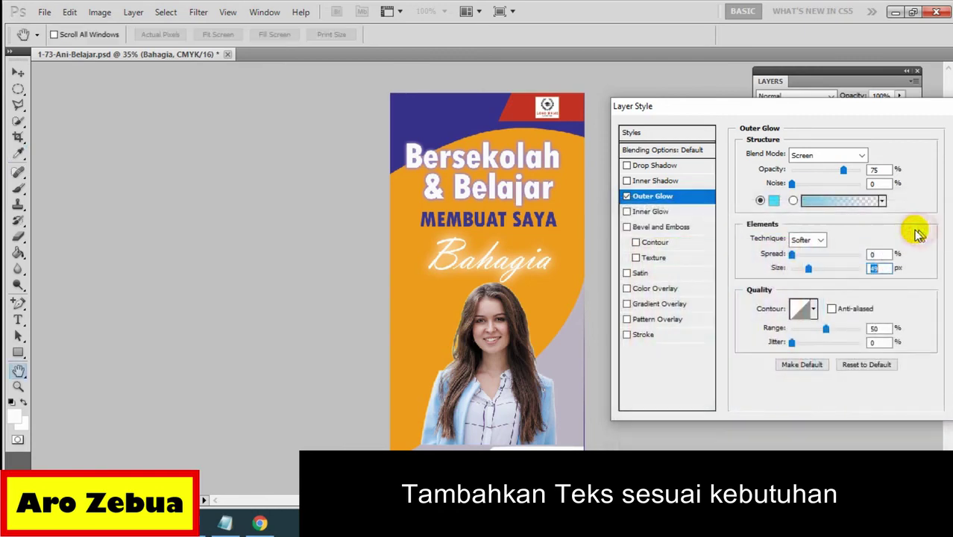
drag(891, 106, 769, 102)
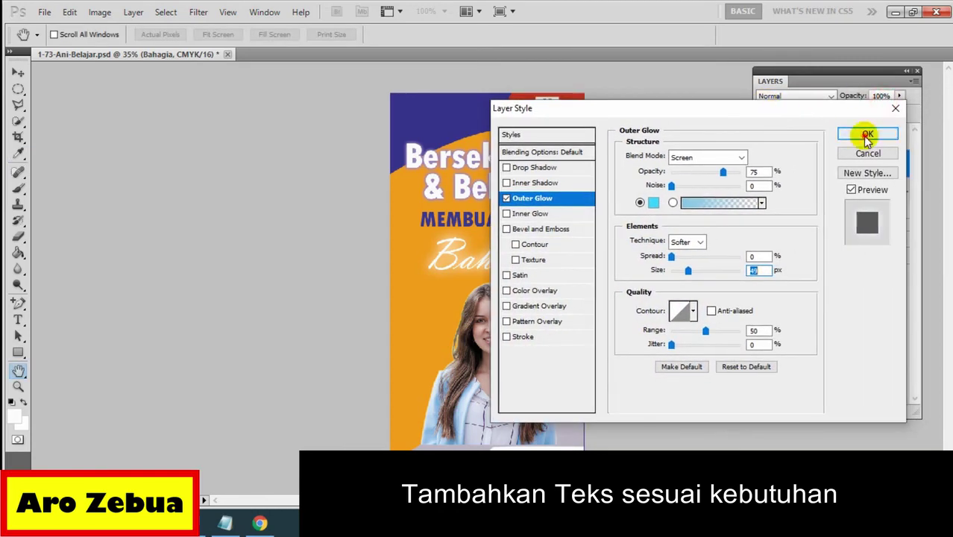
click(871, 128)
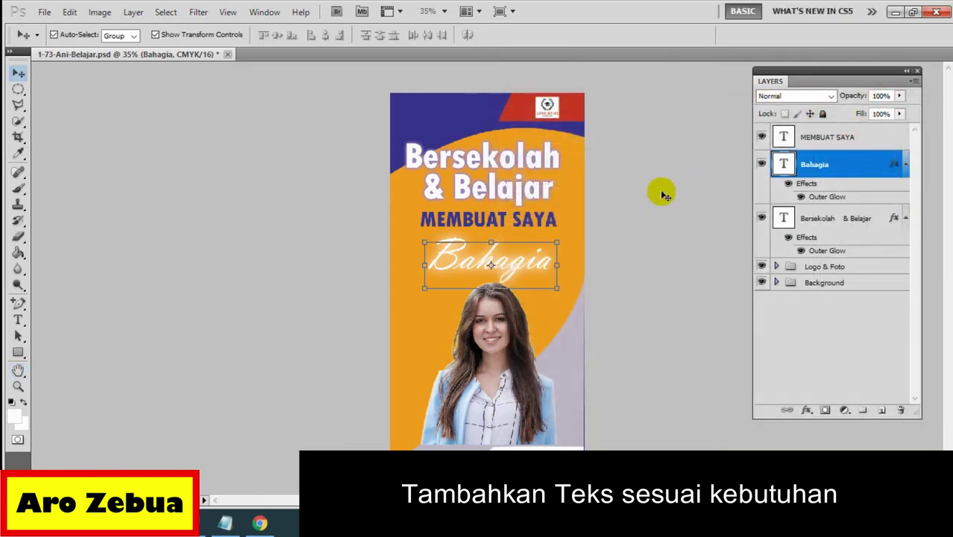
Step: Enable a drop shadow on MEMBUAT SAYA with a near-white f4f4f4 colour
click(818, 139)
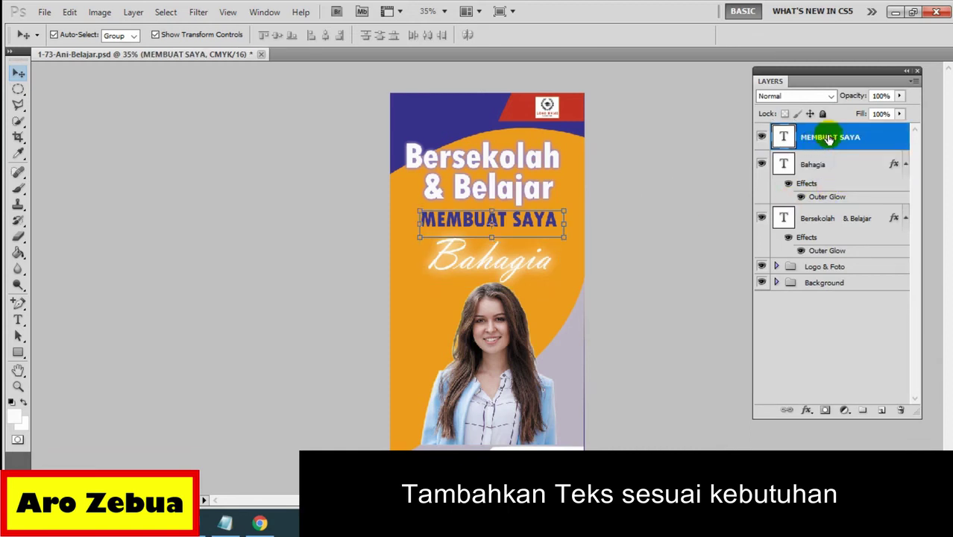
right_click(832, 137)
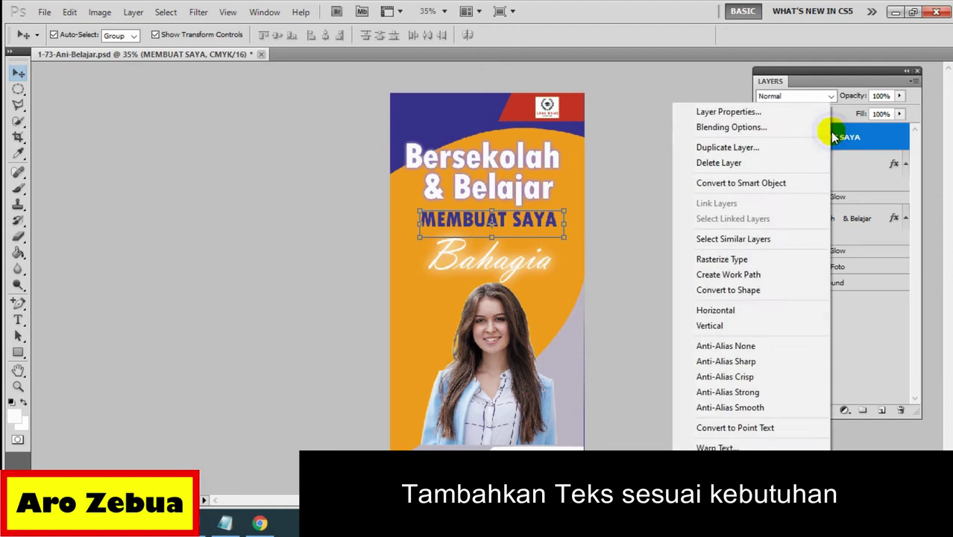
click(749, 123)
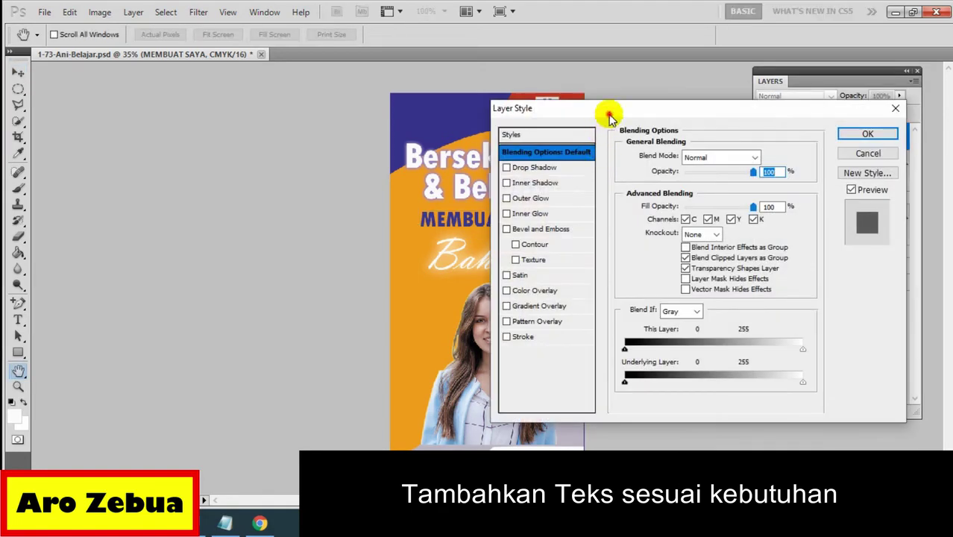
drag(597, 99, 737, 238)
click(655, 273)
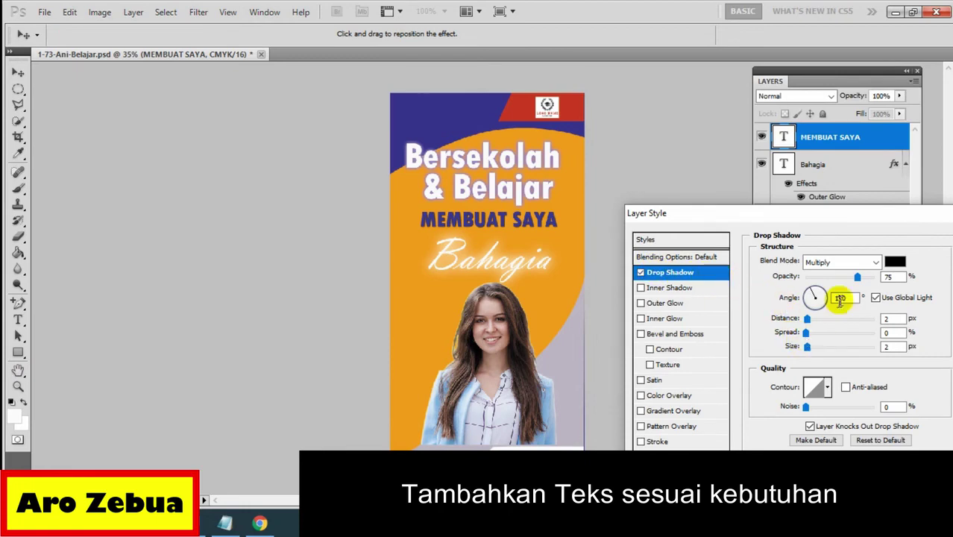
click(895, 262)
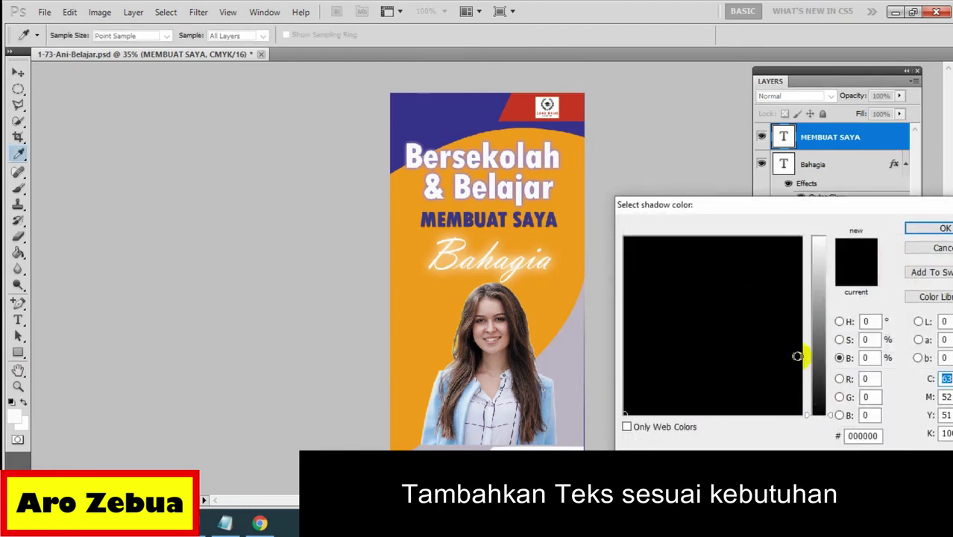
drag(819, 357, 818, 244)
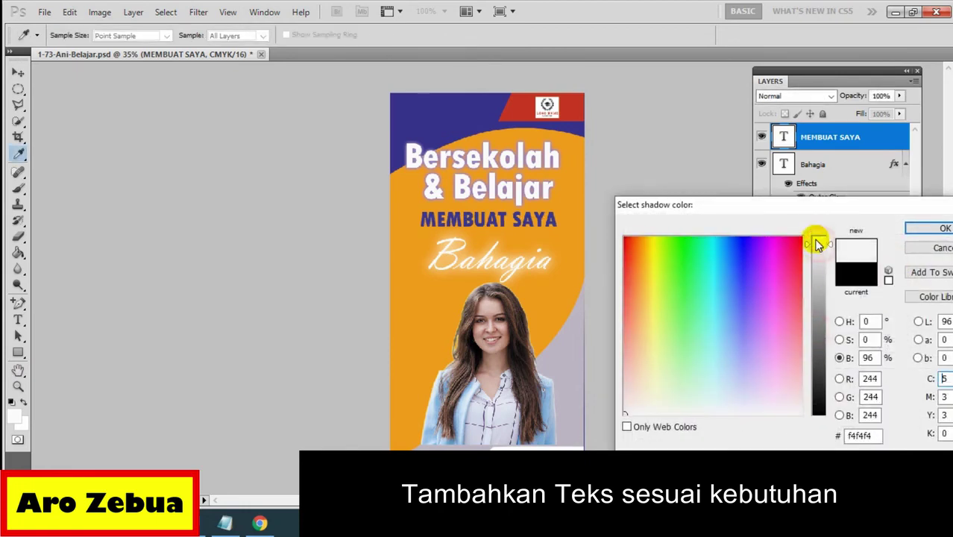
click(941, 227)
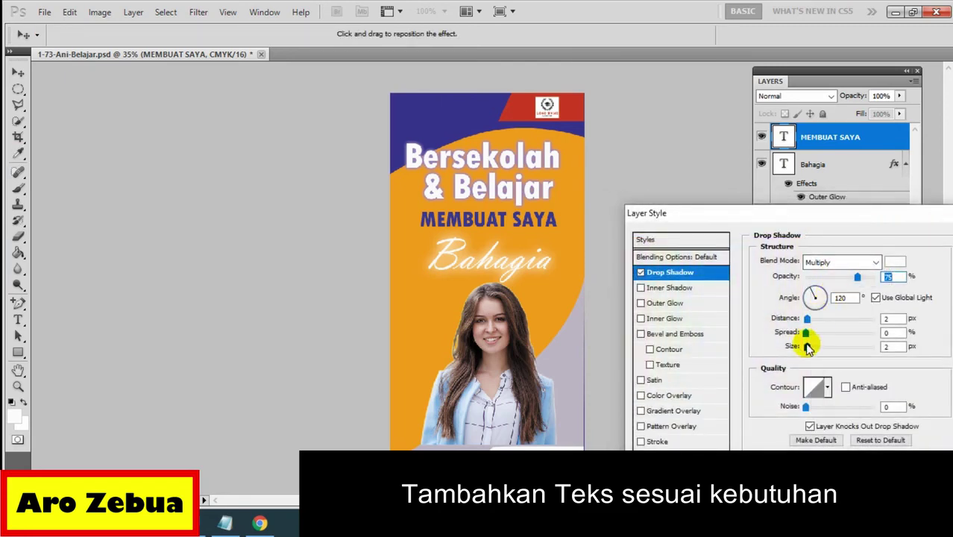
Step: Set the shadow blend mode to Normal, adjust its size, and apply it
drag(808, 348, 822, 347)
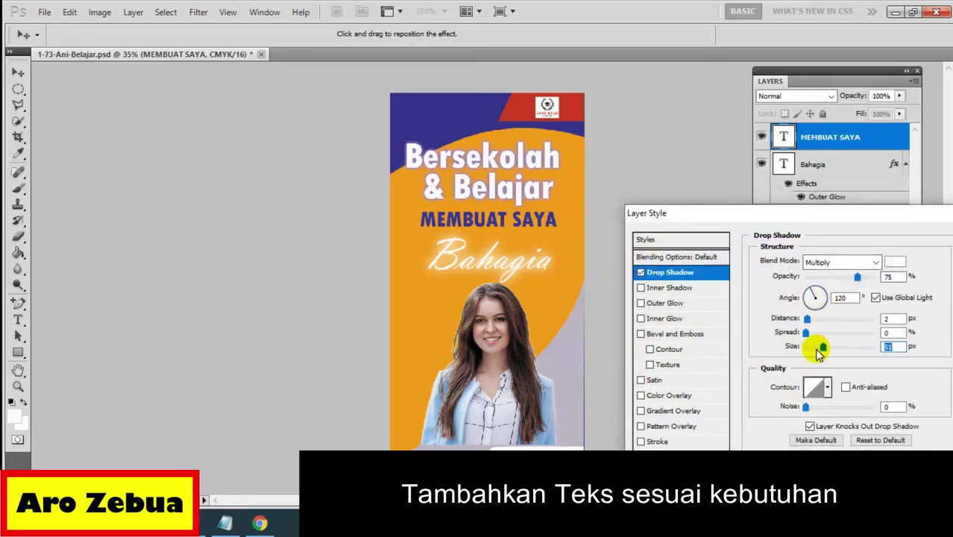
drag(823, 351, 819, 348)
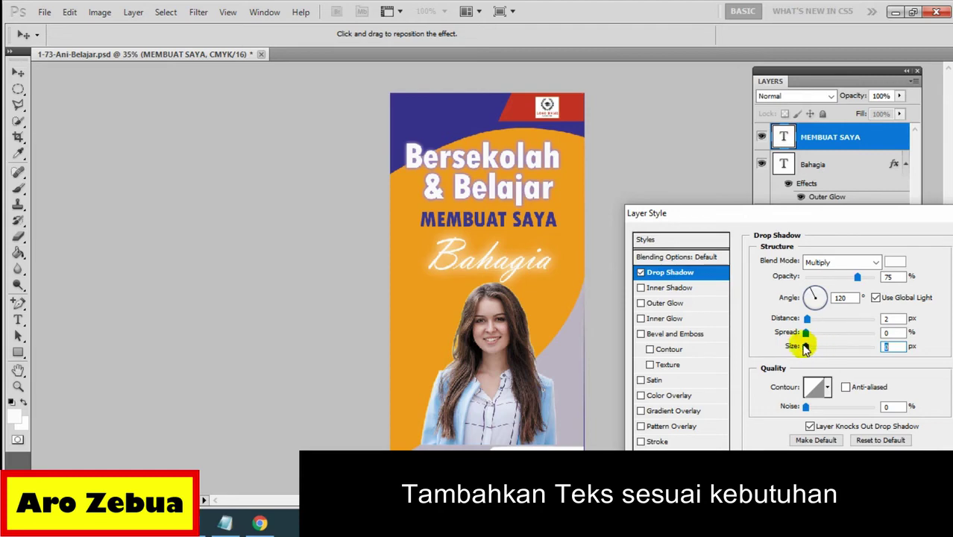
click(841, 262)
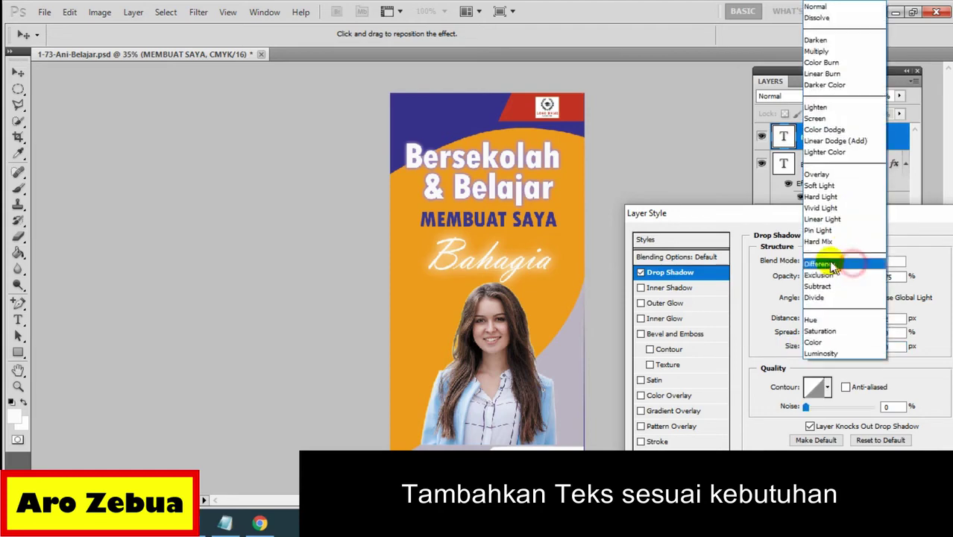
click(819, 6)
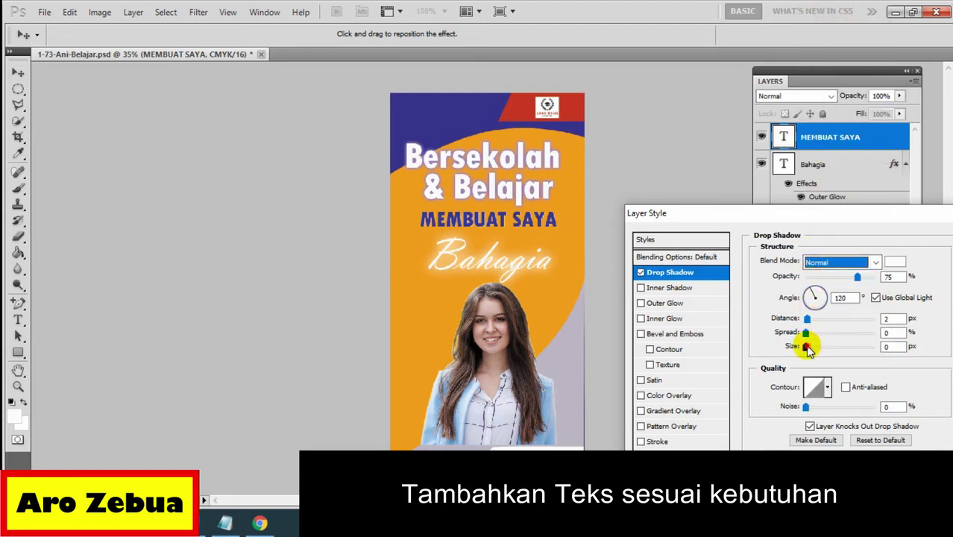
drag(807, 347, 815, 350)
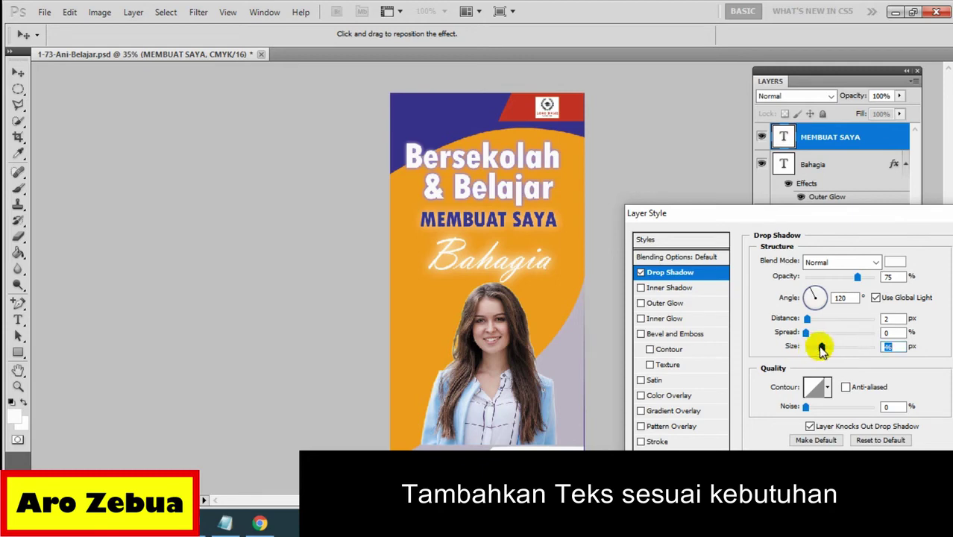
mouse_move(812, 323)
mouse_down()
mouse_move(843, 322)
mouse_move(815, 322)
mouse_move(824, 320)
mouse_up()
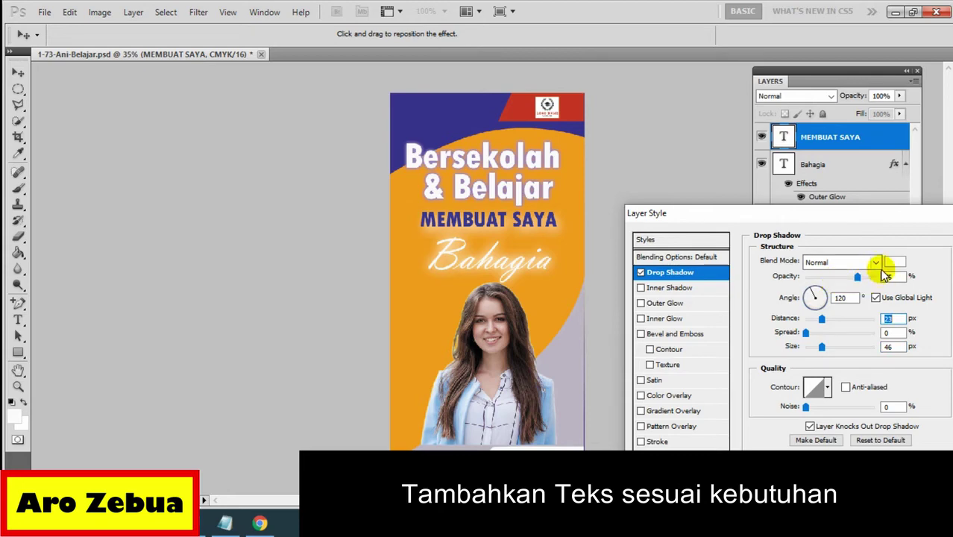
drag(876, 212, 755, 195)
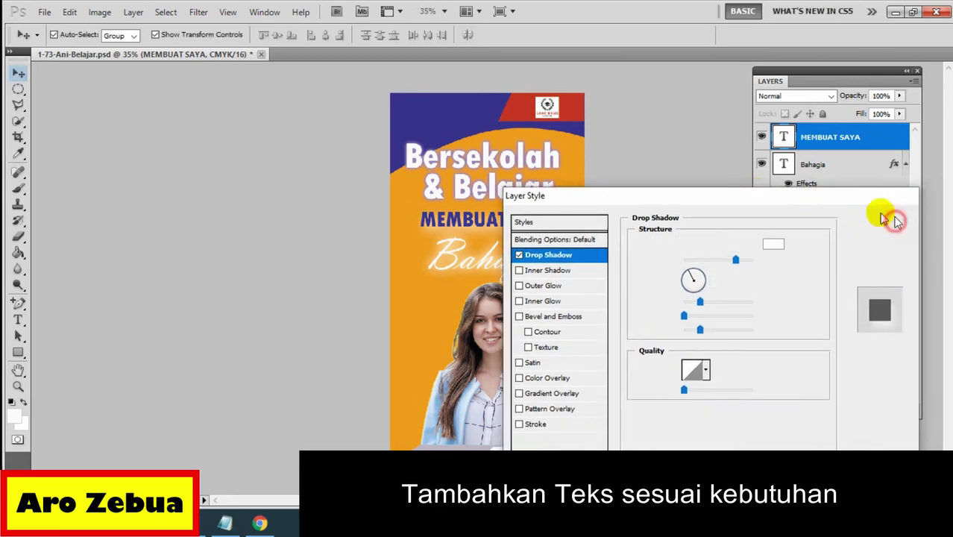
click(884, 216)
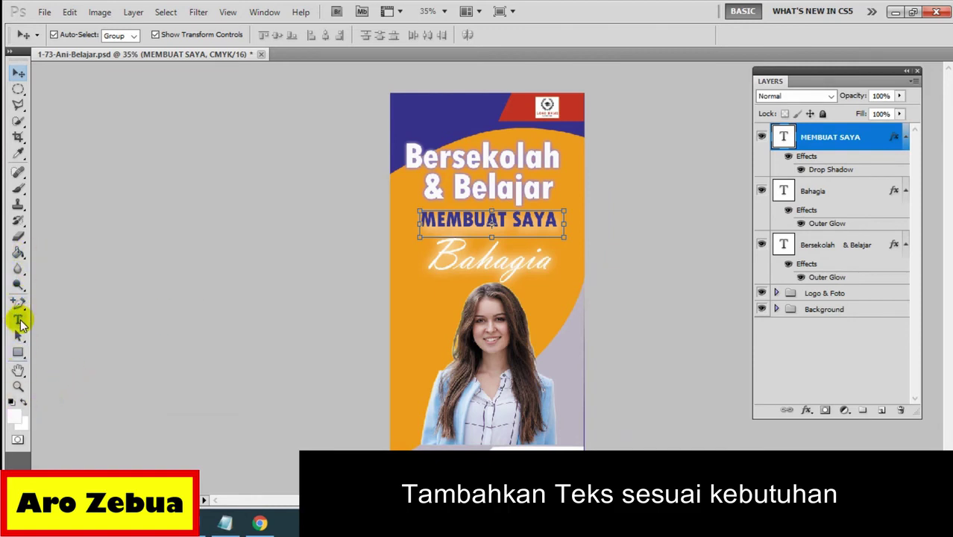
Step: Use the Horizontal Type tool to draw a text box over the banner's white bottom strip
click(18, 320)
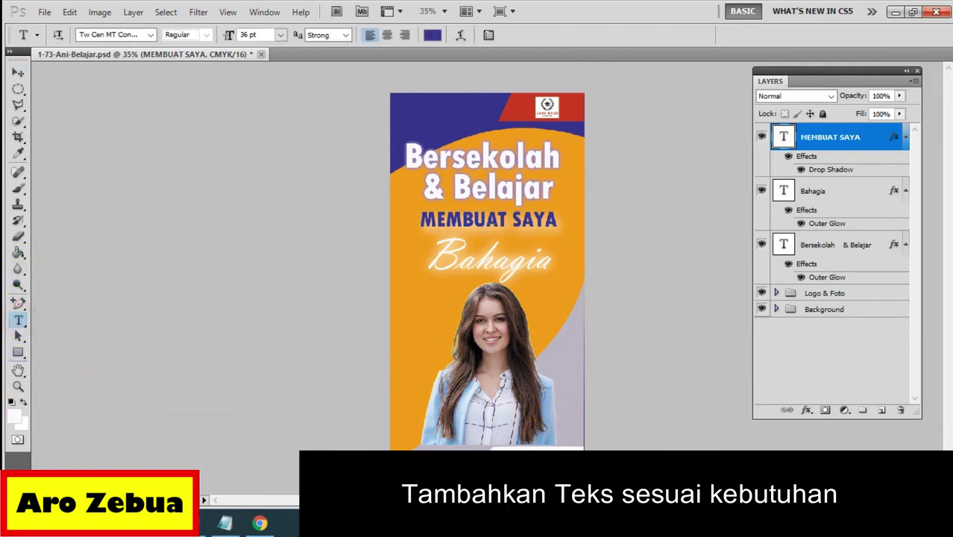
scroll(527, 423, up, 1)
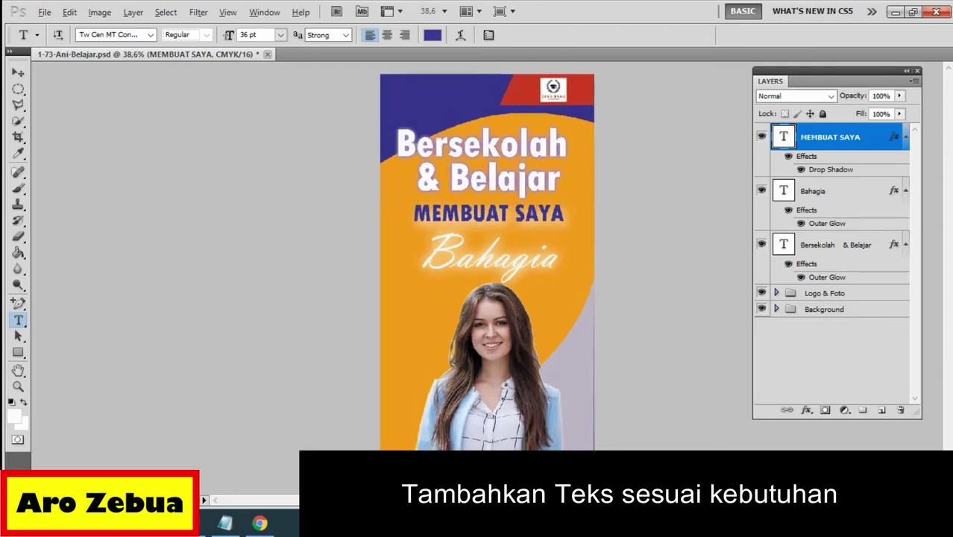
scroll(527, 423, up, 1)
scroll(526, 423, up, 1)
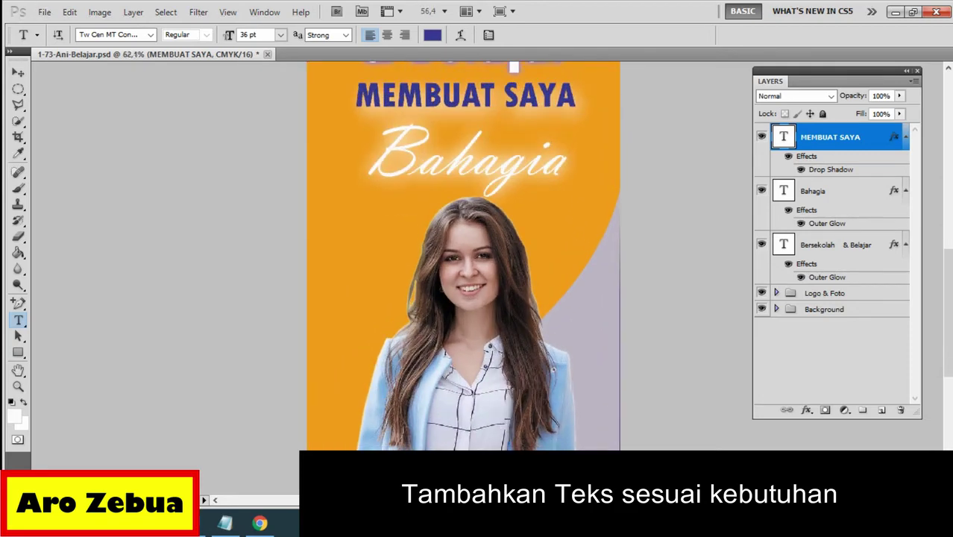
scroll(594, 437, up, 1)
scroll(601, 437, up, 1)
scroll(554, 426, up, 1)
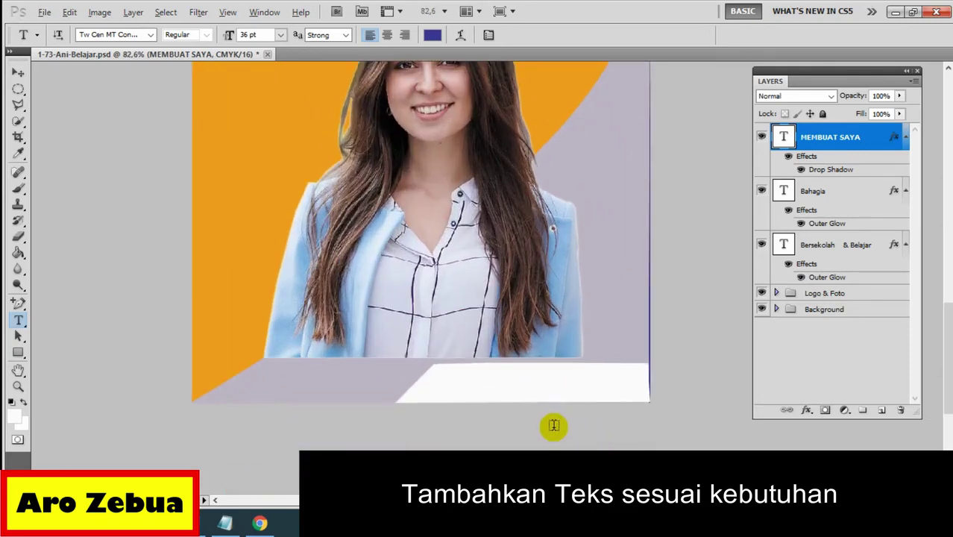
drag(447, 374, 639, 395)
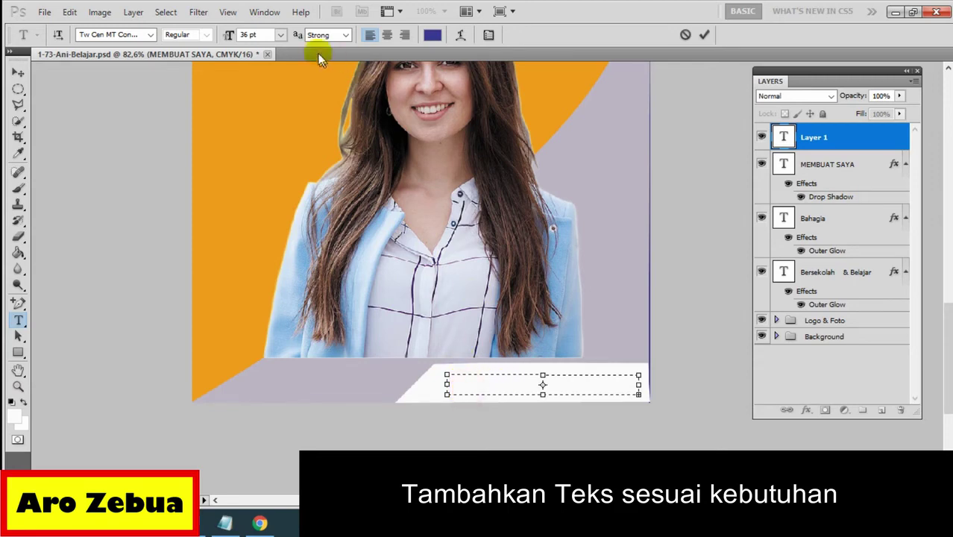
Step: Set the type to 12 pt with an olive green colour
click(282, 35)
click(267, 145)
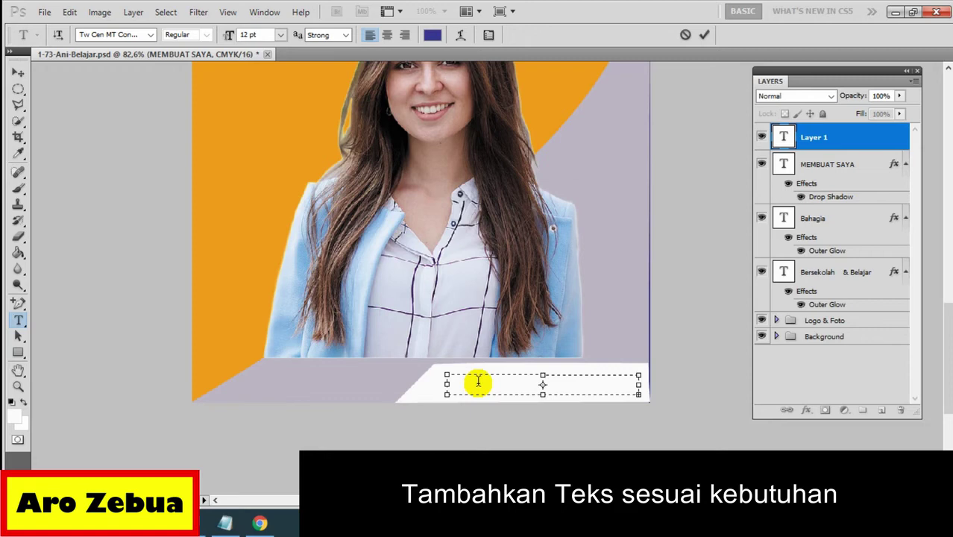
click(433, 35)
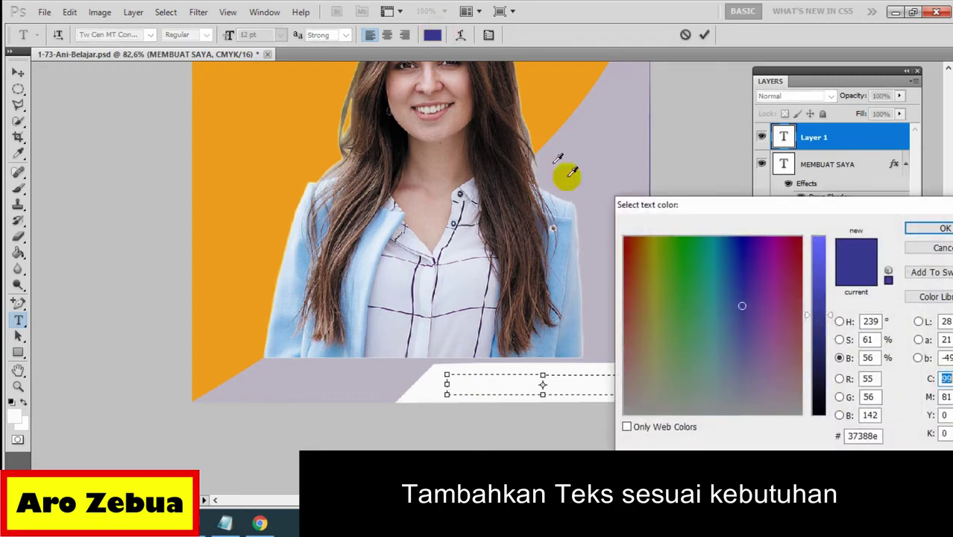
drag(655, 258, 745, 308)
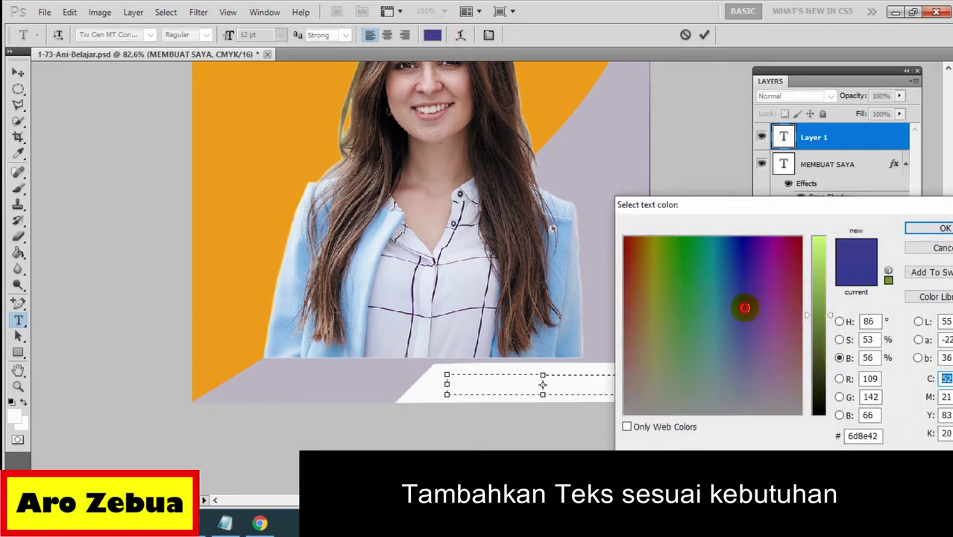
click(917, 230)
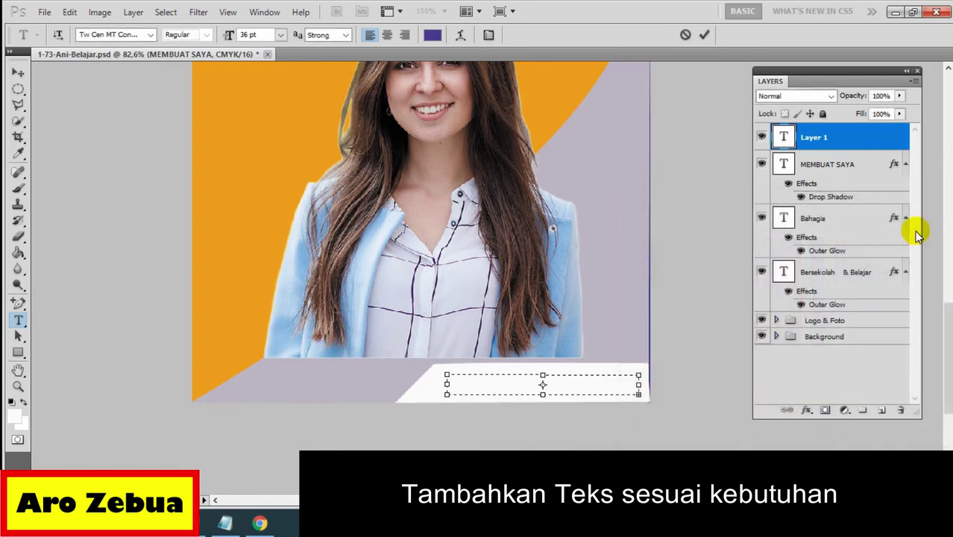
Step: Commit the test text and type a trial 'h' on the white strip
click(861, 166)
click(858, 136)
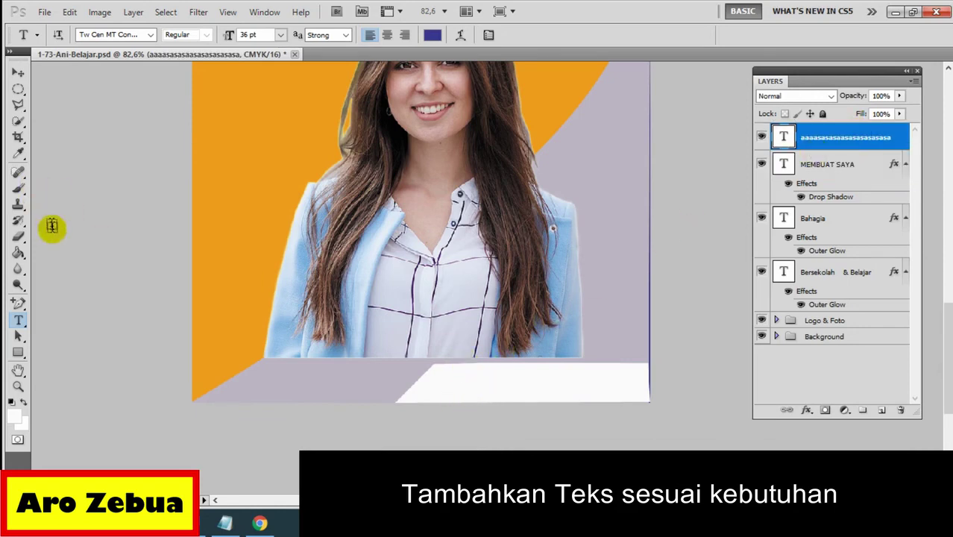
click(489, 382)
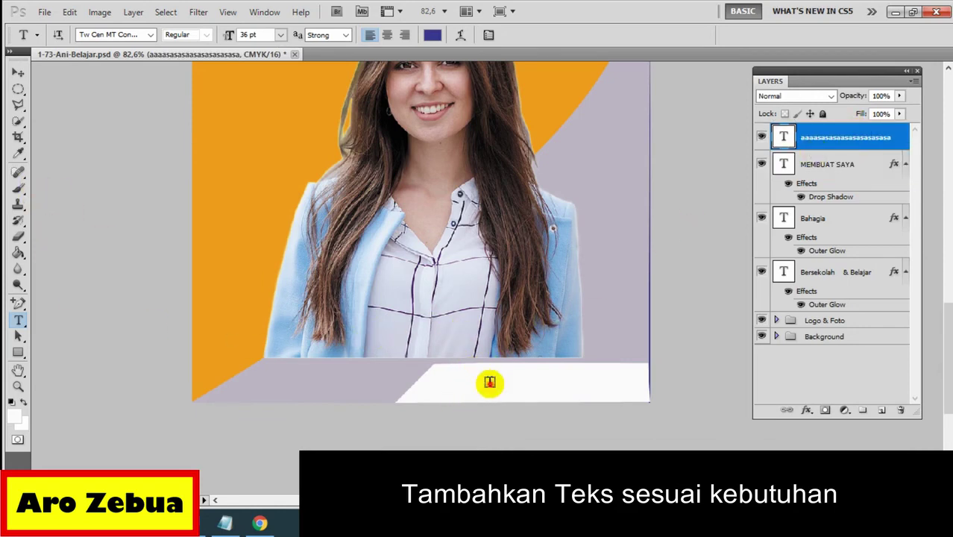
text(hj)
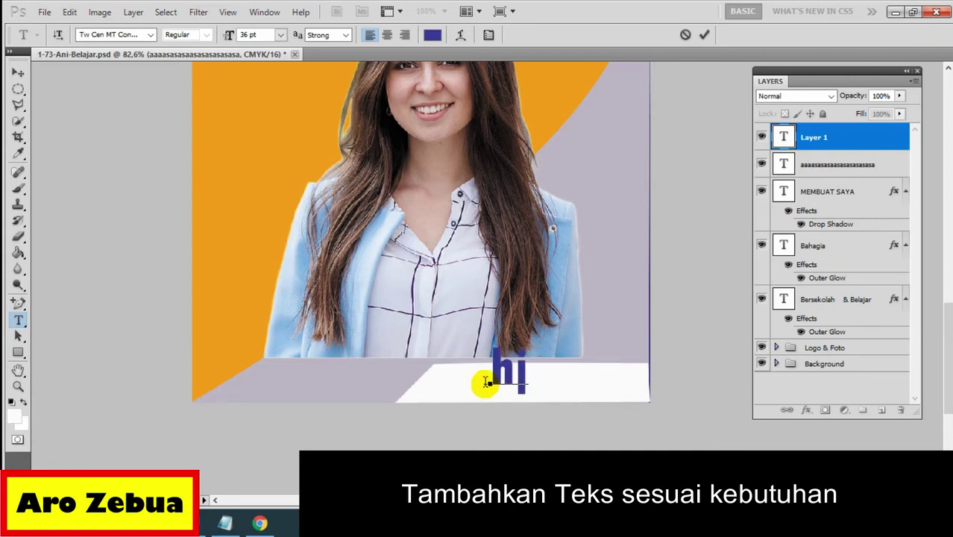
Step: Delete both stray test text layers, including 'hj', confirming each deletion
click(809, 167)
right_click(811, 165)
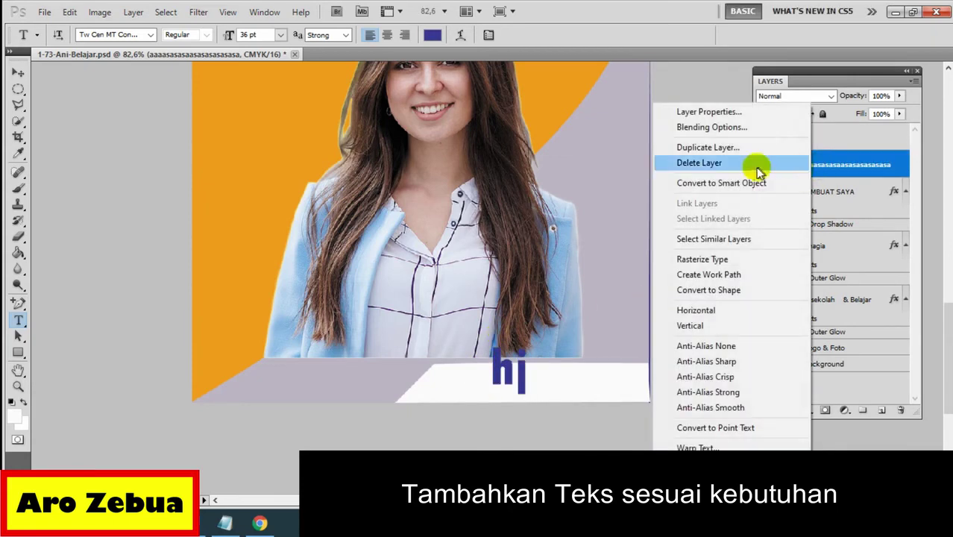
click(709, 162)
click(426, 205)
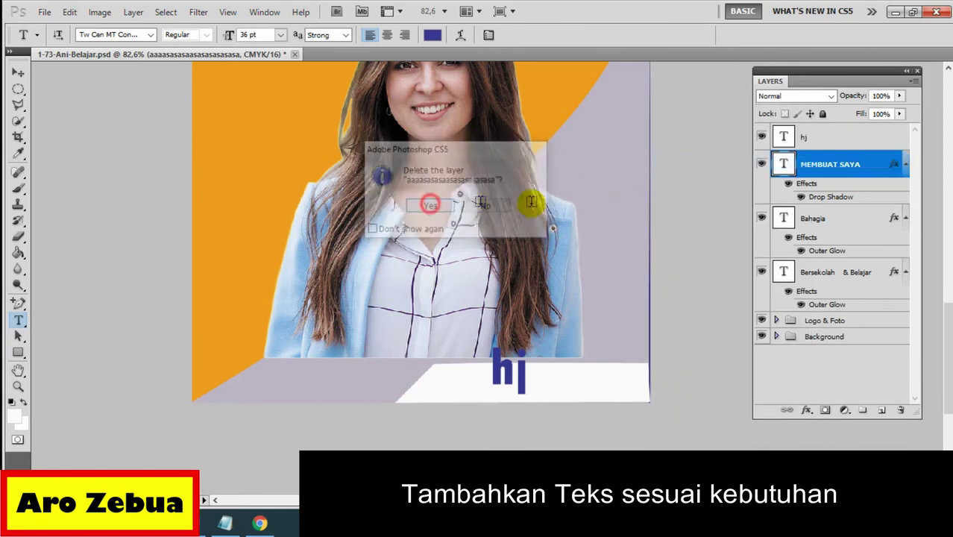
click(846, 137)
right_click(846, 137)
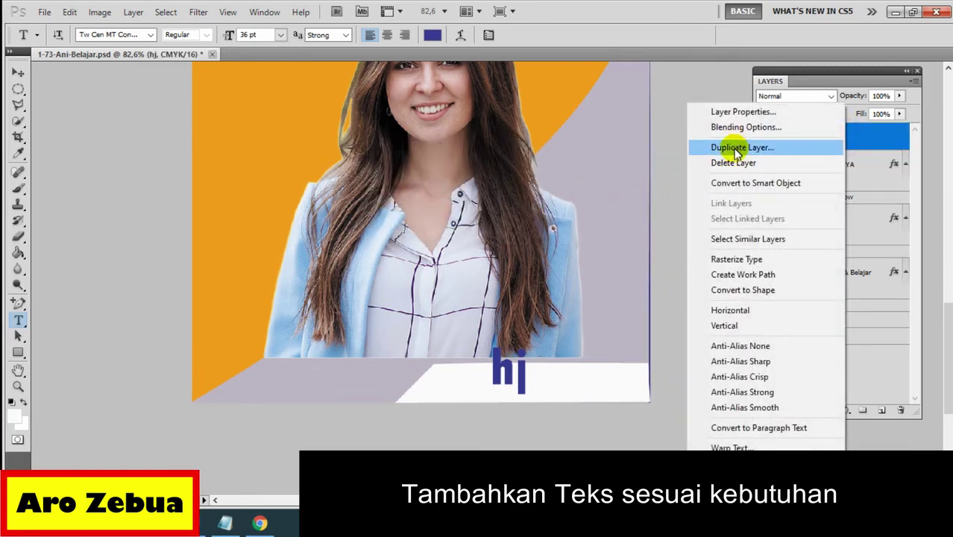
click(735, 164)
click(441, 209)
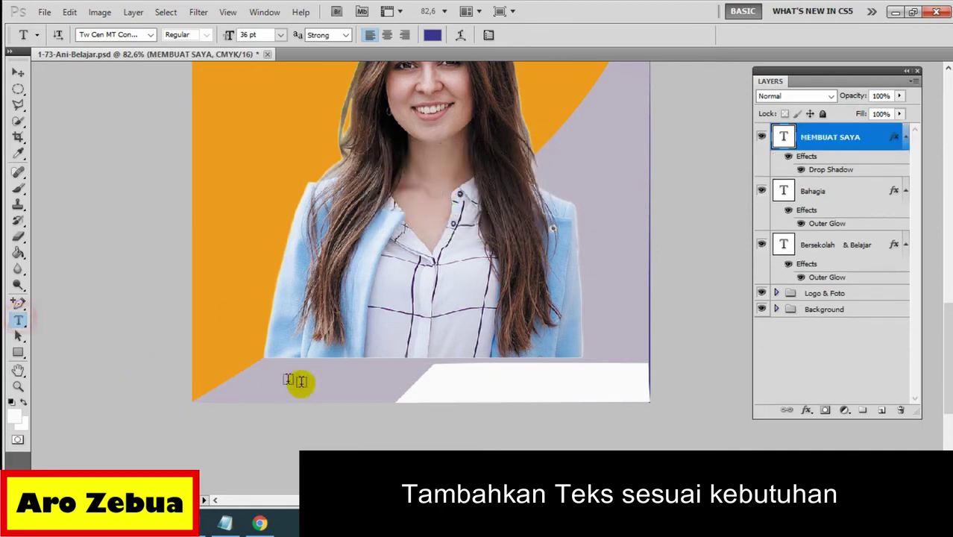
Step: Choose 14 pt type and draw a paragraph text box across the white footer strip
click(280, 35)
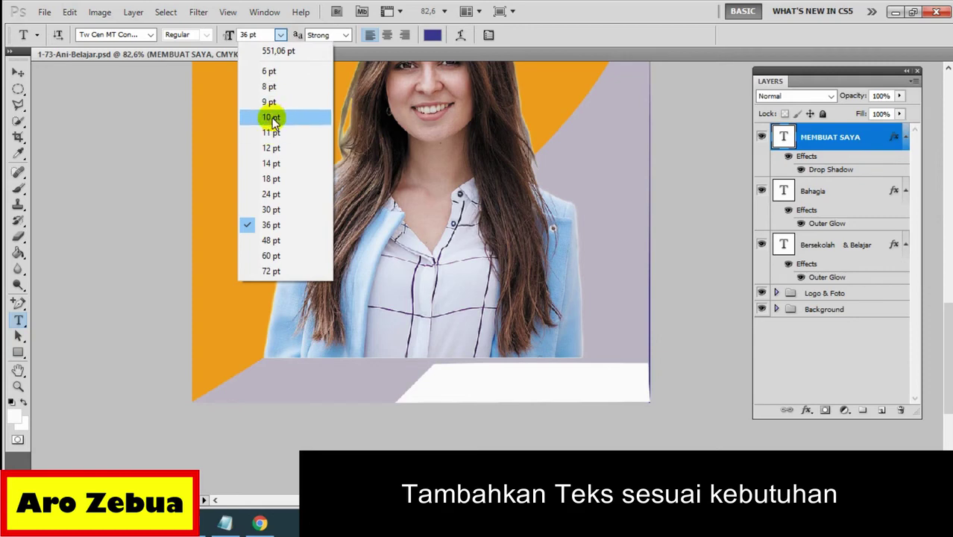
click(272, 163)
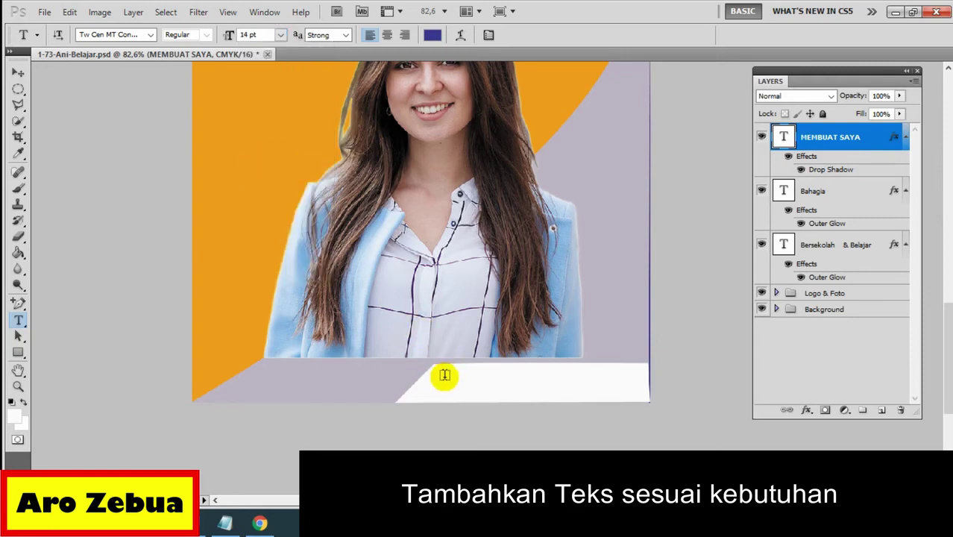
drag(445, 375, 623, 435)
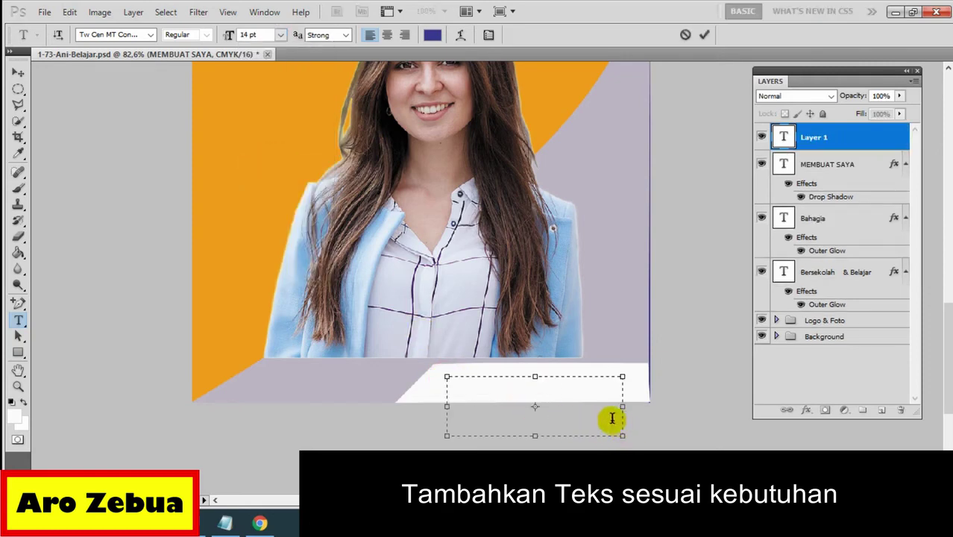
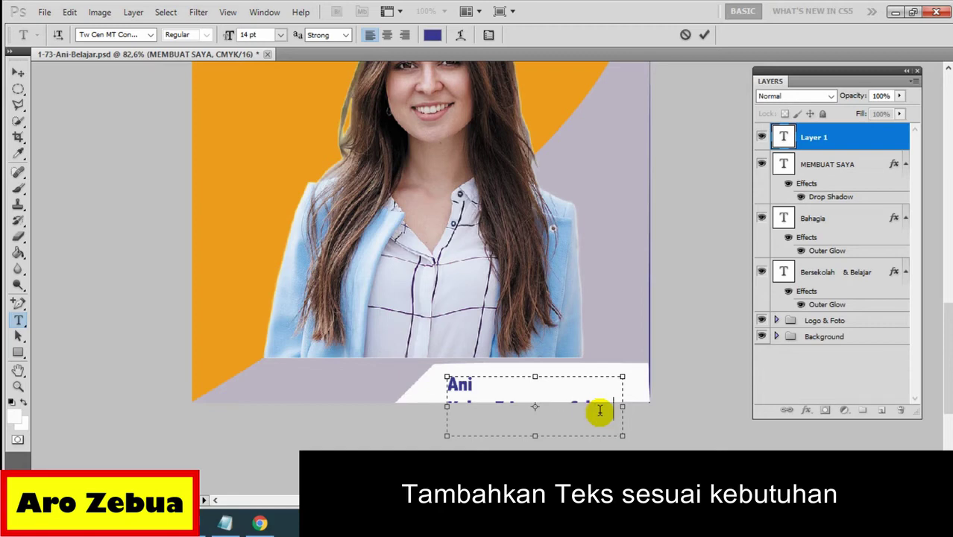
Step: Set the caption text size to 10 pt and commit the edit
text(d)
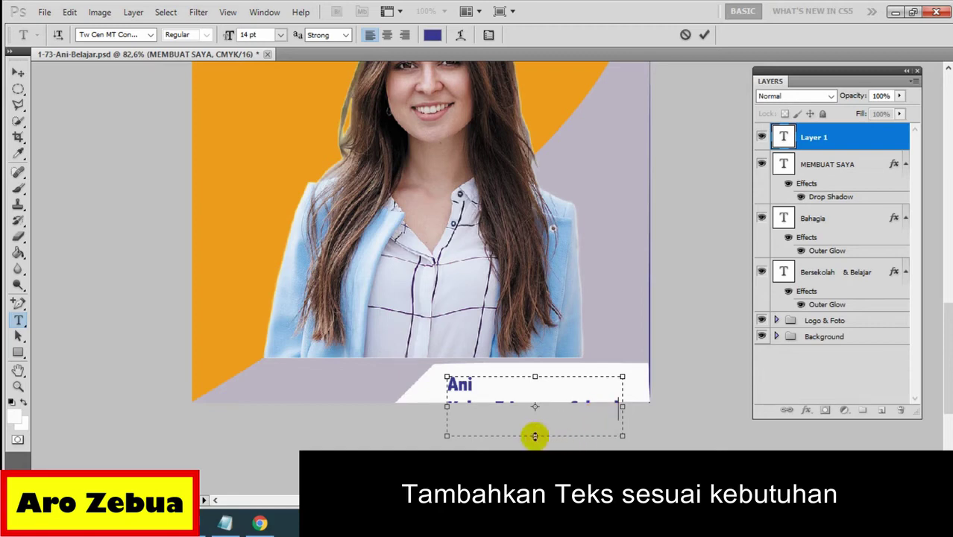
click(280, 35)
click(270, 117)
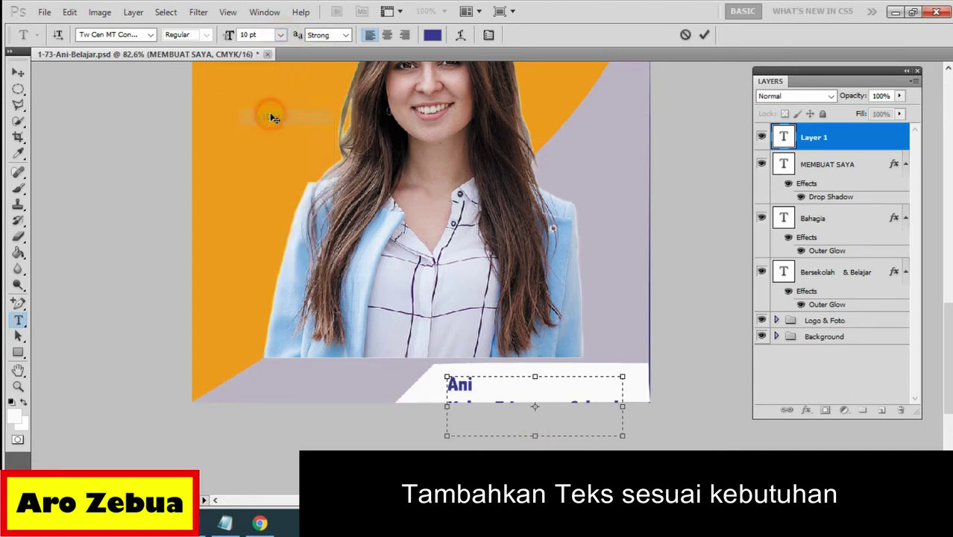
click(18, 73)
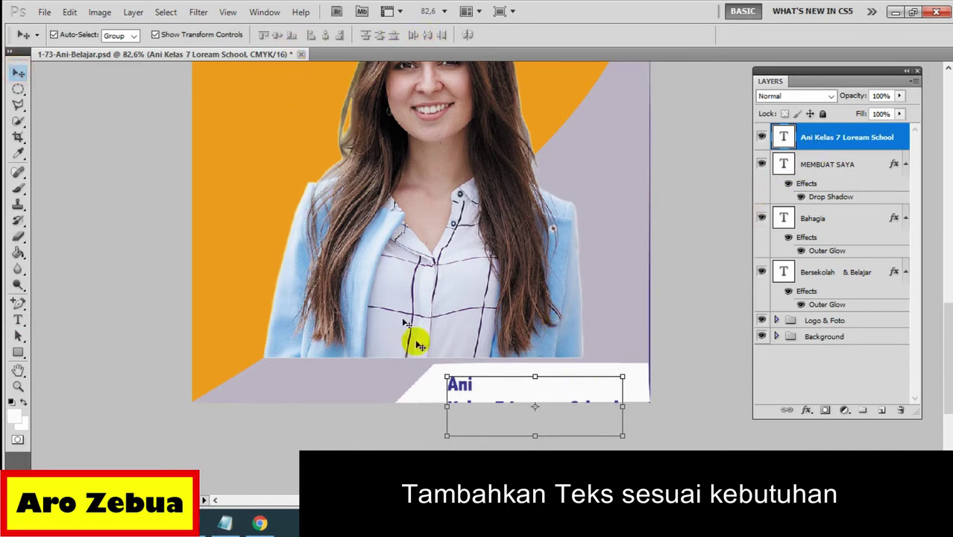
Step: Reapply 10 pt to the Ani caption and shorten its box so only 'Ani' shows
click(18, 319)
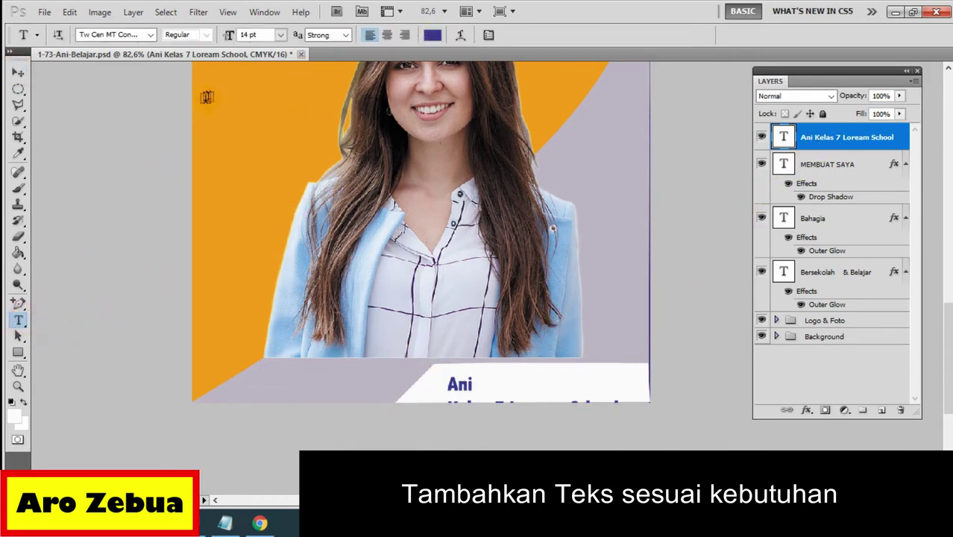
click(279, 35)
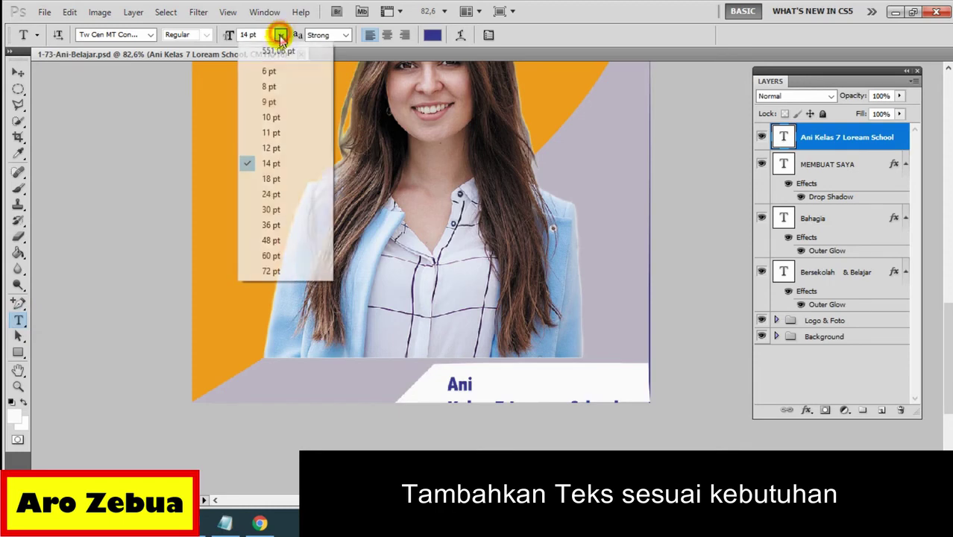
click(272, 118)
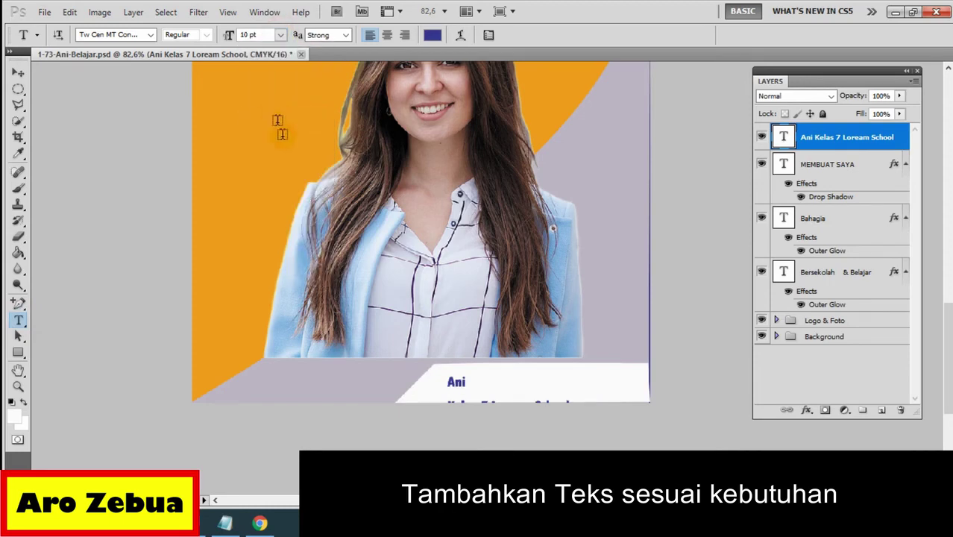
click(486, 388)
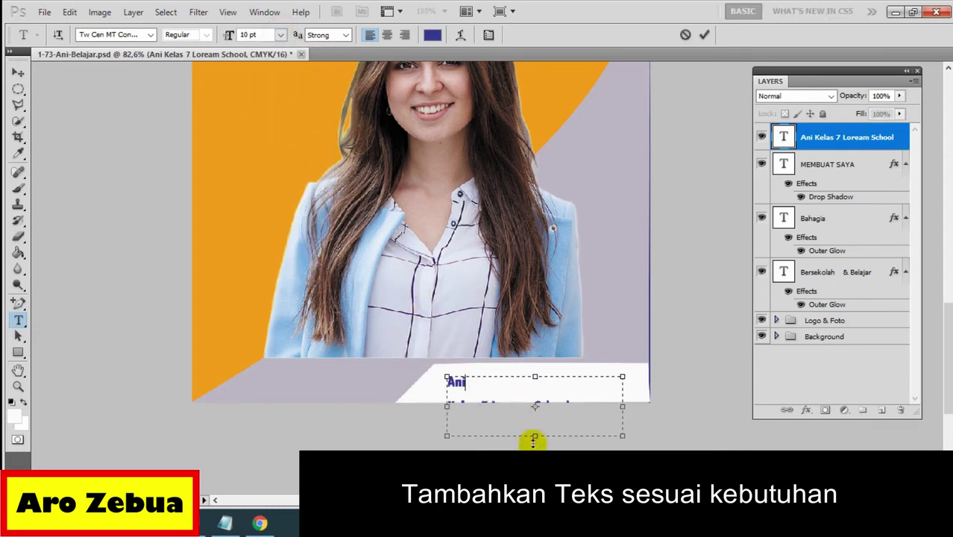
drag(535, 436, 536, 403)
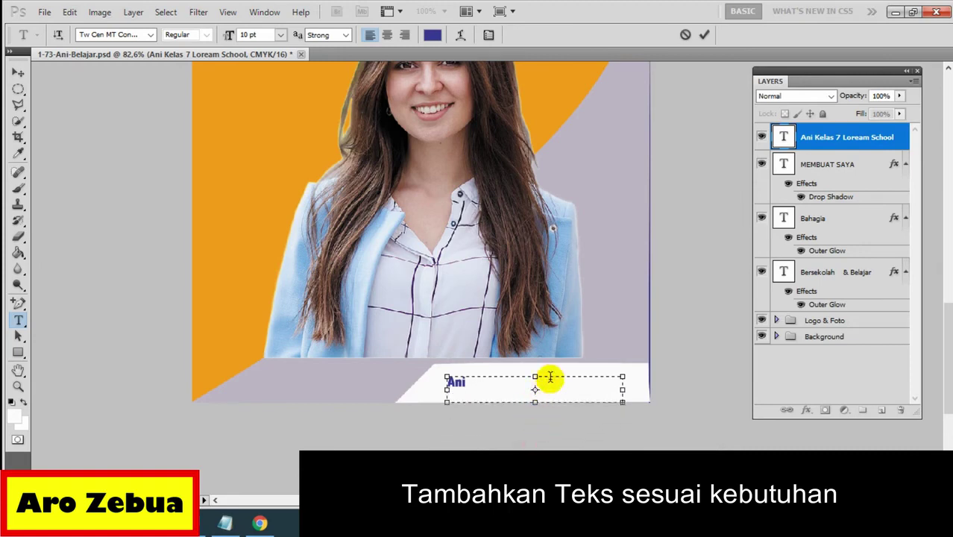
click(17, 73)
Step: Move the background artwork down over the empty strip and slightly resize the Ani caption
click(587, 377)
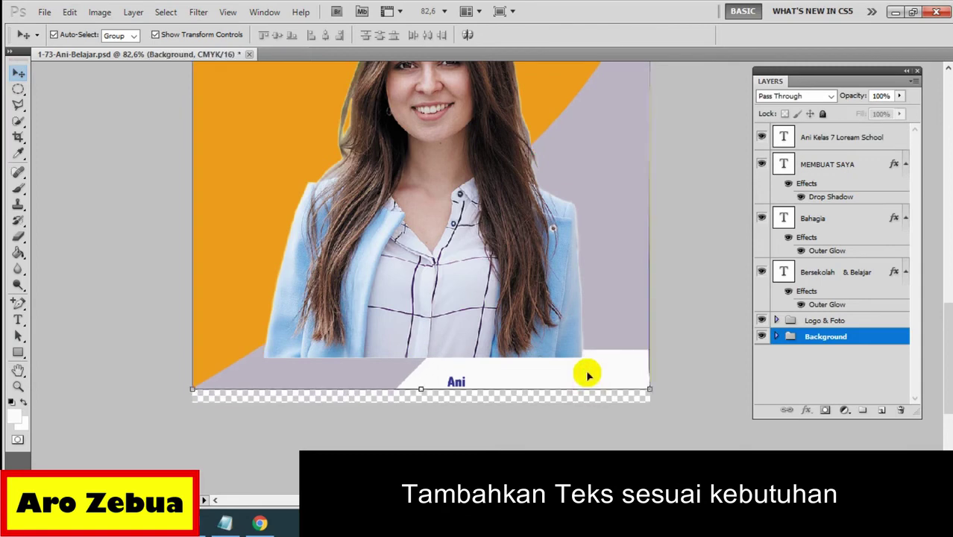
drag(581, 373, 551, 385)
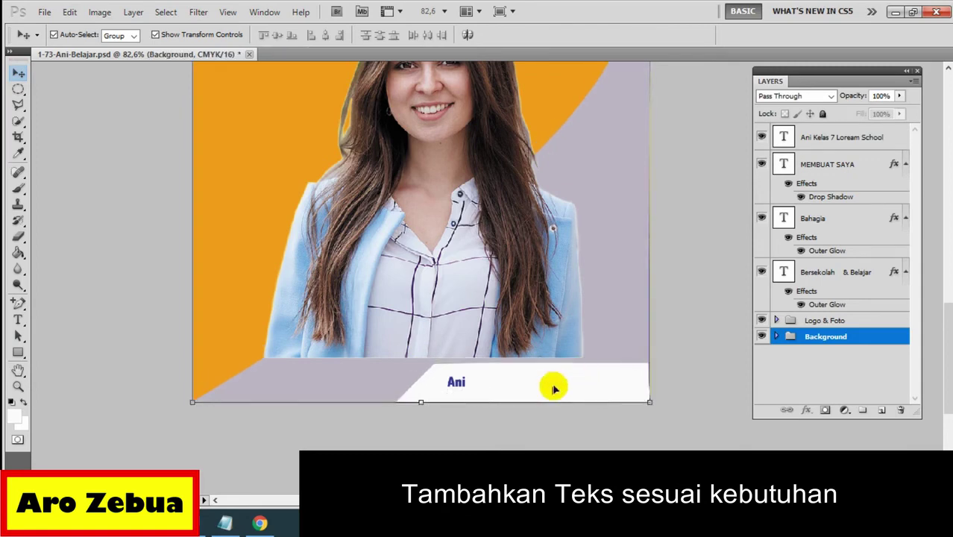
click(819, 137)
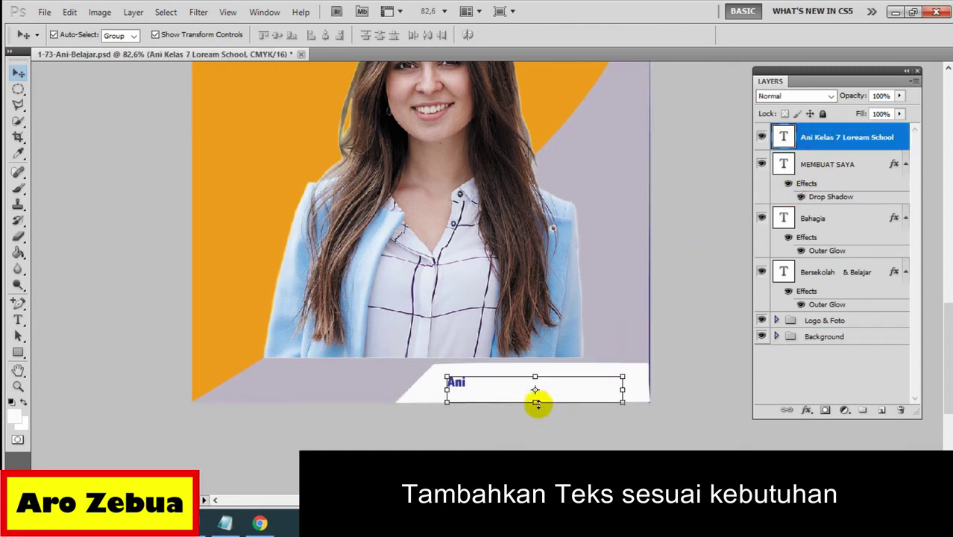
mouse_move(536, 403)
mouse_down()
mouse_move(537, 443)
mouse_move(537, 402)
mouse_up()
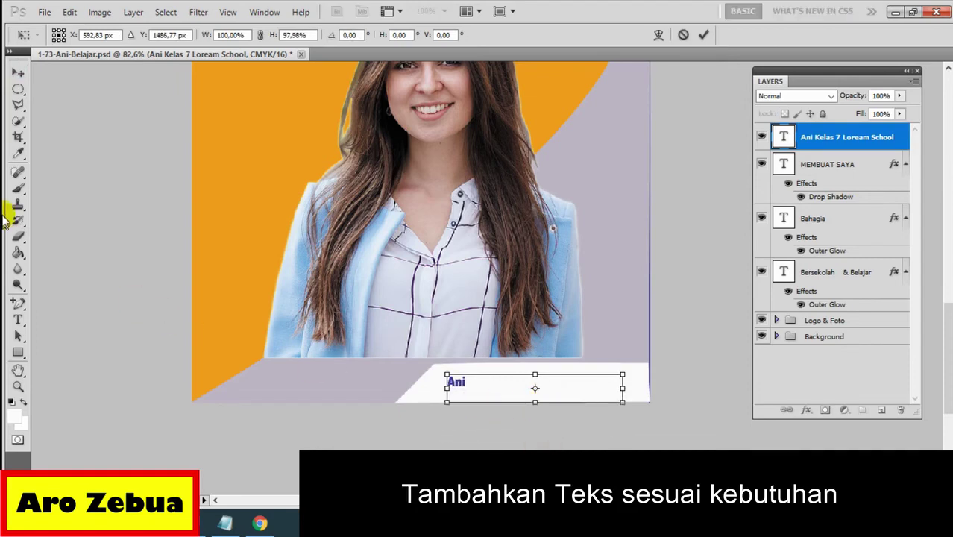
click(18, 72)
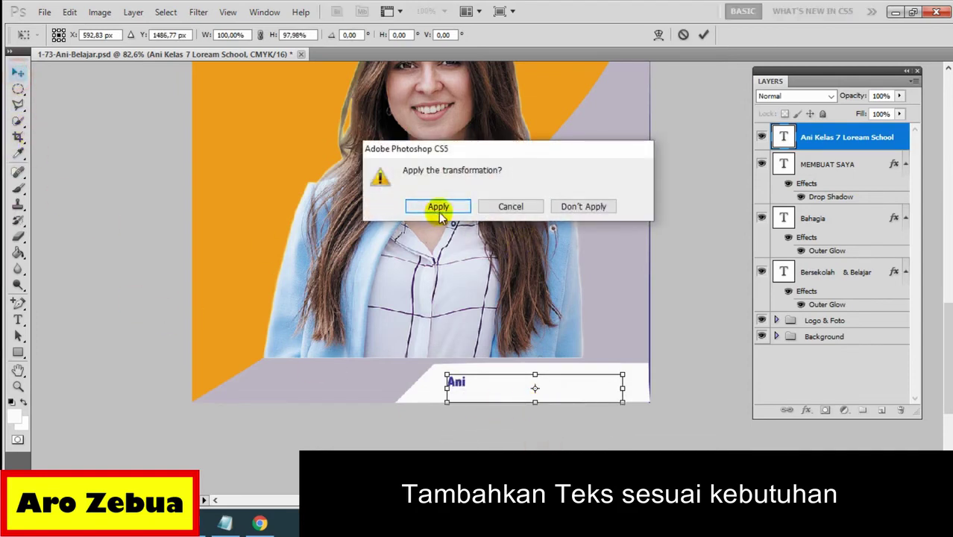
click(438, 206)
Step: Delete the accidentally created empty Layer 1 text layer
click(18, 319)
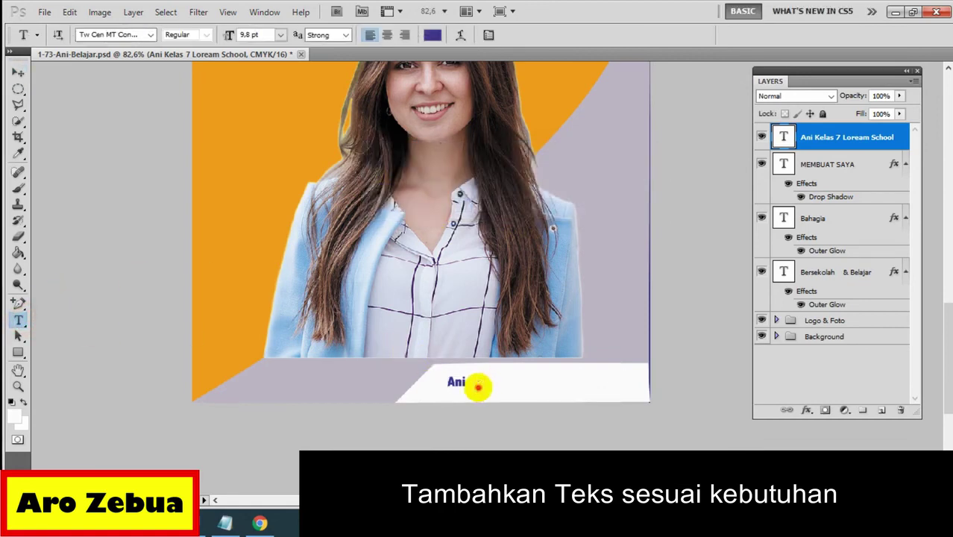
click(477, 385)
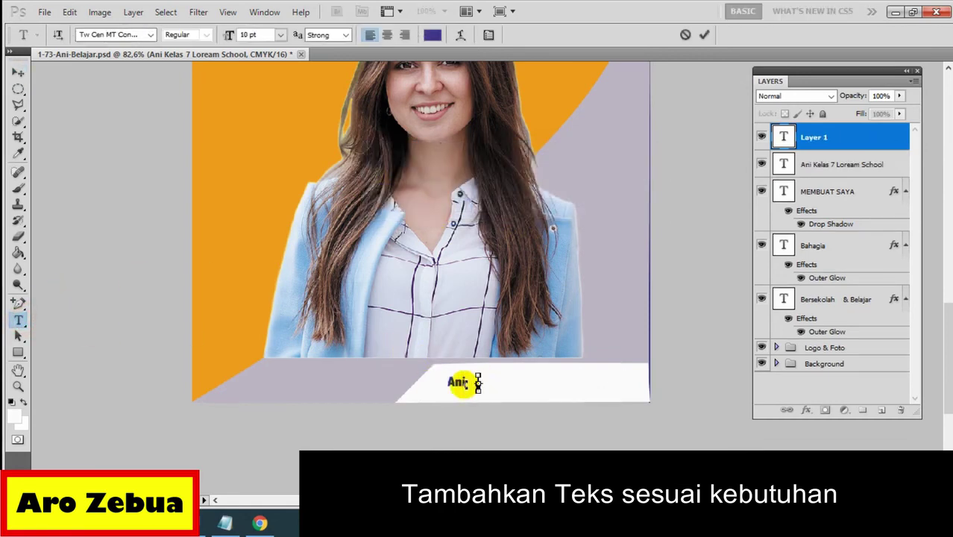
click(810, 164)
click(815, 142)
key(Delete)
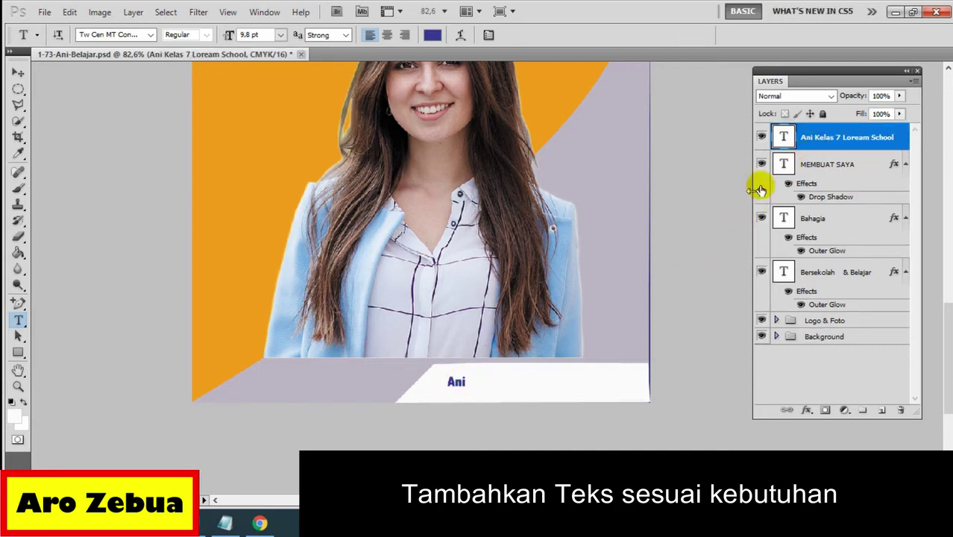
Step: Enlarge the caption box to show both lines, centre them, and set the text to 8 pt
click(453, 382)
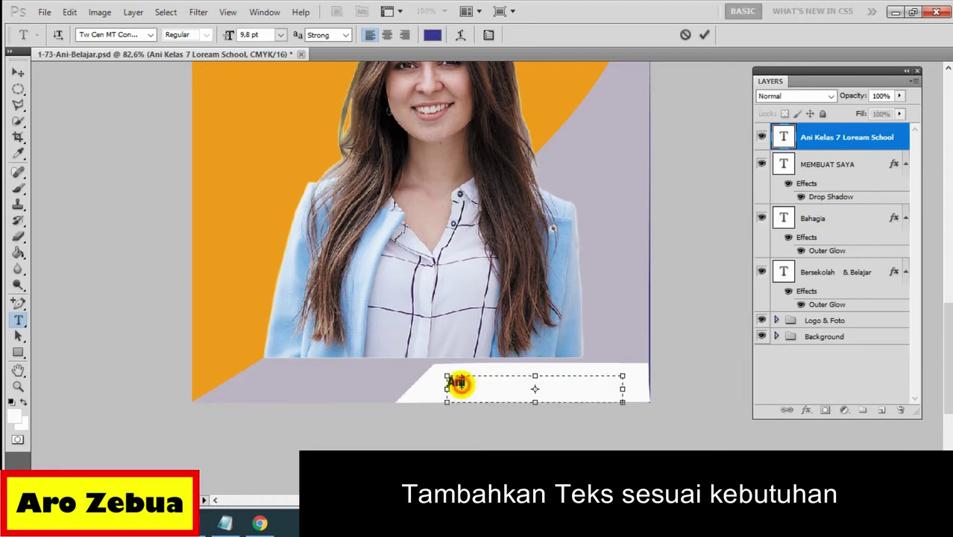
drag(536, 403, 535, 444)
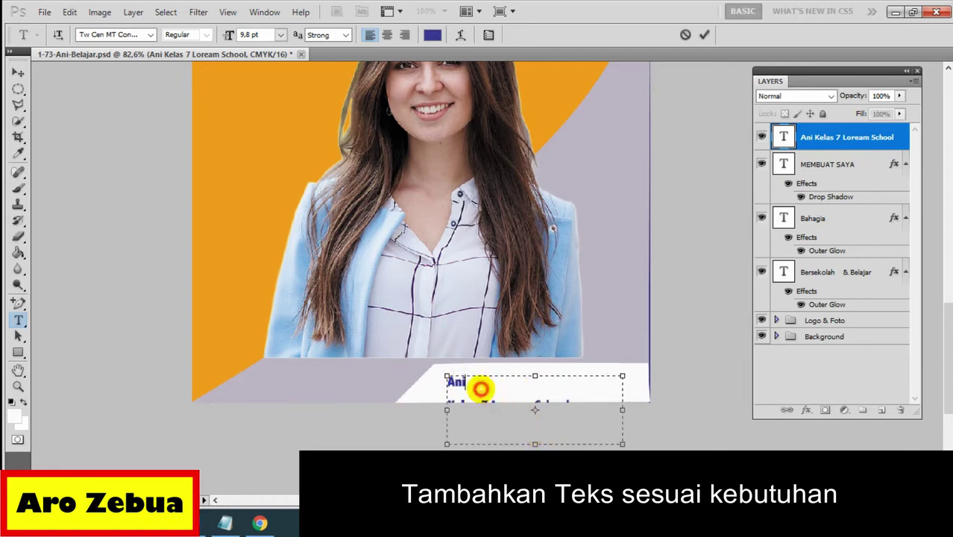
mouse_move(480, 388)
mouse_down()
mouse_move(455, 385)
mouse_move(611, 409)
mouse_up()
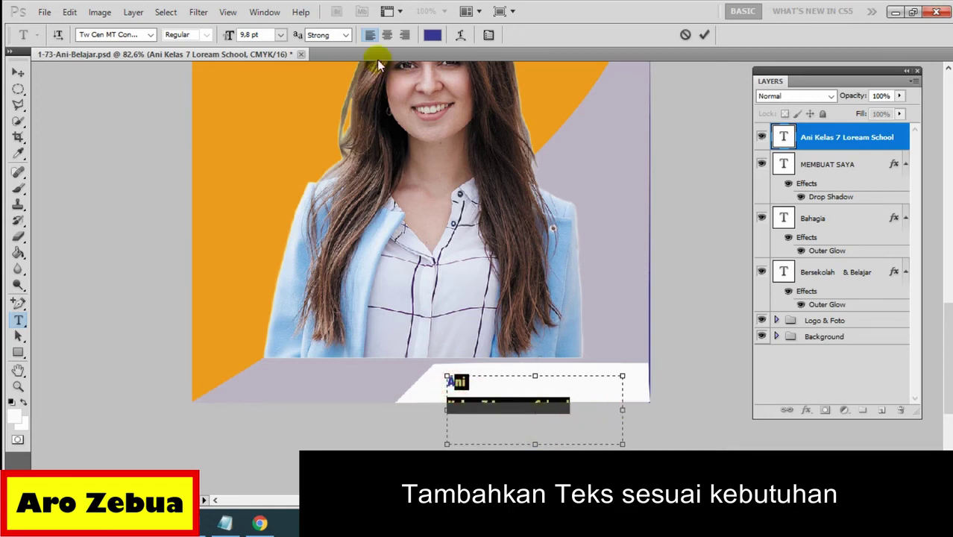
click(386, 35)
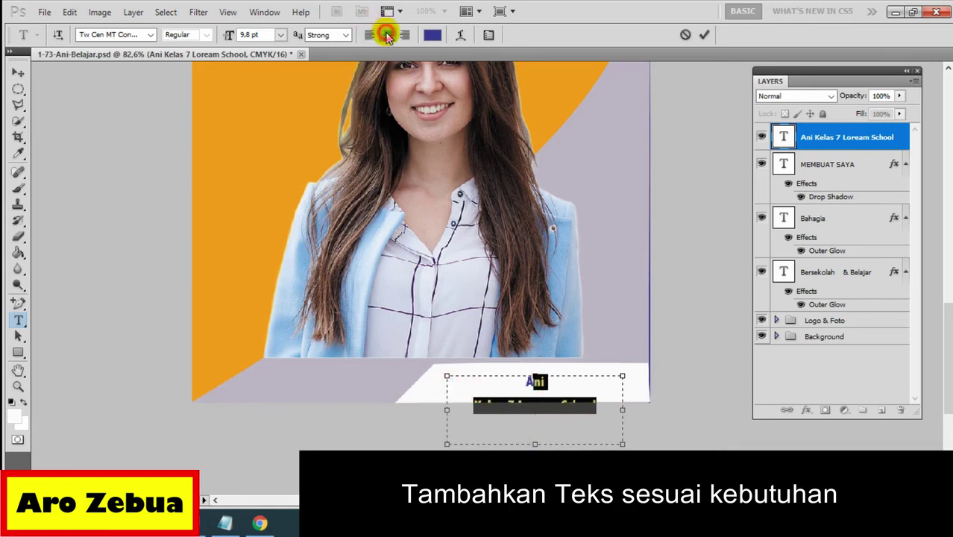
click(548, 403)
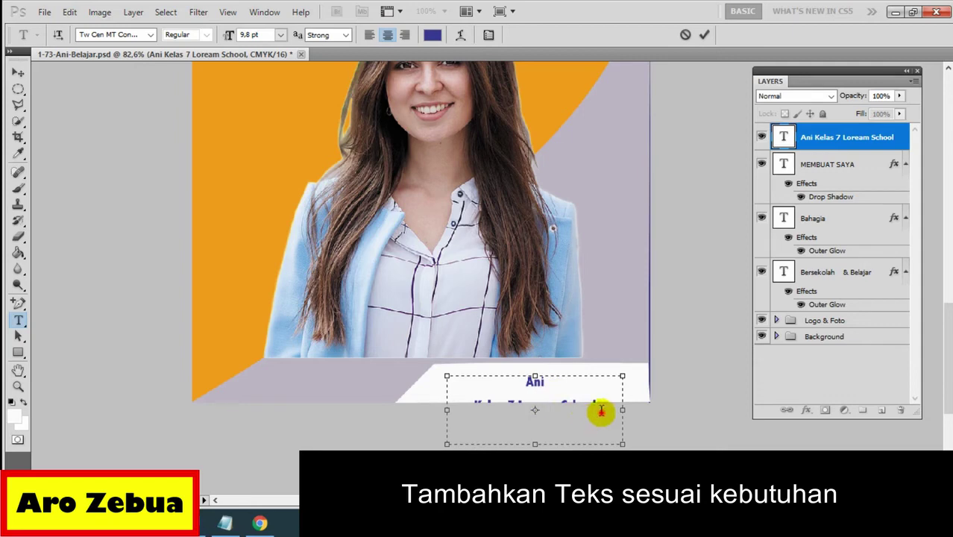
drag(604, 411, 485, 371)
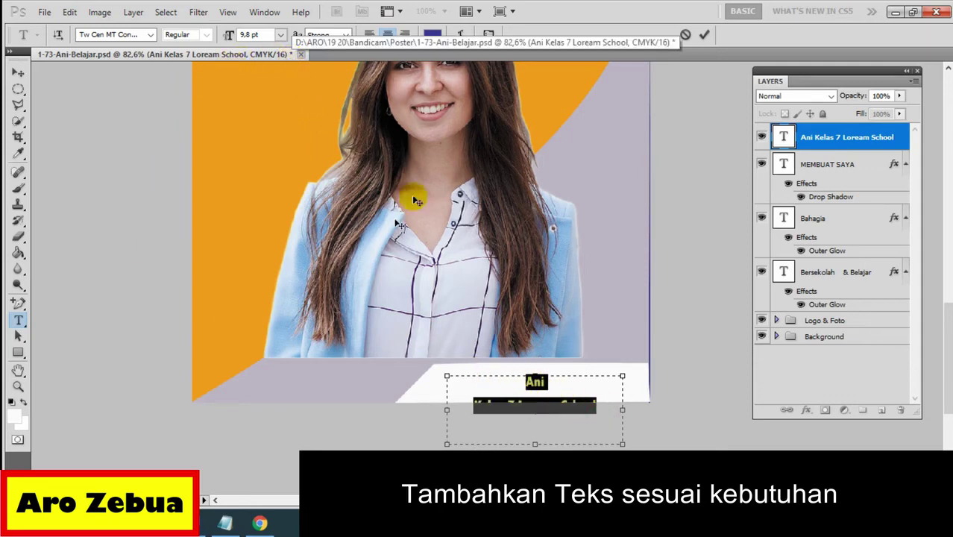
click(488, 34)
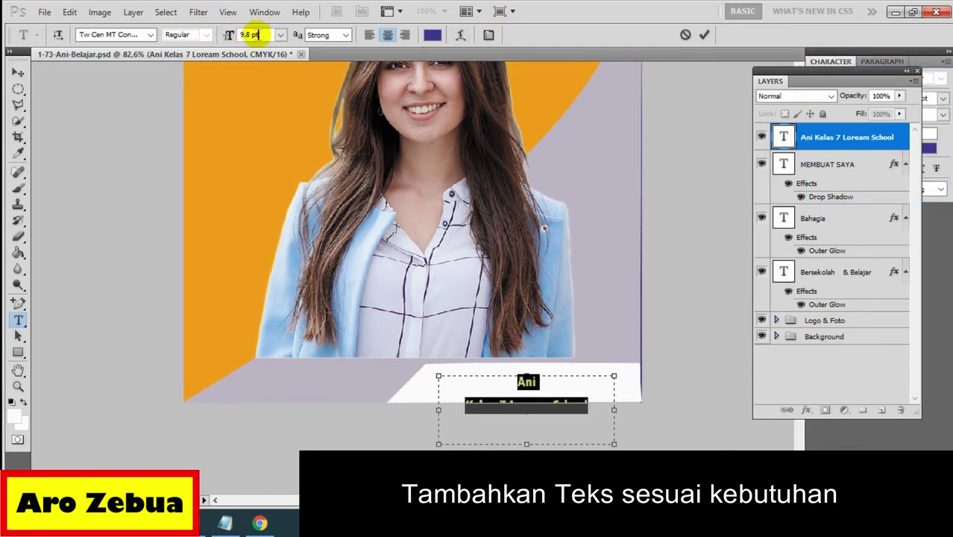
click(280, 34)
click(271, 87)
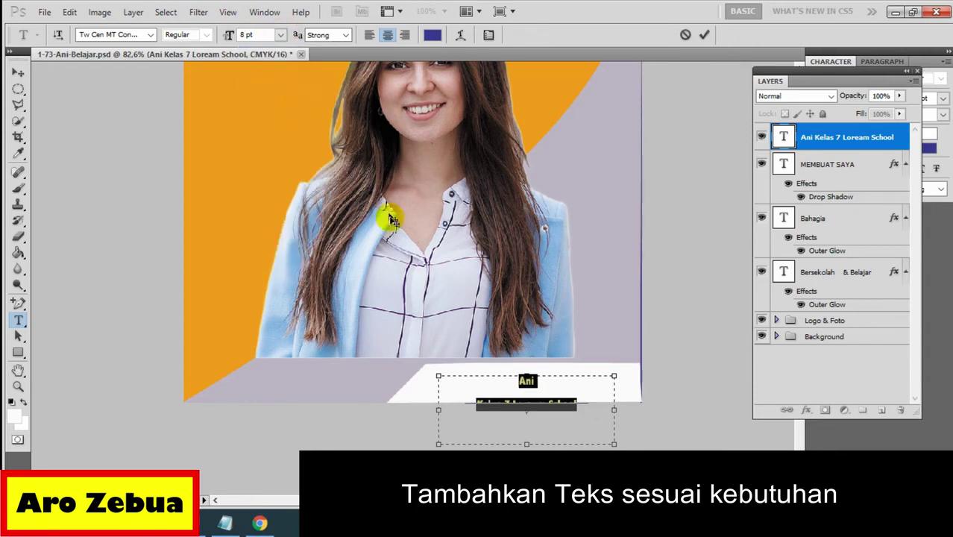
Step: Join the caption into one line, replace 'Kelas' with 'Grade', and select all its text
click(548, 381)
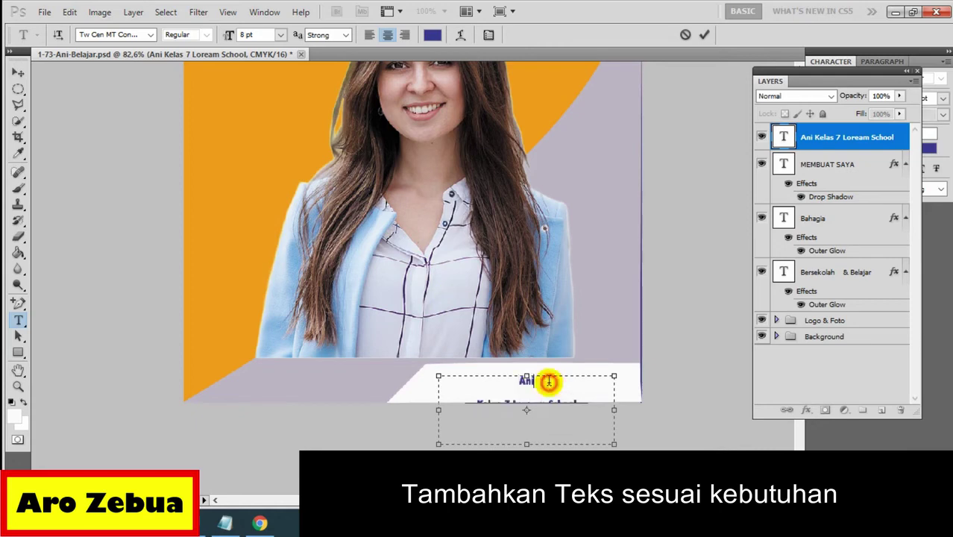
key(Delete)
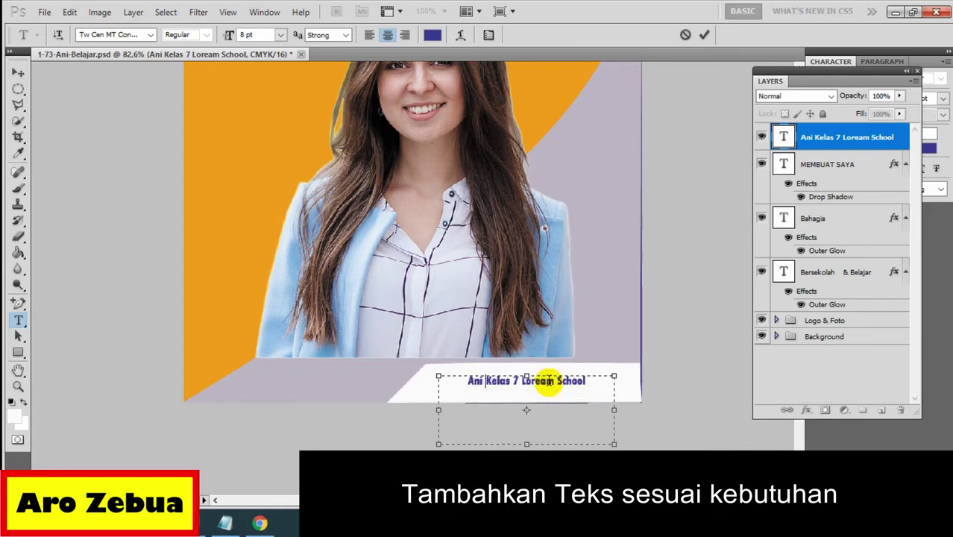
drag(596, 382, 522, 385)
click(521, 405)
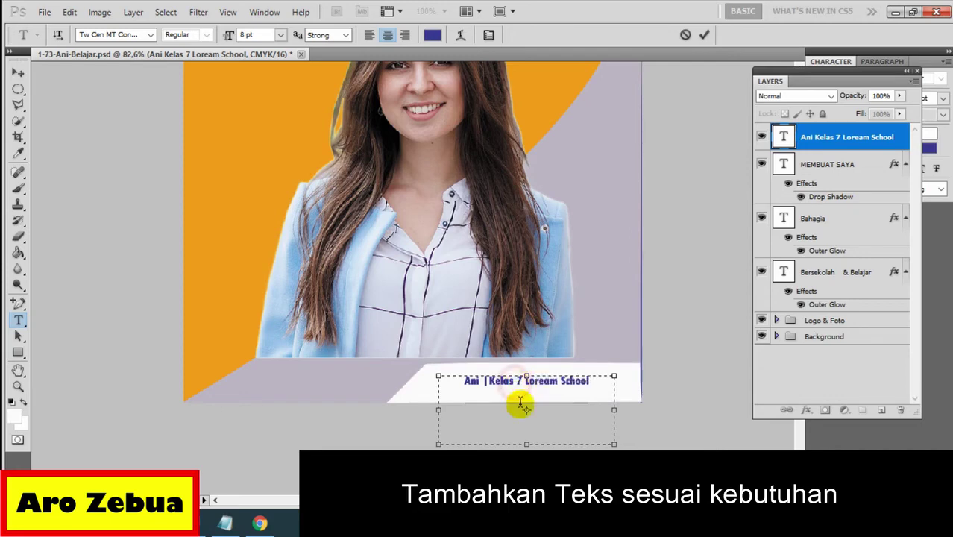
key(BackSpace)
key(BackSpace)
key(BackSpace)
key(BackSpace)
key(BackSpace)
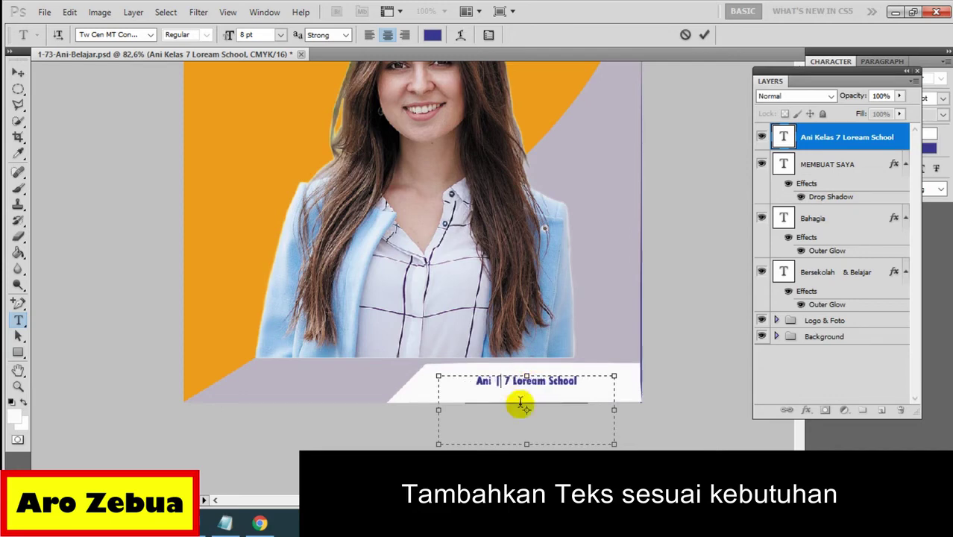
text(Grade)
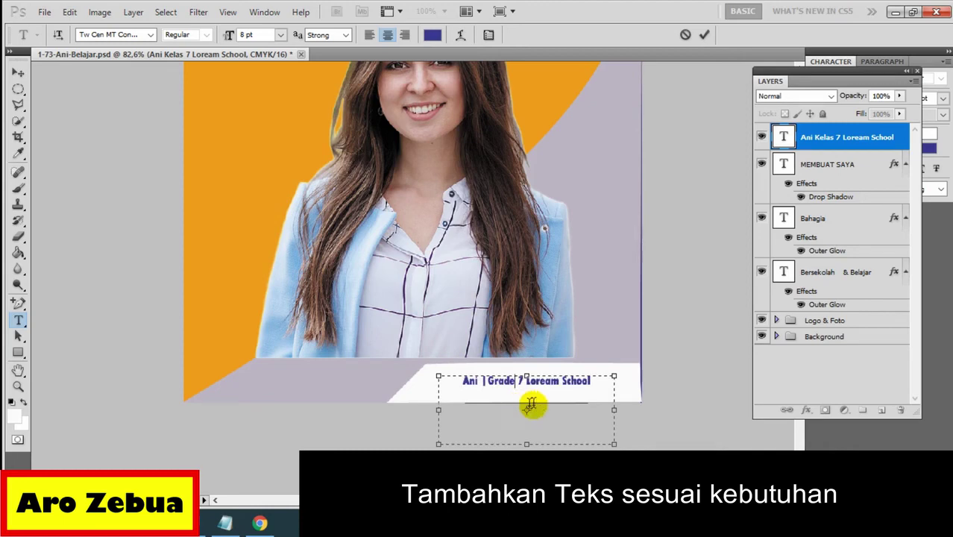
drag(600, 381, 442, 376)
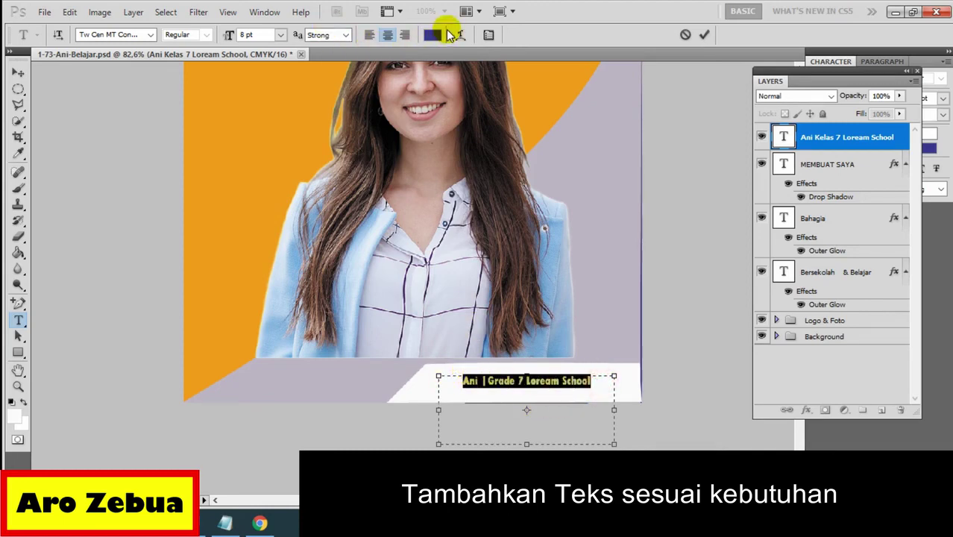
Step: Check the whiteboard layout sketch, then bring up the caption's text colour picker
click(433, 35)
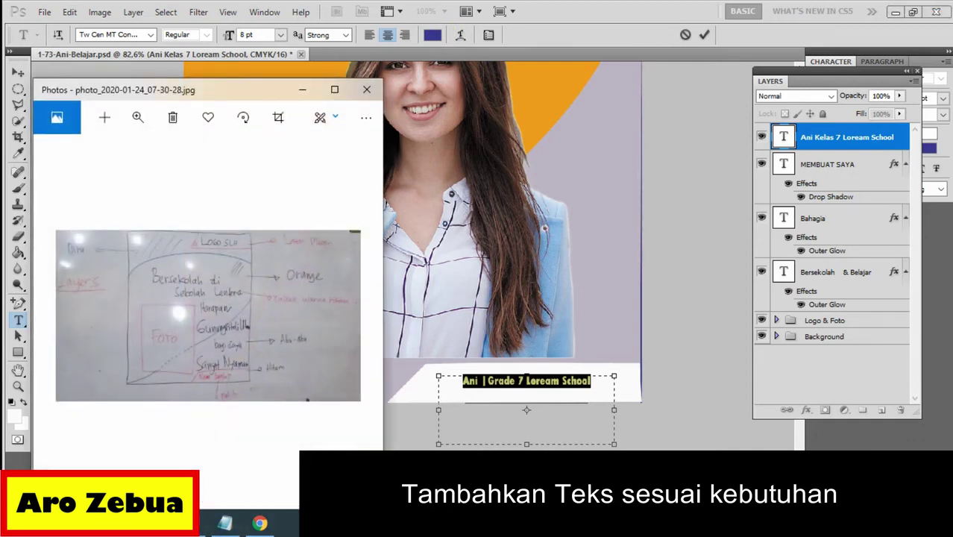
click(431, 36)
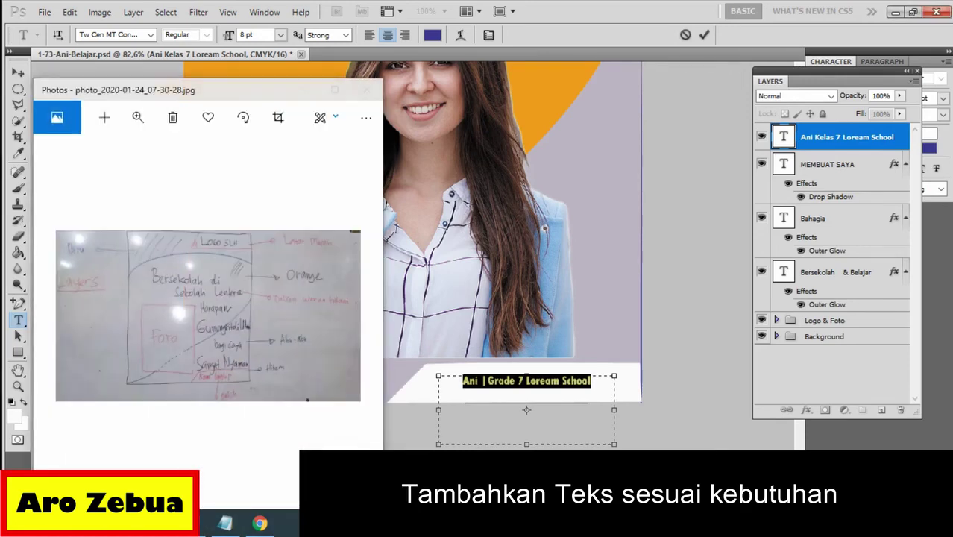
click(431, 36)
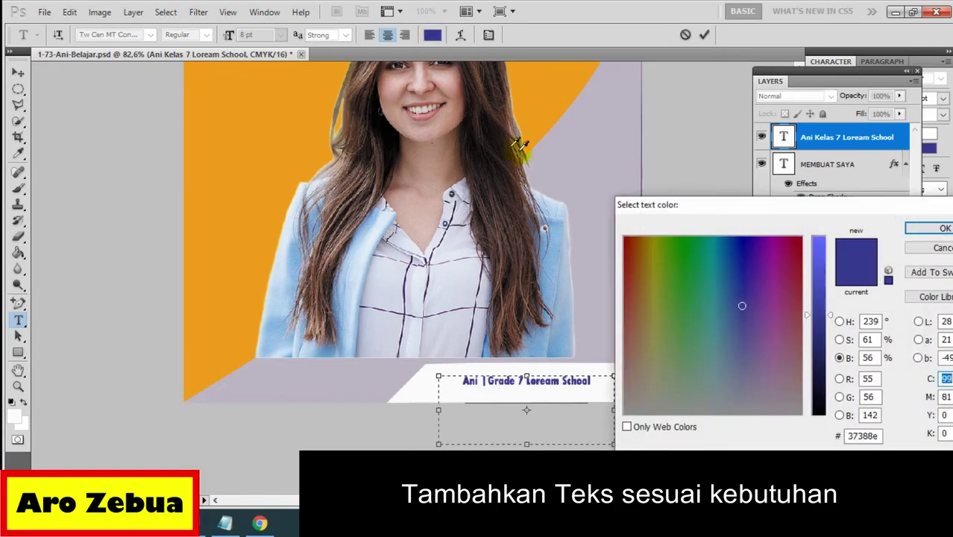
Step: Make the caption text near-black (about 7% brightness), fit its box to the line, and commit
drag(813, 345, 817, 403)
click(932, 229)
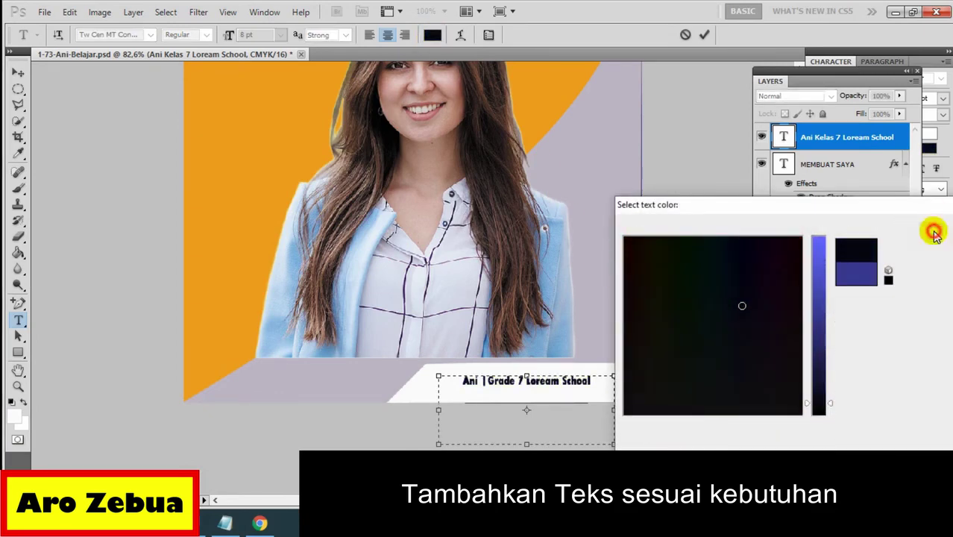
drag(526, 445, 528, 393)
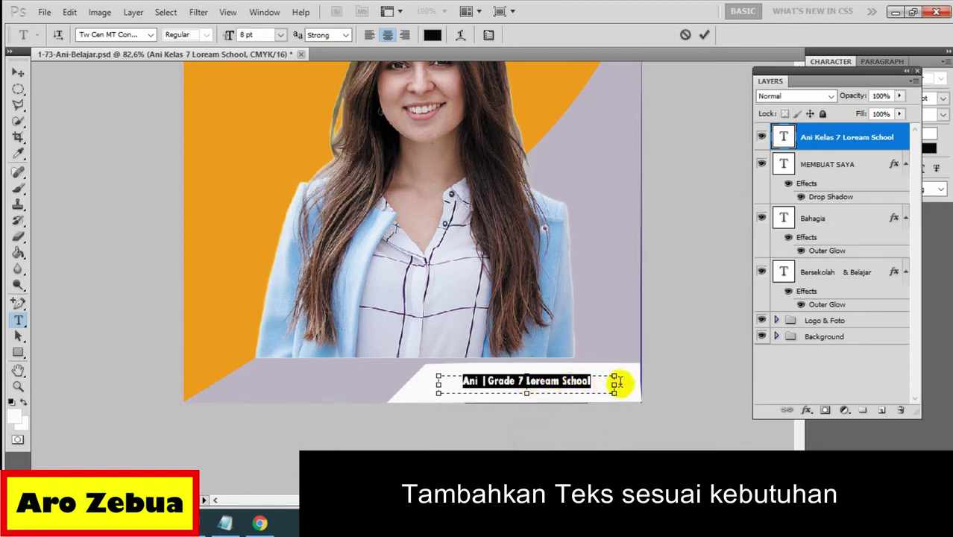
click(18, 73)
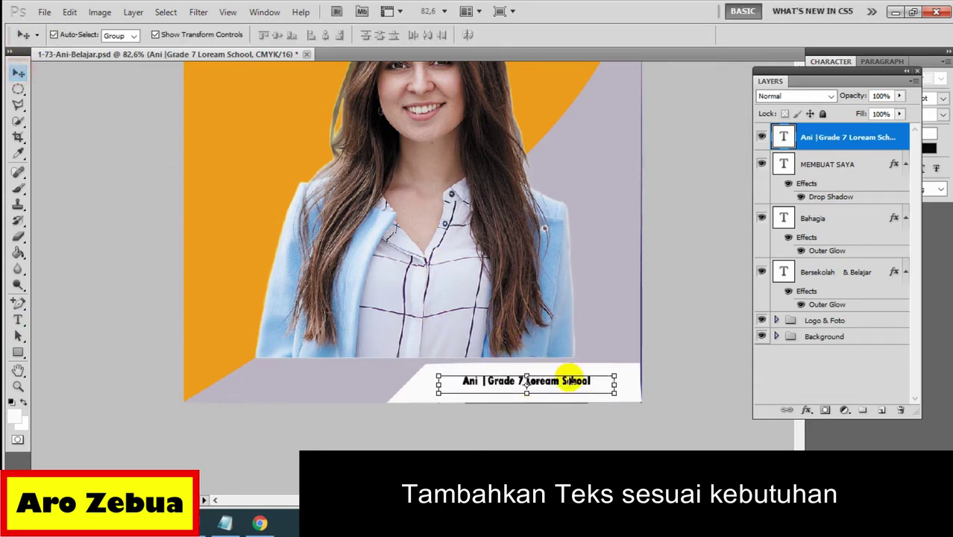
Step: Move the caption slightly lower in the white strip and reselect its layer
drag(569, 381, 567, 387)
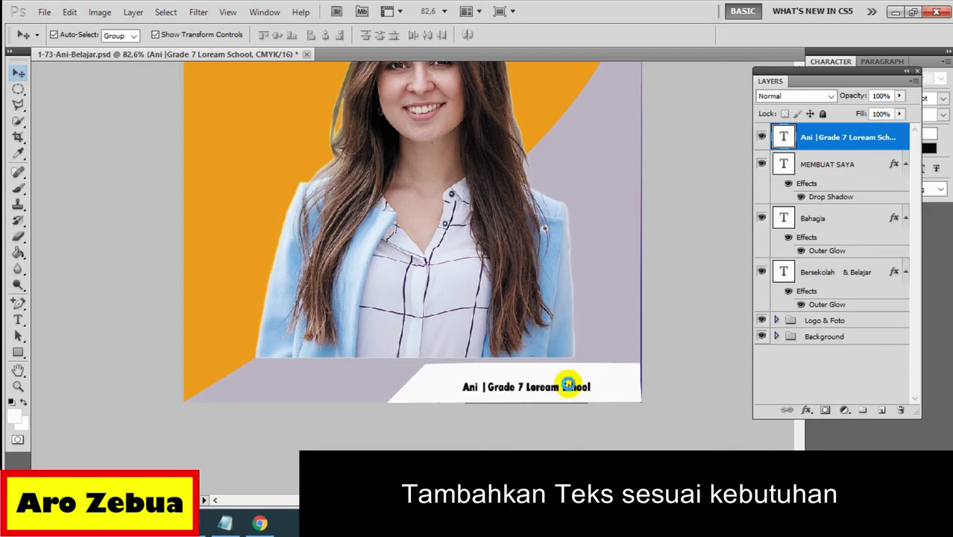
click(588, 444)
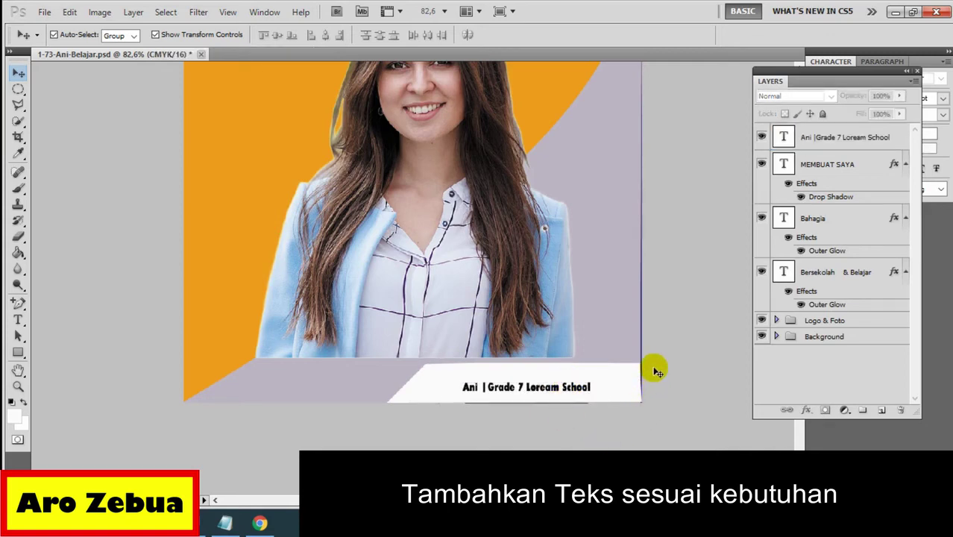
click(809, 136)
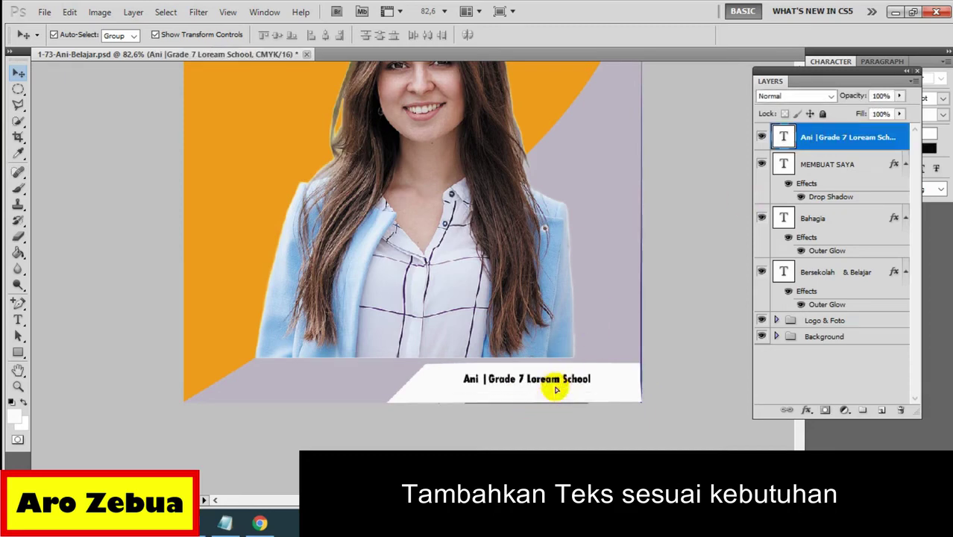
click(556, 393)
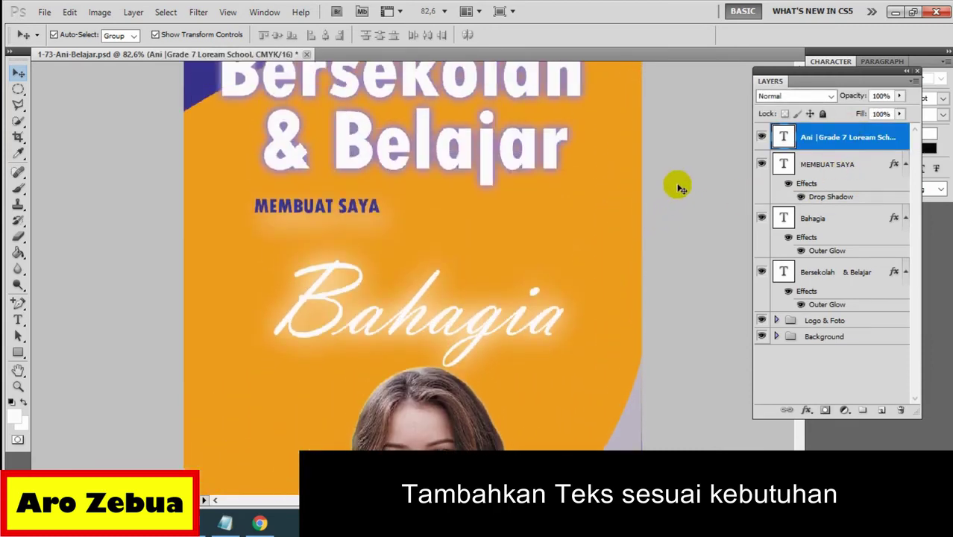
Step: Fit the whole poster in view and add the note 'Sekitar 90% sudah selesai.' in Notepad
key(ctrl+0)
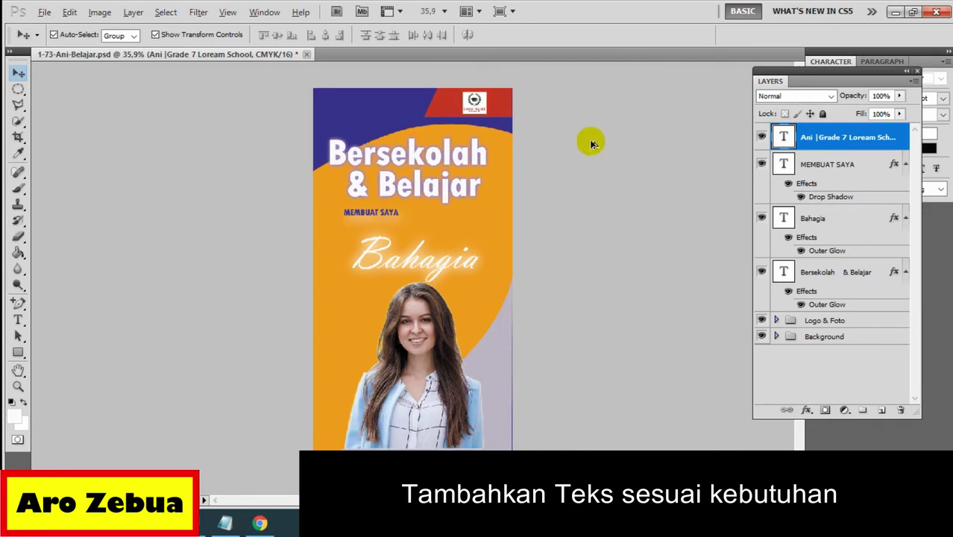
mouse_move(225, 524)
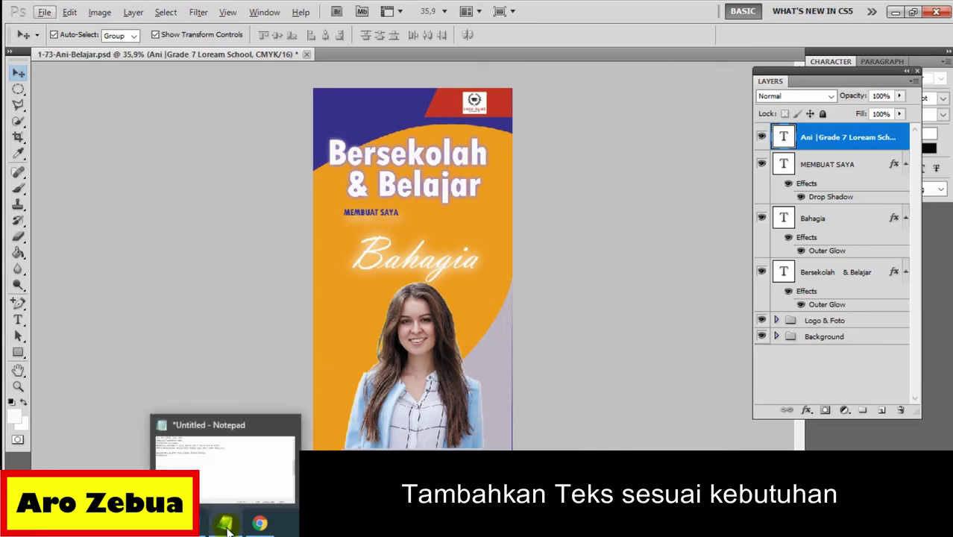
click(227, 526)
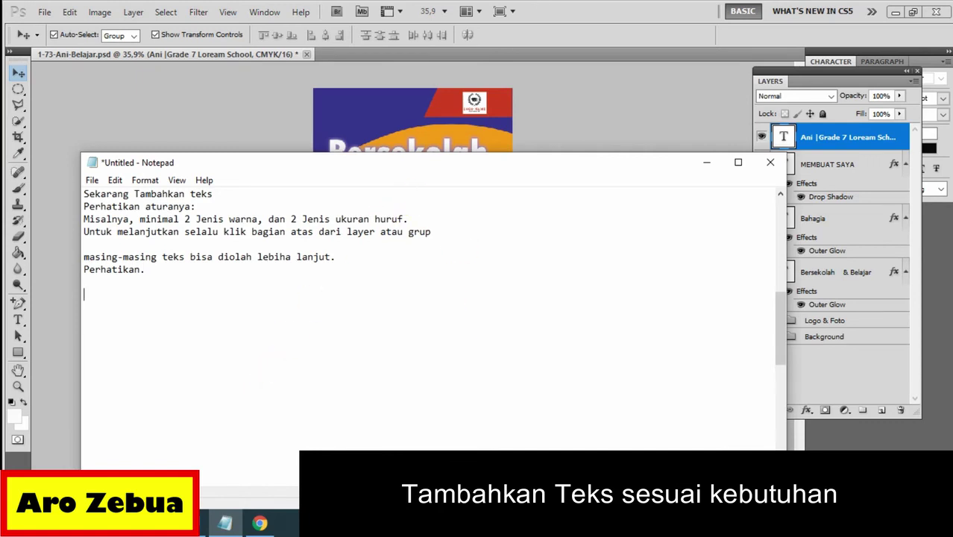
click(589, 105)
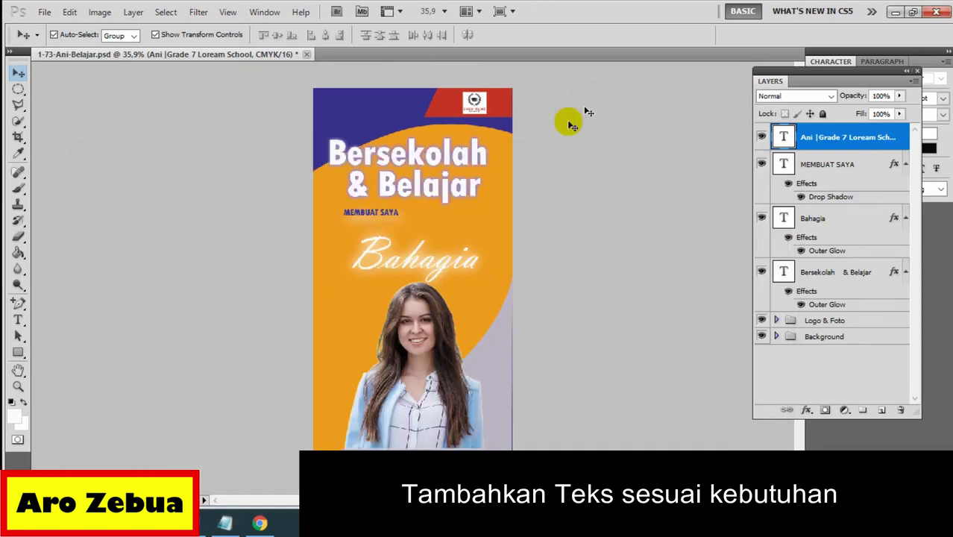
click(224, 522)
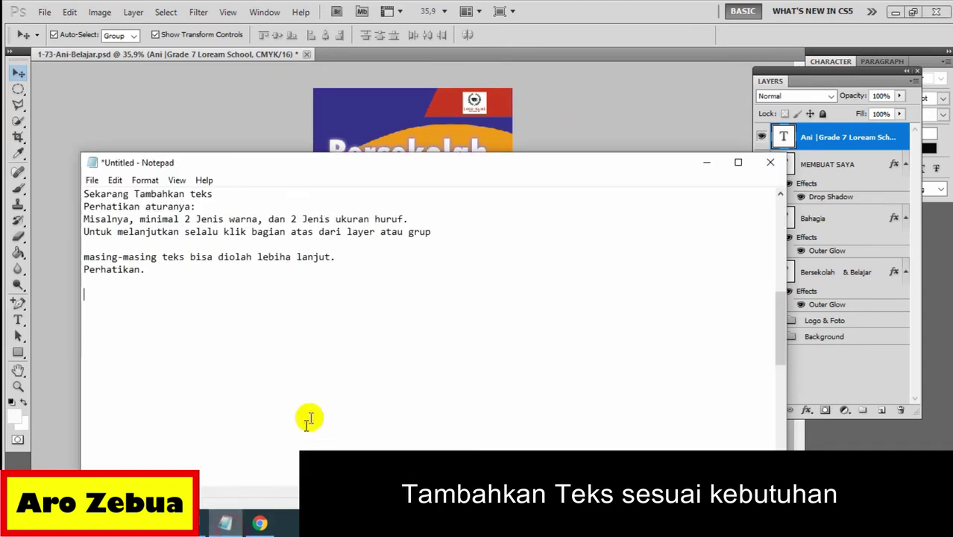
text(Sekitar 90% sudah selesai.)
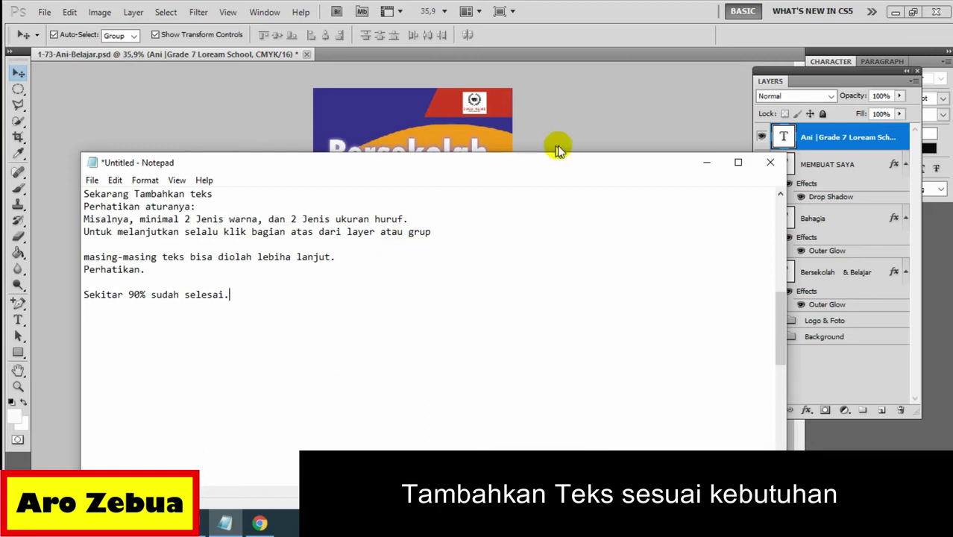
click(591, 127)
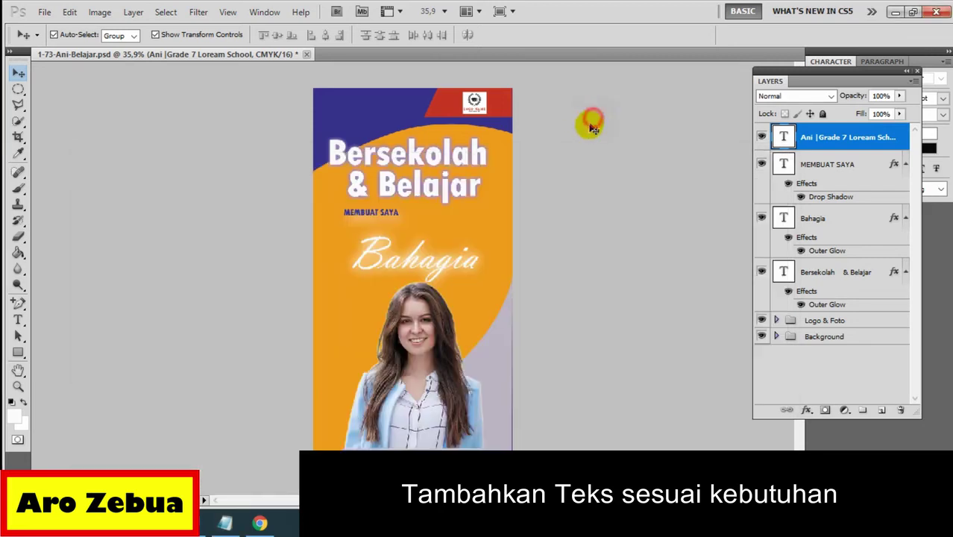
click(590, 133)
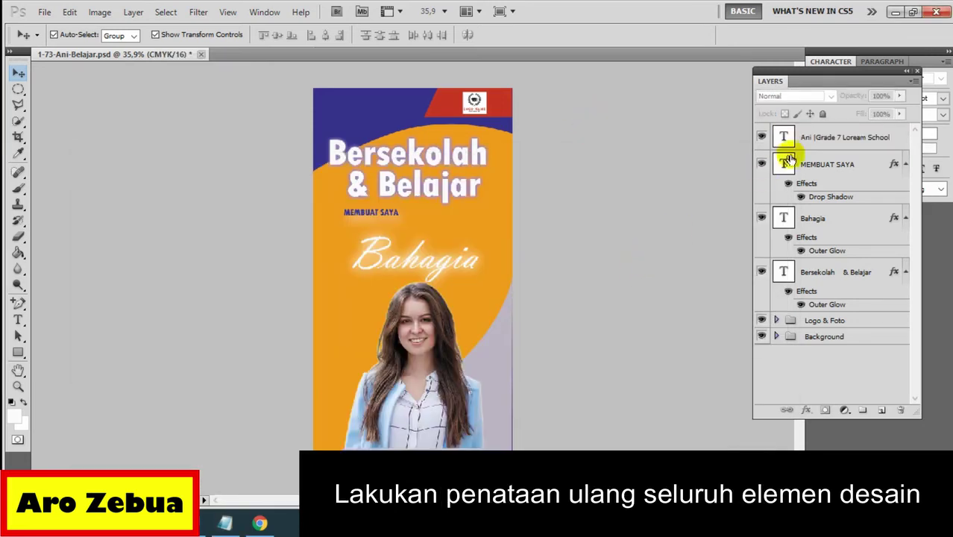
Step: Add the note 'Tata ulang keseluruhan obyek desain' after blank lines, then minimize Notepad
click(225, 523)
key(Return)
key(Return)
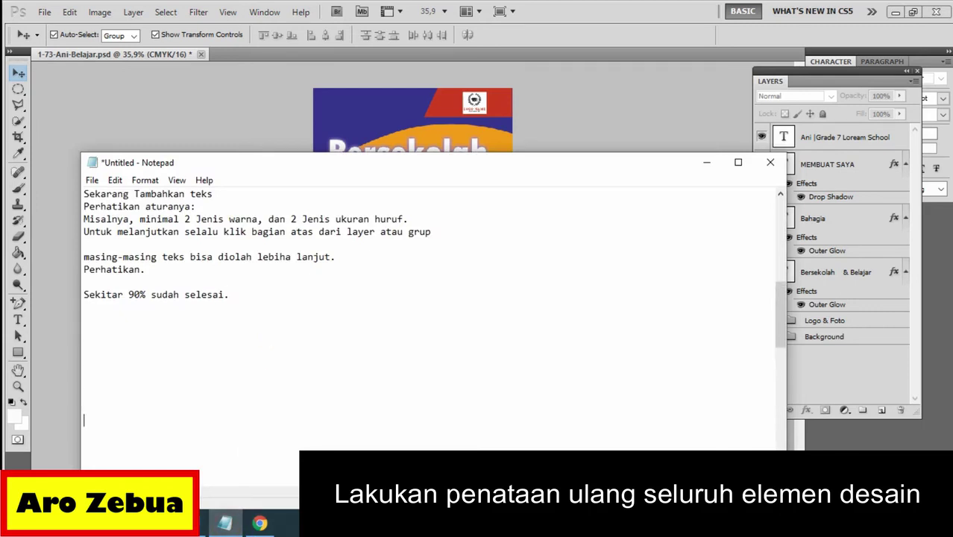
key(Return)
key(Return)
key(Return)
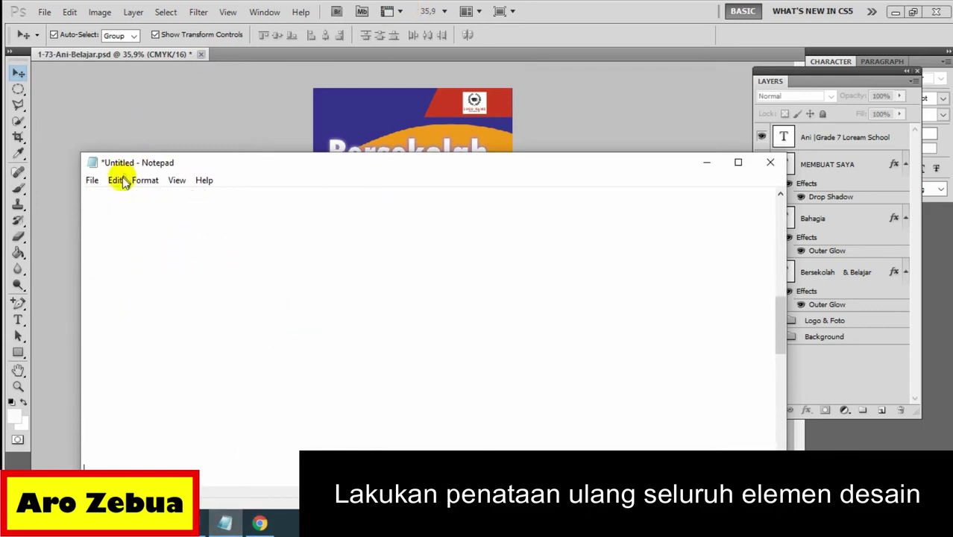
click(100, 207)
text(Ta)
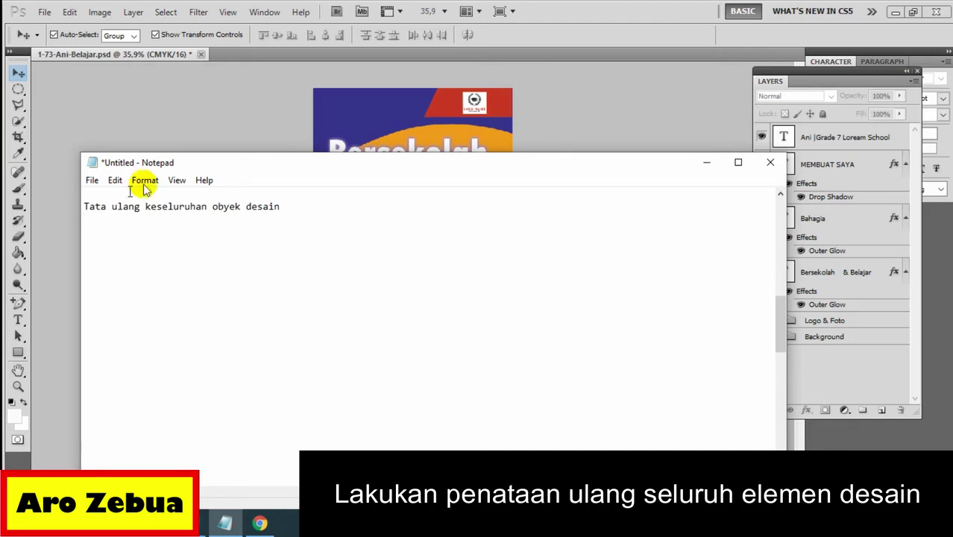
click(710, 164)
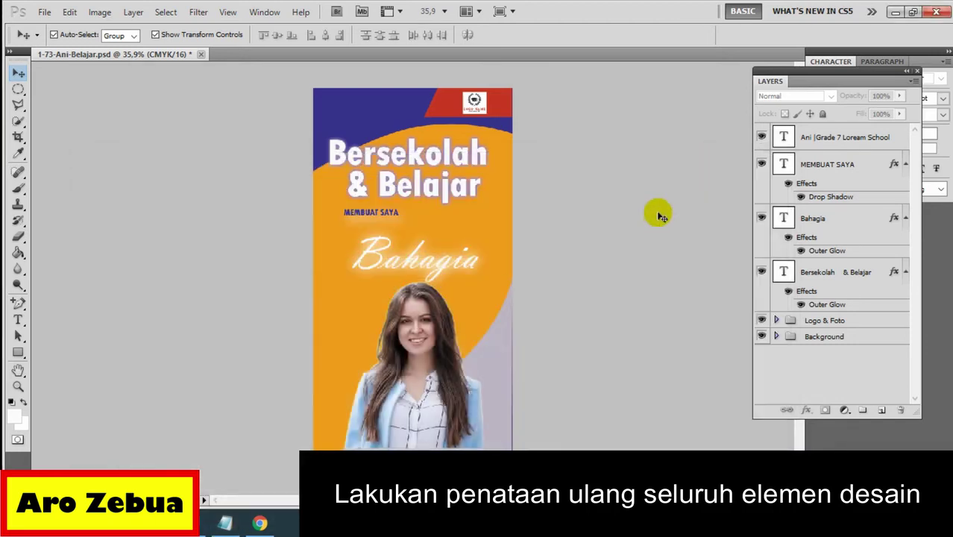
click(224, 523)
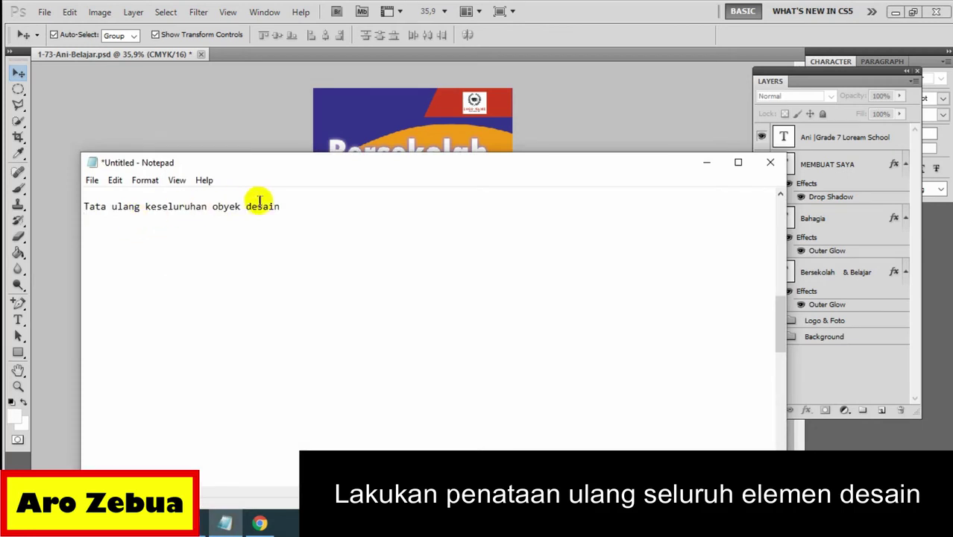
drag(280, 206, 88, 207)
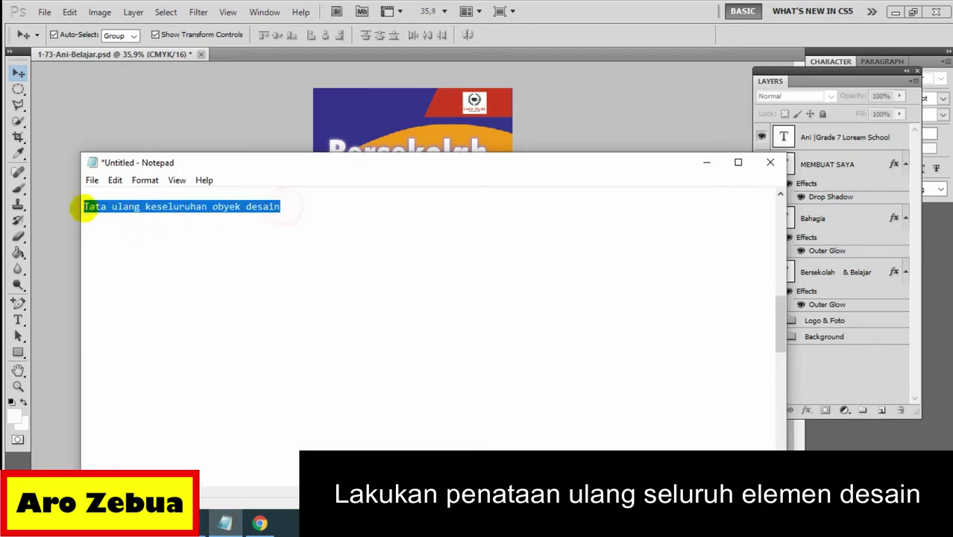
click(707, 162)
click(830, 139)
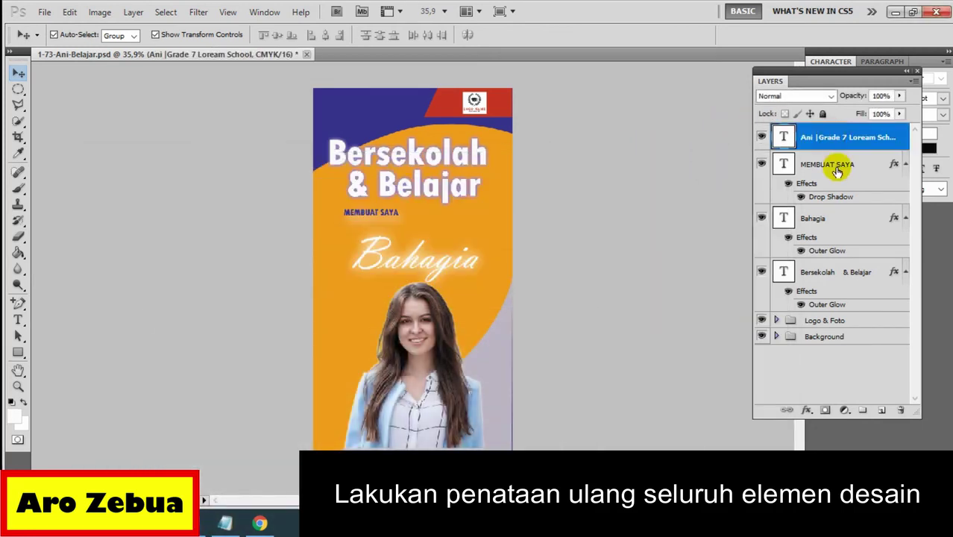
Step: Group the caption, MEMBUAT SAYA, Bahagia and Bersekolah & Belajar text layers together
shift+click(837, 168)
shift+click(824, 218)
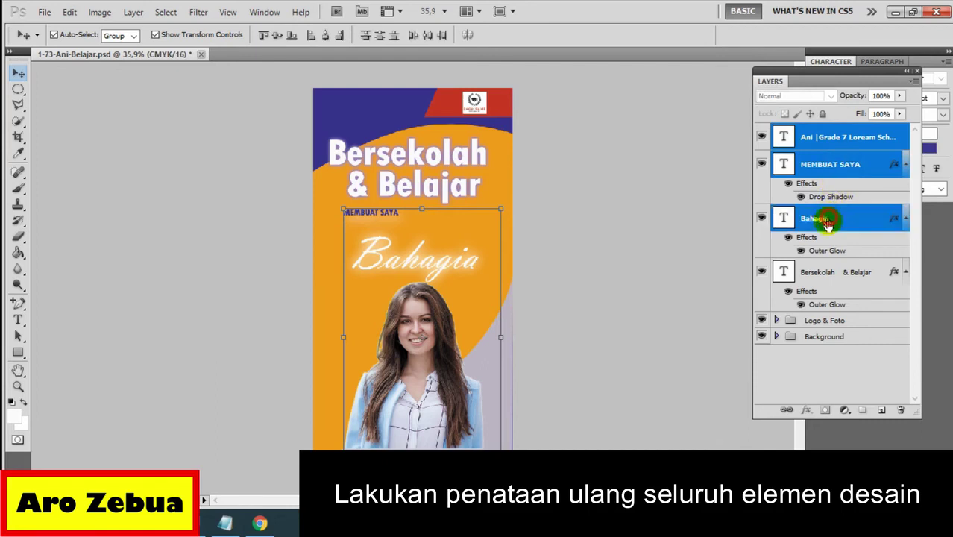
shift+click(825, 271)
key(ctrl+g)
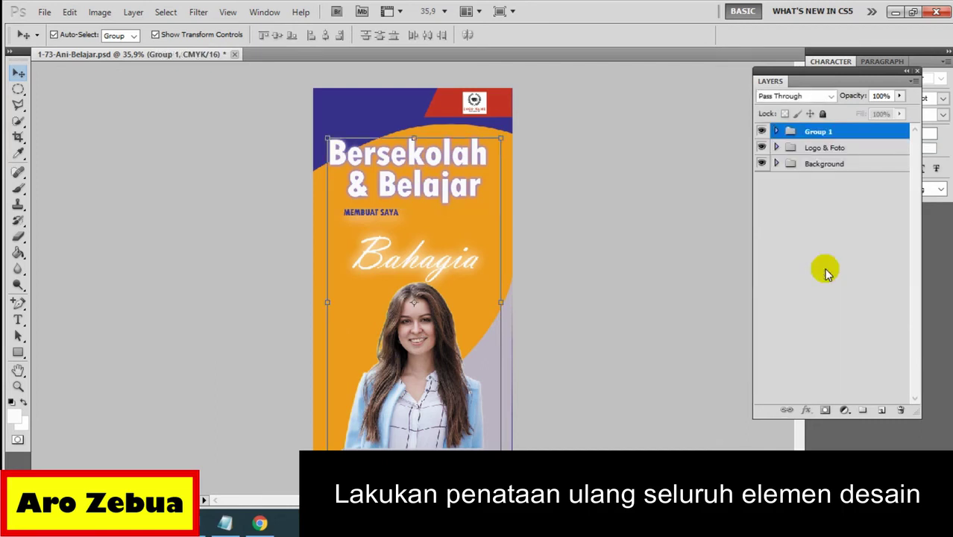
Step: Rename the new group to 'Teks' and deselect it
double_click(828, 135)
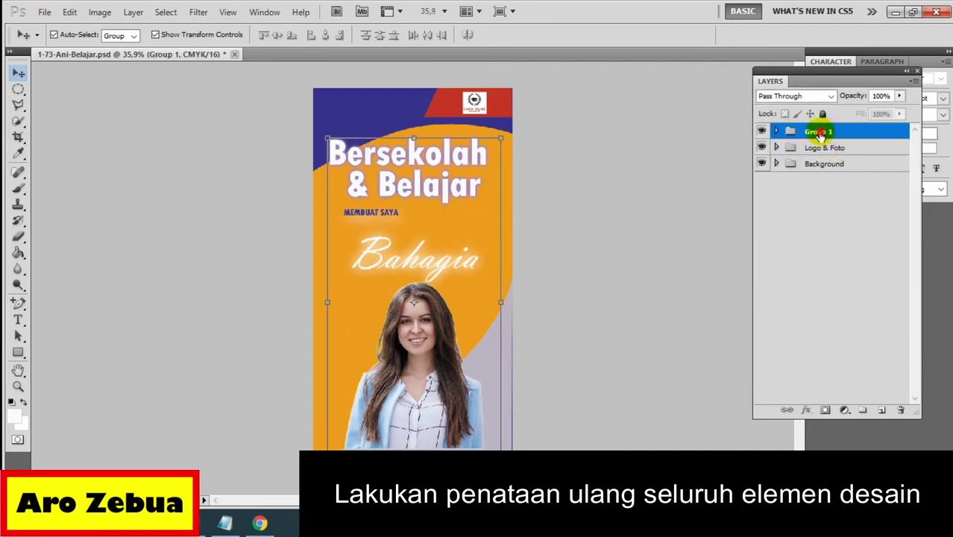
text(Teks)
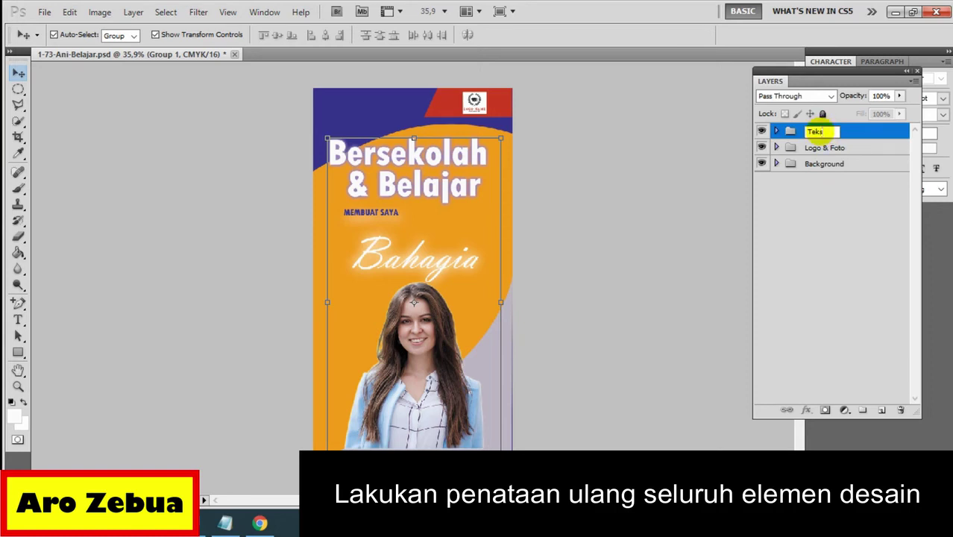
click(709, 209)
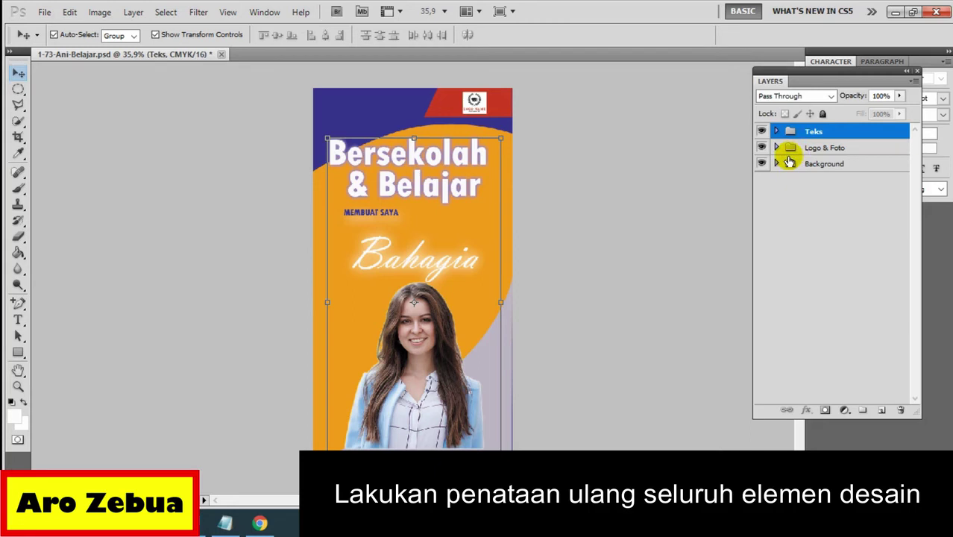
click(669, 197)
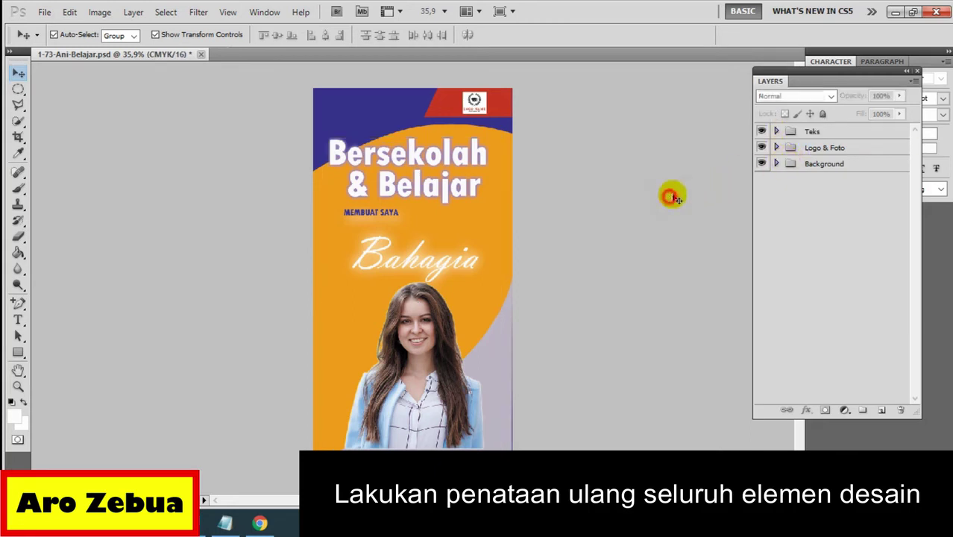
Step: Select the Logo Sekolah layer inside the Logo & Foto group and bring the logo into view
click(777, 148)
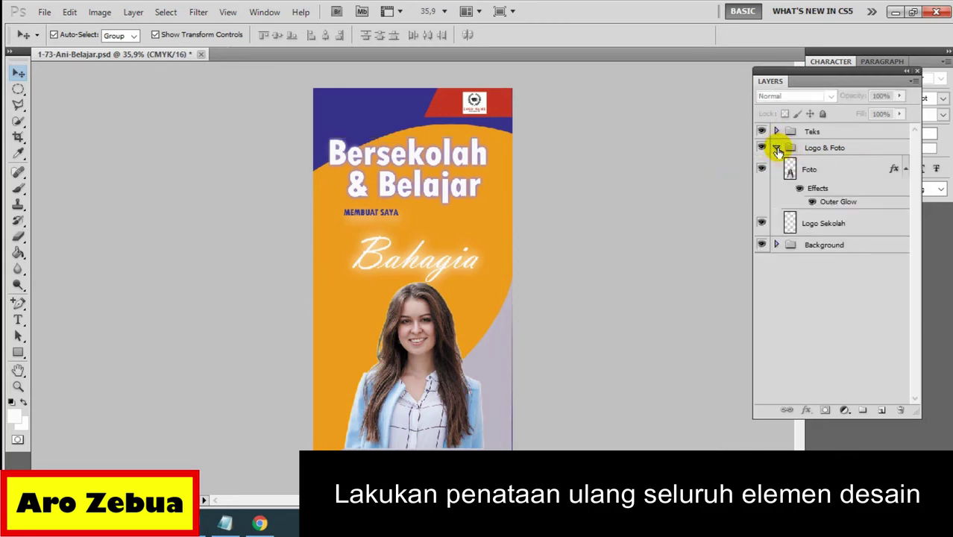
click(831, 222)
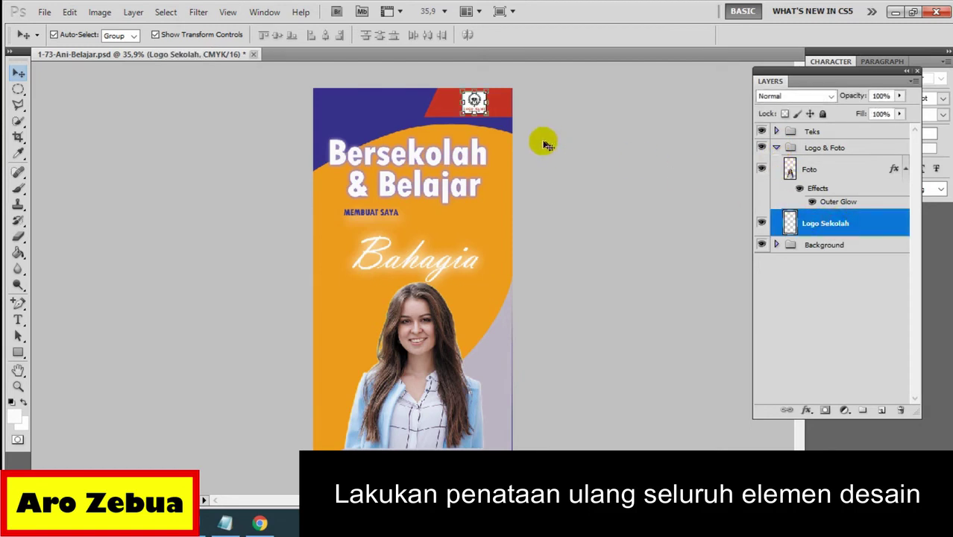
scroll(517, 122, up, 2)
scroll(526, 70, up, 2)
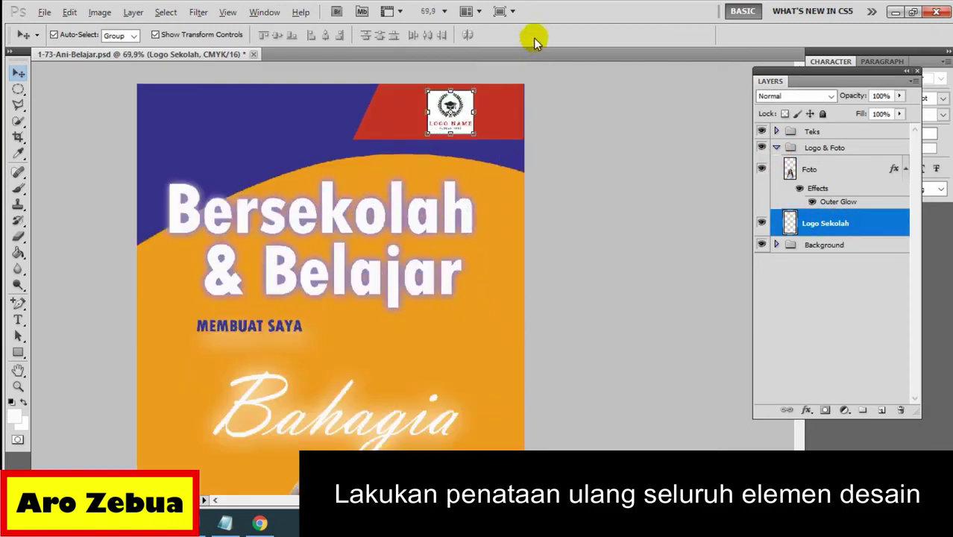
scroll(532, 37, up, 2)
scroll(574, 75, up, 3)
scroll(574, 95, up, 2)
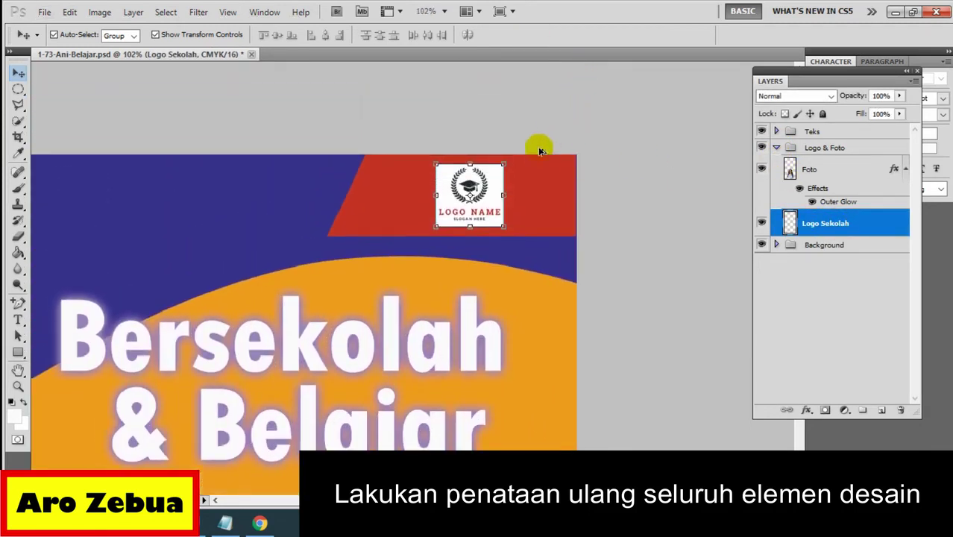
scroll(540, 144, up, 1)
scroll(540, 146, up, 1)
scroll(540, 146, up, 2)
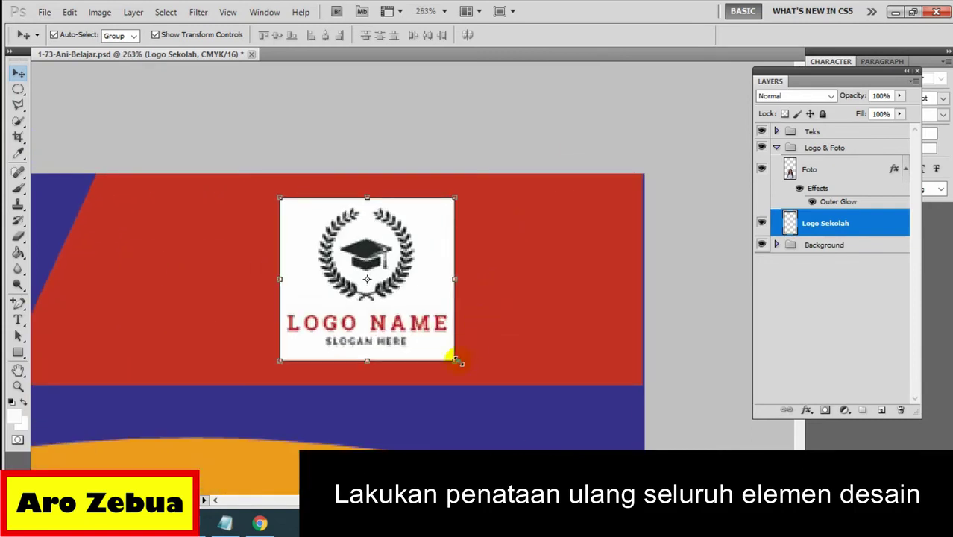
Step: Scale the logo to about 102.69% and shift it right toward the red bar's end
drag(455, 360, 461, 365)
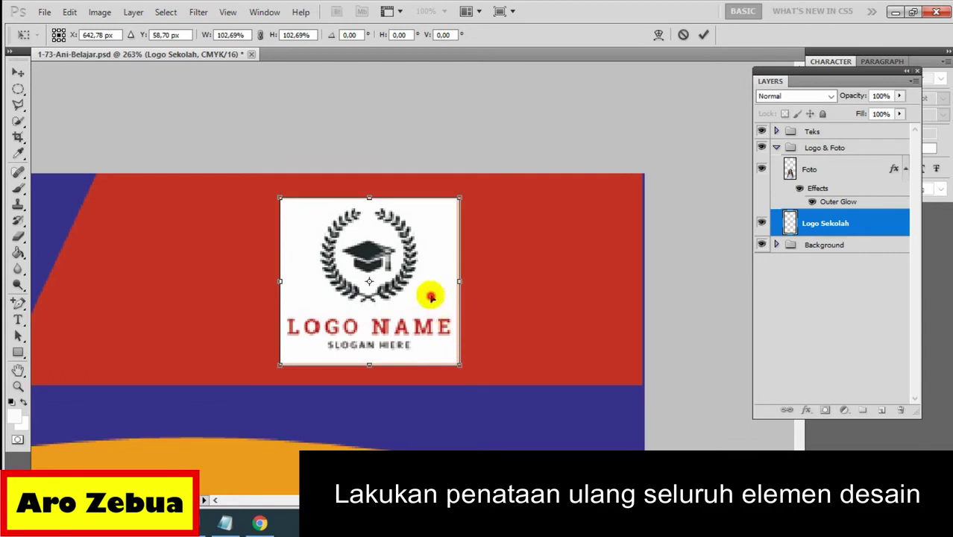
mouse_move(430, 297)
mouse_down()
mouse_move(411, 283)
mouse_move(422, 282)
mouse_up()
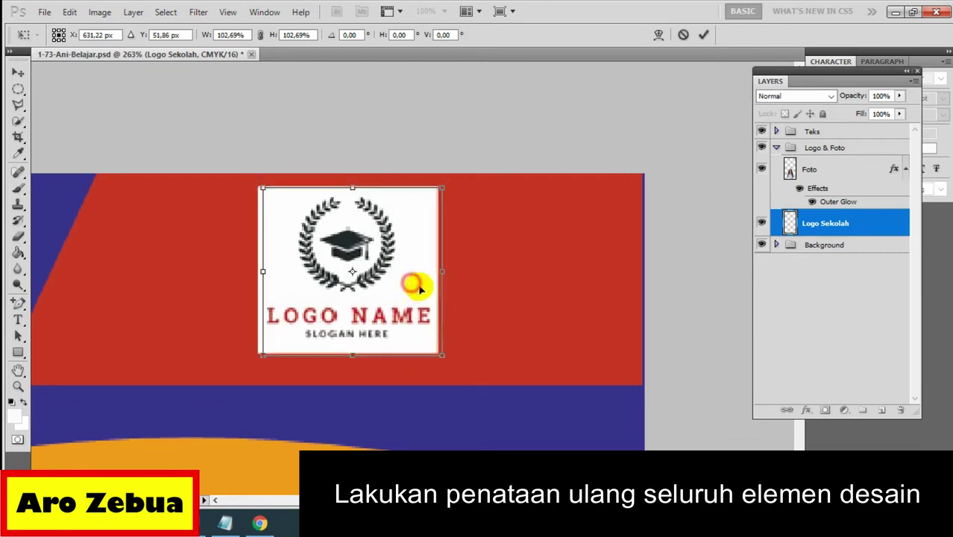
click(18, 72)
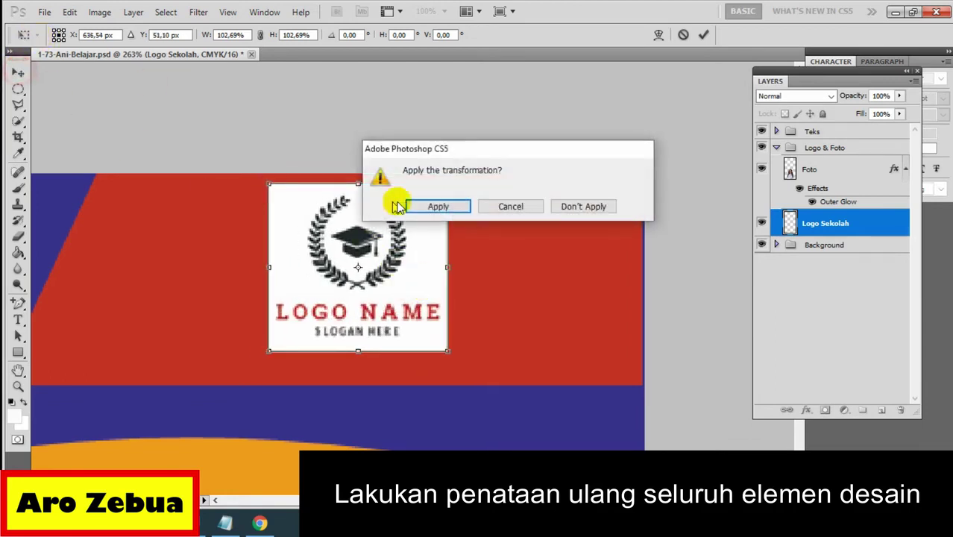
click(429, 206)
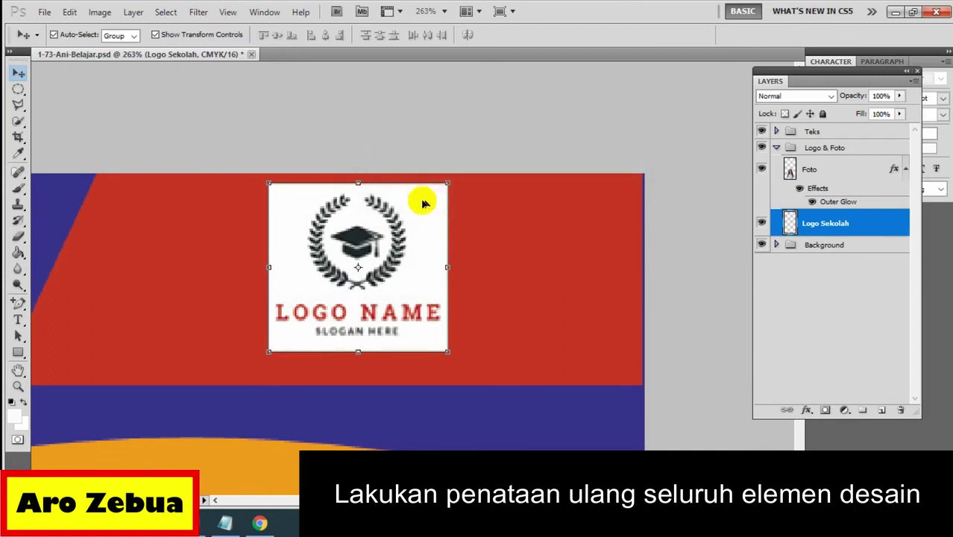
mouse_move(414, 206)
mouse_down()
mouse_move(481, 217)
mouse_move(587, 213)
mouse_move(571, 214)
mouse_up()
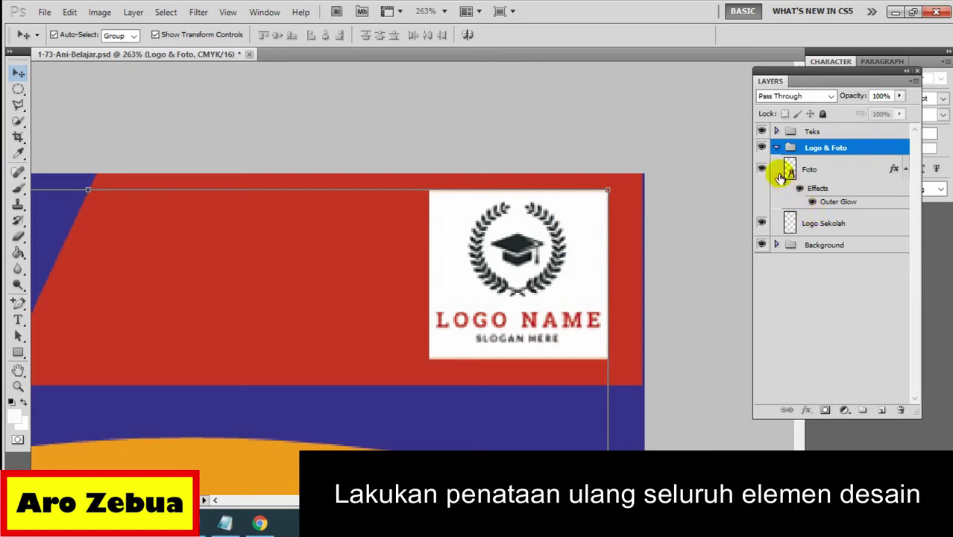
Step: Select the BG-Merah-Dasar Logo layer inside the Background group
click(777, 147)
click(776, 164)
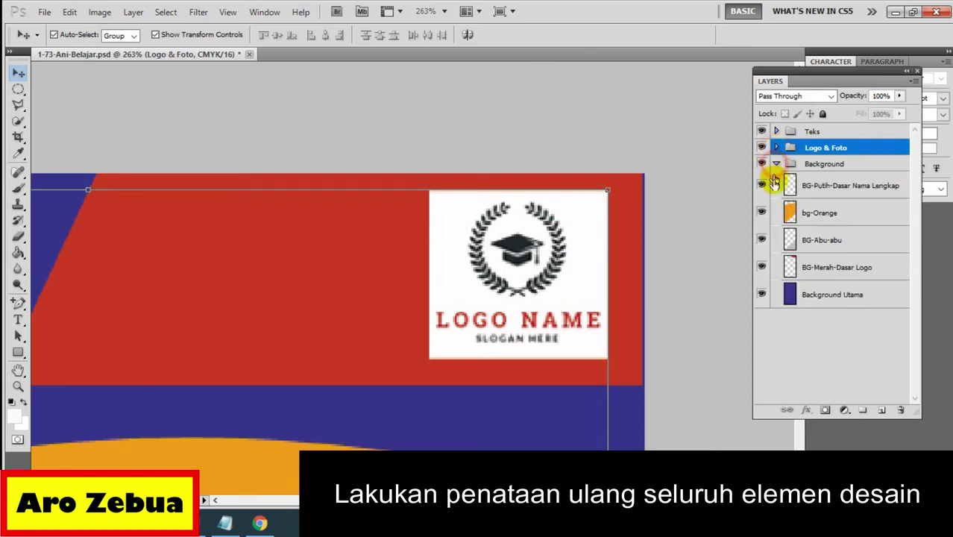
click(830, 265)
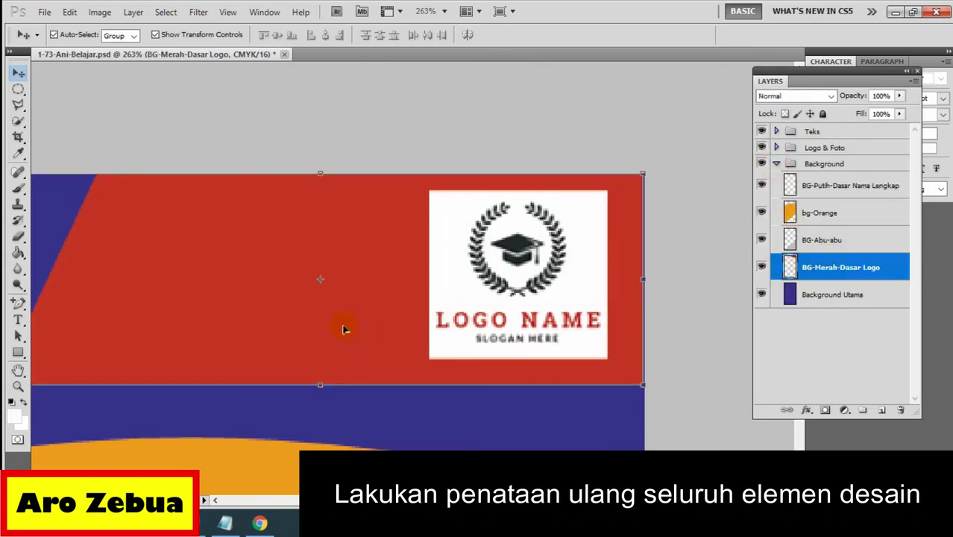
scroll(341, 326, down, 2)
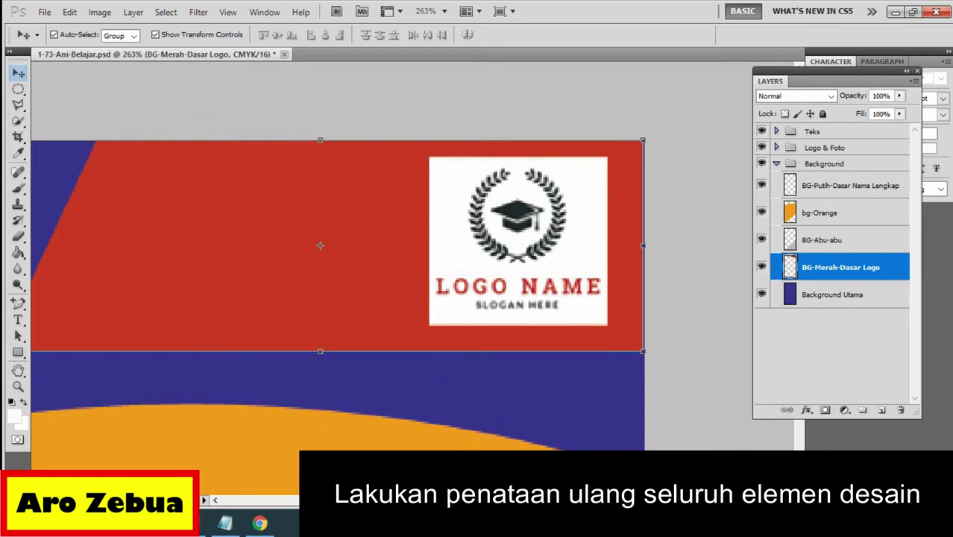
scroll(490, 437, left, 5)
scroll(189, 274, right, 5)
scroll(189, 274, left, 1)
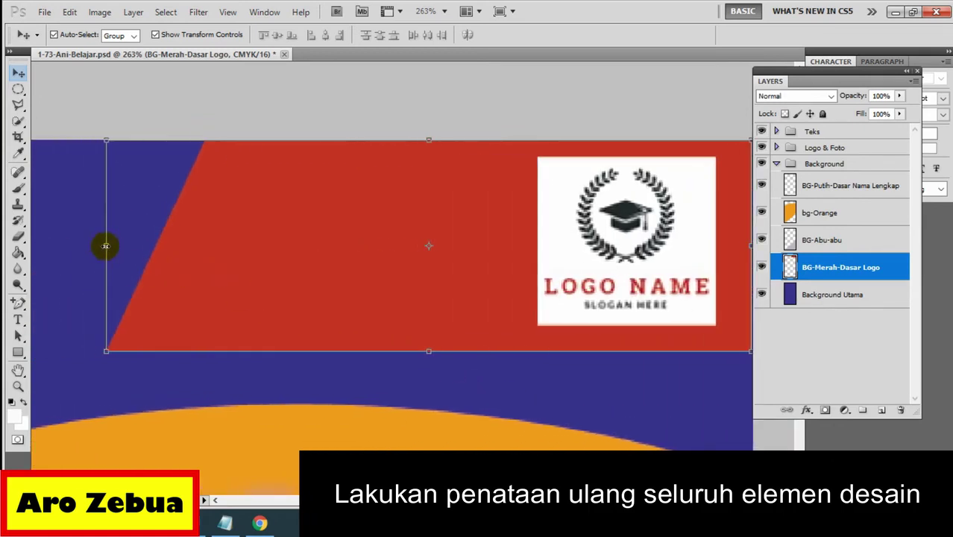
Step: Narrow the red bar to 47.5% width from its left side and apply the transform
drag(105, 246, 443, 253)
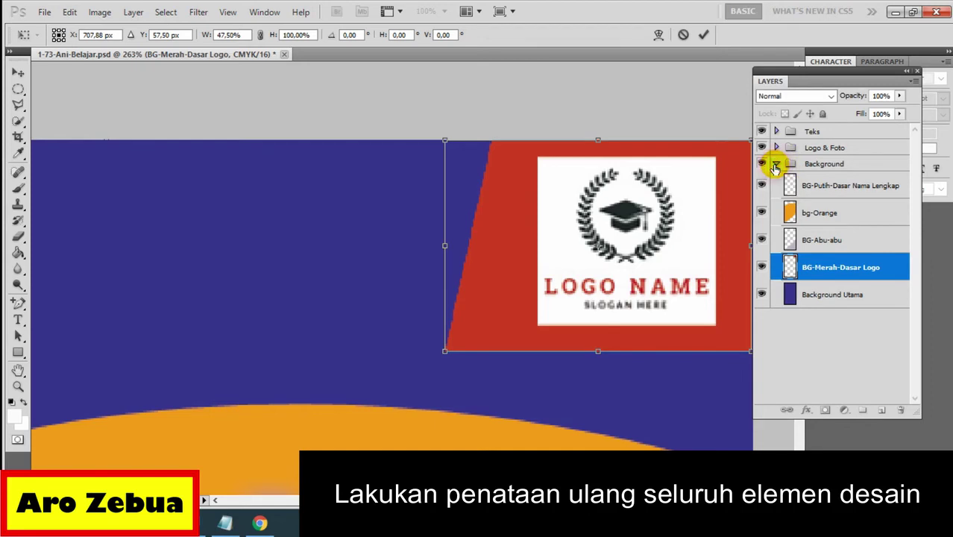
click(18, 72)
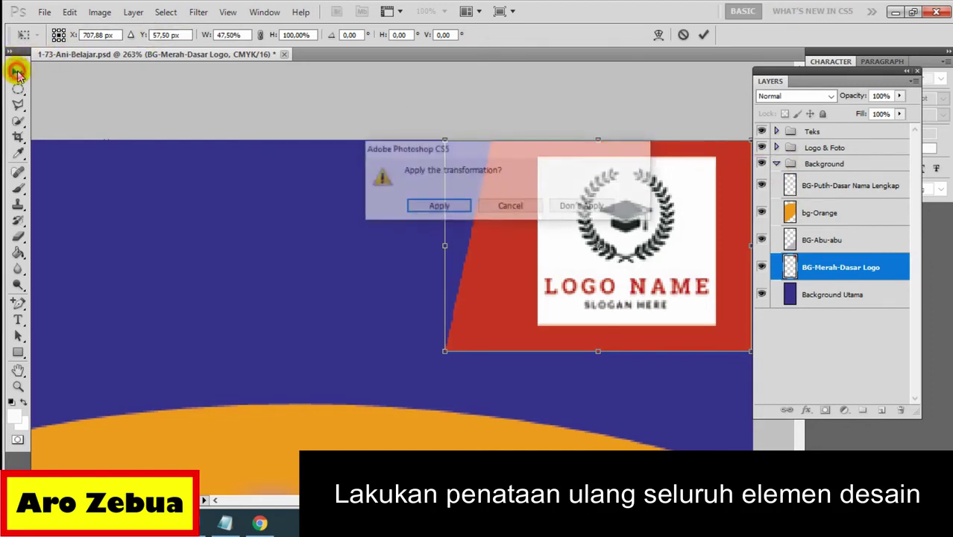
click(417, 207)
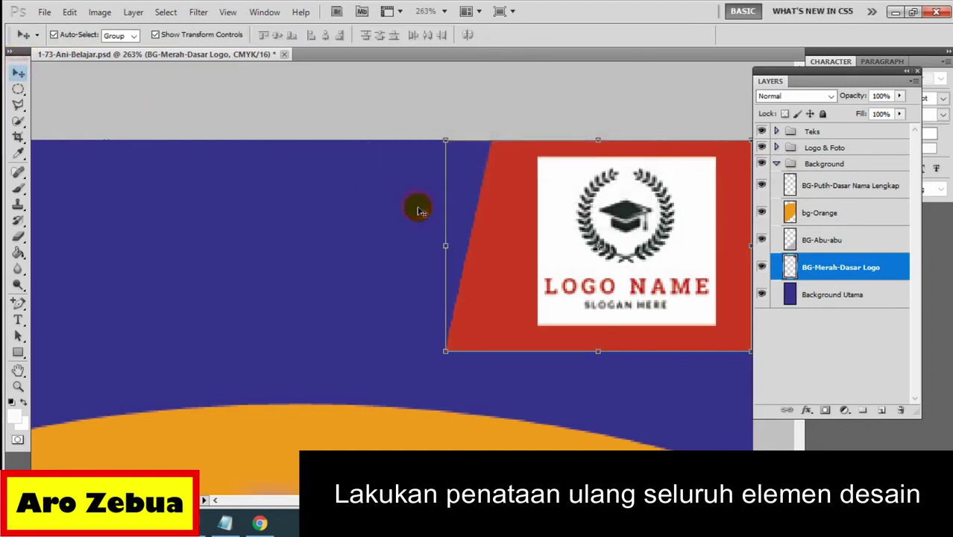
click(776, 164)
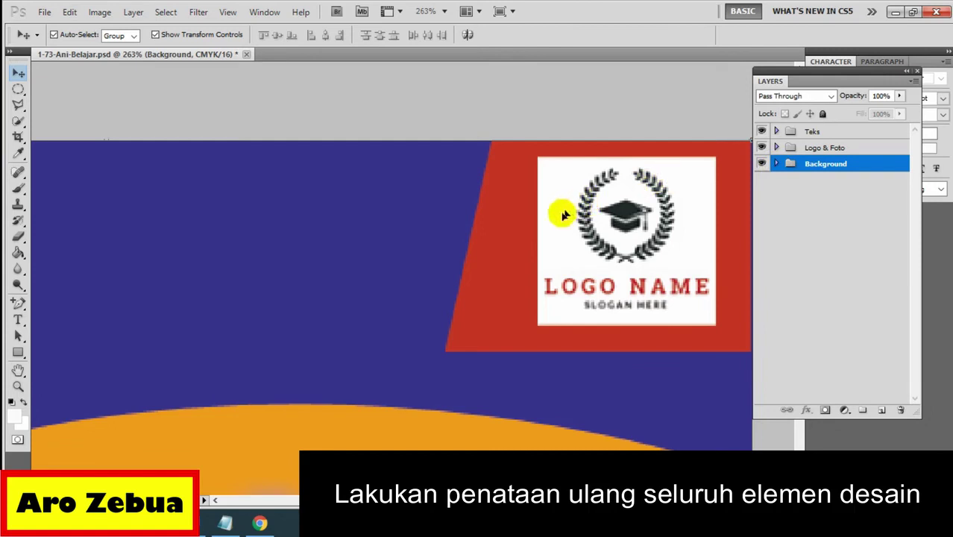
scroll(523, 223, down, 5)
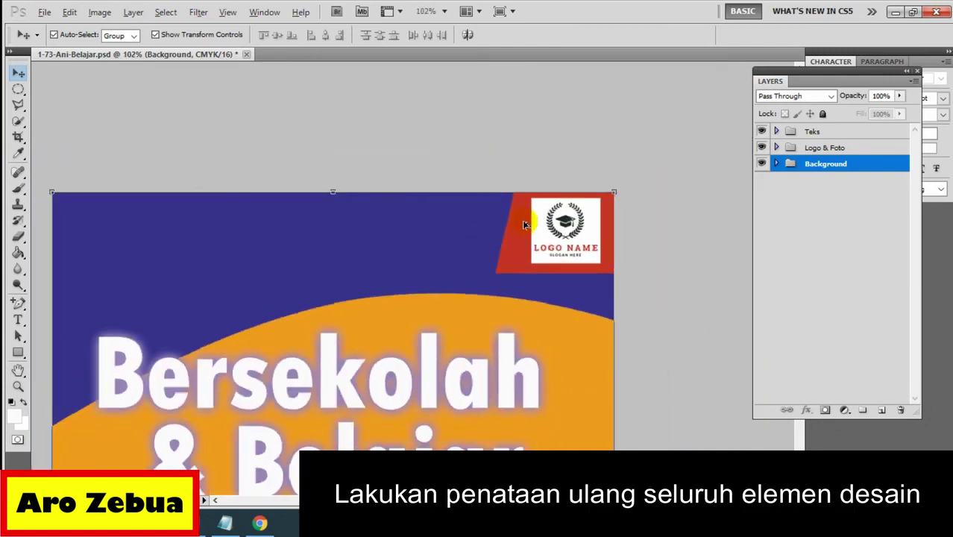
click(226, 525)
click(306, 206)
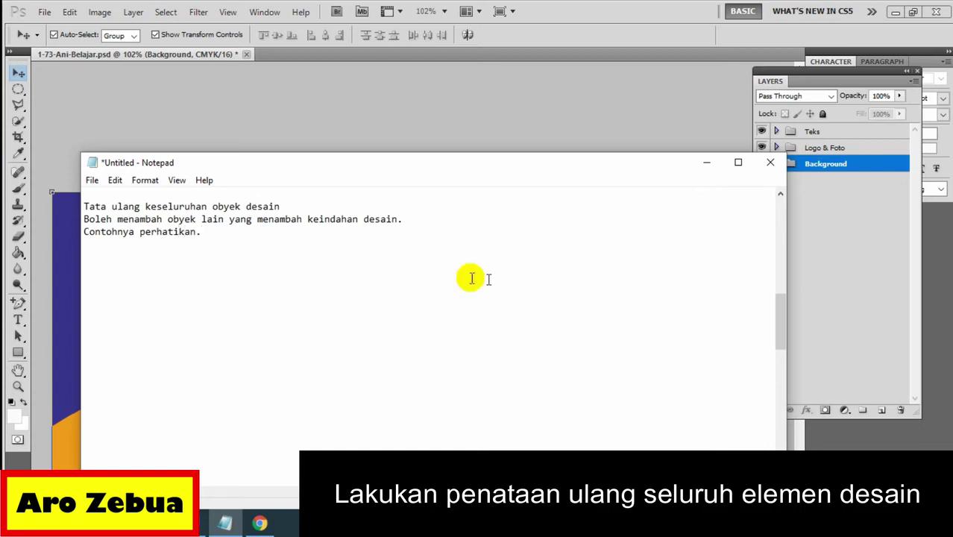
click(708, 162)
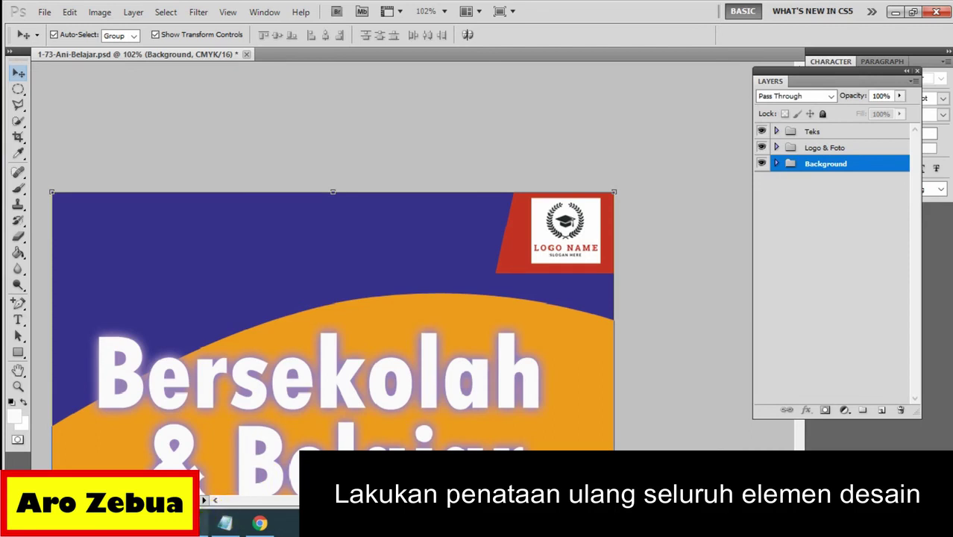
click(157, 522)
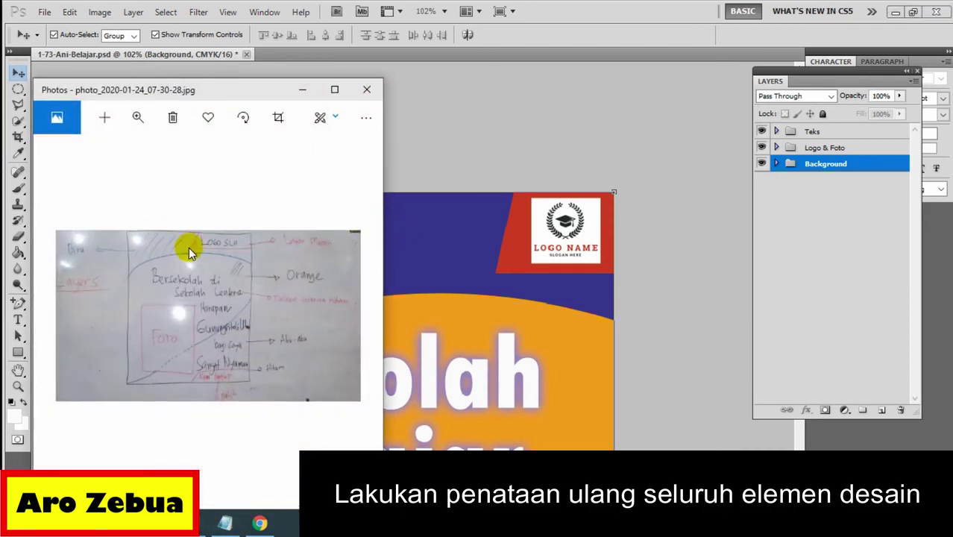
click(601, 134)
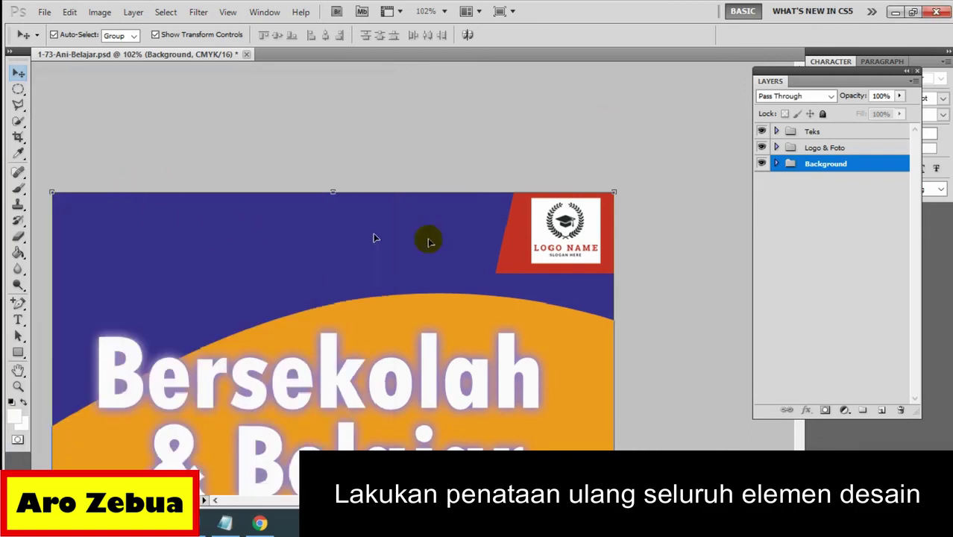
Step: Select the Teks group and draw a thin diagonal stripe path down from the poster's top edge
click(813, 240)
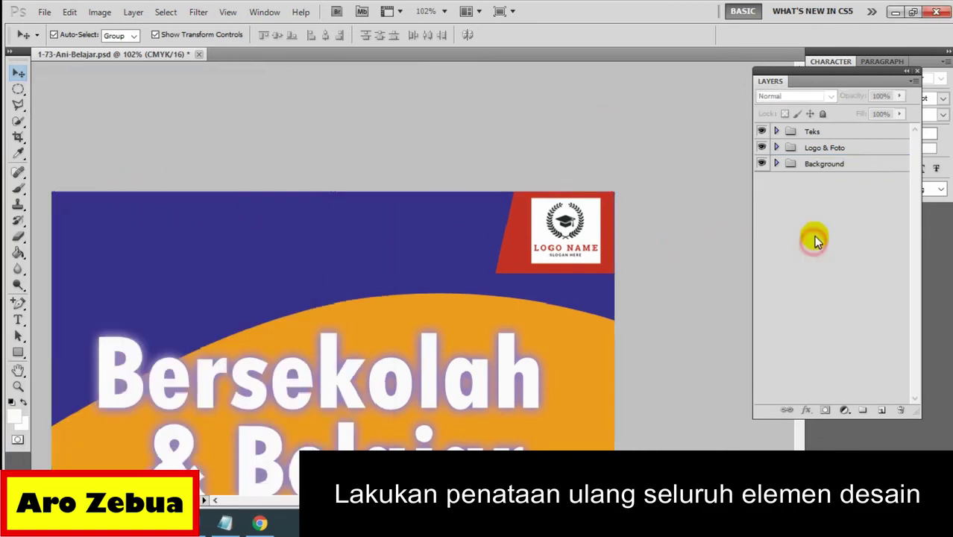
click(815, 132)
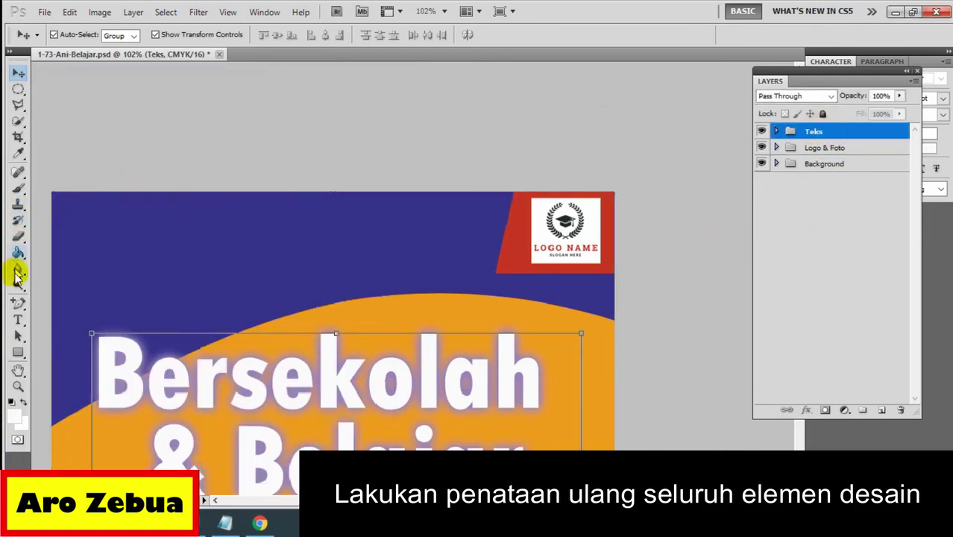
drag(19, 306, 64, 302)
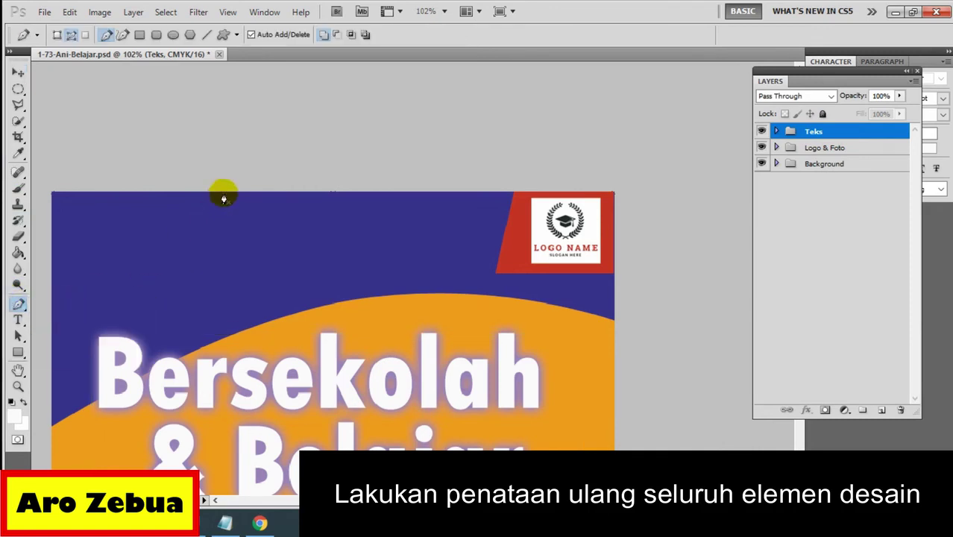
click(134, 311)
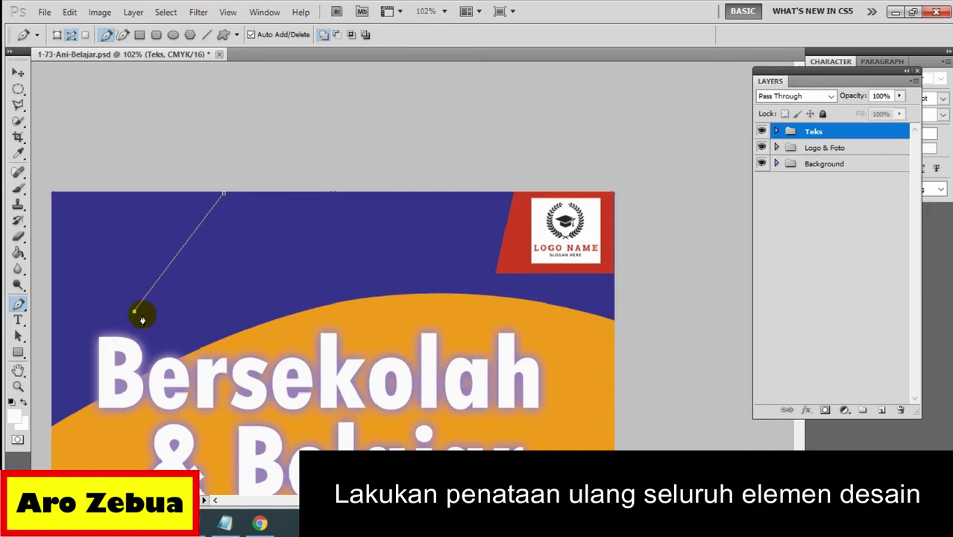
click(239, 194)
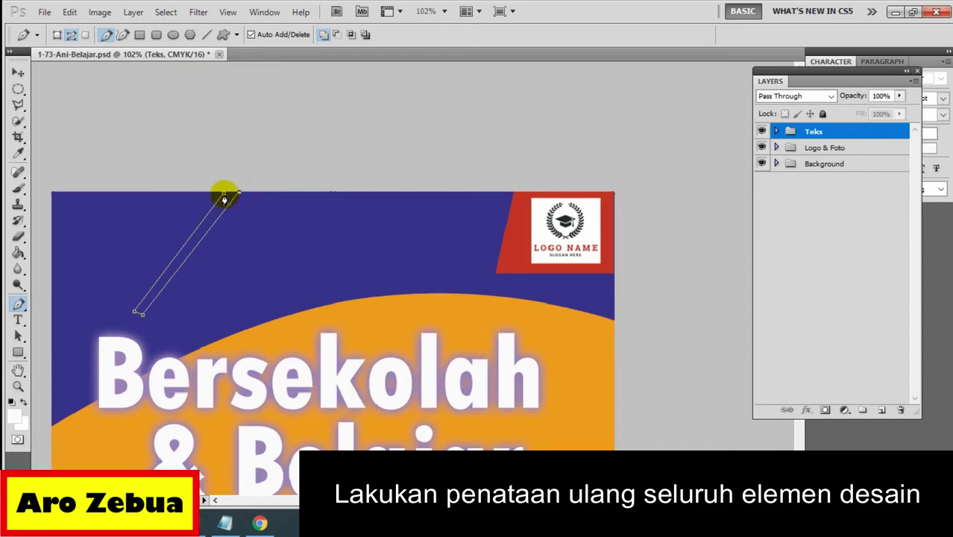
click(224, 193)
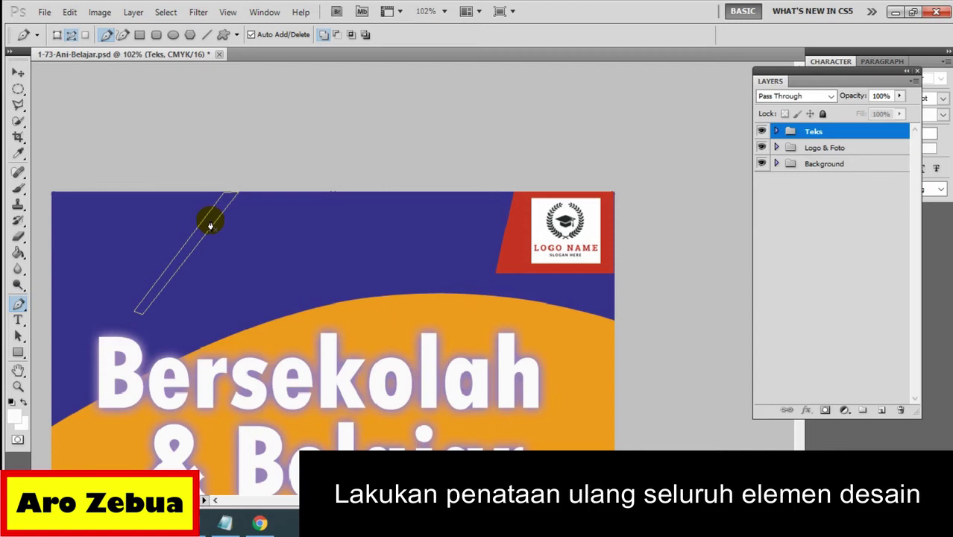
Step: Turn the diagonal stripe path into an unfeathered selection and choose a light blue foreground colour
right_click(210, 223)
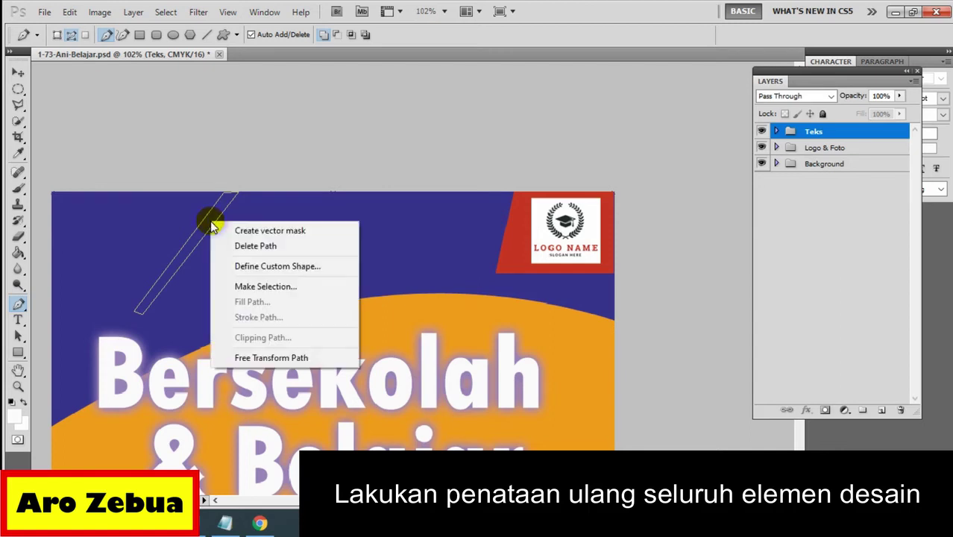
click(265, 287)
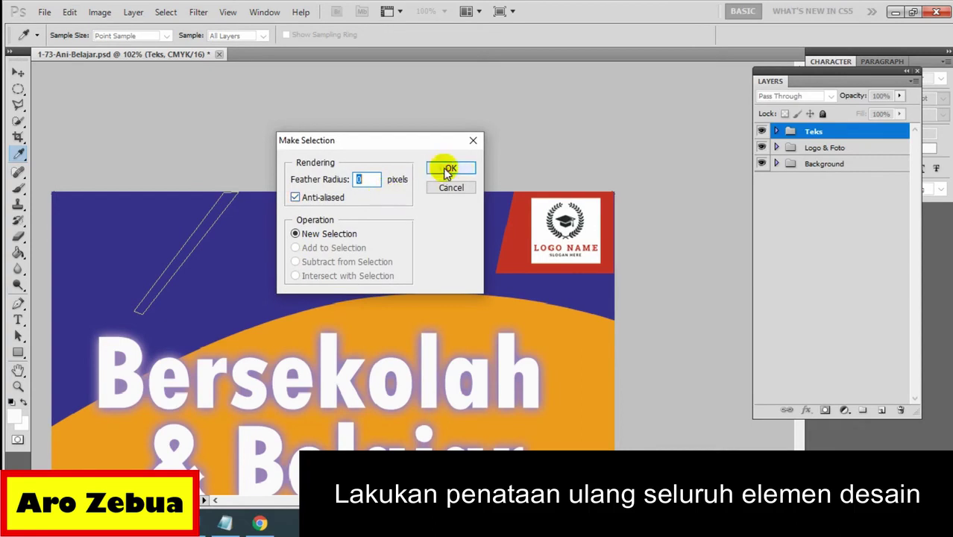
click(445, 167)
click(14, 416)
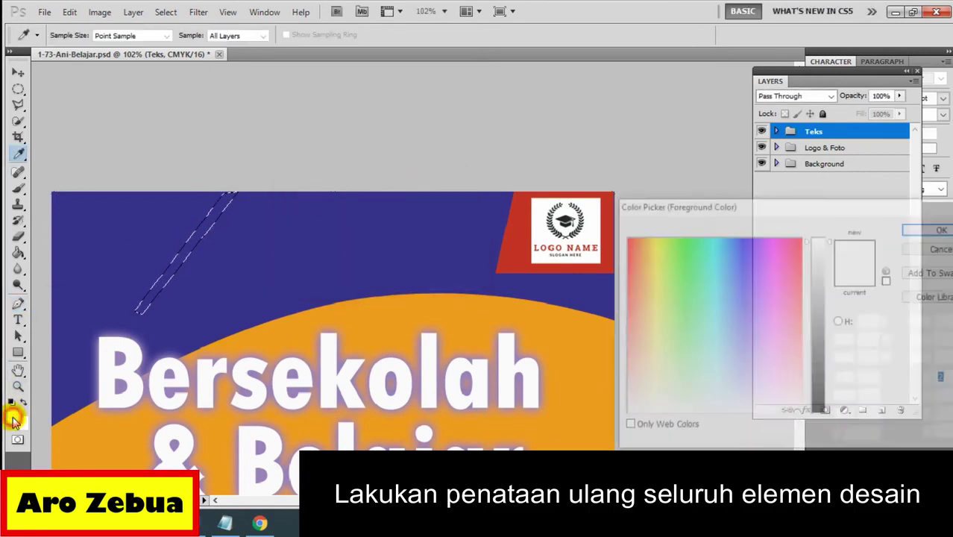
drag(734, 334, 730, 317)
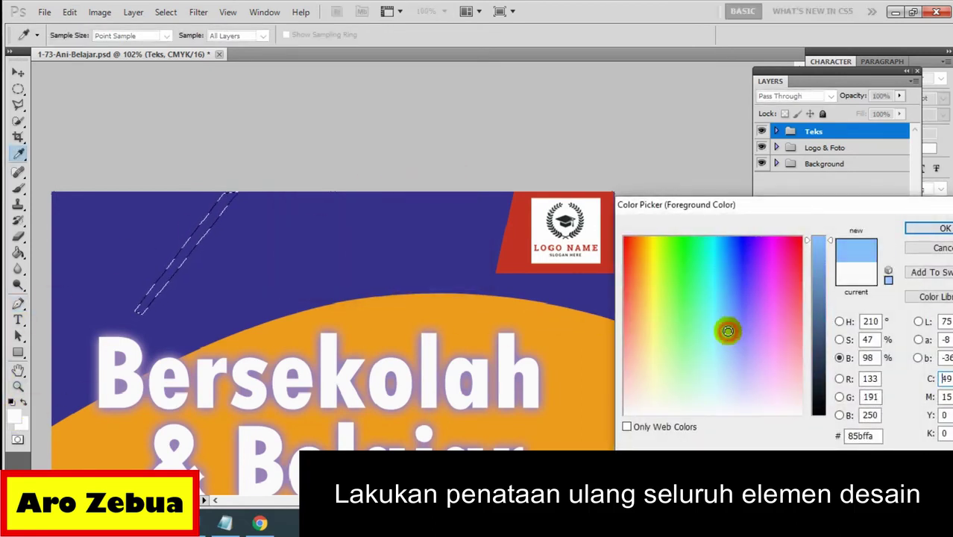
click(930, 227)
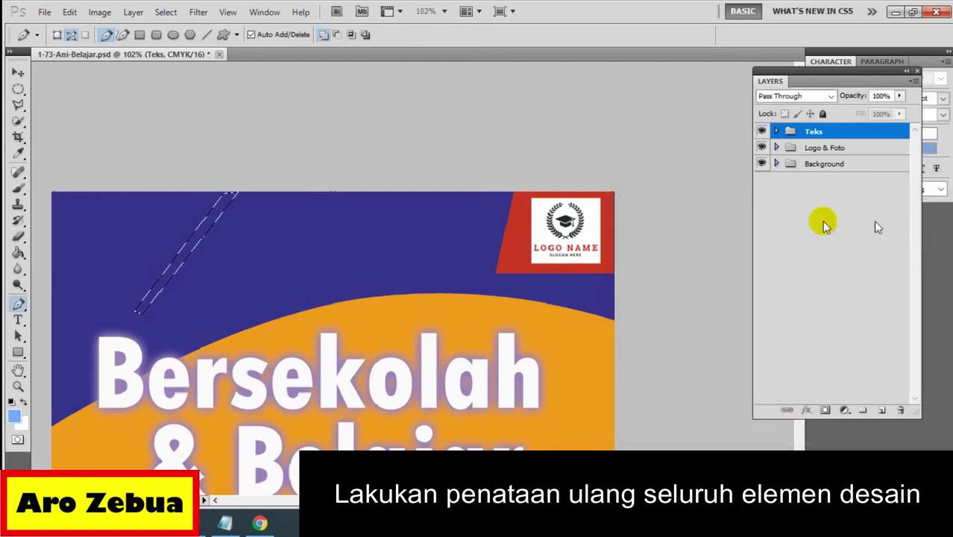
Step: Fill the stripe selection with light blue using the Paint Bucket on a new Layer 1
click(19, 253)
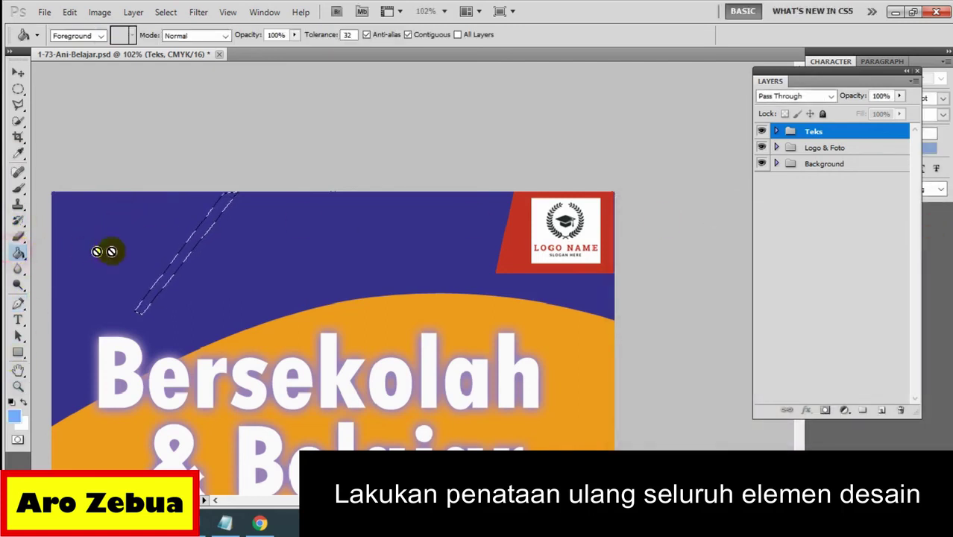
click(191, 243)
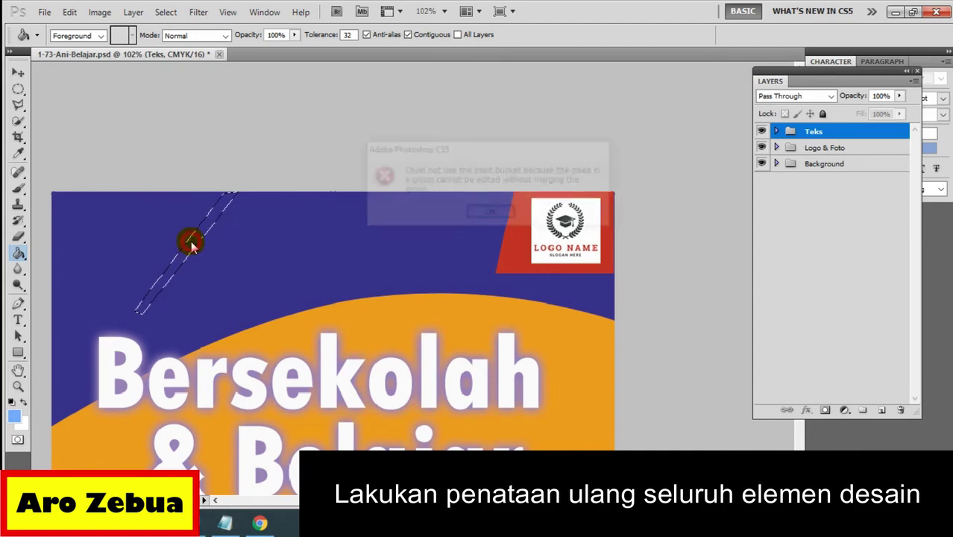
click(490, 215)
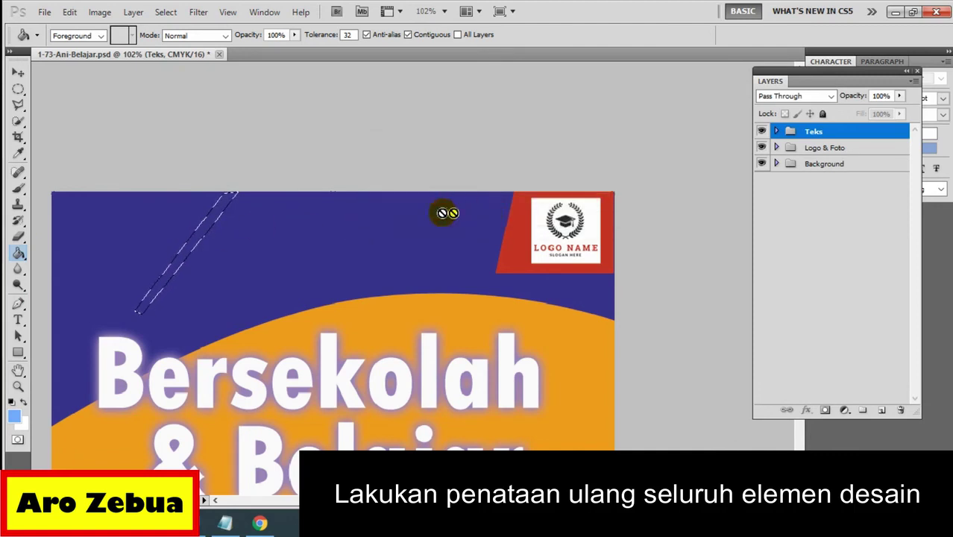
click(195, 233)
click(486, 214)
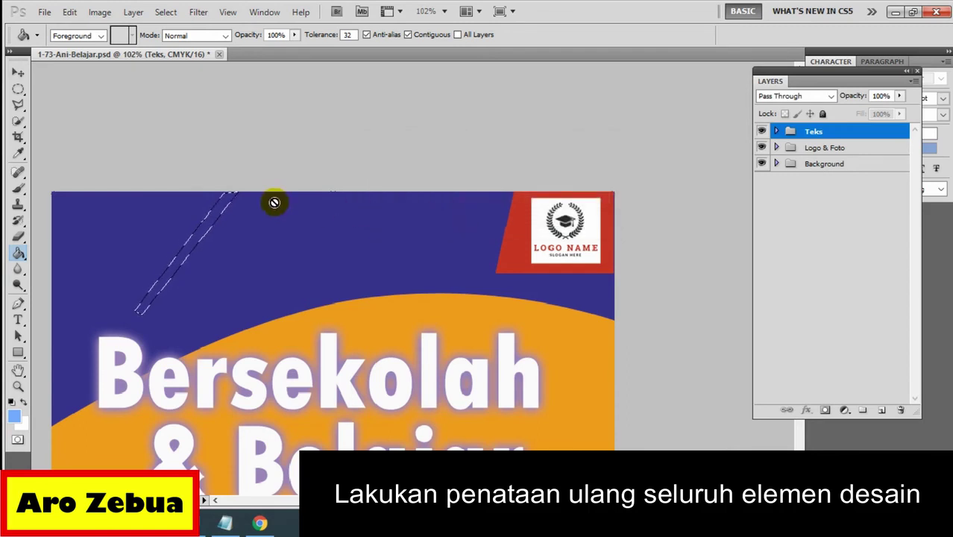
key(ctrl+shift+n)
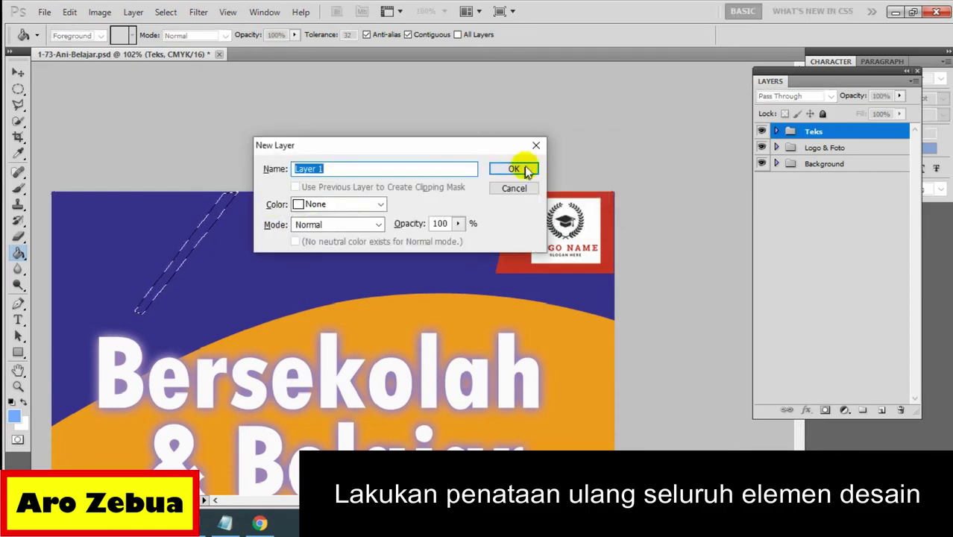
click(536, 171)
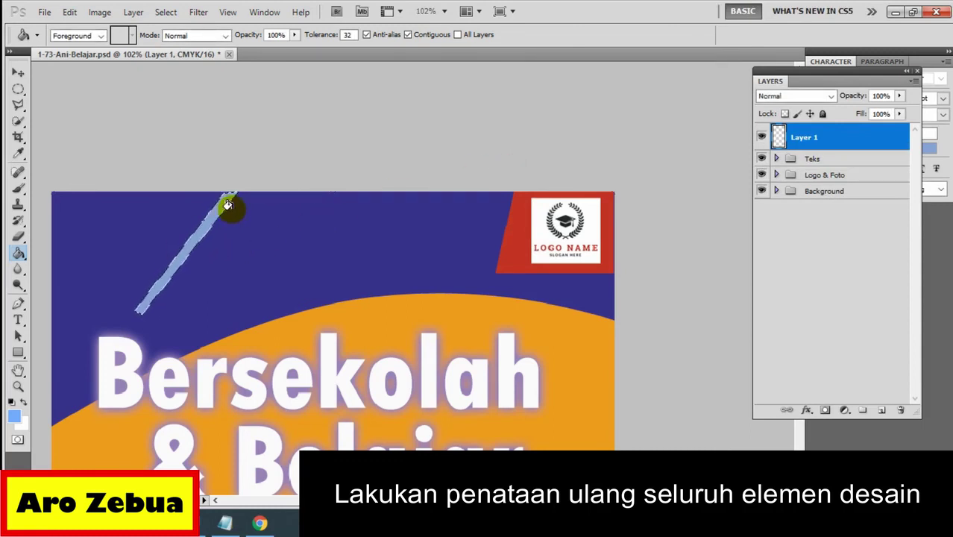
Step: Deselect the stripe and rename Layer 1 to 'Garis Miring-1'
click(798, 141)
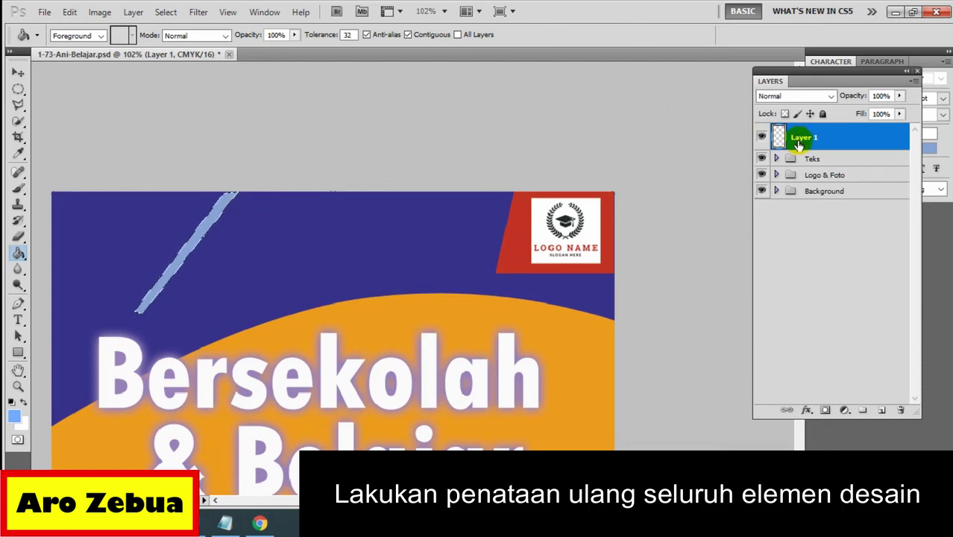
double_click(804, 137)
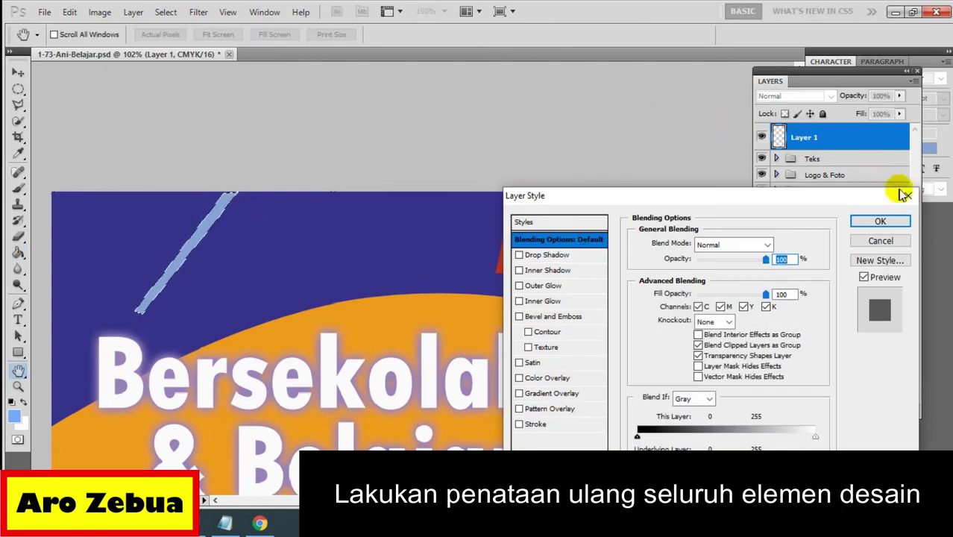
click(800, 142)
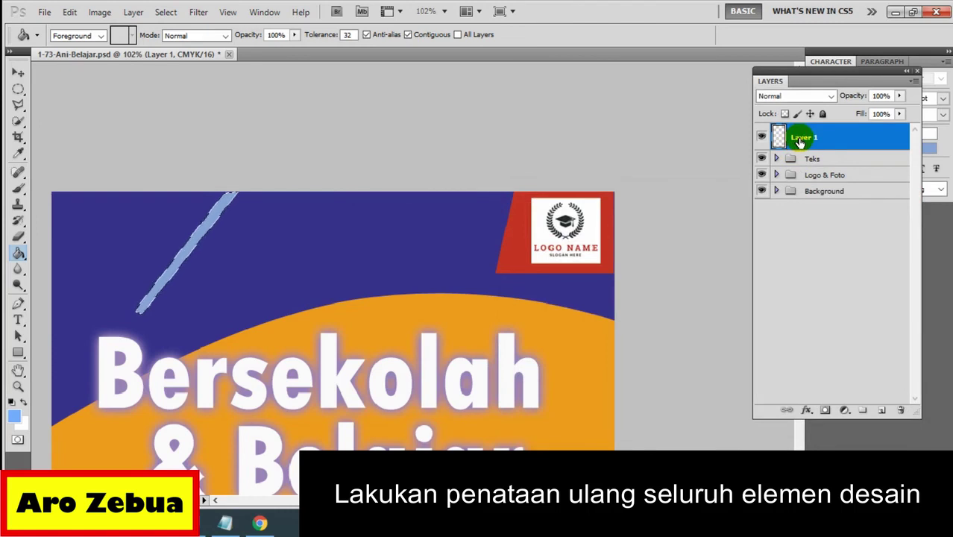
click(800, 141)
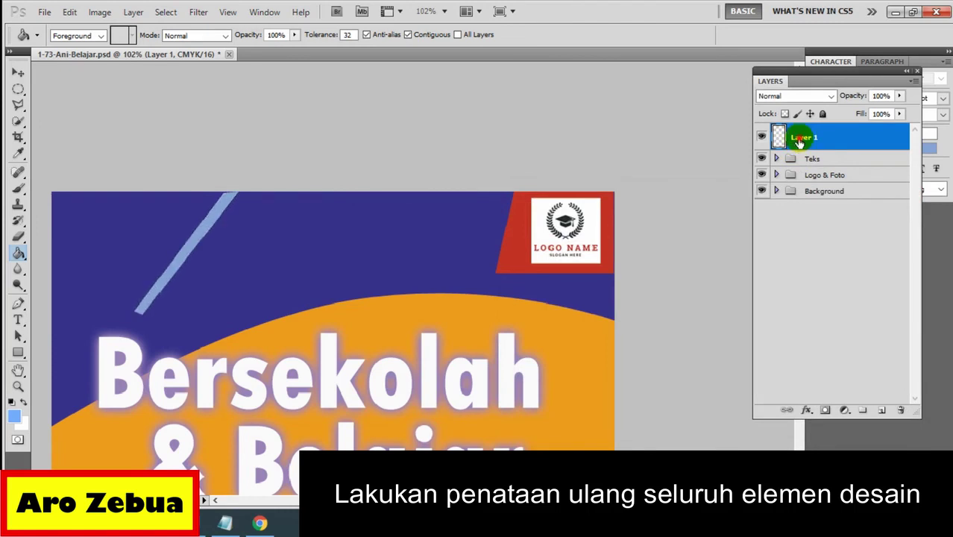
double_click(801, 139)
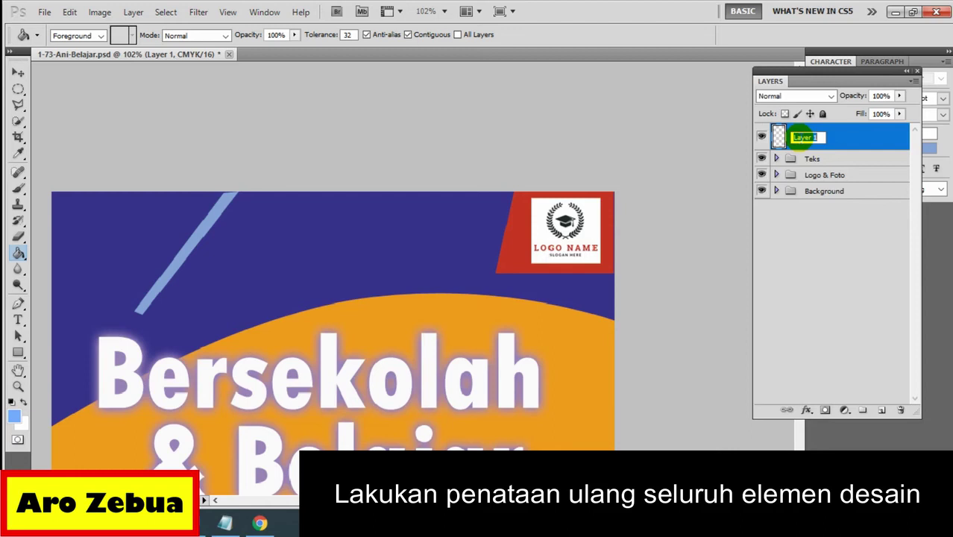
text(Tan)
click(799, 137)
text(is)
text( Miring-)
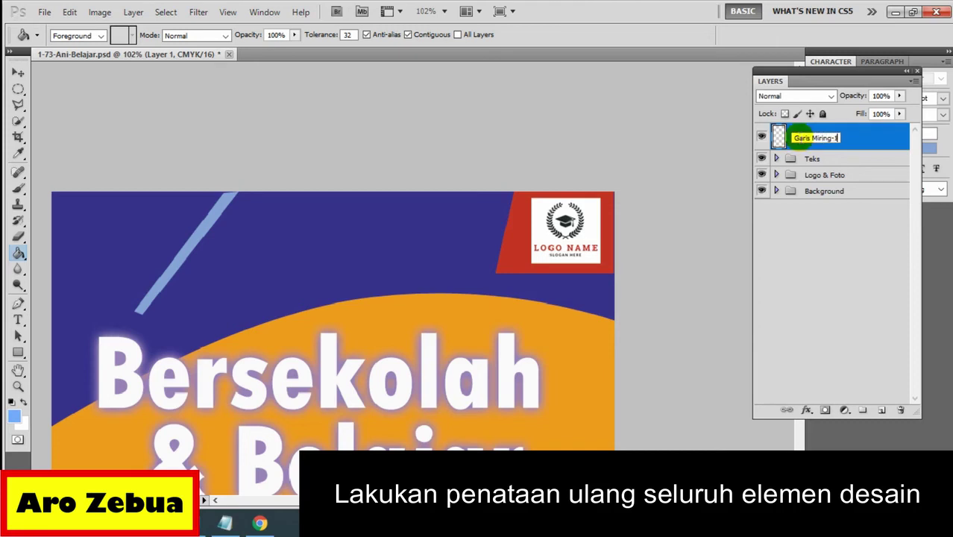
click(692, 229)
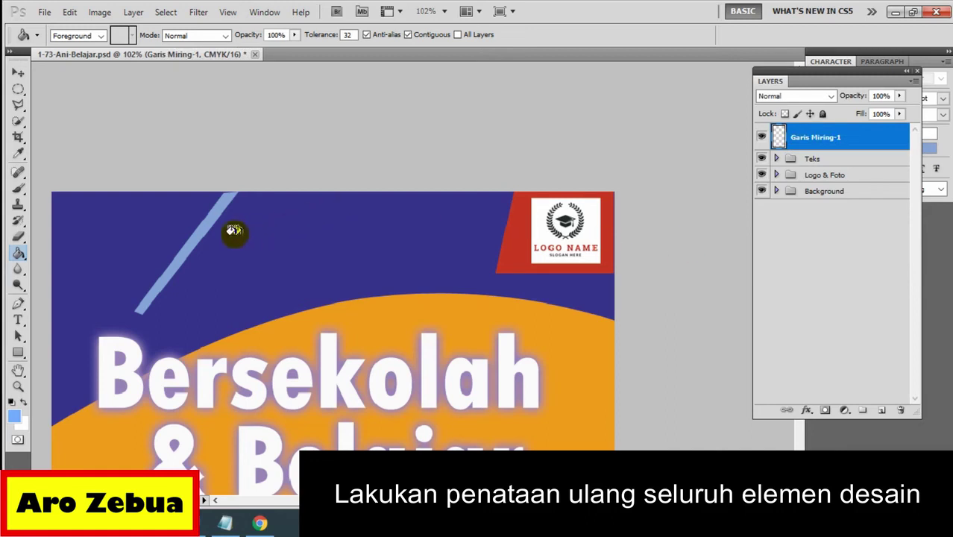
click(19, 73)
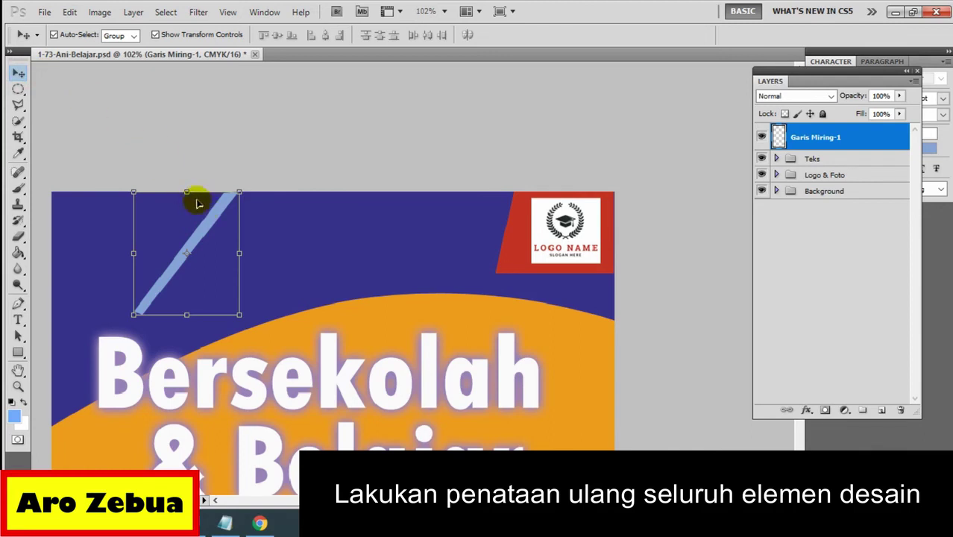
scroll(192, 201, up, 2)
scroll(187, 200, up, 2)
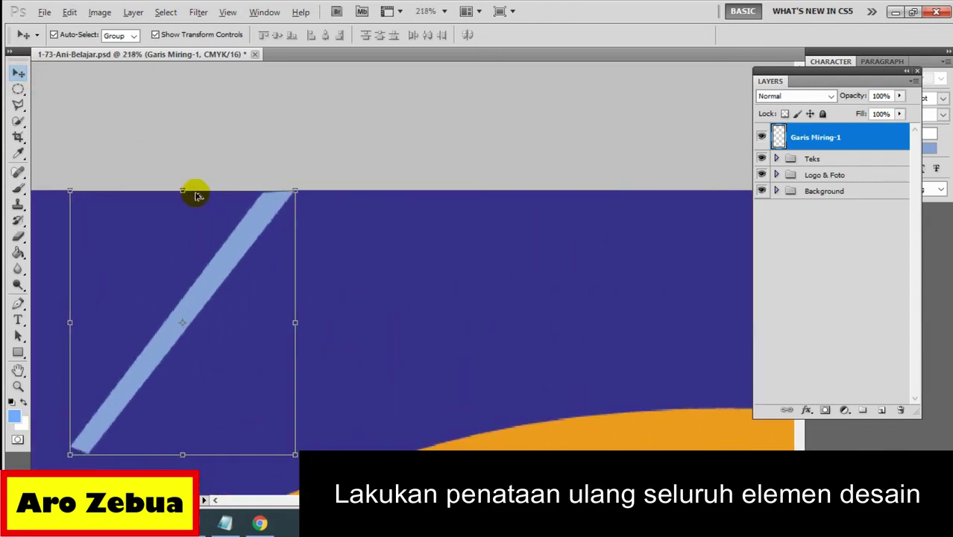
drag(183, 192, 184, 184)
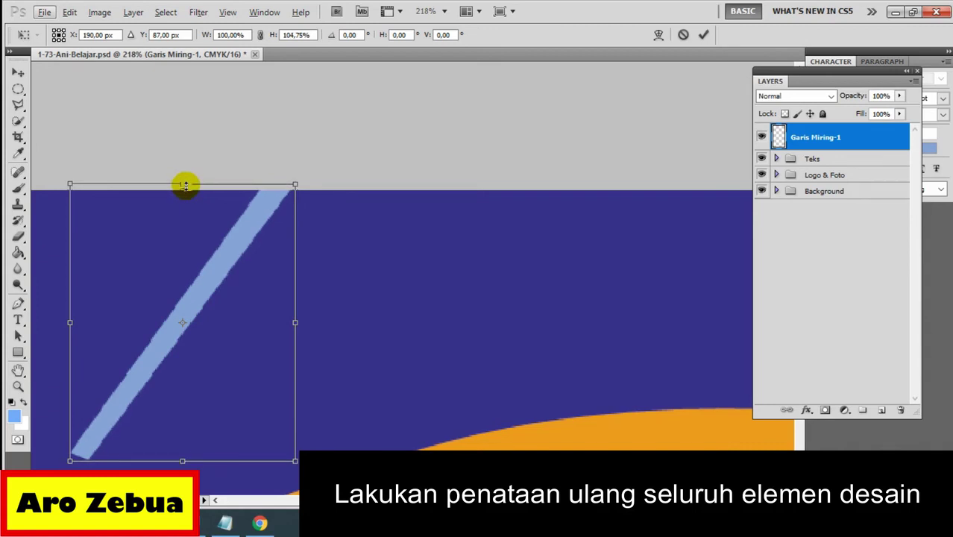
key(ctrl+z)
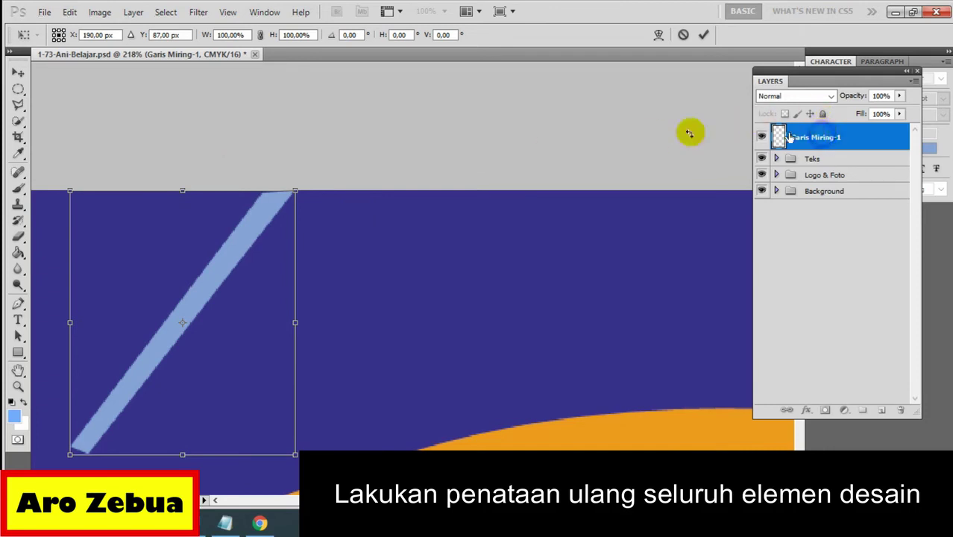
click(18, 73)
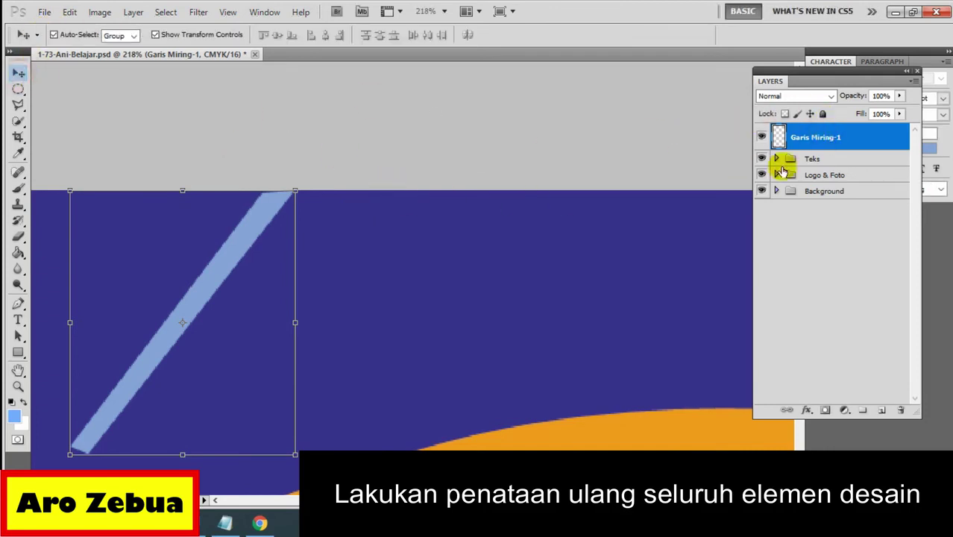
Step: Enable a Drop Shadow on Garis Miring-1 with a vivid blue colour and a larger size
right_click(799, 141)
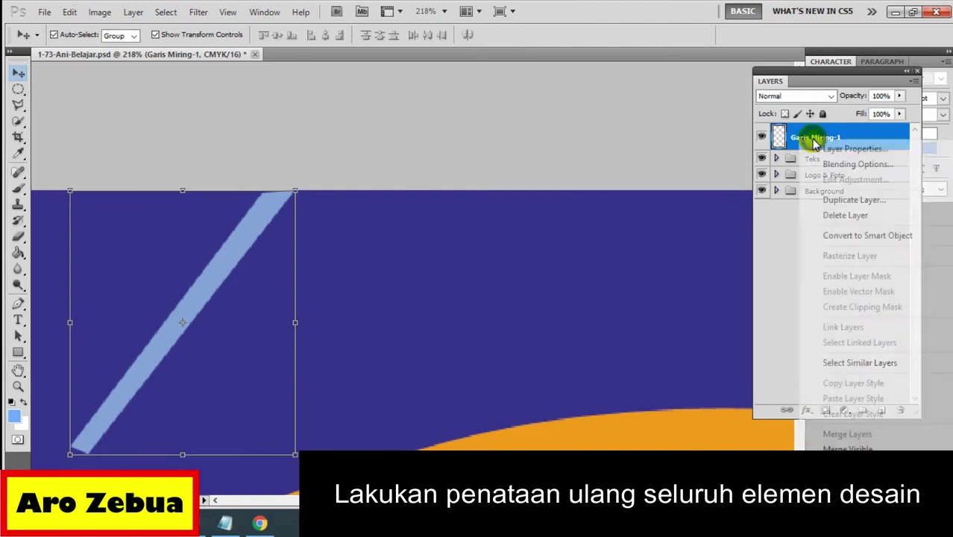
click(847, 164)
drag(575, 209, 582, 159)
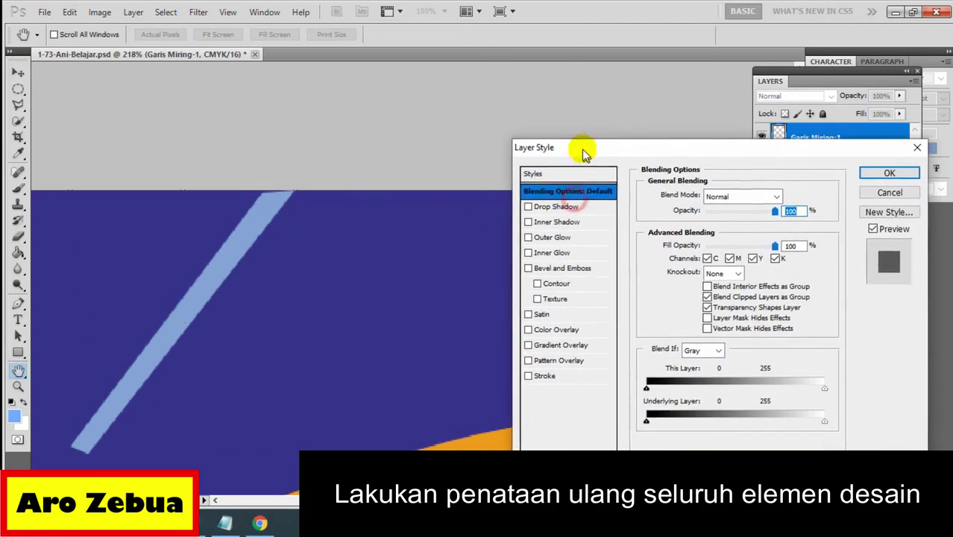
click(552, 205)
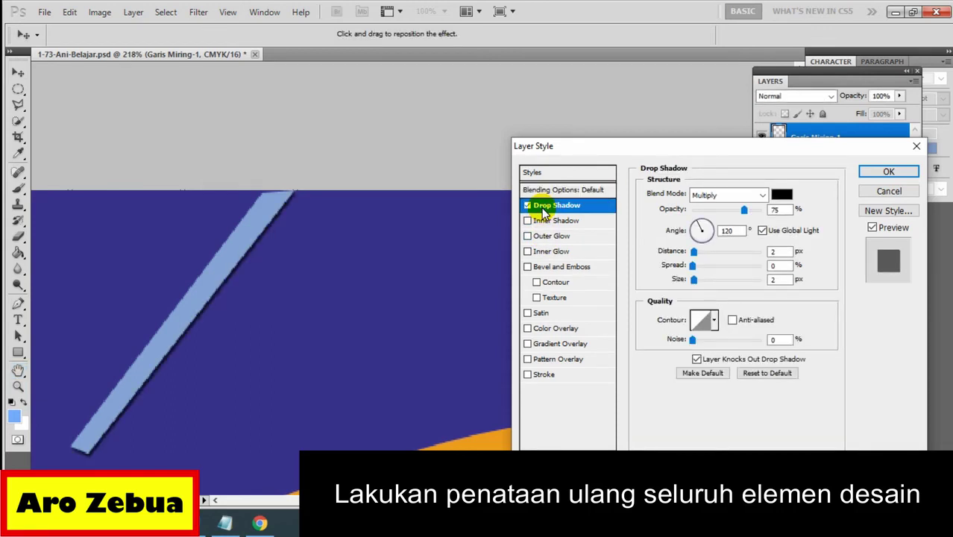
click(782, 195)
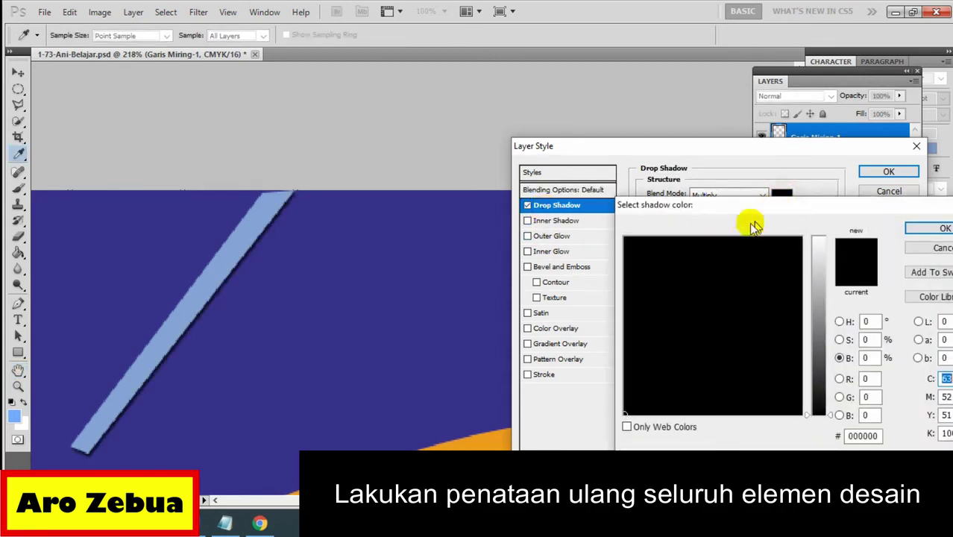
drag(709, 279, 758, 283)
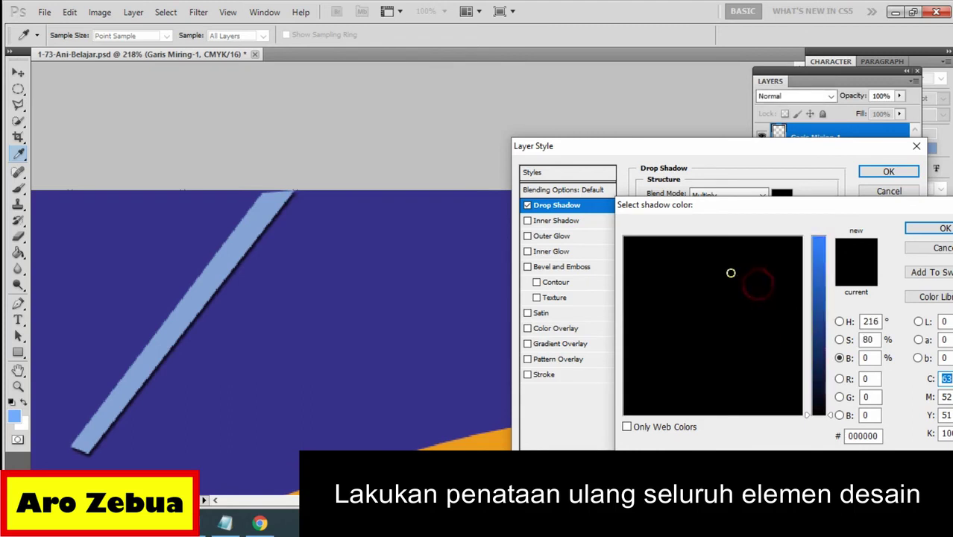
drag(818, 264, 819, 247)
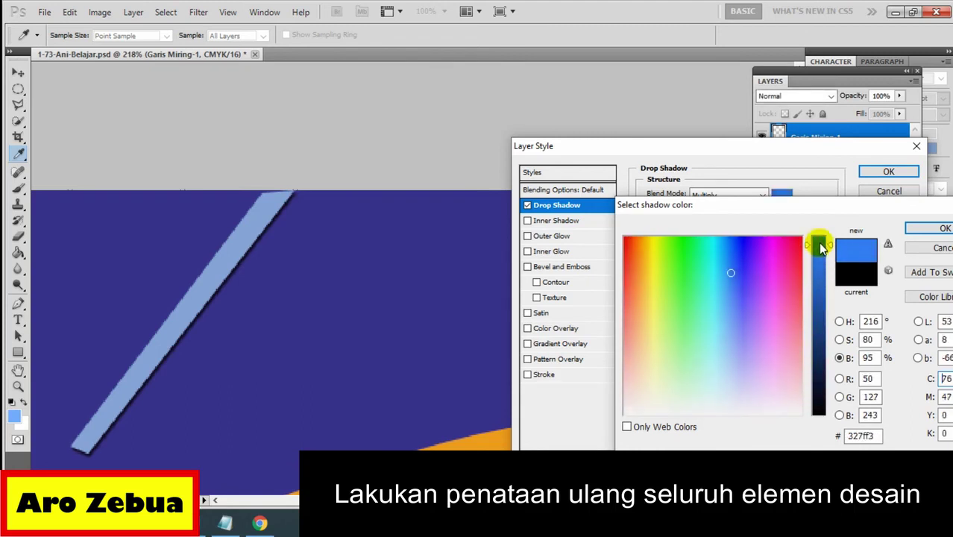
click(933, 228)
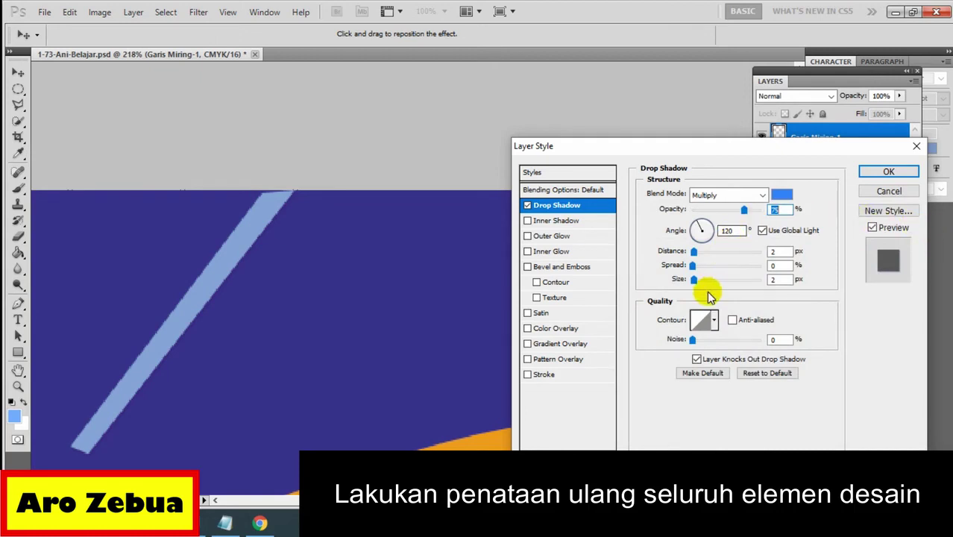
drag(694, 279, 728, 280)
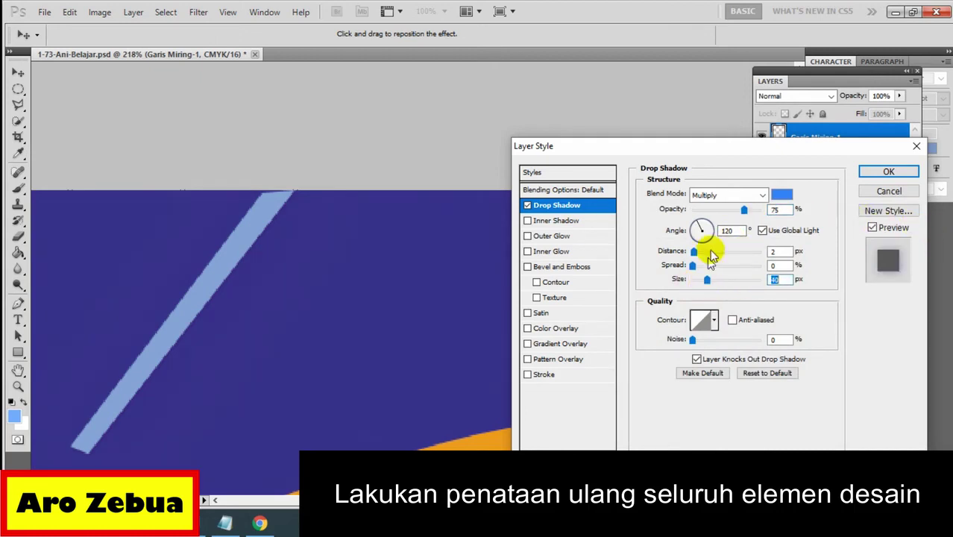
Step: Change the shadow to near-white, Normal blend mode, size 21 px and 7% spread, and apply it
click(782, 194)
click(697, 266)
mouse_move(689, 286)
mouse_down()
mouse_move(672, 309)
mouse_move(771, 409)
mouse_up()
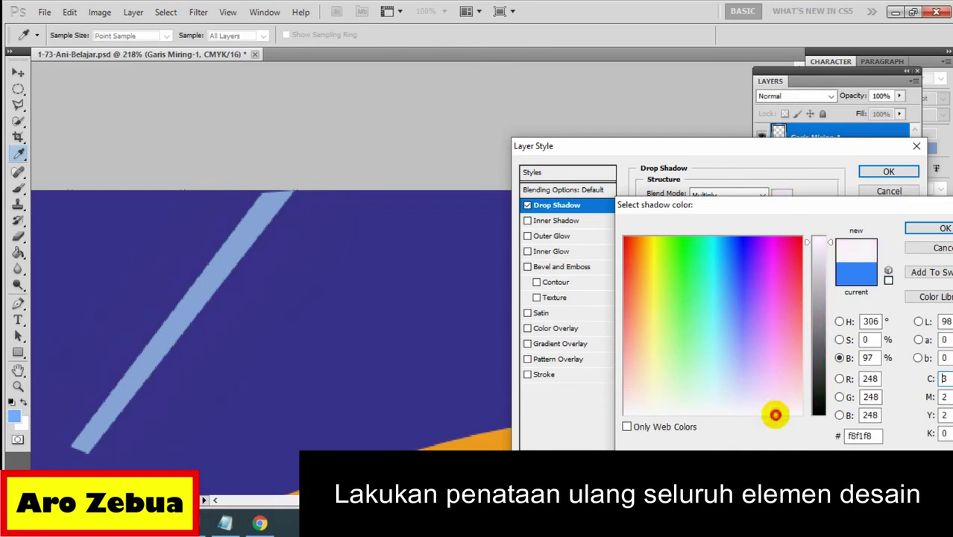
click(929, 228)
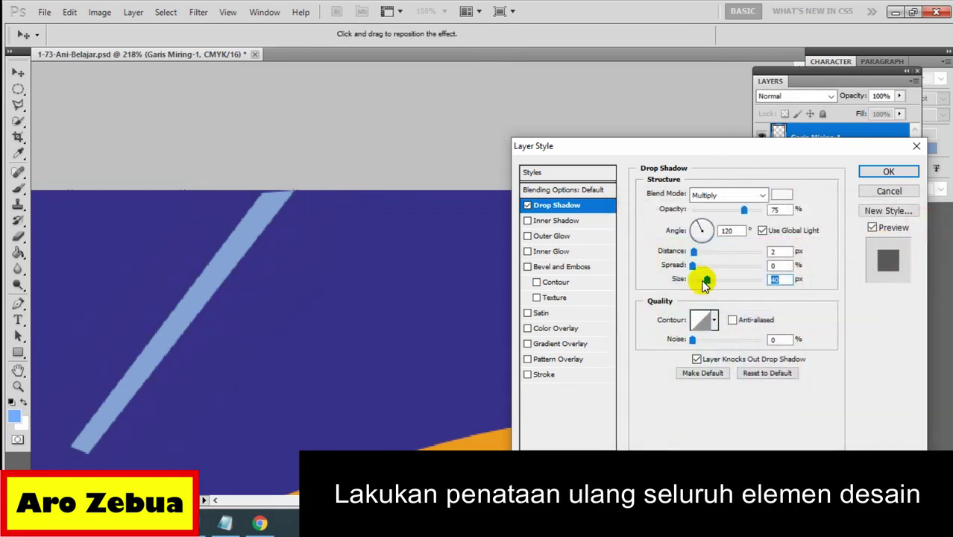
mouse_move(705, 279)
mouse_down()
mouse_move(724, 277)
mouse_move(704, 282)
mouse_up()
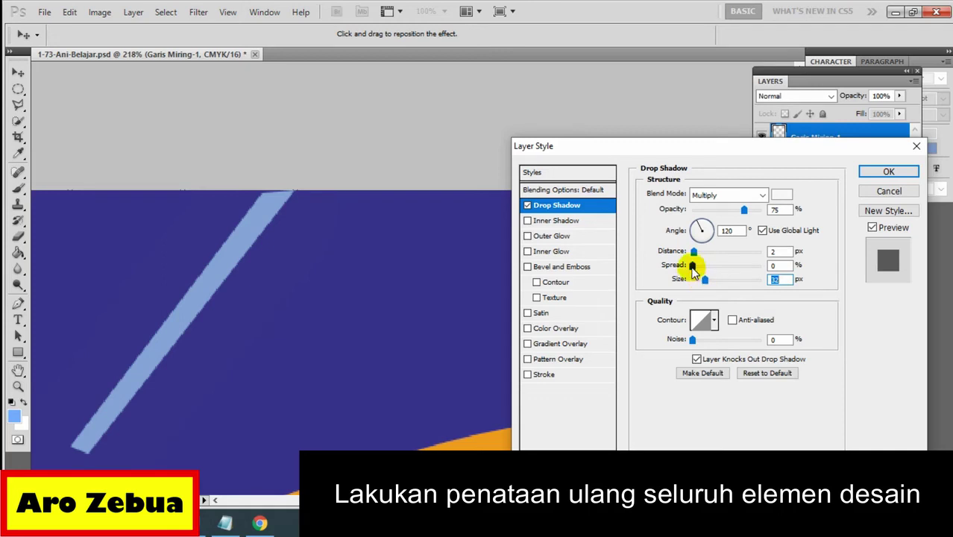
click(705, 195)
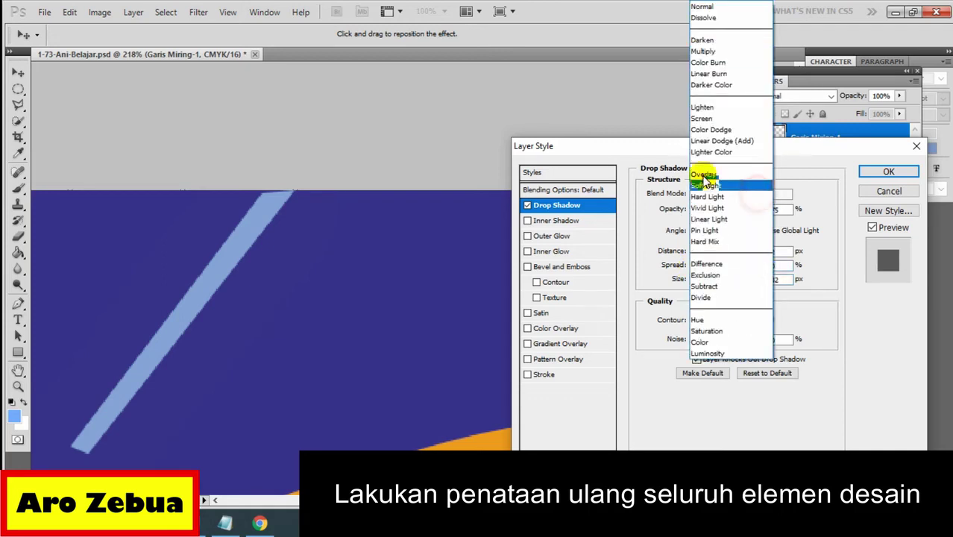
click(701, 8)
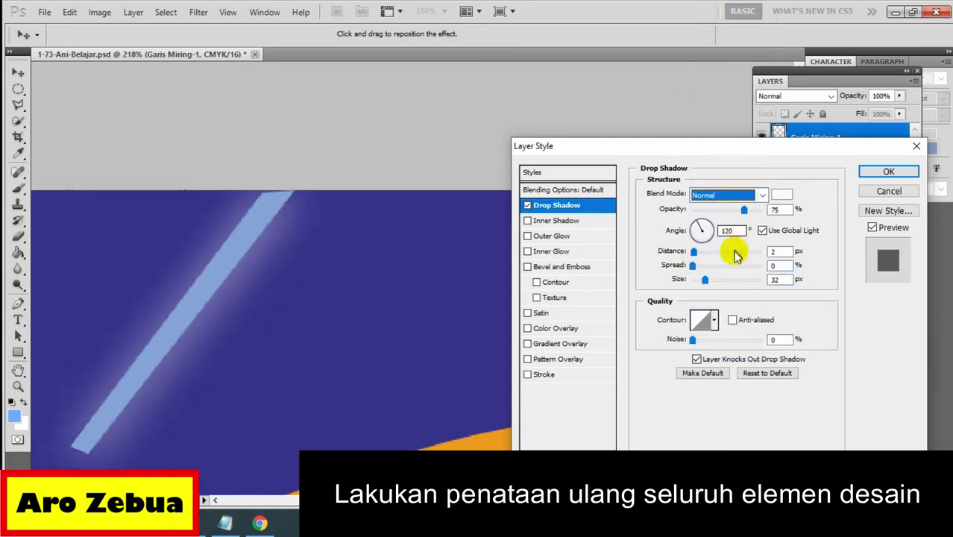
drag(707, 280, 705, 288)
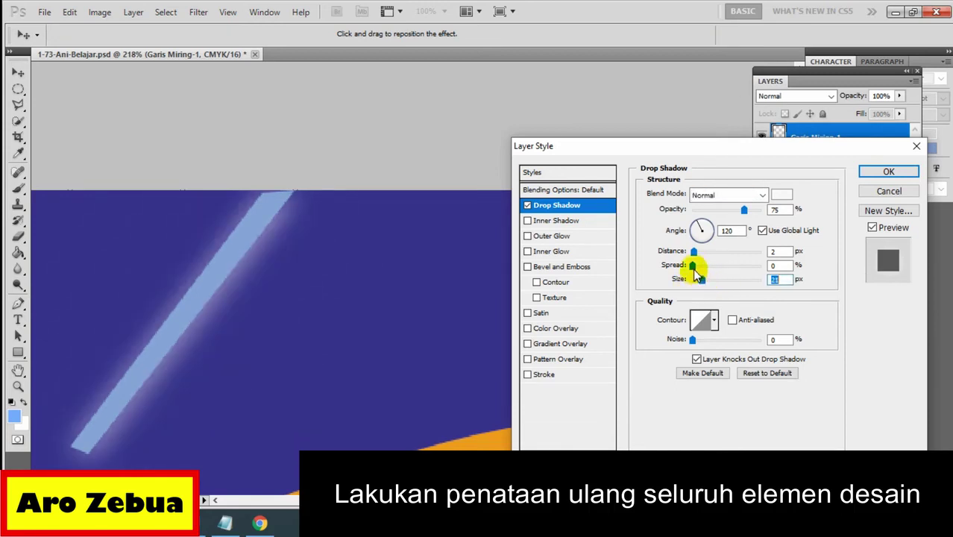
drag(696, 274, 697, 254)
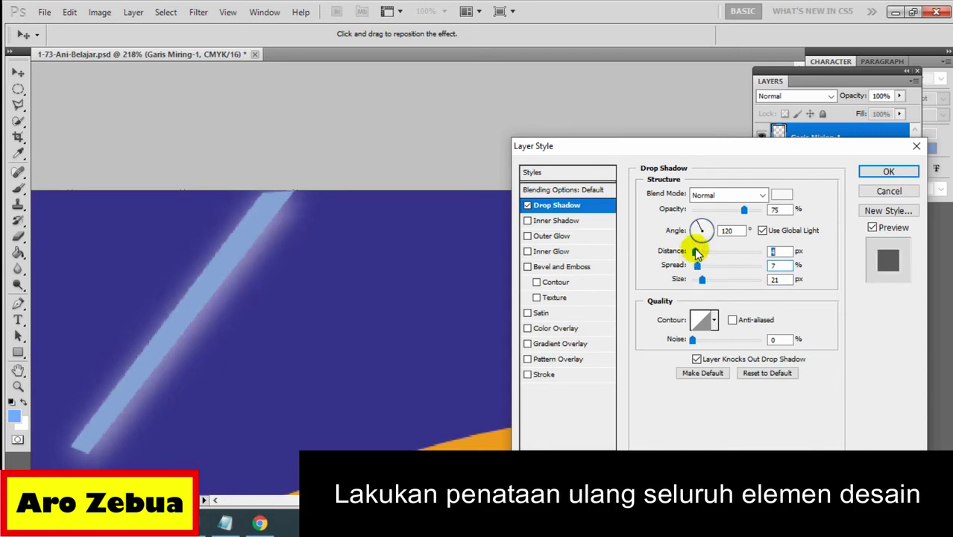
click(884, 171)
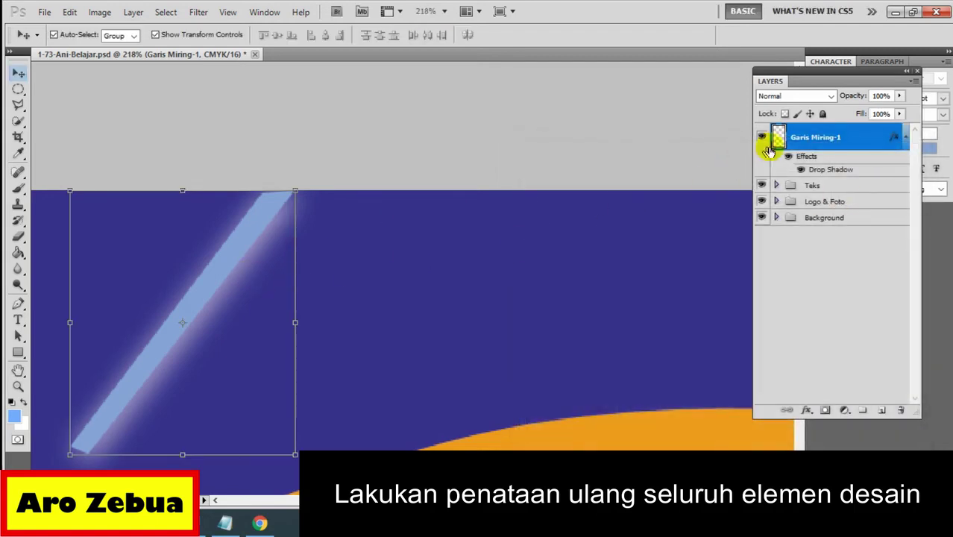
Step: Finish the Notepad line 'Gandakan sebanyak keperluan' and minimize Notepad
click(225, 523)
text(Gandakan sebanyak keperl)
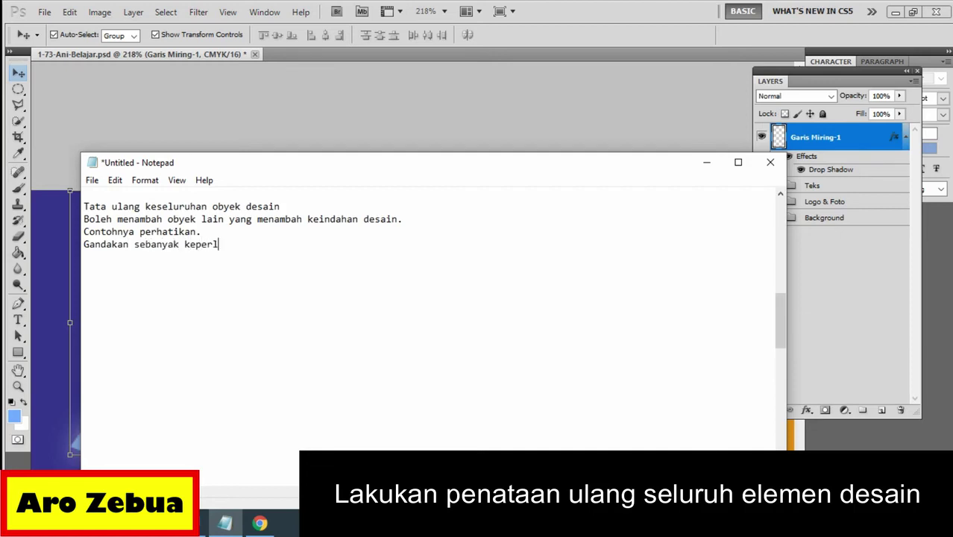
text(uan)
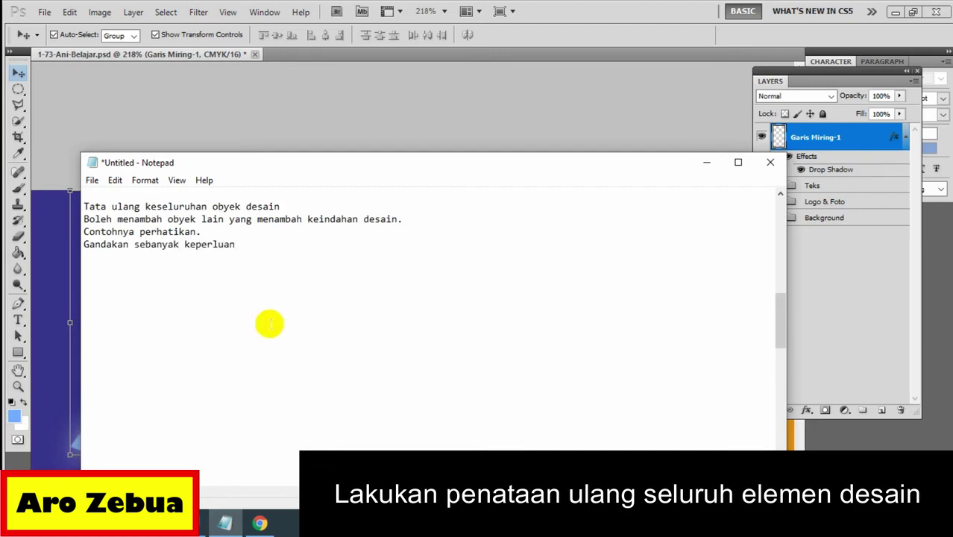
click(707, 161)
Step: Duplicate the Garis Miring-1 layer as 'Garis Miring-2'
click(830, 137)
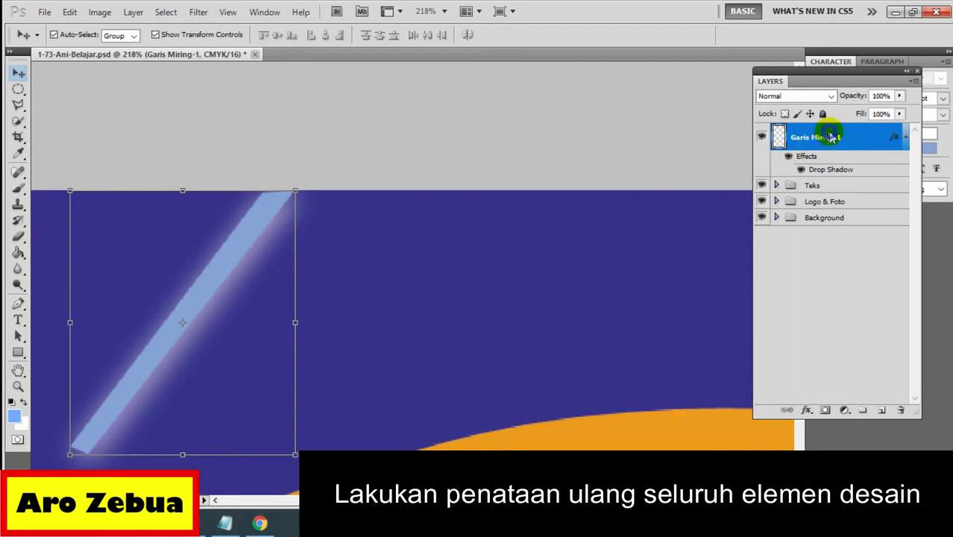
right_click(830, 137)
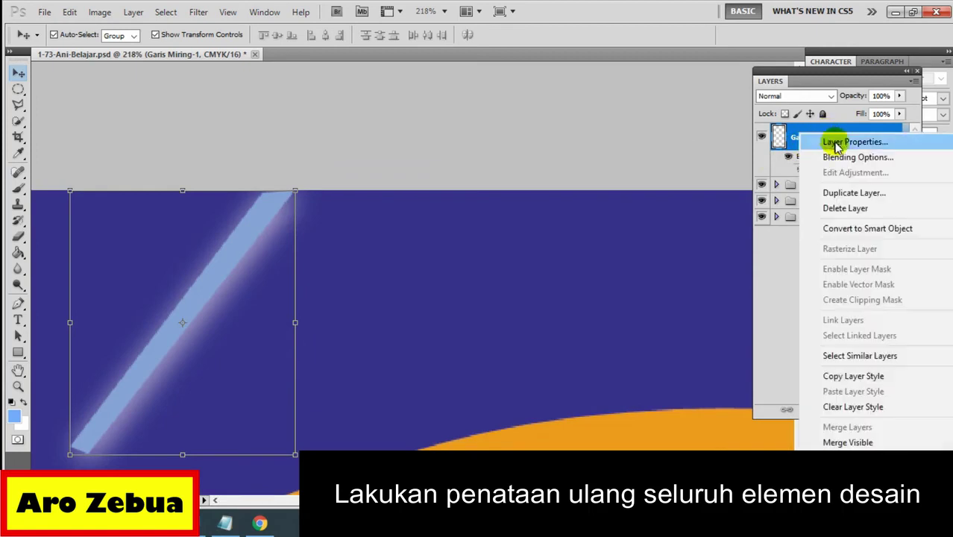
click(846, 194)
drag(474, 174, 435, 177)
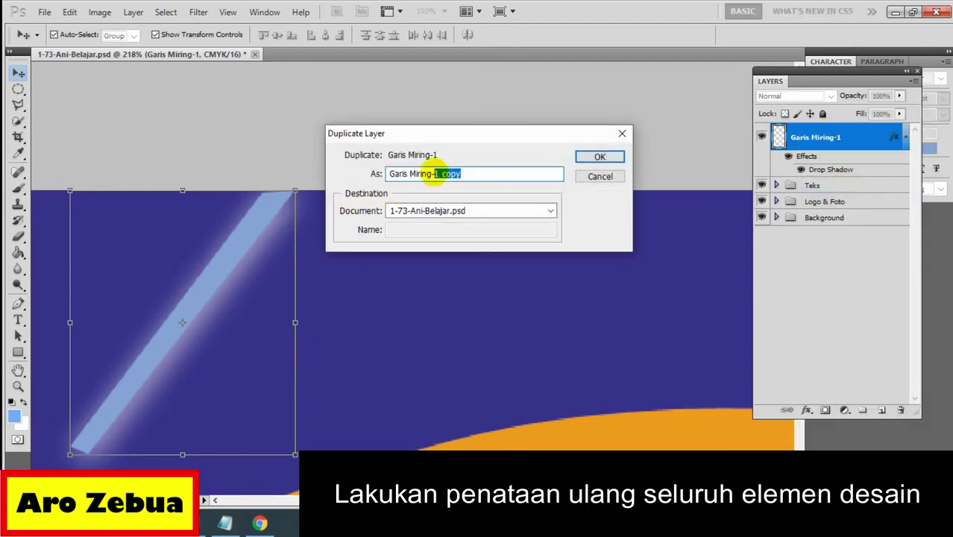
text(2)
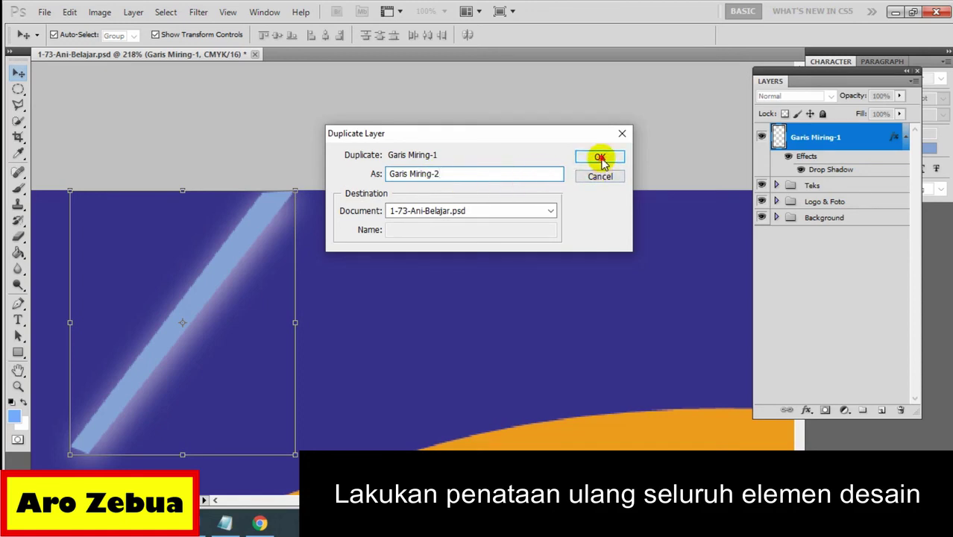
click(600, 157)
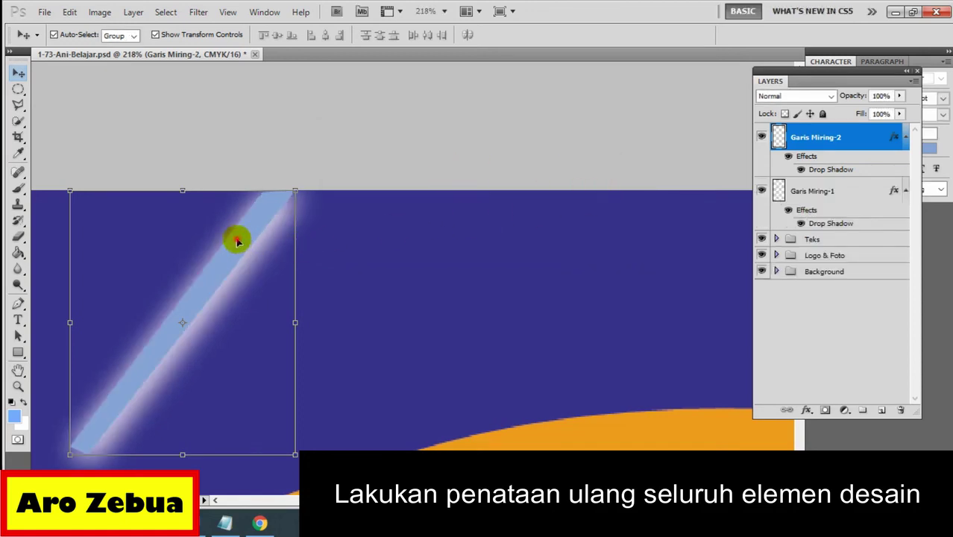
Step: Move the two glowing stripes so they sit parallel, side by side, near the top-left
mouse_move(239, 238)
mouse_down()
mouse_move(285, 251)
mouse_move(296, 232)
mouse_up()
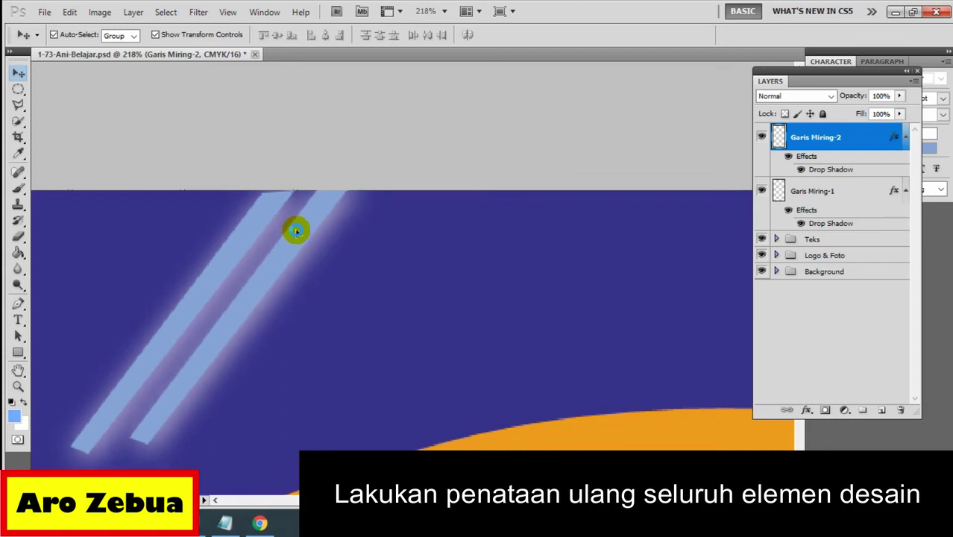
click(835, 191)
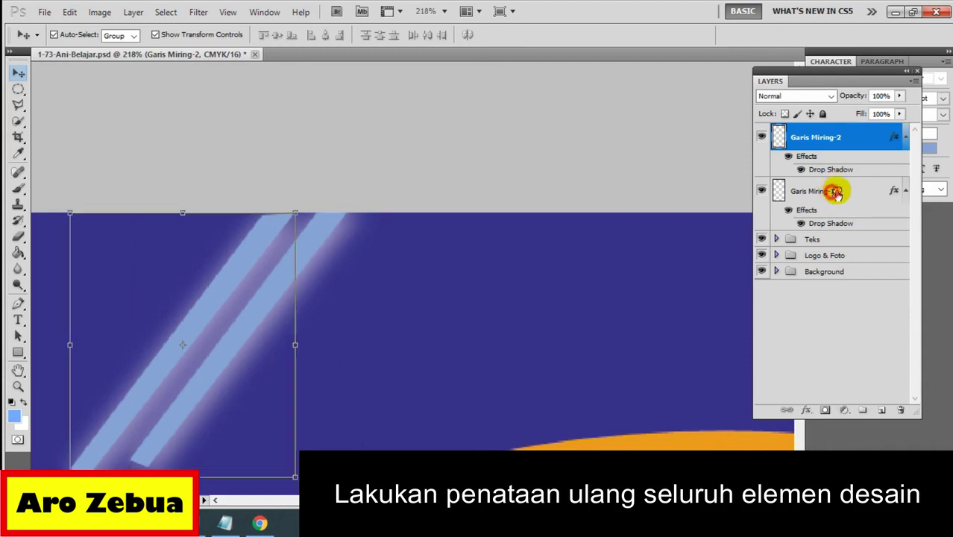
drag(251, 241, 258, 225)
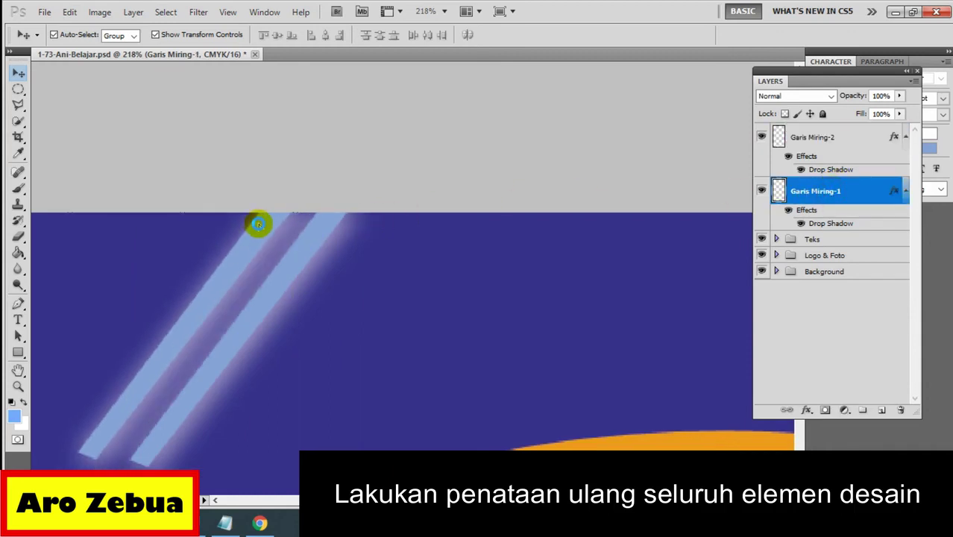
click(321, 245)
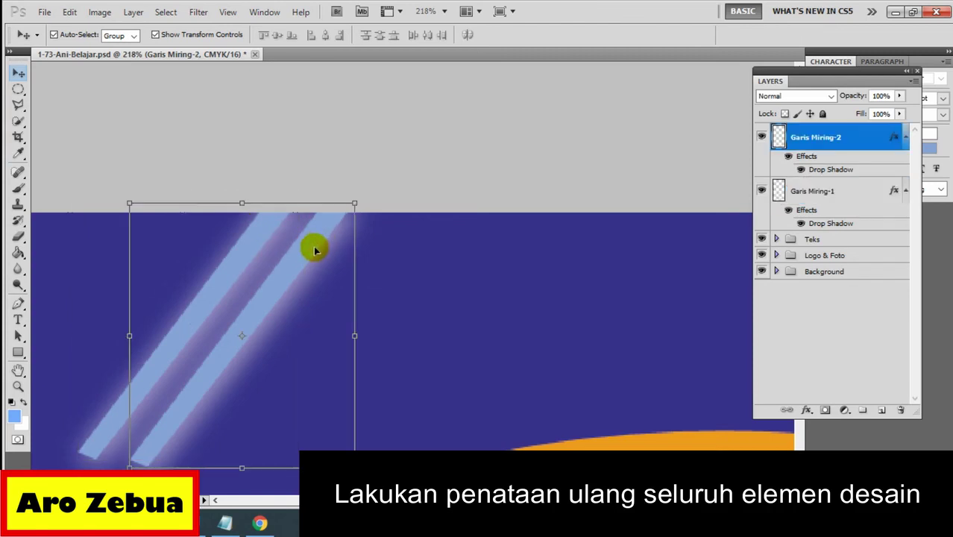
drag(314, 250, 345, 216)
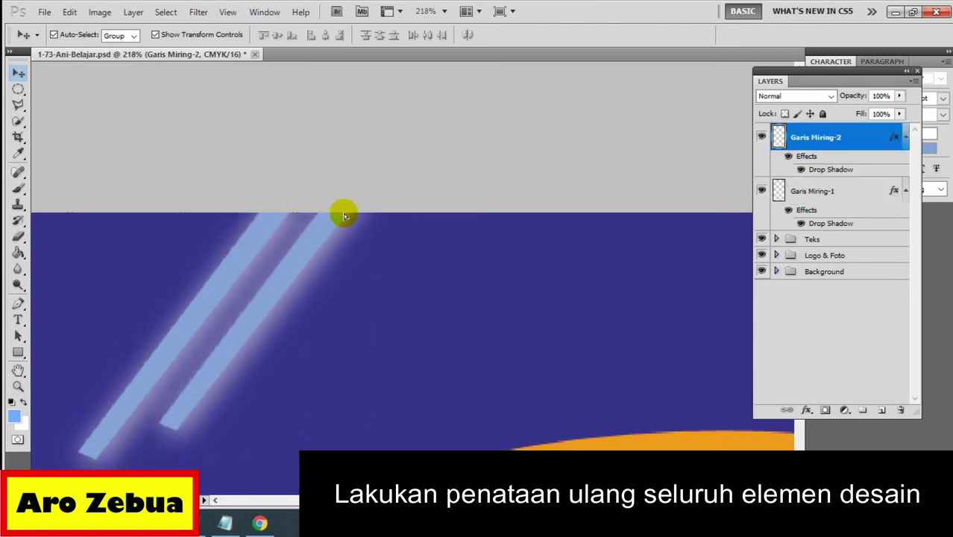
drag(343, 215, 344, 214)
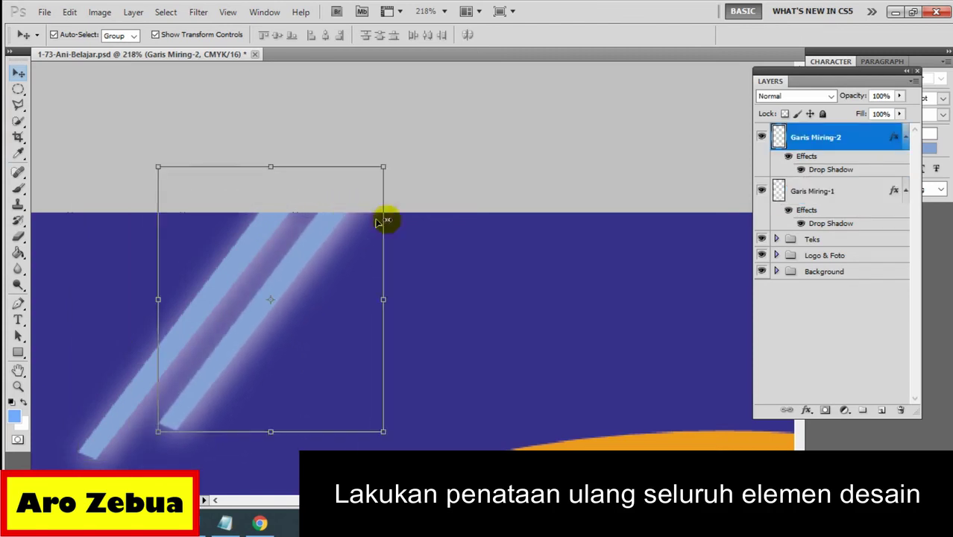
Step: Duplicate the stripe as Garis Miring-3 and Garis Miring-4, stepping each up and right
right_click(850, 137)
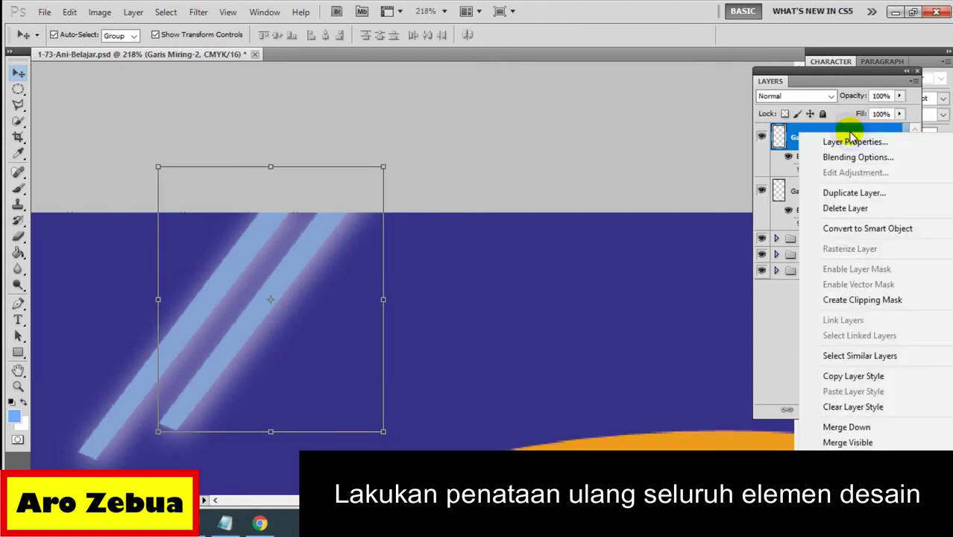
click(843, 187)
drag(484, 172, 434, 173)
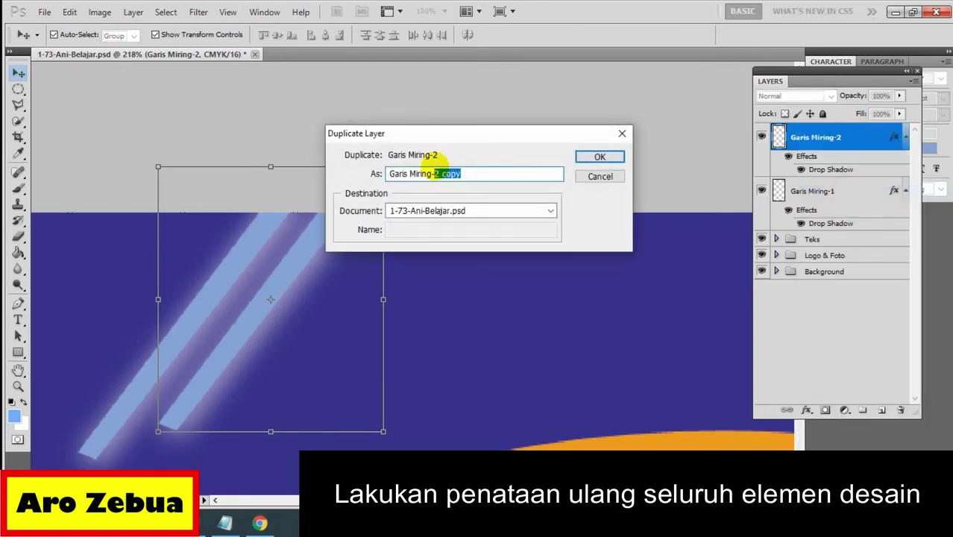
text(3)
key(Return)
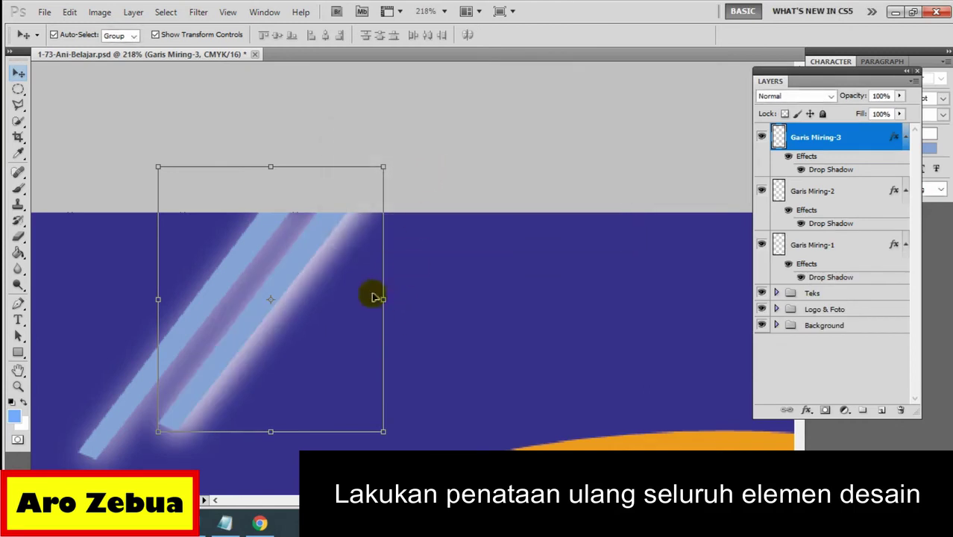
mouse_move(306, 253)
mouse_down()
mouse_move(399, 232)
mouse_move(403, 200)
mouse_up()
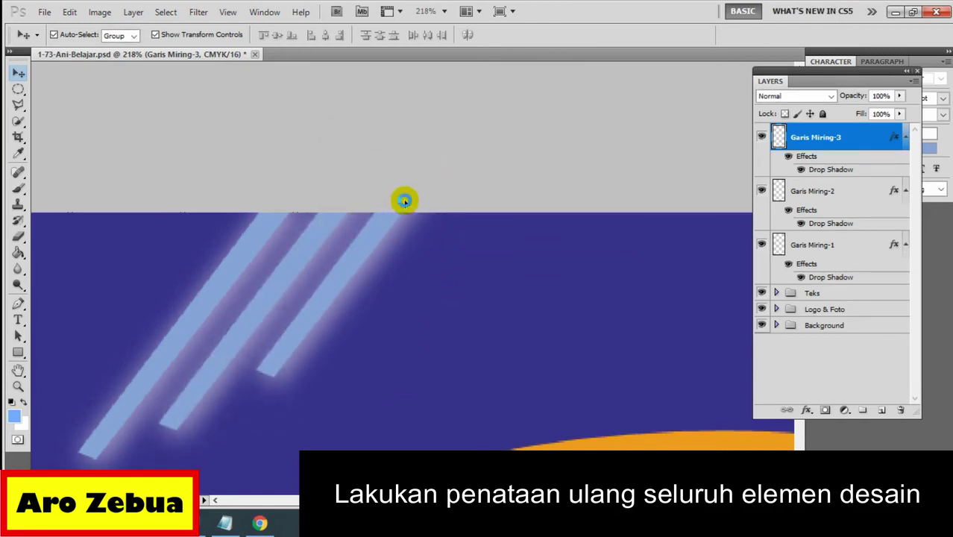
right_click(839, 140)
click(850, 194)
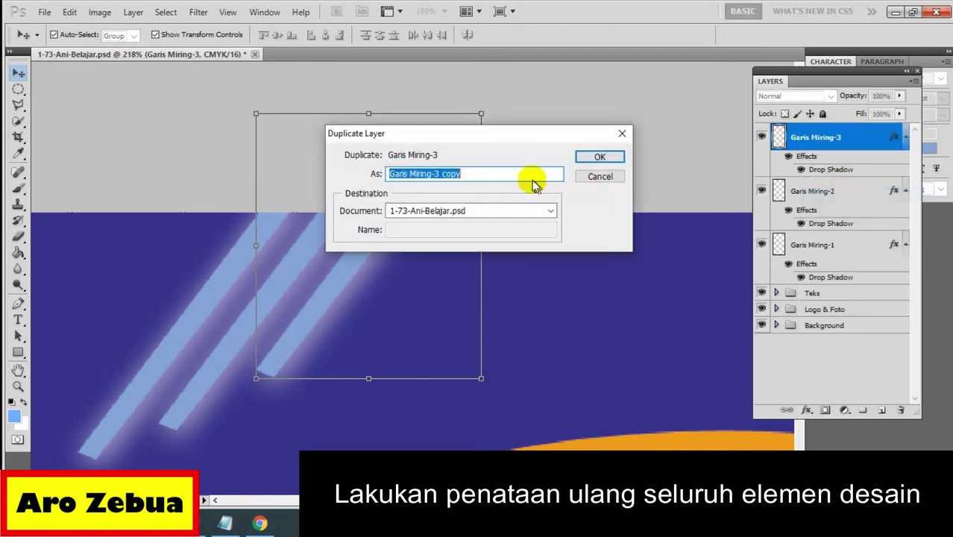
click(514, 174)
drag(496, 174, 440, 173)
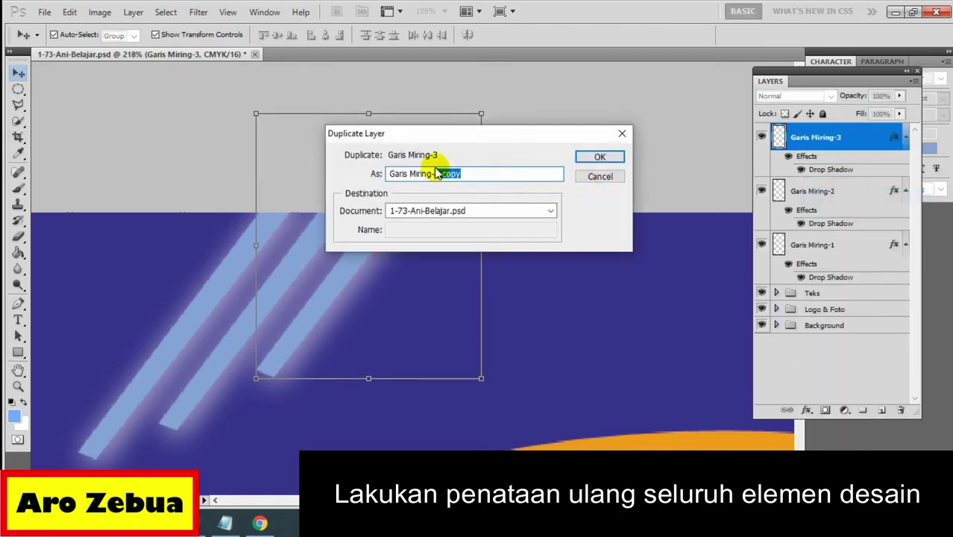
text(4)
click(600, 157)
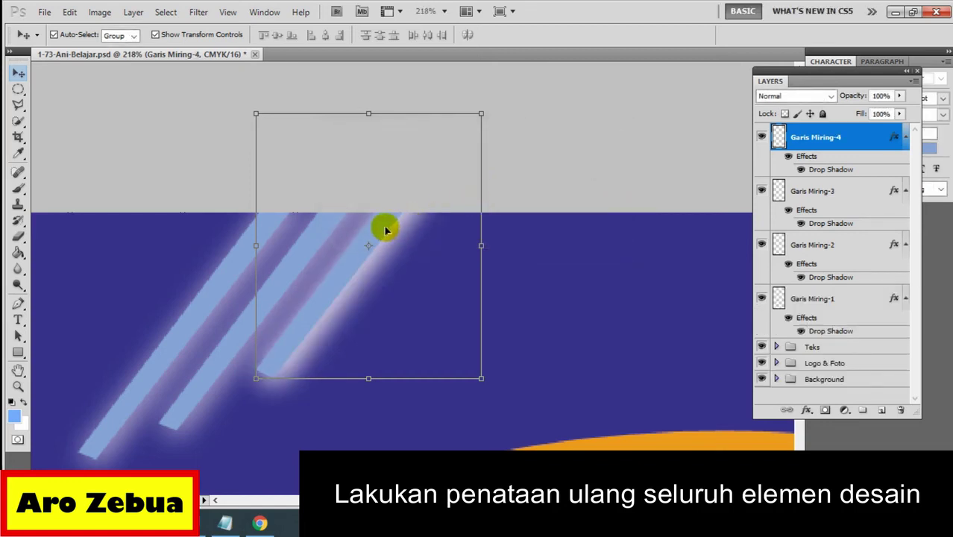
drag(386, 231, 475, 186)
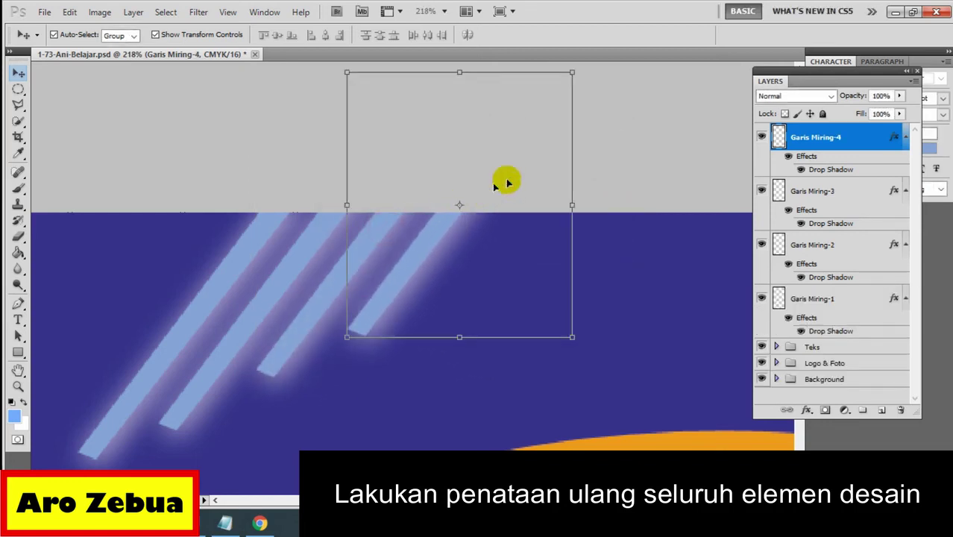
Step: Add stripes Garis Miring-5 and Garis Miring-6, each moved further up and right
right_click(838, 135)
click(800, 187)
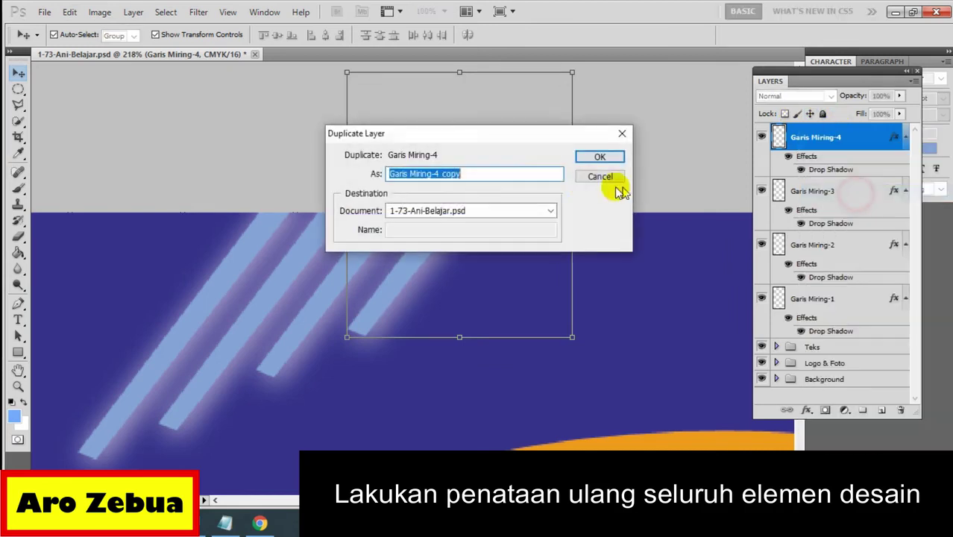
drag(485, 175, 438, 172)
text(5)
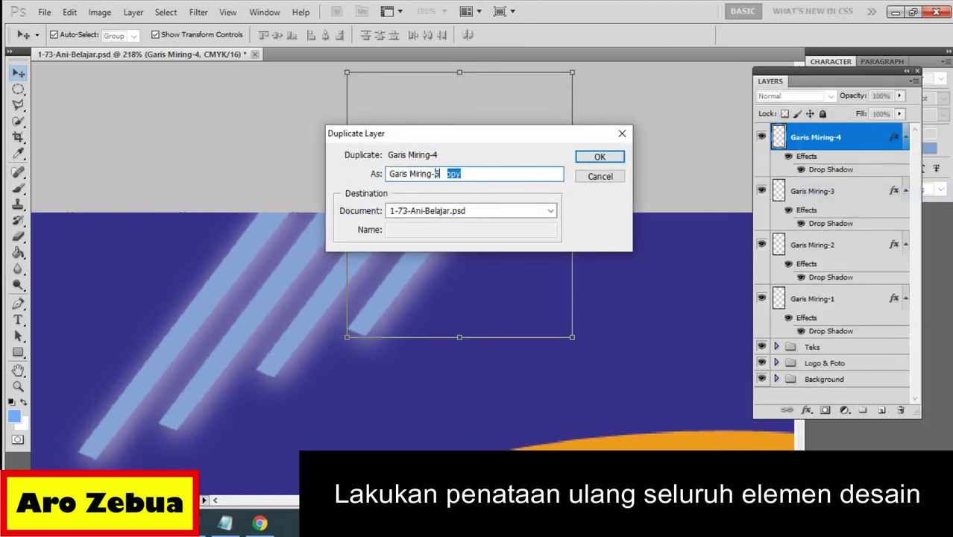
click(601, 157)
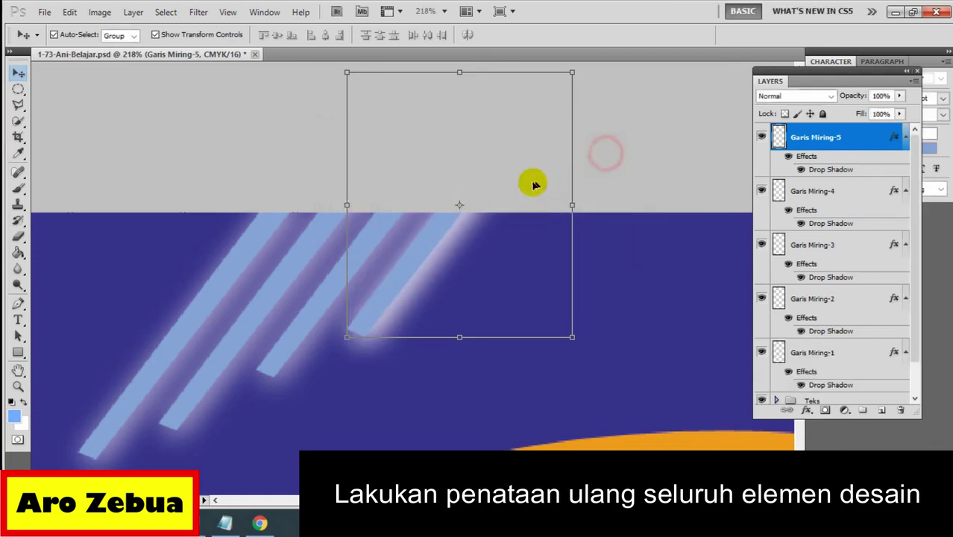
mouse_move(446, 220)
mouse_down()
mouse_move(532, 195)
mouse_move(535, 173)
mouse_move(527, 176)
mouse_up()
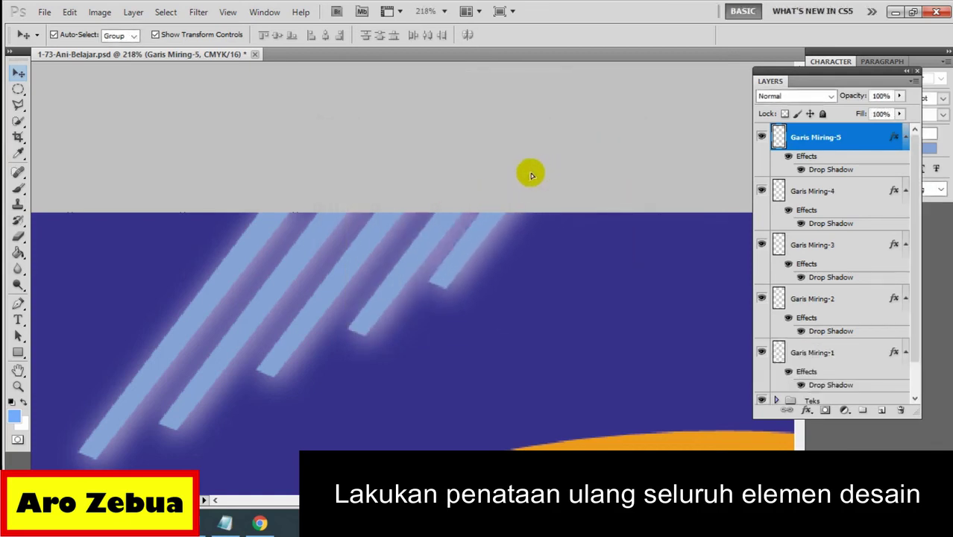
right_click(797, 138)
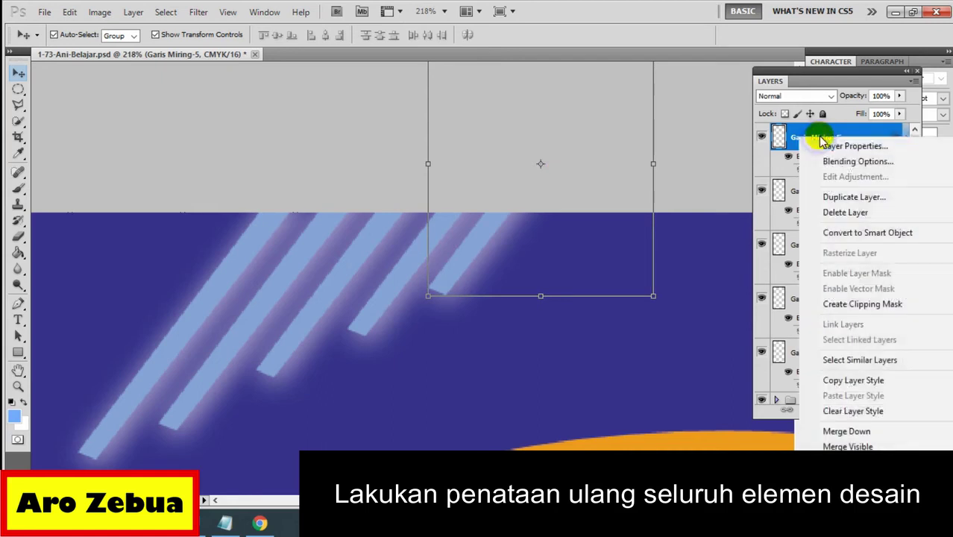
click(849, 197)
drag(471, 176, 442, 173)
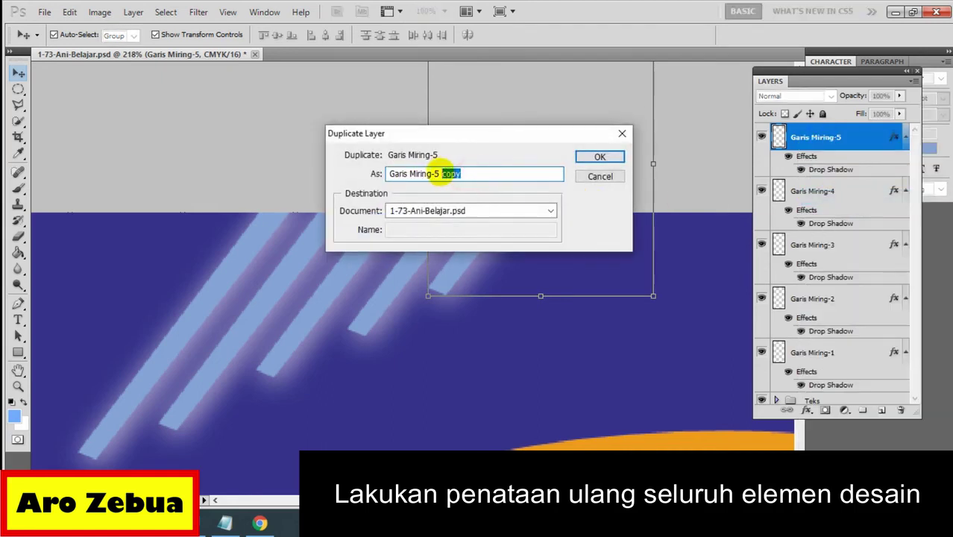
text(6)
key(Return)
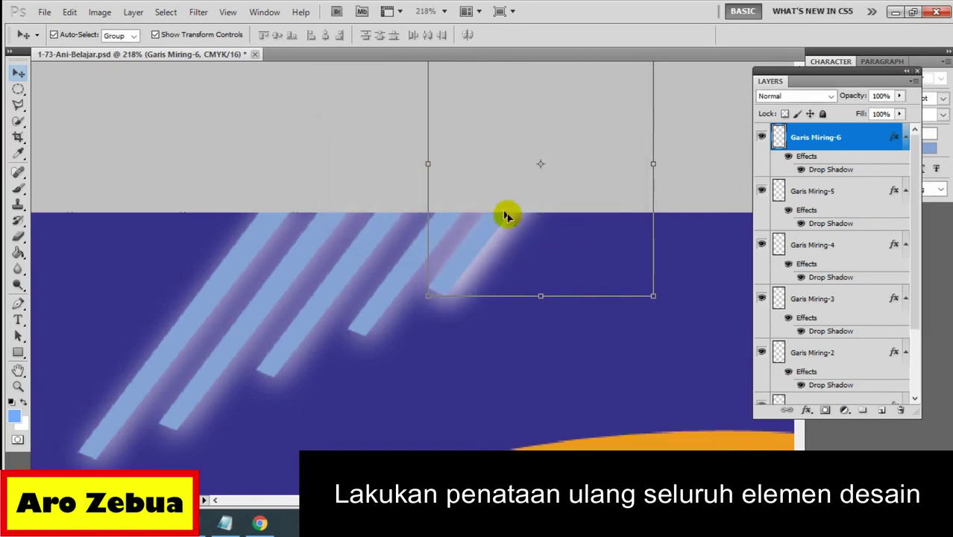
drag(498, 223, 565, 198)
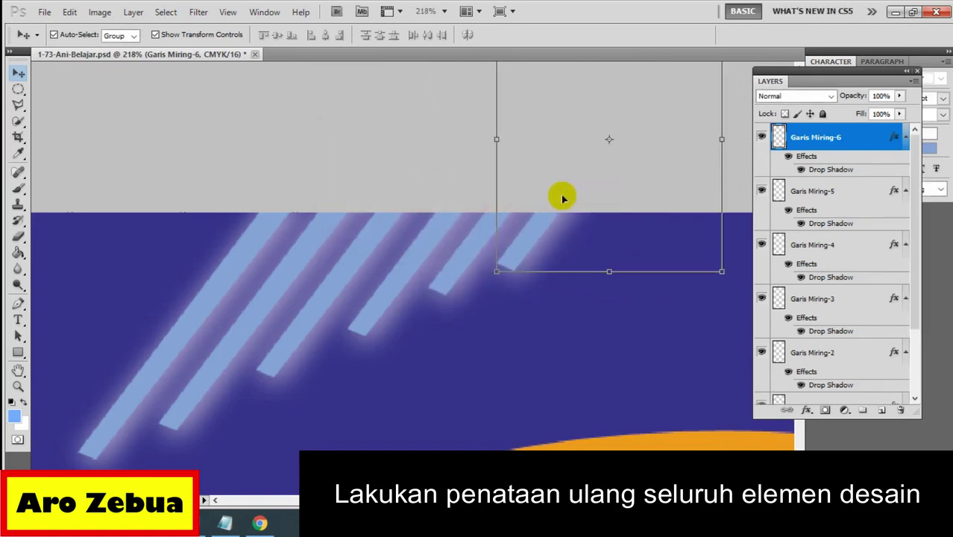
Step: Add stripes Garis Miring-7 and Garis Miring-8 up and right, then fit the poster on screen
right_click(790, 136)
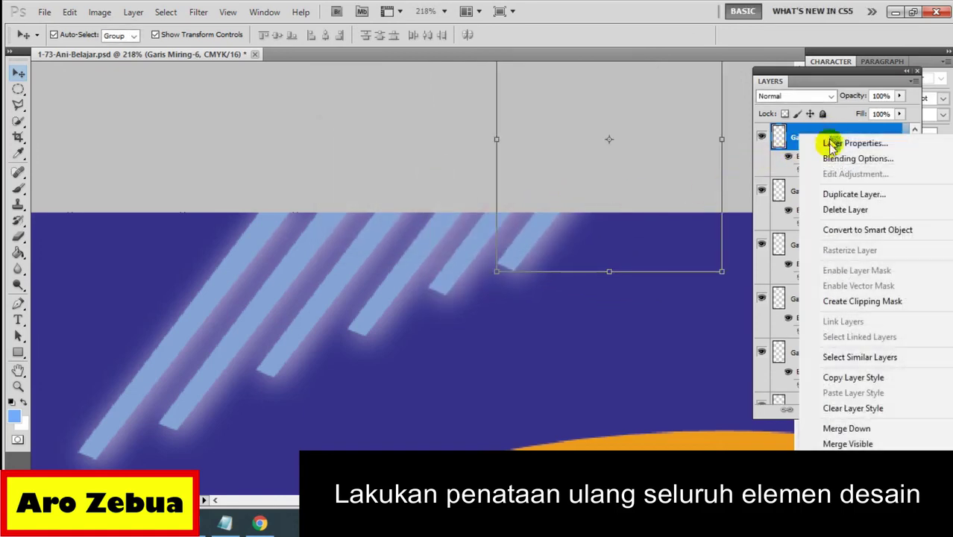
click(849, 194)
drag(478, 174, 435, 173)
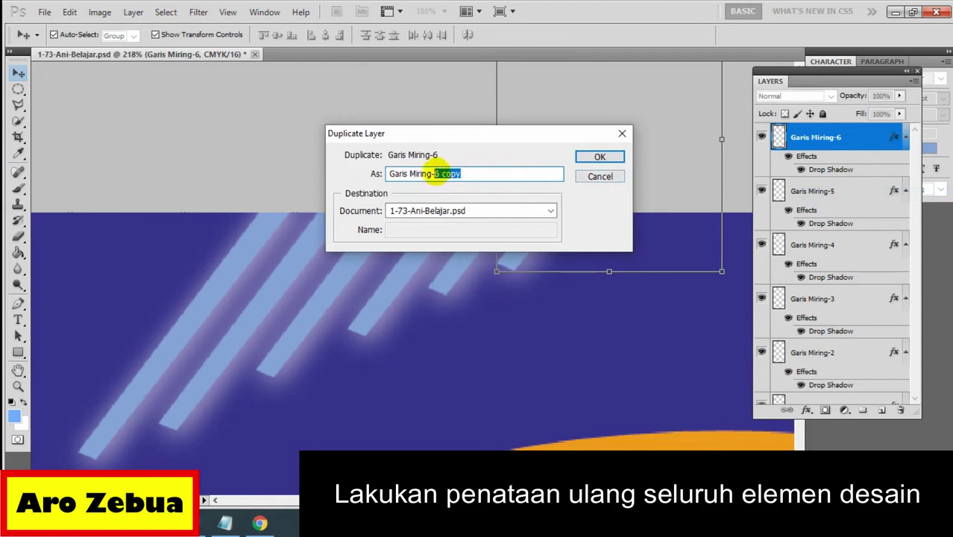
key(BackSpace)
text(7)
key(Return)
mouse_move(515, 212)
mouse_down()
mouse_move(549, 219)
mouse_move(602, 197)
mouse_up()
click(823, 142)
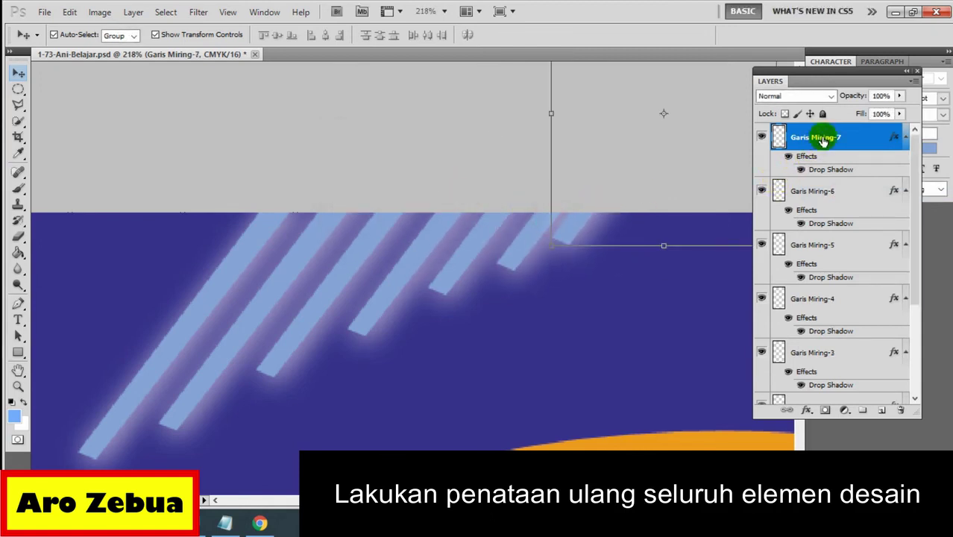
right_click(827, 142)
click(847, 191)
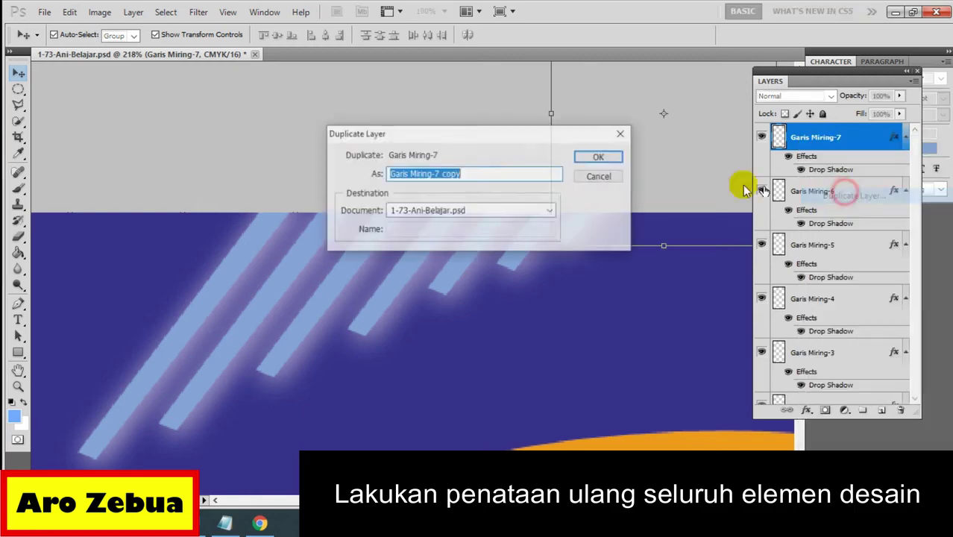
drag(475, 174, 436, 173)
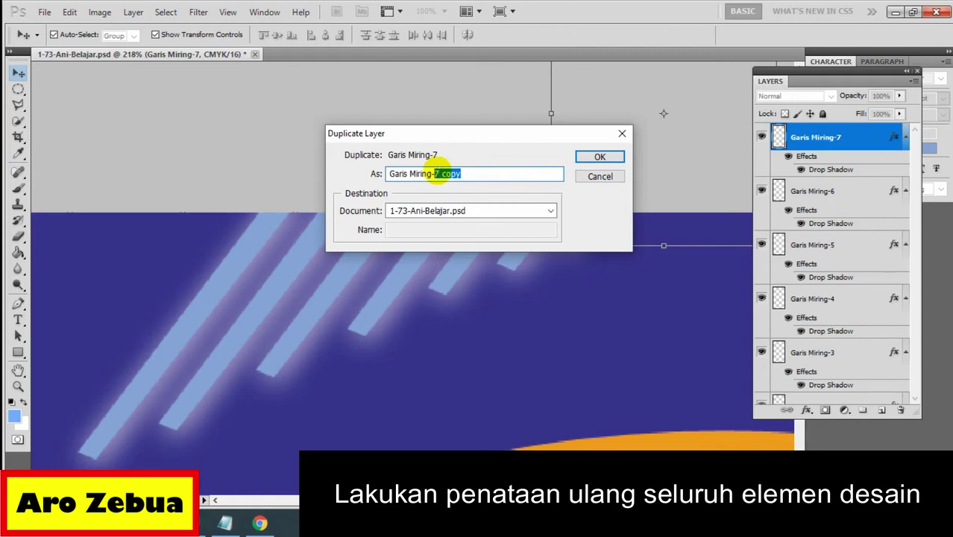
text(8)
key(BackSpace)
click(598, 155)
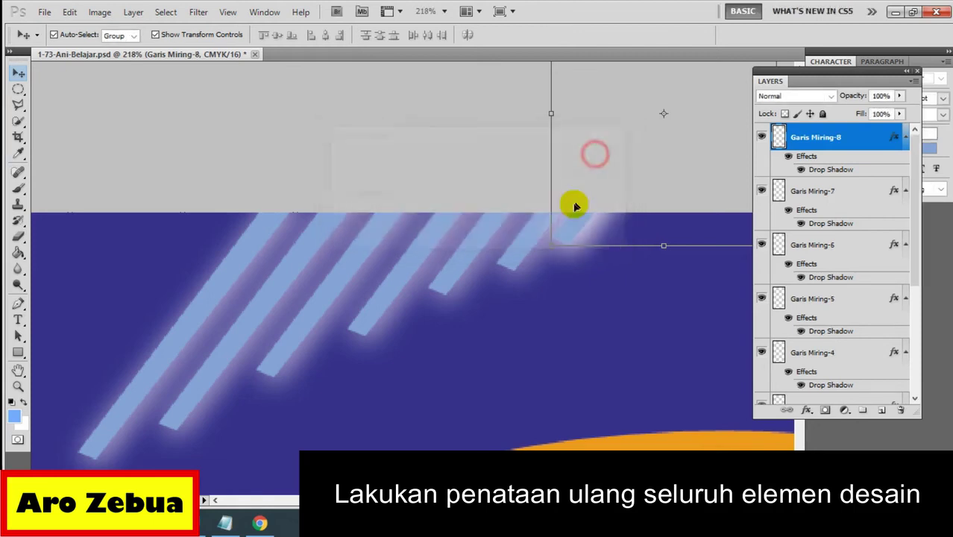
drag(581, 218, 629, 205)
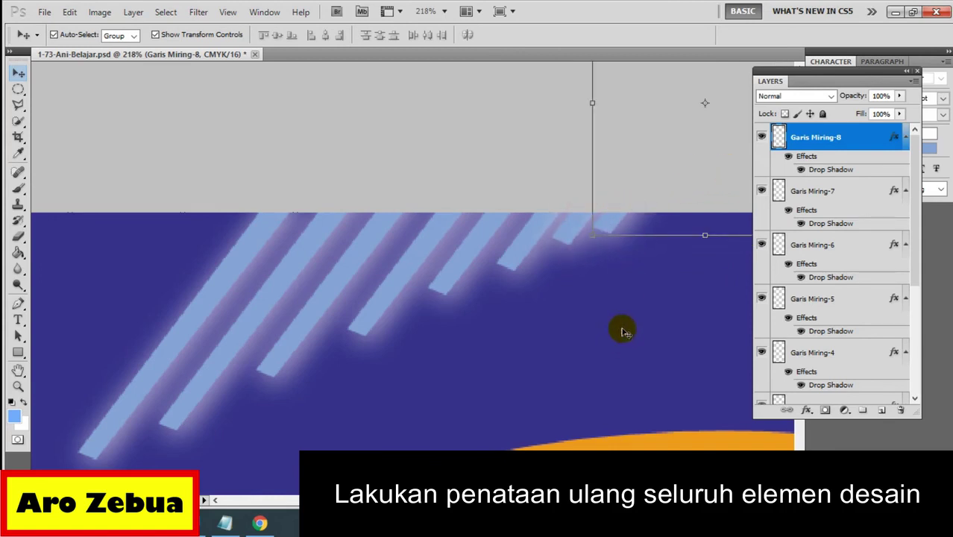
key(ctrl+0)
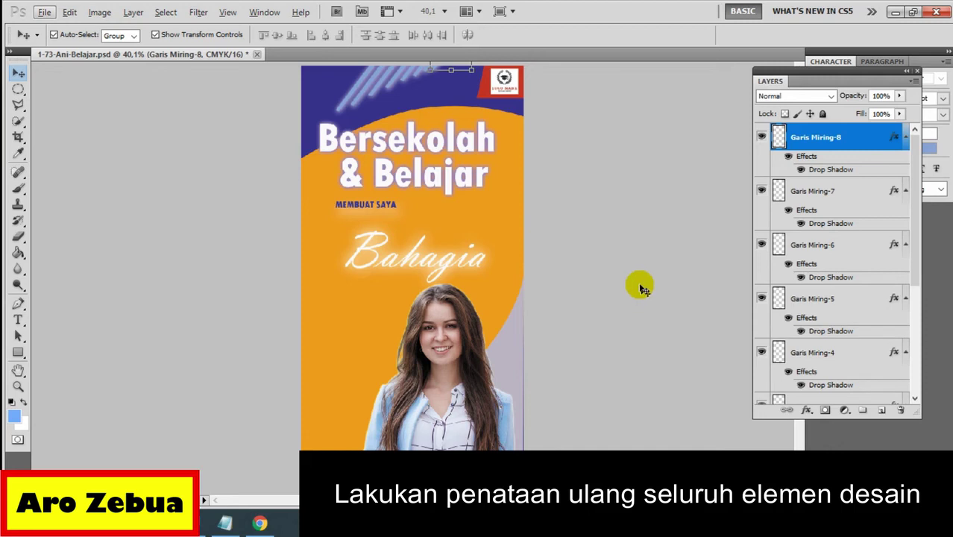
Step: Deselect the Garis Miring-8 layer and save the poster document
click(643, 257)
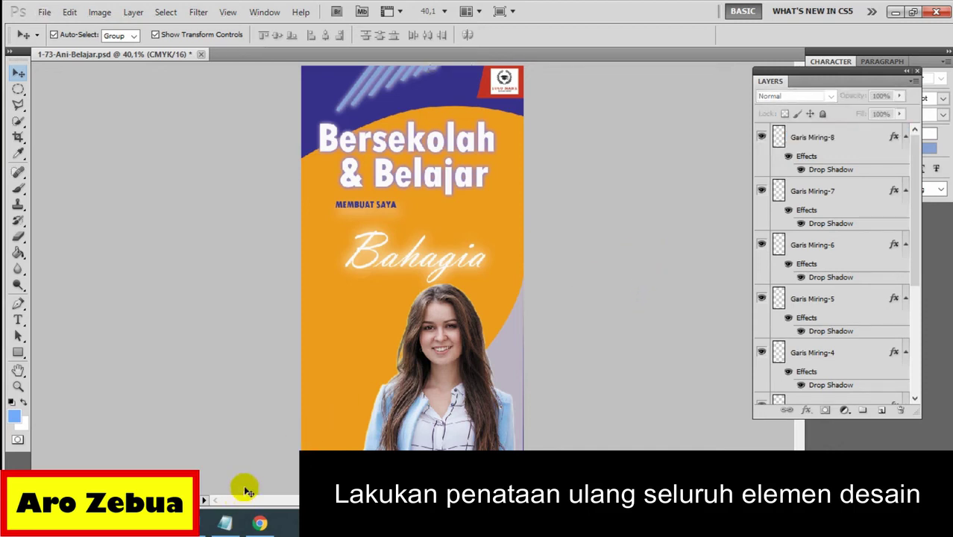
click(45, 12)
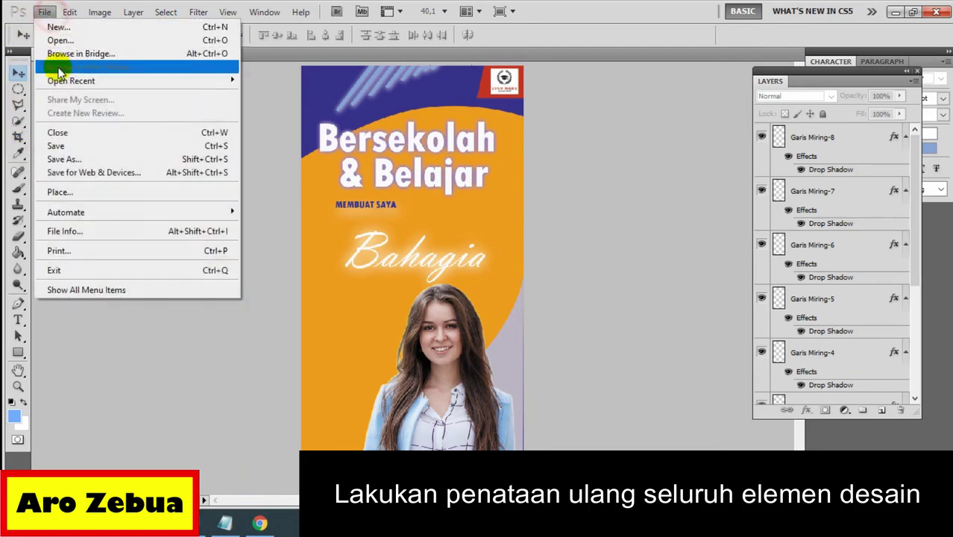
click(68, 146)
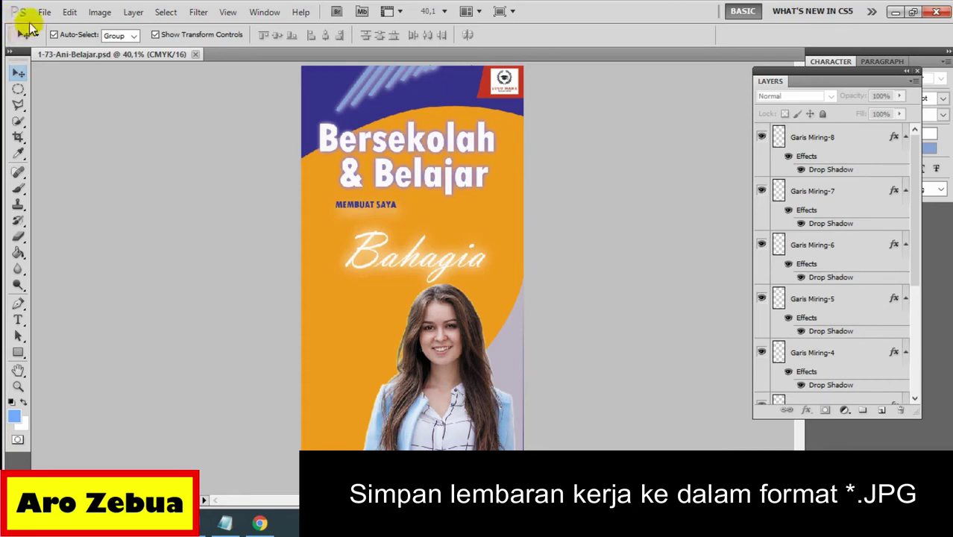
Step: Write the Notepad note 'Jika semuanya sudah selesai…menjadi file gambar, perhatikan caranya.' and minimize Notepad
click(225, 523)
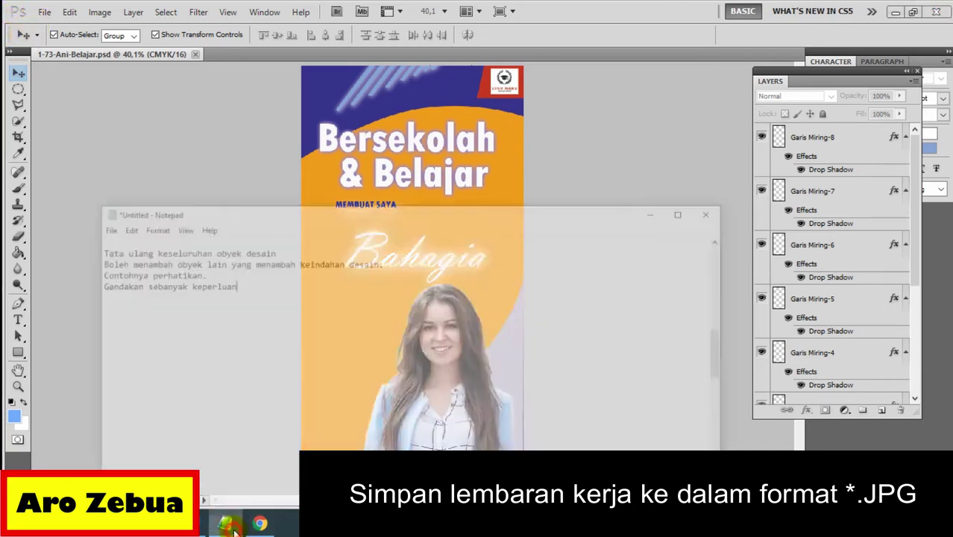
key(Return)
key(Return)
key(Return)
key(Return)
key(Return)
key(Return)
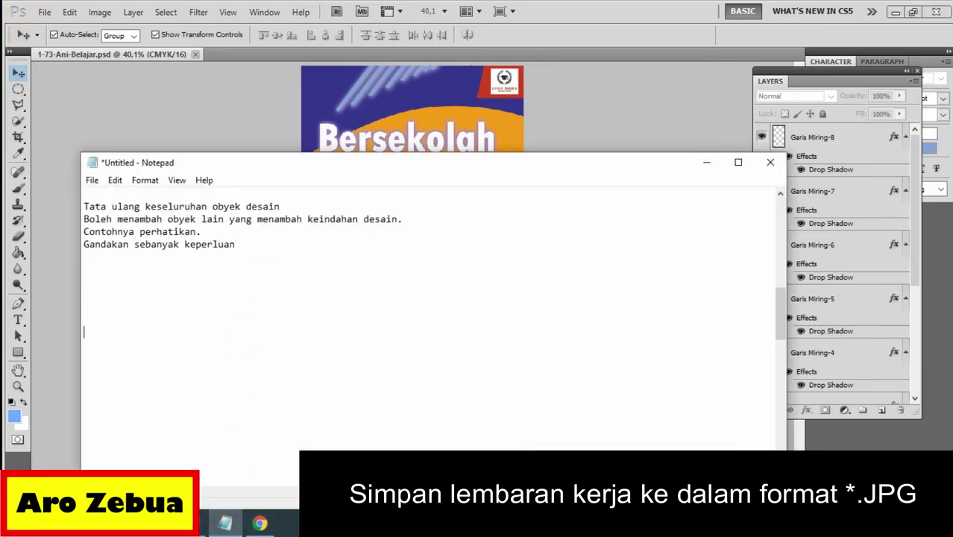
key(Return)
key(Return)
key(Return)
key(Return)
key(Return)
key(Return)
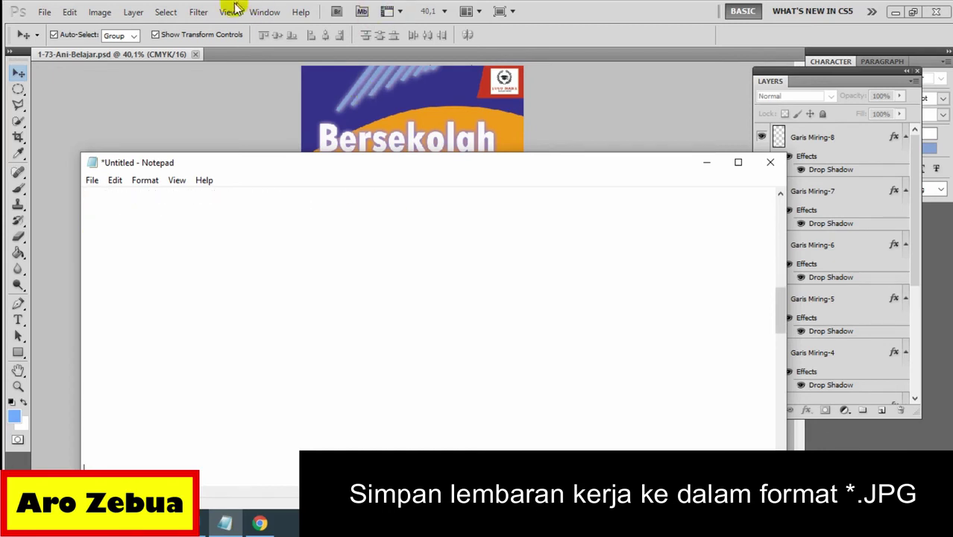
click(107, 206)
text(J)
text(ika semuany)
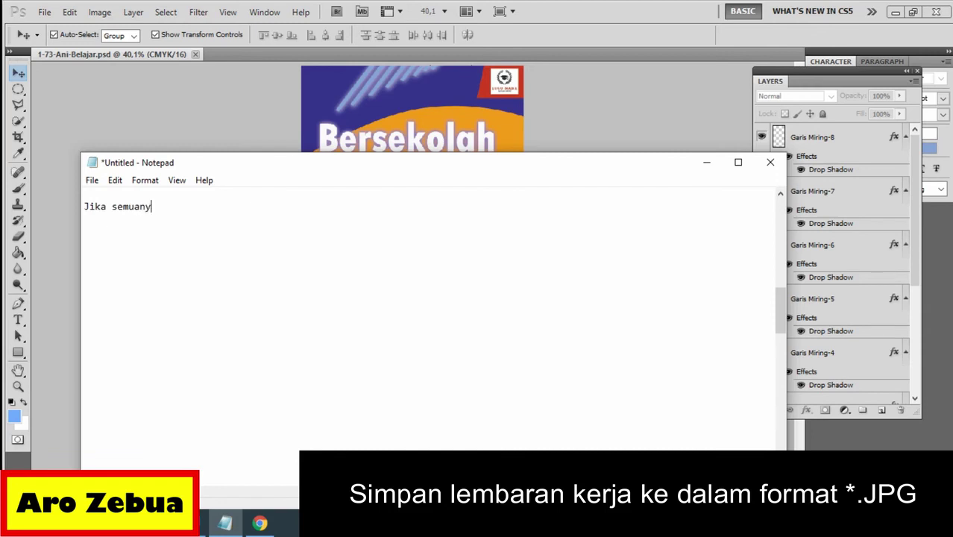
text(a sudah seles)
text(ai, ma)
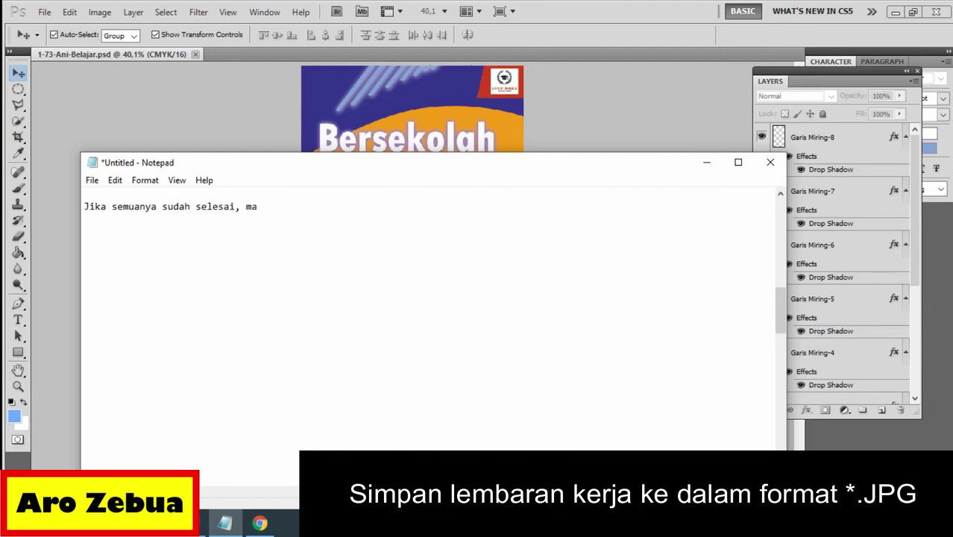
text(ka seka)
text(rang )
text(tugas)
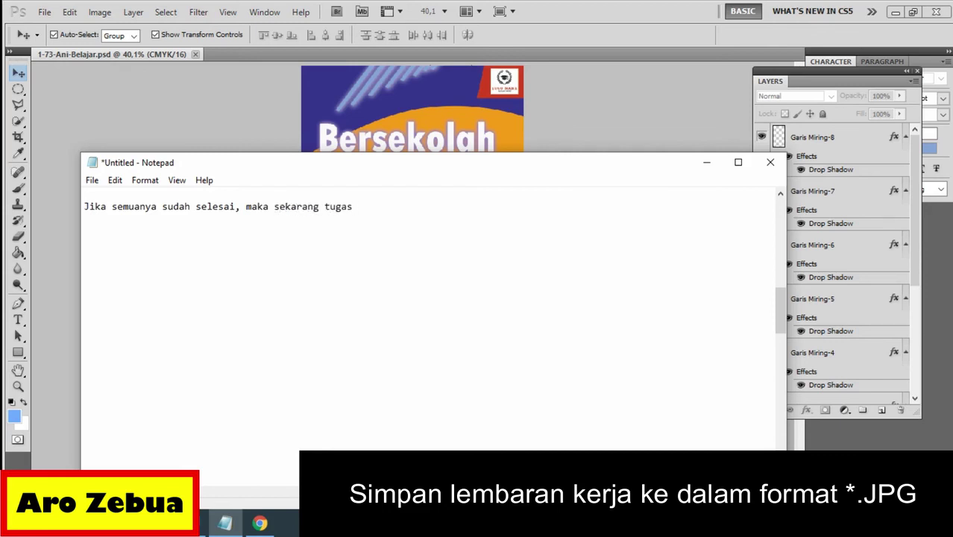
text(nya adal)
text(ah)
text( menjadi)
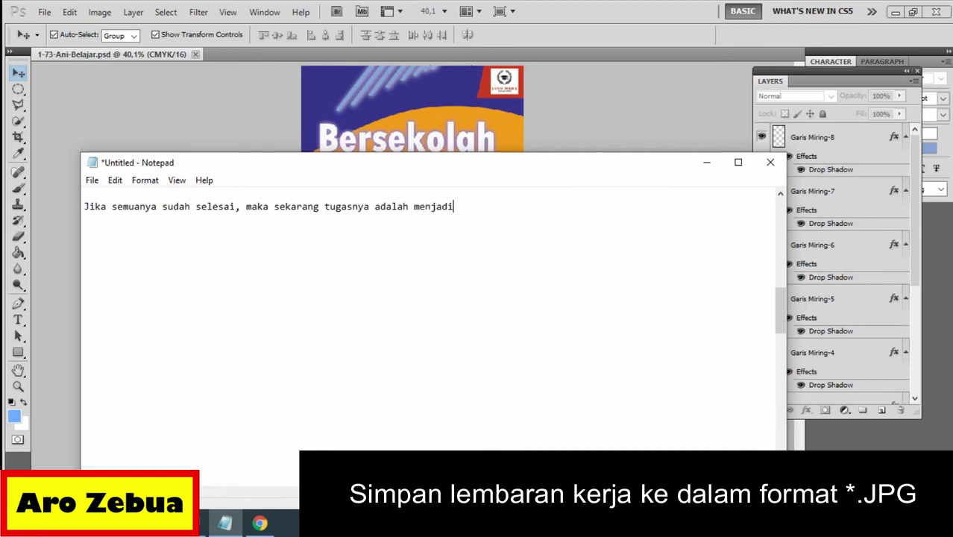
text(kannya me)
text(njadi )
text(fi)
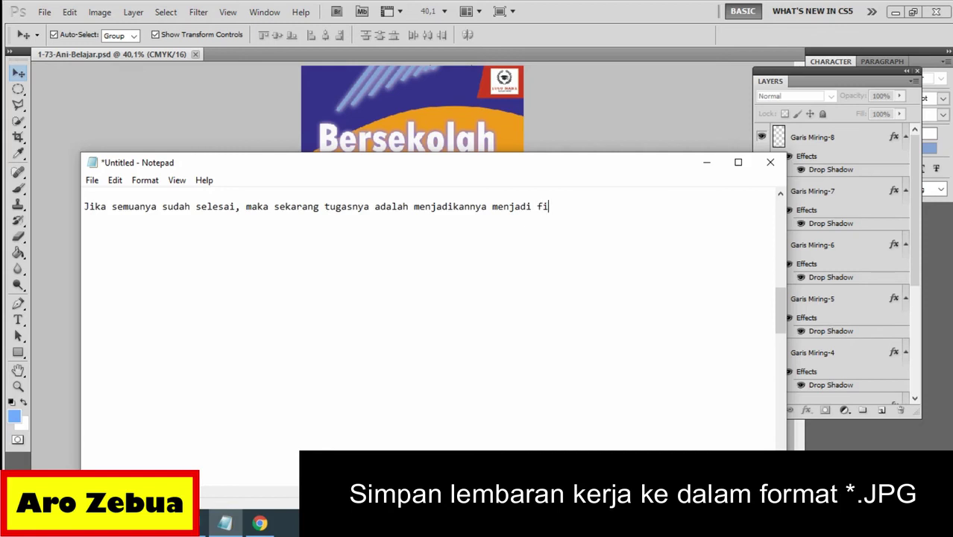
text(le gambar)
text(, perha)
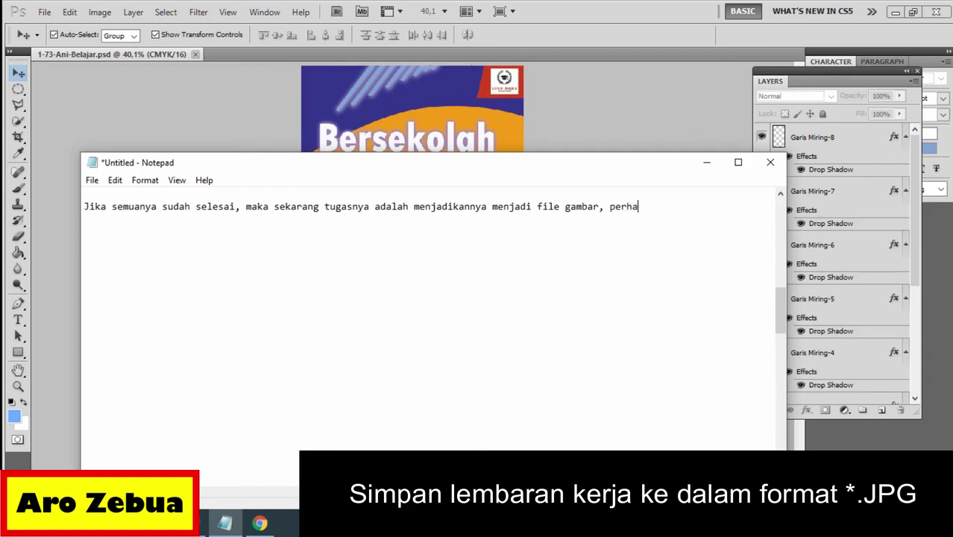
text(tikan c)
text(arany)
text(a.)
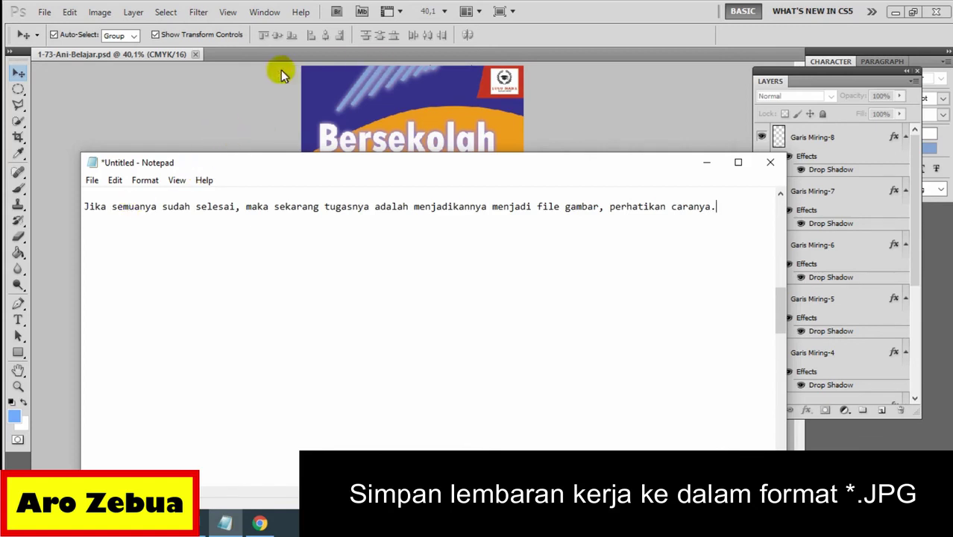
click(709, 165)
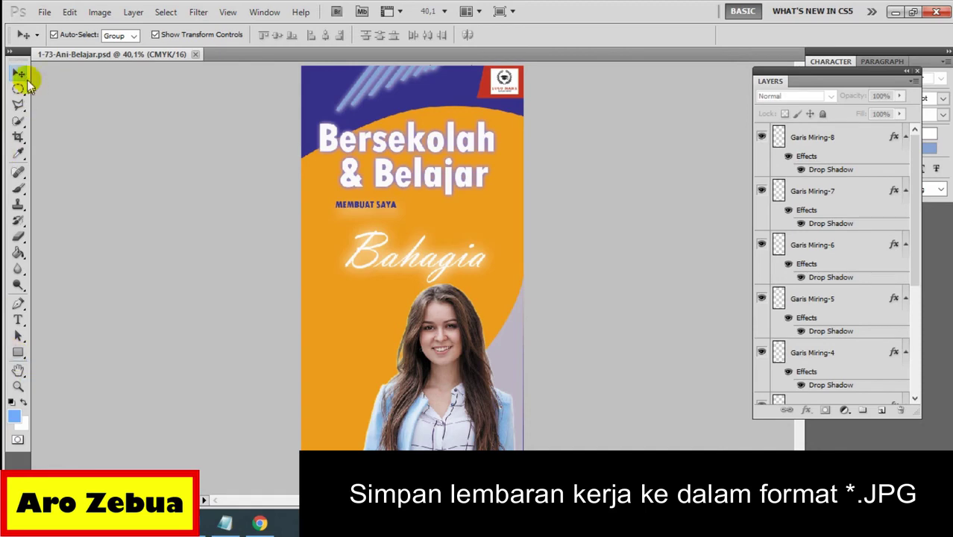
Step: Save a JPEG copy named 1-73-Ani-Belajar.jpg at quality 12 (Maximum)
click(43, 12)
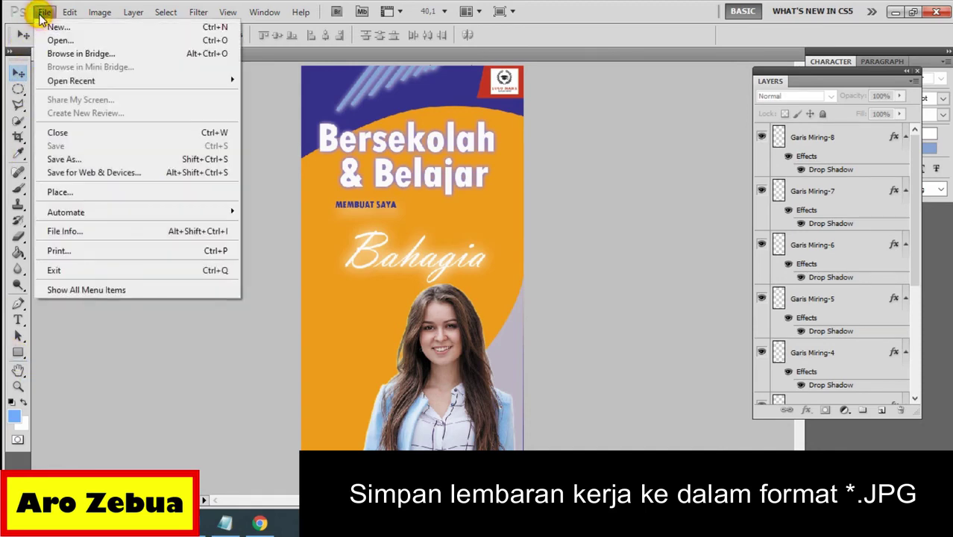
click(83, 161)
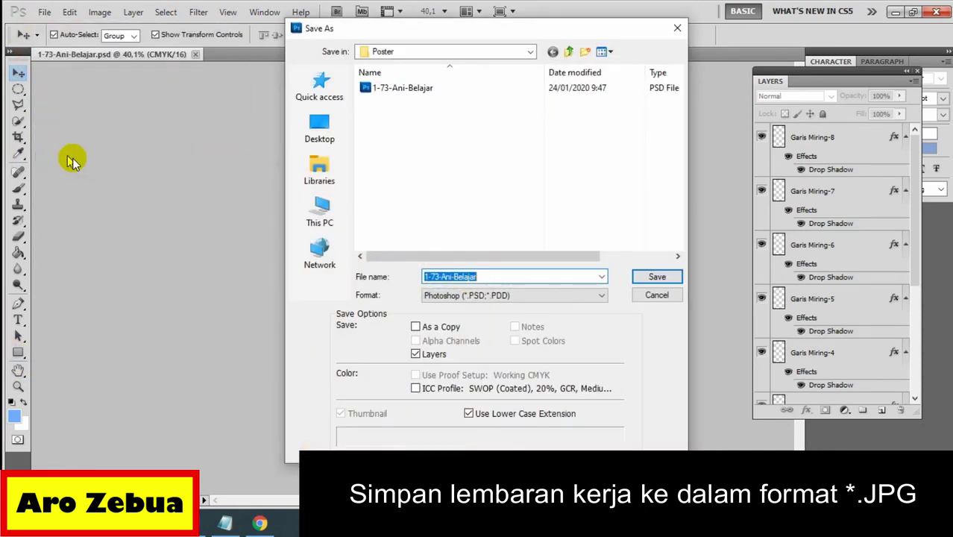
click(473, 298)
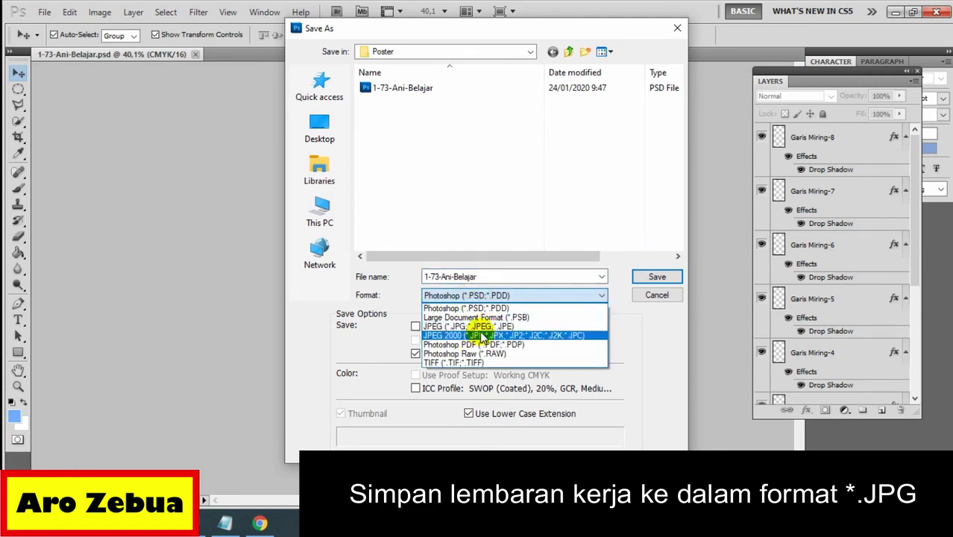
click(489, 327)
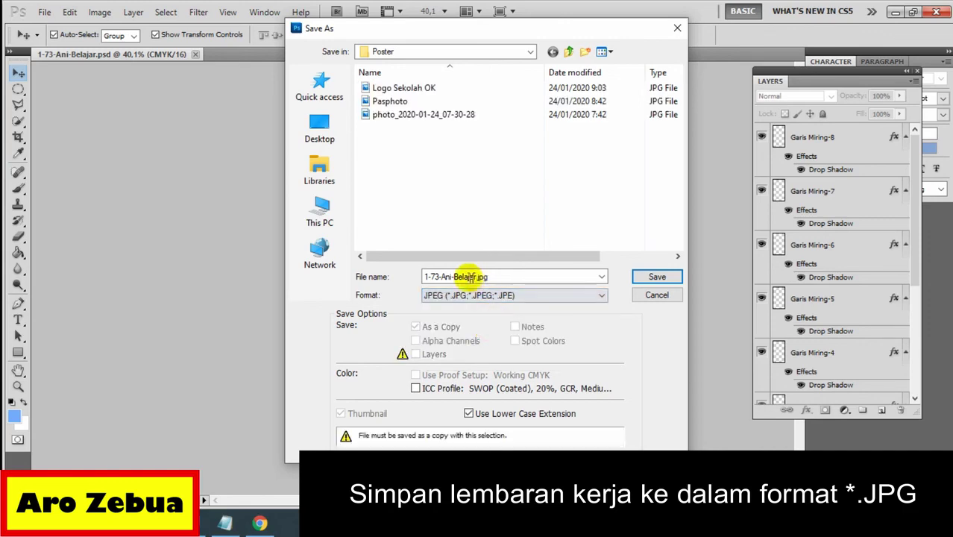
click(654, 276)
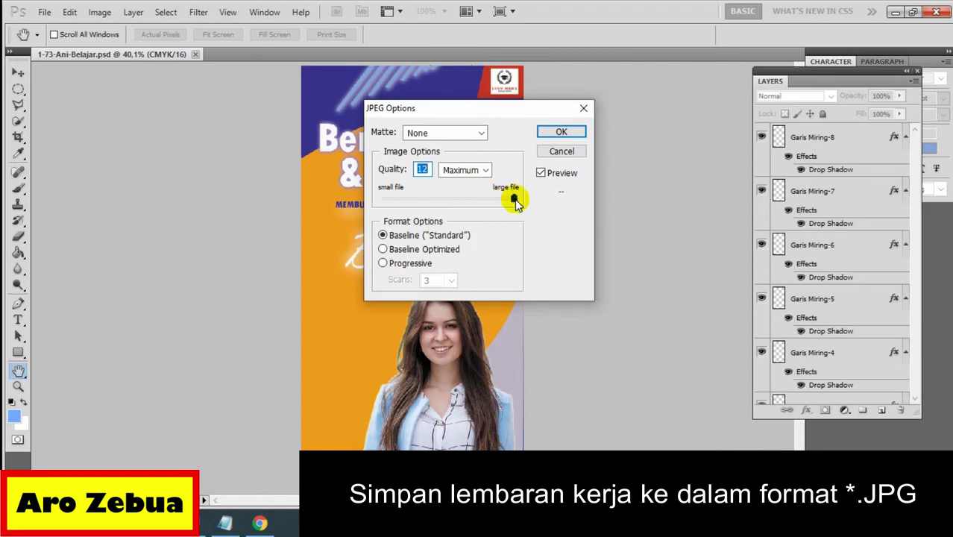
drag(513, 197, 524, 202)
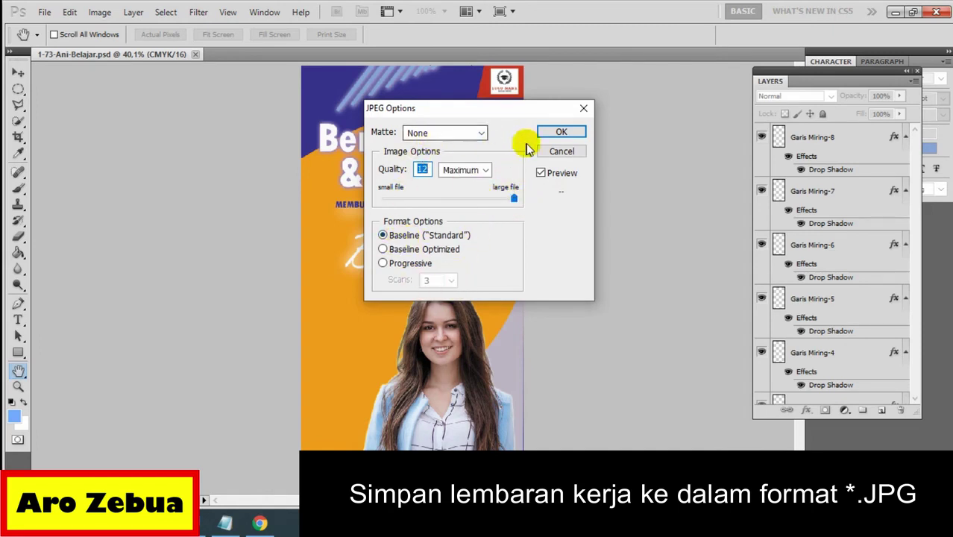
click(560, 132)
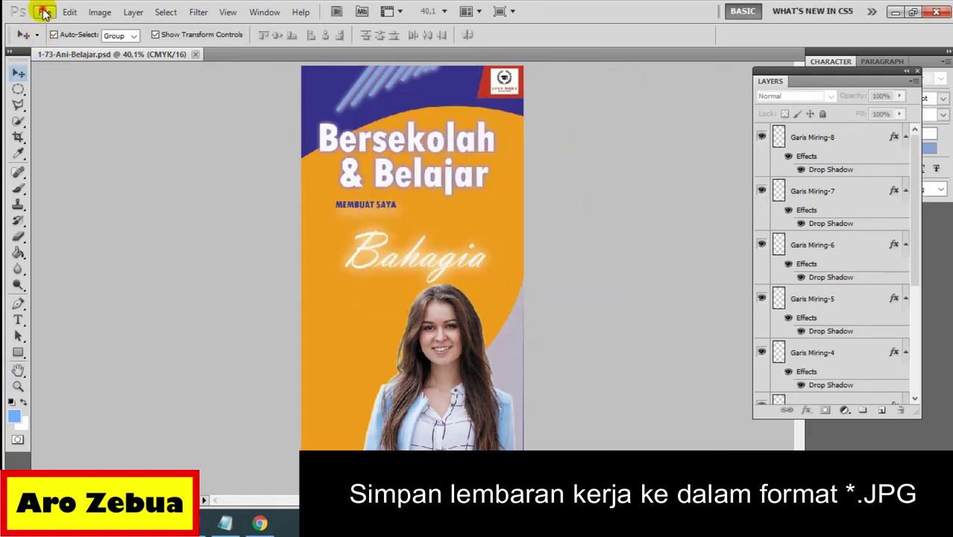
Step: Open 1-73-Ani-Belajar.jpg from the Poster folder in File Explorer to view it in Photos
click(44, 12)
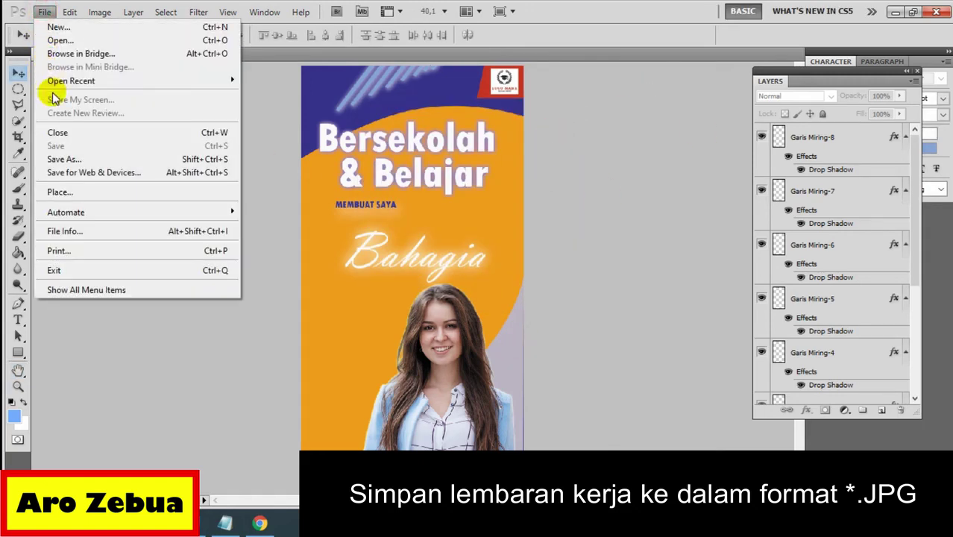
click(593, 181)
mouse_move(224, 523)
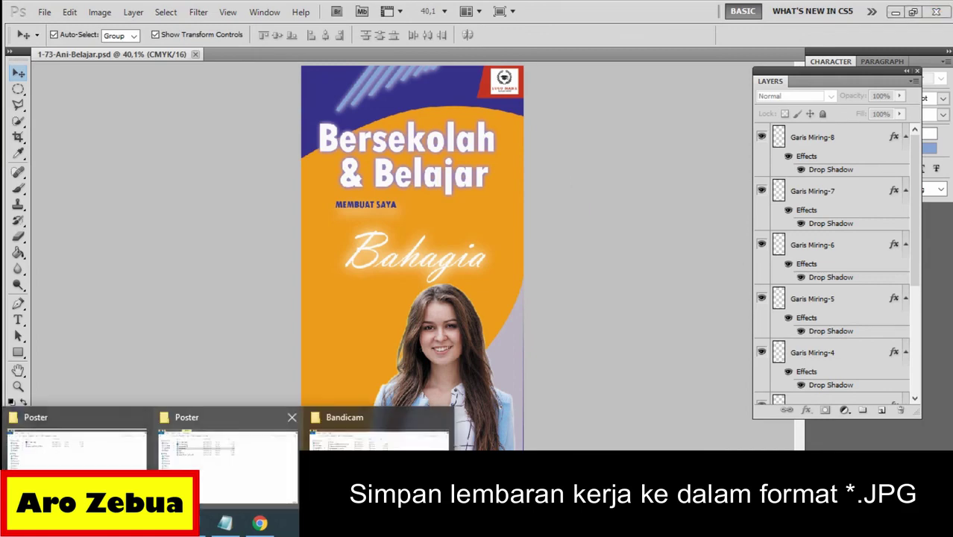
click(224, 448)
click(294, 328)
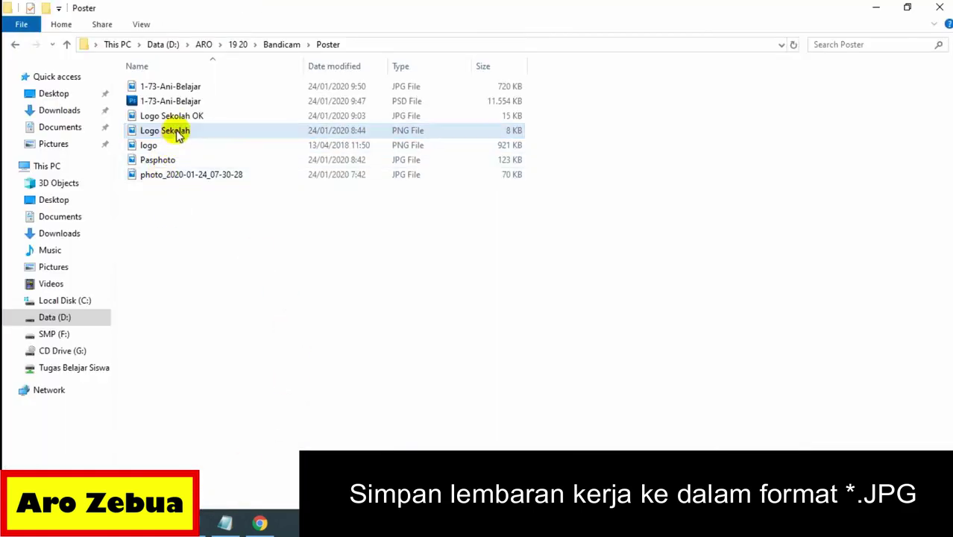
double_click(216, 88)
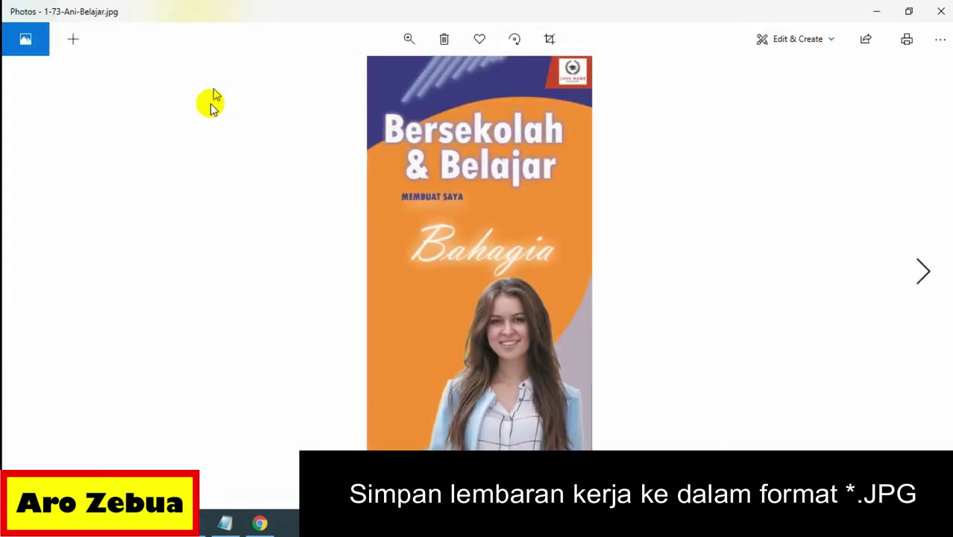
Step: Add the line 'Akhirnya selesai.' to the Notepad notes, then minimize Notepad to reveal the poster in Photos
click(224, 524)
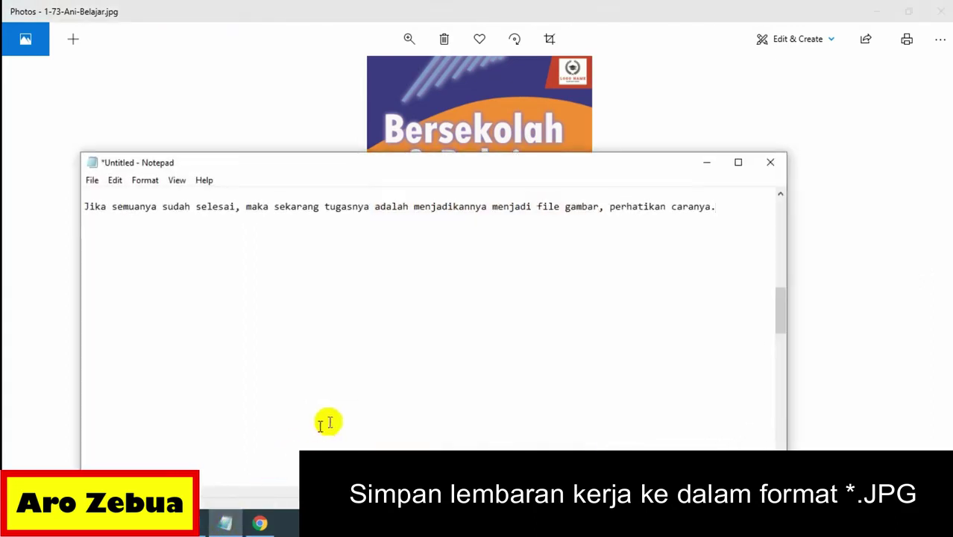
text(A)
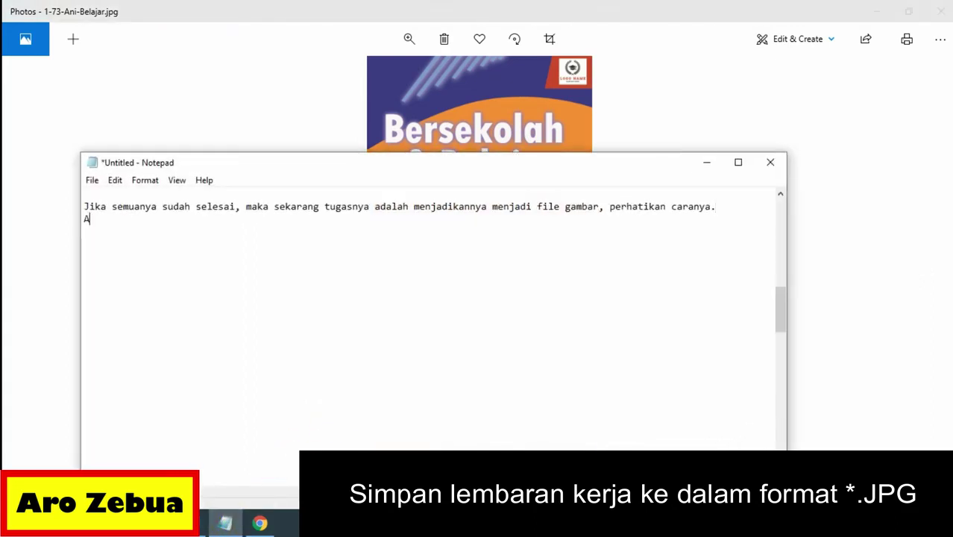
text(khirnya )
text(selesai)
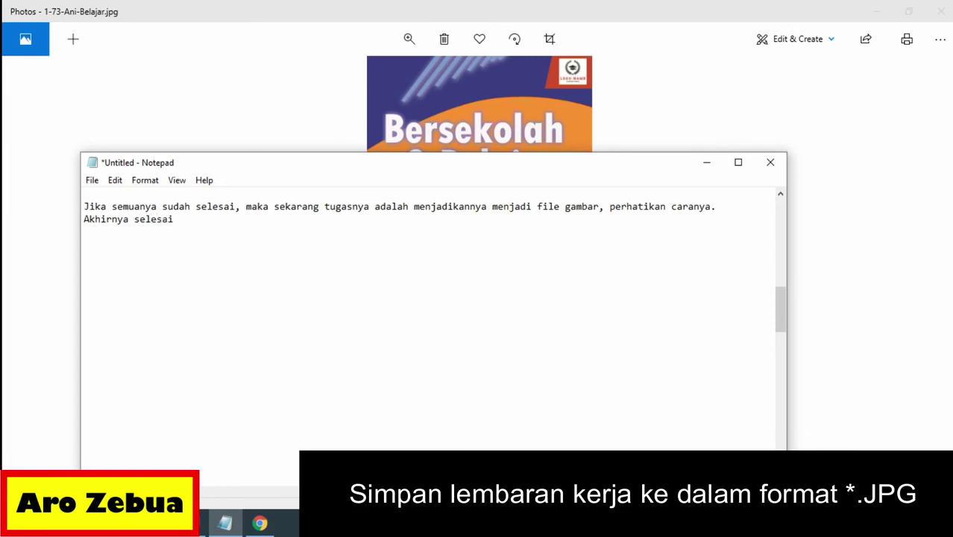
text(.)
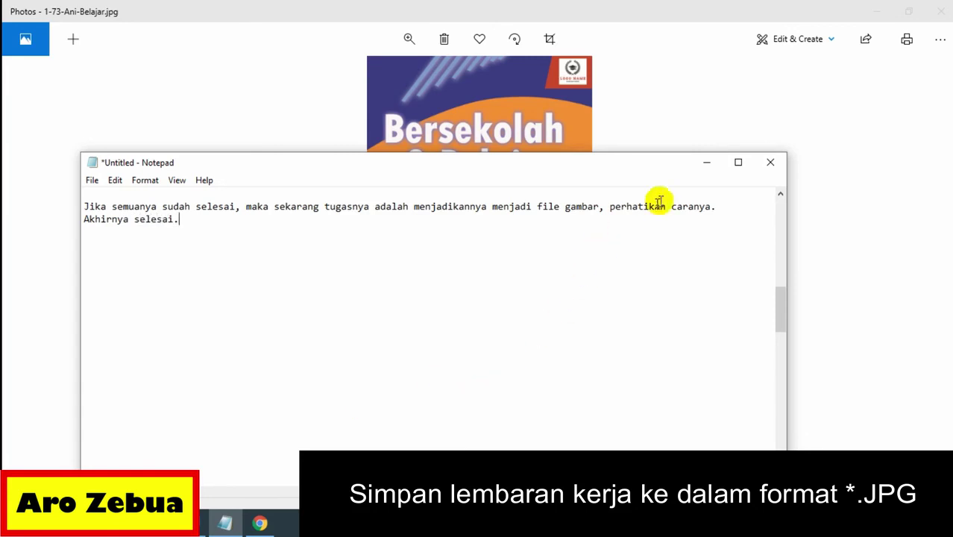
click(705, 162)
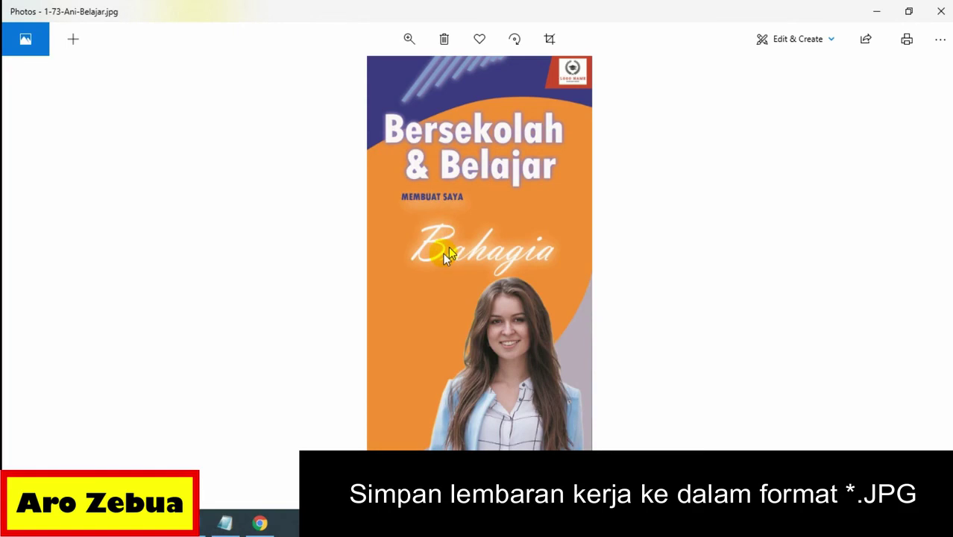